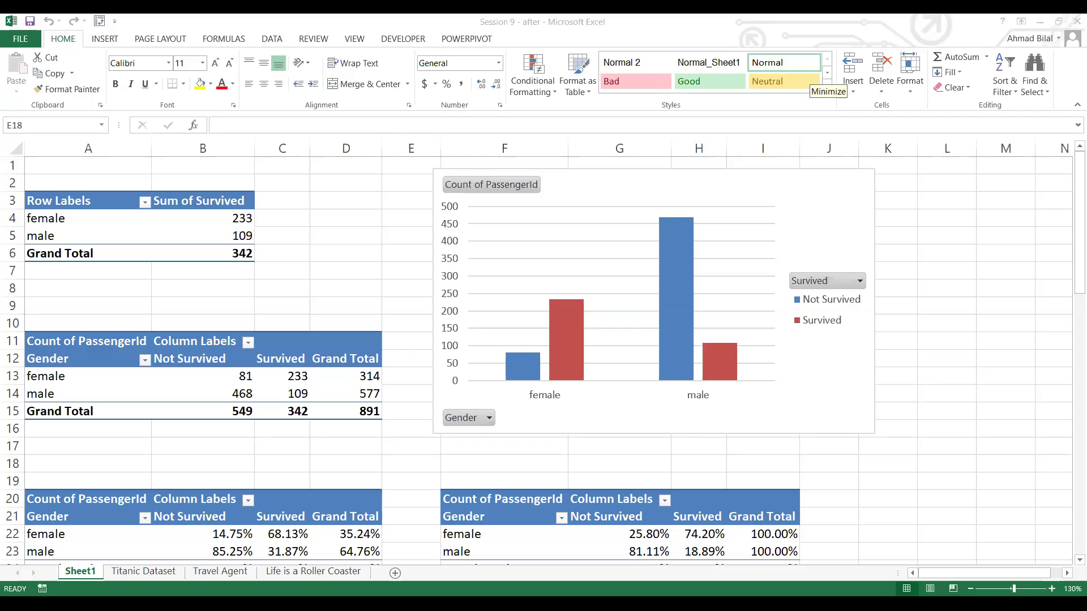
{"action": "left_click", "coordinate": [806, 79]}
{"action": "key", "text": "alt+Tab"}
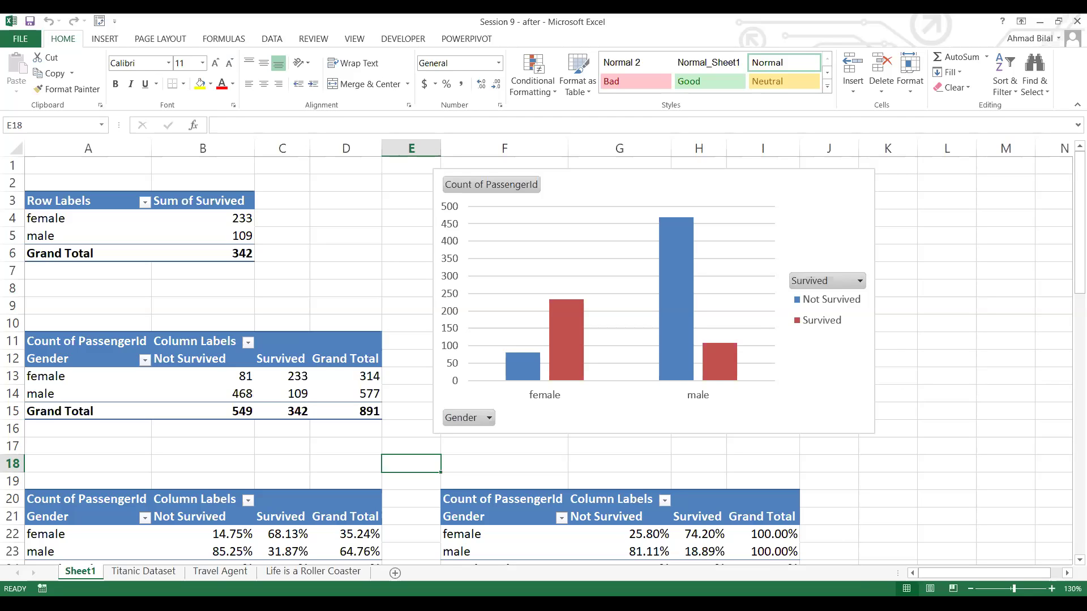
{"action": "key", "text": "alt+Tab"}
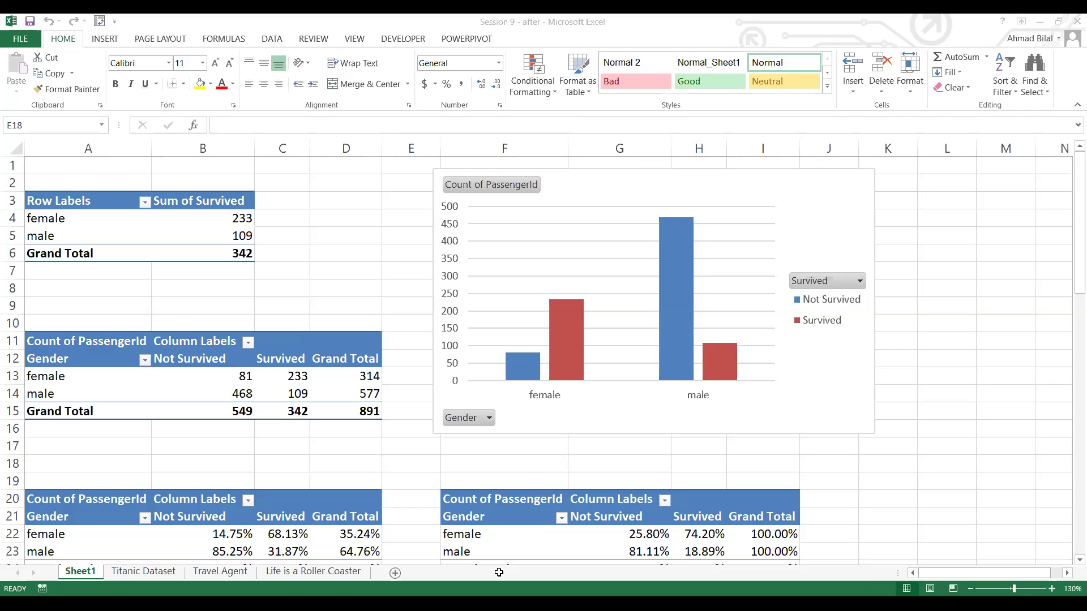
{"action": "key", "text": "alt+Tab"}
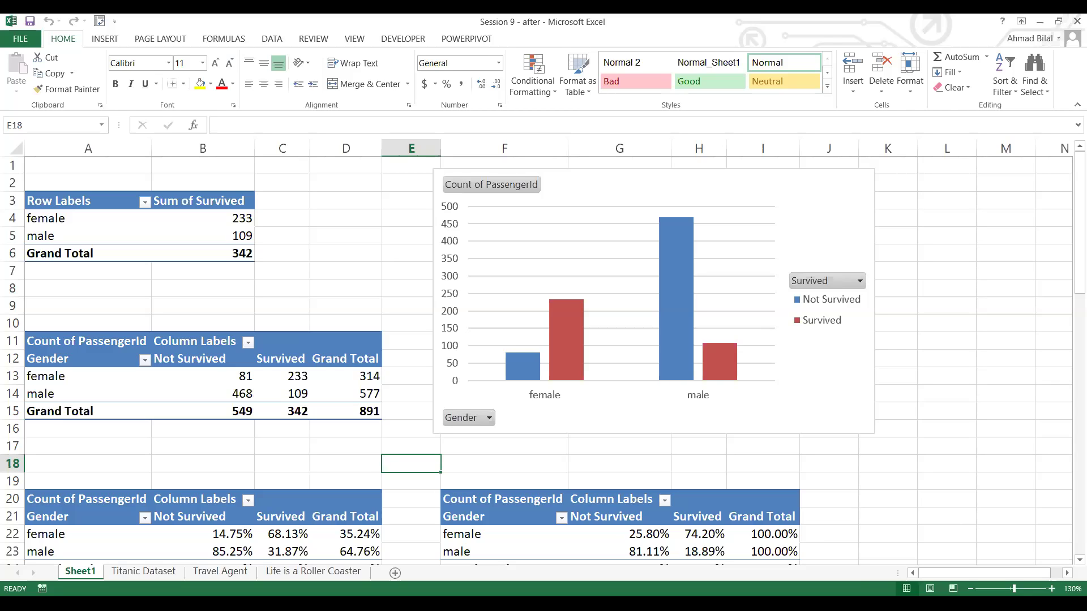
{"action": "key", "text": "alt+Tab"}
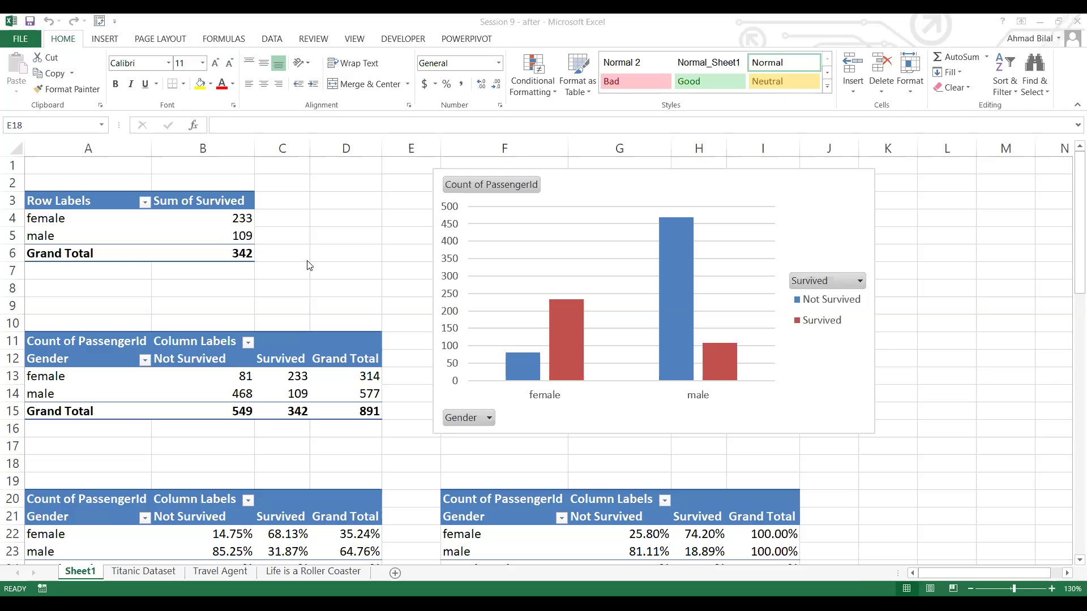
{"action": "left_click", "coordinate": [325, 440]}
{"action": "left_click", "coordinate": [179, 309]}
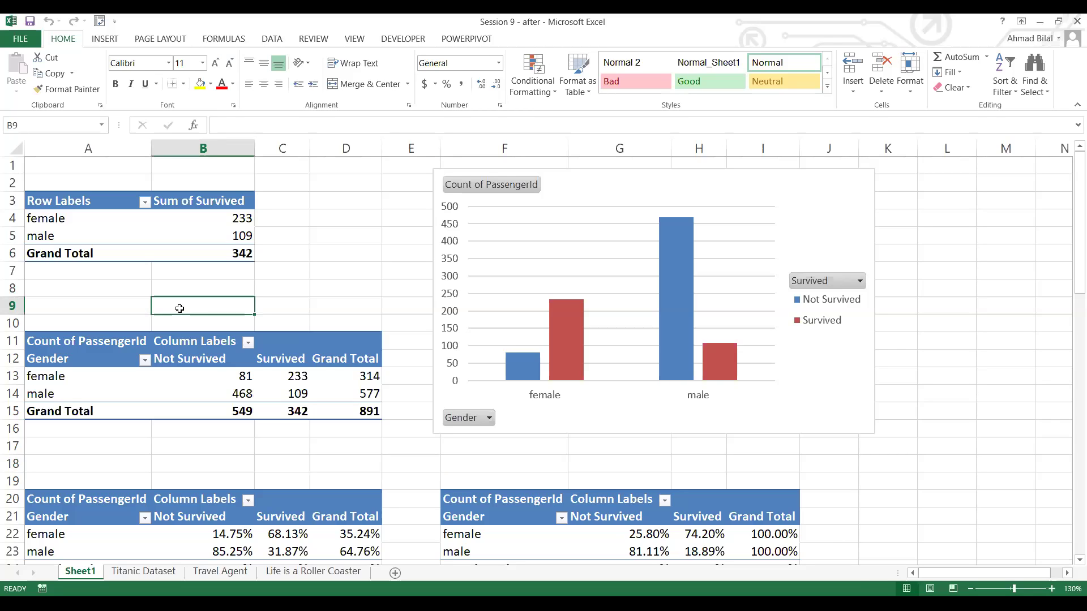
View the columns of the Titanic Dataset sheet and return to Sheet1.
{"action": "left_click", "coordinate": [144, 572]}
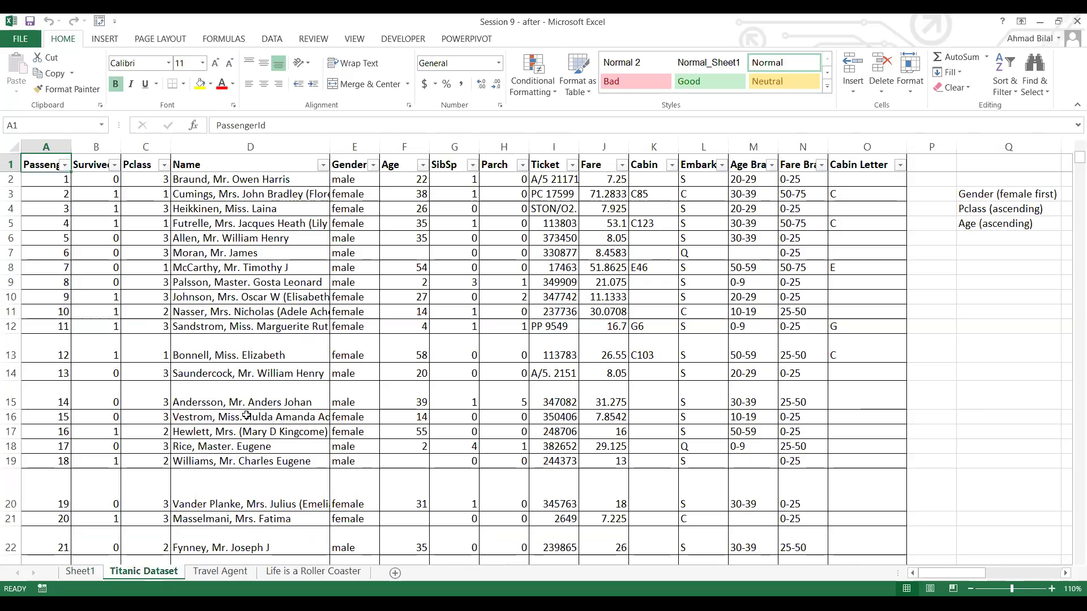
{"action": "left_click", "coordinate": [458, 337]}
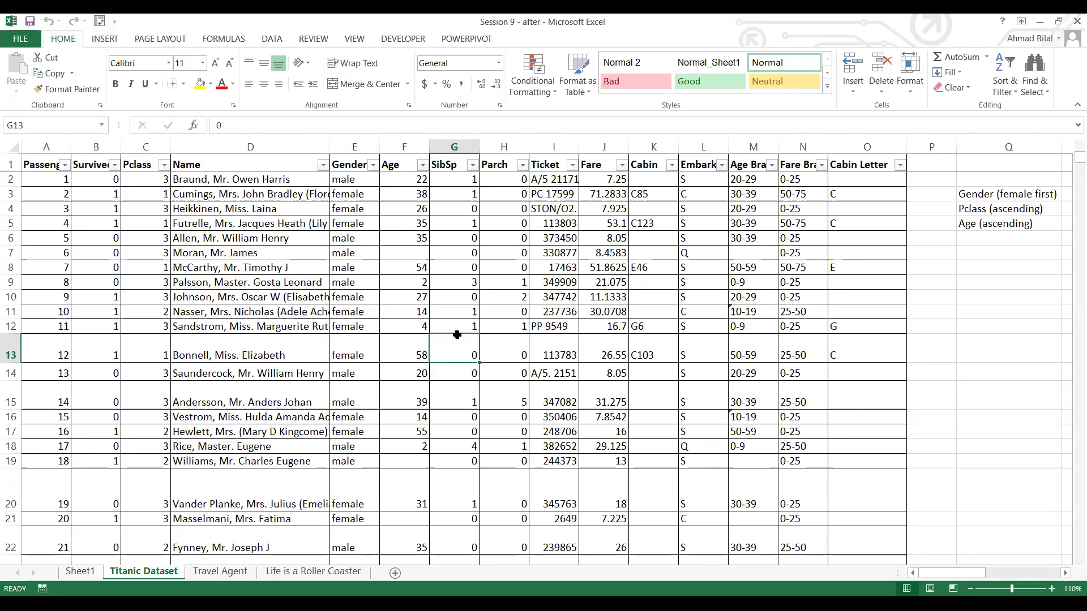
{"action": "key", "text": "ctrl+Home"}
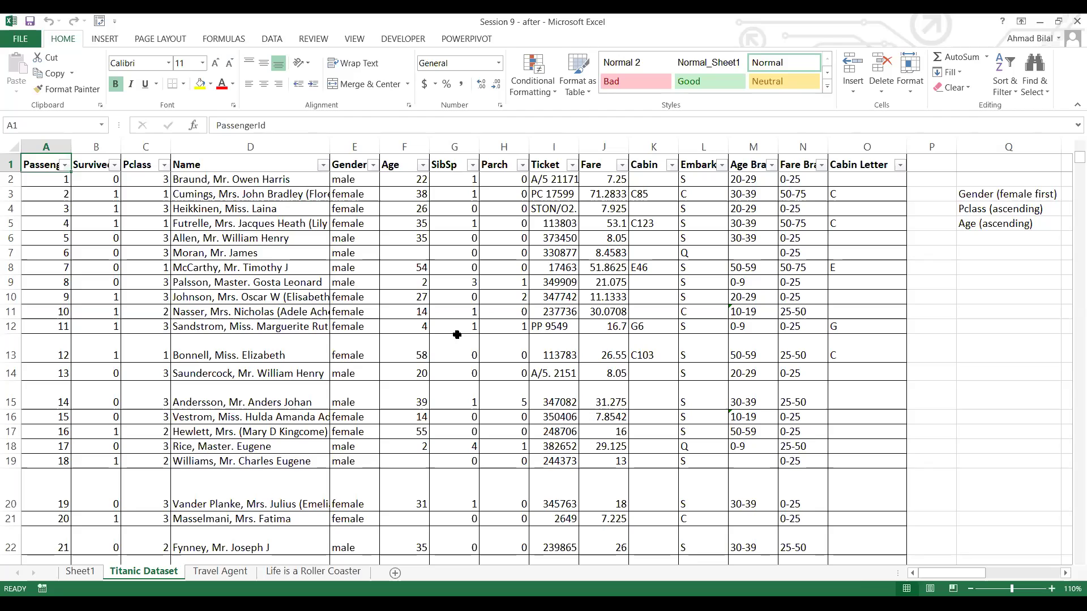
{"action": "left_click", "coordinate": [80, 572]}
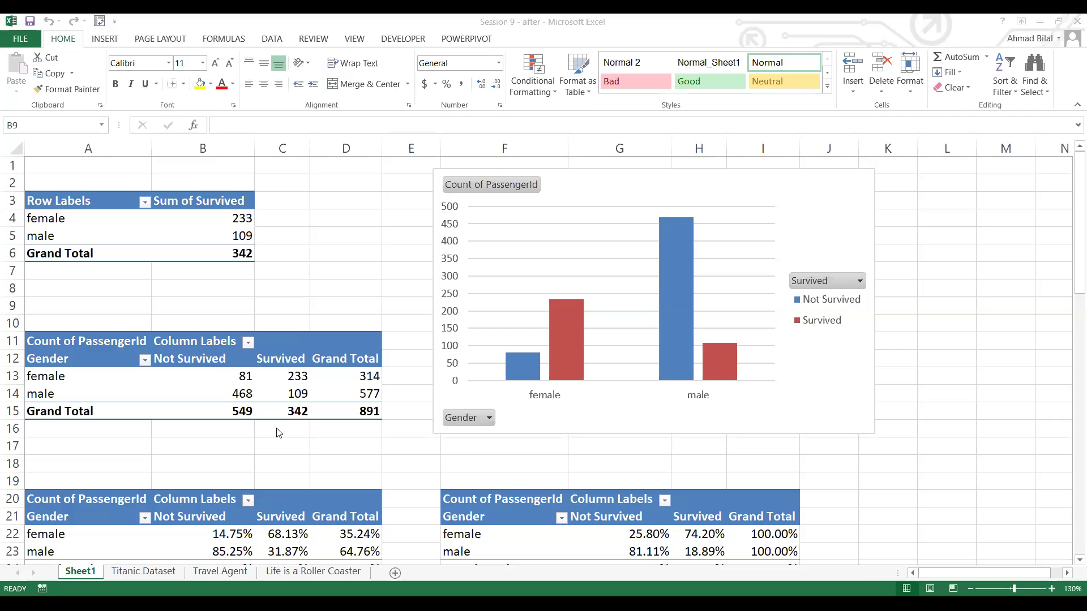
Copy the whole pivot table of survival percentages by Gender and Pclass in A50:D60 on Sheet1.
{"action": "left_click", "coordinate": [195, 432]}
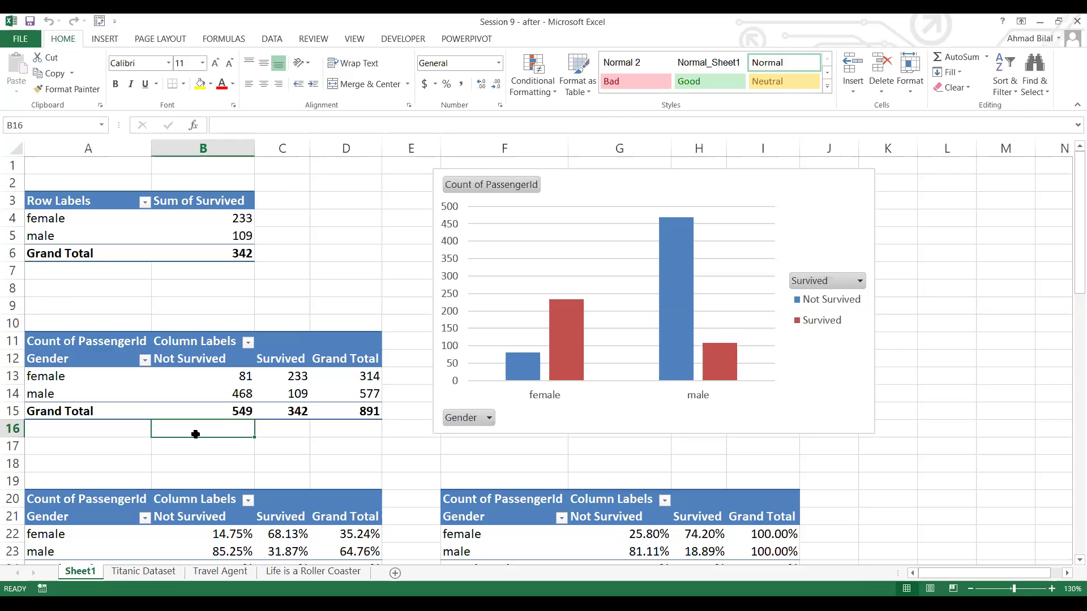
{"action": "left_click", "coordinate": [141, 432]}
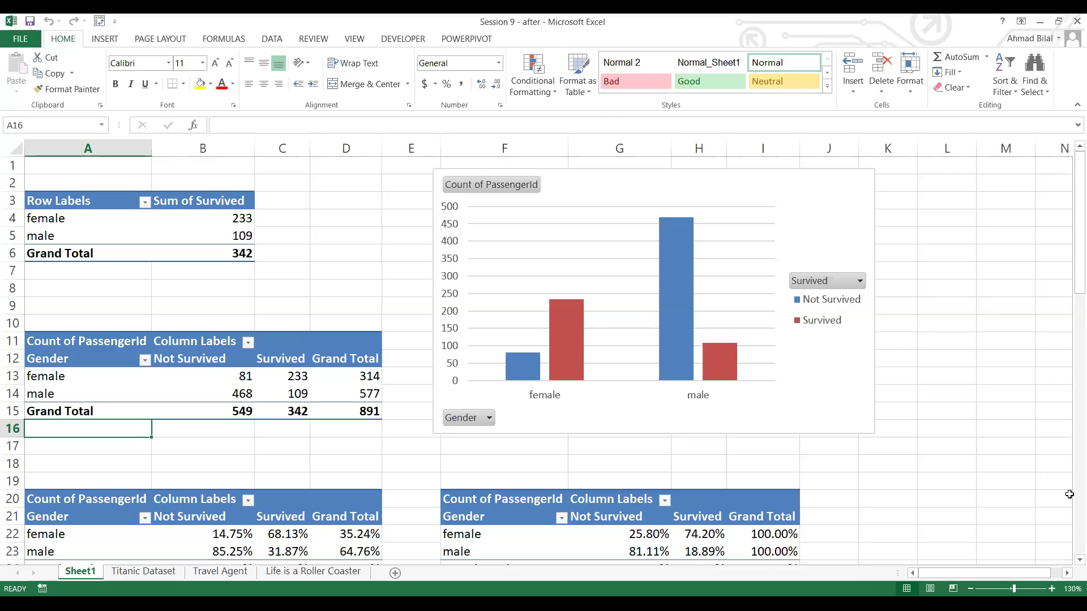
{"action": "scroll", "coordinate": [1070, 503], "scroll_direction": "down", "scroll_amount": 7}
{"action": "scroll", "coordinate": [1070, 502], "scroll_direction": "down", "scroll_amount": 8}
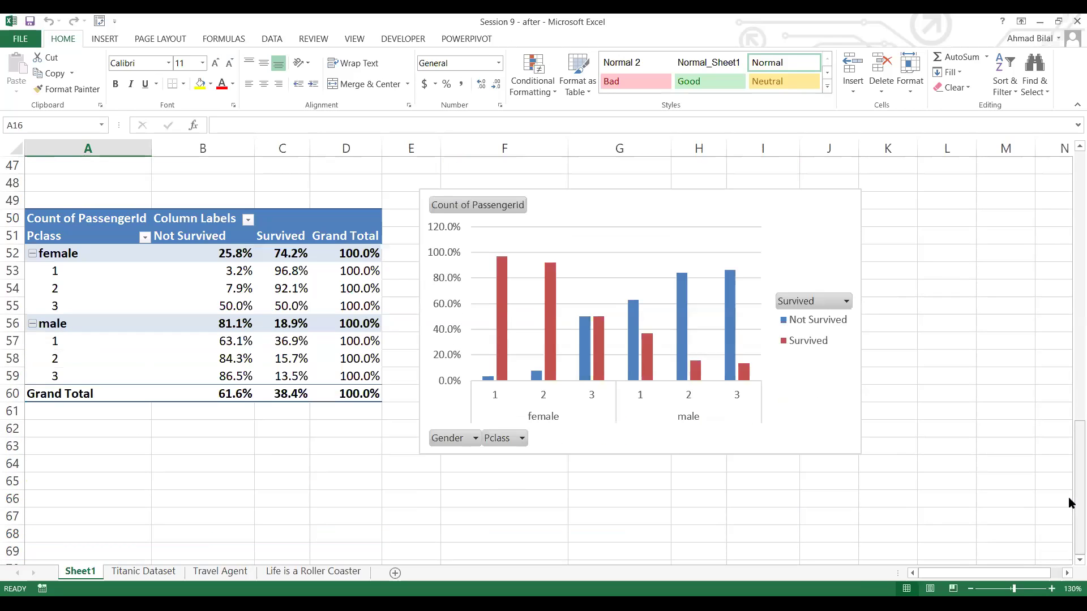
{"action": "left_click", "coordinate": [172, 231]}
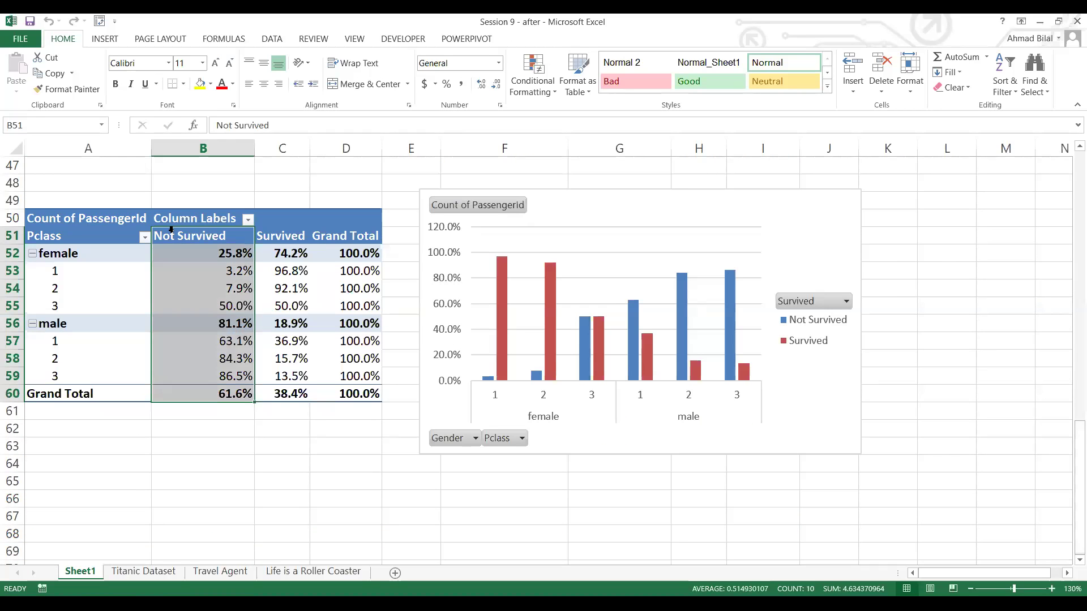
{"action": "left_click", "coordinate": [148, 223]}
{"action": "key", "text": "ctrl+shift+Down"}
{"action": "key", "text": "shift+Right"}
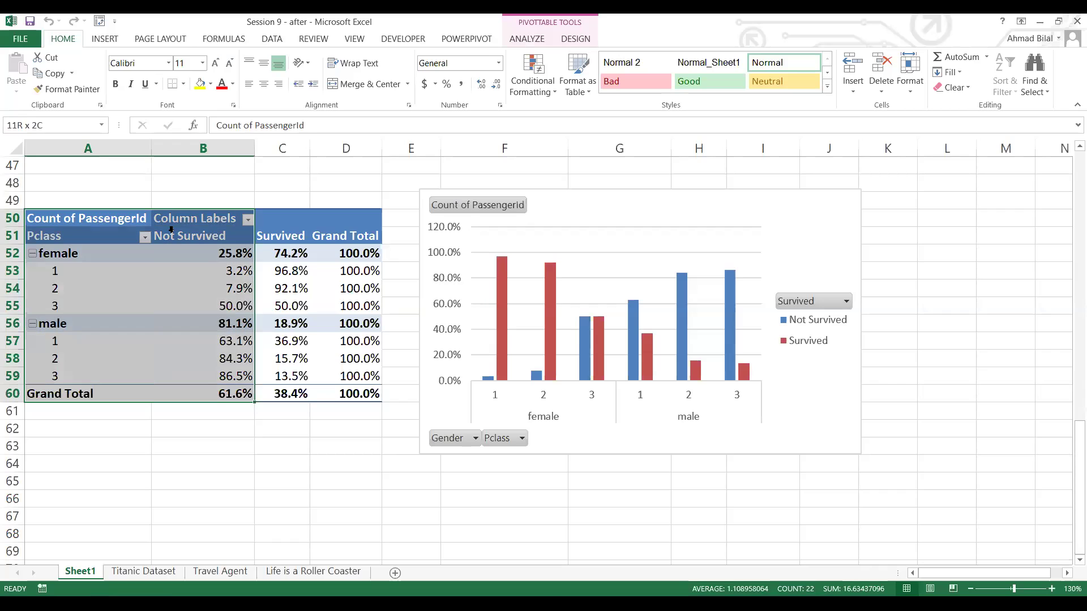
{"action": "key", "text": "ctrl+shift+Right"}
{"action": "key", "text": "shift+Right"}
{"action": "key", "text": "shift+Left"}
{"action": "key", "text": "ctrl+c"}
Paste the copied pivot table below the original, starting at cell A70.
{"action": "key", "text": "Down"}
{"action": "key", "text": "Down"}
{"action": "key", "text": "Down"}
{"action": "key", "text": "Down"}
{"action": "key", "text": "Down"}
{"action": "key", "text": "Down"}
{"action": "key", "text": "Down"}
{"action": "key", "text": "Down"}
{"action": "key", "text": "Down"}
{"action": "key", "text": "Down"}
{"action": "key", "text": "Down"}
{"action": "key", "text": "Down"}
{"action": "key", "text": "Down"}
{"action": "key", "text": "Down"}
{"action": "key", "text": "Down"}
{"action": "key", "text": "Down"}
{"action": "key", "text": "Down"}
{"action": "key", "text": "Down"}
{"action": "key", "text": "Down"}
{"action": "key", "text": "Down"}
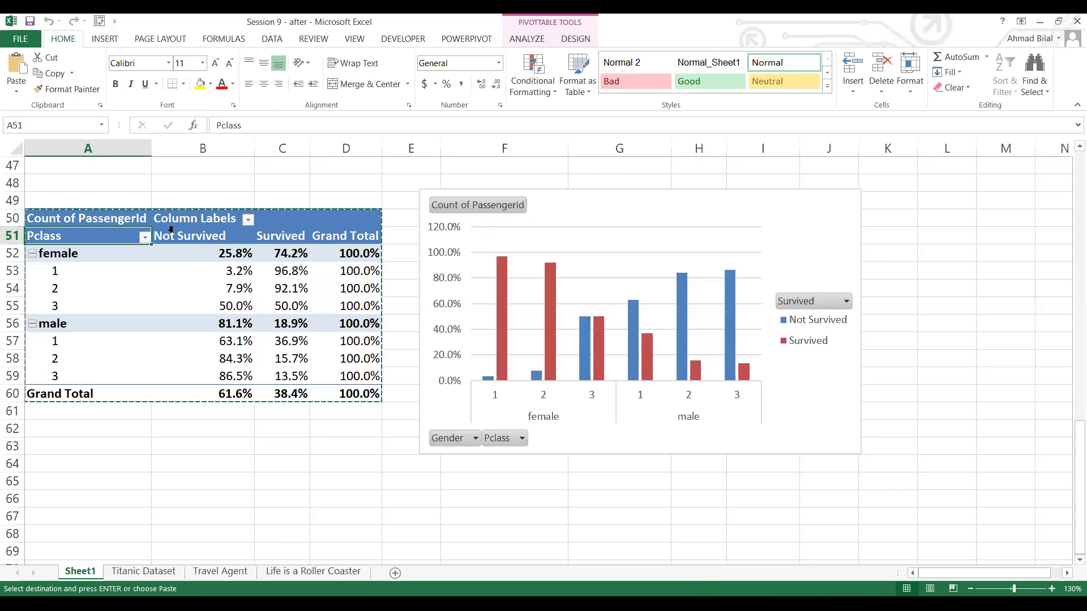
{"action": "key", "text": "Up"}
{"action": "key", "text": "Up"}
{"action": "key", "text": "Up"}
{"action": "key", "text": "Up"}
{"action": "key", "text": "Up"}
{"action": "key", "text": "Up"}
{"action": "key", "text": "Up"}
{"action": "key", "text": "Up"}
{"action": "key", "text": "Up"}
{"action": "key", "text": "Up"}
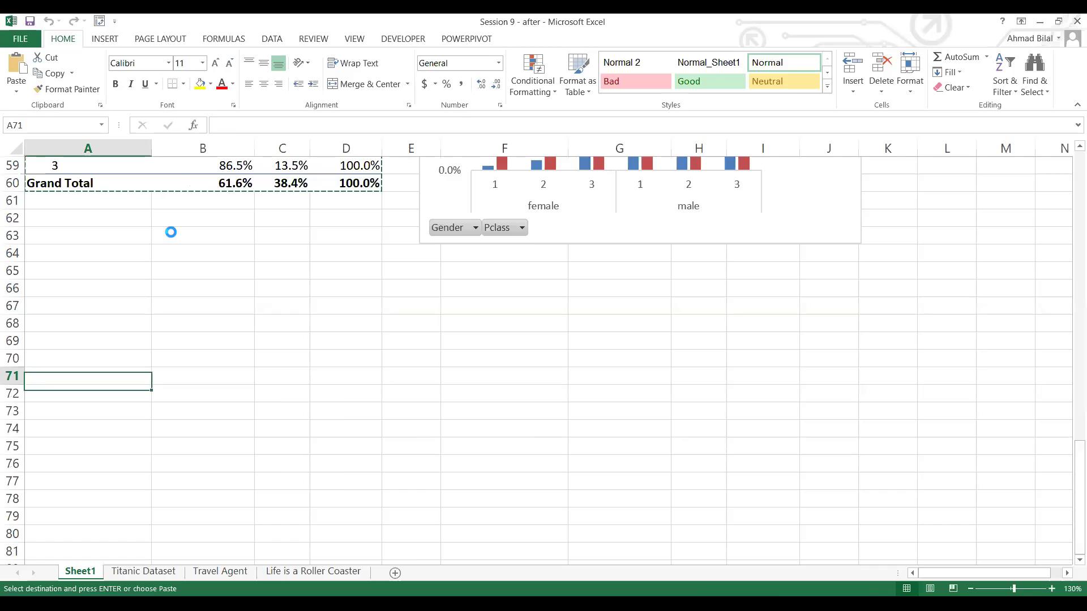
{"action": "key", "text": "ctrl+v"}
{"action": "key", "text": "Down"}
{"action": "key", "text": "Down"}
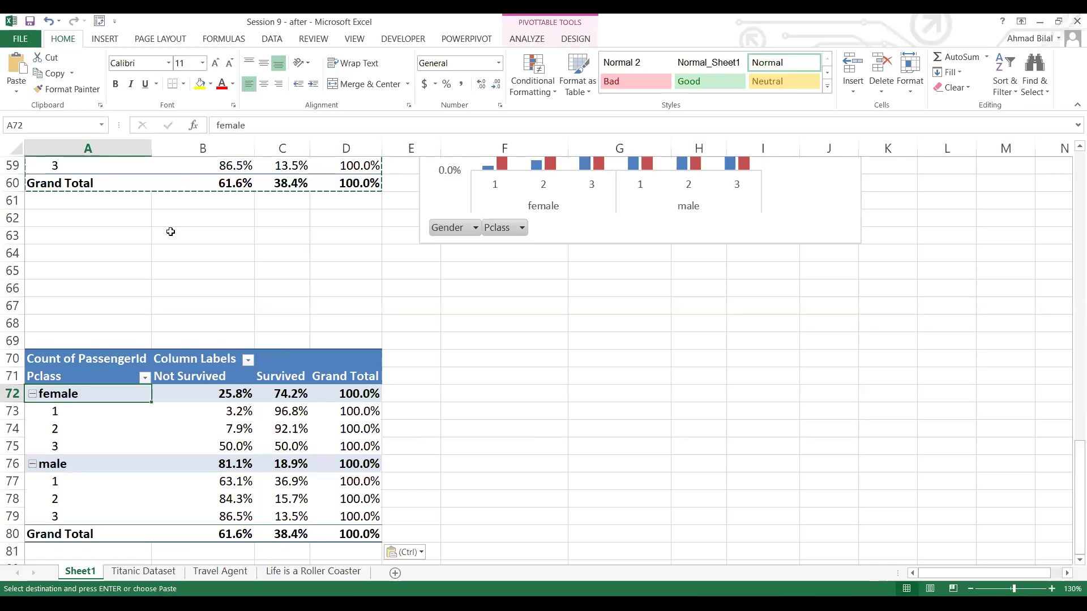
Display the field list for the pasted pivot table at A70.
{"action": "left_click", "coordinate": [538, 41]}
{"action": "left_click", "coordinate": [557, 41]}
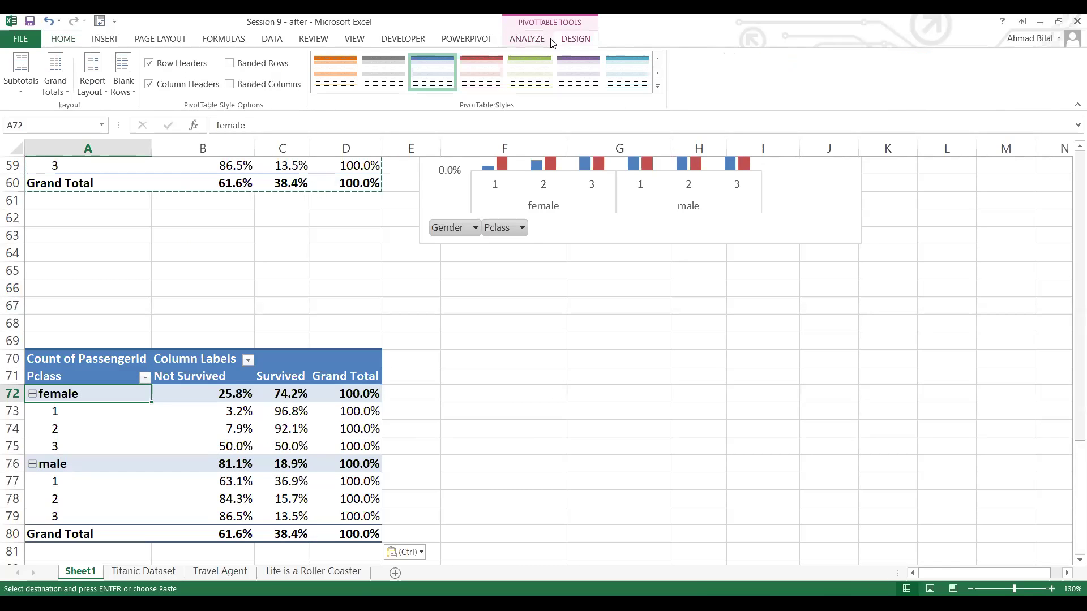
{"action": "left_click", "coordinate": [548, 41]}
{"action": "left_click", "coordinate": [923, 74]}
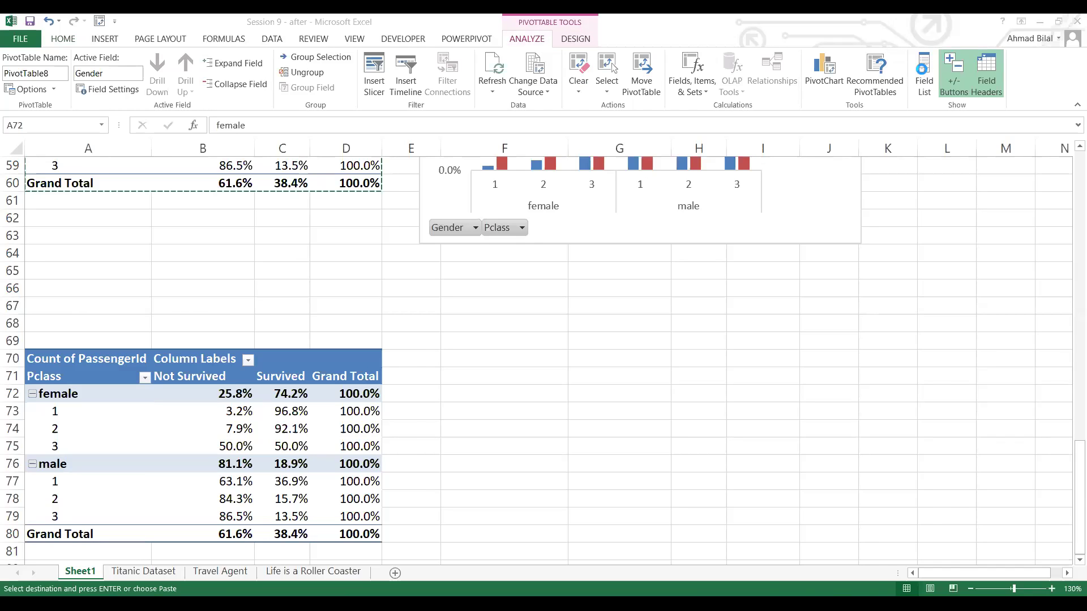
{"action": "left_click", "coordinate": [134, 426]}
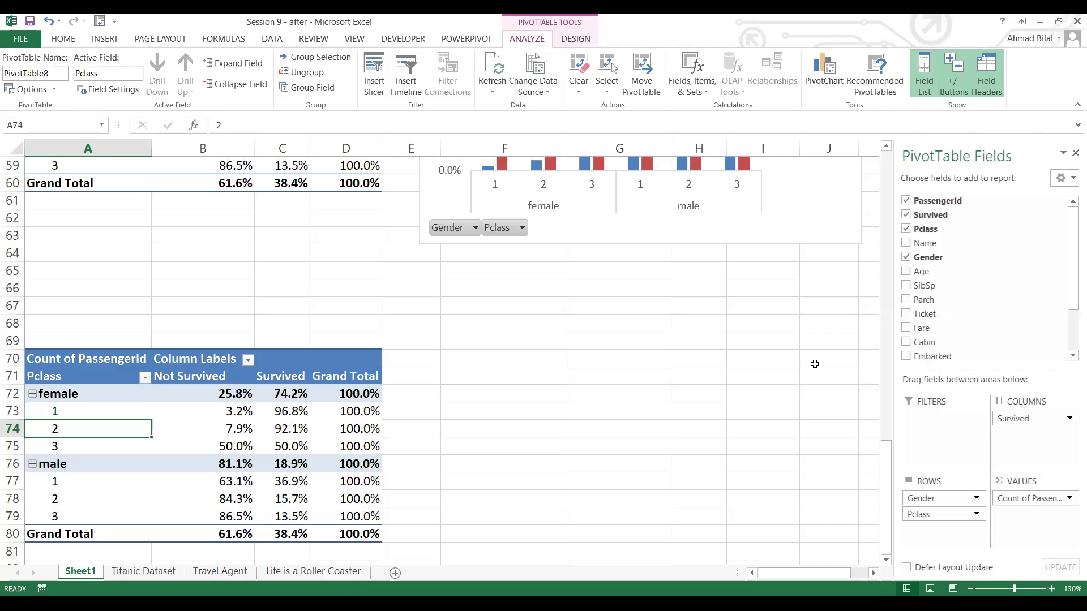
Remove the Gender, Pclass, Survived and PassengerId fields from the pasted pivot table.
{"action": "left_click", "coordinate": [905, 257]}
{"action": "left_click", "coordinate": [906, 229]}
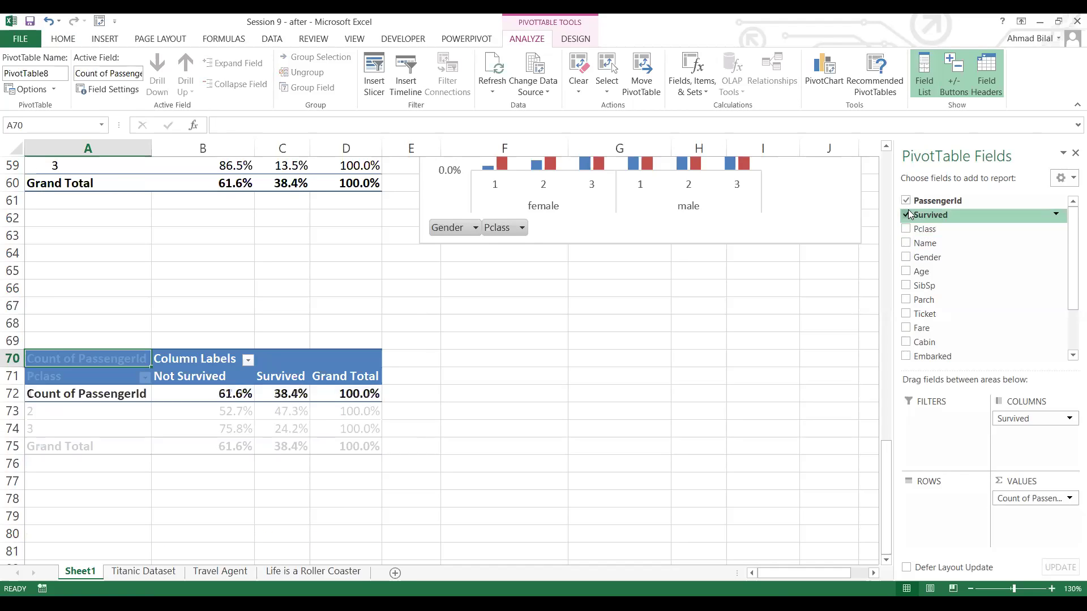
{"action": "left_click", "coordinate": [906, 215]}
{"action": "left_click", "coordinate": [906, 200]}
Add Age Bracket to the emptied pivot table, reorder >=70 to follow 60-69, and place the field in the columns.
{"action": "left_click_drag", "start_coordinate": [1070, 289], "coordinate": [1069, 330]}
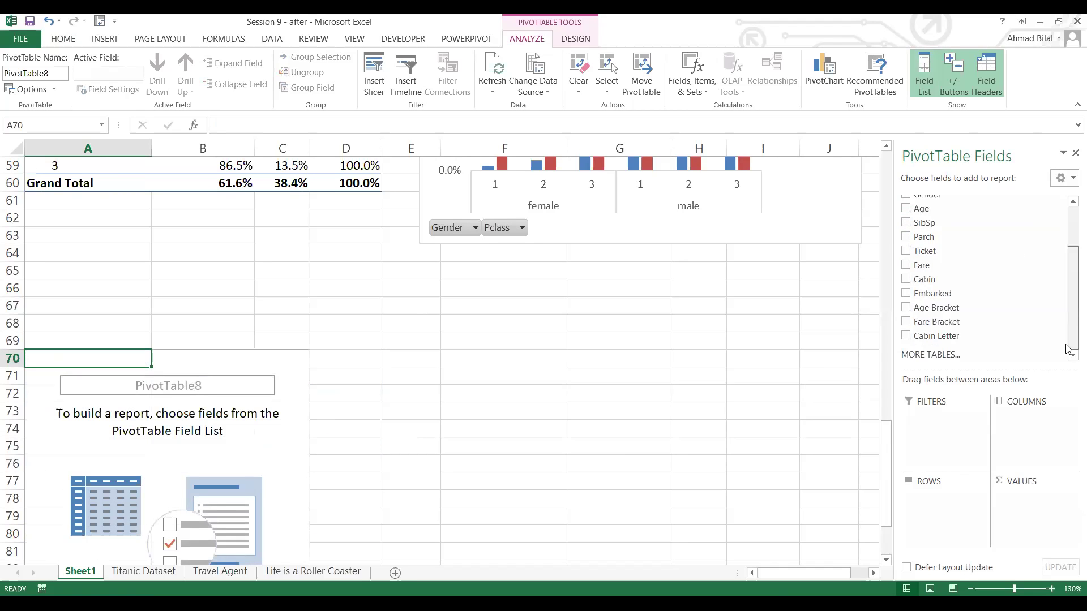
{"action": "left_click_drag", "start_coordinate": [936, 309], "coordinate": [942, 528]}
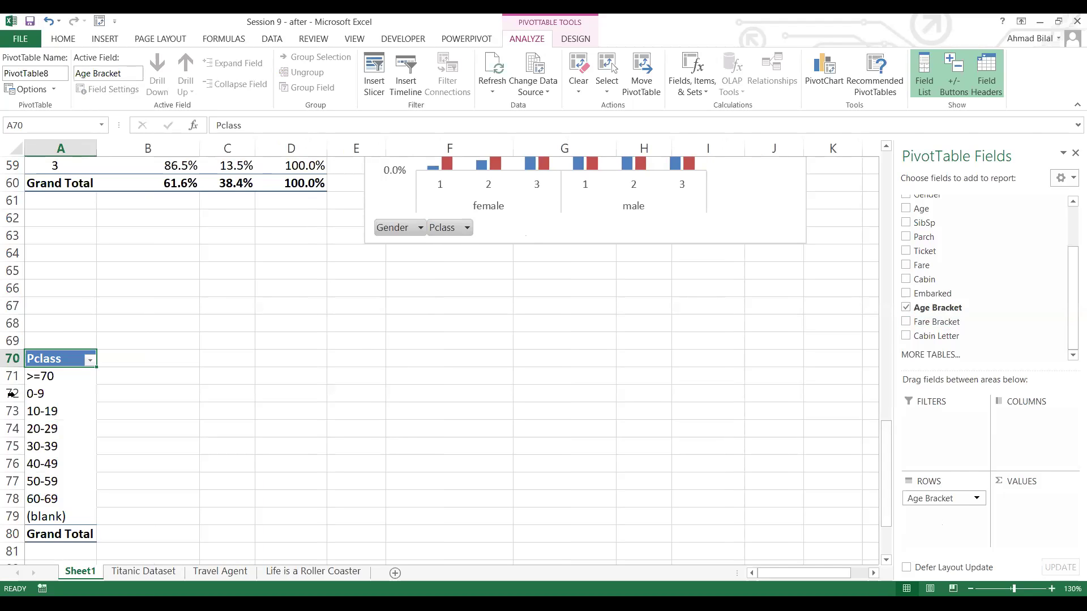
{"action": "left_click", "coordinate": [68, 375]}
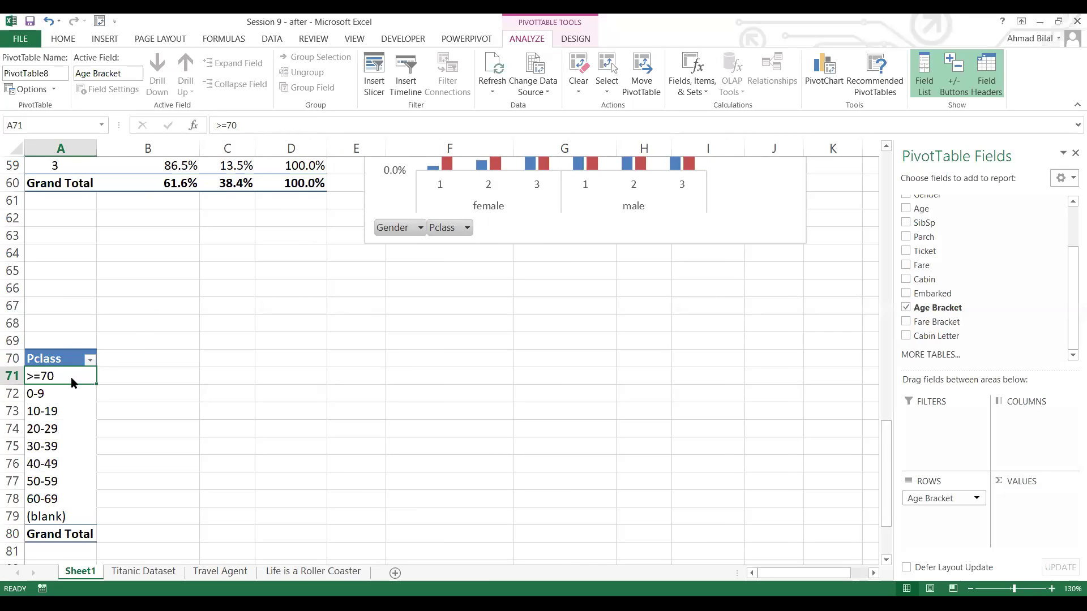
{"action": "left_click_drag", "start_coordinate": [73, 386], "coordinate": [66, 521]}
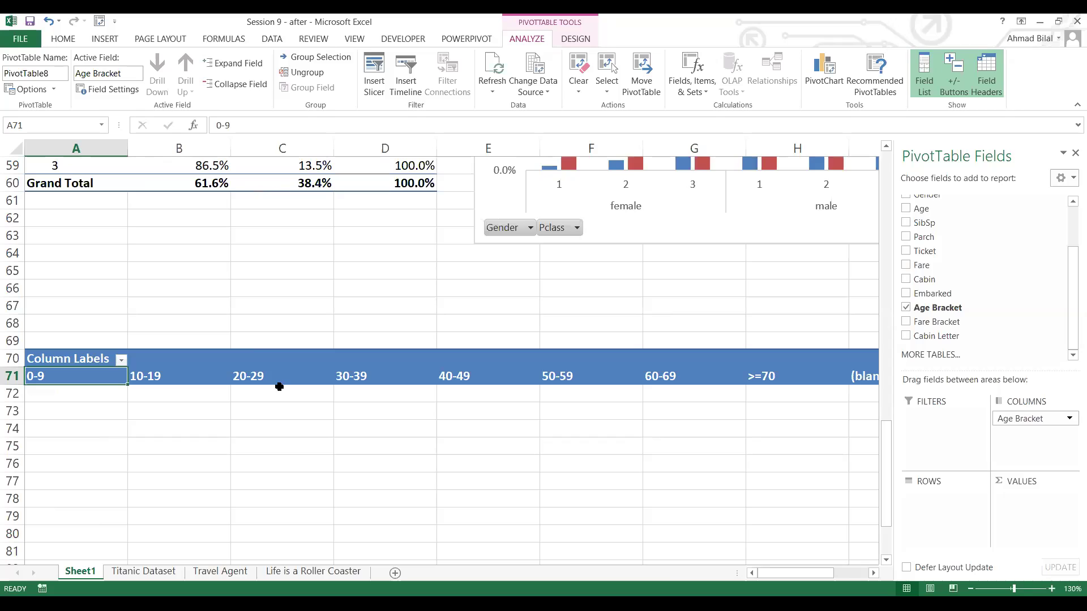
Add Pclass to the rows and PassengerId to the values of the Age Bracket pivot table.
{"action": "left_click", "coordinate": [70, 408]}
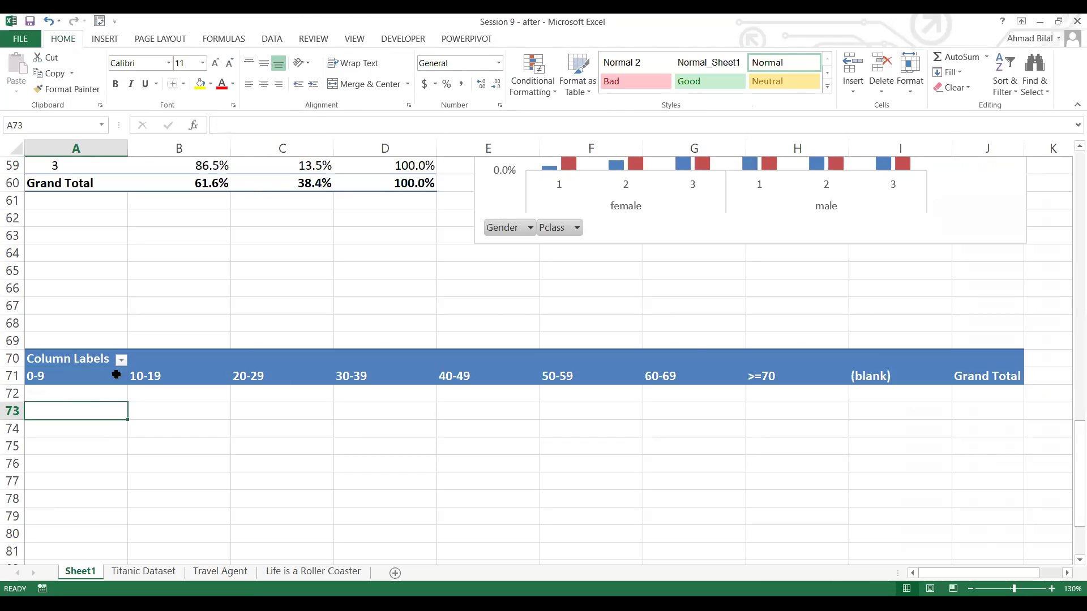
{"action": "left_click", "coordinate": [116, 375]}
{"action": "left_click_drag", "start_coordinate": [1070, 268], "coordinate": [919, 506]}
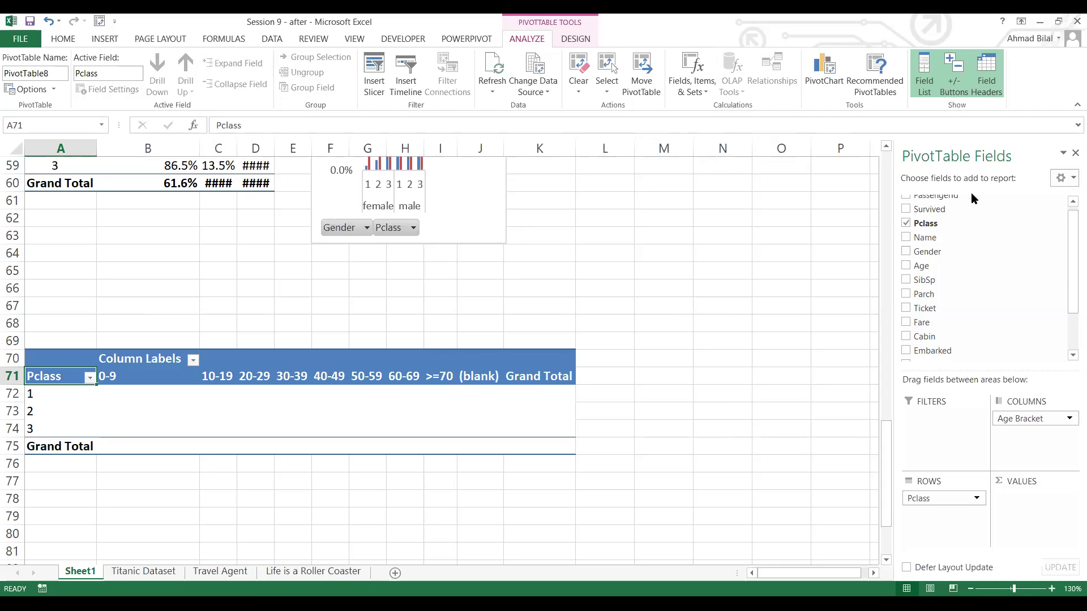
{"action": "left_click_drag", "start_coordinate": [964, 195], "coordinate": [1036, 495]}
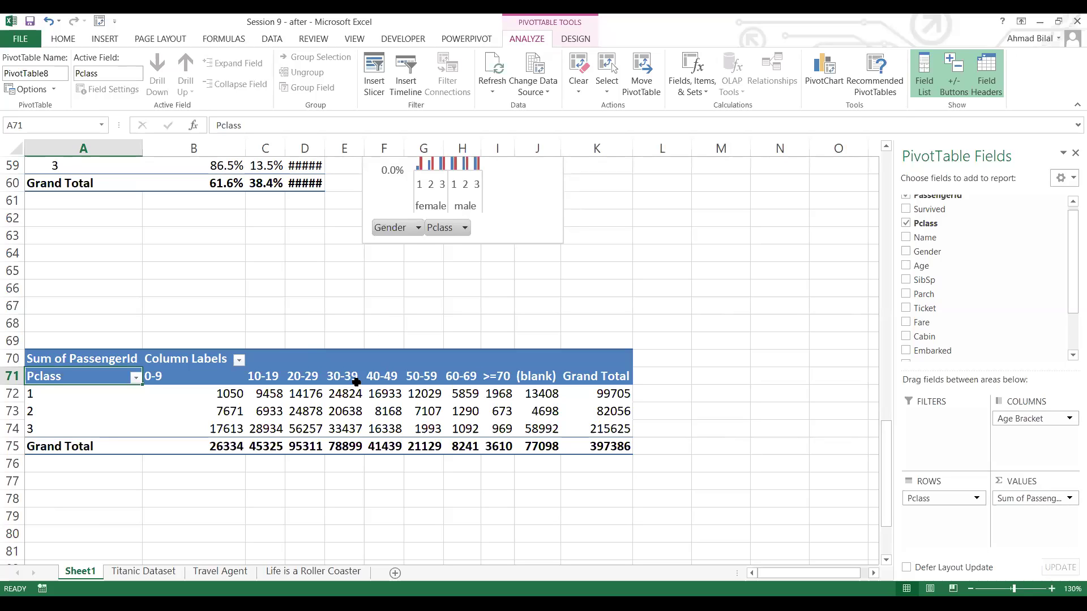
Summarize the PassengerId values by Count and nest Gender beneath Pclass in the rows.
{"action": "right_click", "coordinate": [333, 398]}
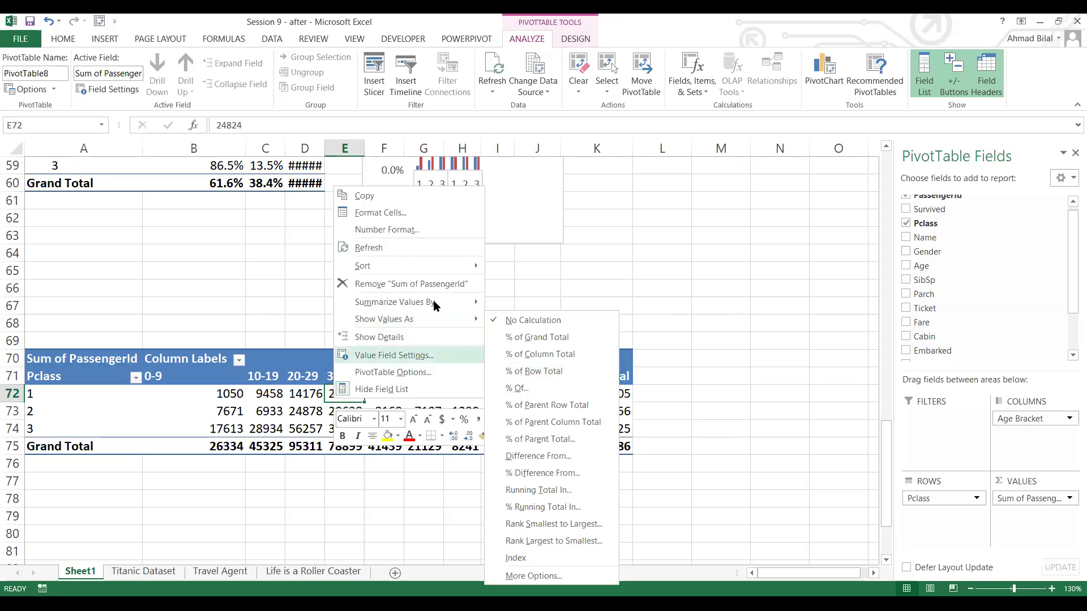
{"action": "mouse_move", "coordinate": [434, 304]}
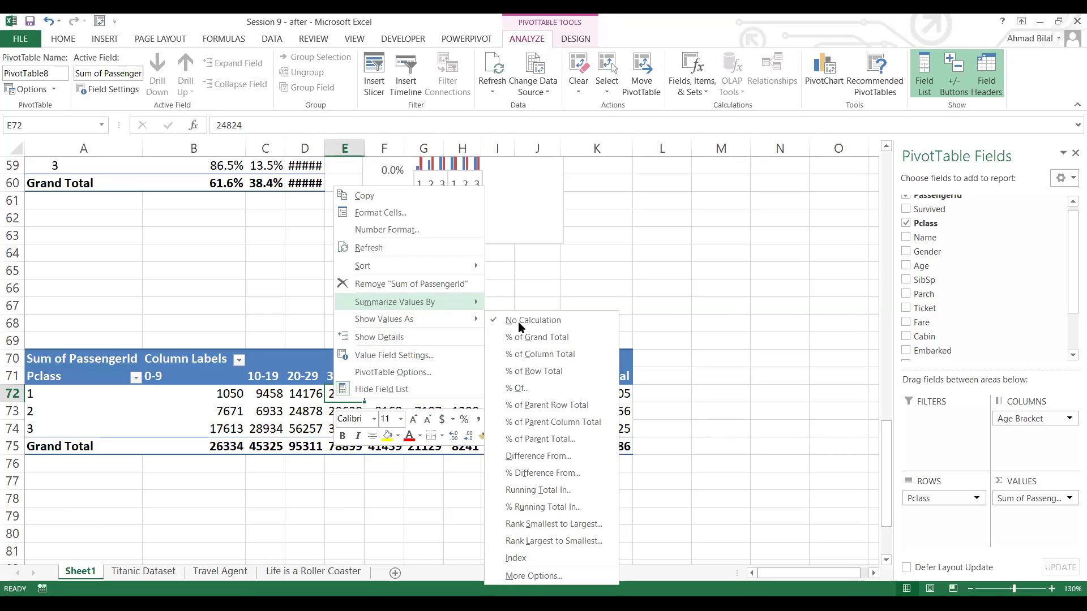
{"action": "left_click", "coordinate": [518, 321]}
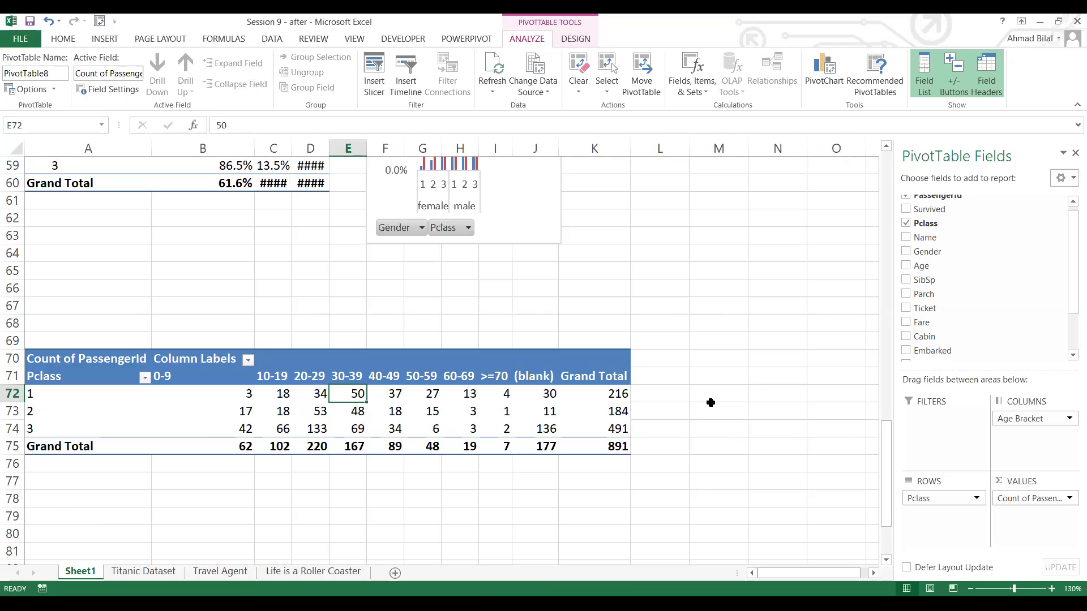
{"action": "left_click", "coordinate": [307, 424]}
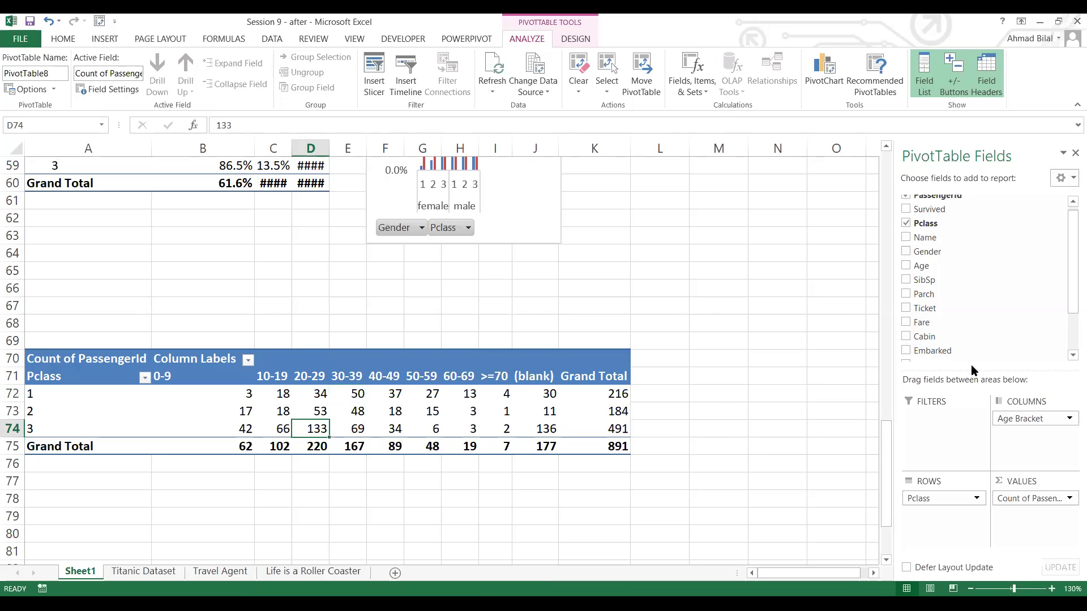
{"action": "left_click_drag", "start_coordinate": [940, 252], "coordinate": [951, 515]}
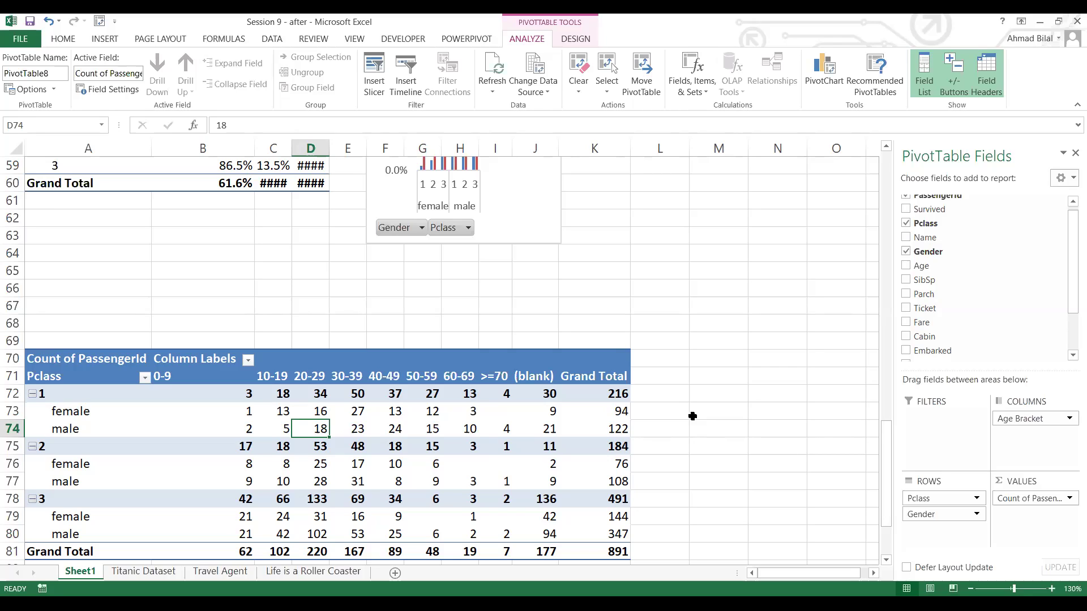
Insert a clustered column PivotChart from the class, gender and age bracket pivot table and move it lower on the sheet.
{"action": "left_click", "coordinate": [828, 65]}
{"action": "left_click", "coordinate": [774, 469]}
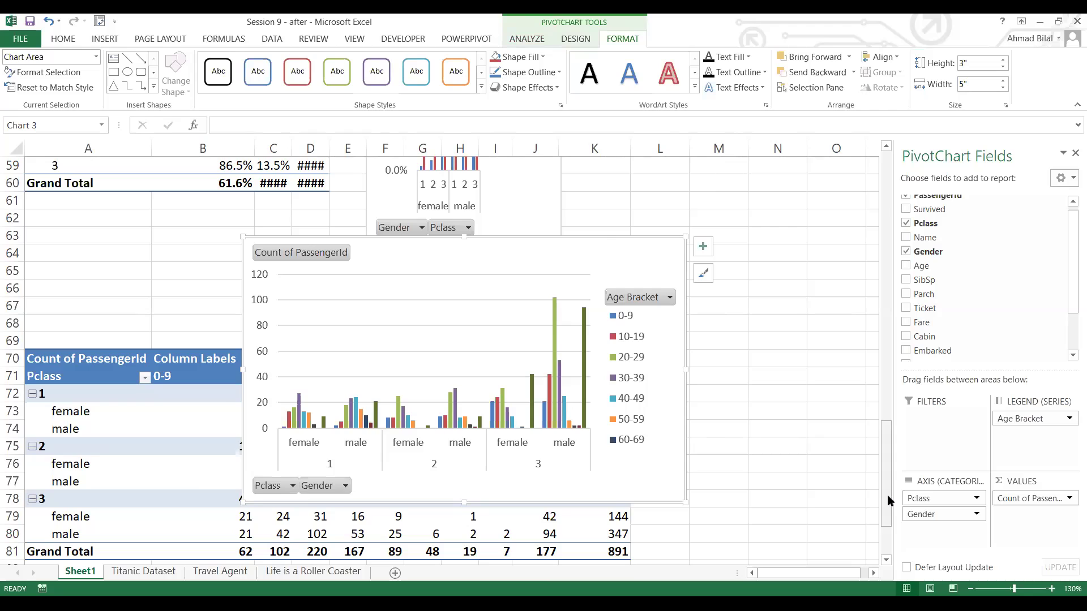
{"action": "scroll", "coordinate": [866, 538], "scroll_direction": "down", "scroll_amount": 2}
{"action": "left_click_drag", "start_coordinate": [676, 257], "coordinate": [632, 456]}
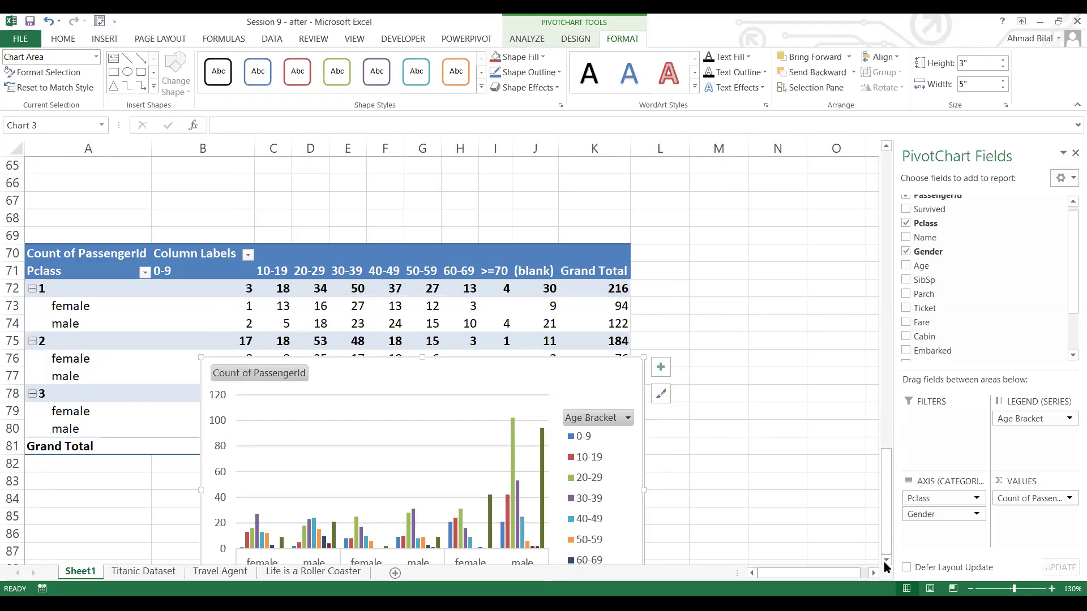
Enlarge the PivotChart to 3.5" high by 5.84" wide and position it over the bottom of the pivot table, starting near row 81.
{"action": "scroll", "coordinate": [885, 562], "scroll_direction": "down", "scroll_amount": 5}
{"action": "scroll", "coordinate": [886, 566], "scroll_direction": "down", "scroll_amount": 2}
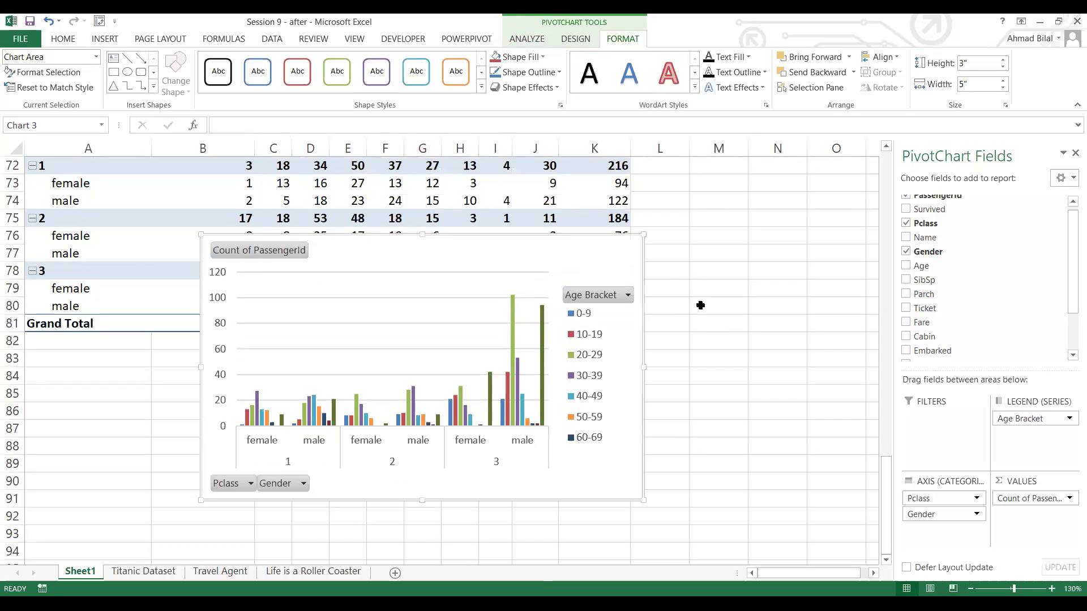
{"action": "left_click_drag", "start_coordinate": [630, 262], "coordinate": [638, 290]}
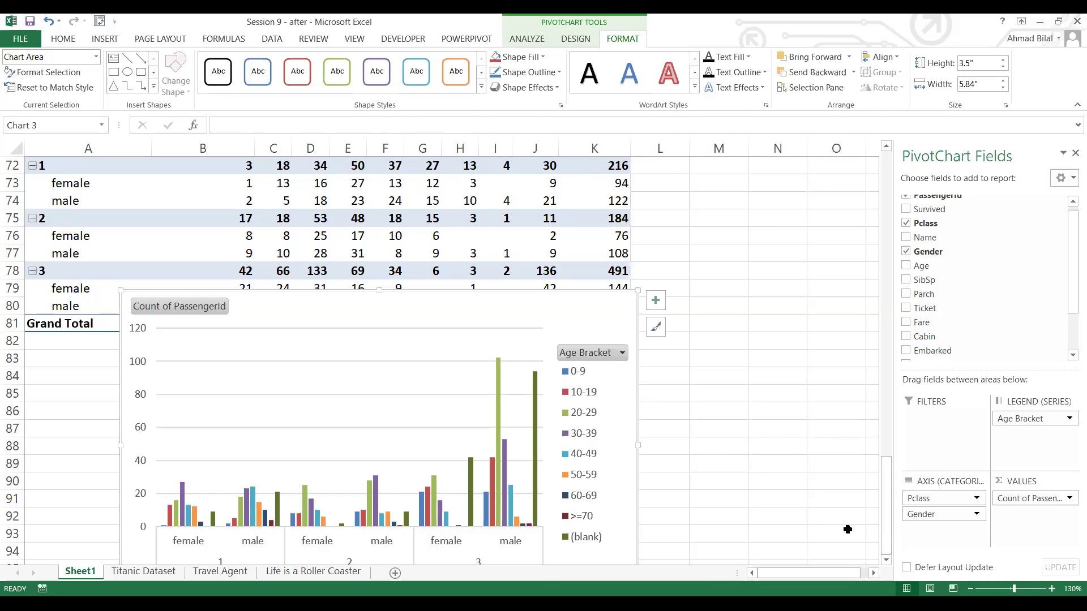
{"action": "left_click", "coordinate": [886, 560]}
{"action": "left_click", "coordinate": [886, 560]}
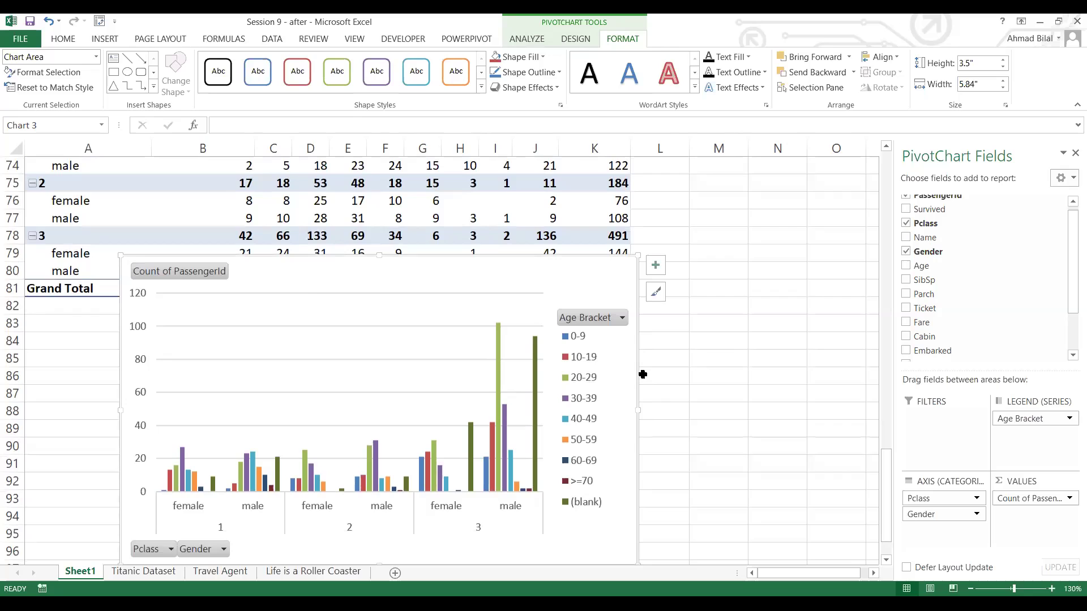
{"action": "left_click_drag", "start_coordinate": [632, 367], "coordinate": [629, 388]}
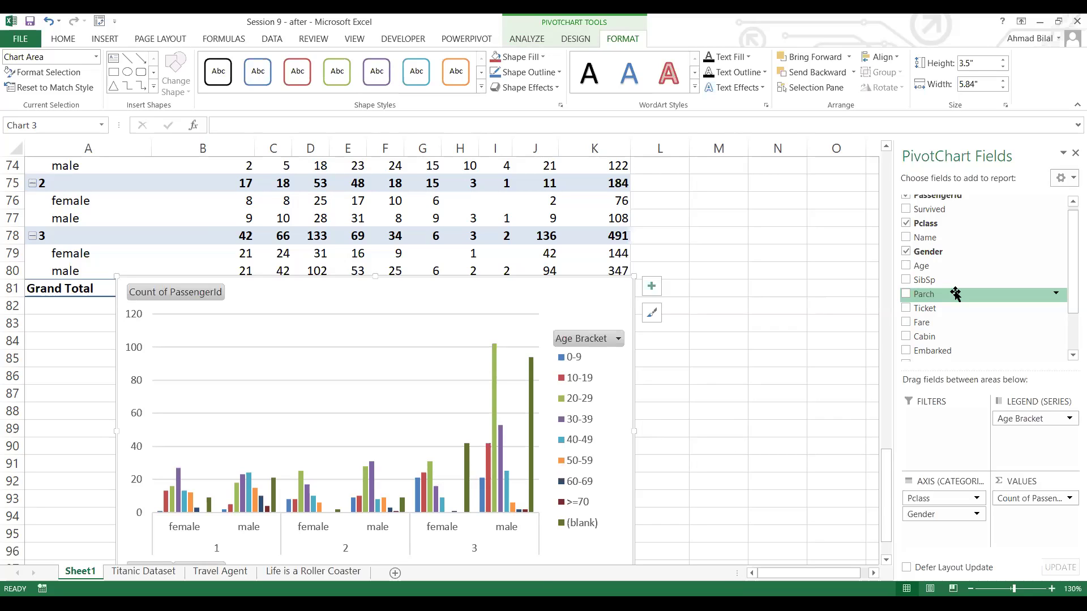
Replace Pclass and Gender with SibSp on the chart's axis, and Age Bracket with Survived as the legend series.
{"action": "left_click_drag", "start_coordinate": [951, 279], "coordinate": [883, 458]}
{"action": "left_click_drag", "start_coordinate": [931, 498], "coordinate": [770, 444]}
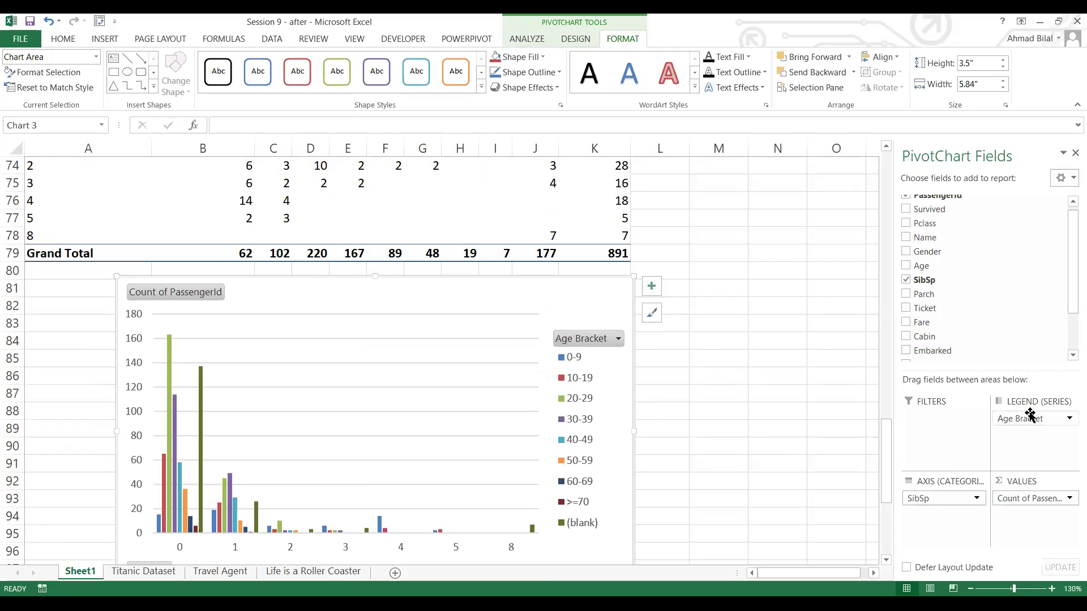
{"action": "left_click_drag", "start_coordinate": [1038, 430], "coordinate": [708, 386]}
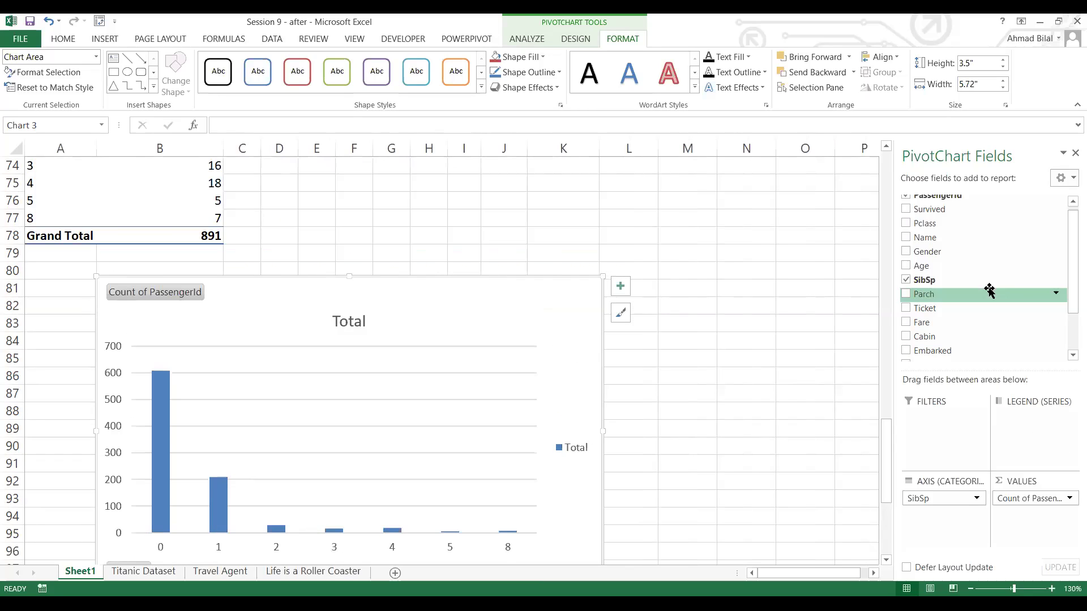
{"action": "left_click_drag", "start_coordinate": [962, 209], "coordinate": [1007, 435]}
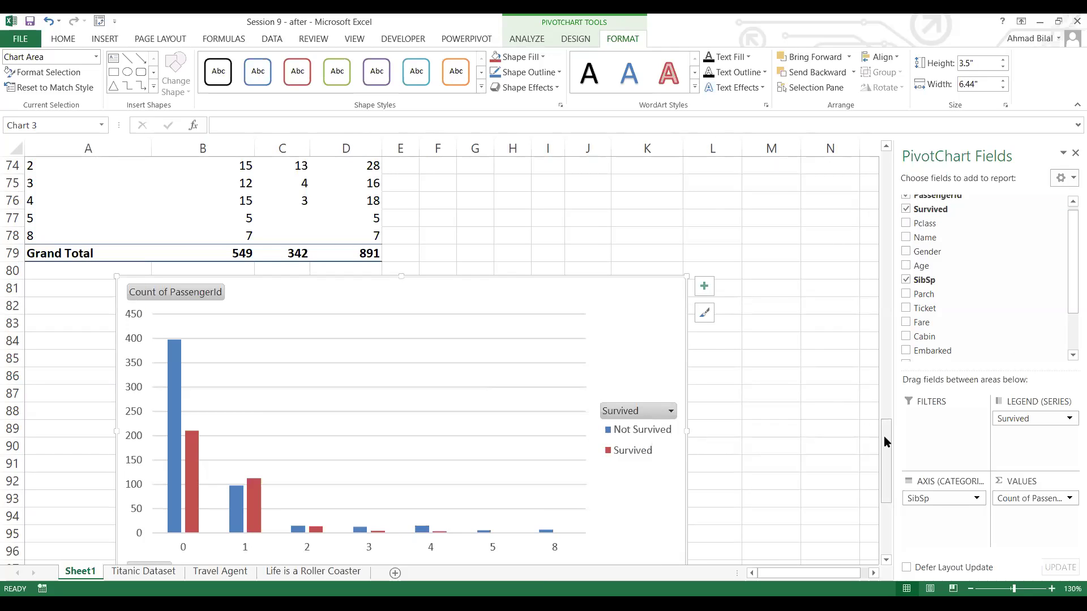
Nest the Age Bracket field beneath SibSp in the pivot table's rows.
{"action": "left_click_drag", "start_coordinate": [884, 436], "coordinate": [886, 404]}
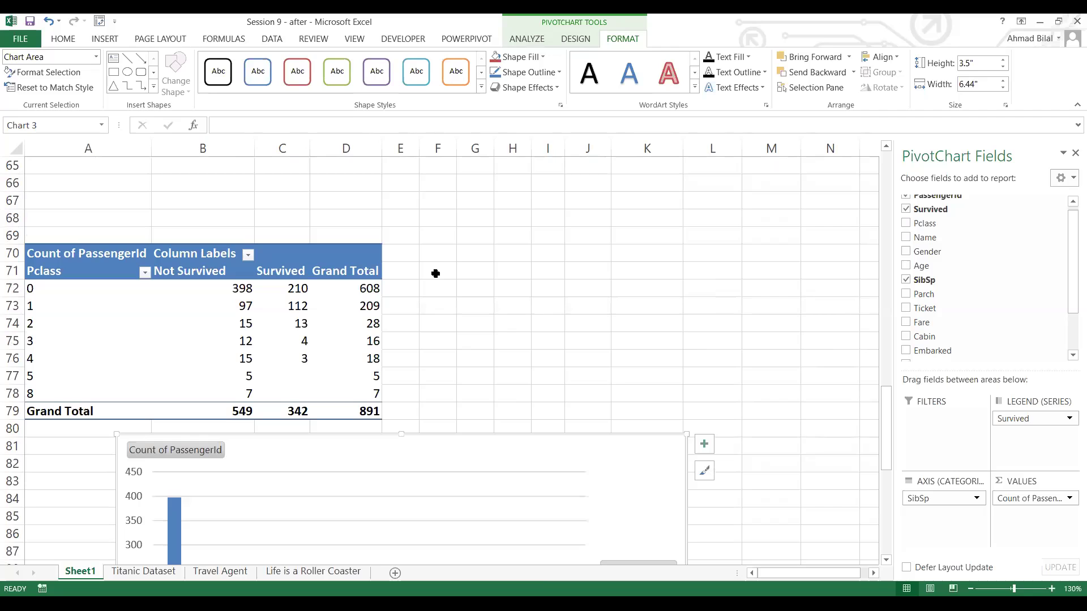
{"action": "left_click", "coordinate": [180, 283]}
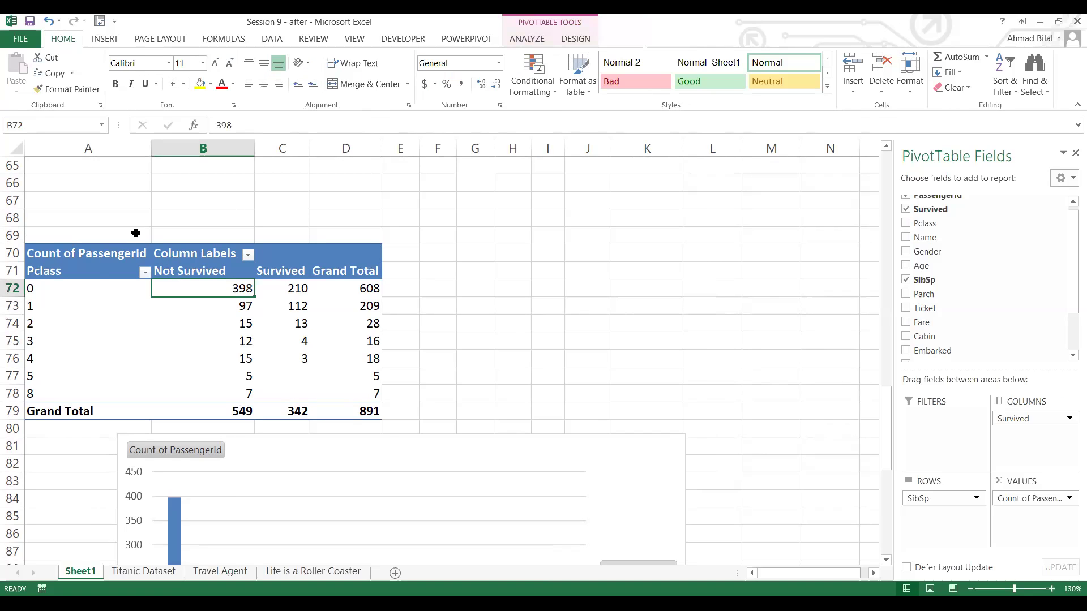
{"action": "left_click", "coordinate": [95, 273]}
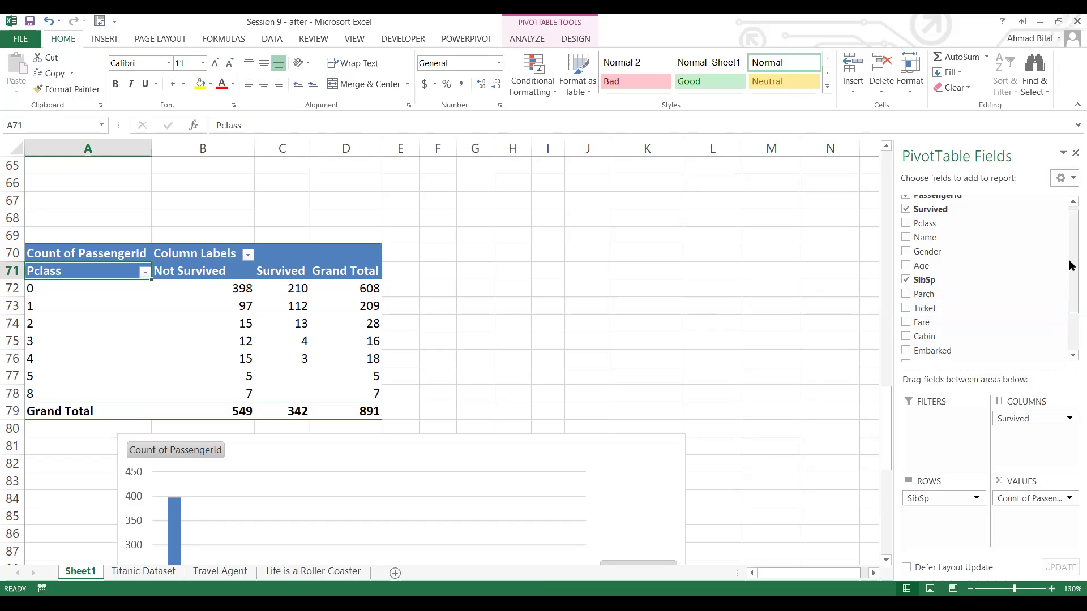
{"action": "left_click_drag", "start_coordinate": [1070, 264], "coordinate": [1069, 301]}
{"action": "left_click_drag", "start_coordinate": [970, 308], "coordinate": [942, 508]}
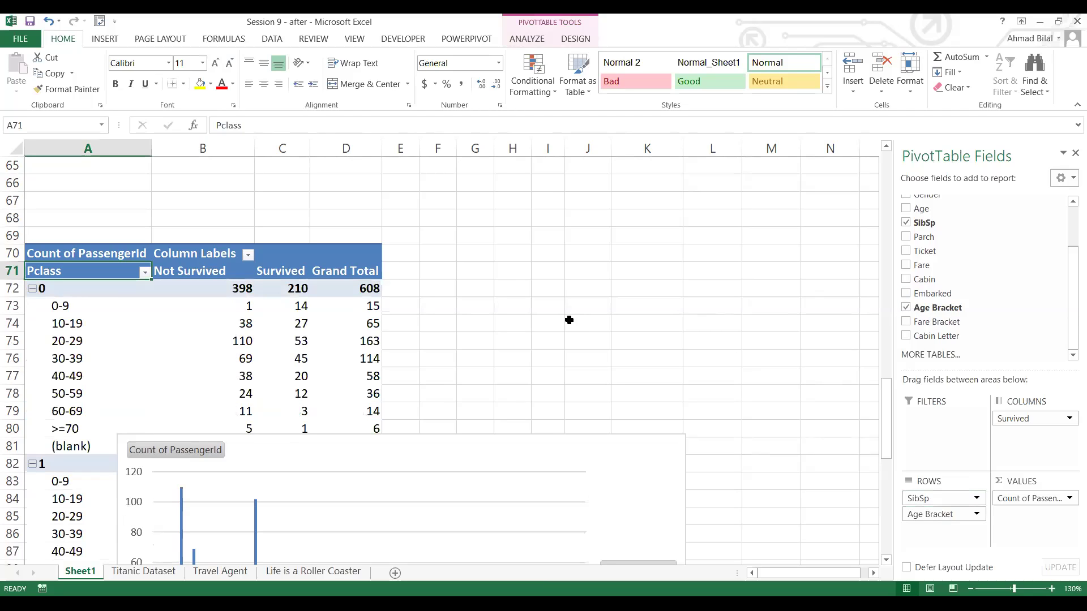
Clear the outdated Pclass row header caption in cell A71.
{"action": "left_click", "coordinate": [117, 308]}
{"action": "left_click", "coordinate": [117, 308]}
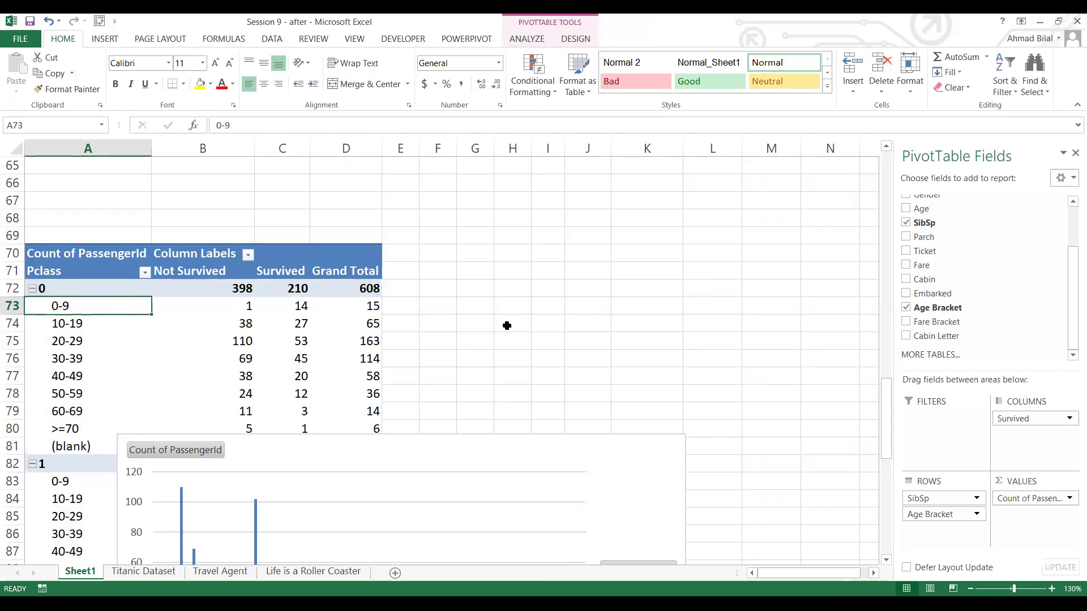
{"action": "left_click", "coordinate": [110, 272]}
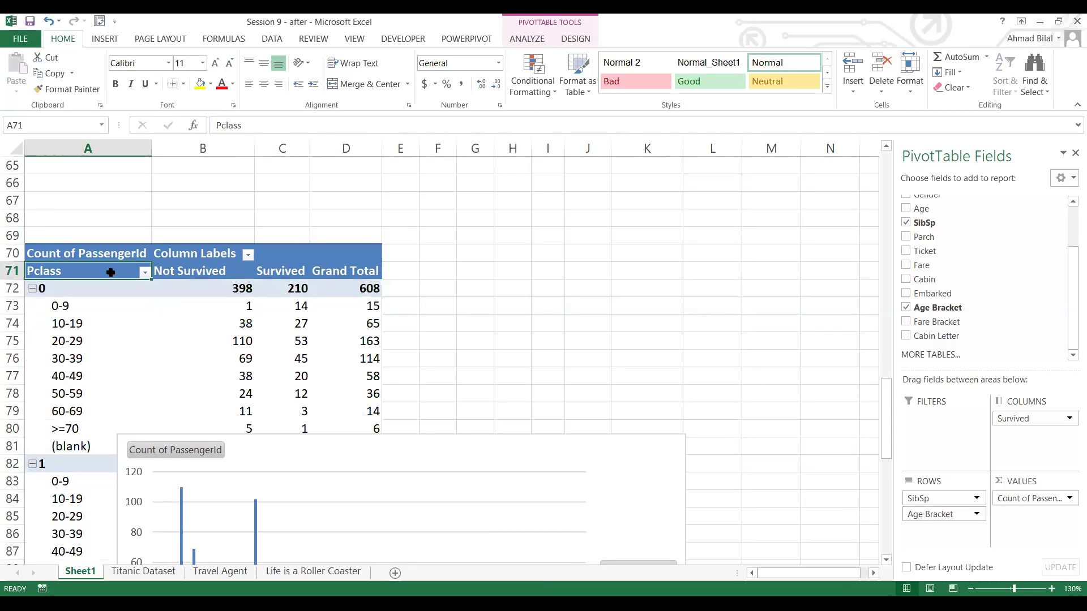
{"action": "key", "text": "Delete"}
{"action": "key", "text": "Return"}
{"action": "key", "text": "Return"}
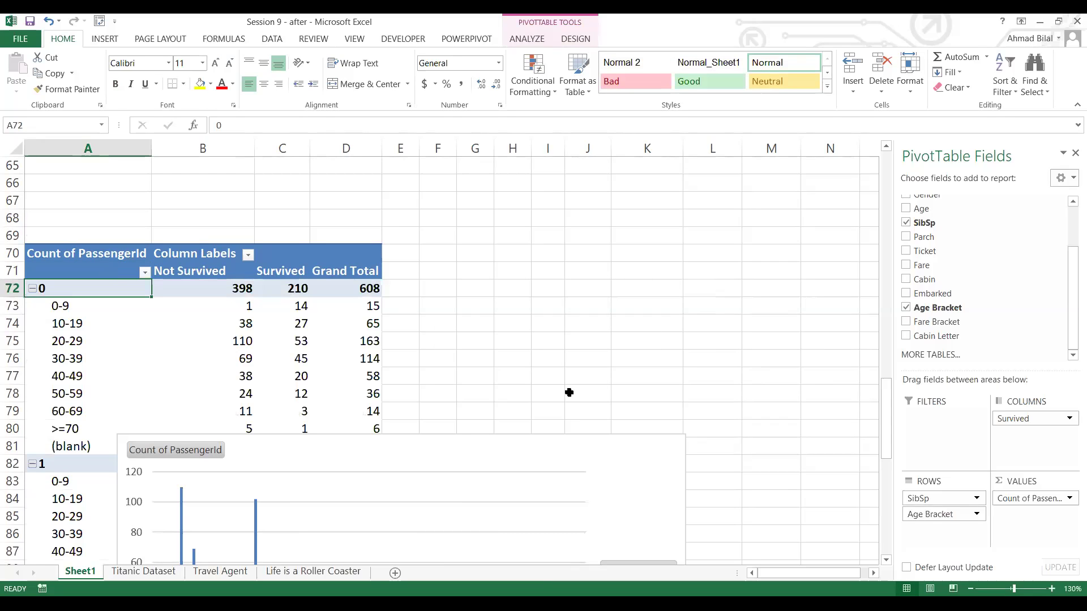
Move the PivotChart farther across and down so the upper rows of the SibSp pivot table are uncovered.
{"action": "left_click_drag", "start_coordinate": [881, 418], "coordinate": [886, 463]}
{"action": "left_click_drag", "start_coordinate": [679, 300], "coordinate": [818, 273]}
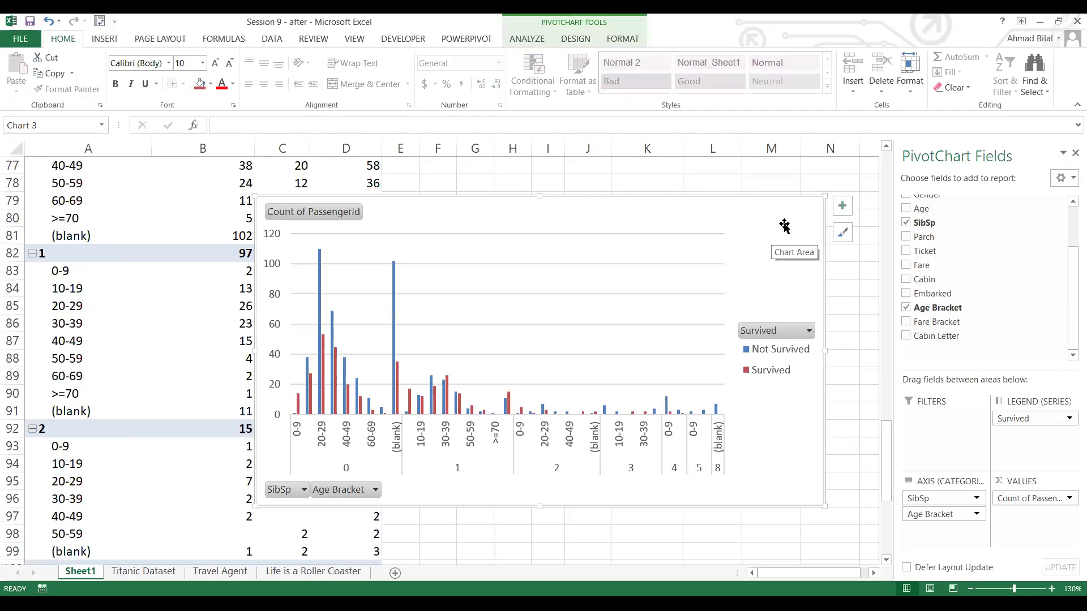
{"action": "left_click_drag", "start_coordinate": [783, 224], "coordinate": [800, 334]}
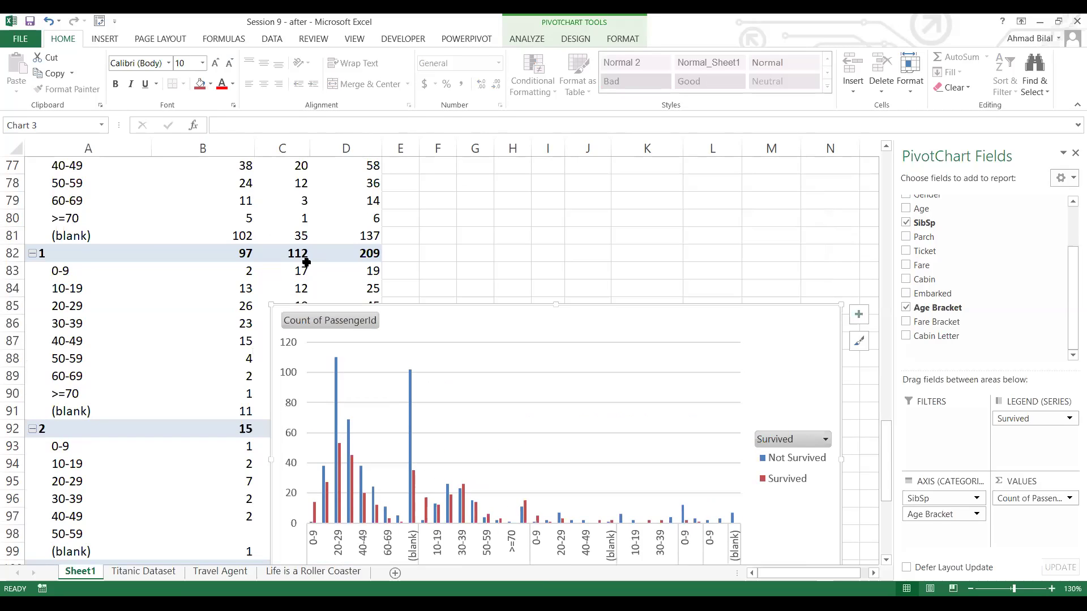
Examine the age brackets, including the (blank) entry, listed under SibSp 0 and 1 in the pivot table.
{"action": "left_click", "coordinate": [153, 290]}
{"action": "key", "text": "Up"}
{"action": "key", "text": "Up"}
{"action": "key", "text": "Up"}
{"action": "key", "text": "Up"}
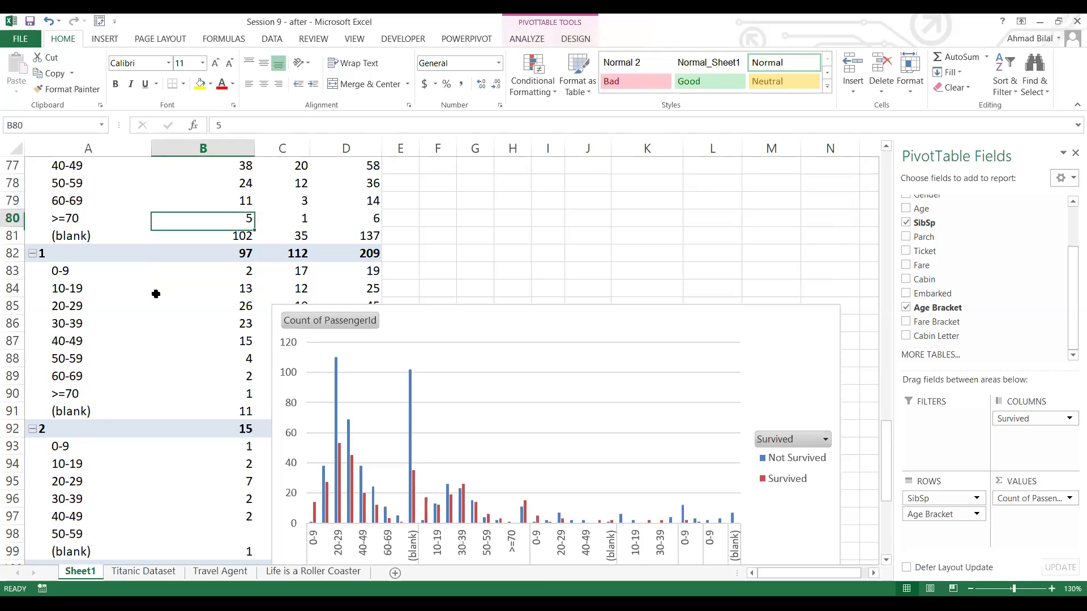
{"action": "key", "text": "Up"}
{"action": "key", "text": "Up"}
{"action": "key", "text": "Up"}
{"action": "key", "text": "Up"}
{"action": "key", "text": "Up"}
{"action": "key", "text": "Up"}
{"action": "key", "text": "Up"}
{"action": "key", "text": "Up"}
{"action": "key", "text": "Up"}
{"action": "key", "text": "Up"}
{"action": "key", "text": "Up"}
{"action": "key", "text": "Up"}
{"action": "key", "text": "Up"}
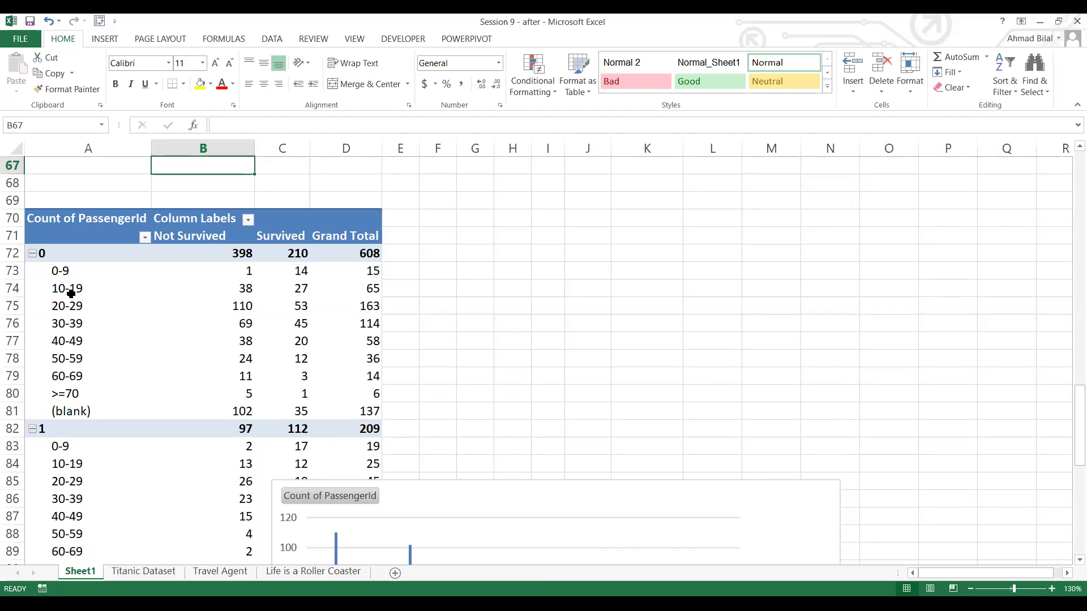
{"action": "left_click", "coordinate": [87, 268]}
{"action": "left_click_drag", "start_coordinate": [88, 348], "coordinate": [85, 405]}
{"action": "left_click", "coordinate": [114, 325]}
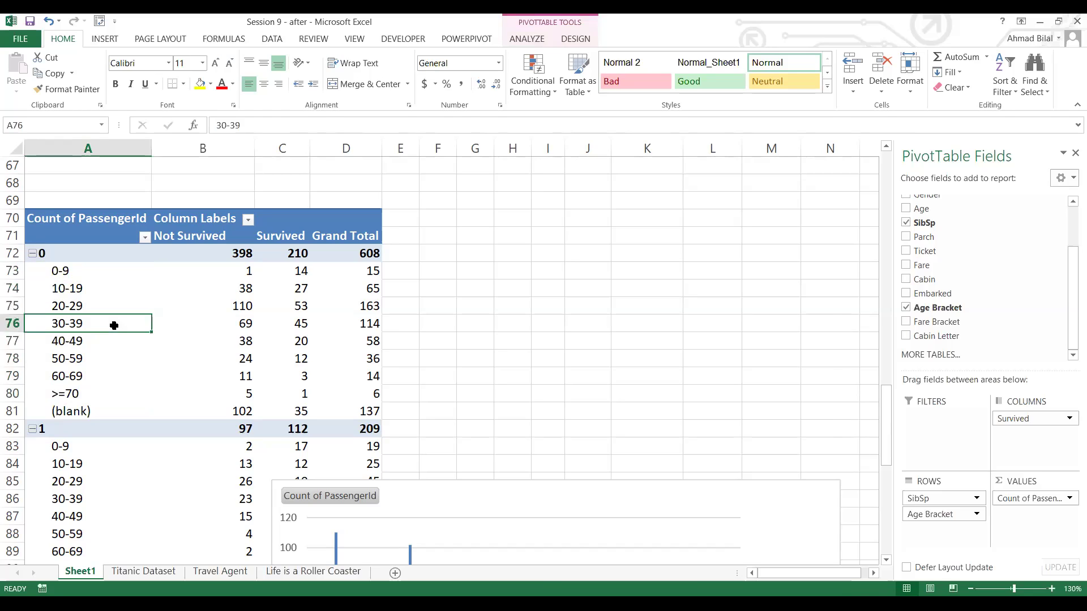
{"action": "left_click", "coordinate": [90, 411]}
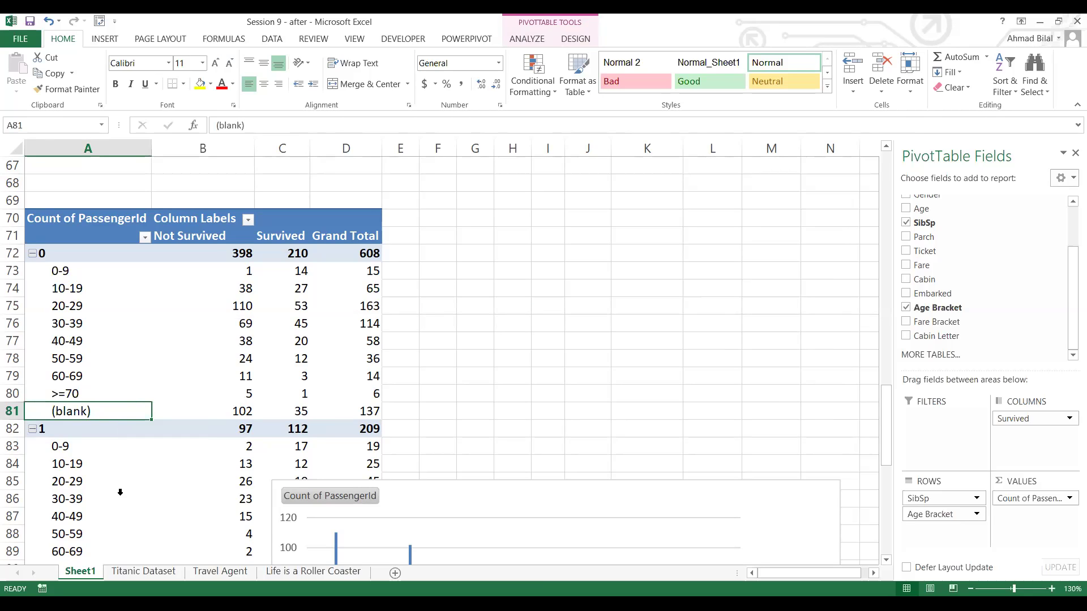
{"action": "left_click", "coordinate": [115, 447]}
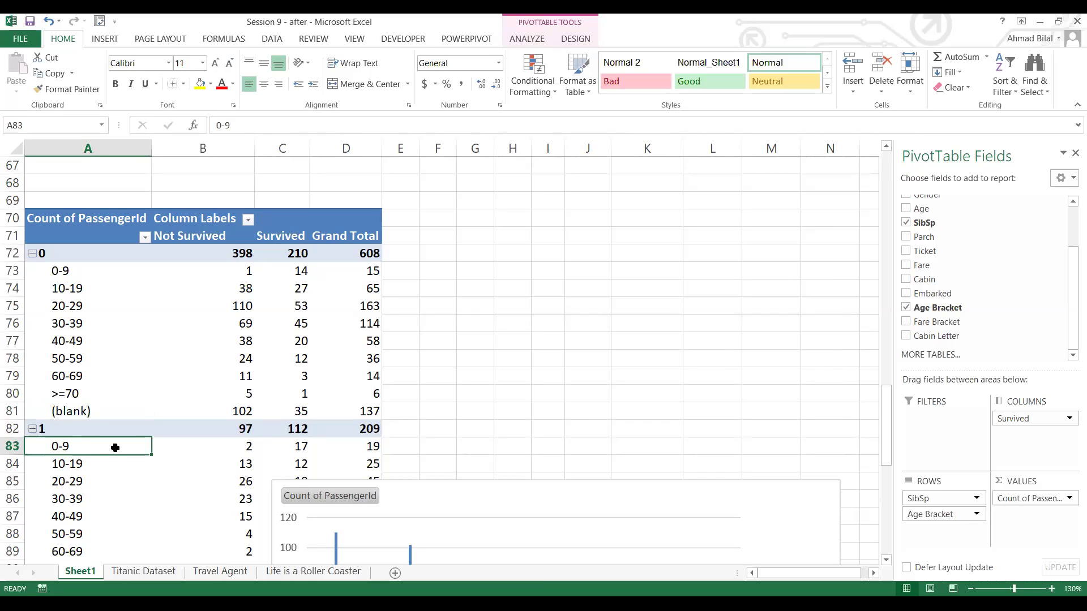
Filter the Age Bracket row field to exclude the (blank) entry.
{"action": "left_click", "coordinate": [142, 239]}
{"action": "left_click", "coordinate": [176, 468]}
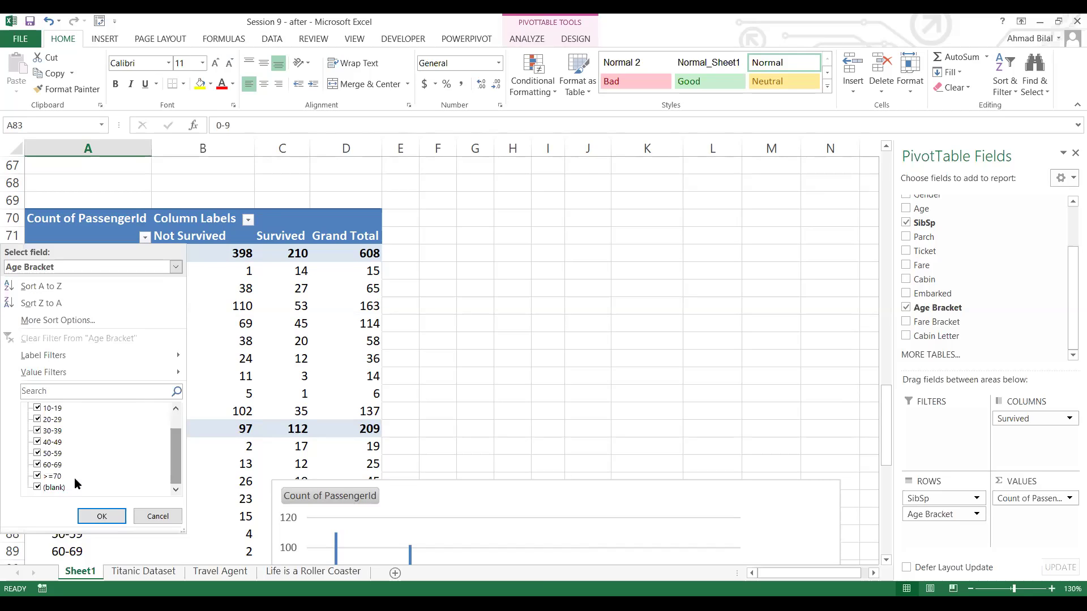
{"action": "left_click", "coordinate": [38, 488]}
{"action": "left_click", "coordinate": [101, 516]}
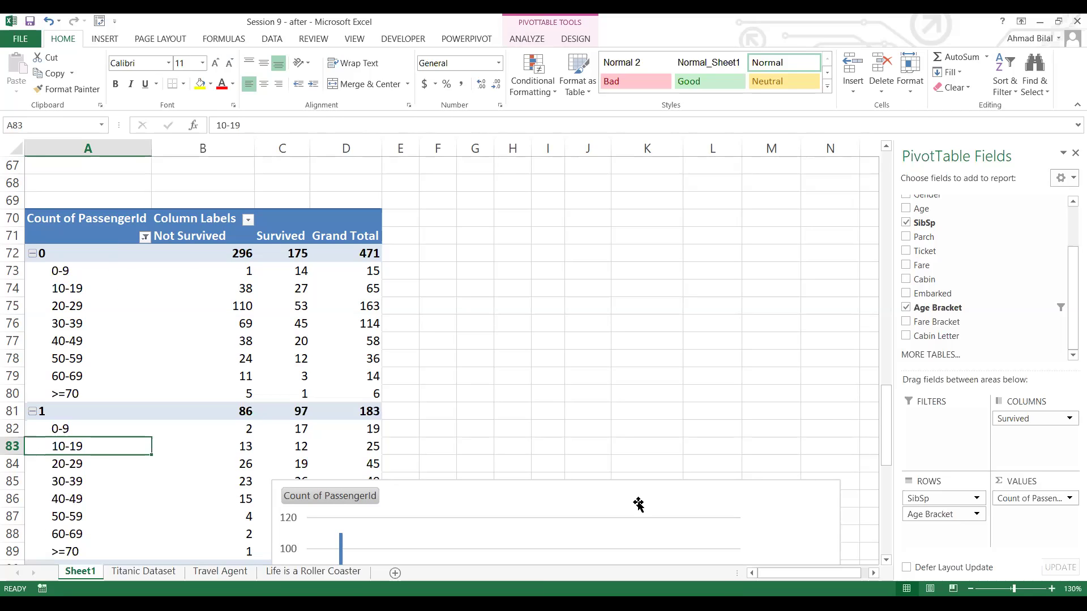
Review the filtered SibSp survival PivotChart, then delete it from the sheet.
{"action": "left_click_drag", "start_coordinate": [888, 408], "coordinate": [890, 478]}
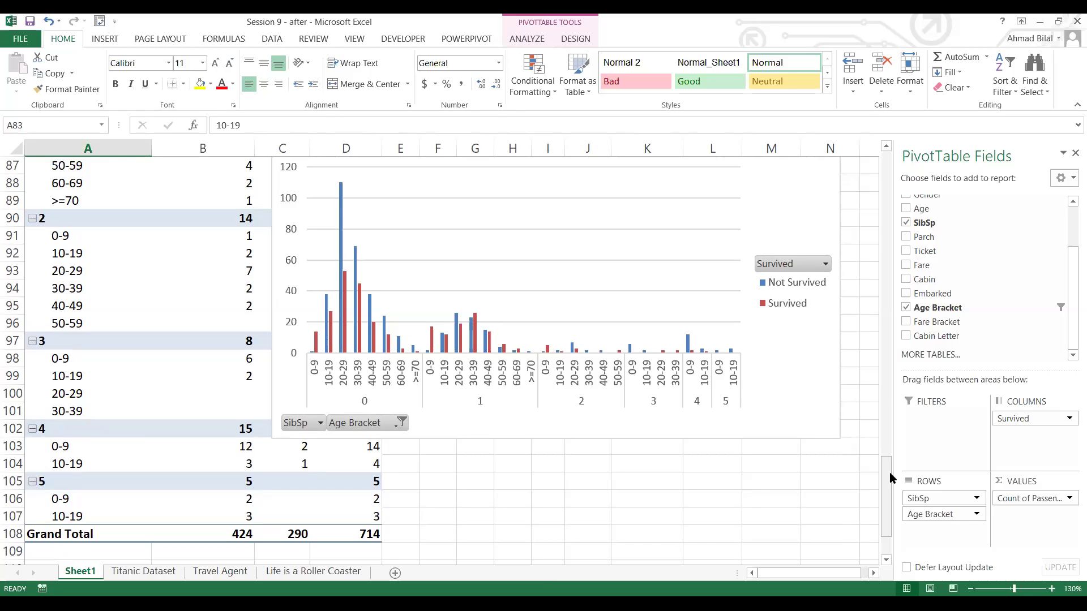
{"action": "left_click_drag", "start_coordinate": [888, 477], "coordinate": [887, 455]}
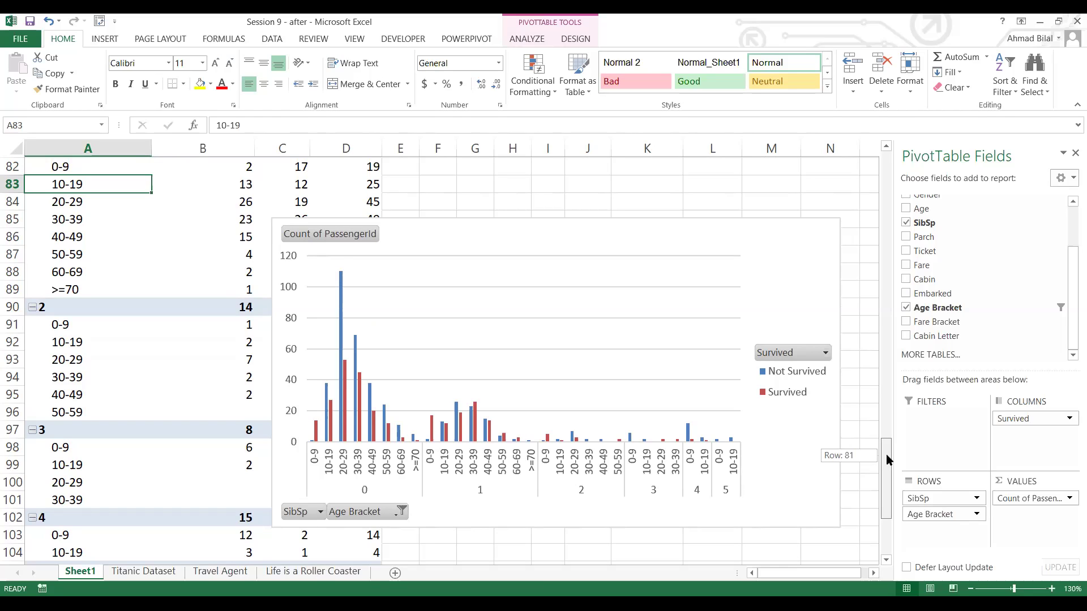
{"action": "left_click_drag", "start_coordinate": [886, 454], "coordinate": [887, 481]}
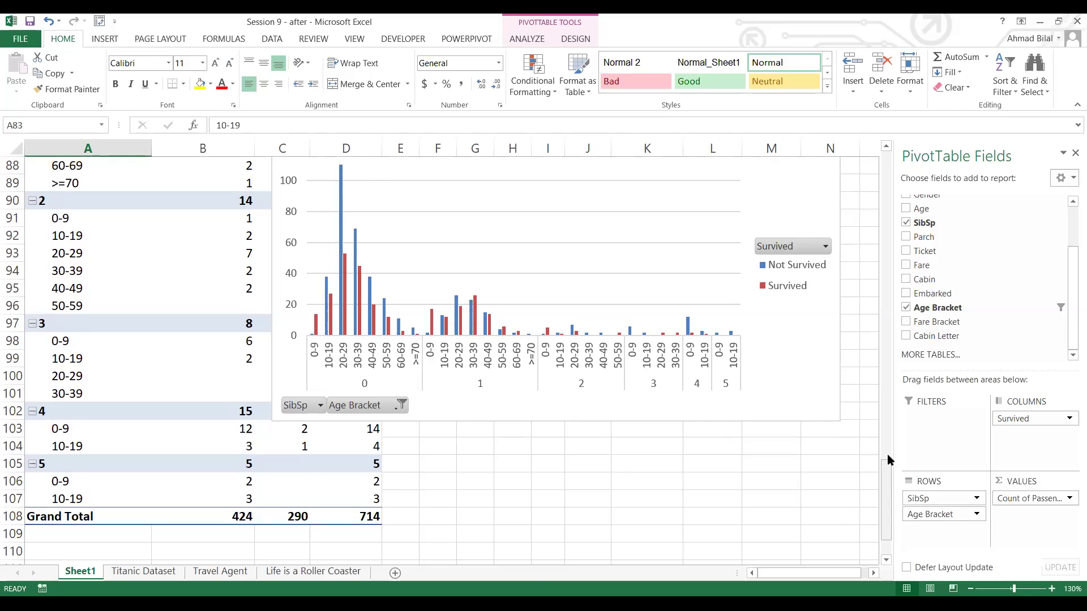
{"action": "left_click", "coordinate": [825, 294]}
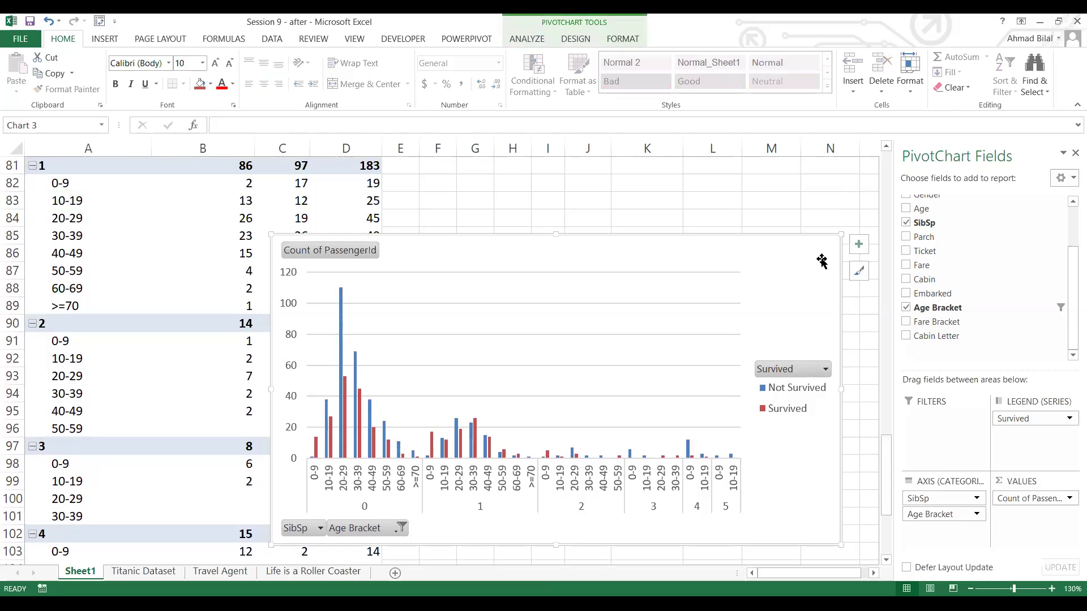
{"action": "key", "text": "Delete"}
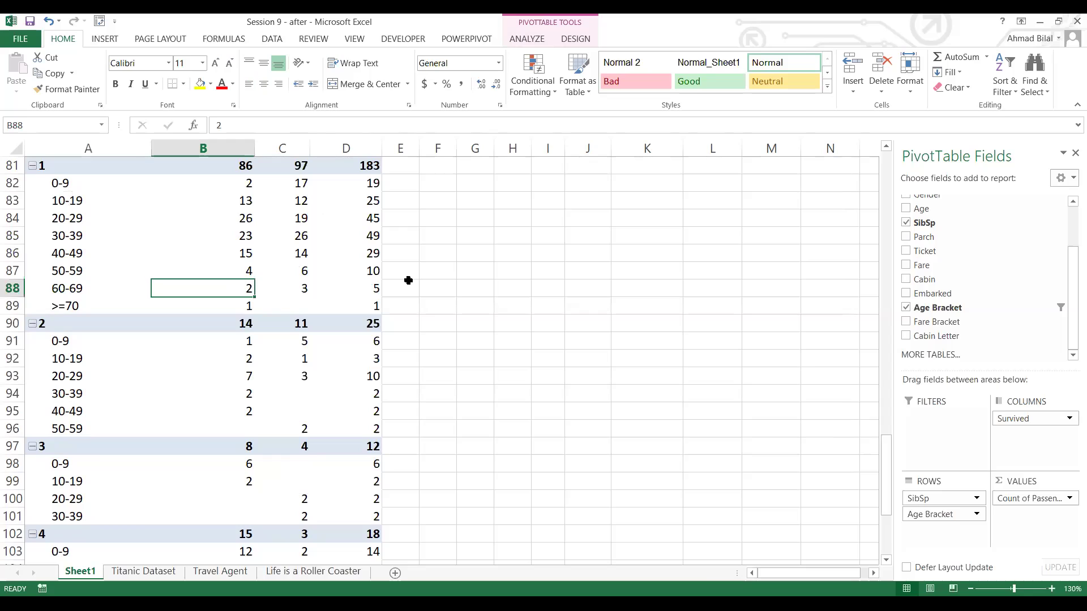
Remove the SibSp and Age Bracket fields from the pivot table's rows.
{"action": "key", "text": "Left"}
{"action": "key", "text": "Up"}
{"action": "key", "text": "Up"}
{"action": "key", "text": "Up"}
{"action": "key", "text": "Up"}
{"action": "key", "text": "Up"}
{"action": "key", "text": "Up"}
{"action": "key", "text": "Up"}
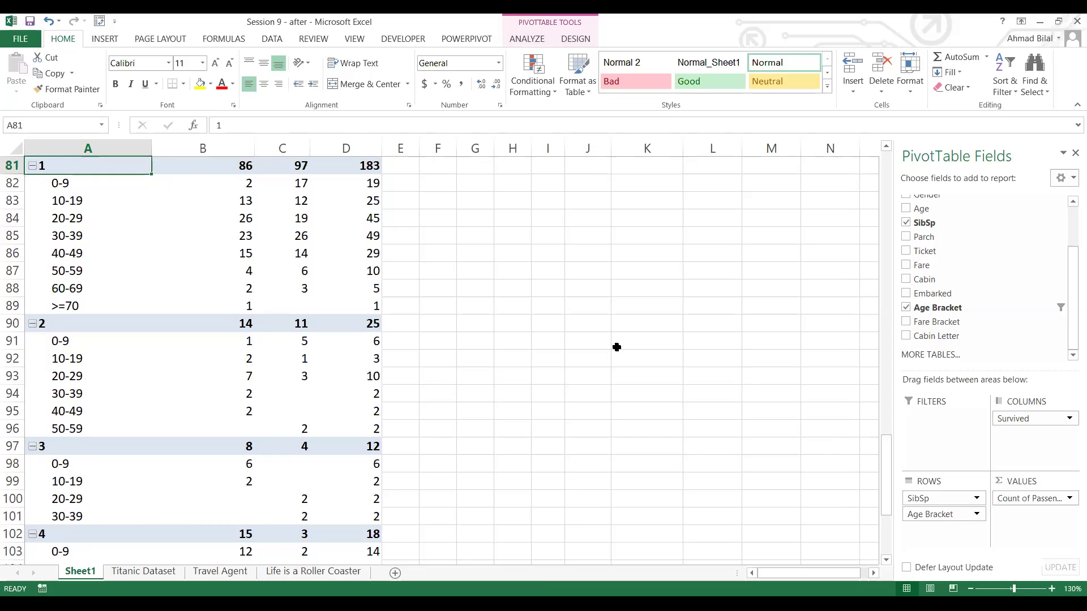
{"action": "left_click_drag", "start_coordinate": [923, 499], "coordinate": [821, 501]}
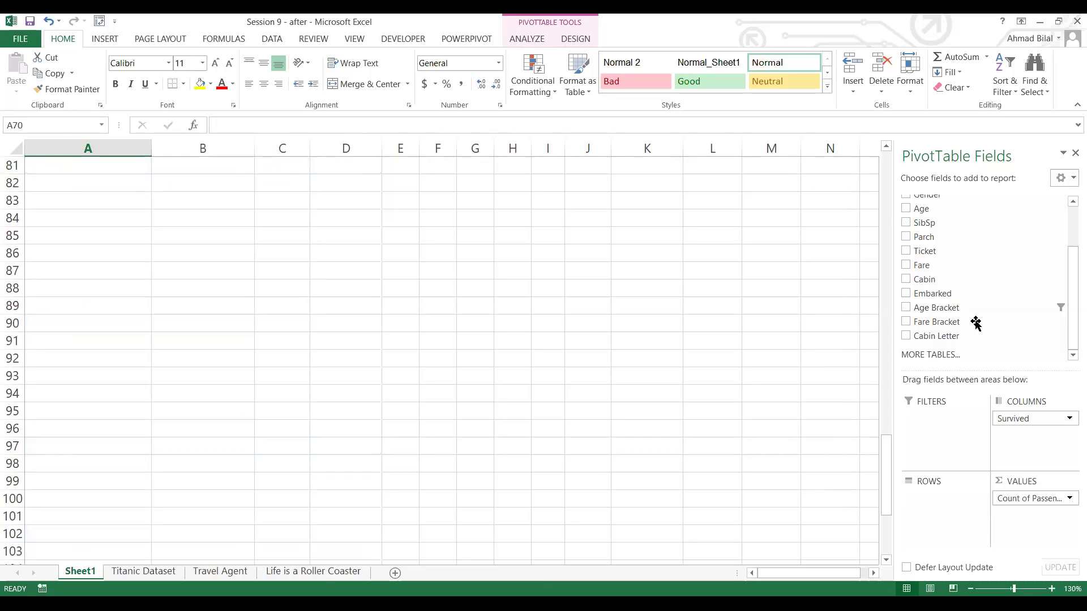
Place Gender in the pivot table's rows and remove Survived from the columns and the PassengerId count from the values.
{"action": "scroll", "coordinate": [942, 254], "scroll_direction": "up", "scroll_amount": 2}
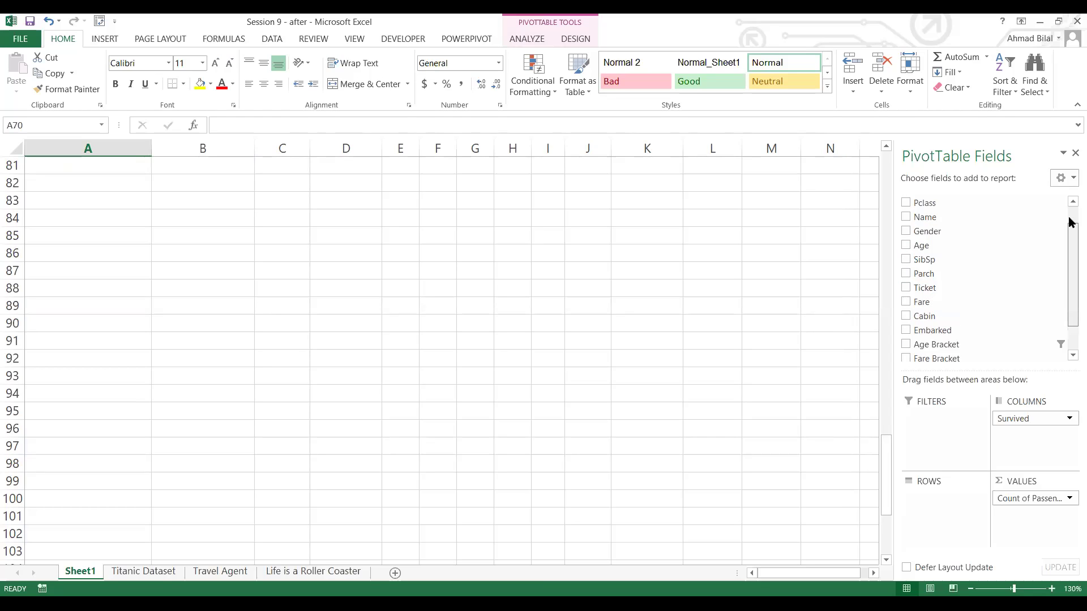
{"action": "left_click_drag", "start_coordinate": [938, 253], "coordinate": [956, 501]}
{"action": "scroll", "coordinate": [889, 457], "scroll_direction": "up", "scroll_amount": 3}
{"action": "left_click_drag", "start_coordinate": [1018, 418], "coordinate": [957, 417]}
{"action": "left_click_drag", "start_coordinate": [1030, 498], "coordinate": [702, 453]}
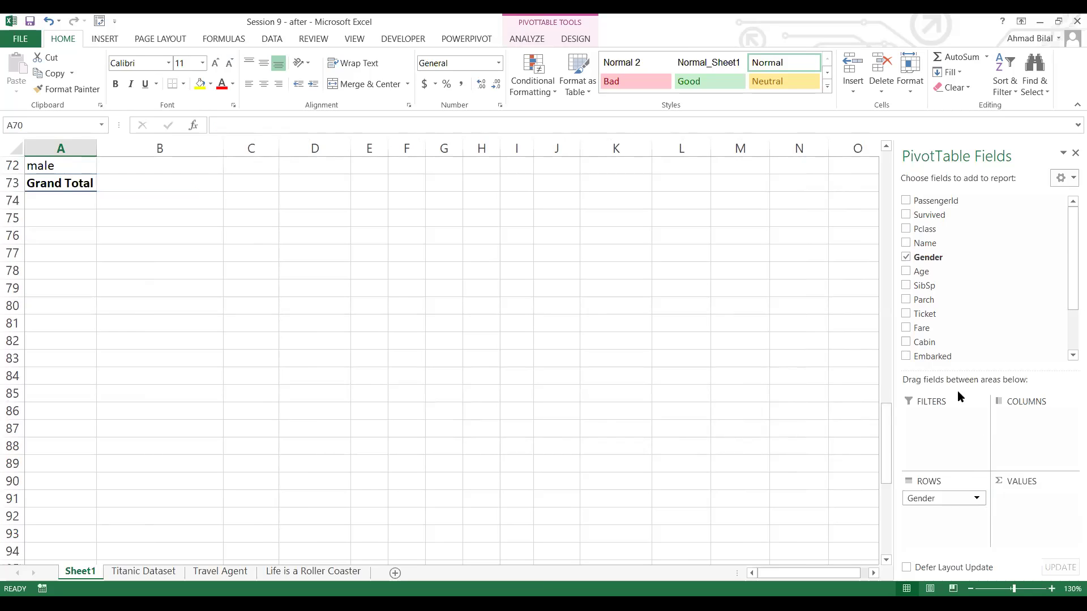
{"action": "left_click_drag", "start_coordinate": [880, 440], "coordinate": [885, 398]}
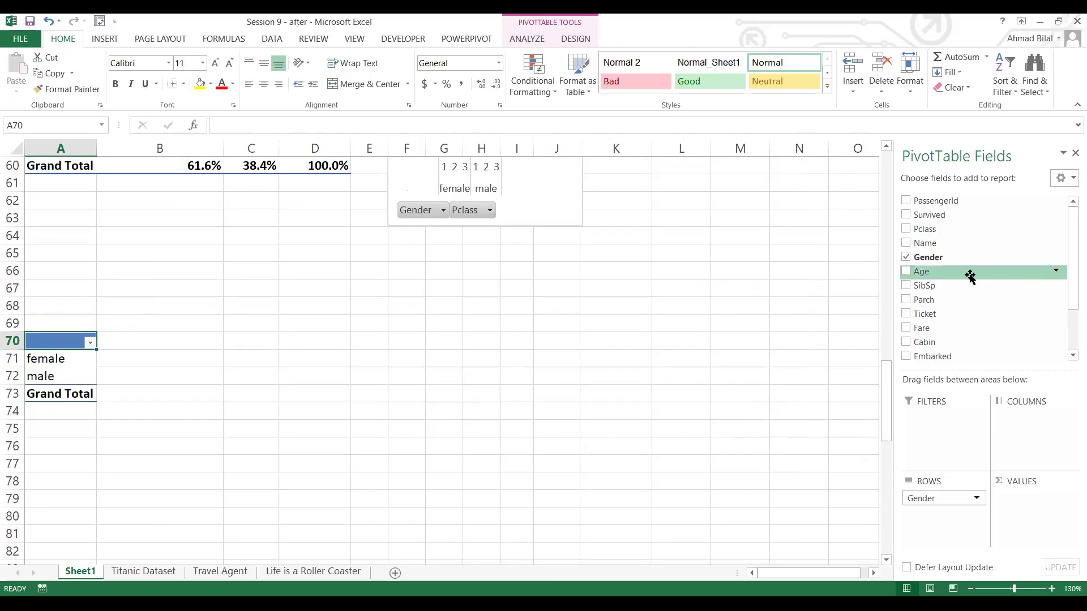
Add Age below Gender in the pivot table's rows and place PassengerId in the values, summarized by Count.
{"action": "left_click_drag", "start_coordinate": [962, 272], "coordinate": [952, 516]}
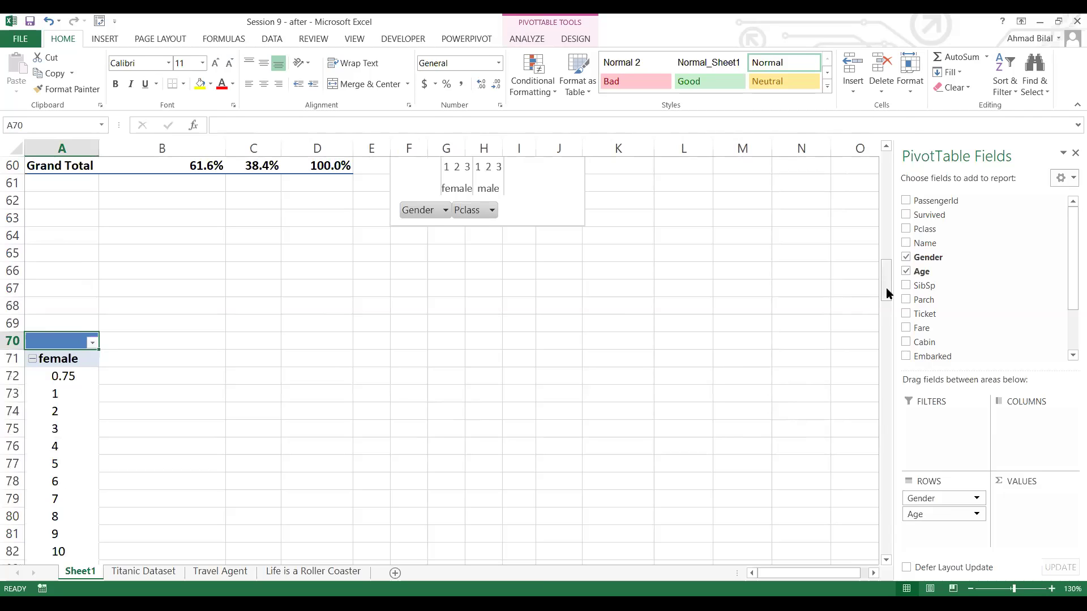
{"action": "left_click_drag", "start_coordinate": [887, 293], "coordinate": [888, 283]}
{"action": "left_click_drag", "start_coordinate": [934, 201], "coordinate": [1046, 528]}
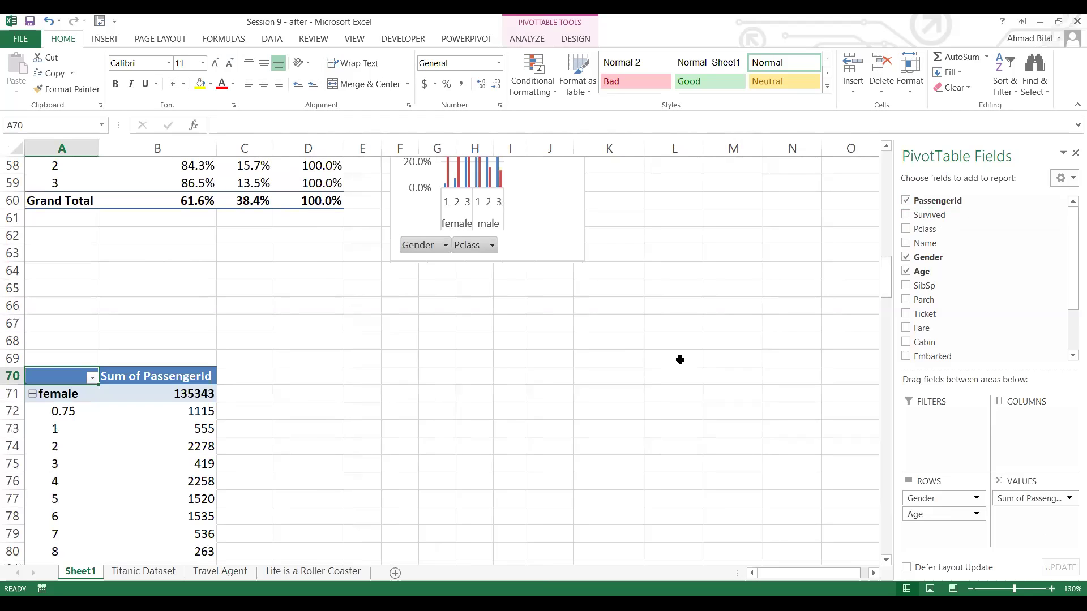
{"action": "right_click", "coordinate": [152, 431]}
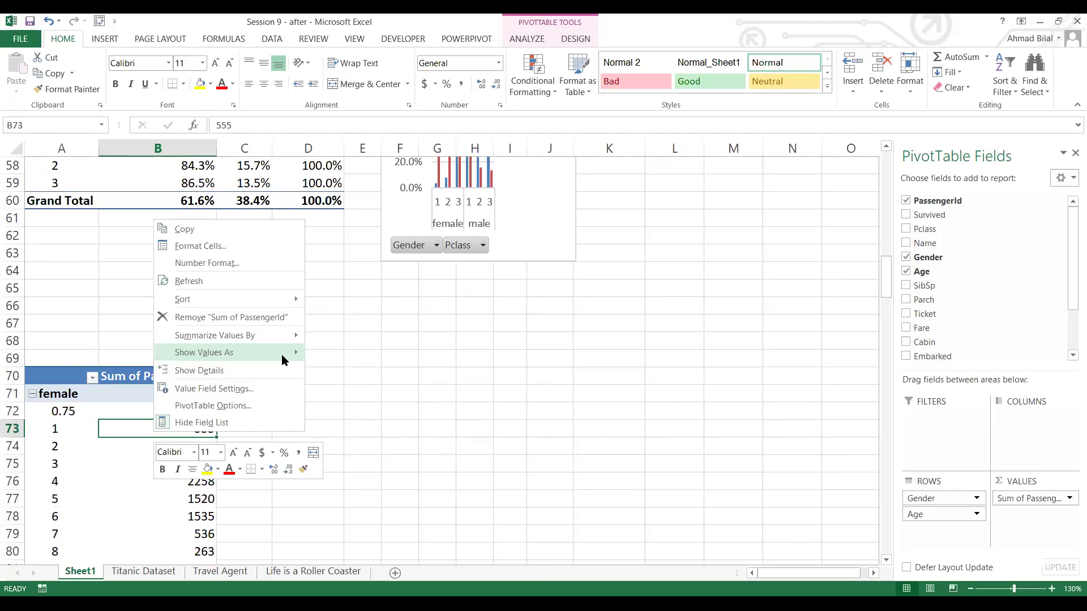
{"action": "key", "text": "m"}
{"action": "key", "text": "c"}
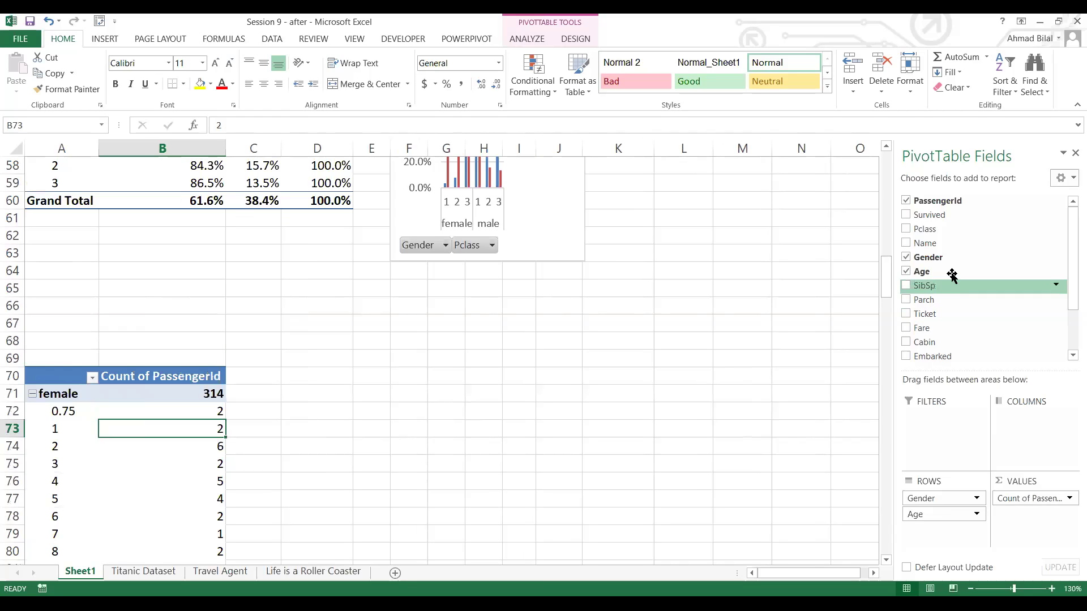
Add Pclass and Survived to the pivot table's values, with Pclass summarized by Count and Survived by Sum.
{"action": "left_click_drag", "start_coordinate": [965, 227], "coordinate": [1029, 524]}
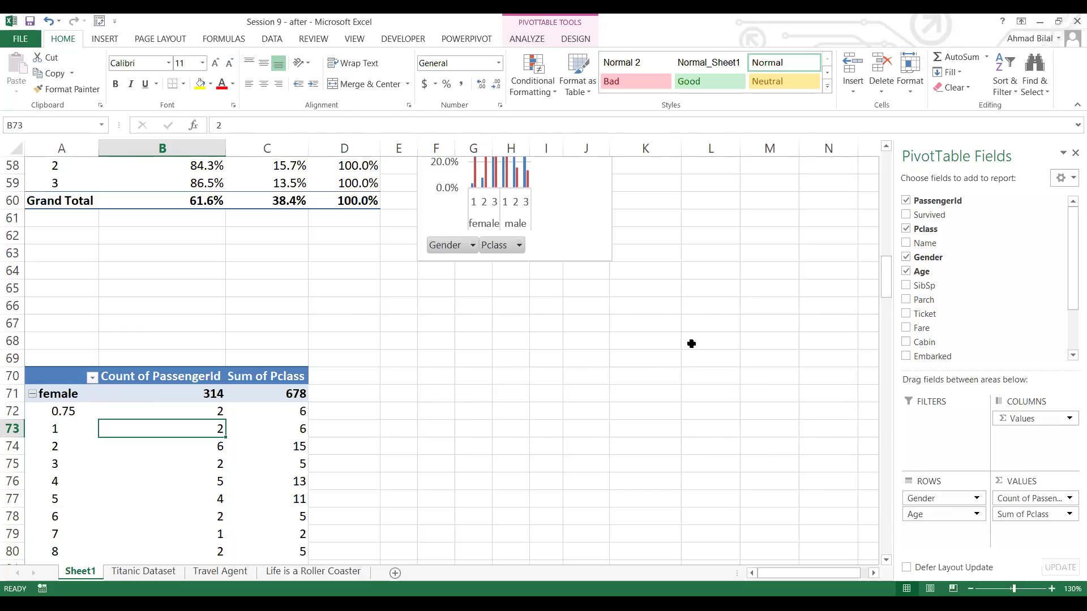
{"action": "left_click_drag", "start_coordinate": [927, 228], "coordinate": [1030, 543]}
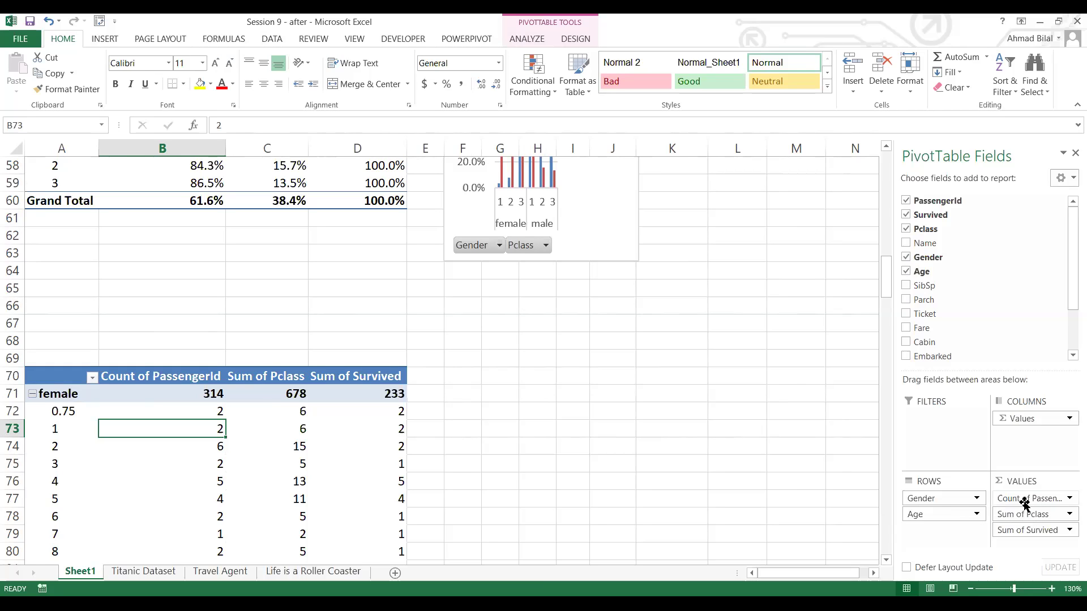
{"action": "left_click", "coordinate": [291, 418]}
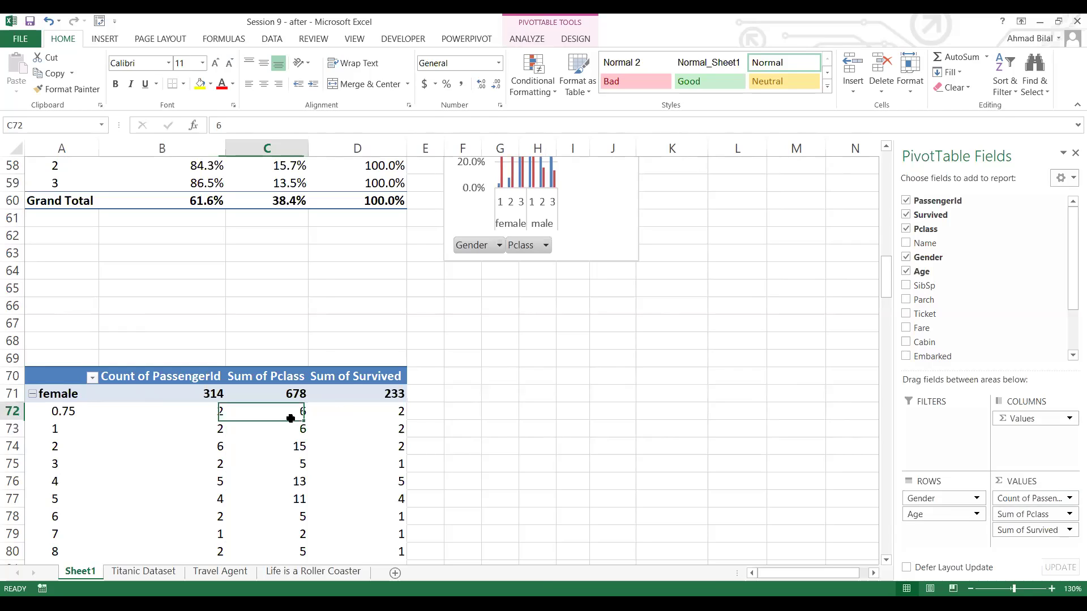
{"action": "right_click", "coordinate": [291, 418]}
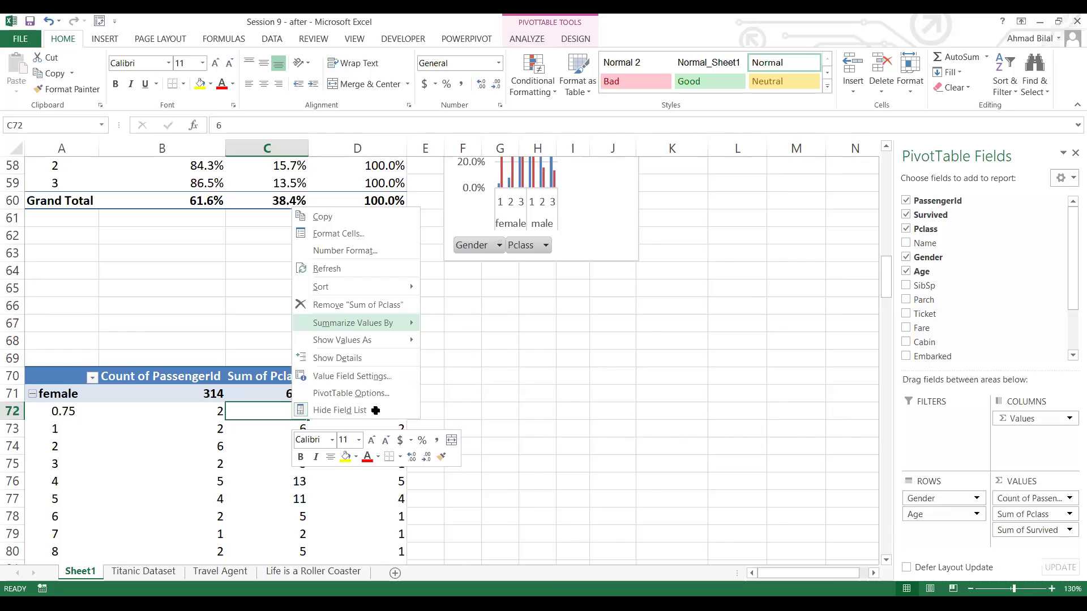
{"action": "left_click", "coordinate": [464, 341]}
Examine the passenger, class and survived values for the female age rows from 0.75 through 27.
{"action": "key", "text": "Left"}
{"action": "key", "text": "Left"}
{"action": "key", "text": "Down"}
{"action": "key", "text": "Down"}
{"action": "key", "text": "Down"}
{"action": "key", "text": "Down"}
{"action": "key", "text": "Down"}
{"action": "key", "text": "Down"}
{"action": "key", "text": "Down"}
{"action": "key", "text": "Down"}
{"action": "key", "text": "Down"}
{"action": "key", "text": "Down"}
{"action": "key", "text": "Down"}
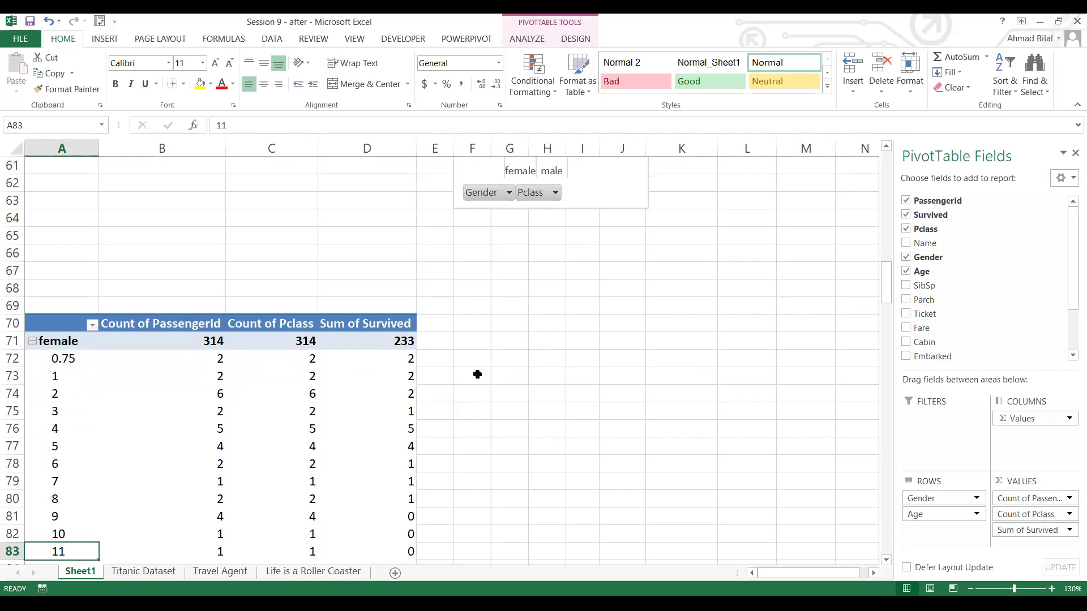
{"action": "key", "text": "Down"}
{"action": "key", "text": "Down"}
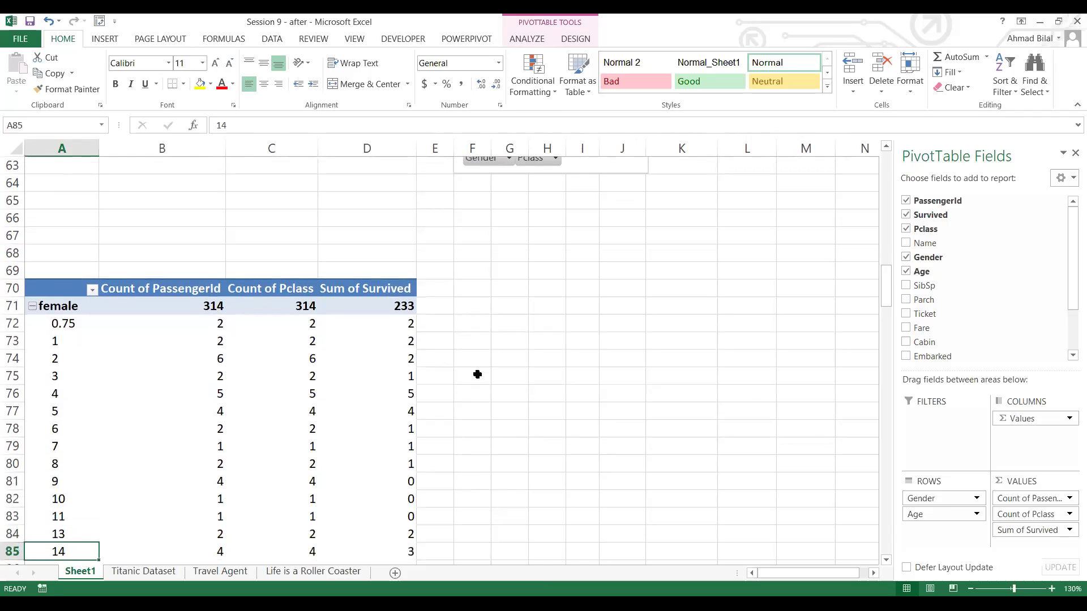
{"action": "key", "text": "Down"}
{"action": "key", "text": "Down"}
{"action": "key", "text": "Down"}
{"action": "key", "text": "Down"}
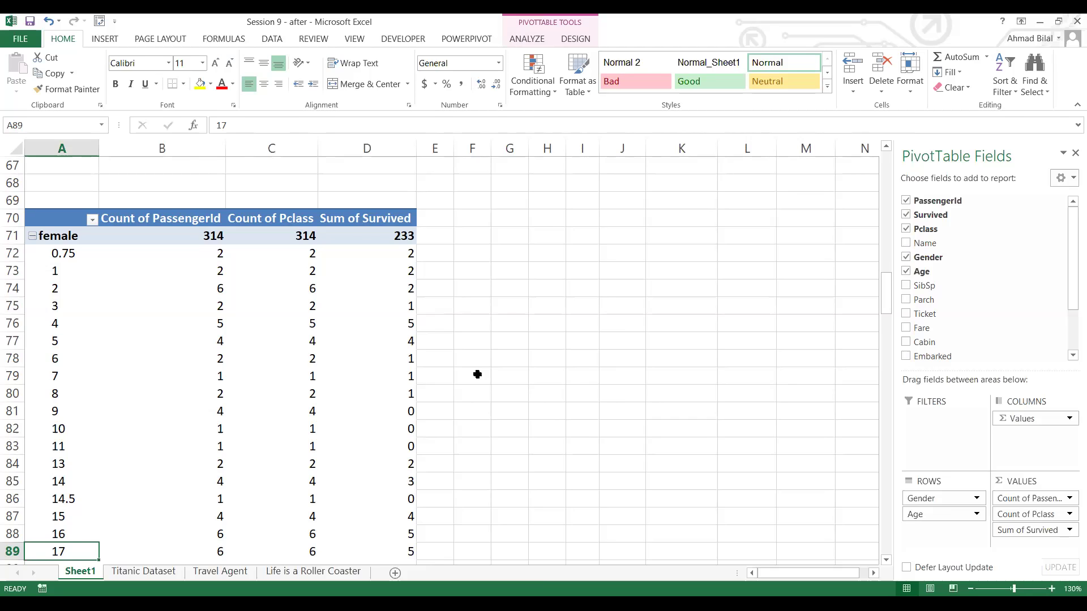
{"action": "key", "text": "Down"}
{"action": "key", "text": "Down"}
{"action": "key", "text": "Down"}
{"action": "key", "text": "Down"}
{"action": "key", "text": "Down"}
{"action": "key", "text": "Down"}
{"action": "key", "text": "Down"}
{"action": "key", "text": "Down"}
{"action": "key", "text": "Down"}
{"action": "key", "text": "Down"}
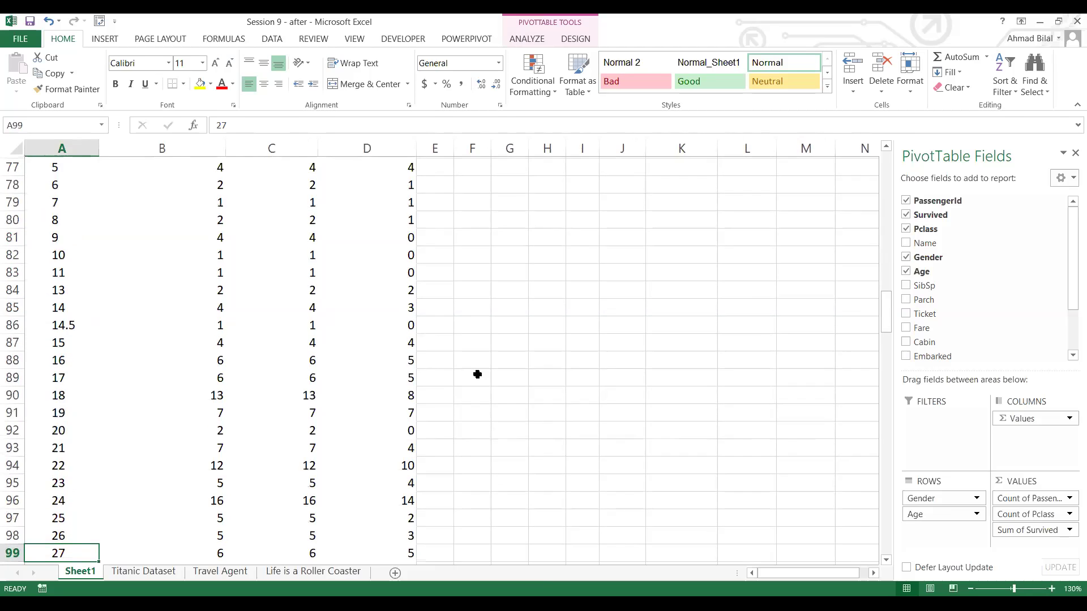
Return to the start of the female group and review its child and teenage age rows again.
{"action": "key", "text": "Up"}
{"action": "key", "text": "Up"}
{"action": "key", "text": "Up"}
{"action": "key", "text": "Up"}
{"action": "key", "text": "Up"}
{"action": "key", "text": "Up"}
{"action": "key", "text": "Up"}
{"action": "key", "text": "Up"}
{"action": "key", "text": "Up"}
{"action": "key", "text": "Up"}
{"action": "key", "text": "Up"}
{"action": "key", "text": "Up"}
{"action": "key", "text": "Up"}
{"action": "key", "text": "Up"}
{"action": "key", "text": "Up"}
{"action": "key", "text": "Up"}
{"action": "key", "text": "Up"}
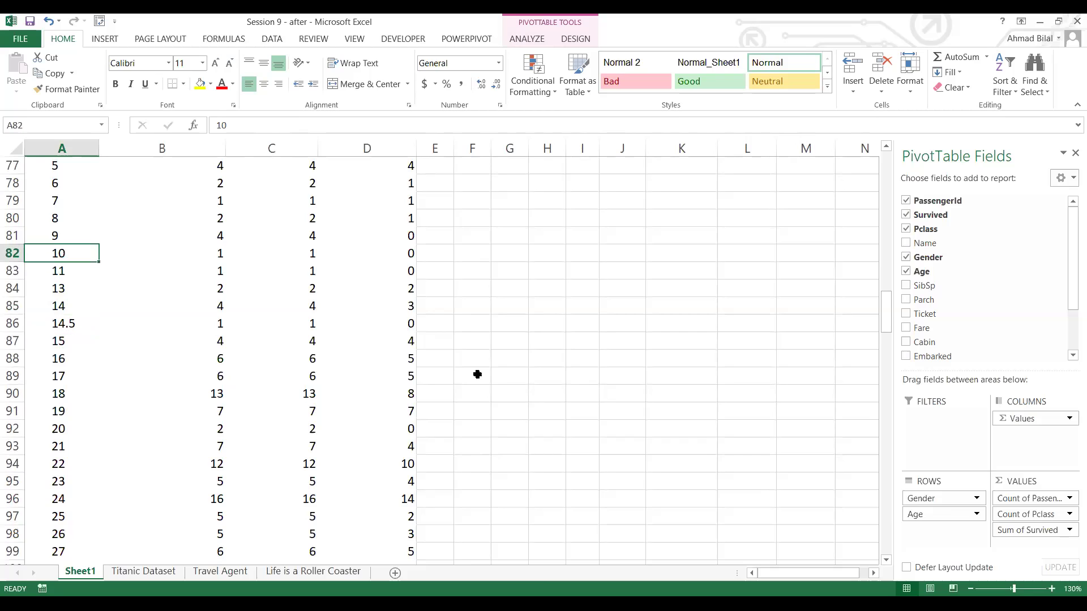
{"action": "key", "text": "Up"}
{"action": "key", "text": "Up"}
{"action": "key", "text": "Up"}
{"action": "key", "text": "Up"}
{"action": "key", "text": "Up"}
{"action": "key", "text": "Up"}
{"action": "key", "text": "Up"}
{"action": "key", "text": "Up"}
{"action": "key", "text": "Up"}
{"action": "key", "text": "Up"}
{"action": "key", "text": "Up"}
{"action": "key", "text": "Up"}
{"action": "key", "text": "Up"}
{"action": "key", "text": "Down"}
{"action": "key", "text": "Down"}
{"action": "key", "text": "Down"}
{"action": "key", "text": "Down"}
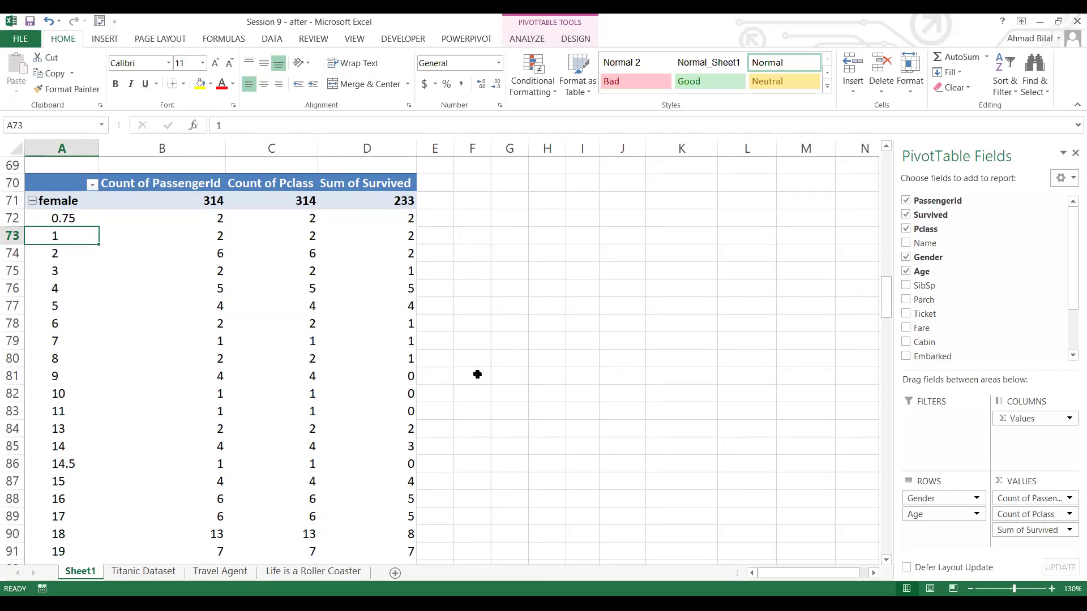
{"action": "key", "text": "Down"}
{"action": "key", "text": "Down"}
{"action": "key", "text": "Down"}
{"action": "key", "text": "Down"}
{"action": "key", "text": "Down"}
{"action": "key", "text": "Down"}
{"action": "key", "text": "Down"}
{"action": "key", "text": "Down"}
{"action": "key", "text": "Down"}
{"action": "key", "text": "Down"}
{"action": "key", "text": "Down"}
{"action": "key", "text": "Down"}
{"action": "key", "text": "Down"}
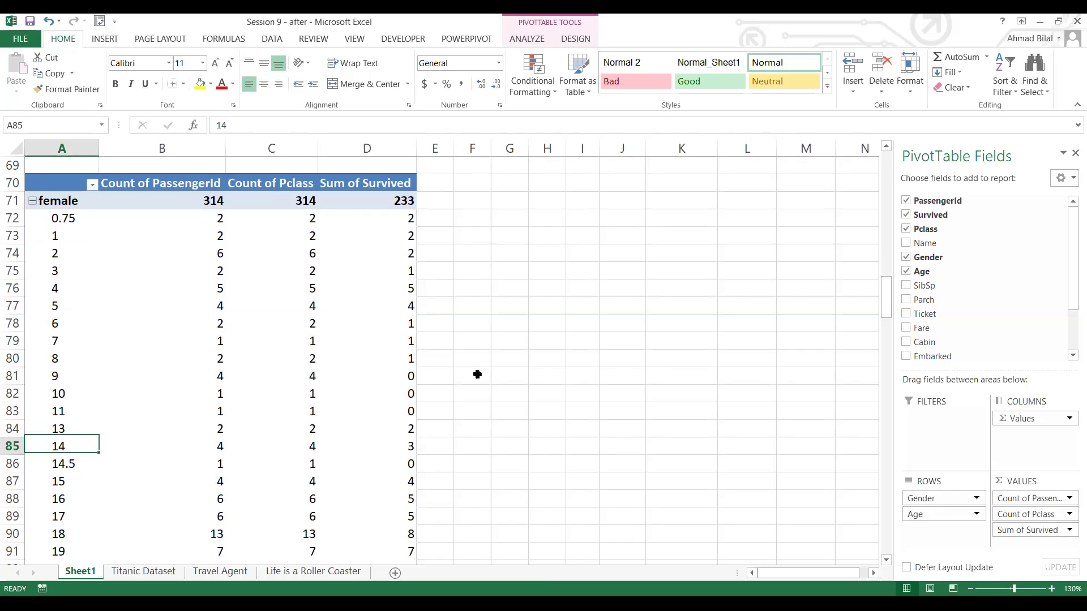
{"action": "key", "text": "Down"}
{"action": "key", "text": "Down"}
{"action": "key", "text": "Down"}
{"action": "key", "text": "Up"}
{"action": "key", "text": "Down"}
Check the pivot table's Grand Total row, then go back to the first age rows of the female group.
{"action": "key", "text": "ctrl+Down"}
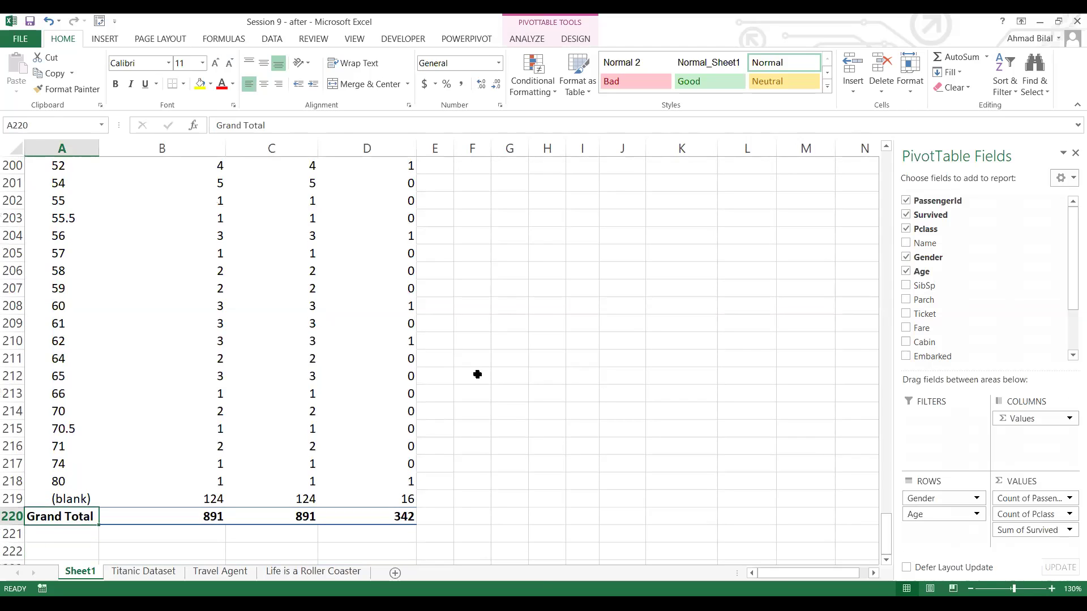
{"action": "key", "text": "ctrl+Up"}
{"action": "key", "text": "Down"}
{"action": "key", "text": "Down"}
{"action": "key", "text": "Up"}
{"action": "key", "text": "Up"}
{"action": "key", "text": "Up"}
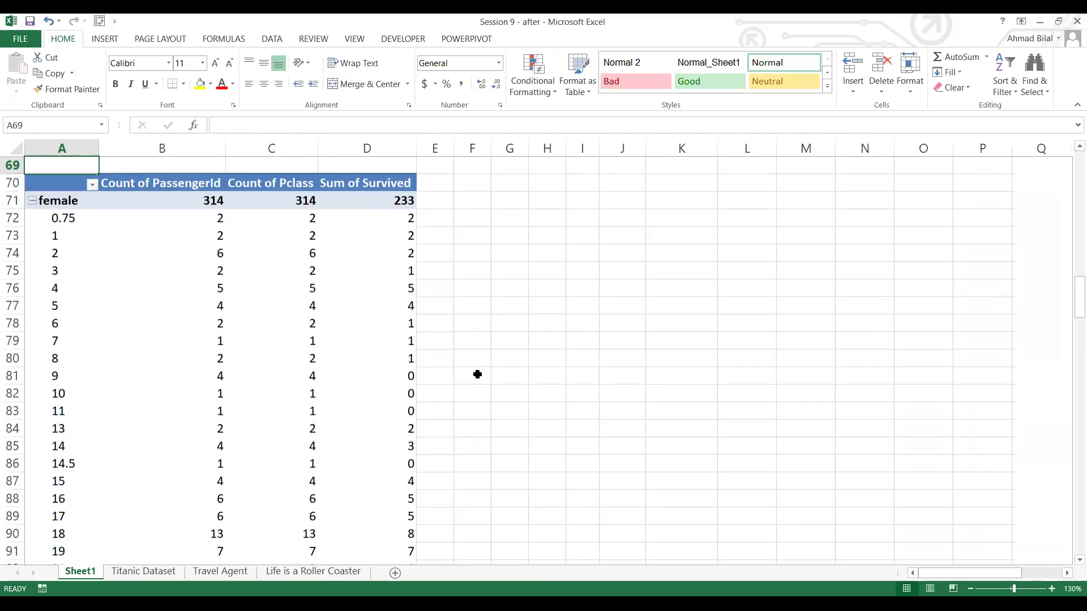
{"action": "key", "text": "Up"}
{"action": "key", "text": "Up"}
{"action": "key", "text": "Down"}
{"action": "key", "text": "Down"}
{"action": "key", "text": "Down"}
{"action": "key", "text": "Down"}
{"action": "key", "text": "Down"}
{"action": "key", "text": "Down"}
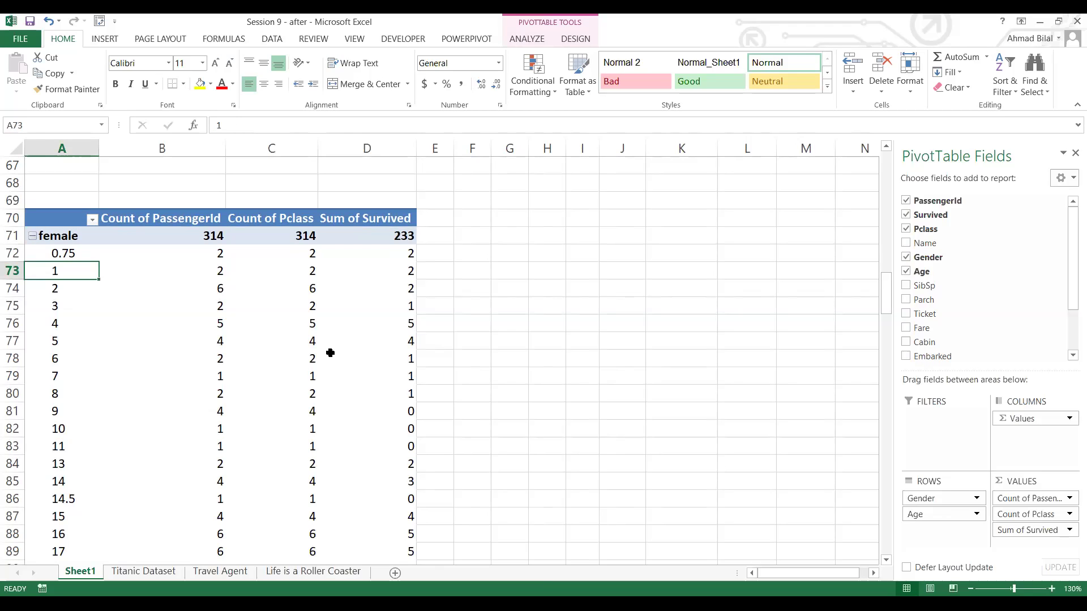
Highlight the female group's Age entries from 0.75 through (blank) to review the ungrouped individual ages.
{"action": "left_click", "coordinate": [81, 295]}
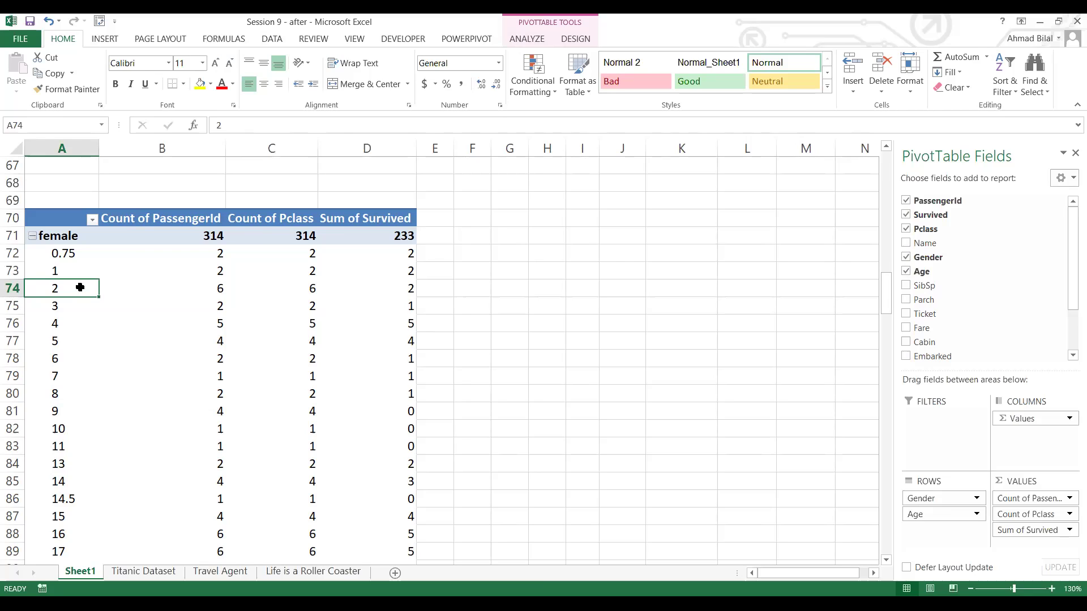
{"action": "left_click", "coordinate": [76, 253]}
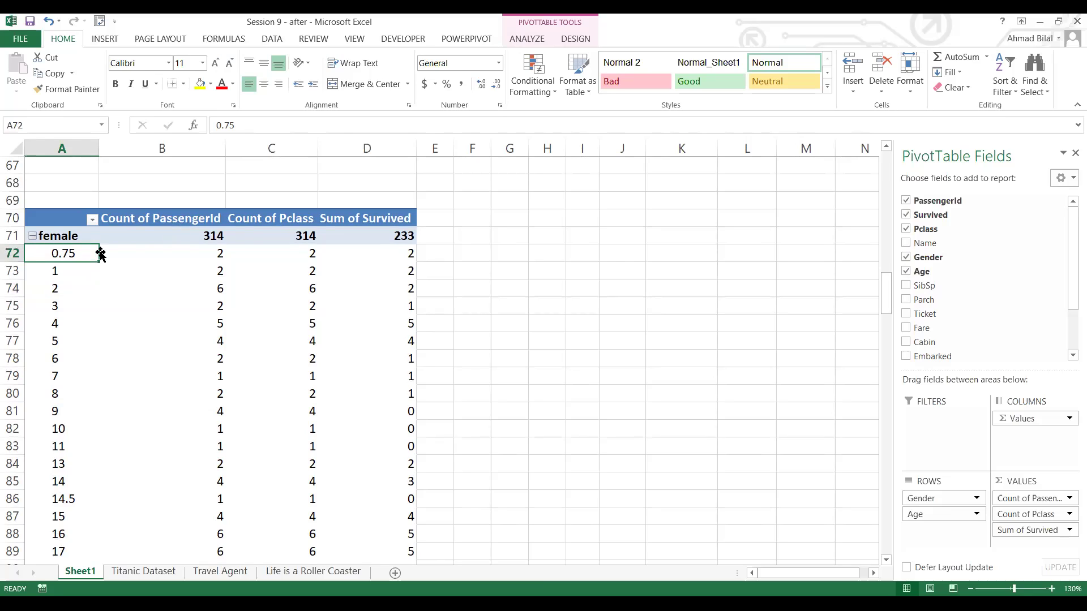
{"action": "left_click_drag", "start_coordinate": [87, 252], "coordinate": [55, 536]}
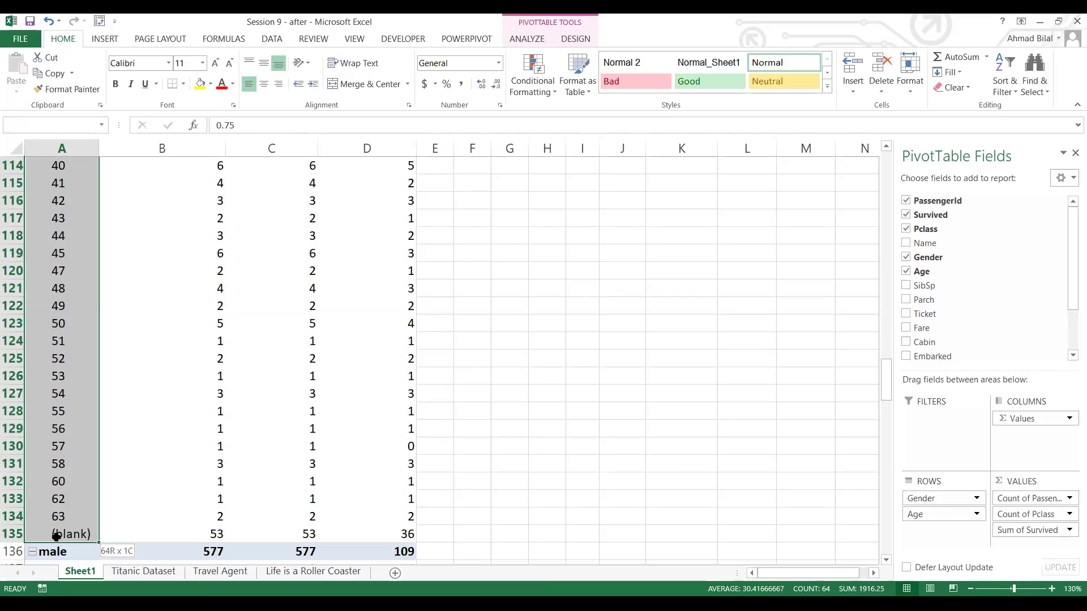
{"action": "left_click_drag", "start_coordinate": [55, 536], "coordinate": [56, 536]}
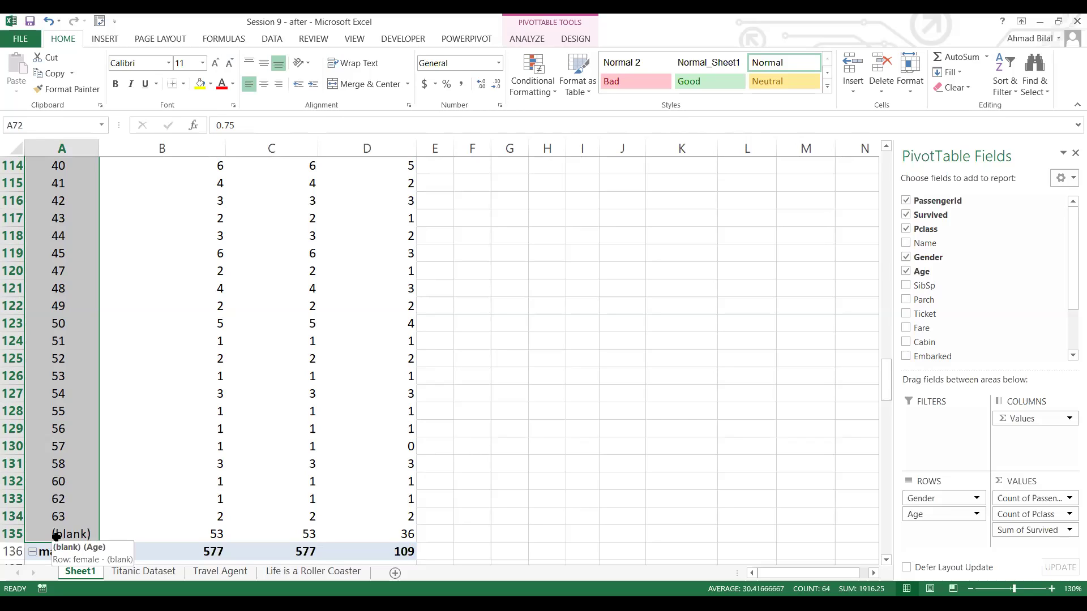
{"action": "left_click", "coordinate": [73, 416]}
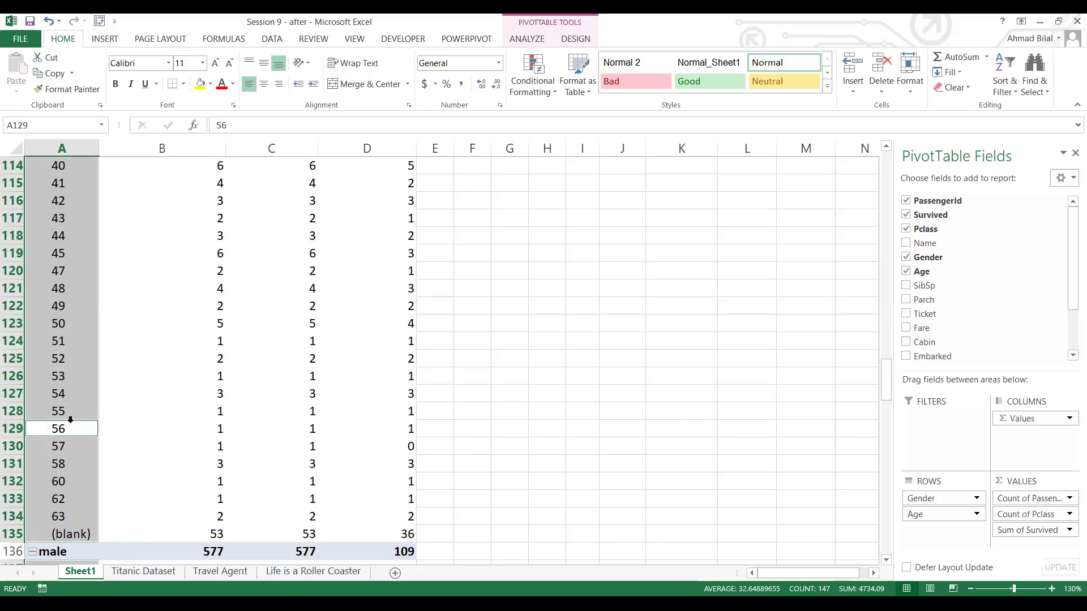
{"action": "left_click", "coordinate": [73, 391]}
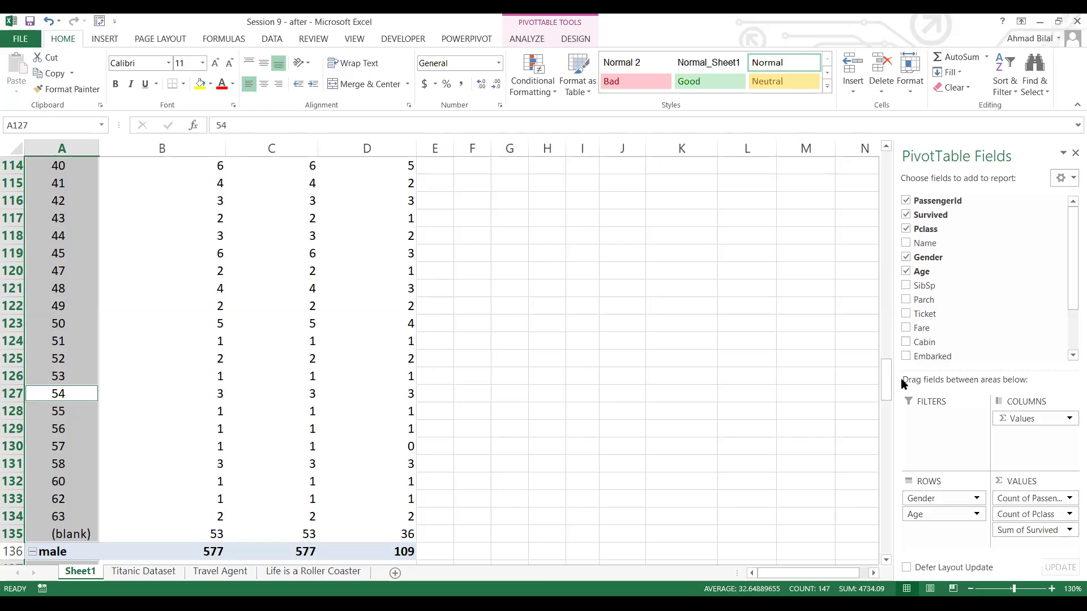
{"action": "left_click_drag", "start_coordinate": [885, 366], "coordinate": [880, 285]}
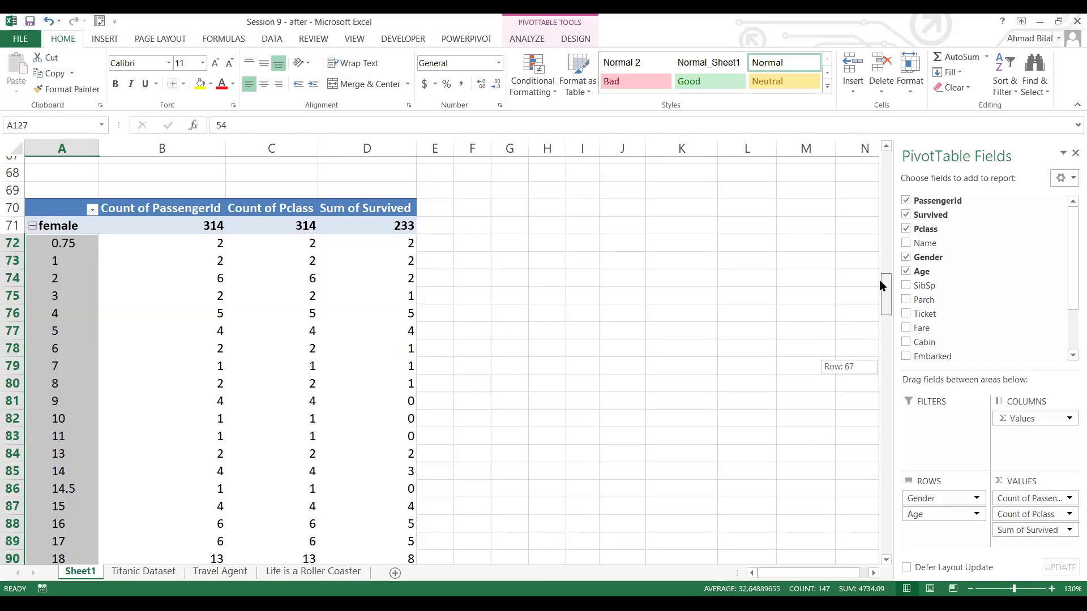
{"action": "left_click_drag", "start_coordinate": [881, 285], "coordinate": [880, 285]}
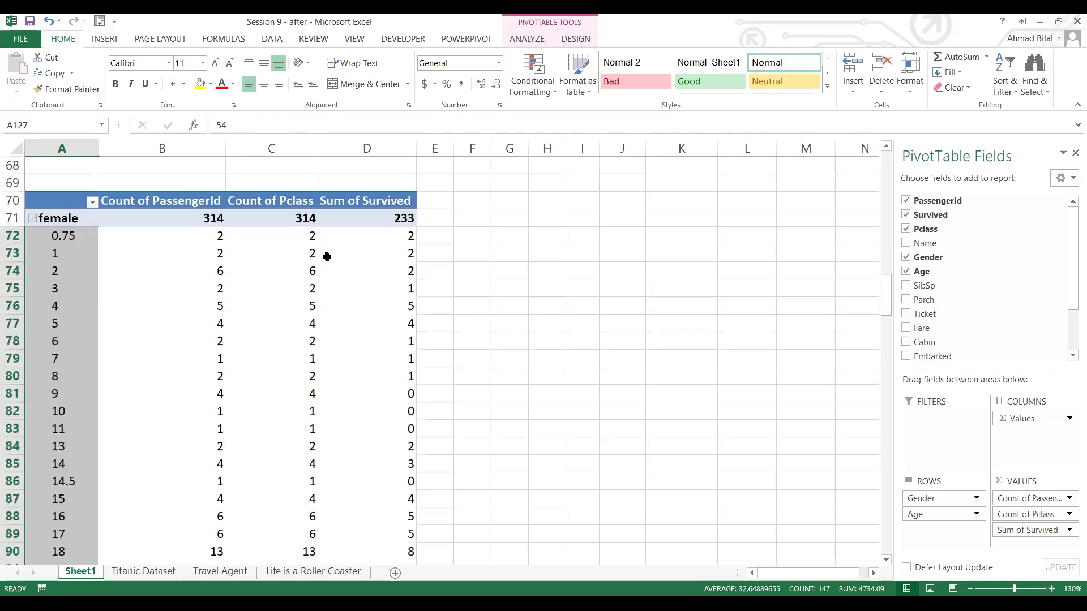
Highlight the Count of Pclass column from its header through the first female age rows to review it.
{"action": "left_click", "coordinate": [293, 230]}
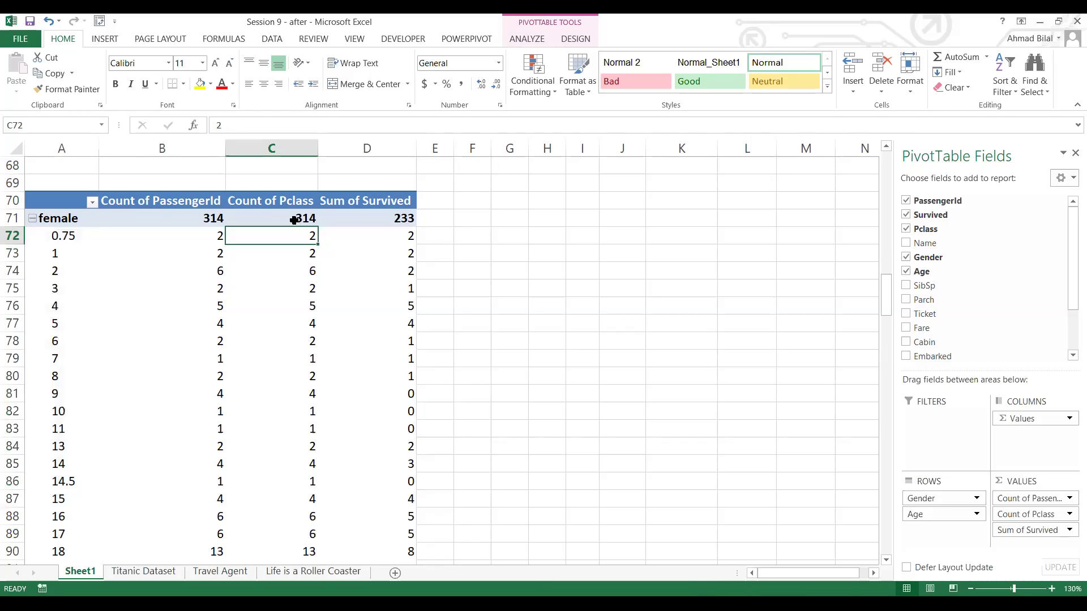
{"action": "left_click_drag", "start_coordinate": [288, 209], "coordinate": [296, 307]}
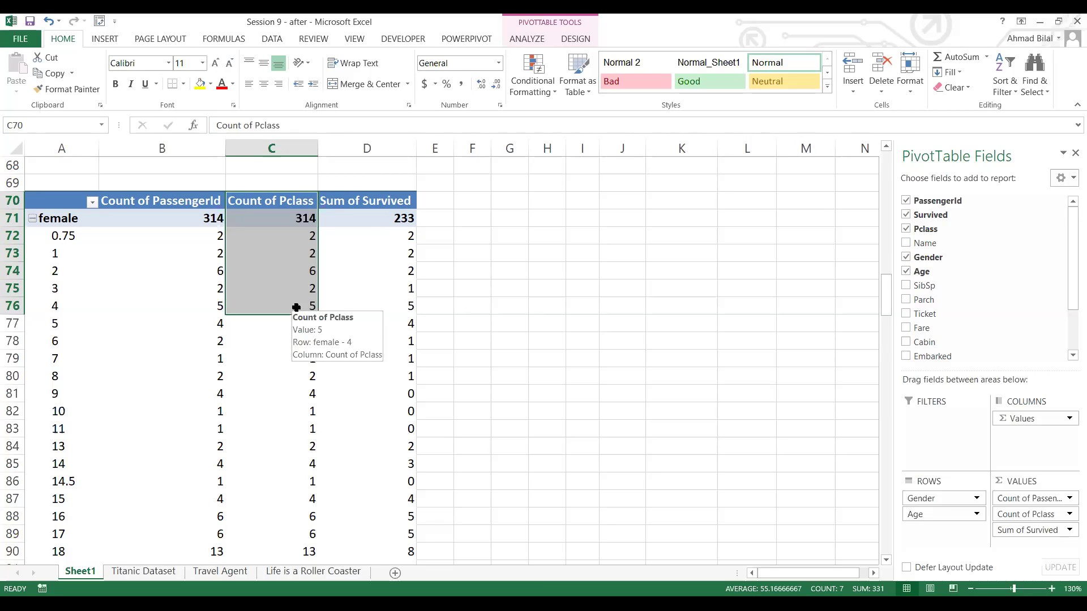
{"action": "left_click", "coordinate": [278, 204]}
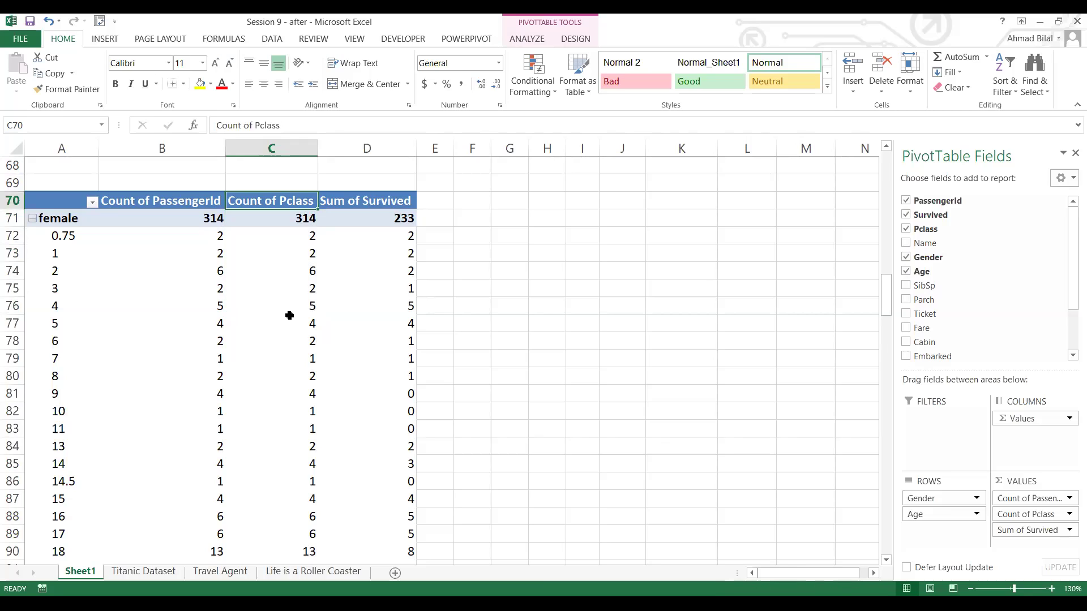
{"action": "left_click_drag", "start_coordinate": [272, 201], "coordinate": [310, 394]}
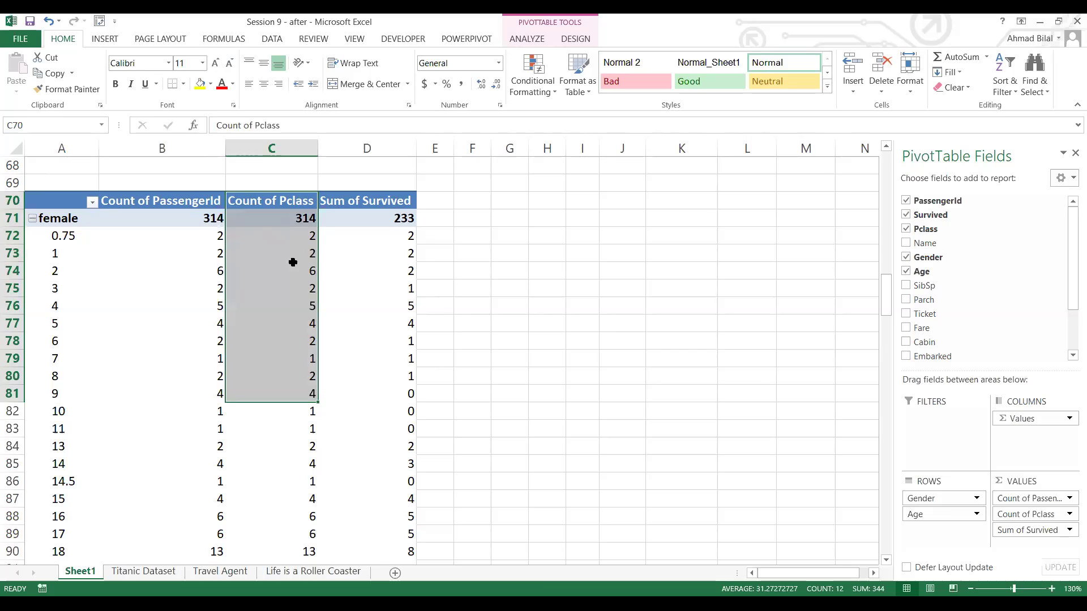
{"action": "mouse_move", "coordinate": [293, 262]}
{"action": "left_click", "coordinate": [287, 207]}
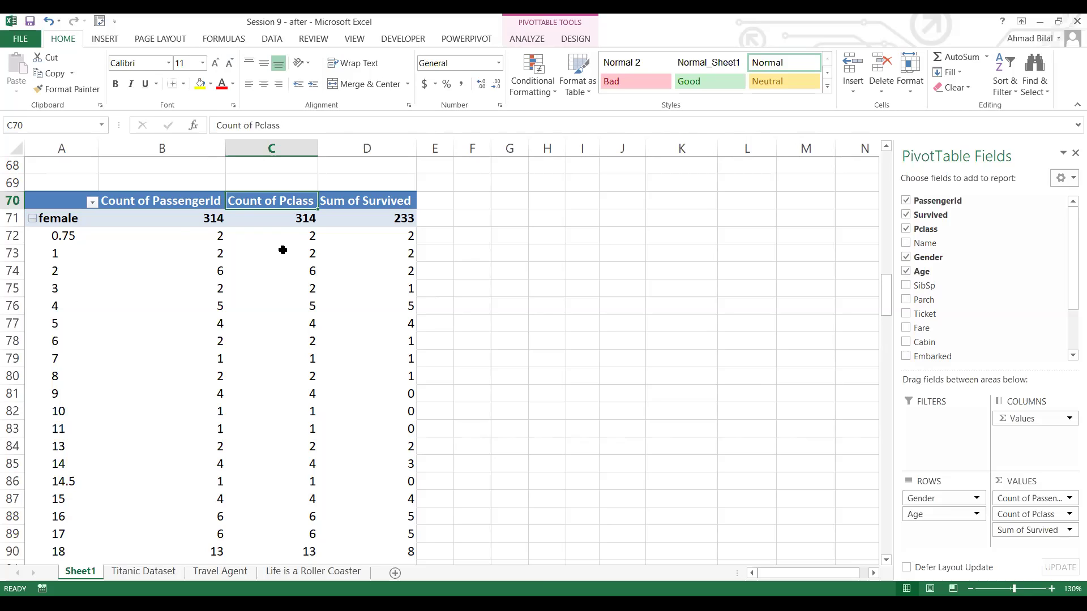
{"action": "left_click", "coordinate": [279, 307]}
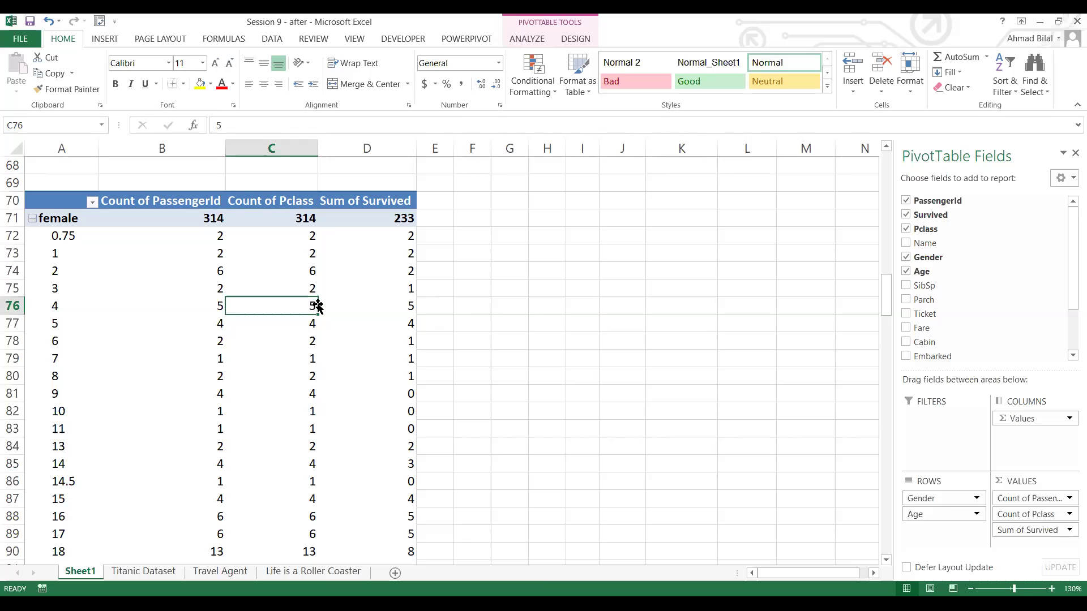
Go down the Count of Pclass column through the female group's age rows to examine the count for each age.
{"action": "key", "text": "Down"}
{"action": "key", "text": "Down"}
{"action": "key", "text": "Down"}
{"action": "key", "text": "Down"}
{"action": "key", "text": "Down"}
{"action": "key", "text": "Down"}
{"action": "key", "text": "Down"}
{"action": "key", "text": "Down"}
{"action": "key", "text": "Down"}
{"action": "key", "text": "Down"}
{"action": "key", "text": "Down"}
{"action": "key", "text": "Down"}
{"action": "key", "text": "Down"}
{"action": "key", "text": "Down"}
{"action": "key", "text": "Down"}
{"action": "key", "text": "Down"}
{"action": "key", "text": "Down"}
{"action": "key", "text": "Down"}
{"action": "key", "text": "Down"}
{"action": "key", "text": "Down"}
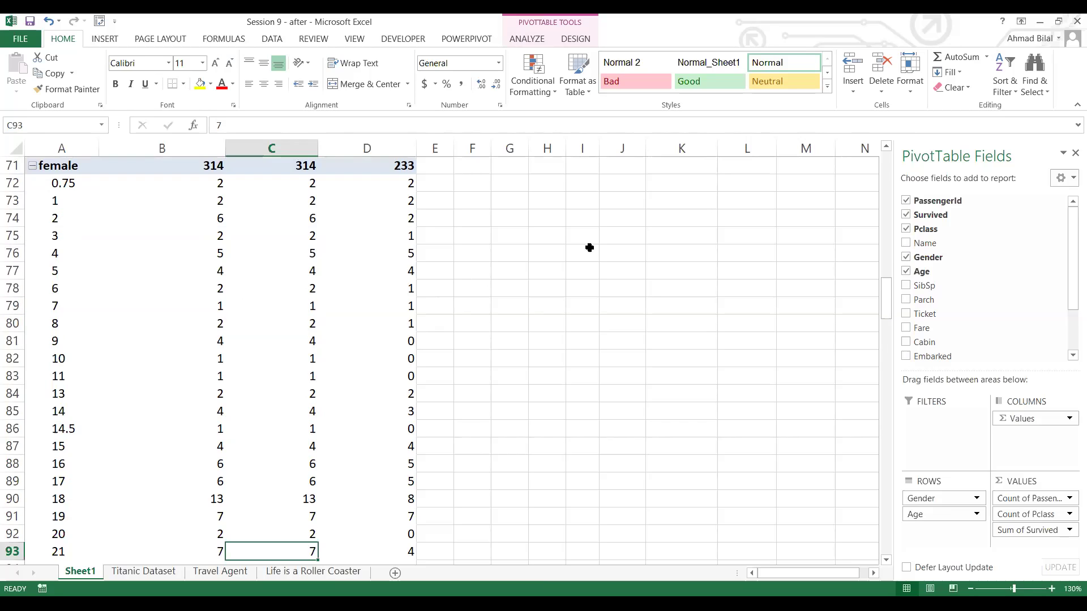
{"action": "key", "text": "Down"}
{"action": "key", "text": "Down"}
{"action": "key", "text": "Down"}
{"action": "key", "text": "Down"}
{"action": "key", "text": "Down"}
{"action": "key", "text": "Down"}
{"action": "key", "text": "Down"}
{"action": "key", "text": "Down"}
{"action": "key", "text": "Down"}
{"action": "key", "text": "Down"}
{"action": "key", "text": "Down"}
{"action": "key", "text": "Down"}
{"action": "key", "text": "Down"}
{"action": "key", "text": "Down"}
{"action": "key", "text": "Down"}
{"action": "key", "text": "Down"}
{"action": "key", "text": "Down"}
{"action": "key", "text": "Down"}
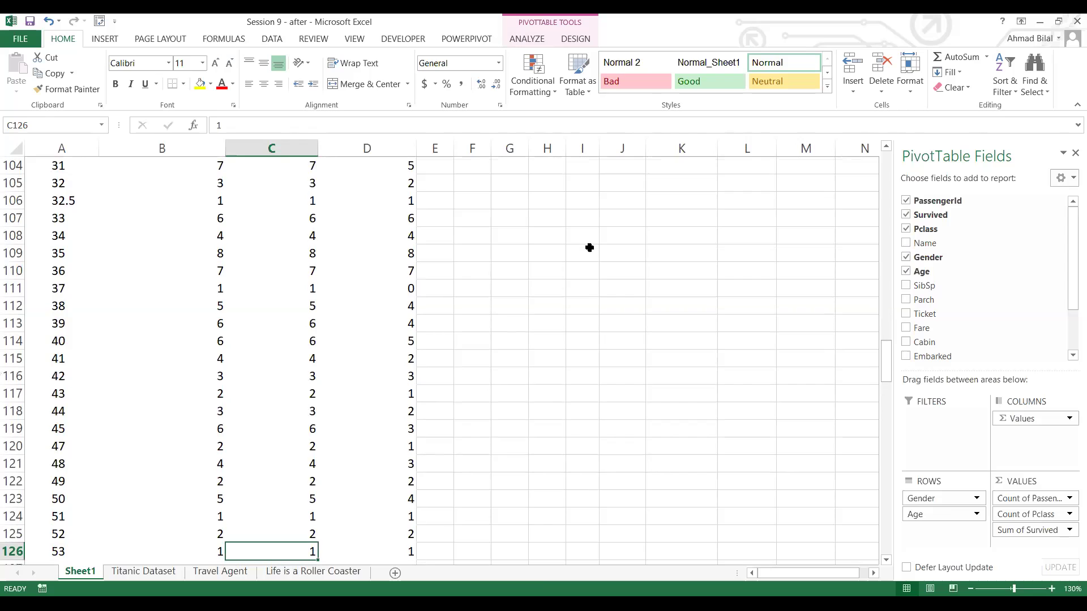
Continue down the Count of Pclass column past the female (blank) row to examine the male group's age rows.
{"action": "key", "text": "Down"}
{"action": "key", "text": "Down"}
{"action": "key", "text": "Down"}
{"action": "key", "text": "Down"}
{"action": "key", "text": "Down"}
{"action": "key", "text": "Down"}
{"action": "key", "text": "Down"}
{"action": "key", "text": "Down"}
{"action": "key", "text": "Down"}
{"action": "key", "text": "Down"}
{"action": "key", "text": "Down"}
{"action": "key", "text": "Down"}
{"action": "key", "text": "Down"}
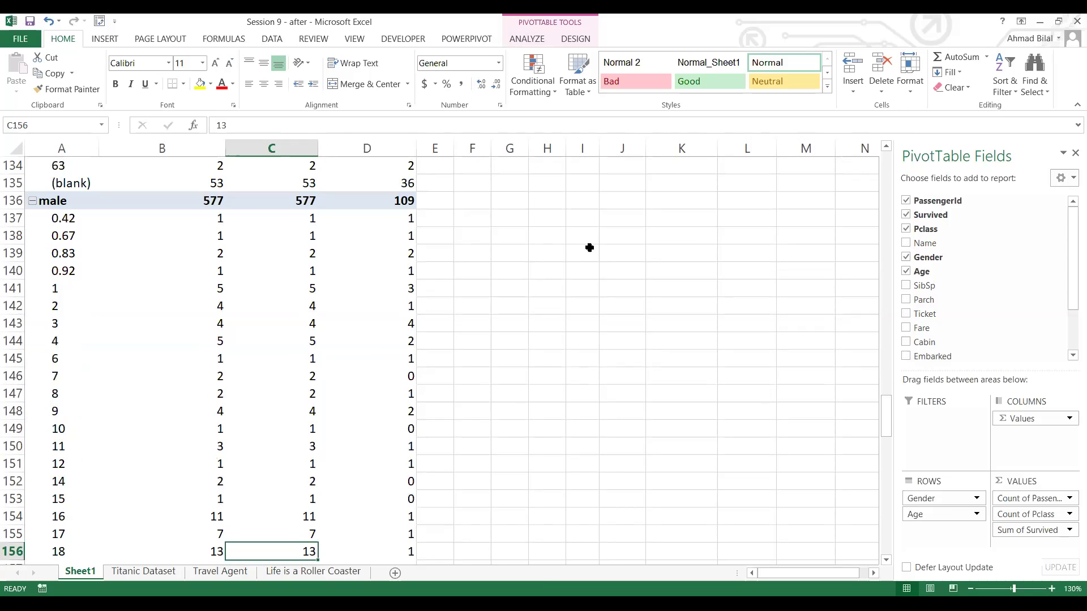
{"action": "key", "text": "Down"}
{"action": "key", "text": "Down"}
{"action": "key", "text": "Down"}
{"action": "key", "text": "Down"}
{"action": "key", "text": "Down"}
{"action": "key", "text": "Down"}
{"action": "key", "text": "Down"}
{"action": "key", "text": "Down"}
{"action": "key", "text": "Down"}
{"action": "key", "text": "Down"}
{"action": "key", "text": "Down"}
{"action": "key", "text": "Down"}
{"action": "key", "text": "Down"}
{"action": "key", "text": "Down"}
{"action": "key", "text": "Down"}
{"action": "key", "text": "Down"}
{"action": "key", "text": "Down"}
{"action": "key", "text": "Down"}
{"action": "key", "text": "Down"}
{"action": "key", "text": "Down"}
{"action": "key", "text": "Down"}
{"action": "key", "text": "Down"}
{"action": "key", "text": "Down"}
{"action": "key", "text": "Down"}
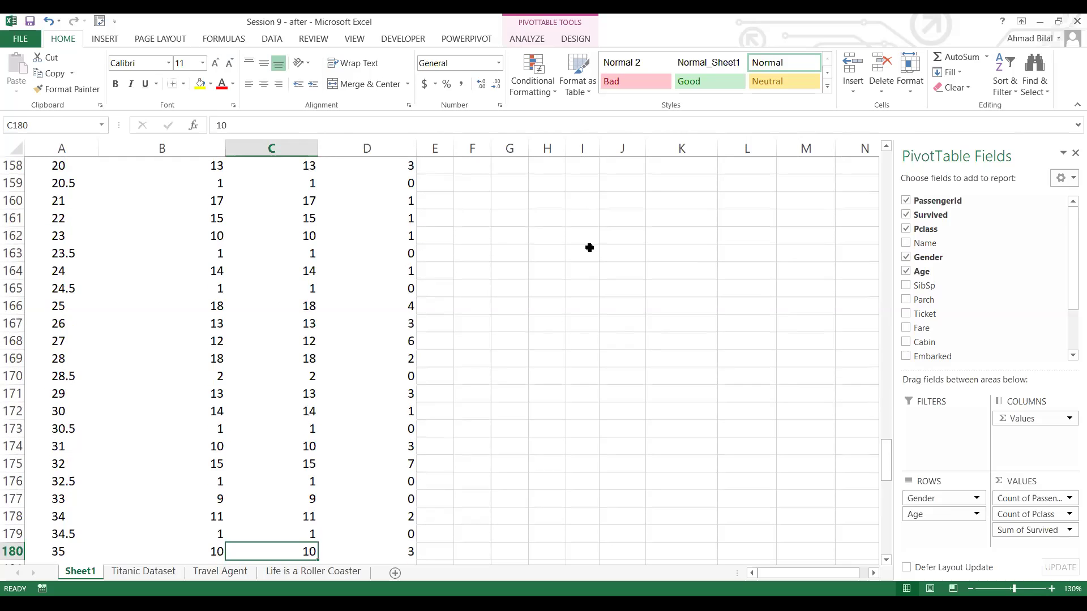
Return to the top of the gender-and-age pivot table and review its value headers and first female rows.
{"action": "key", "text": "ctrl+Up"}
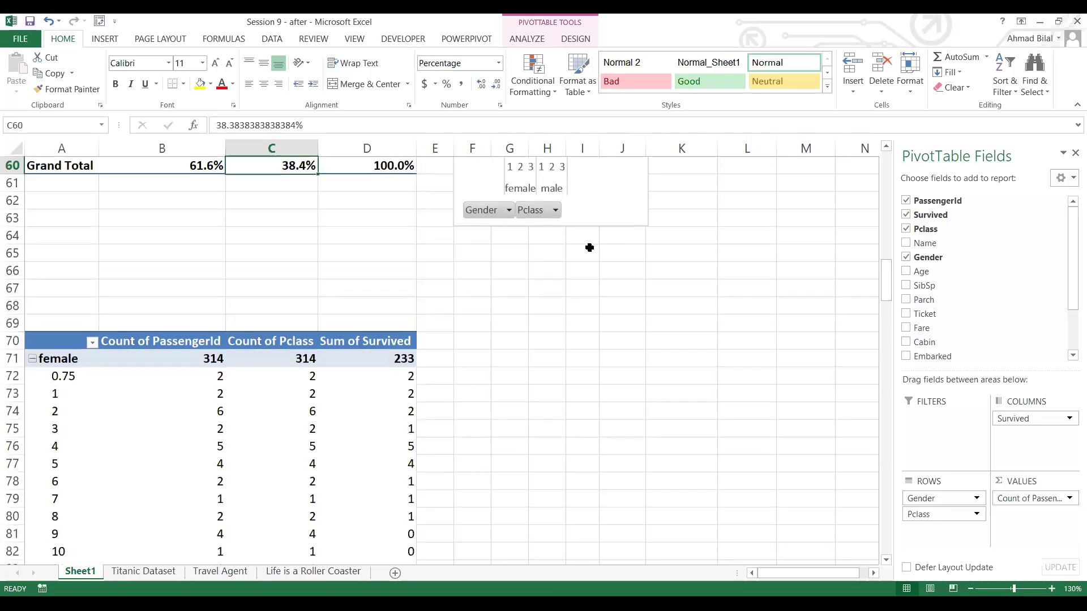
{"action": "key", "text": "ctrl+Down"}
{"action": "key", "text": "ctrl+Up"}
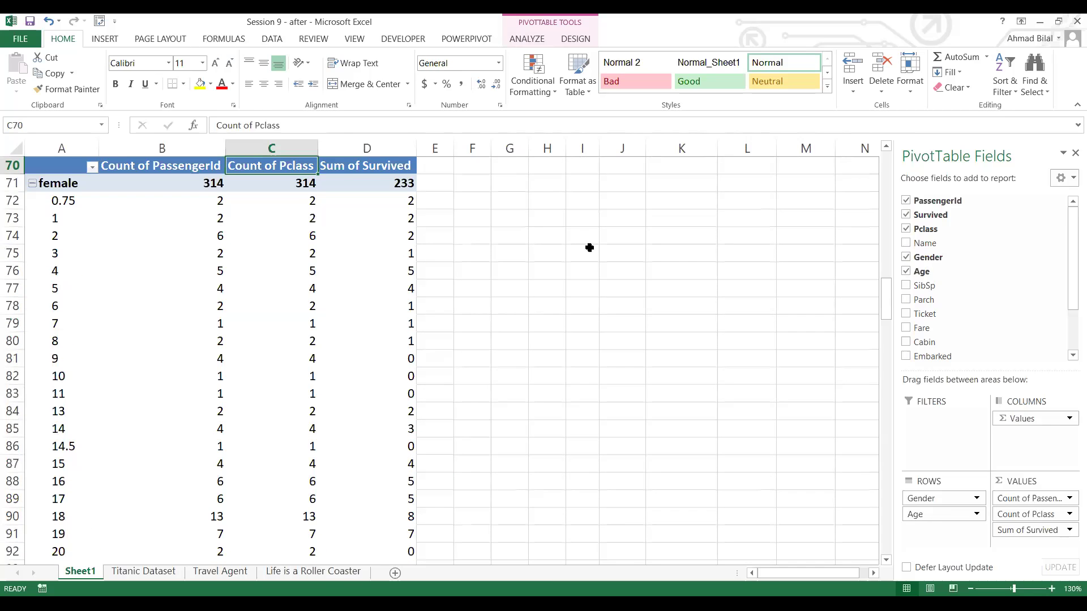
{"action": "key", "text": "Up"}
{"action": "key", "text": "Up"}
{"action": "key", "text": "Down"}
{"action": "key", "text": "Down"}
{"action": "key", "text": "Down"}
{"action": "key", "text": "Down"}
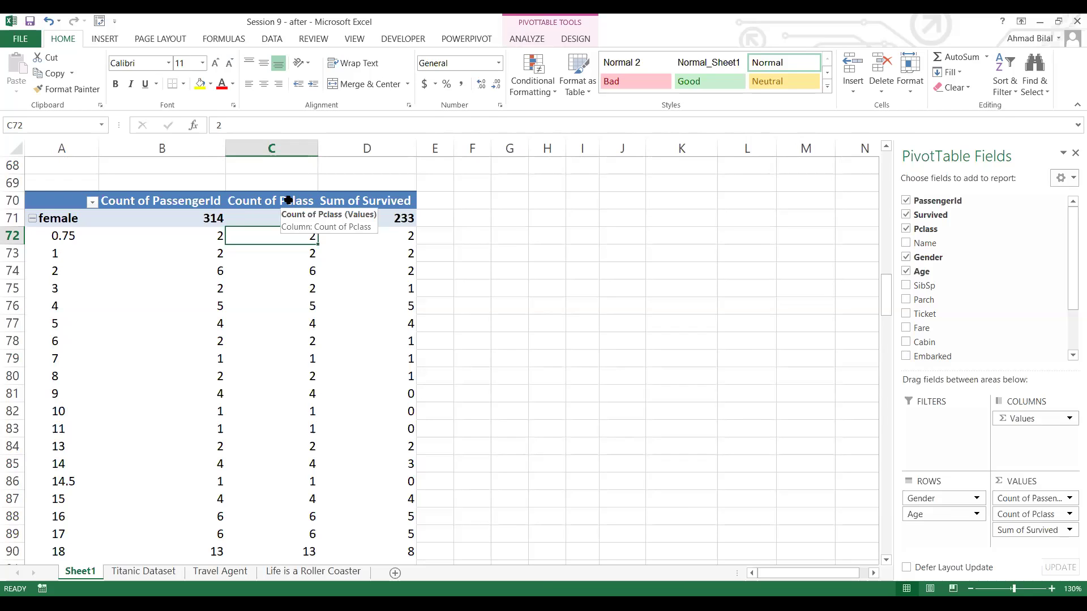
Highlight the Count of PassengerId column and review its header and the row-label header beside it.
{"action": "left_click", "coordinate": [168, 197]}
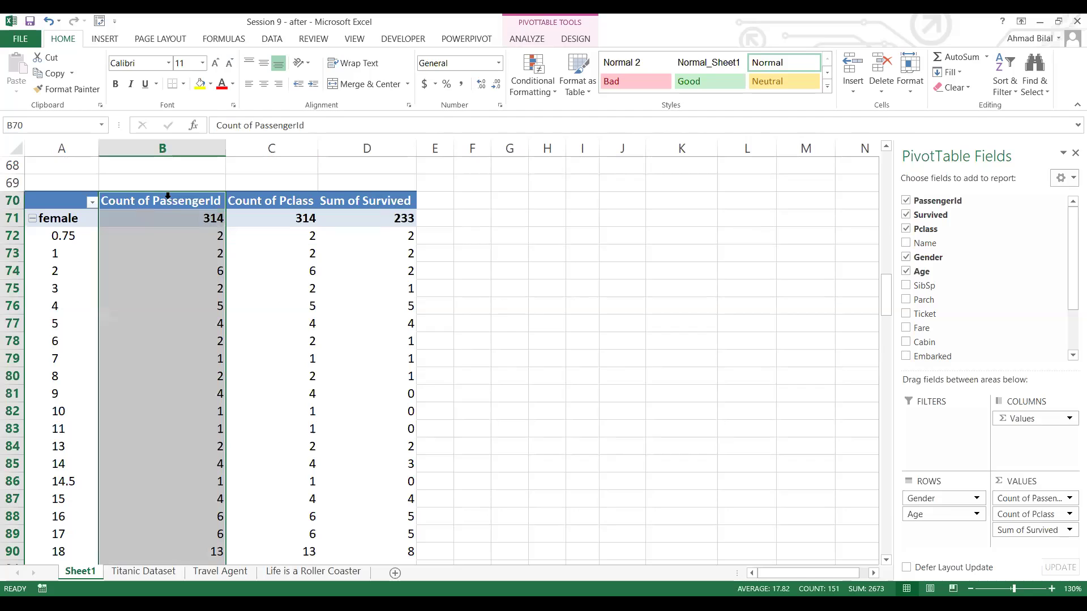
{"action": "left_click", "coordinate": [180, 212]}
{"action": "left_click", "coordinate": [198, 204]}
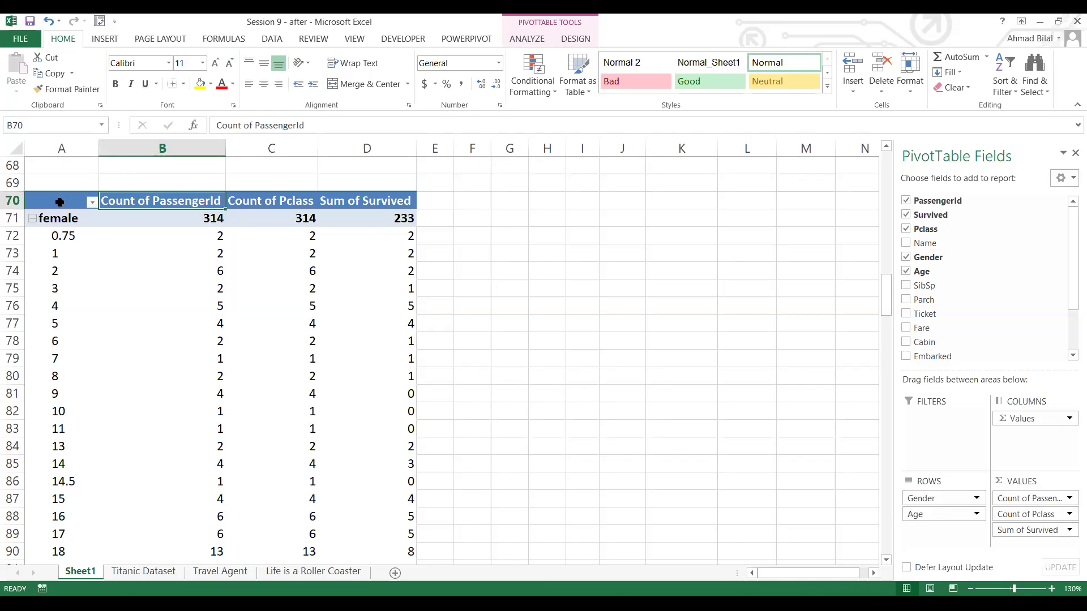
{"action": "left_click", "coordinate": [59, 202]}
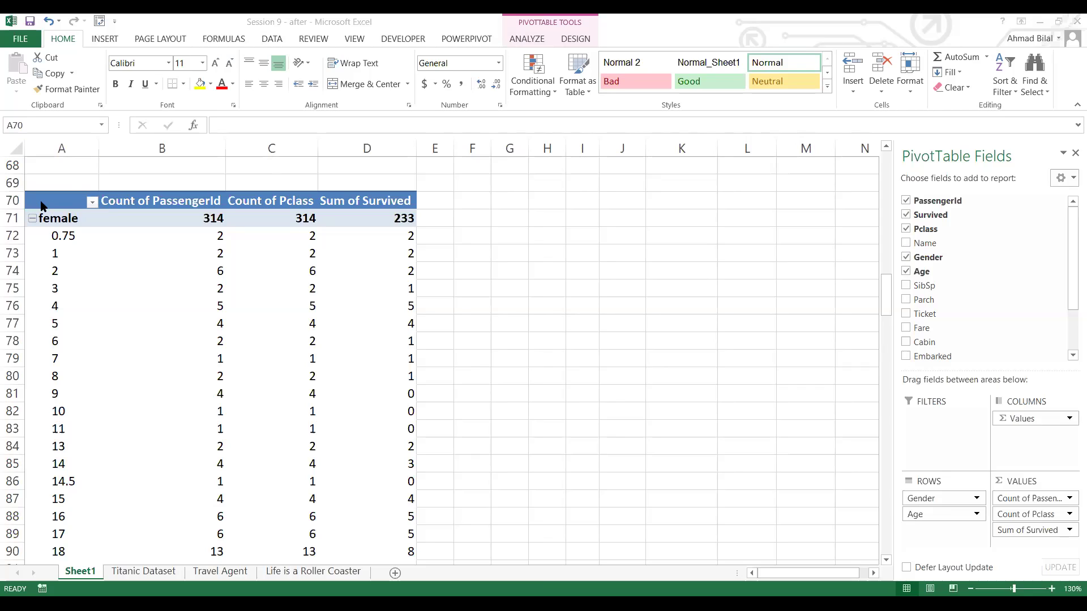
Delete the entire gender-and-age pivot table that starts at cell A70.
{"action": "left_click", "coordinate": [41, 204]}
{"action": "key", "text": "shift+Right"}
{"action": "key", "text": "shift+Right"}
{"action": "key", "text": "shift+Down"}
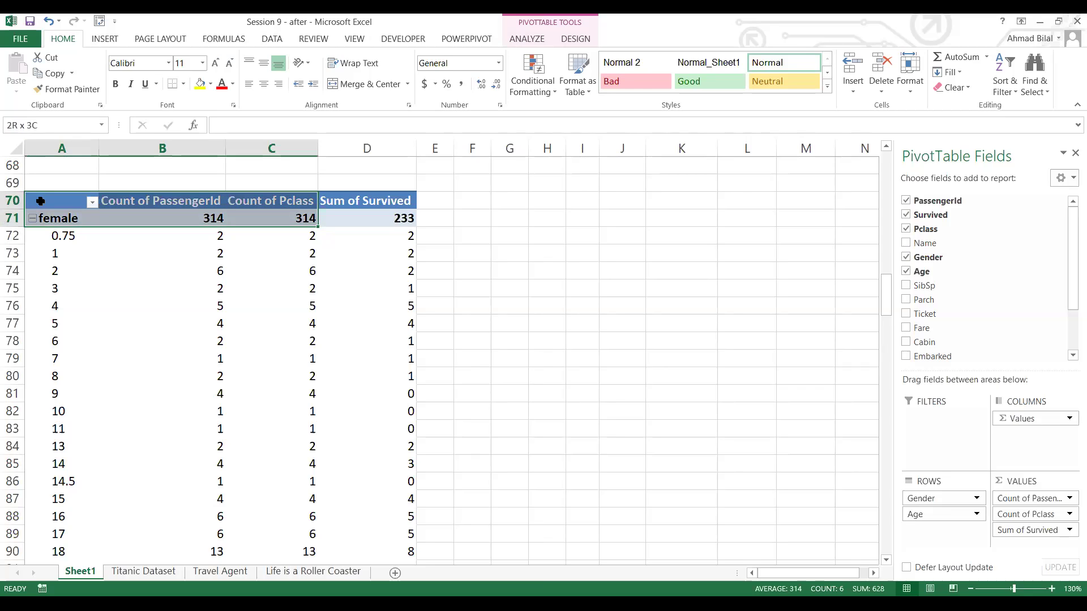
{"action": "key", "text": "ctrl+a"}
{"action": "key", "text": "Delete"}
{"action": "scroll", "coordinate": [206, 245], "scroll_direction": "up", "scroll_amount": 3}
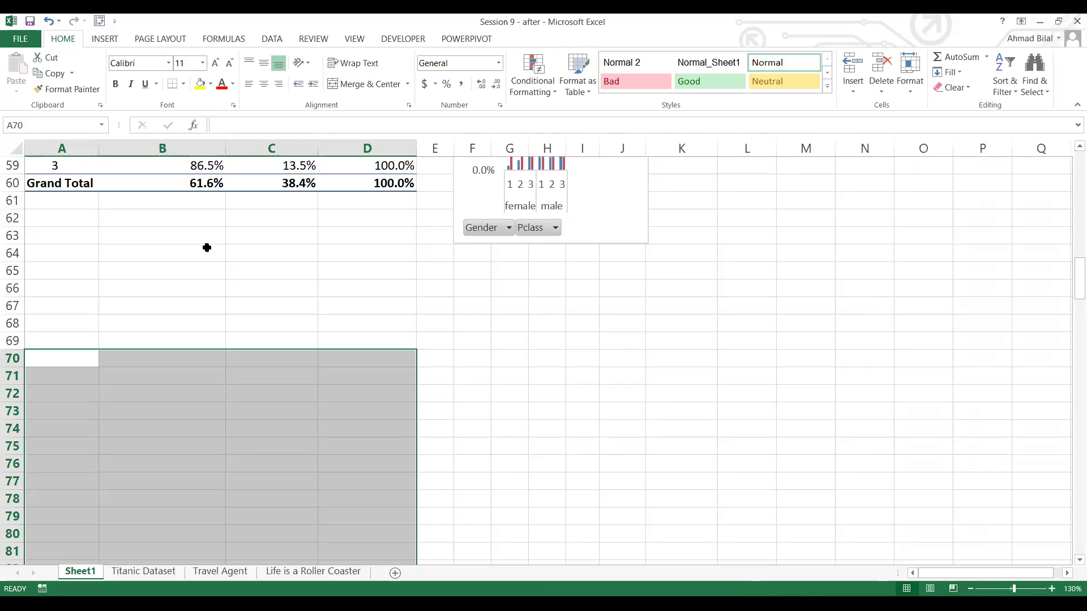
Go back up to the pivot table with Pclass grouped by gender and review its layout and PivotChart.
{"action": "left_click", "coordinate": [260, 301]}
{"action": "key", "text": "Up"}
{"action": "key", "text": "Up"}
{"action": "key", "text": "Up"}
{"action": "key", "text": "Up"}
{"action": "key", "text": "Up"}
{"action": "key", "text": "Up"}
{"action": "key", "text": "Up"}
{"action": "key", "text": "Up"}
{"action": "key", "text": "Up"}
{"action": "key", "text": "Up"}
{"action": "key", "text": "Up"}
{"action": "key", "text": "Up"}
{"action": "key", "text": "Up"}
{"action": "key", "text": "Up"}
{"action": "key", "text": "Up"}
{"action": "key", "text": "Up"}
{"action": "key", "text": "Up"}
{"action": "key", "text": "Up"}
{"action": "key", "text": "Up"}
{"action": "key", "text": "Up"}
{"action": "key", "text": "Up"}
{"action": "key", "text": "Up"}
{"action": "key", "text": "Up"}
{"action": "key", "text": "Up"}
{"action": "key", "text": "Up"}
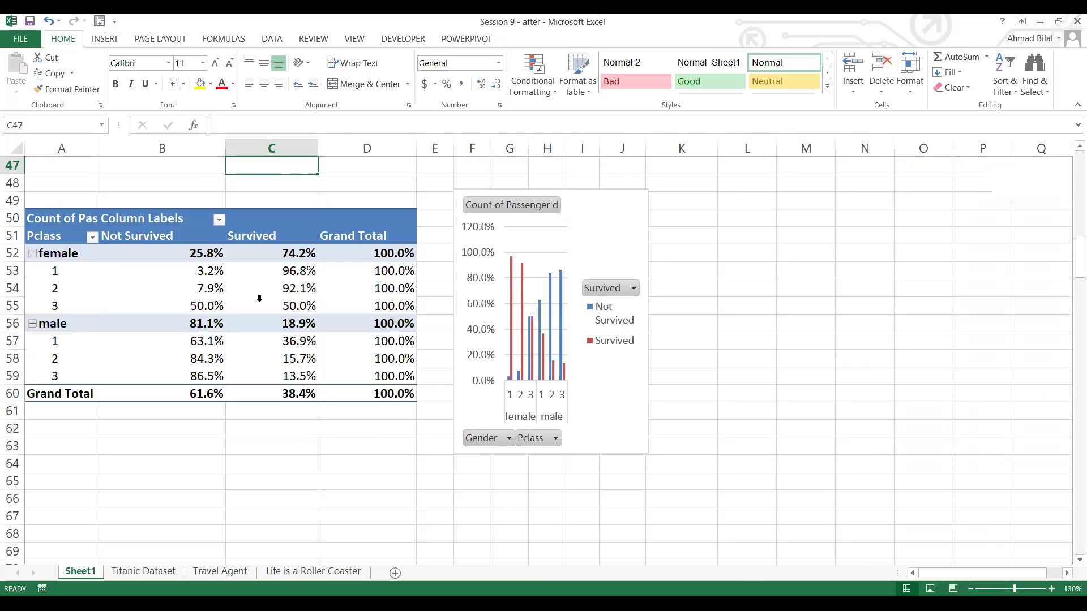
{"action": "key", "text": "Left"}
{"action": "key", "text": "Left"}
{"action": "key", "text": "Down"}
{"action": "key", "text": "Down"}
{"action": "key", "text": "Down"}
{"action": "key", "text": "Down"}
{"action": "key", "text": "Down"}
{"action": "key", "text": "Down"}
{"action": "key", "text": "Down"}
{"action": "key", "text": "Down"}
{"action": "key", "text": "Down"}
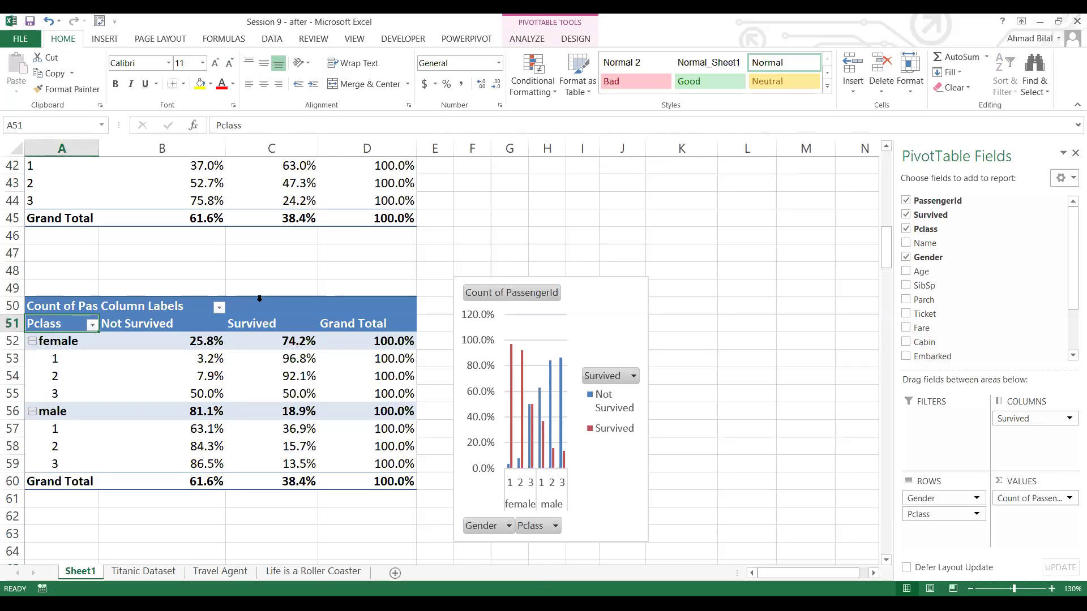
Widen the PivotChart beside the gender and Pclass pivot table to extend it to about column M.
{"action": "left_click", "coordinate": [624, 314]}
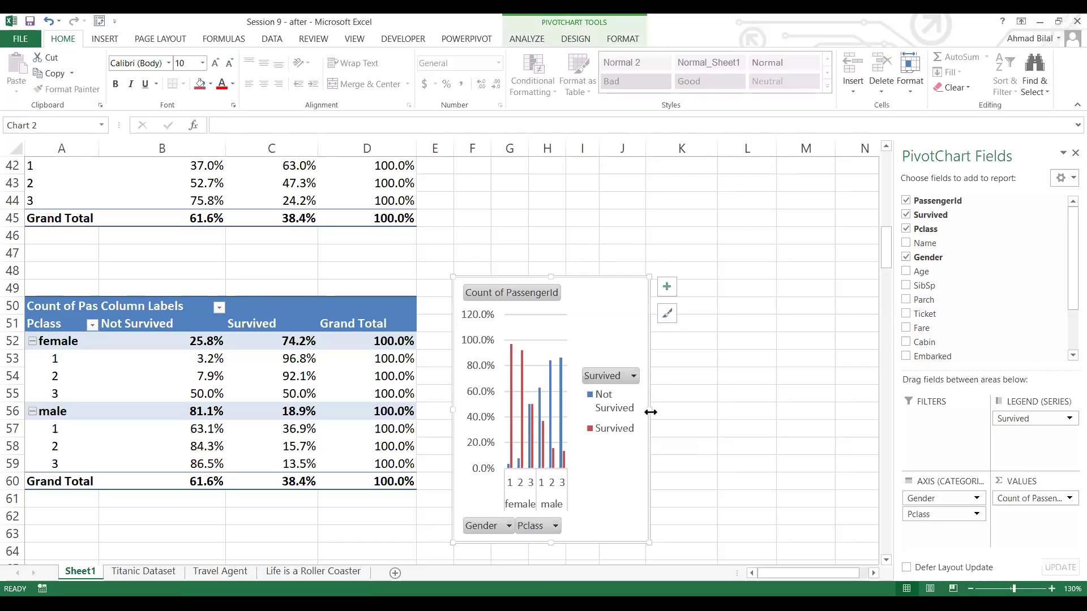
{"action": "left_click_drag", "start_coordinate": [649, 412], "coordinate": [822, 414]}
{"action": "left_click", "coordinate": [272, 394]}
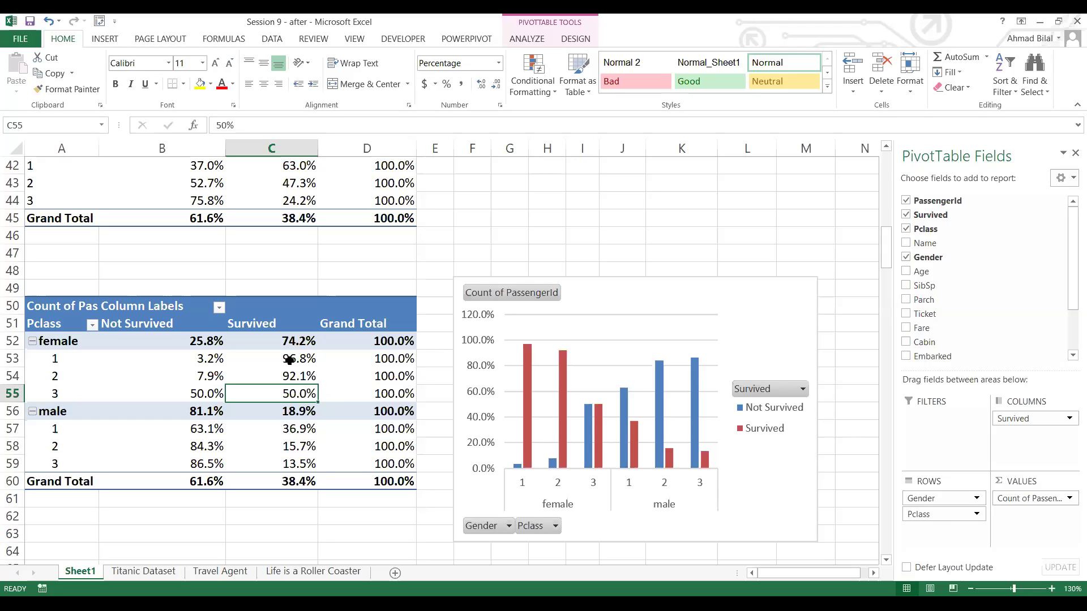
Compare the survival percentages by gender and class with the chart, then check the Titanic Dataset sheet and return to Sheet1.
{"action": "mouse_move", "coordinate": [291, 360]}
{"action": "left_click", "coordinate": [442, 411]}
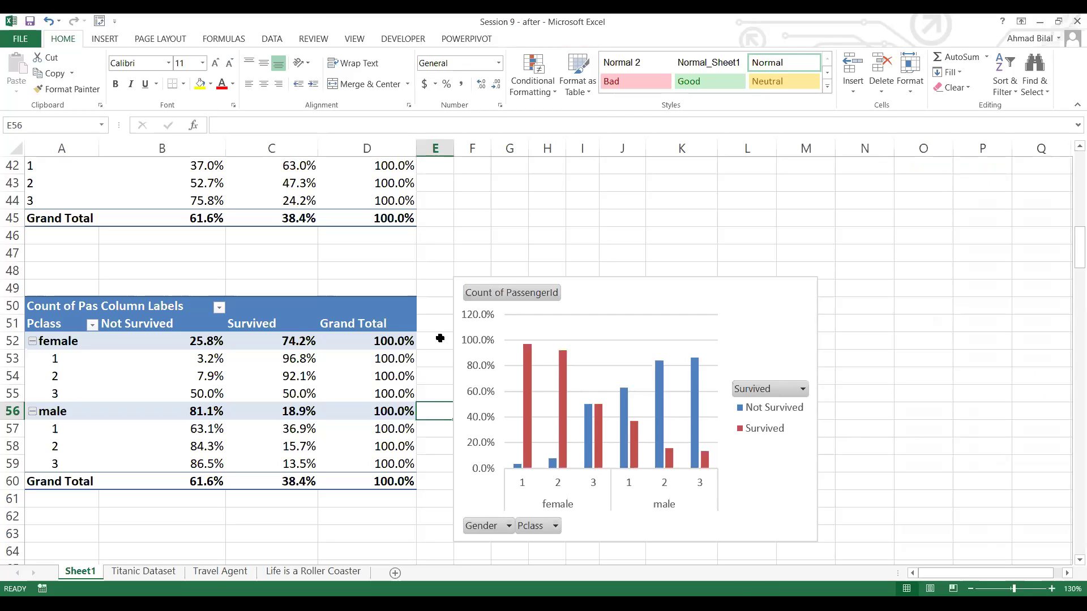
{"action": "left_click", "coordinate": [443, 315]}
{"action": "left_click", "coordinate": [446, 304]}
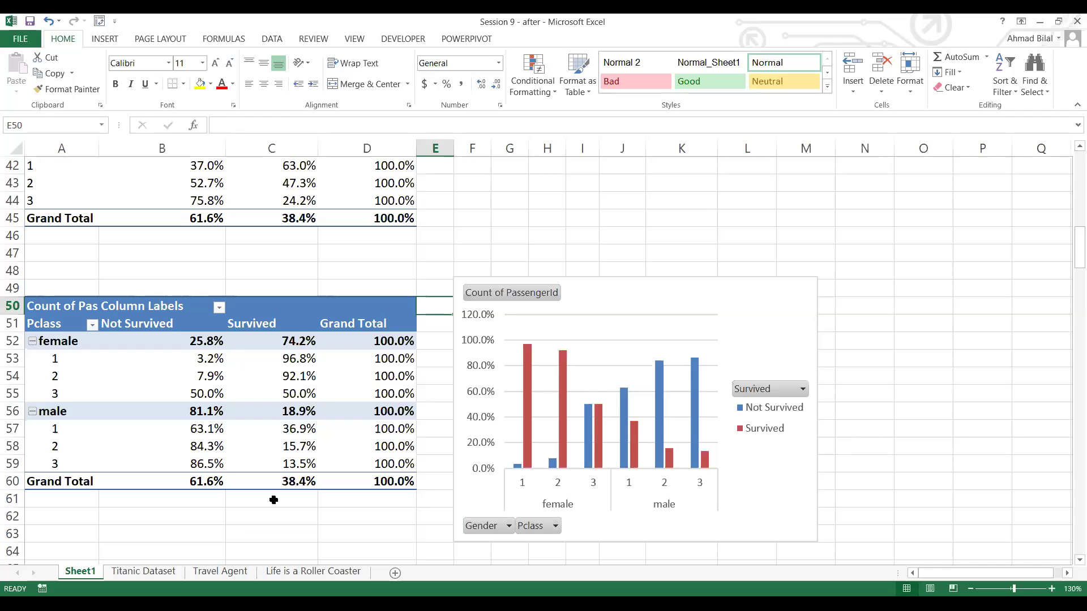
{"action": "left_click", "coordinate": [290, 502]}
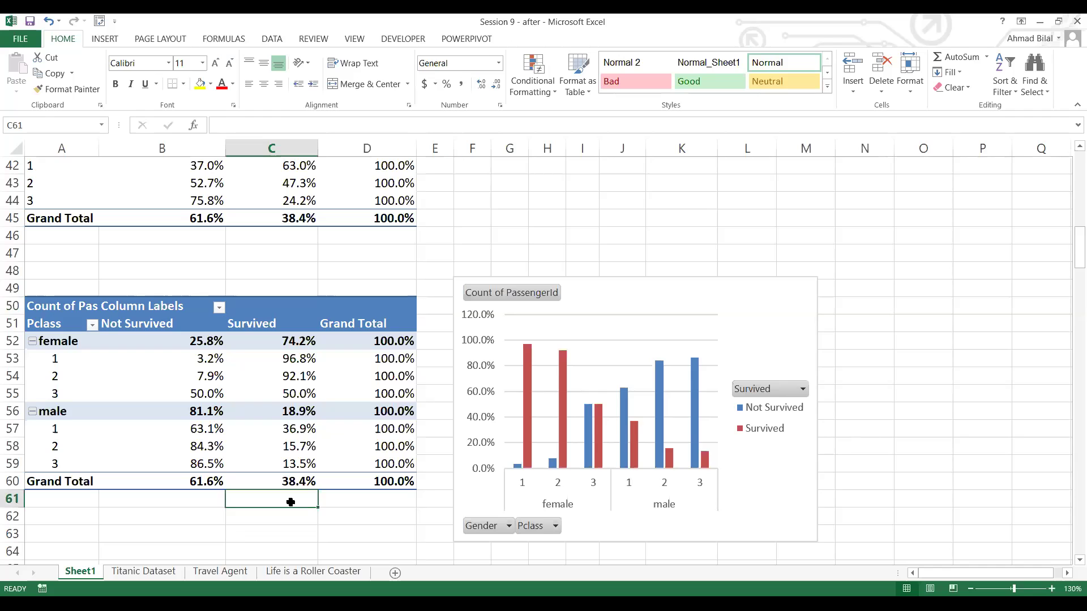
{"action": "left_click", "coordinate": [167, 576]}
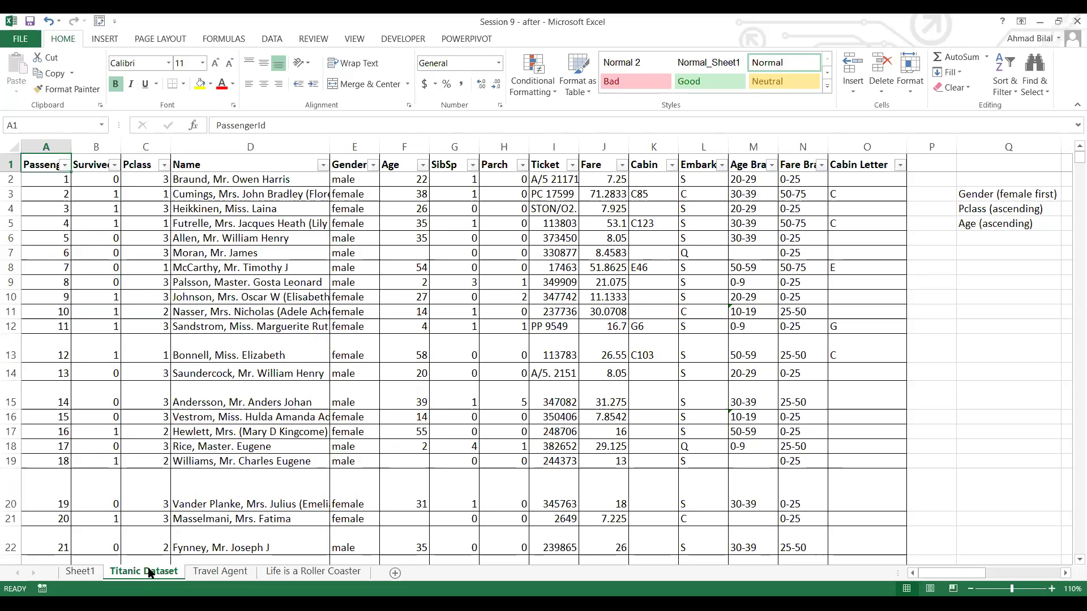
{"action": "left_click", "coordinate": [80, 573]}
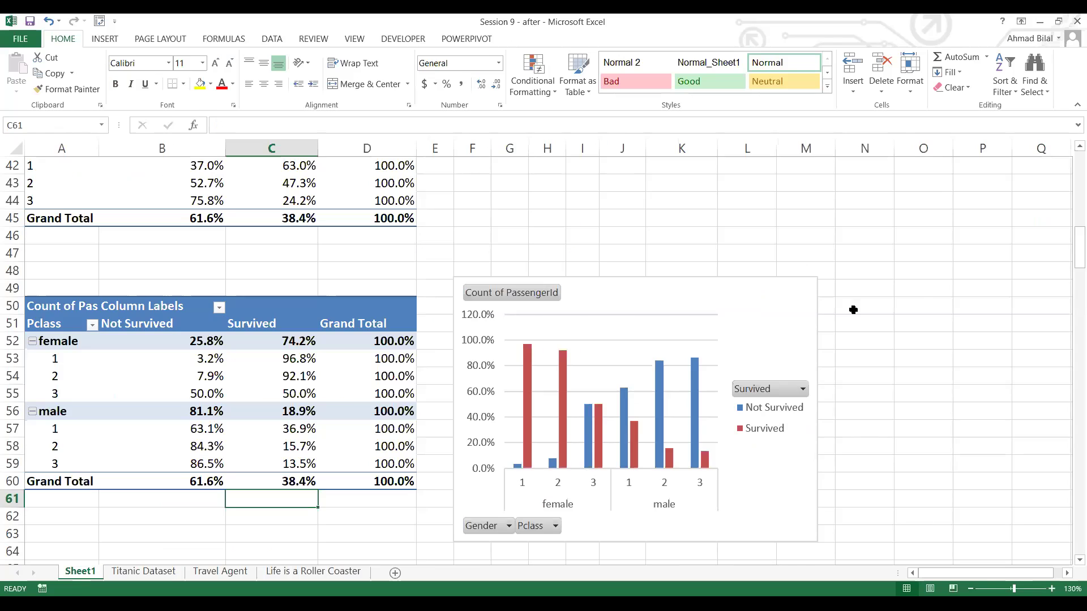
Widen columns G to I on Sheet1 to fit the percentages of the pivot table starting at F20.
{"action": "left_click_drag", "start_coordinate": [1070, 262], "coordinate": [1072, 183]}
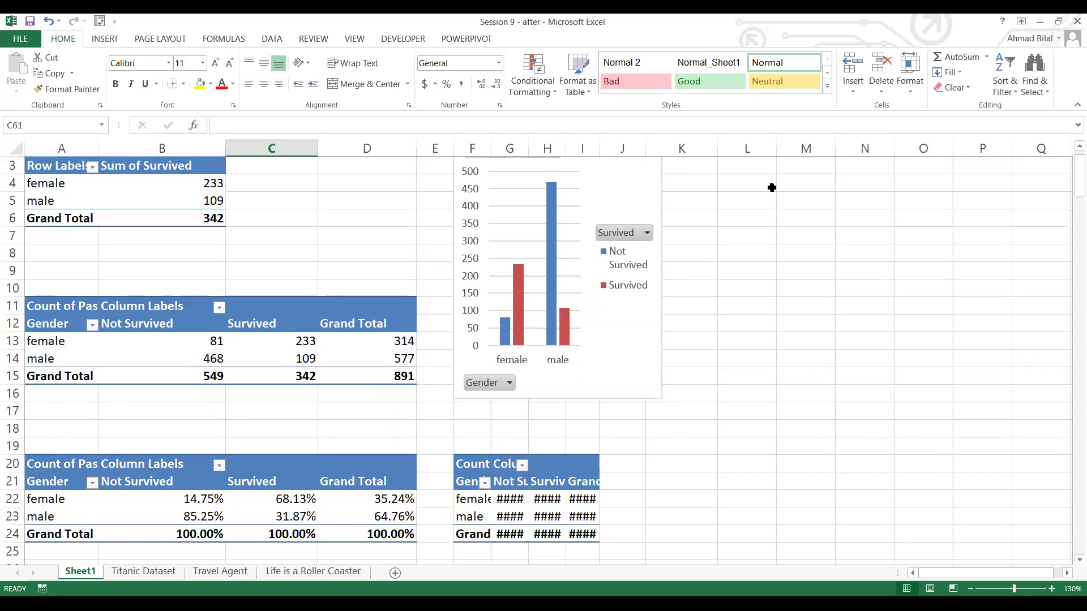
{"action": "left_click", "coordinate": [518, 141]}
{"action": "left_click_drag", "start_coordinate": [519, 139], "coordinate": [659, 151]}
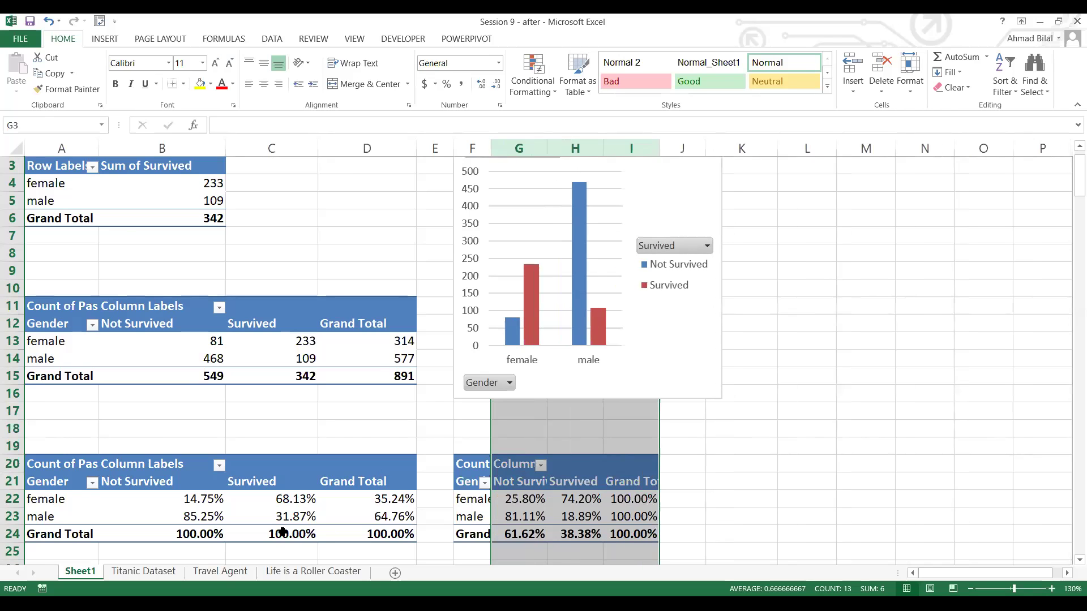
Open the Travel Agent sheet, enlarge the view to 130% and read the pivot table exercise instructions beside the data.
{"action": "left_click", "coordinate": [220, 571]}
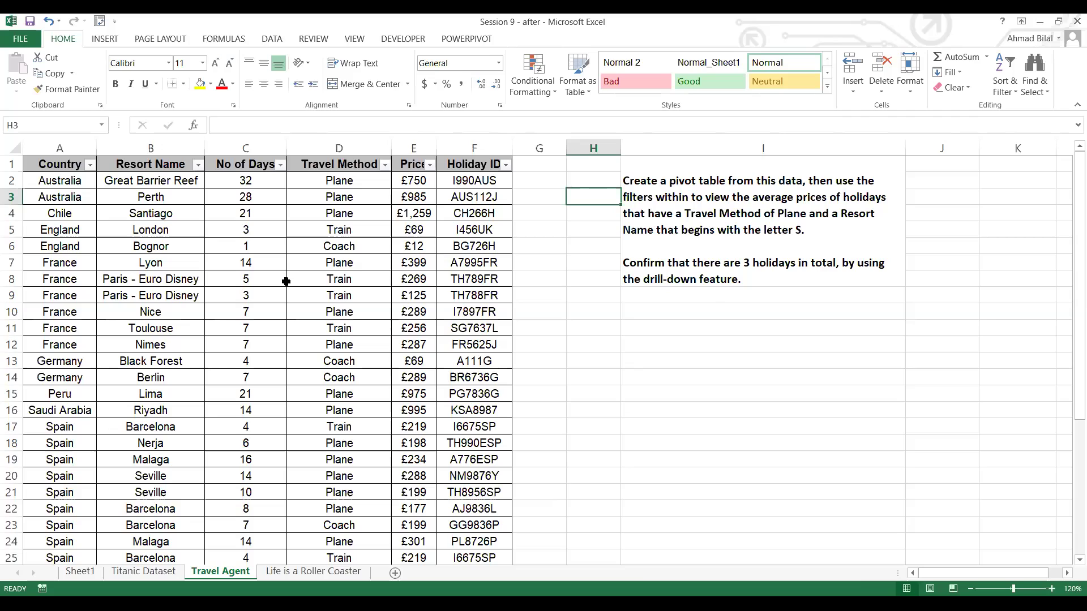
{"action": "left_click", "coordinate": [145, 243]}
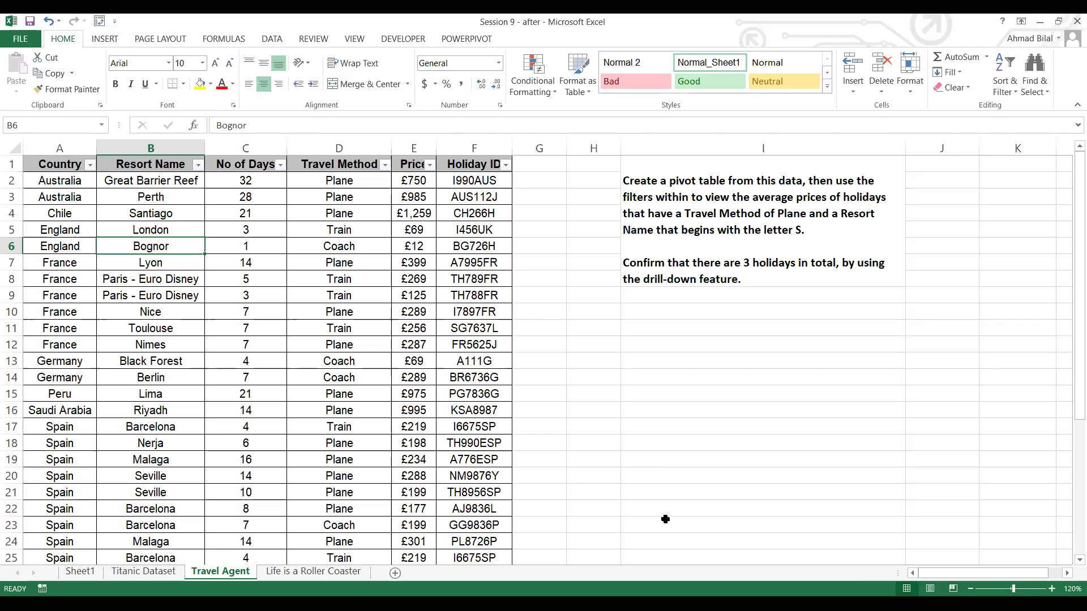
{"action": "left_click", "coordinate": [1051, 589]}
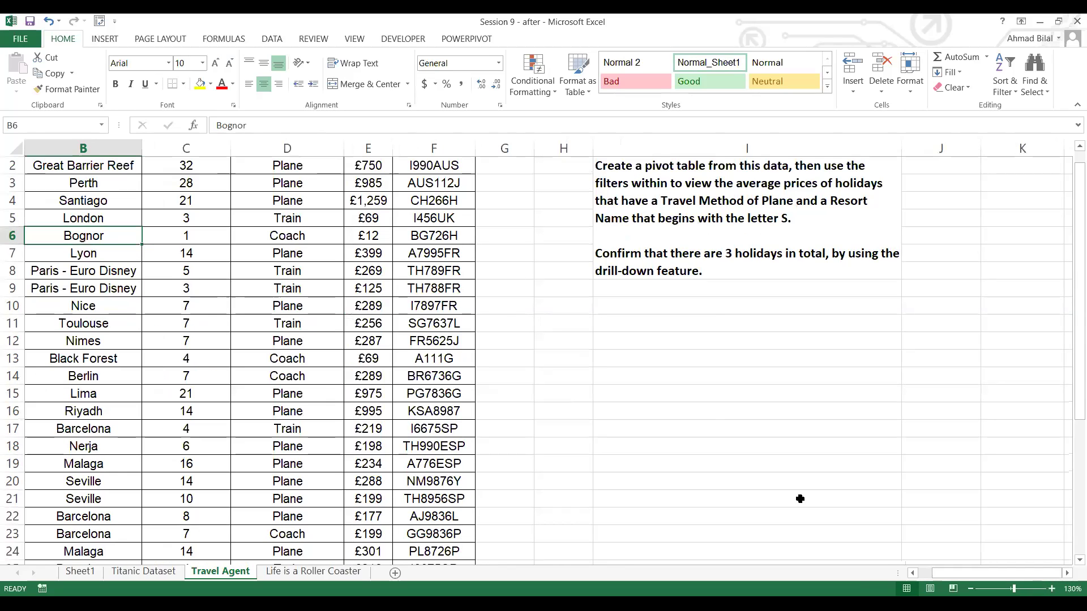
{"action": "left_click", "coordinate": [926, 574]}
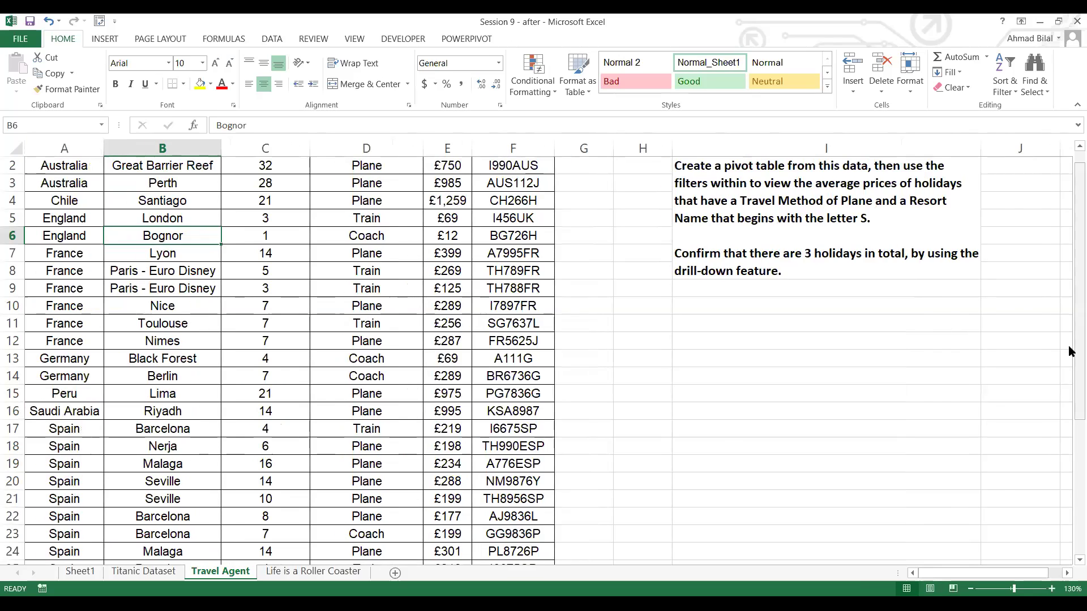
{"action": "scroll", "coordinate": [477, 479], "scroll_direction": "up", "scroll_amount": 1}
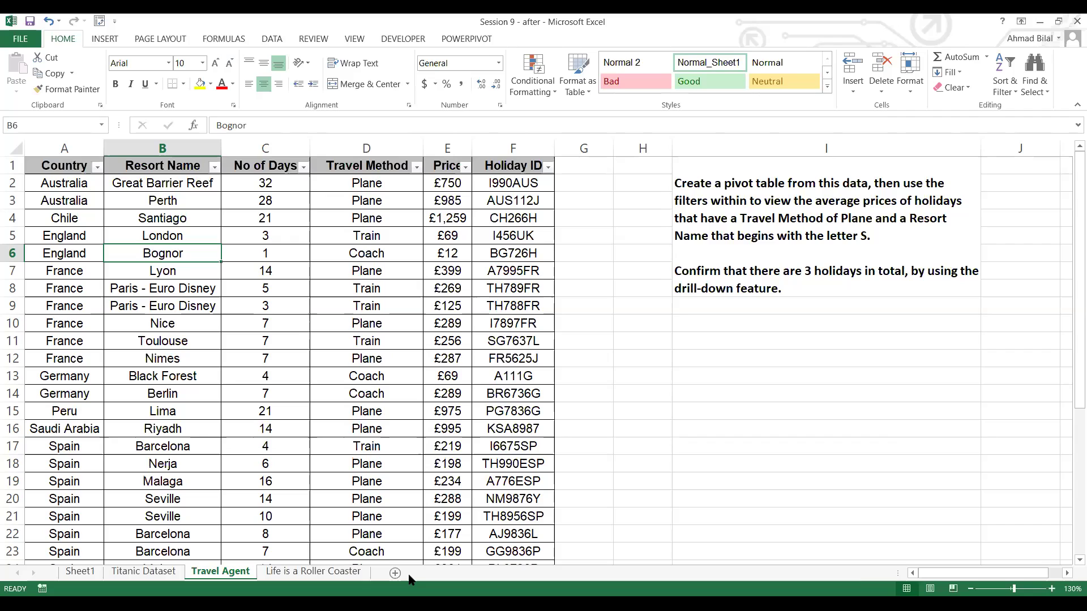
Examine the holiday data rows and go across the column headings from Country to Holiday ID.
{"action": "left_click", "coordinate": [54, 168]}
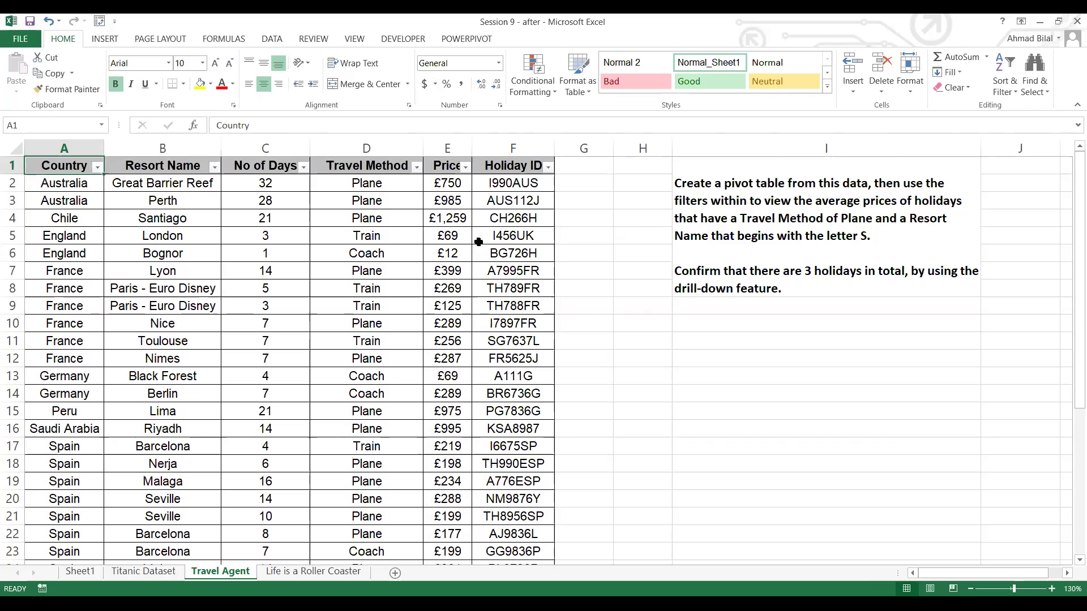
{"action": "scroll", "coordinate": [478, 241], "scroll_direction": "down", "scroll_amount": 2}
{"action": "scroll", "coordinate": [478, 249], "scroll_direction": "up", "scroll_amount": 2}
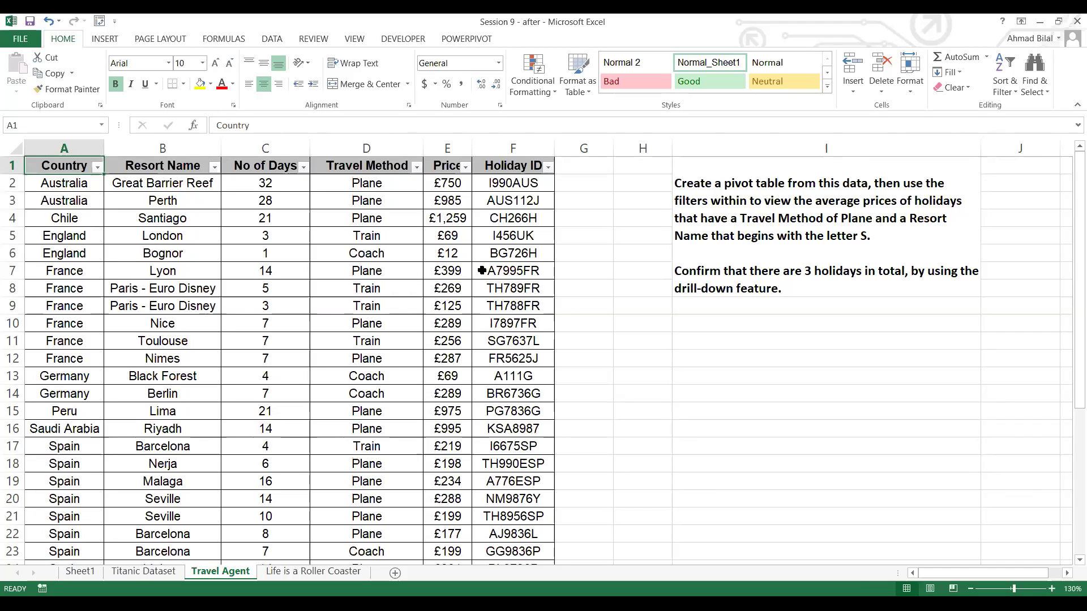
{"action": "key", "text": "Right"}
{"action": "key", "text": "Right"}
{"action": "key", "text": "Right"}
{"action": "key", "text": "Right"}
{"action": "key", "text": "Right"}
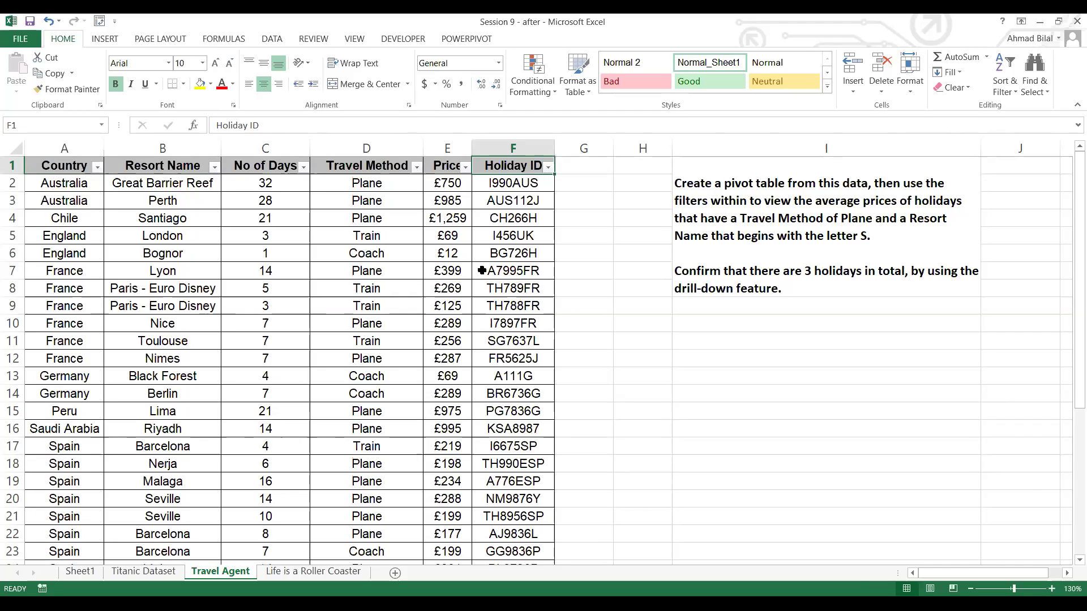
Examine the codes in the first rows of the Holiday ID column.
{"action": "key", "text": "Down"}
{"action": "key", "text": "Down"}
{"action": "key", "text": "Down"}
{"action": "key", "text": "Down"}
{"action": "key", "text": "Down"}
{"action": "key", "text": "Down"}
{"action": "key", "text": "Up"}
{"action": "key", "text": "Up"}
{"action": "key", "text": "Up"}
{"action": "key", "text": "Up"}
{"action": "key", "text": "Up"}
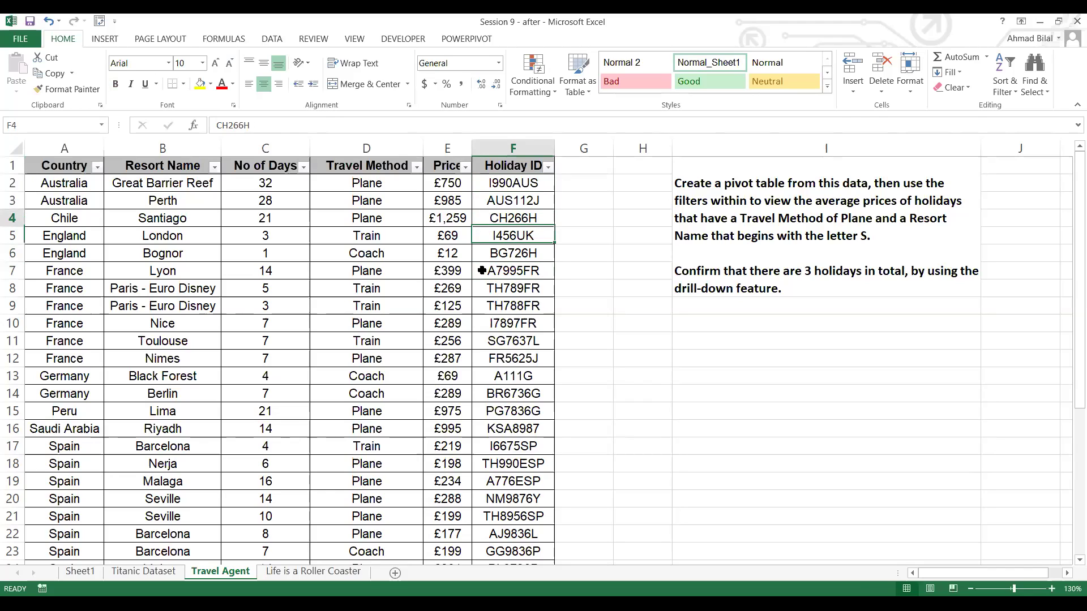
{"action": "key", "text": "Up"}
{"action": "key", "text": "Down"}
{"action": "key", "text": "Up"}
{"action": "key", "text": "Down"}
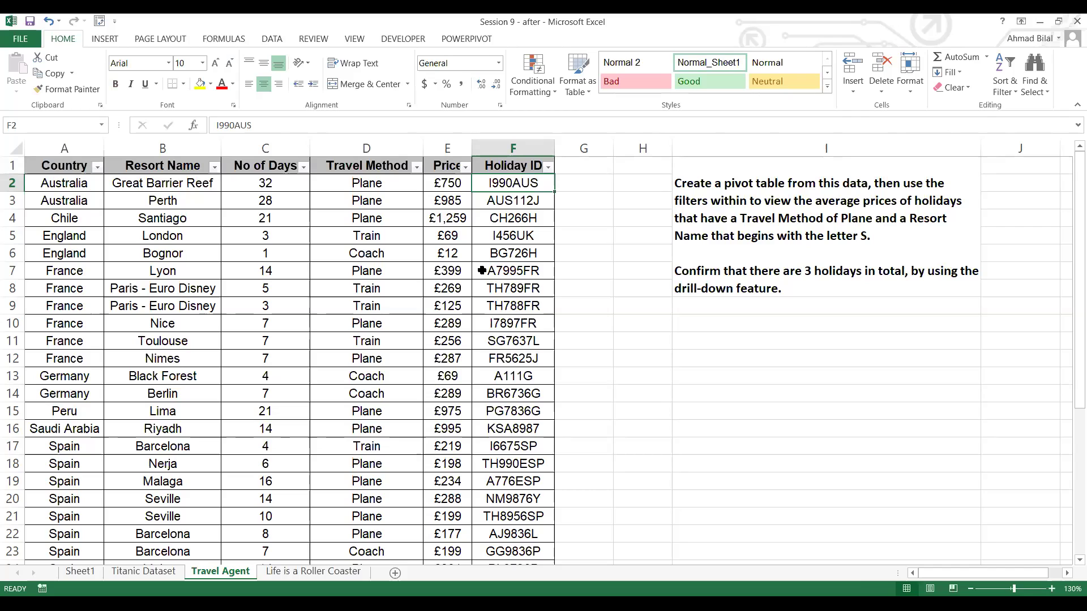
Review the column headings from Price back to Country, and check the exercise instructions against the data.
{"action": "left_click_drag", "start_coordinate": [442, 165], "coordinate": [447, 232]}
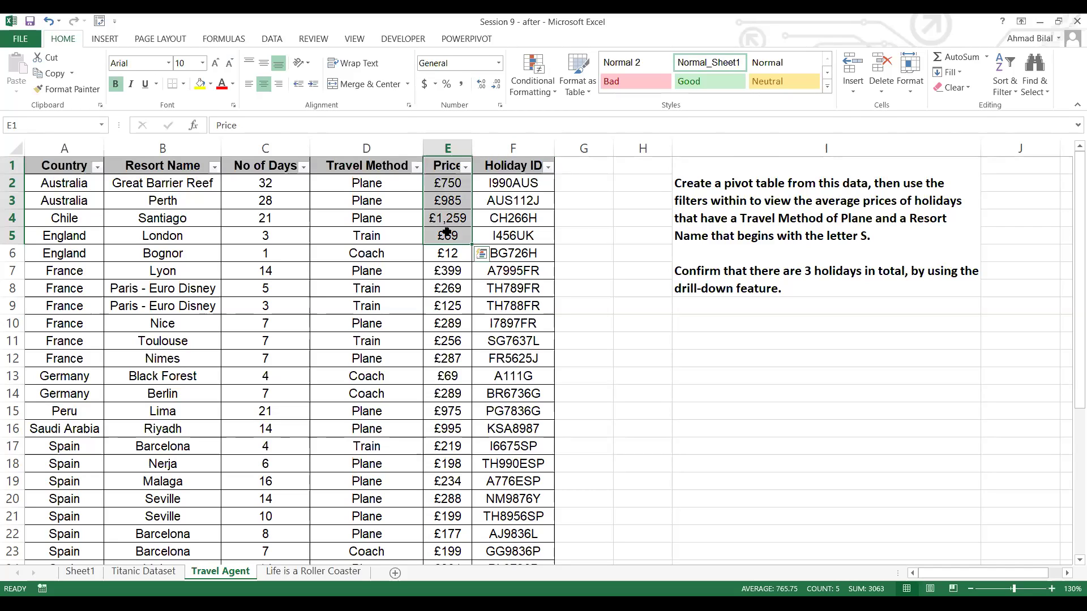
{"action": "left_click", "coordinate": [366, 165]}
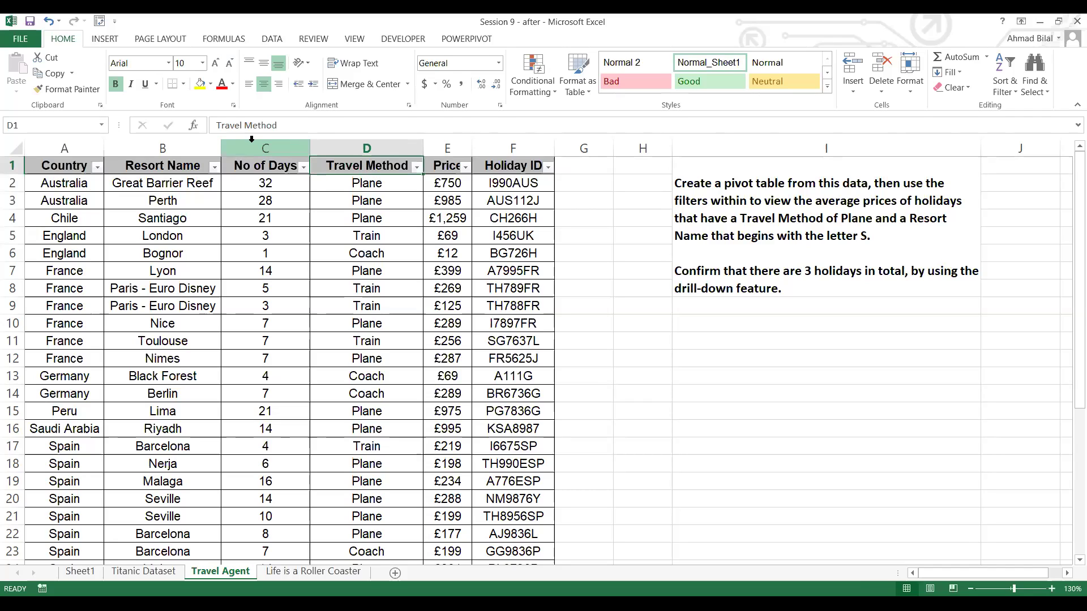
{"action": "left_click", "coordinate": [267, 169]}
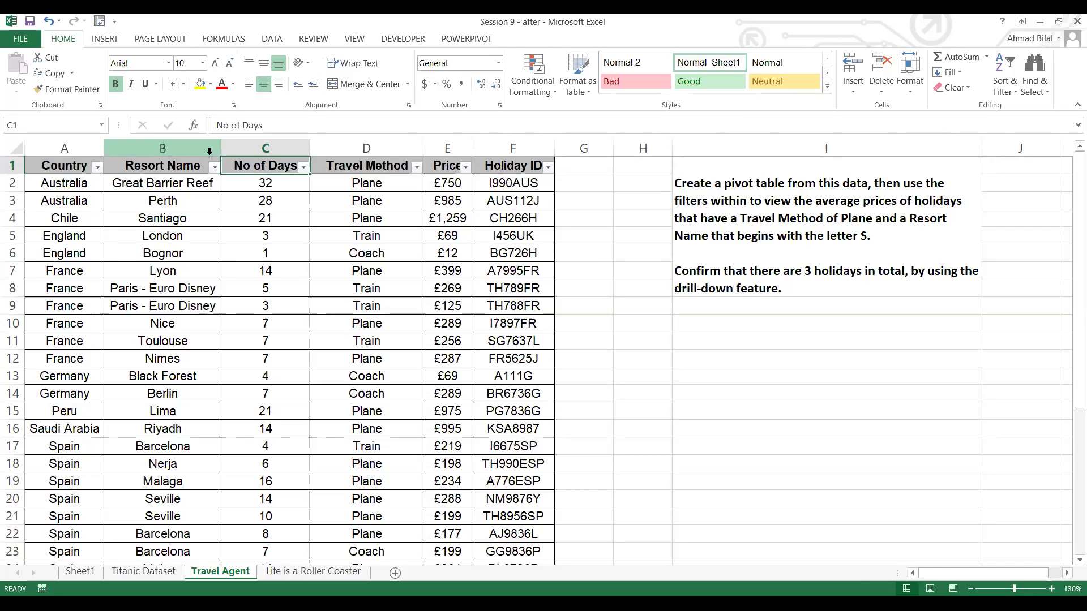
{"action": "left_click", "coordinate": [161, 170]}
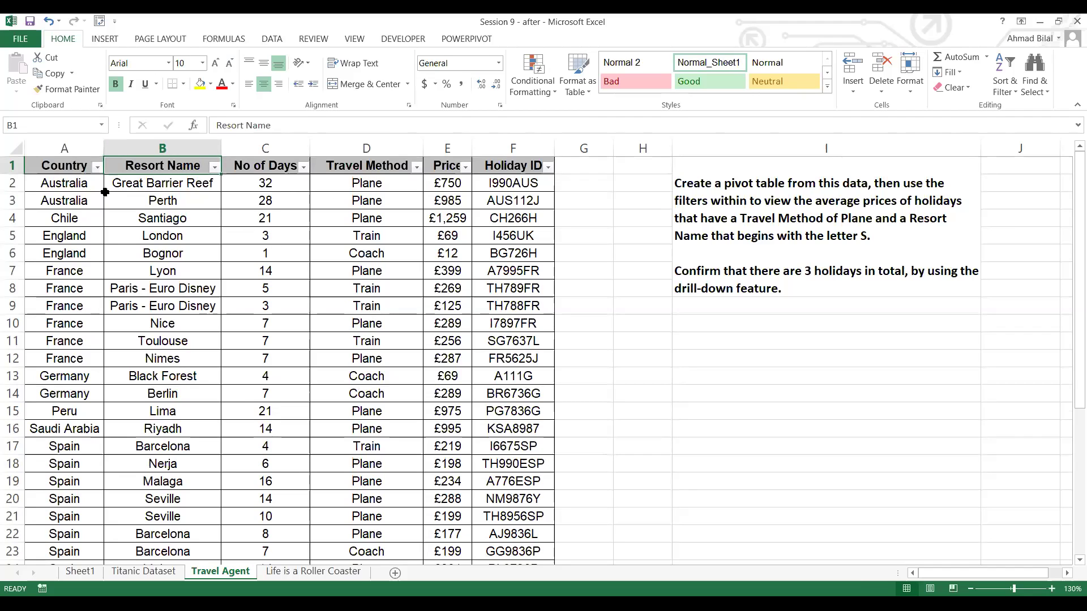
{"action": "left_click", "coordinate": [71, 167]}
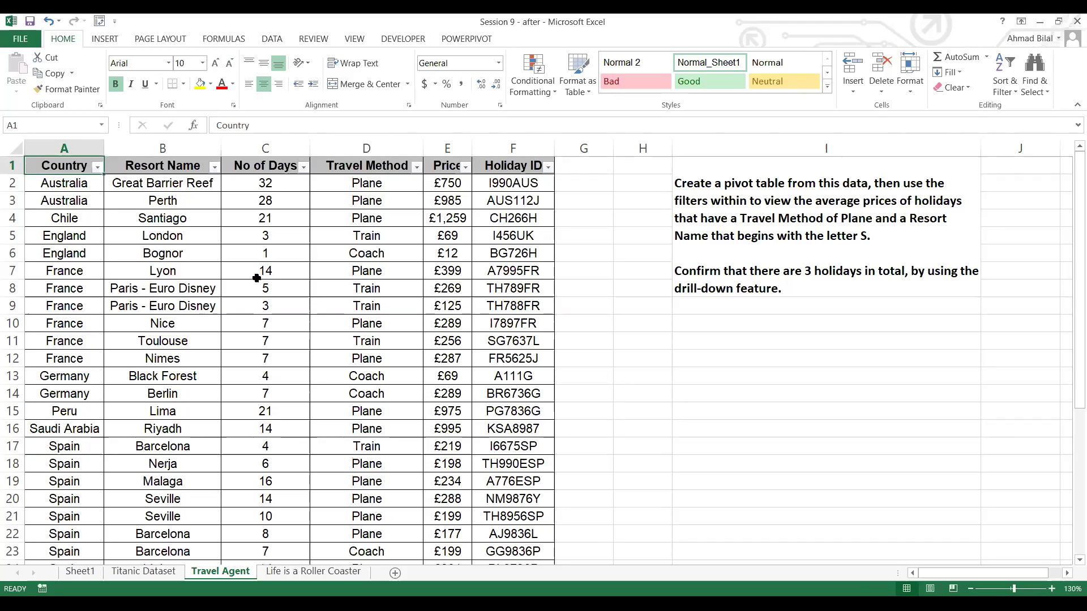
{"action": "left_click", "coordinate": [919, 249]}
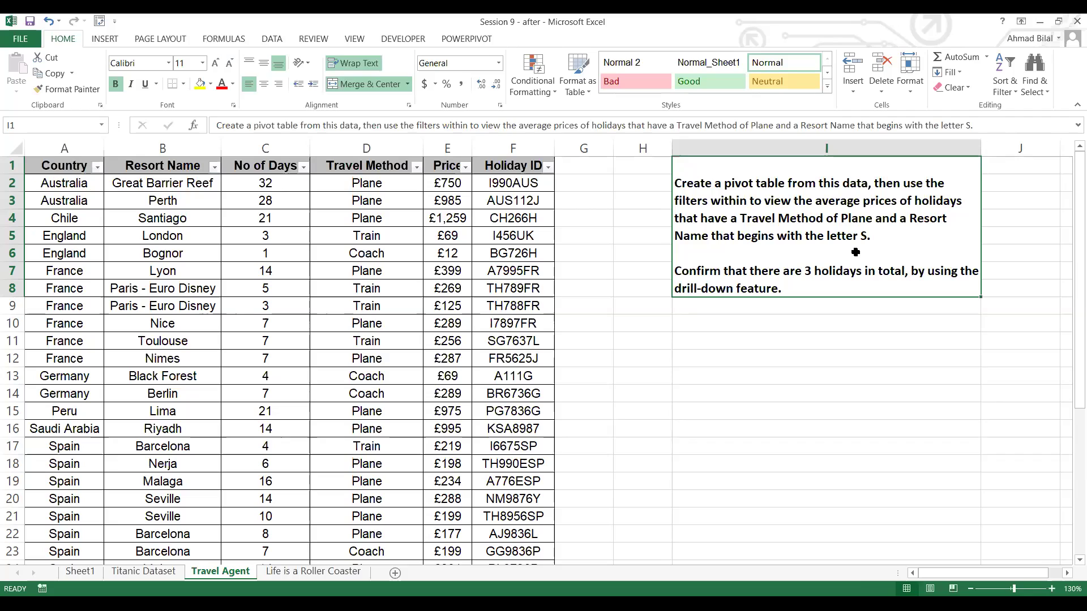
{"action": "left_click", "coordinate": [441, 218]}
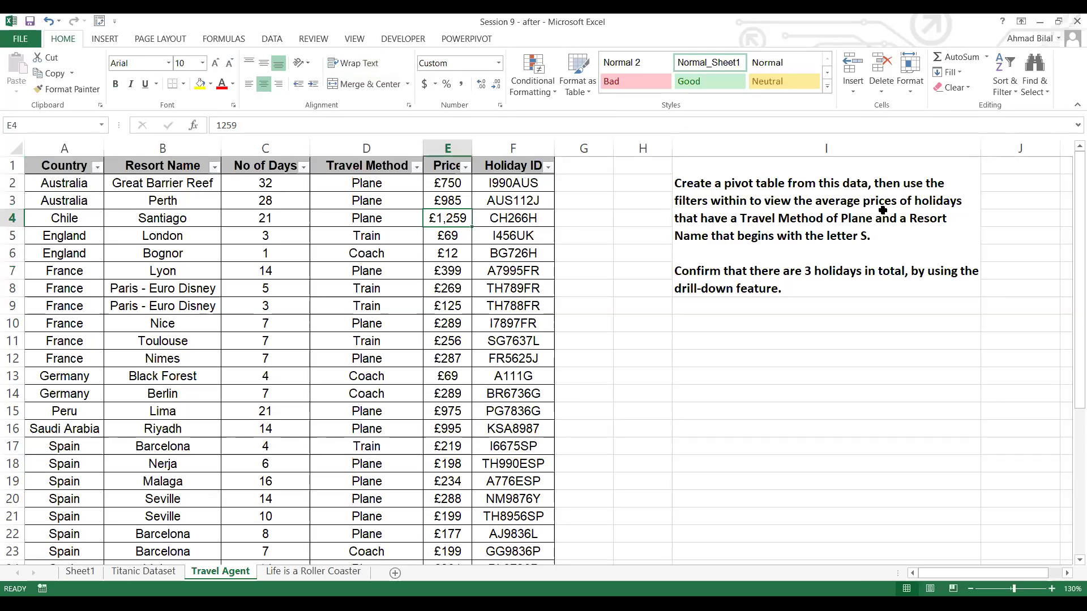
{"action": "left_click", "coordinate": [239, 171]}
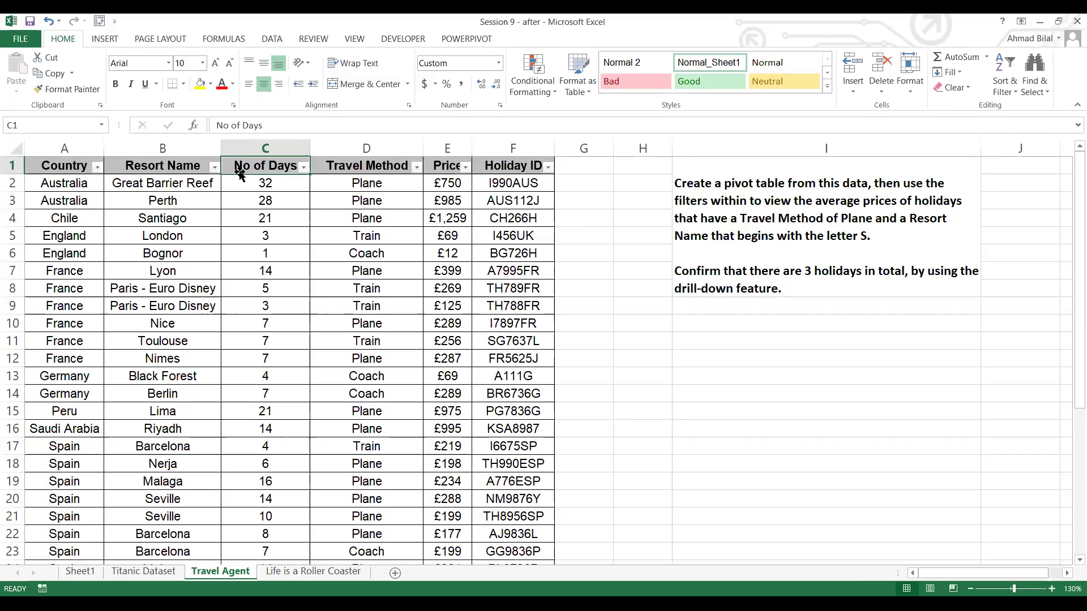
Create a pivot table from the holiday data in A1:F29, placed on the existing Travel Agent worksheet at cell I11.
{"action": "left_click", "coordinate": [65, 165]}
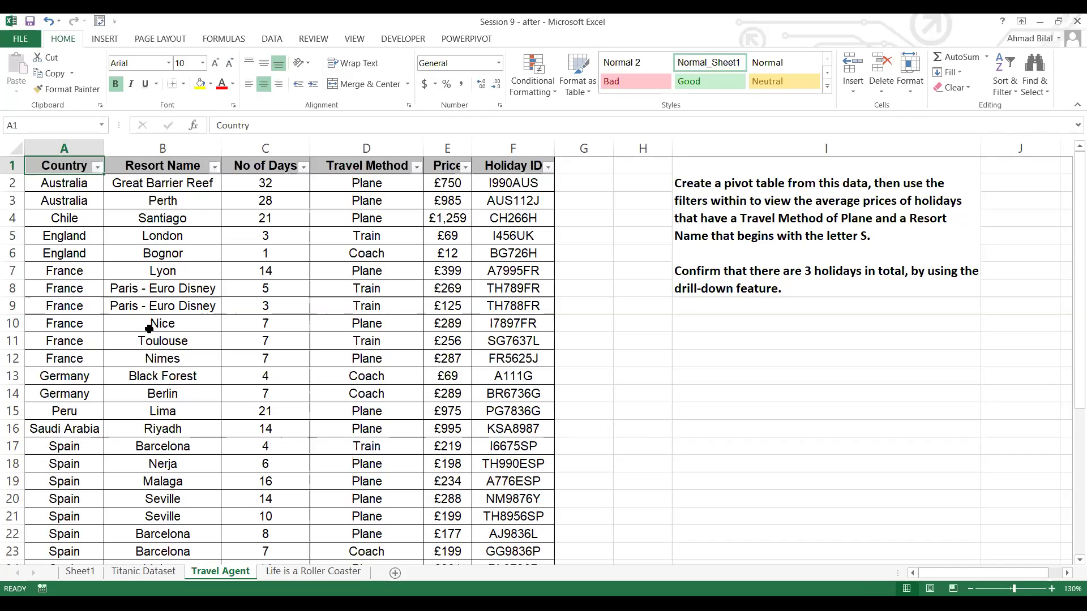
{"action": "key", "text": "ctrl+shift+Right"}
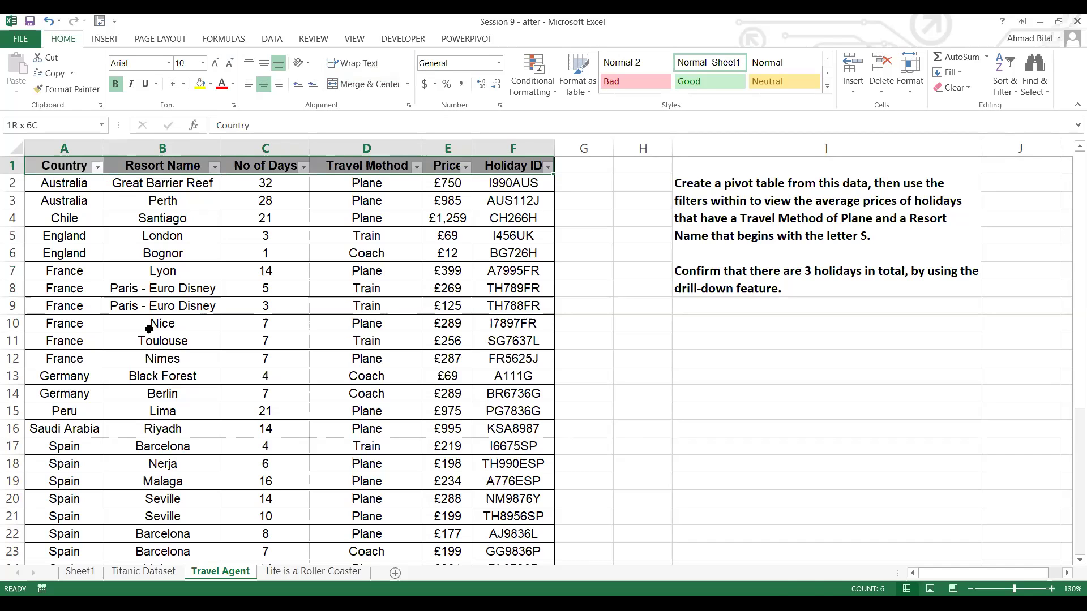
{"action": "key", "text": "ctrl+shift+Down"}
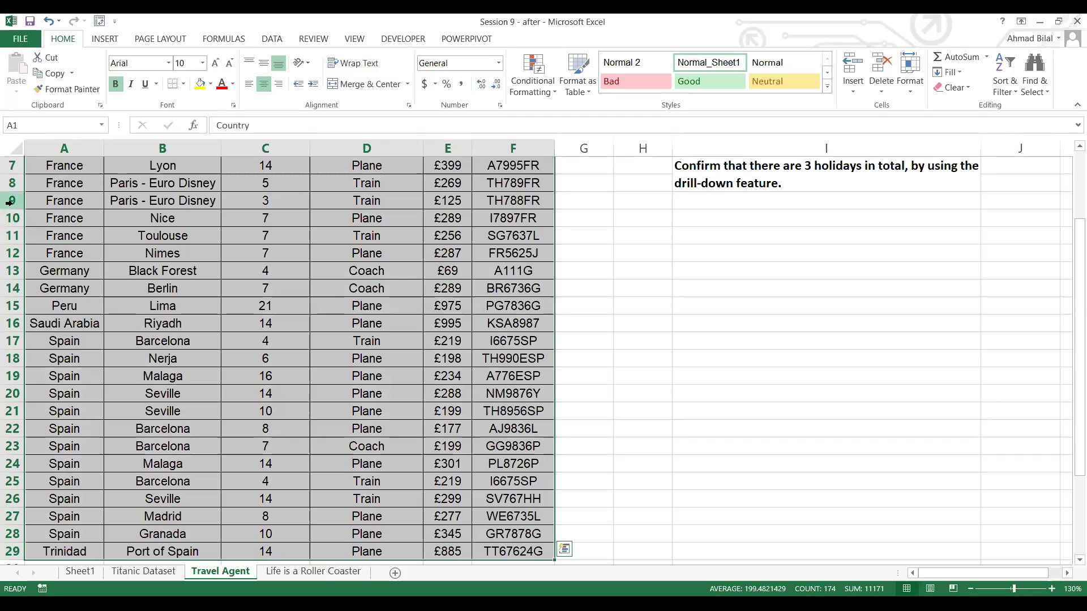
{"action": "left_click", "coordinate": [105, 40]}
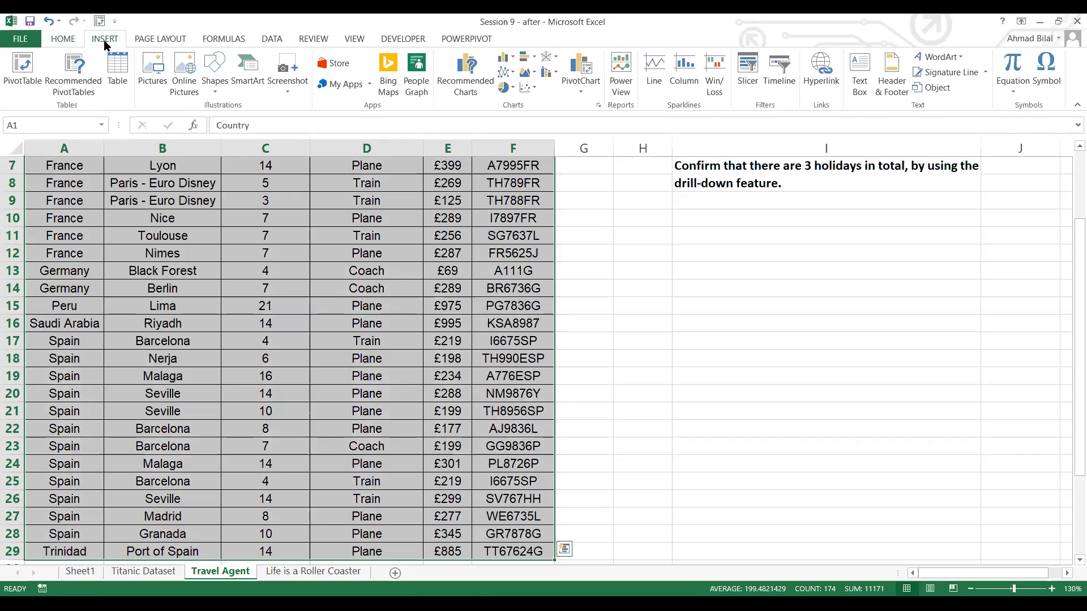
{"action": "left_click", "coordinate": [12, 75]}
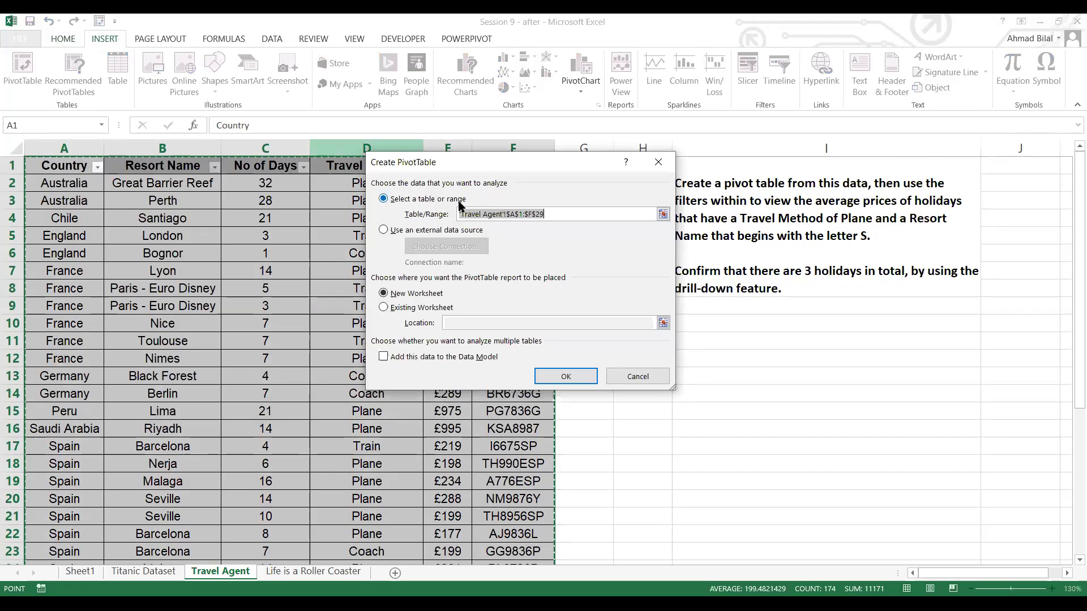
{"action": "left_click", "coordinate": [565, 211]}
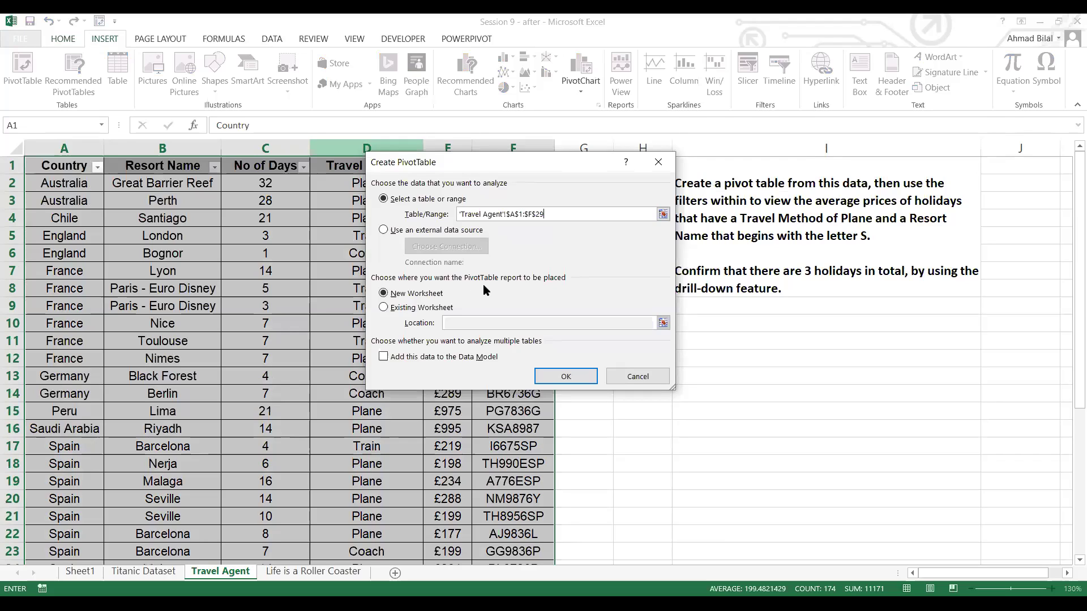
{"action": "left_click", "coordinate": [437, 307]}
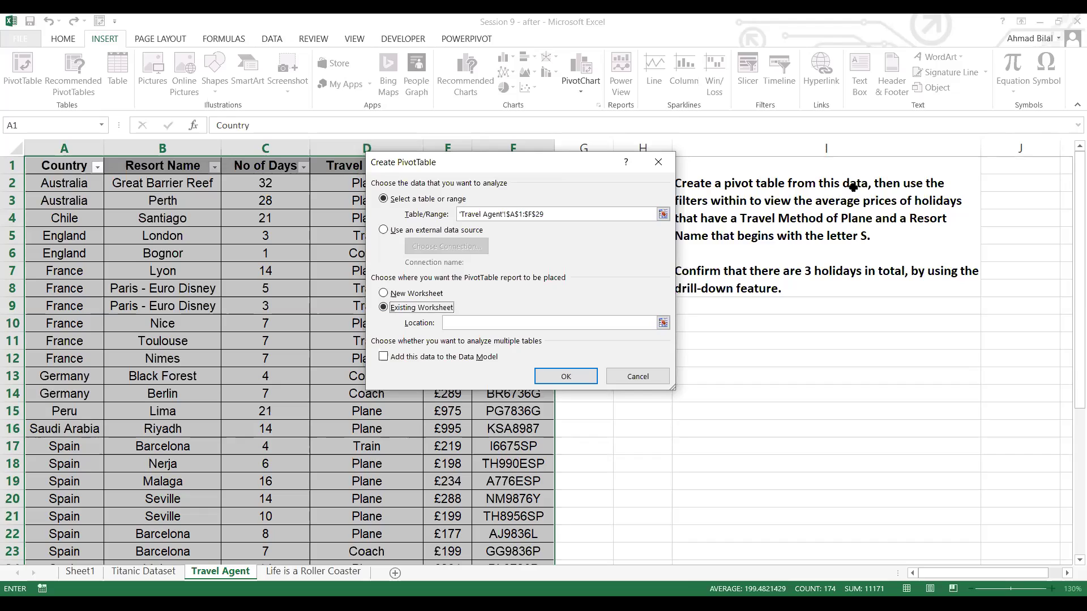
{"action": "left_click", "coordinate": [627, 318]}
{"action": "left_click", "coordinate": [662, 324]}
{"action": "left_click", "coordinate": [759, 338]}
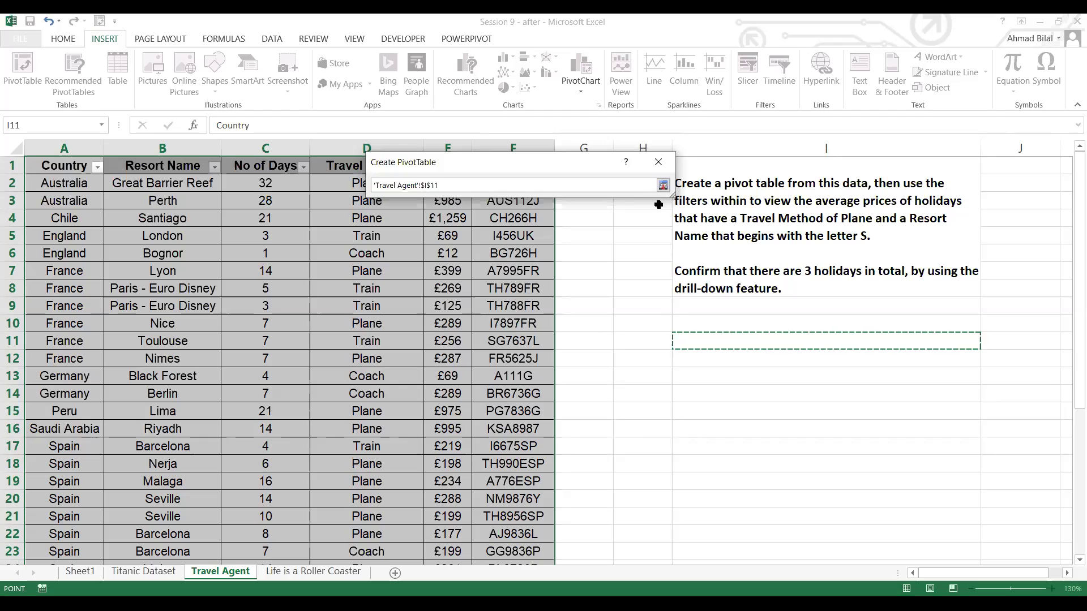
{"action": "left_click", "coordinate": [663, 188]}
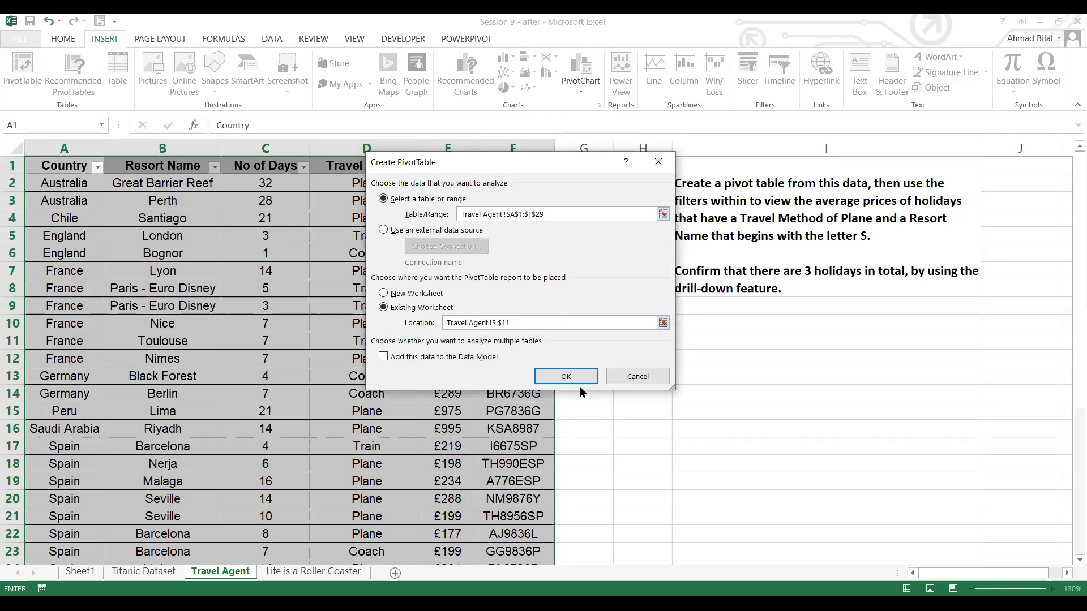
{"action": "left_click", "coordinate": [567, 376]}
Look over the empty pivot table area and reread the exercise instructions above it.
{"action": "key", "text": "Right"}
{"action": "key", "text": "Right"}
{"action": "key", "text": "Right"}
{"action": "key", "text": "Right"}
{"action": "key", "text": "Right"}
{"action": "key", "text": "Left"}
{"action": "key", "text": "Left"}
{"action": "key", "text": "Left"}
{"action": "key", "text": "Left"}
{"action": "key", "text": "Left"}
{"action": "key", "text": "Left"}
{"action": "key", "text": "Down"}
{"action": "key", "text": "Down"}
{"action": "key", "text": "Right"}
{"action": "key", "text": "Down"}
{"action": "key", "text": "Down"}
{"action": "key", "text": "Down"}
{"action": "key", "text": "Down"}
{"action": "key", "text": "Down"}
{"action": "key", "text": "Down"}
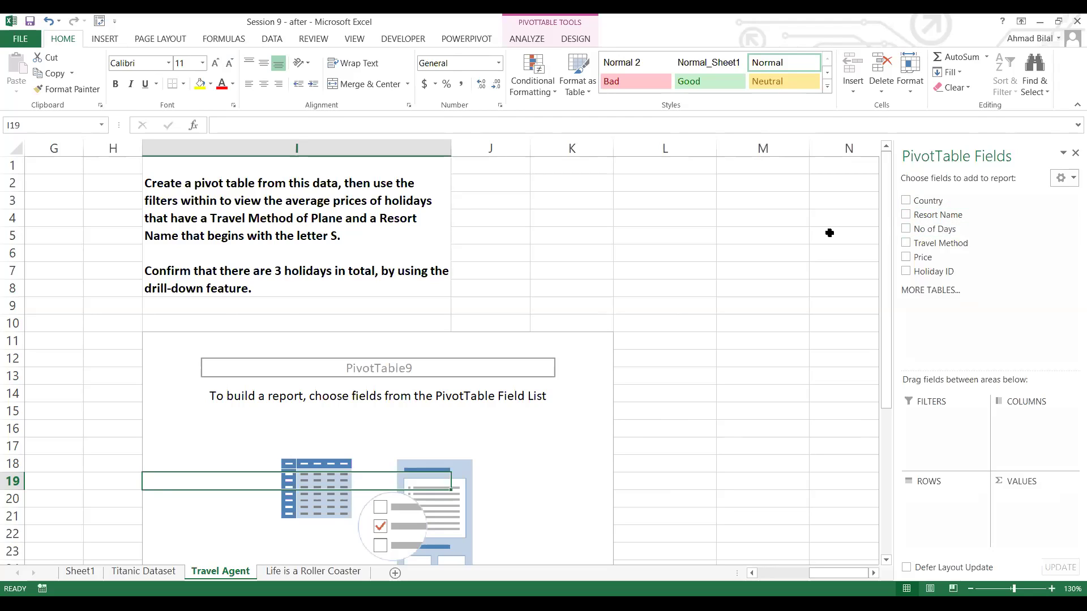
{"action": "left_click", "coordinate": [345, 213]}
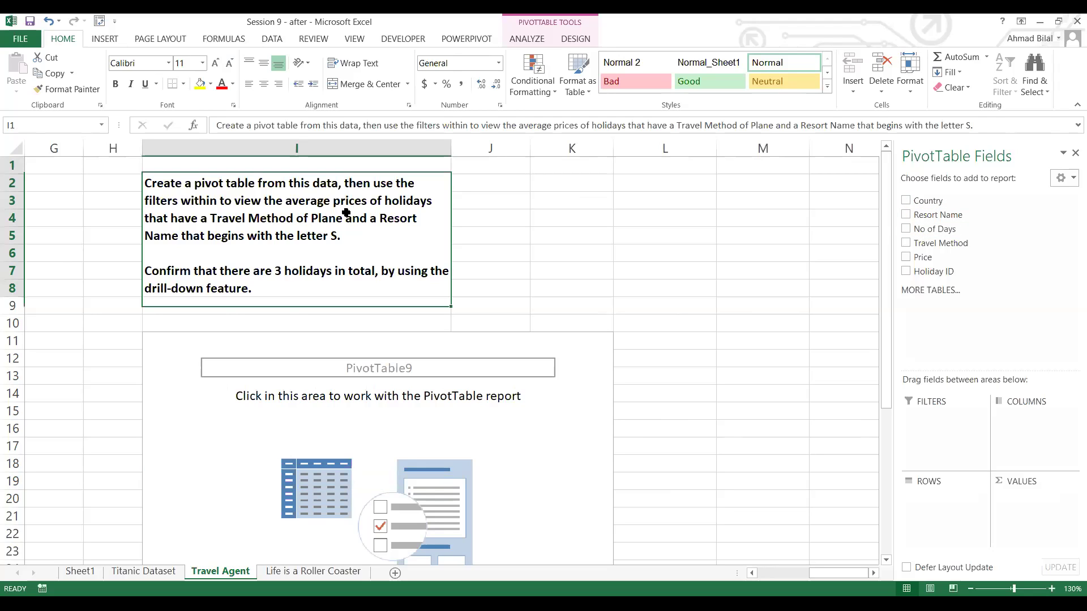
Add Price to the pivot table values summarized by Average, and widen column I to show the full instructions.
{"action": "left_click", "coordinate": [396, 361]}
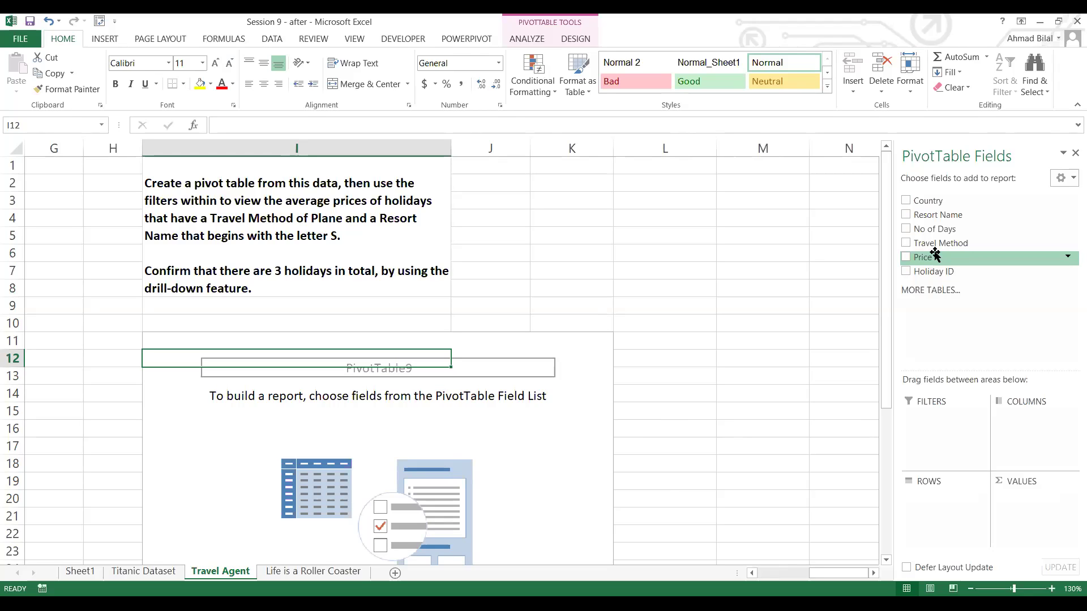
{"action": "left_click_drag", "start_coordinate": [935, 255], "coordinate": [1045, 508]}
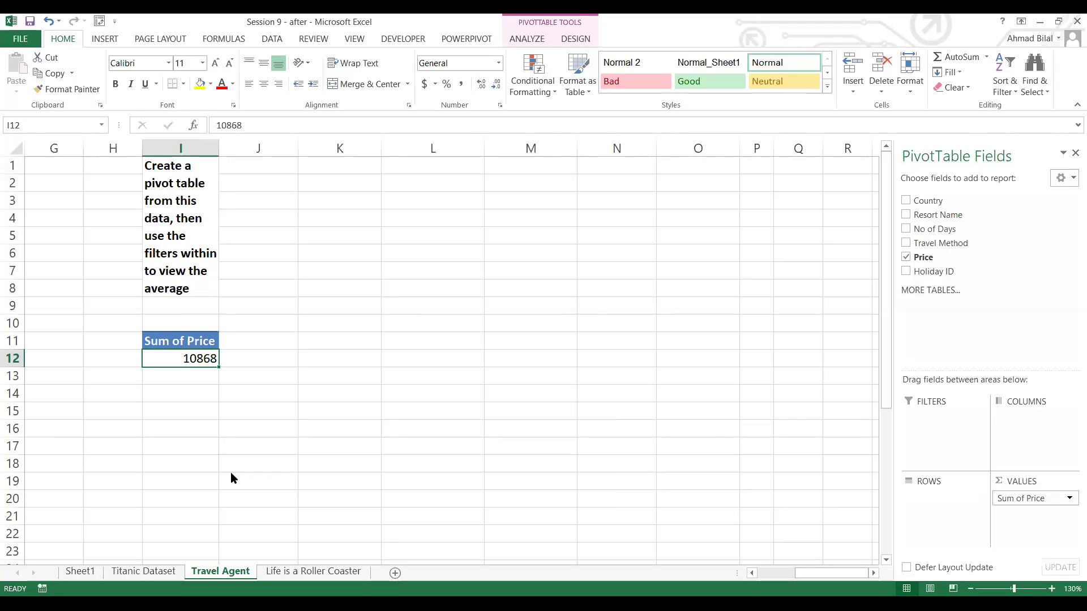
{"action": "right_click", "coordinate": [156, 361]}
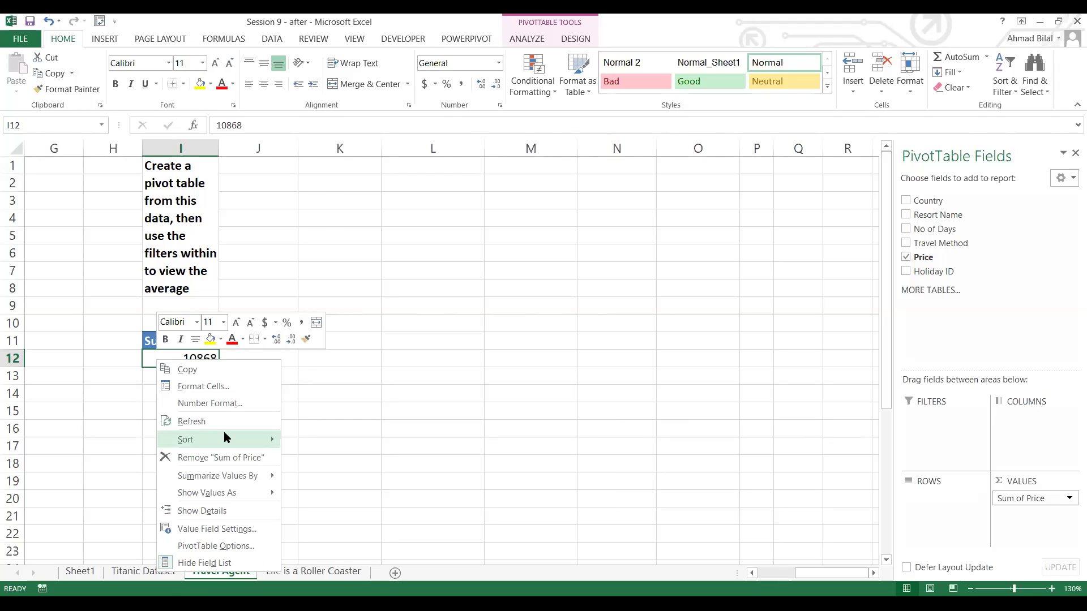
{"action": "mouse_move", "coordinate": [249, 476]}
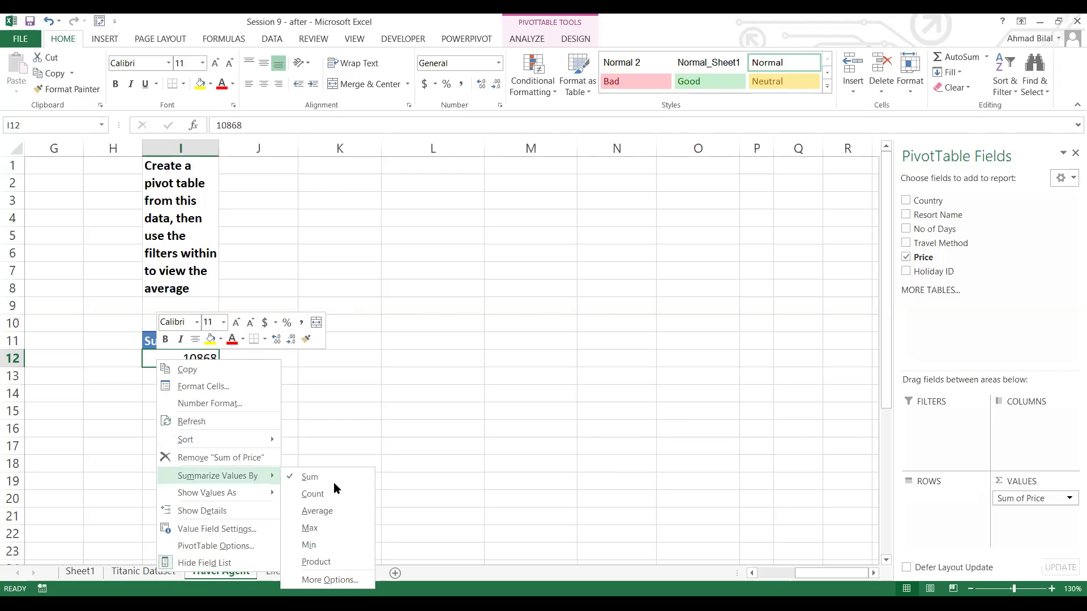
{"action": "left_click", "coordinate": [345, 510]}
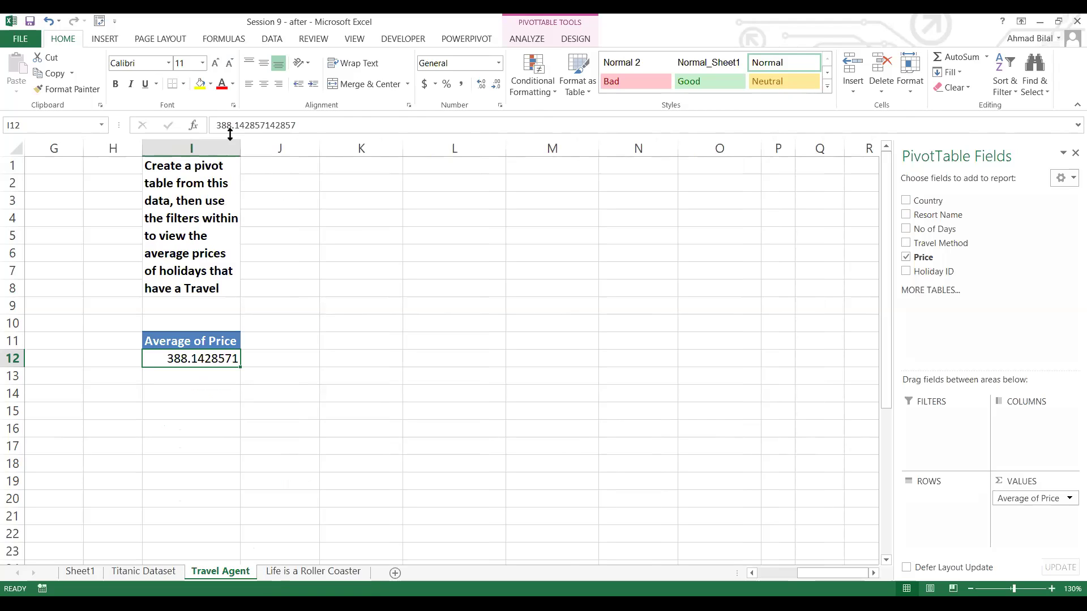
{"action": "double_click", "coordinate": [242, 145]}
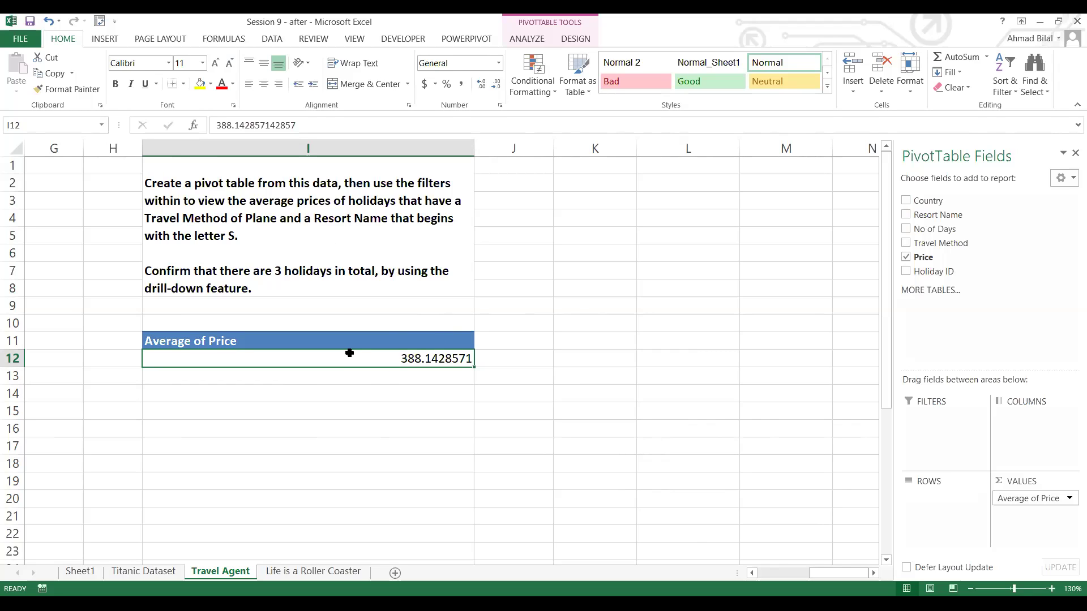
{"action": "mouse_move", "coordinate": [349, 353]}
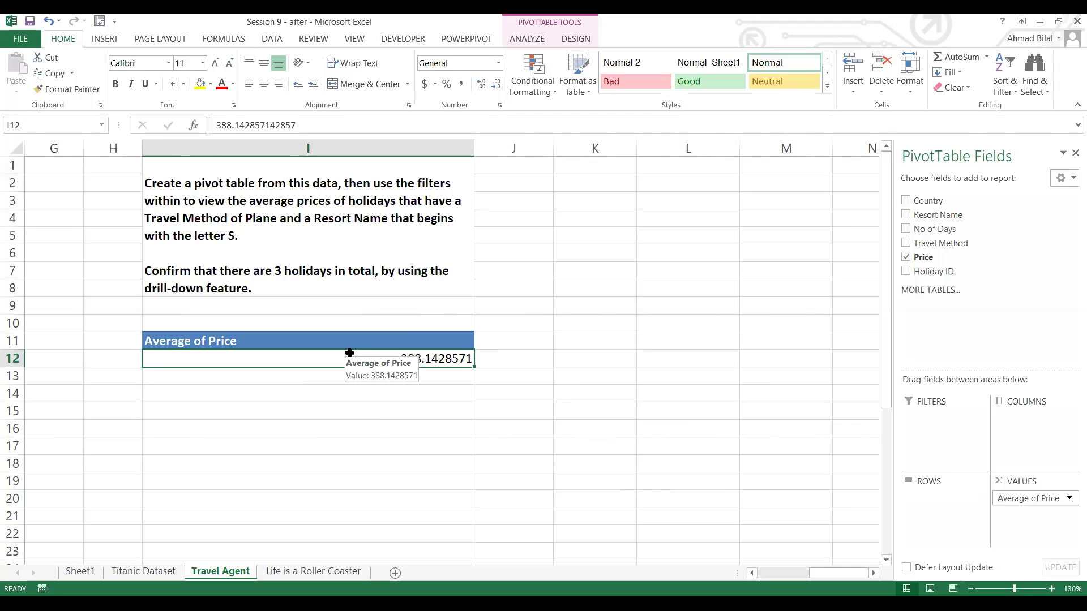
Go back to the holiday data and check the Price column behind the pivot table's average.
{"action": "key", "text": "Left"}
{"action": "key", "text": "Home"}
{"action": "key", "text": "Up"}
{"action": "key", "text": "Up"}
{"action": "key", "text": "Up"}
{"action": "key", "text": "Up"}
{"action": "key", "text": "Up"}
{"action": "key", "text": "Right"}
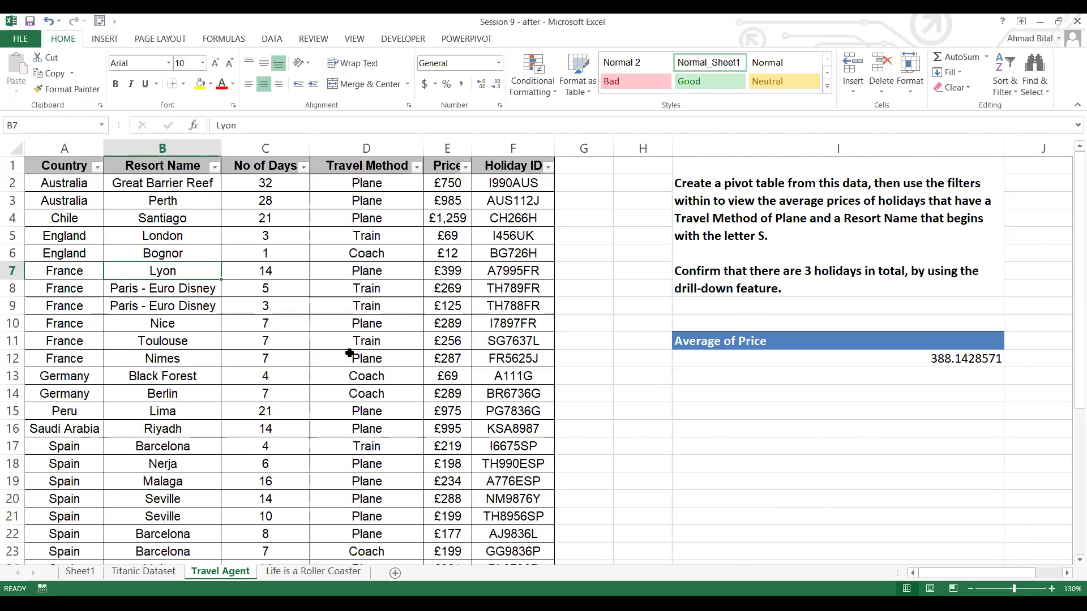
{"action": "left_click", "coordinate": [467, 187]}
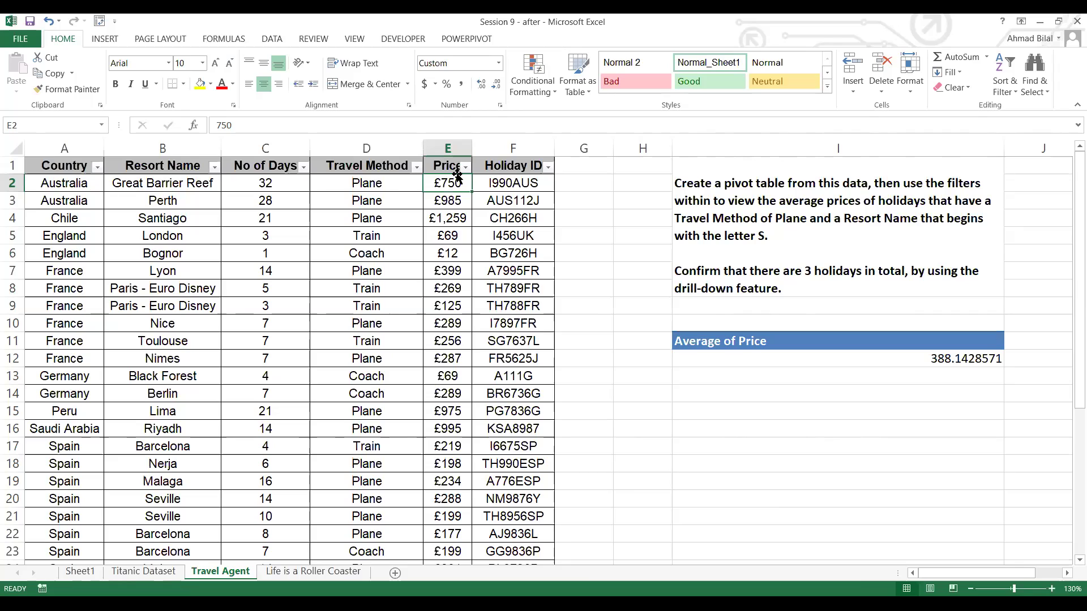
Add Travel Method and then Resort Name to the pivot table rows, and widen column I to fit the instructions.
{"action": "left_click", "coordinate": [926, 367]}
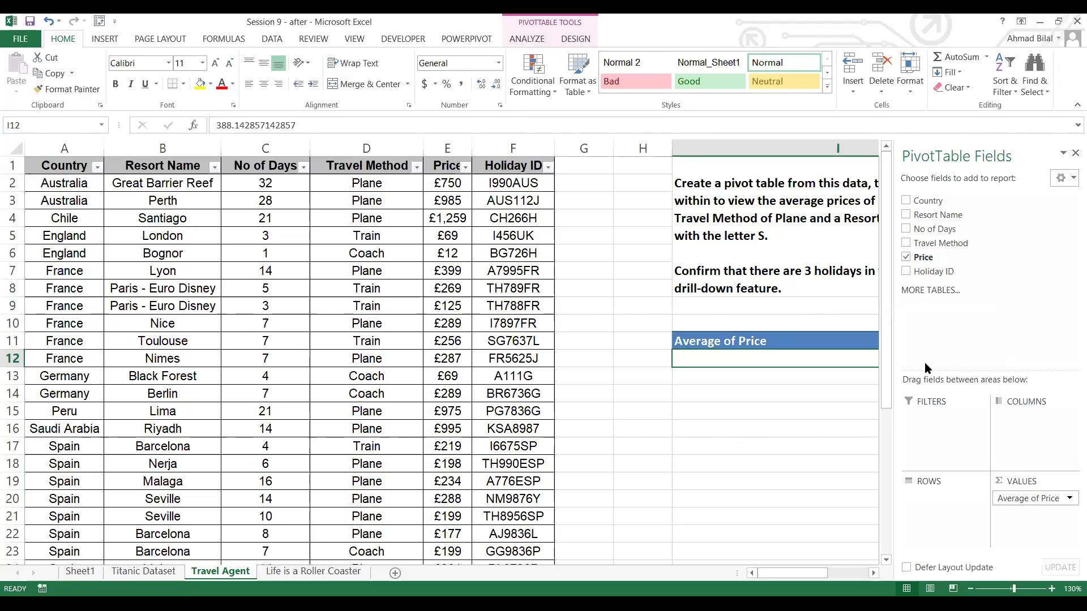
{"action": "left_click_drag", "start_coordinate": [798, 578], "coordinate": [819, 579]}
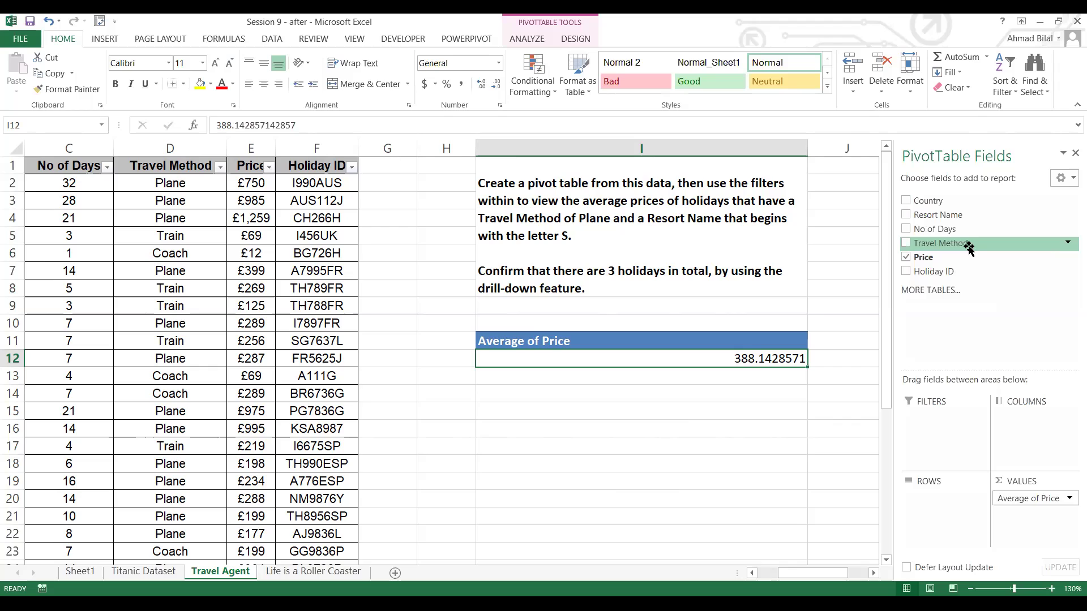
{"action": "left_click", "coordinate": [906, 243]}
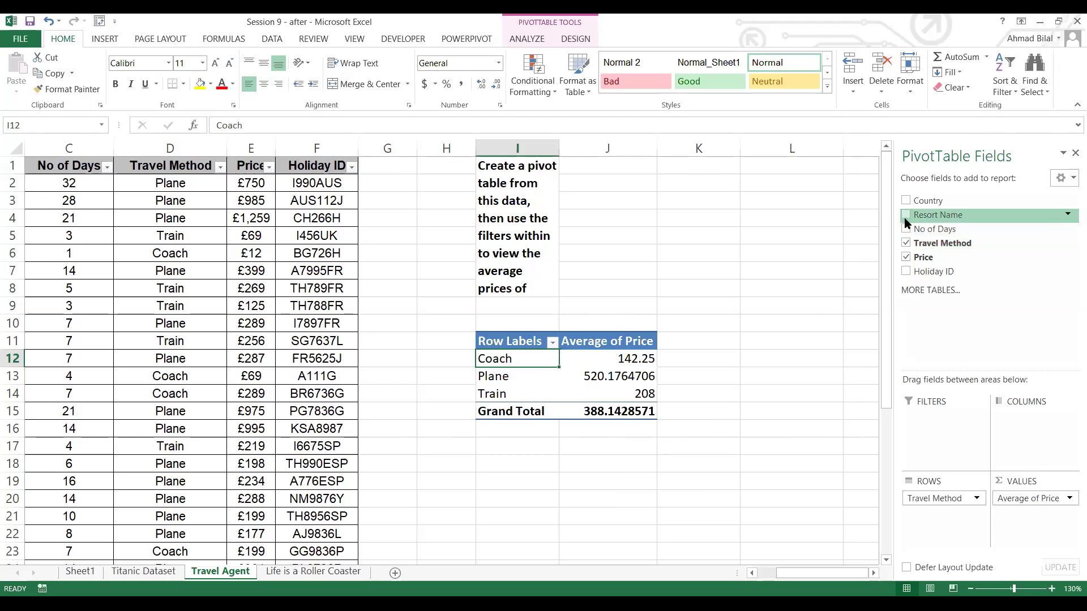
{"action": "left_click", "coordinate": [906, 216]}
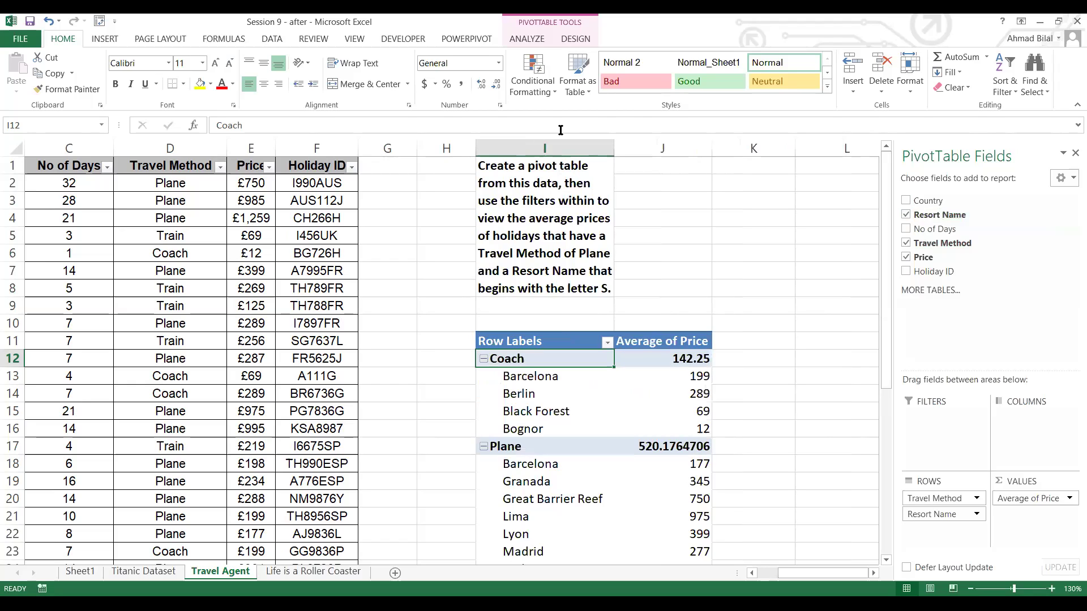
{"action": "left_click_drag", "start_coordinate": [612, 142], "coordinate": [772, 157]}
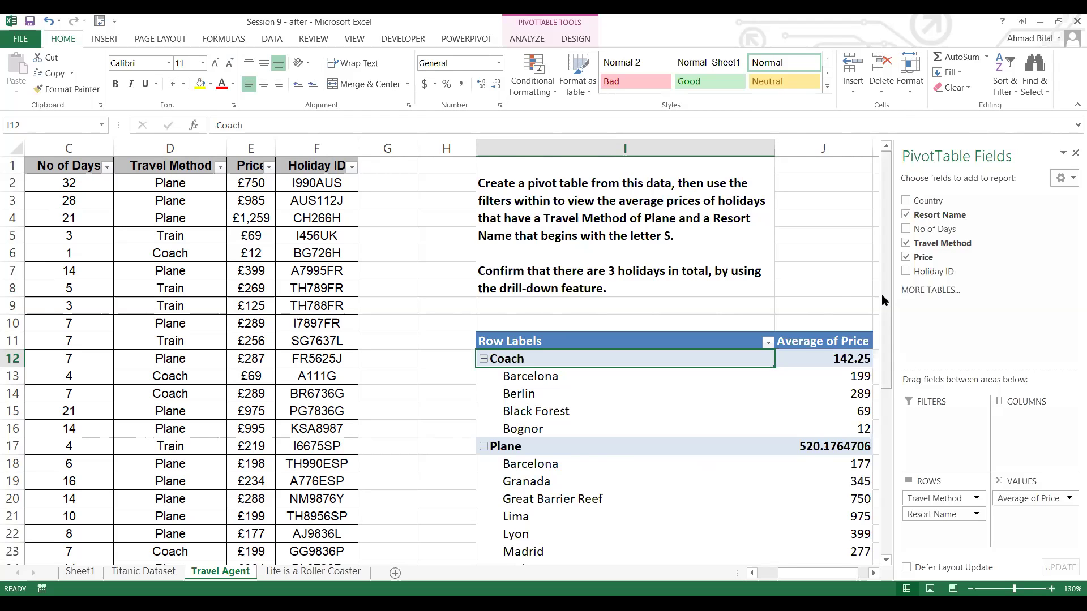
Move Travel Method from the pivot table rows to the report filters and dismiss the merged-cell warning.
{"action": "scroll", "coordinate": [892, 339], "scroll_direction": "down", "scroll_amount": 2}
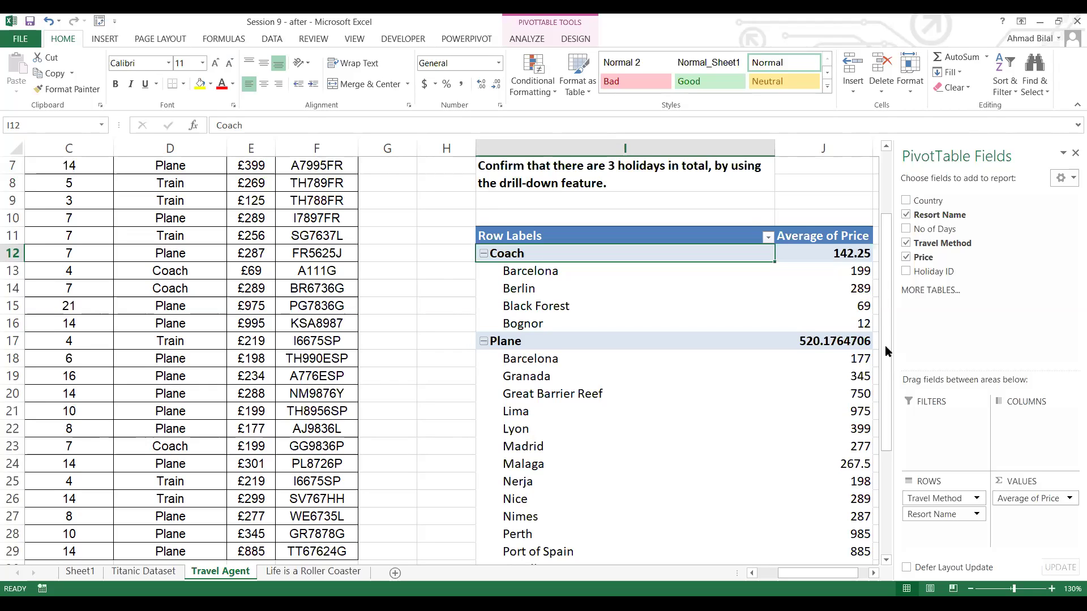
{"action": "scroll", "coordinate": [882, 309], "scroll_direction": "up", "scroll_amount": 1}
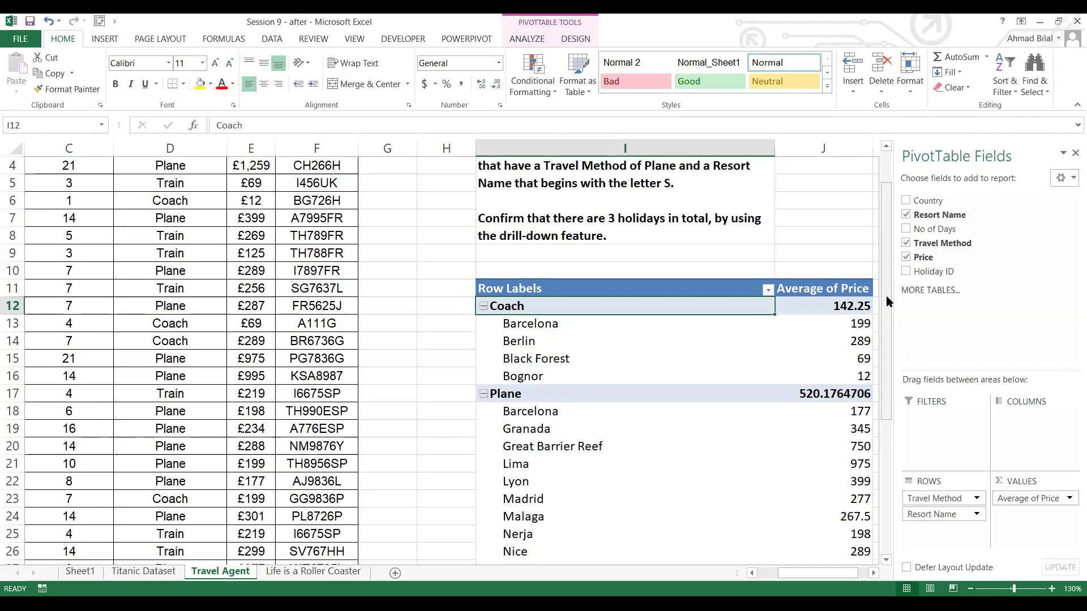
{"action": "scroll", "coordinate": [884, 274], "scroll_direction": "up", "scroll_amount": 1}
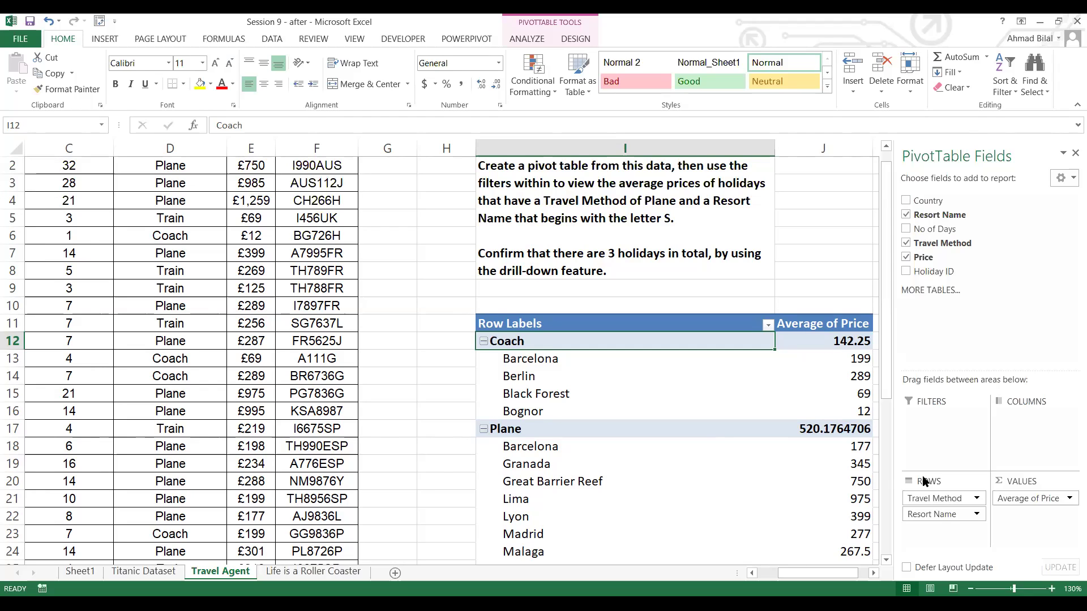
{"action": "left_click_drag", "start_coordinate": [935, 498], "coordinate": [936, 443]}
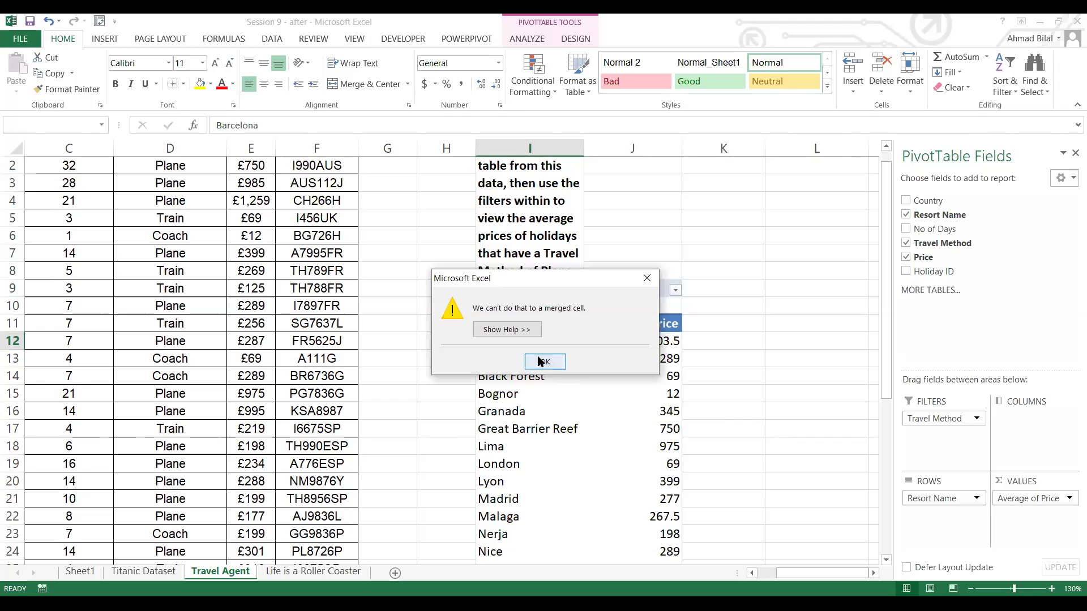
{"action": "left_click", "coordinate": [544, 362]}
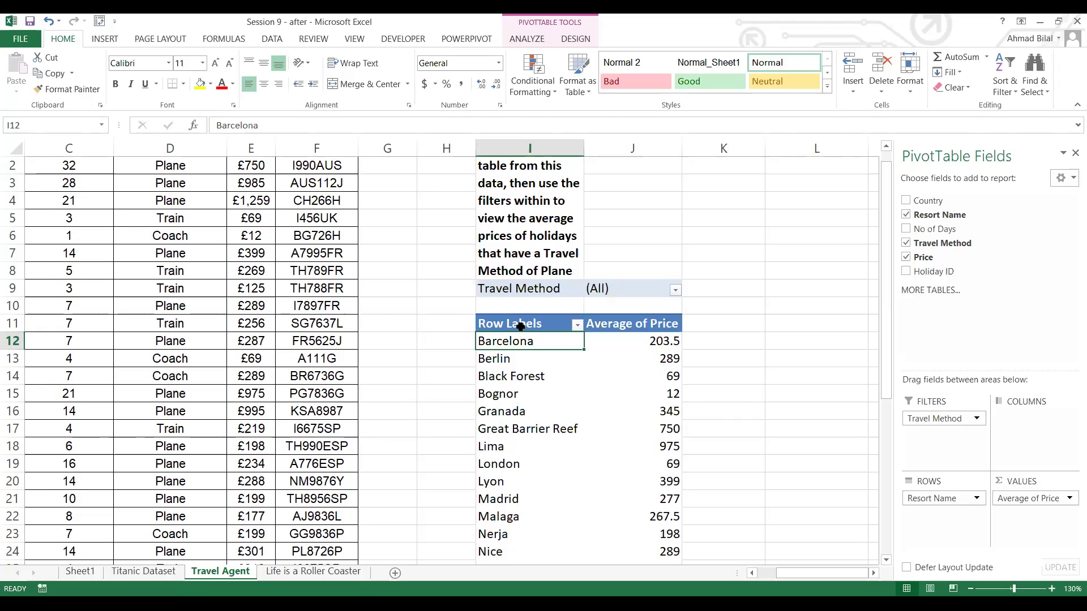
Cut the whole pivot table, including its Travel Method filter, and paste it four rows lower, starting at cell I13.
{"action": "left_click", "coordinate": [517, 323]}
{"action": "key", "text": "Up"}
{"action": "key", "text": "Up"}
{"action": "key", "text": "shift+Right"}
{"action": "key", "text": "shift+Down"}
{"action": "key", "text": "shift+Down"}
{"action": "key", "text": "shift+Down"}
{"action": "key", "text": "shift+Down"}
{"action": "key", "text": "shift+Down"}
{"action": "key", "text": "shift+Down"}
{"action": "key", "text": "shift+Down"}
{"action": "key", "text": "shift+Down"}
{"action": "key", "text": "shift+Down"}
{"action": "key", "text": "shift+Down"}
{"action": "key", "text": "shift+Down"}
{"action": "key", "text": "shift+Down"}
{"action": "key", "text": "shift+Down"}
{"action": "key", "text": "shift+Down"}
{"action": "key", "text": "shift+Down"}
{"action": "key", "text": "shift+Down"}
{"action": "key", "text": "shift+Down"}
{"action": "key", "text": "shift+Down"}
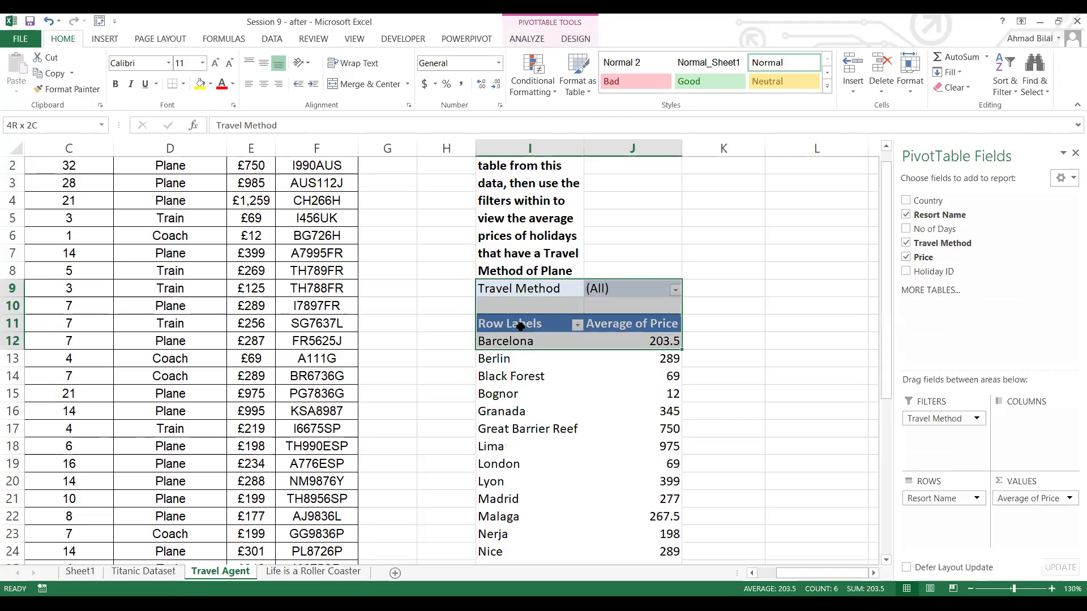
{"action": "key", "text": "shift+Down"}
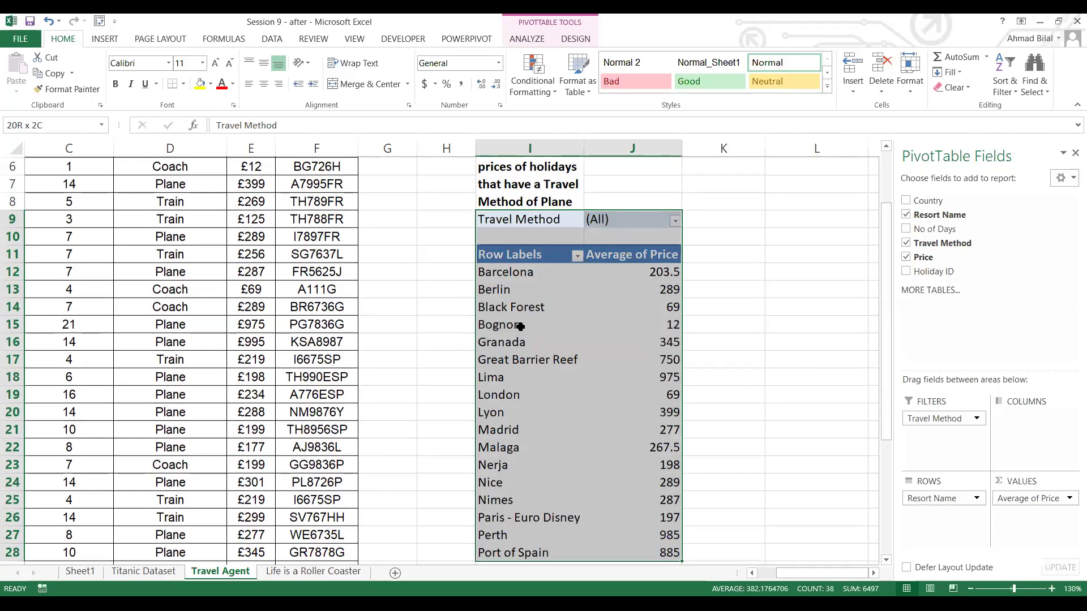
{"action": "key", "text": "ctrl+x"}
{"action": "key", "text": "Down"}
{"action": "key", "text": "Down"}
{"action": "key", "text": "Down"}
{"action": "key", "text": "Down"}
{"action": "key", "text": "Return"}
{"action": "key", "text": "Down"}
{"action": "key", "text": "Down"}
{"action": "key", "text": "Down"}
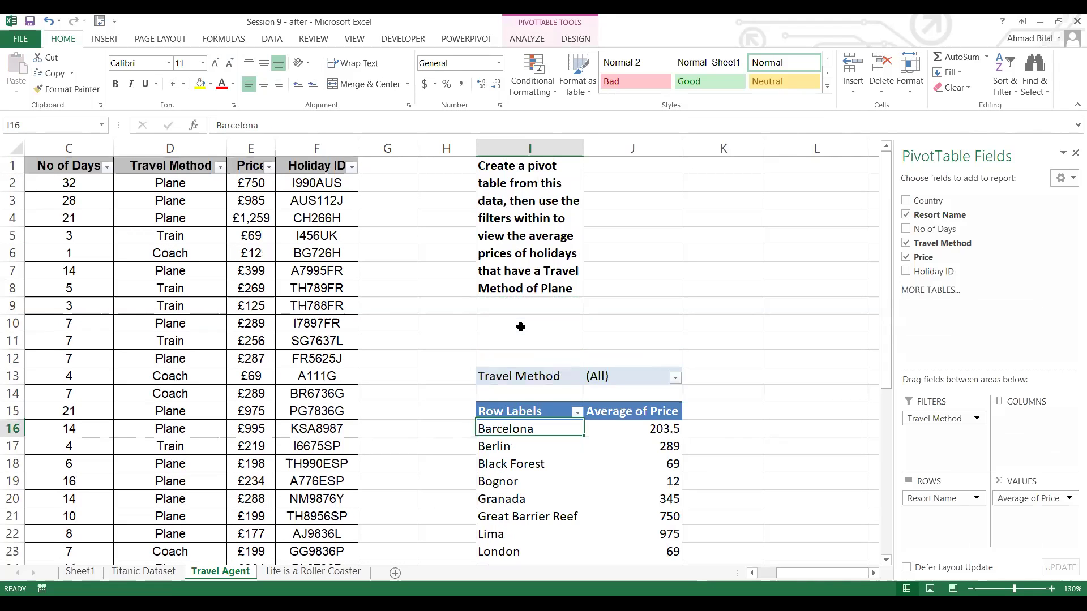
{"action": "key", "text": "Down"}
{"action": "key", "text": "Down"}
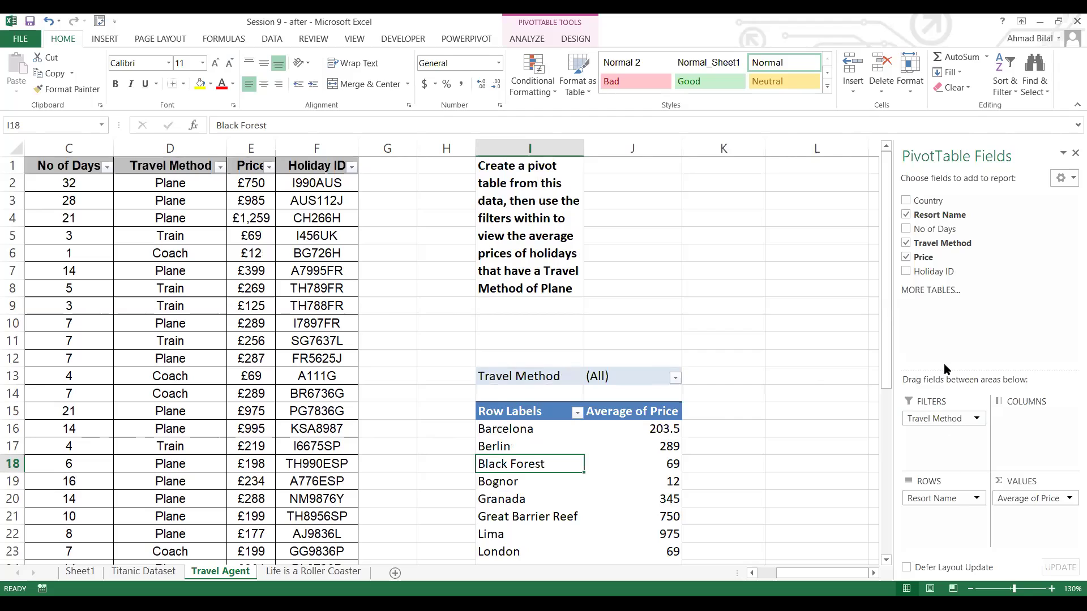
Move Resort Name from the rows to the report filters and widen column I to show the full instructions.
{"action": "left_click_drag", "start_coordinate": [955, 498], "coordinate": [957, 455]}
{"action": "left_click", "coordinate": [546, 242]}
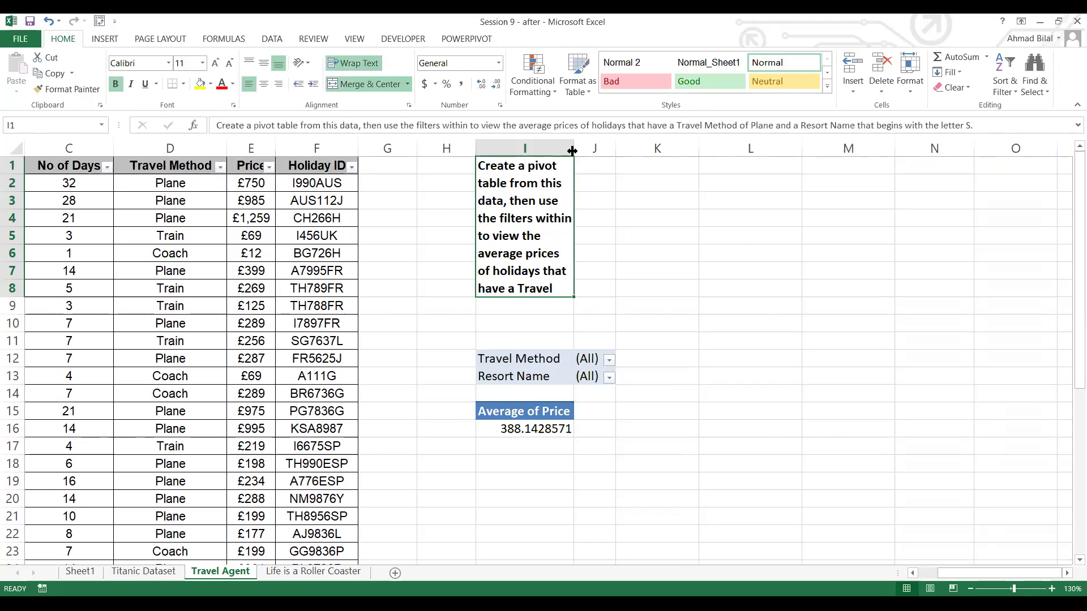
{"action": "left_click_drag", "start_coordinate": [572, 150], "coordinate": [693, 151]}
{"action": "left_click", "coordinate": [590, 362]}
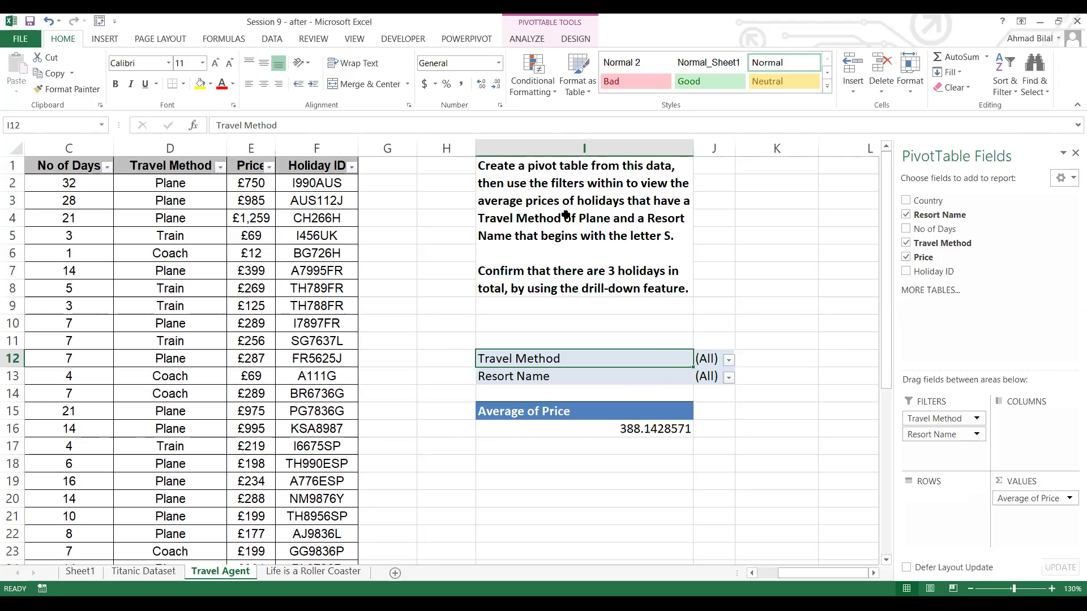
Filter Travel Method to Plane and widen column I again to fit the exercise instructions.
{"action": "left_click", "coordinate": [729, 361]}
{"action": "left_click", "coordinate": [592, 417]}
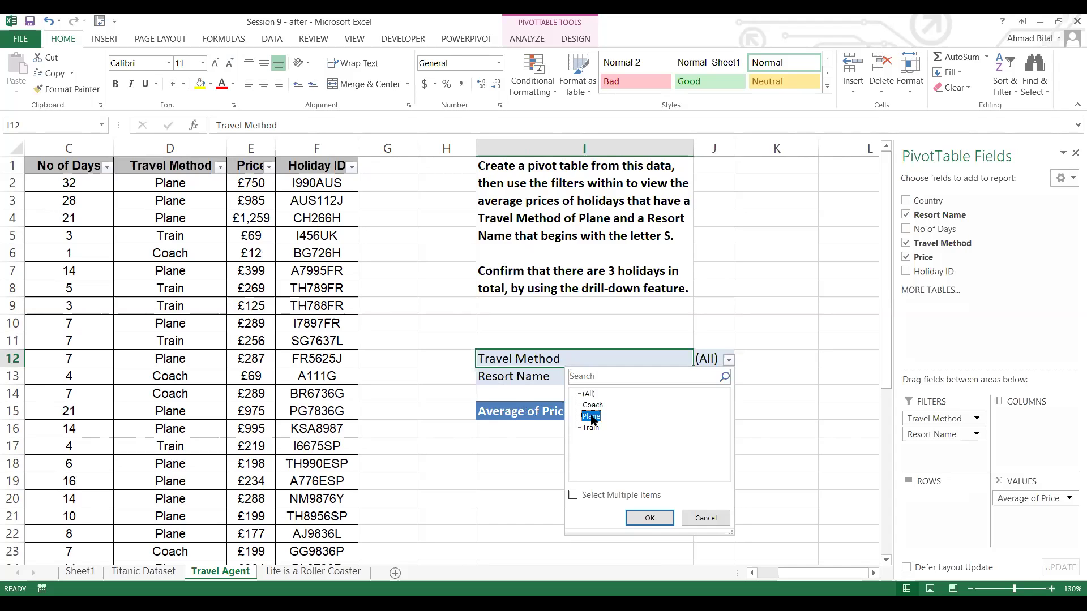
{"action": "left_click", "coordinate": [655, 522]}
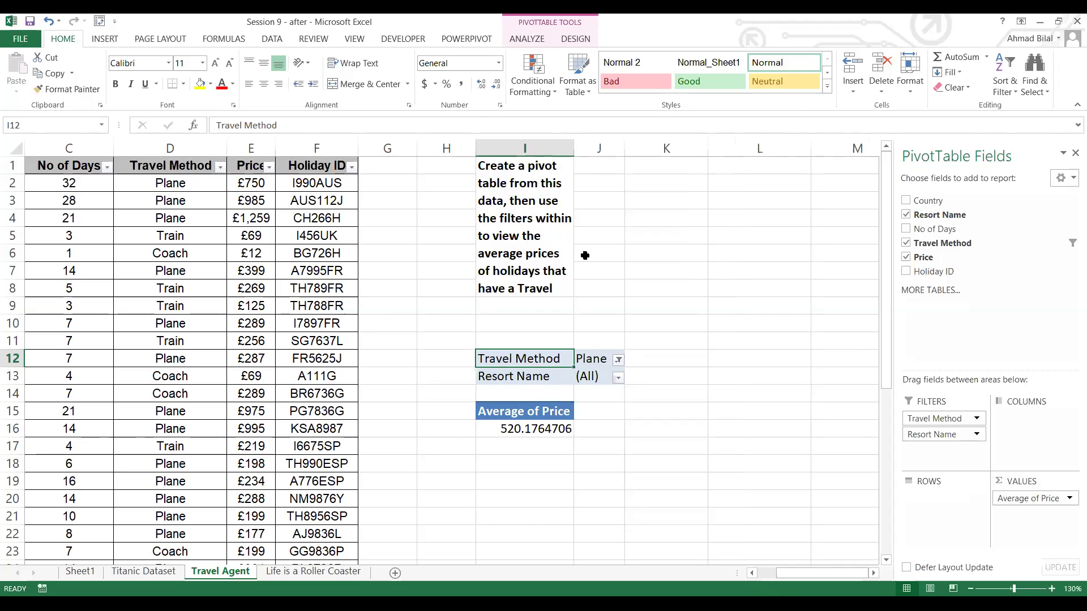
{"action": "left_click_drag", "start_coordinate": [576, 139], "coordinate": [770, 140]}
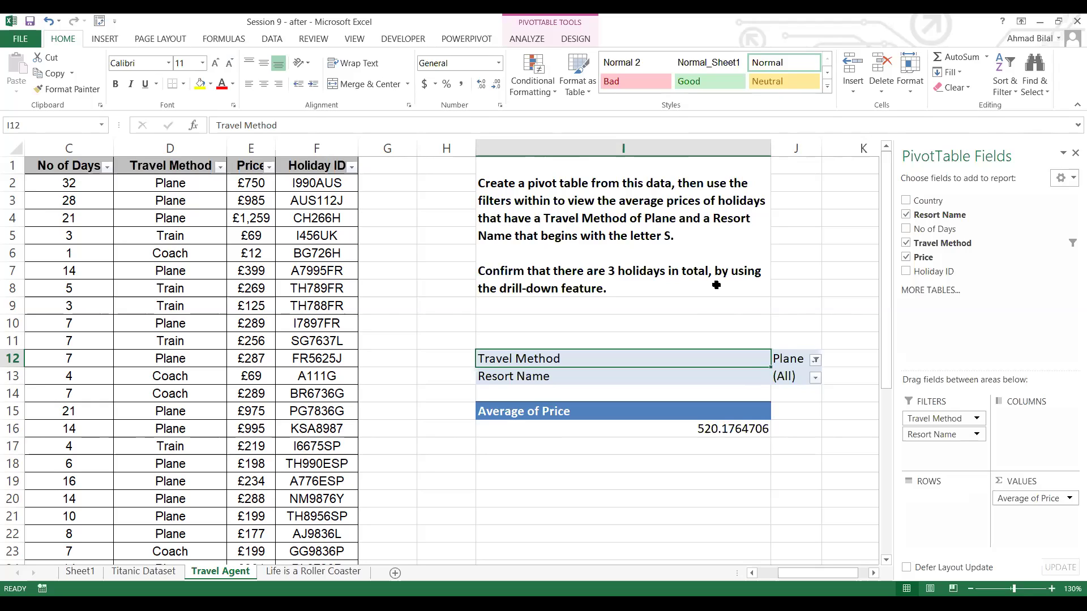
Allow multiple items in the Resort Name filter and clear the selection of all resorts.
{"action": "left_click", "coordinate": [814, 378]}
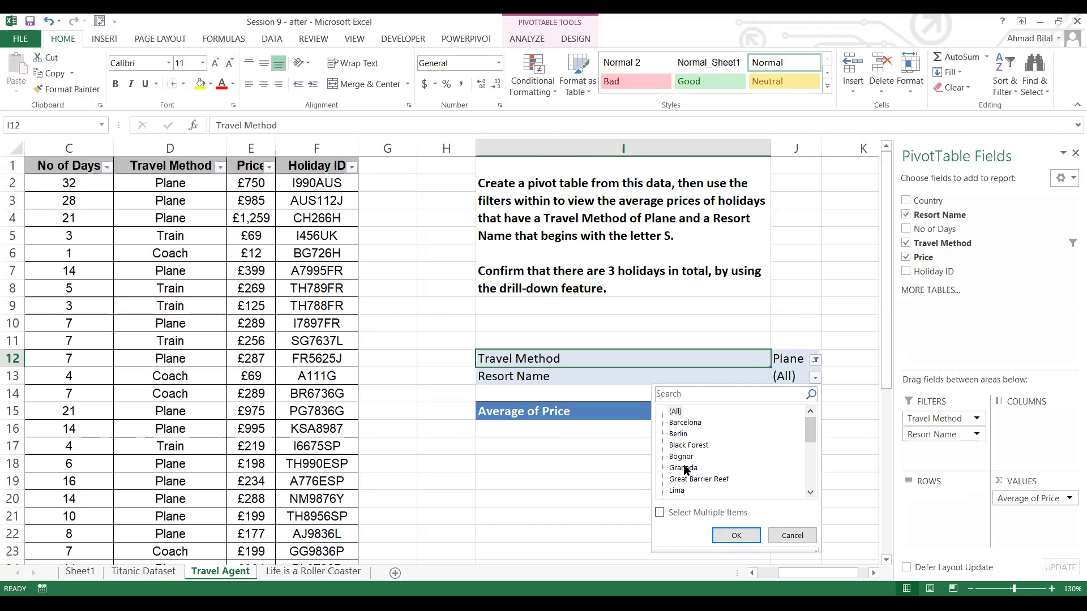
{"action": "left_click", "coordinate": [659, 512]}
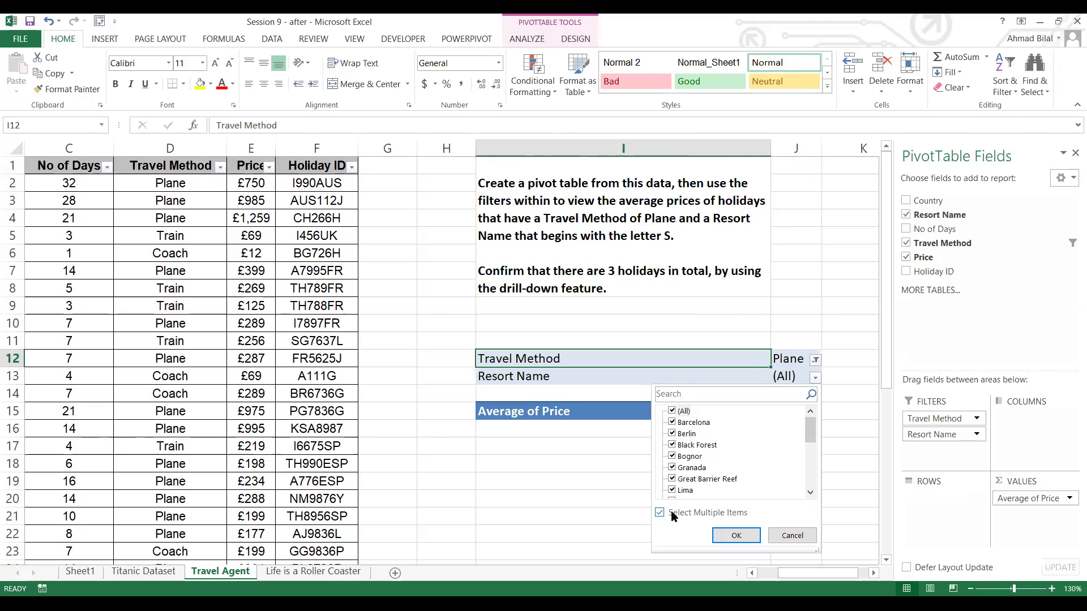
{"action": "left_click", "coordinate": [660, 514]}
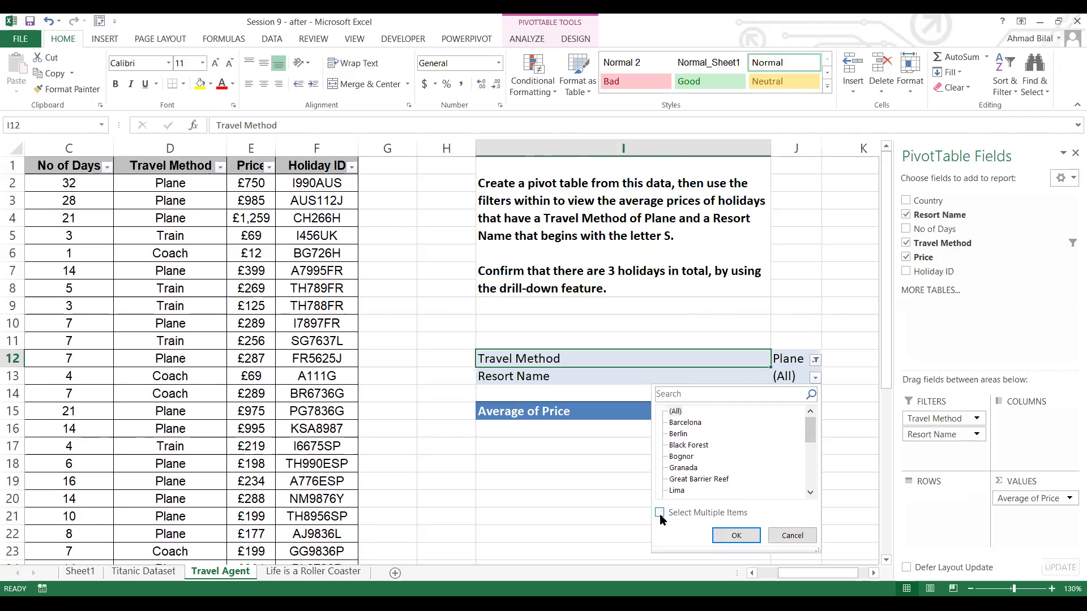
{"action": "left_click", "coordinate": [677, 445]}
{"action": "left_click", "coordinate": [679, 479]}
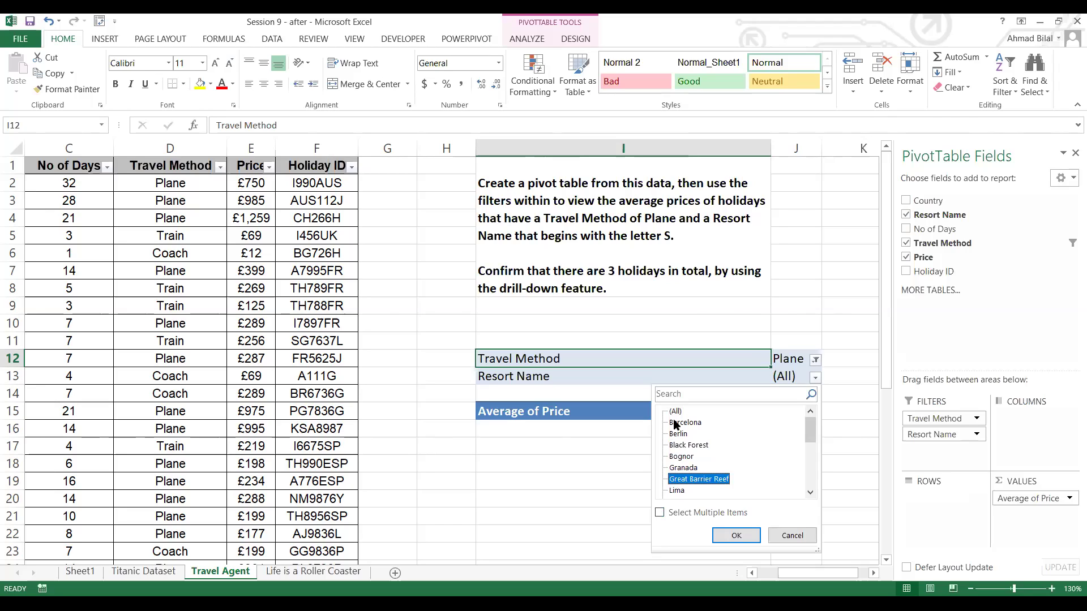
{"action": "left_click", "coordinate": [660, 513]}
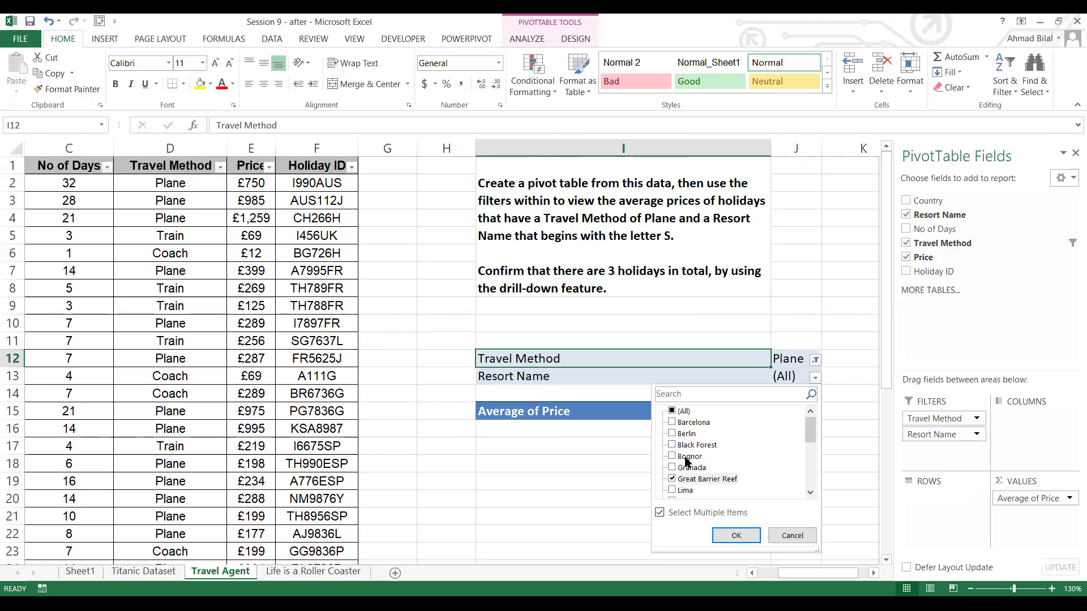
{"action": "left_click", "coordinate": [672, 413]}
{"action": "left_click", "coordinate": [673, 411]}
Filter Resort Name to Santiago and Seville, and widen column I to fit the instructions.
{"action": "left_click_drag", "start_coordinate": [808, 428], "coordinate": [813, 494]}
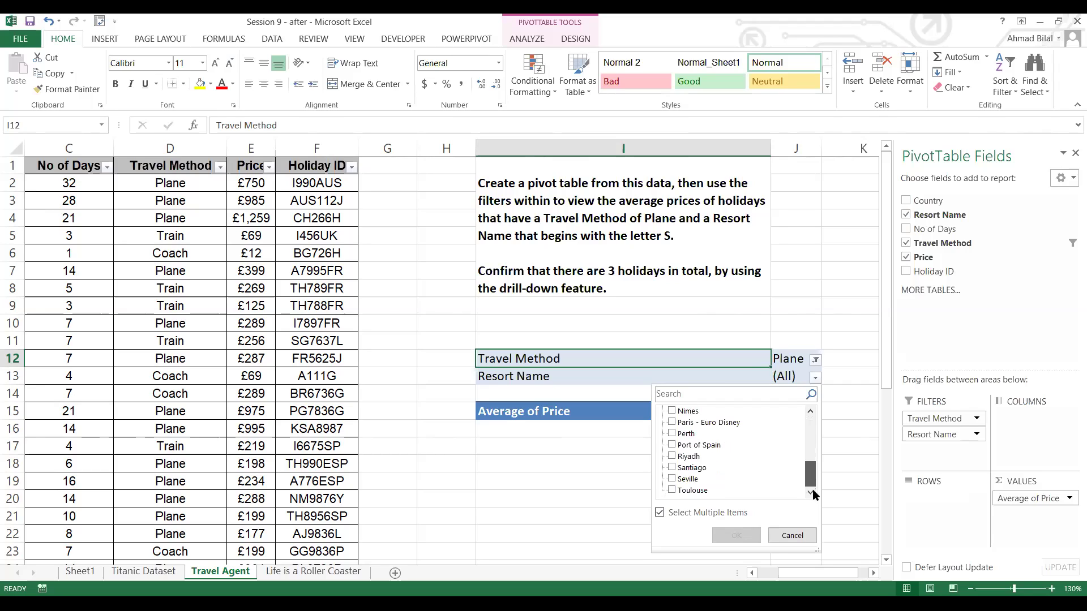
{"action": "left_click", "coordinate": [671, 468]}
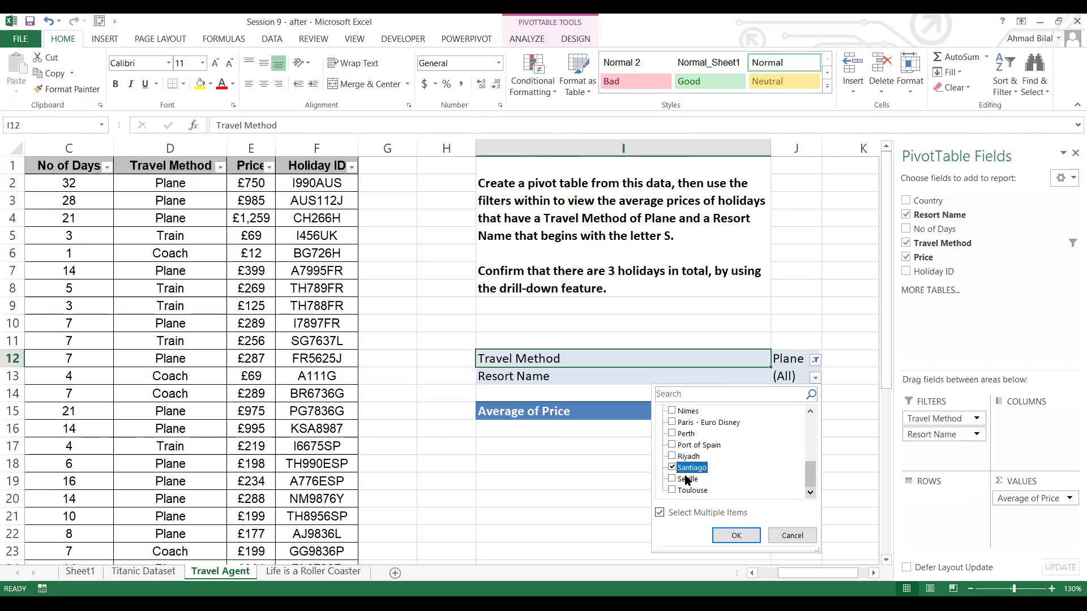
{"action": "left_click", "coordinate": [672, 481]}
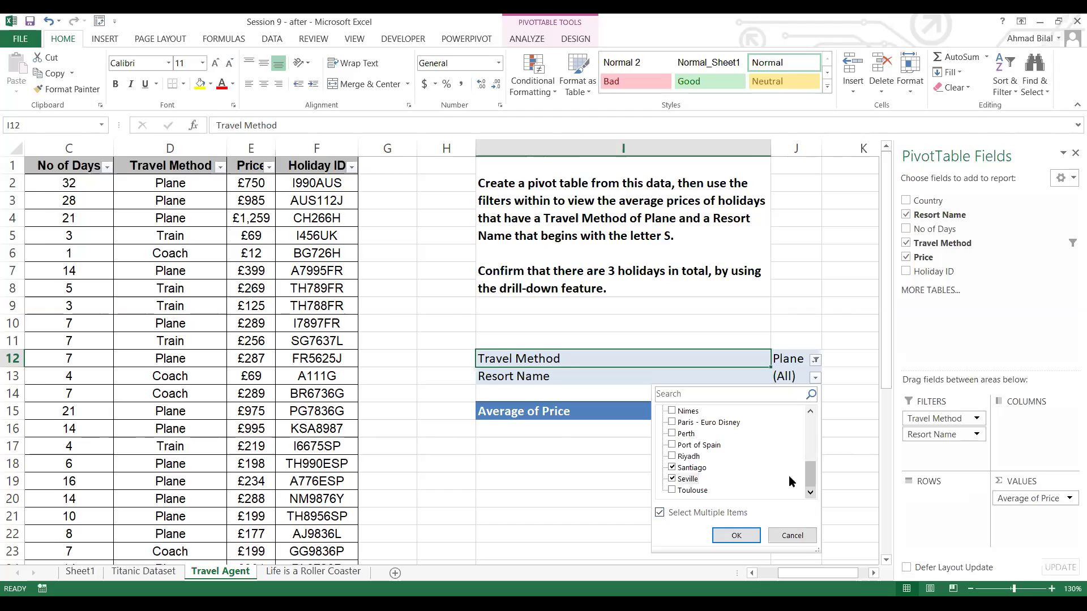
{"action": "left_click", "coordinate": [734, 537]}
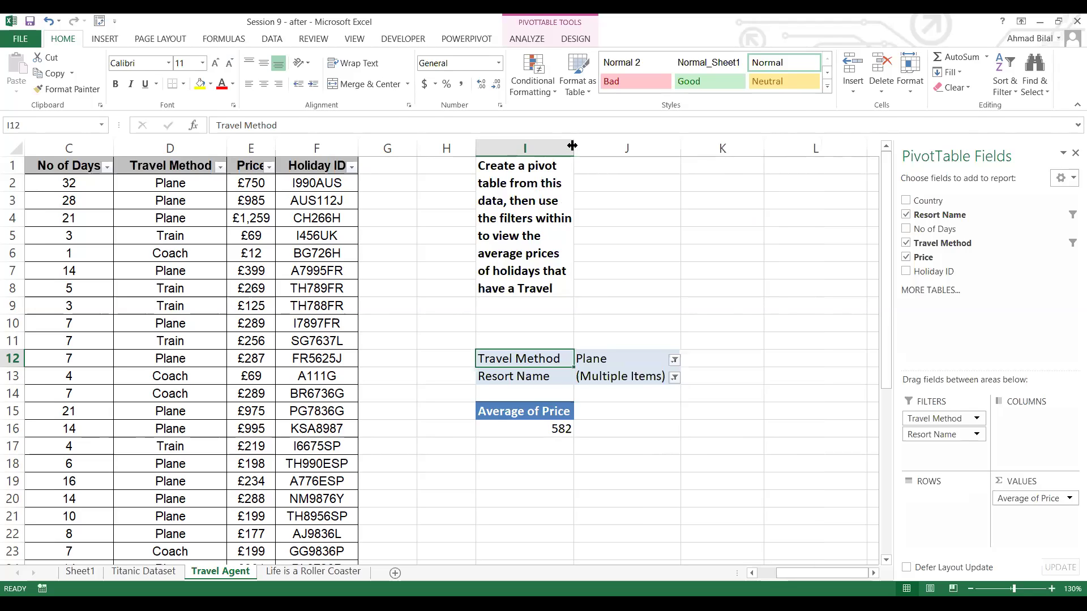
{"action": "left_click_drag", "start_coordinate": [572, 145], "coordinate": [706, 146]}
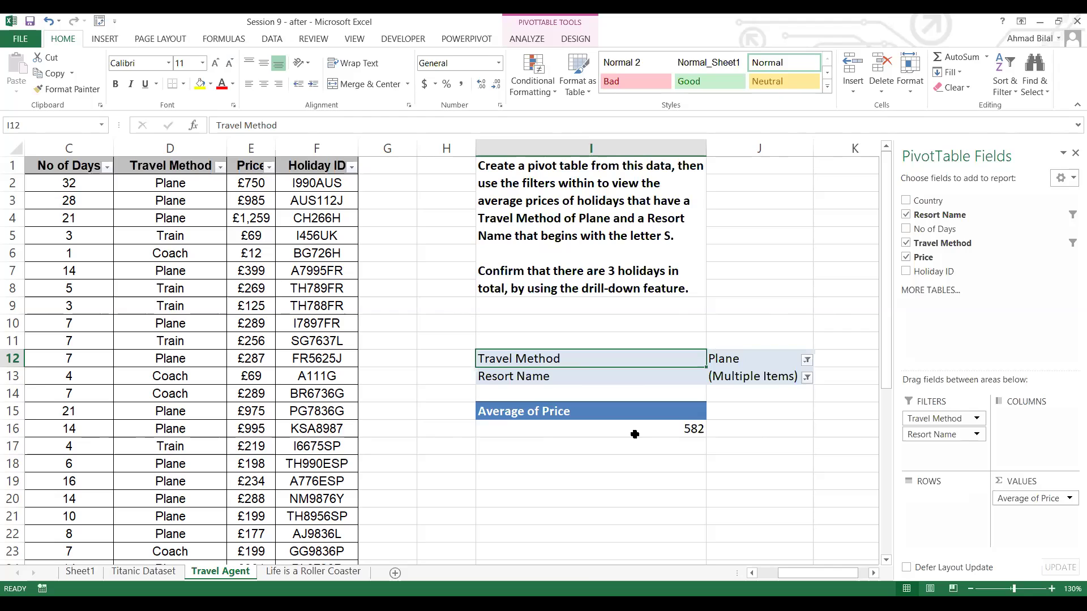
Check the filtered average price cell and reread the drill-down instruction above the pivot table.
{"action": "left_click", "coordinate": [646, 430]}
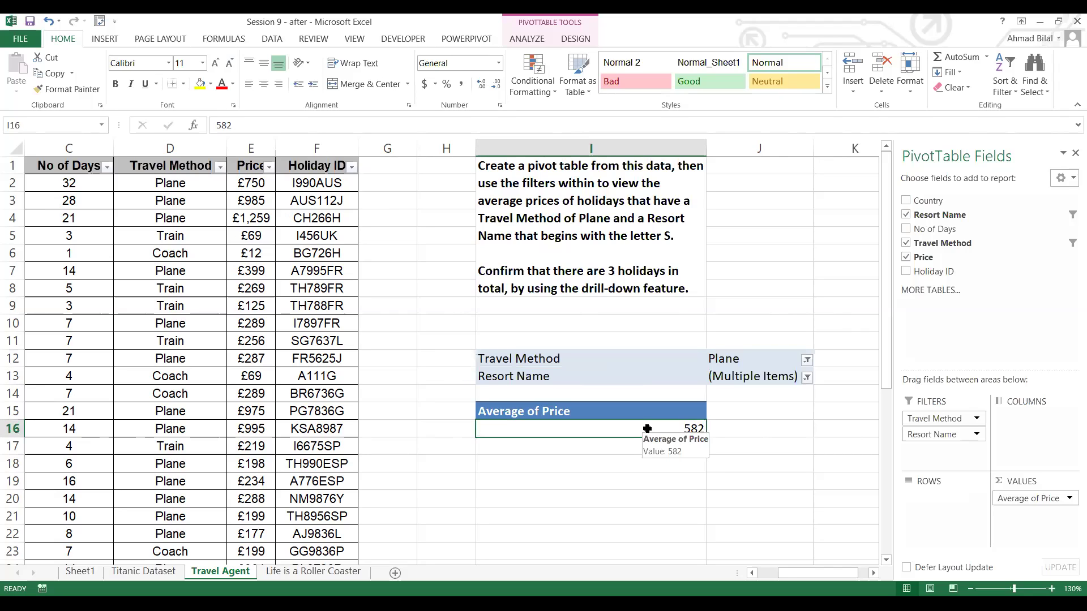
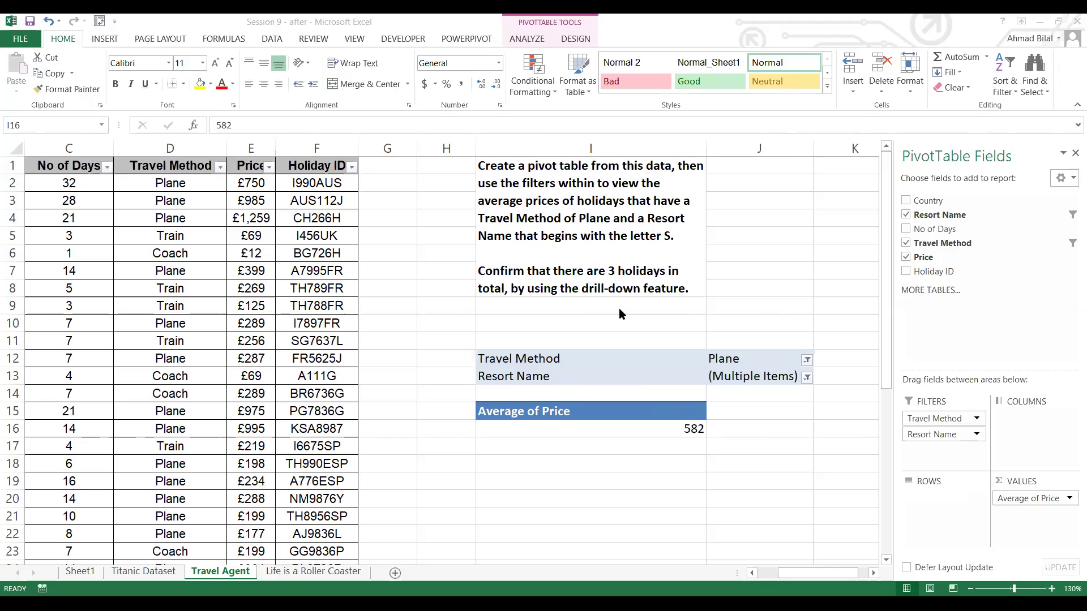
{"action": "left_click", "coordinate": [588, 276]}
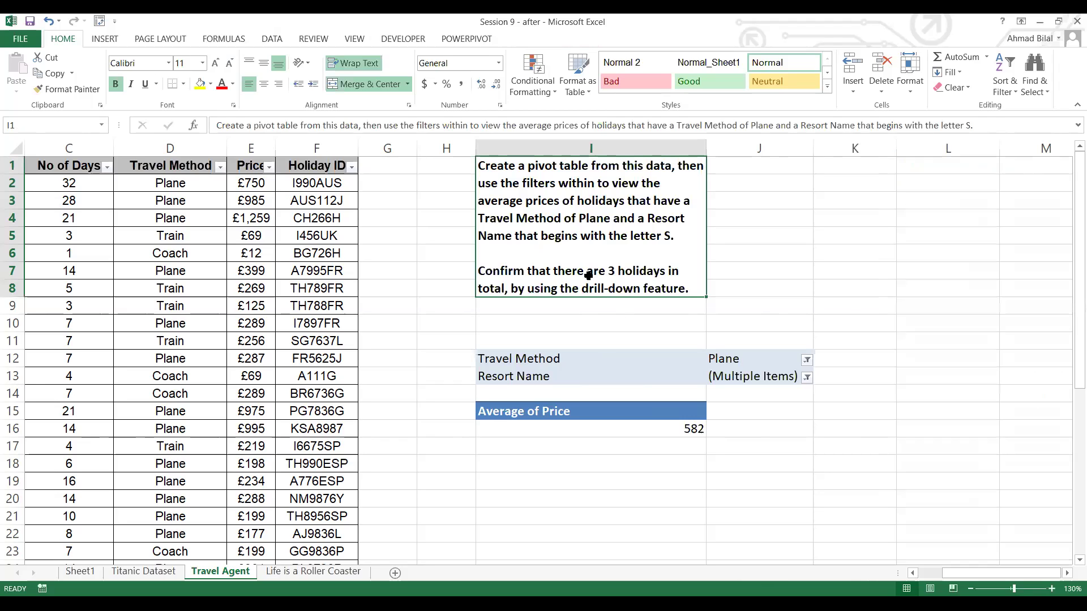
{"action": "left_click", "coordinate": [658, 341]}
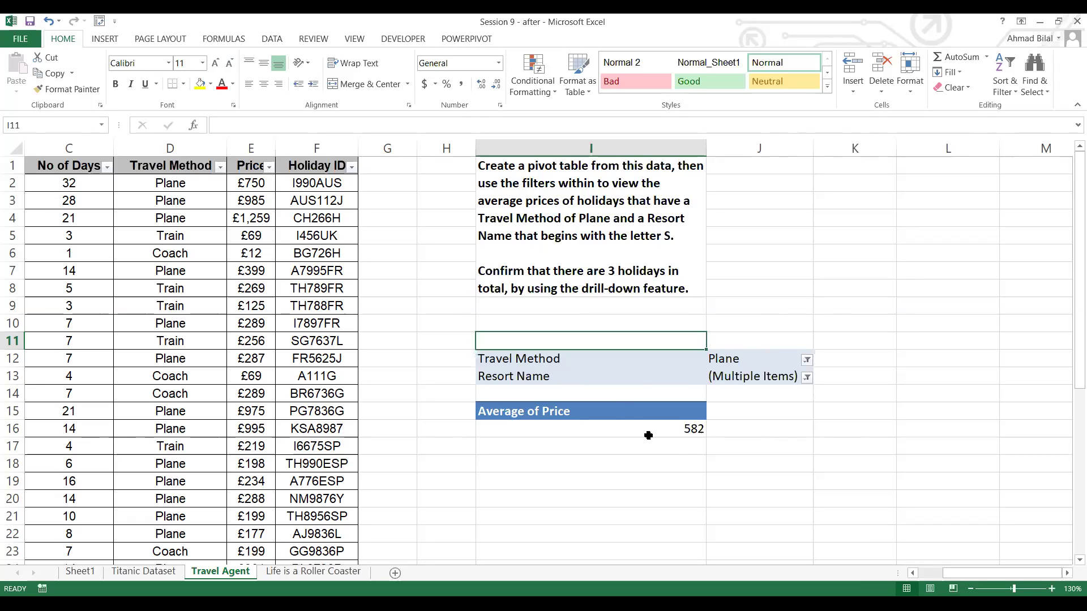
{"action": "mouse_move", "coordinate": [662, 434]}
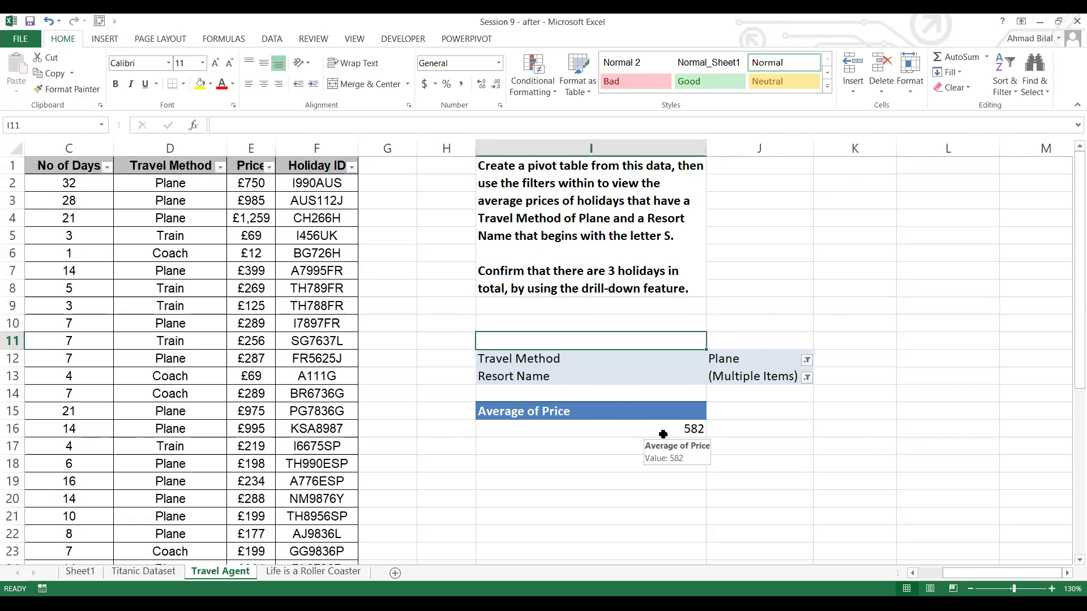
Go to Sheet1 and compare the survival counts by gender with the column-percentage pivot table below them.
{"action": "left_click", "coordinate": [160, 570]}
{"action": "left_click", "coordinate": [80, 575]}
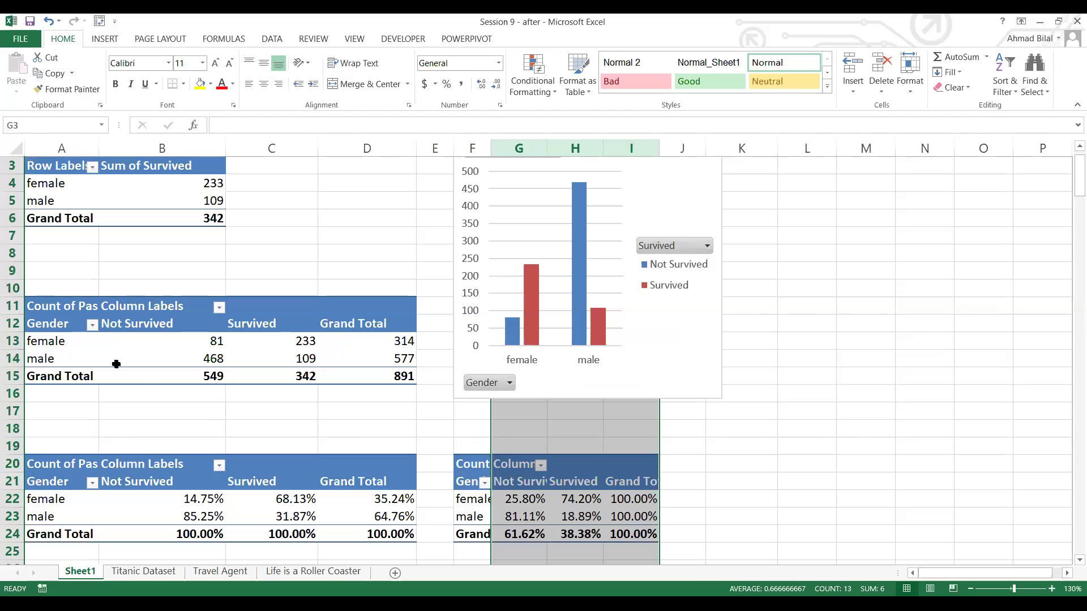
{"action": "left_click", "coordinate": [54, 308]}
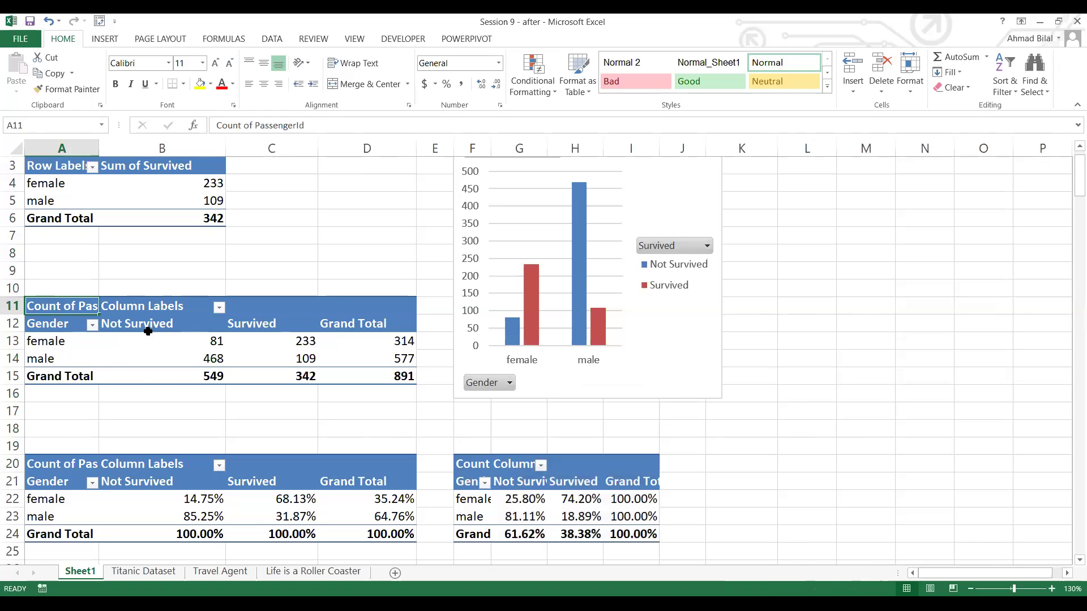
{"action": "left_click", "coordinate": [363, 376], "text": "shift"}
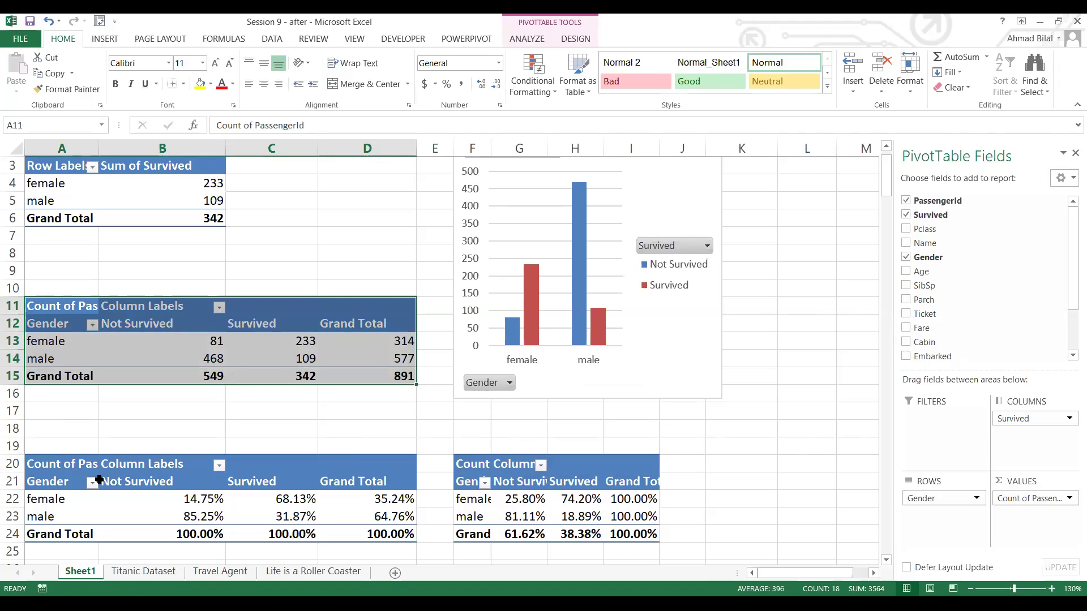
{"action": "left_click", "coordinate": [66, 456]}
{"action": "left_click", "coordinate": [65, 462]}
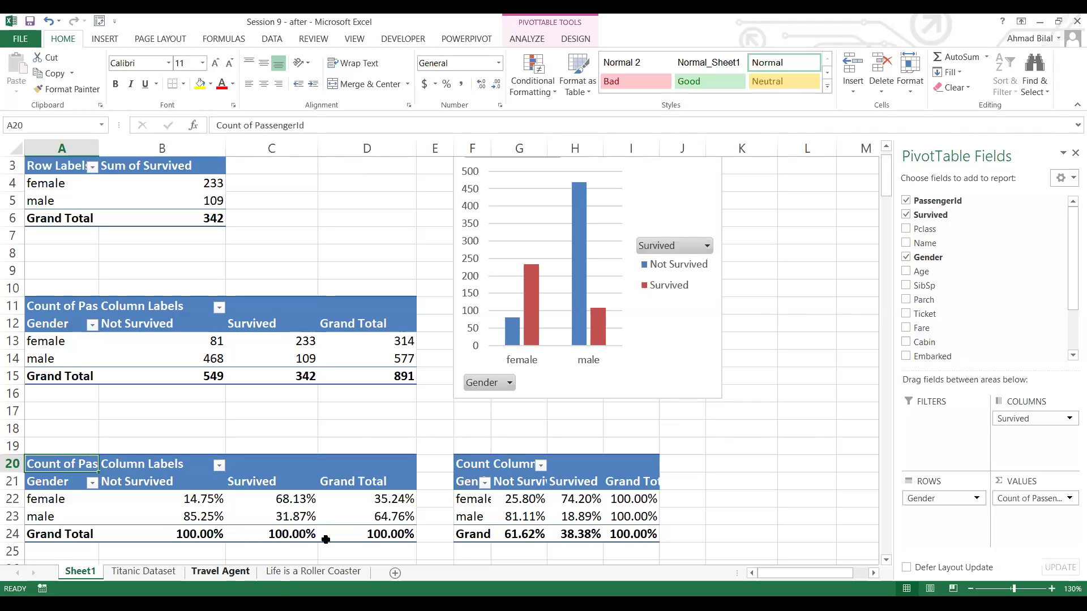
{"action": "mouse_move", "coordinate": [326, 540]}
{"action": "left_click", "coordinate": [298, 496]}
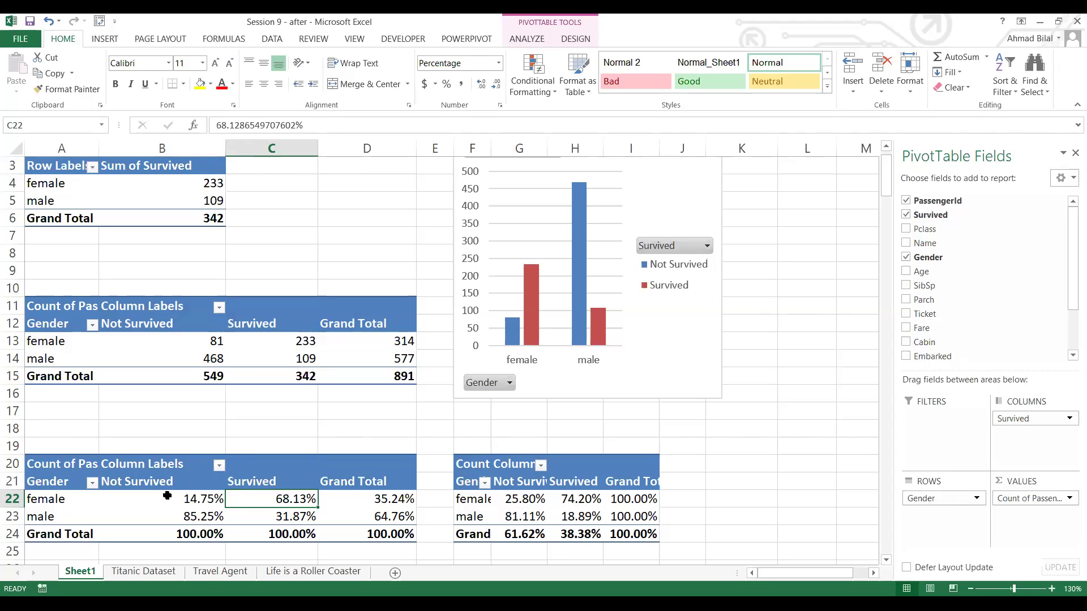
{"action": "left_click", "coordinate": [202, 497]}
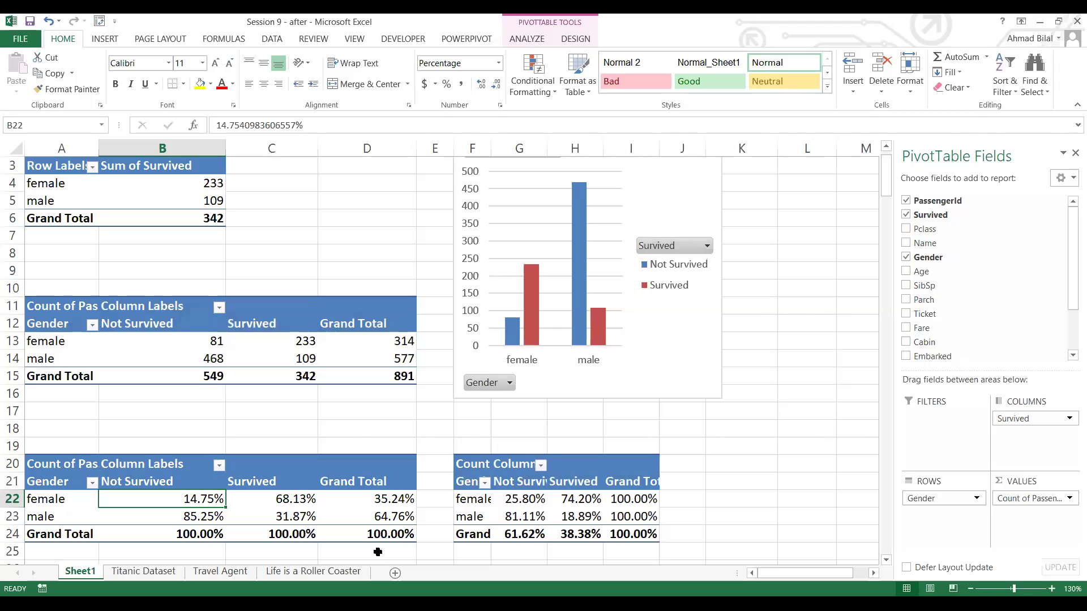
Drill down into the female Not Survived percentage of the column-percentage pivot table to list its underlying passenger records.
{"action": "left_click", "coordinate": [175, 535]}
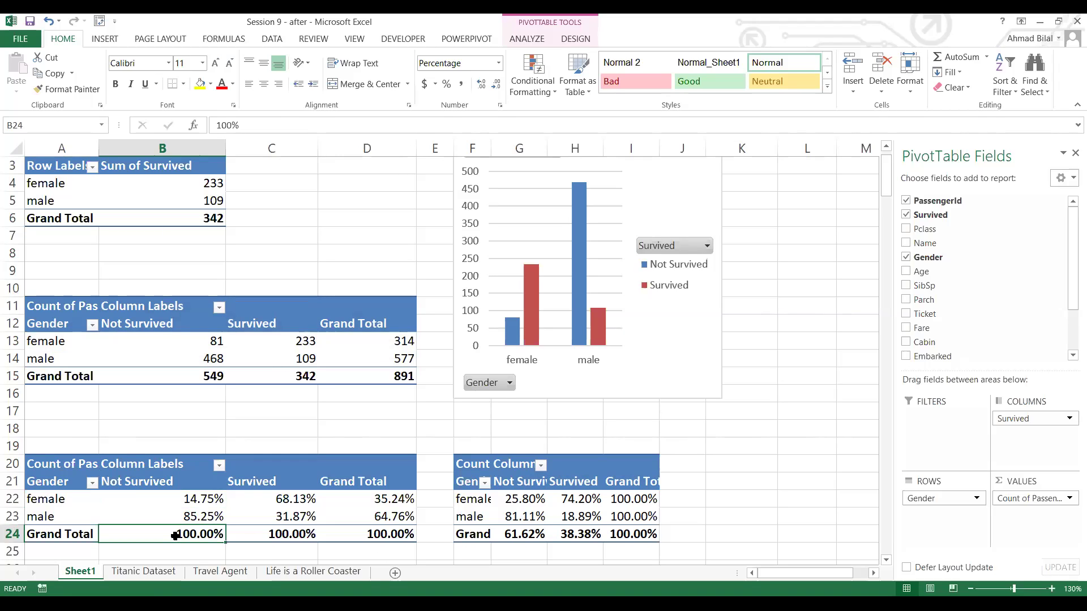
{"action": "mouse_move", "coordinate": [175, 500]}
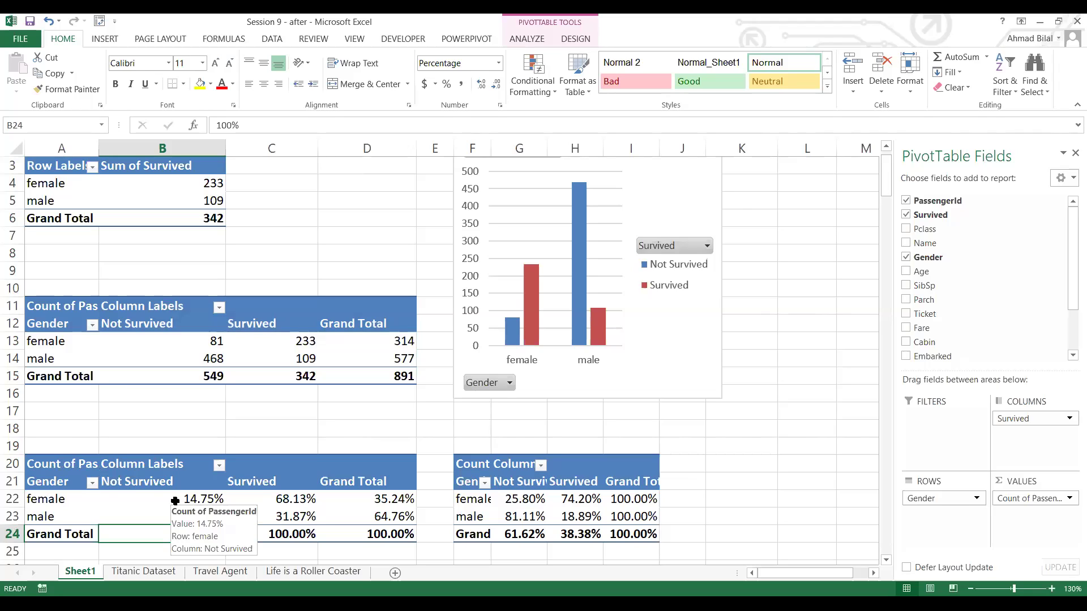
{"action": "left_click", "coordinate": [60, 502]}
{"action": "left_click", "coordinate": [146, 498]}
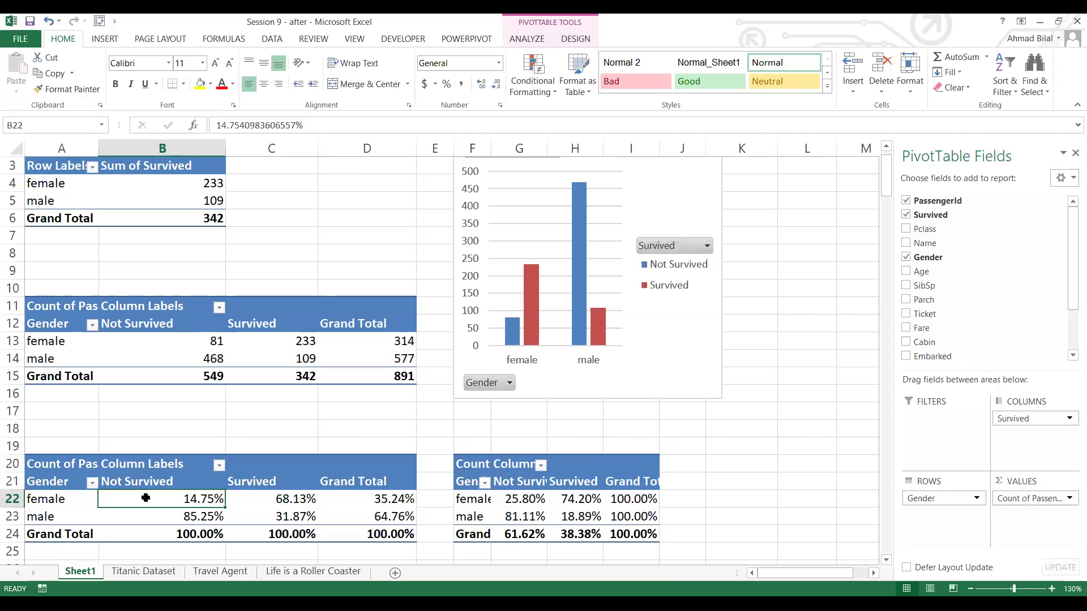
{"action": "left_click", "coordinate": [886, 561]}
{"action": "left_click", "coordinate": [886, 561]}
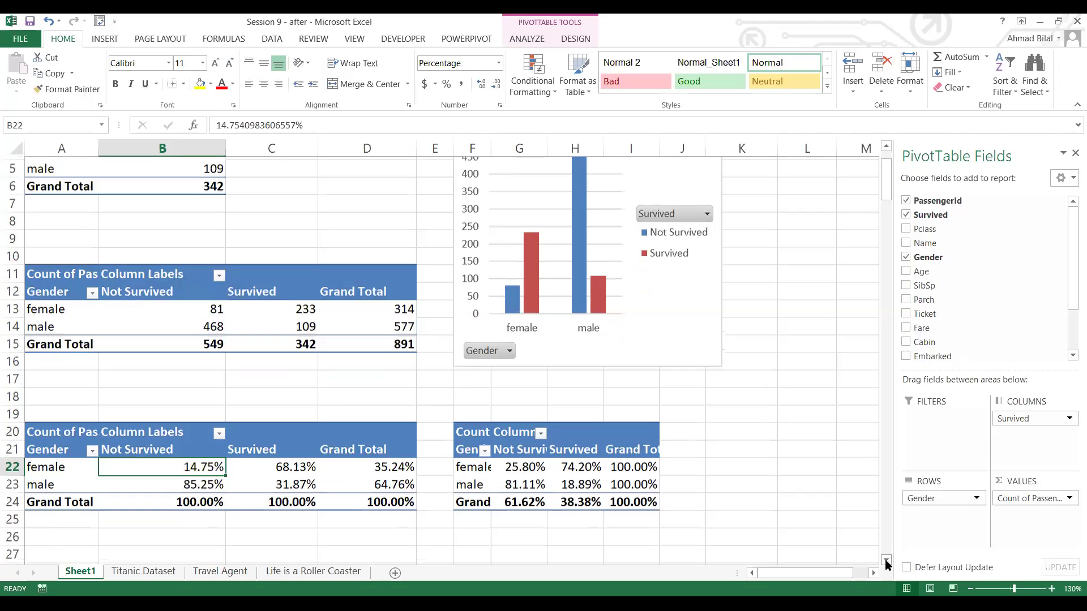
{"action": "left_click", "coordinate": [886, 561]}
{"action": "left_click", "coordinate": [886, 561]}
{"action": "left_click", "coordinate": [886, 561]}
{"action": "left_click", "coordinate": [886, 561]}
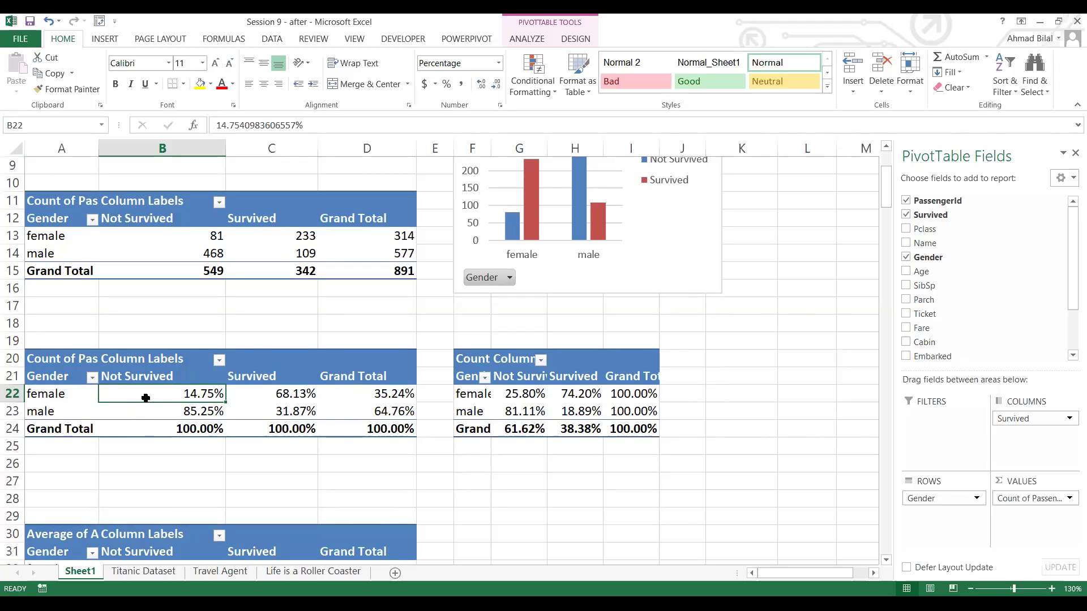
{"action": "mouse_move", "coordinate": [146, 398]}
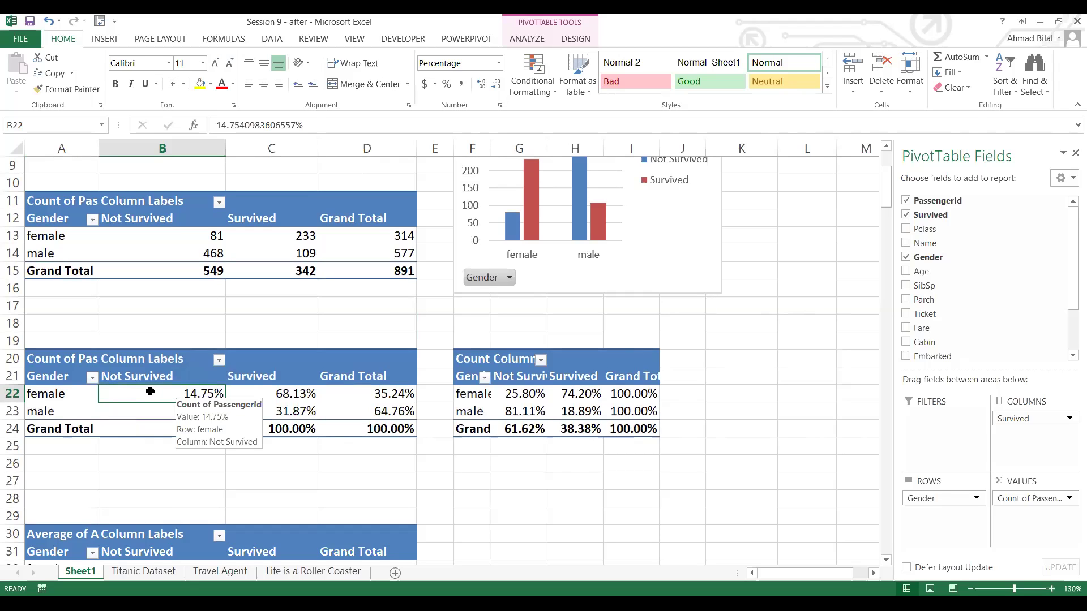
{"action": "double_click", "coordinate": [149, 392]}
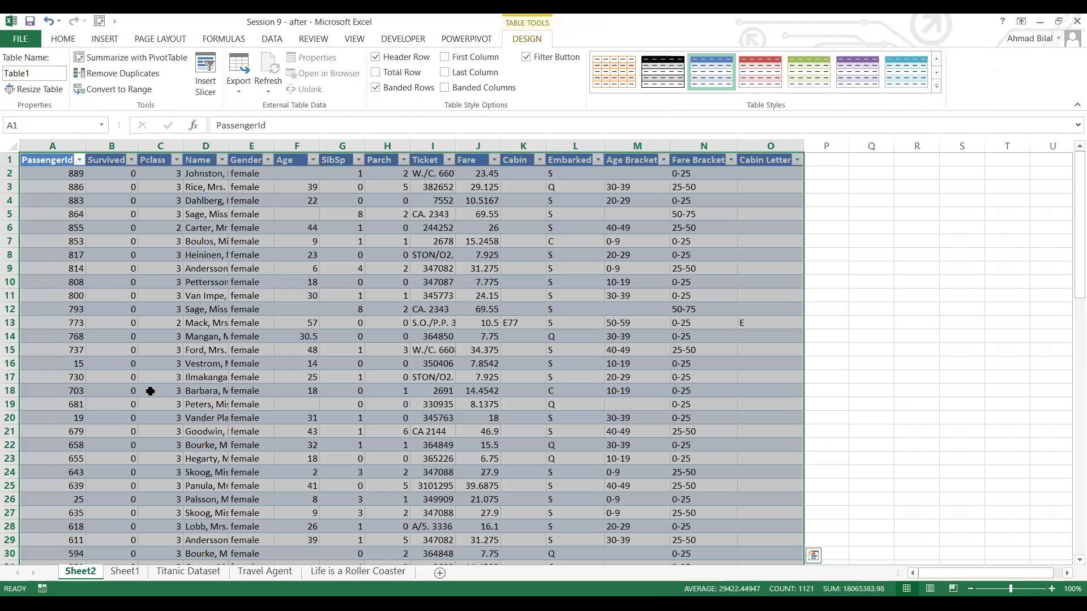
Check the Gender and Survived filter values of the extracted passenger records, and widen the Name column to show full names.
{"action": "left_click", "coordinate": [133, 266]}
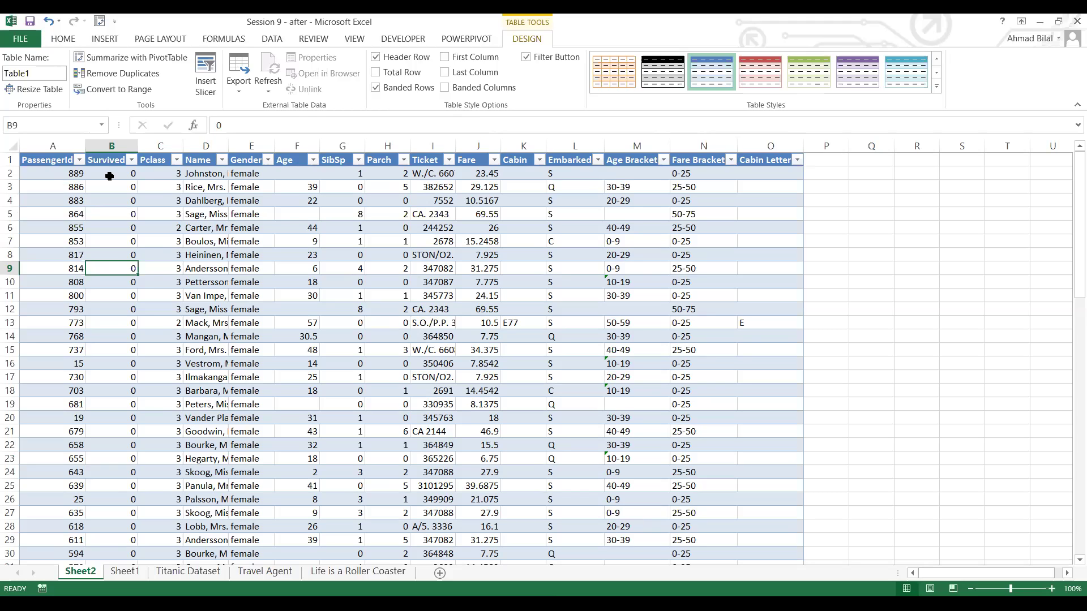
{"action": "left_click", "coordinate": [109, 176]}
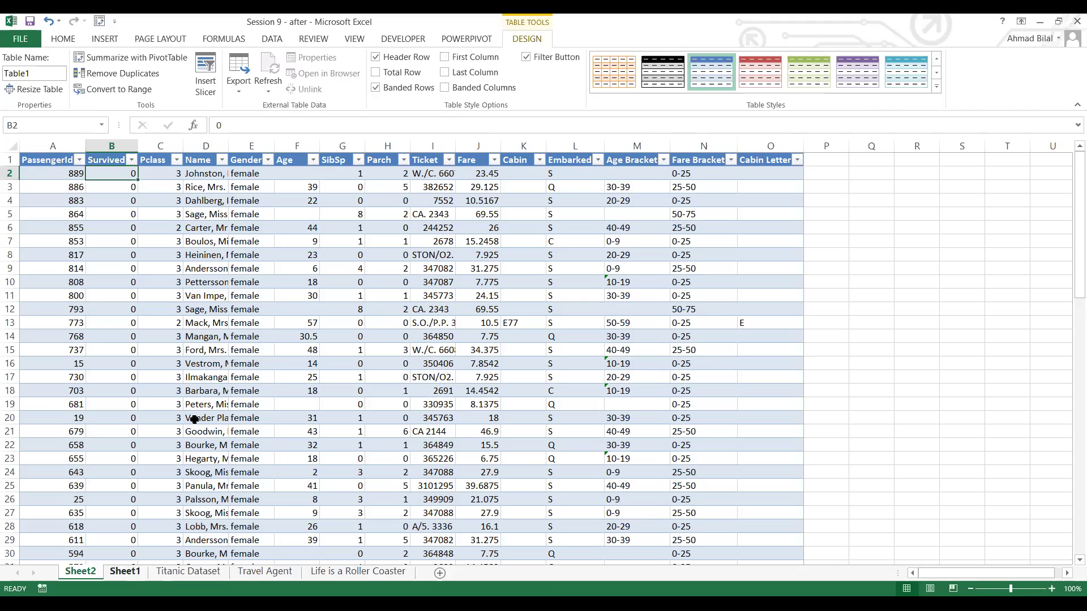
{"action": "left_click", "coordinate": [258, 322]}
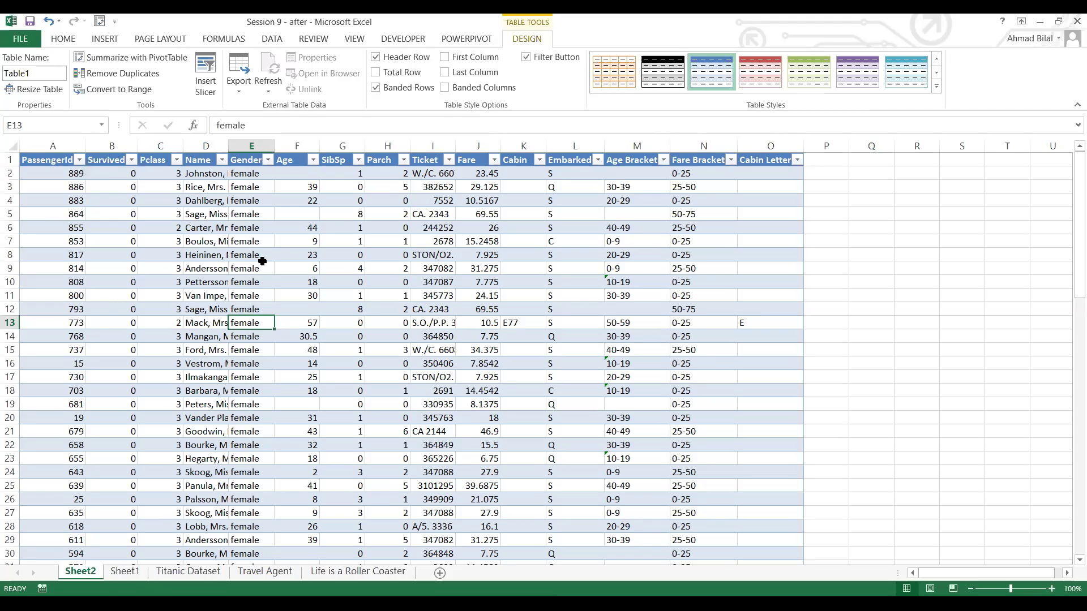
{"action": "left_click", "coordinate": [266, 161]}
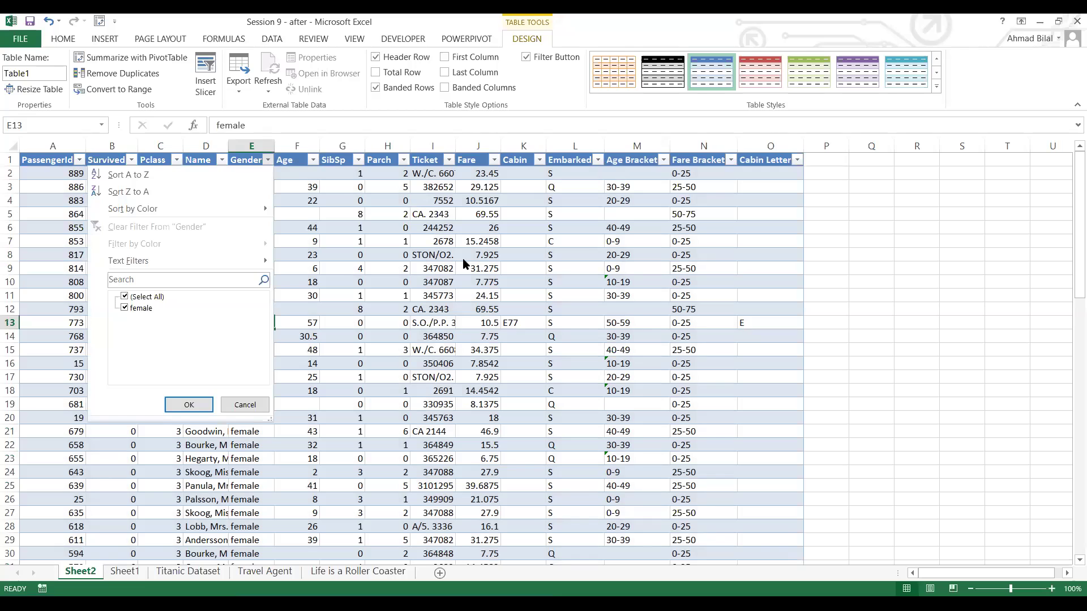
{"action": "key", "text": "Escape"}
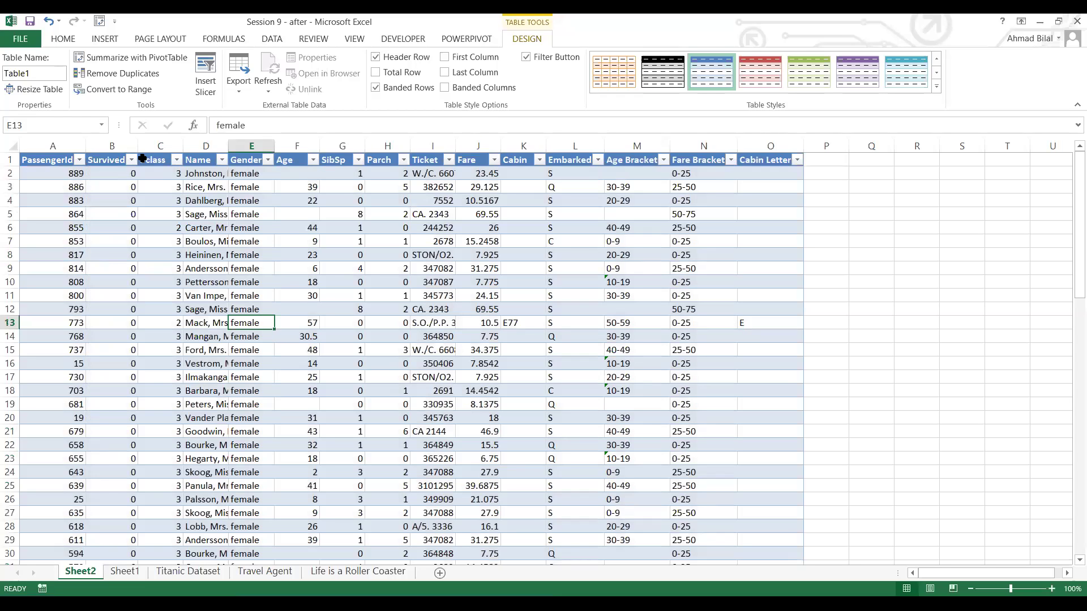
{"action": "left_click", "coordinate": [131, 161]}
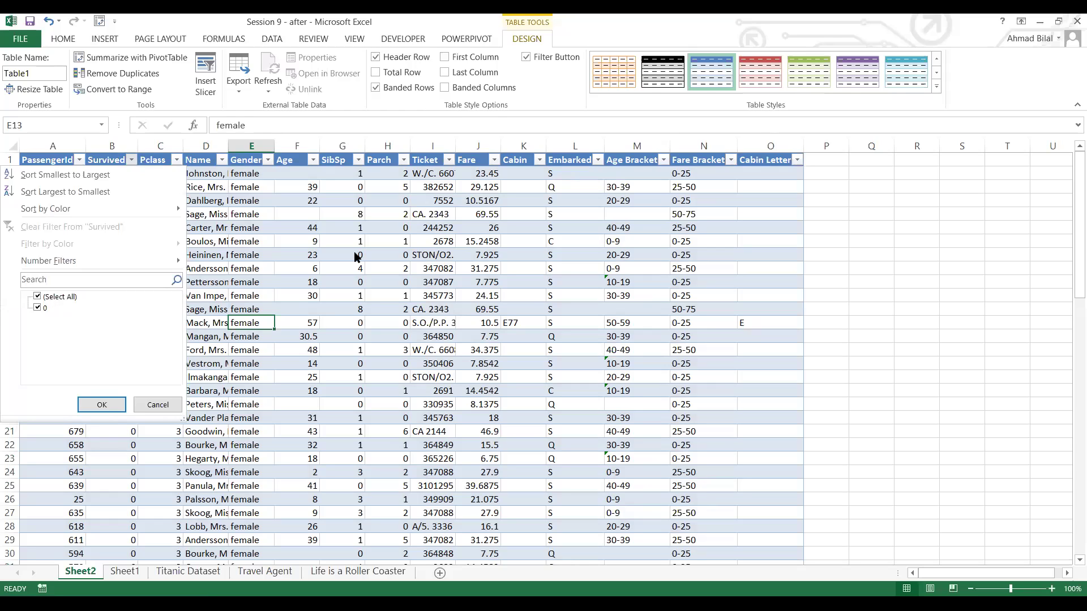
{"action": "left_click", "coordinate": [68, 179]}
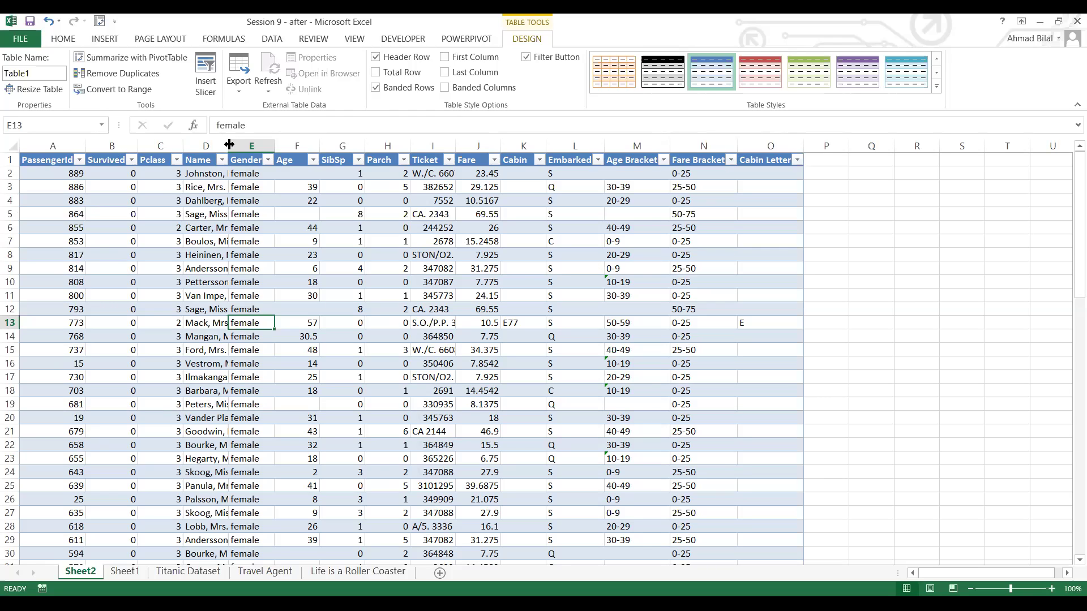
{"action": "left_click_drag", "start_coordinate": [228, 145], "coordinate": [446, 166]}
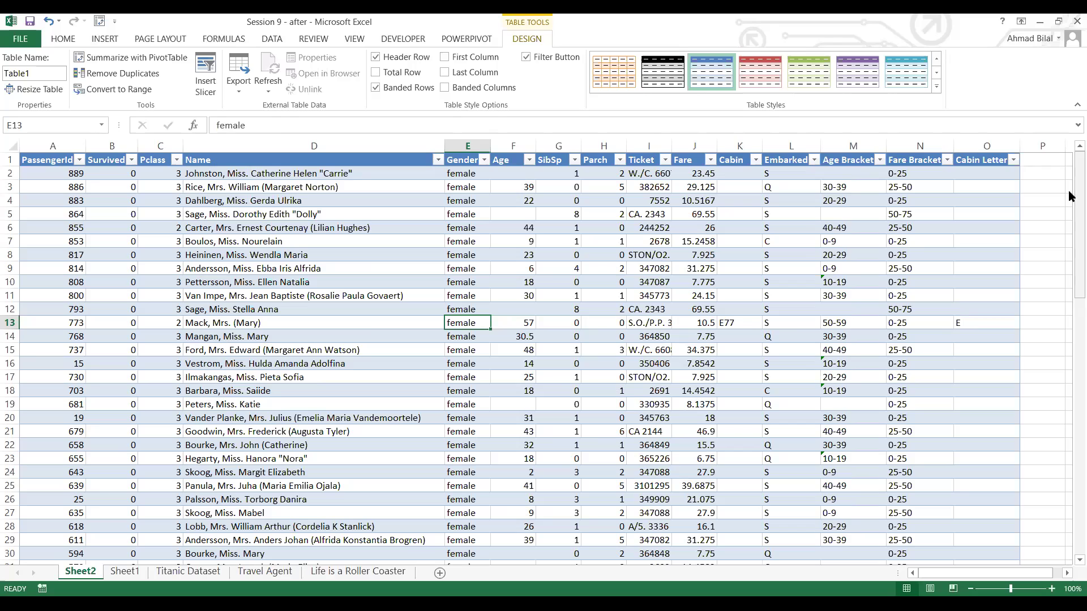
{"action": "left_click_drag", "start_coordinate": [1069, 196], "coordinate": [1031, 233]}
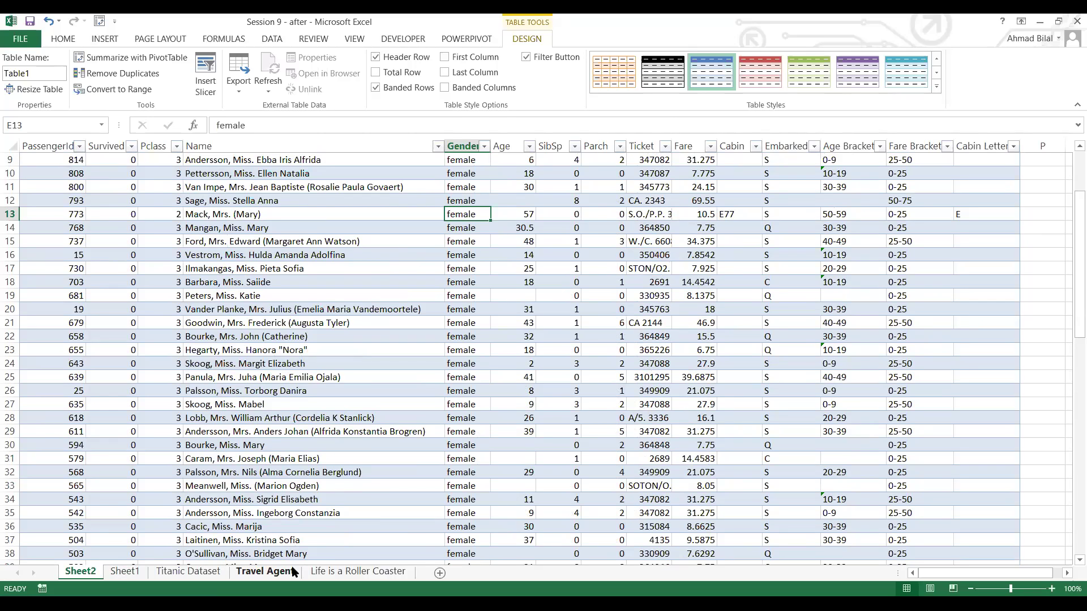
Drill down into the Average of Price value on the Travel Agent sheet to list the holidays behind it.
{"action": "left_click", "coordinate": [266, 571]}
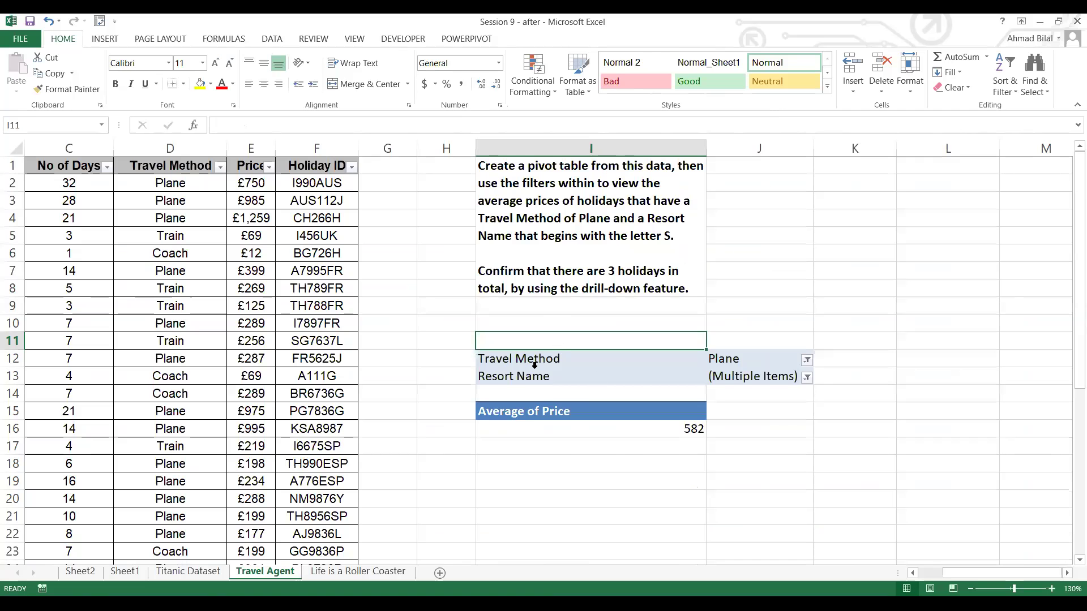
{"action": "left_click", "coordinate": [667, 432]}
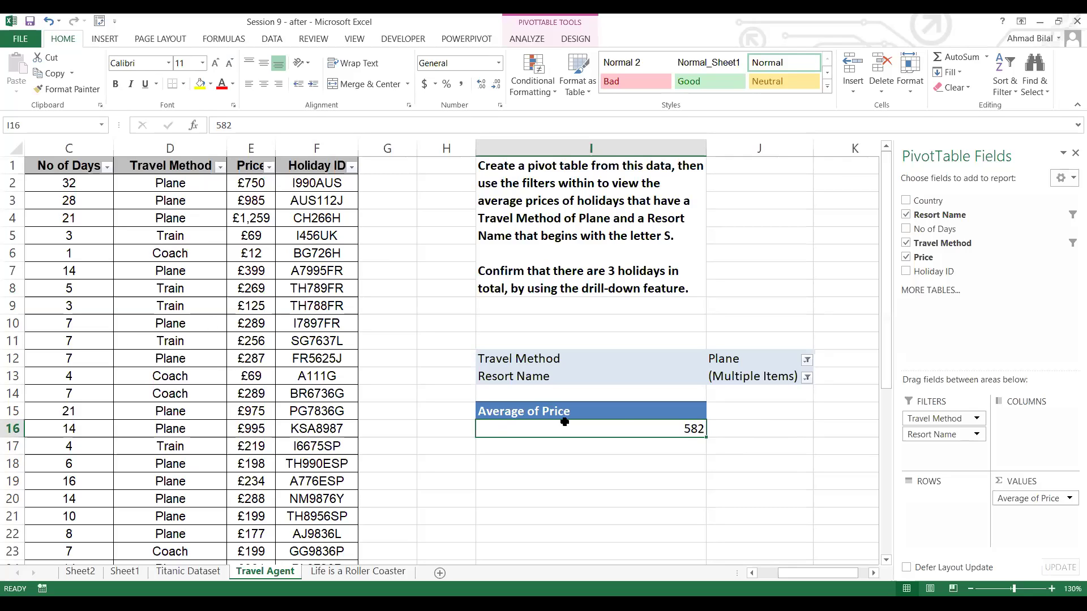
{"action": "double_click", "coordinate": [635, 429]}
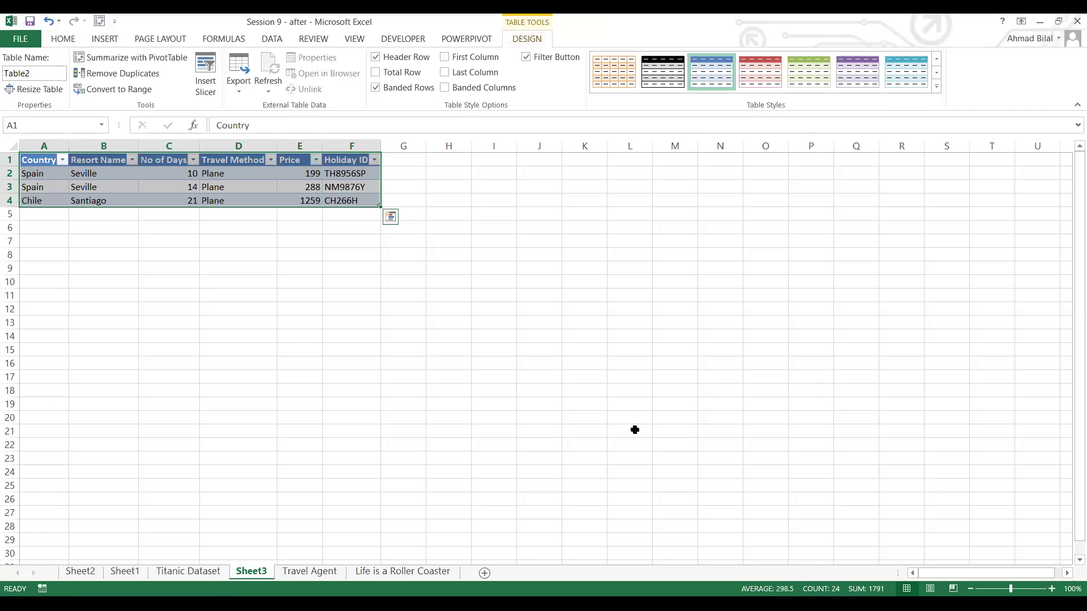
Check the travel methods and resort names of the extracted holidays, and verify the average of their prices.
{"action": "left_click", "coordinate": [378, 245]}
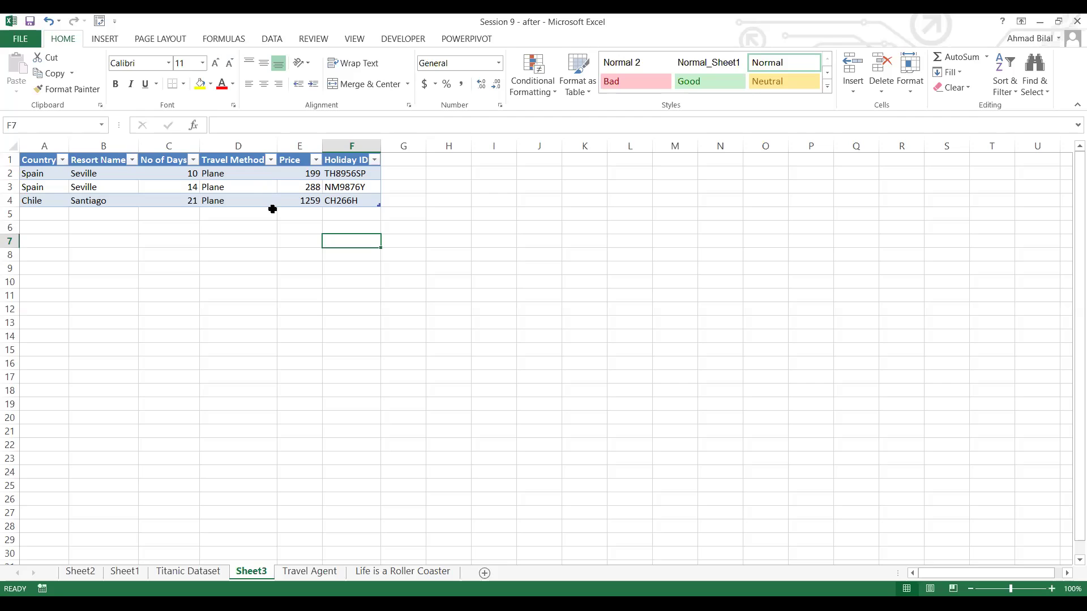
{"action": "left_click_drag", "start_coordinate": [238, 170], "coordinate": [244, 202]}
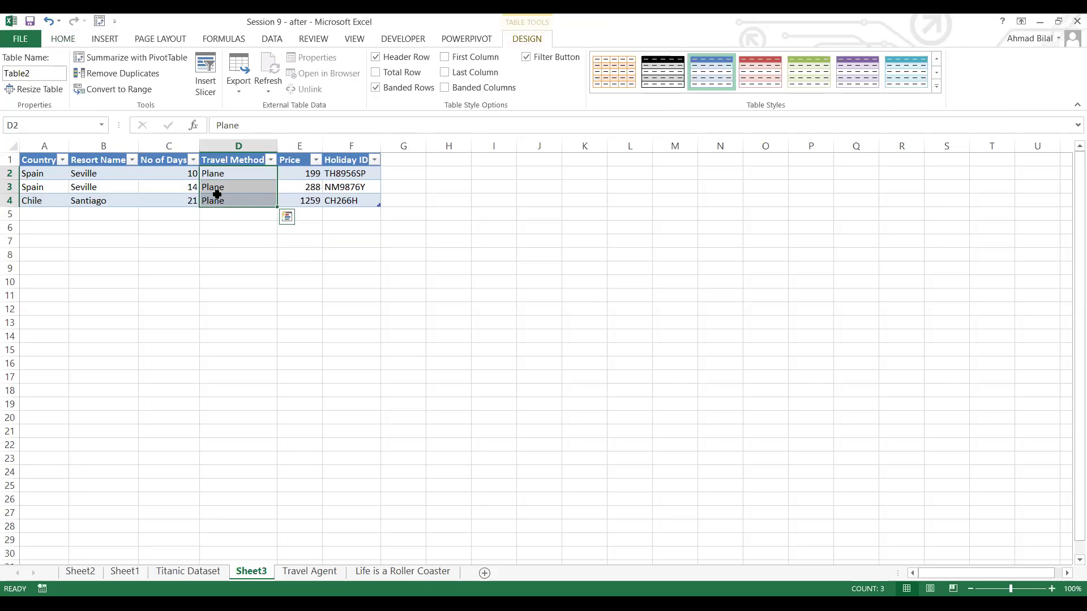
{"action": "left_click", "coordinate": [110, 172]}
{"action": "left_click_drag", "start_coordinate": [111, 172], "coordinate": [114, 201]}
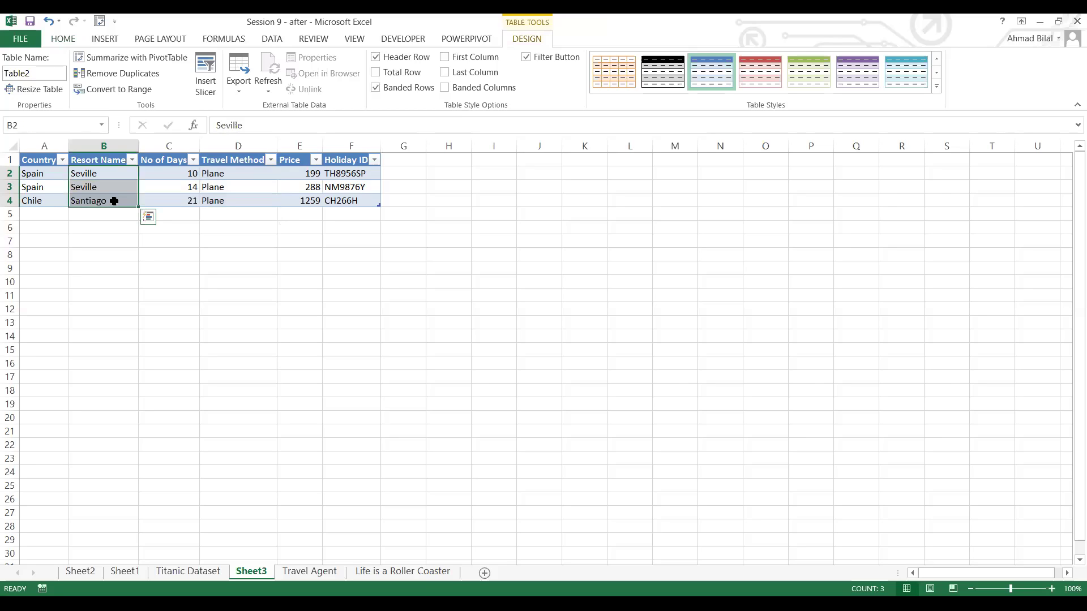
{"action": "left_click", "coordinate": [114, 227]}
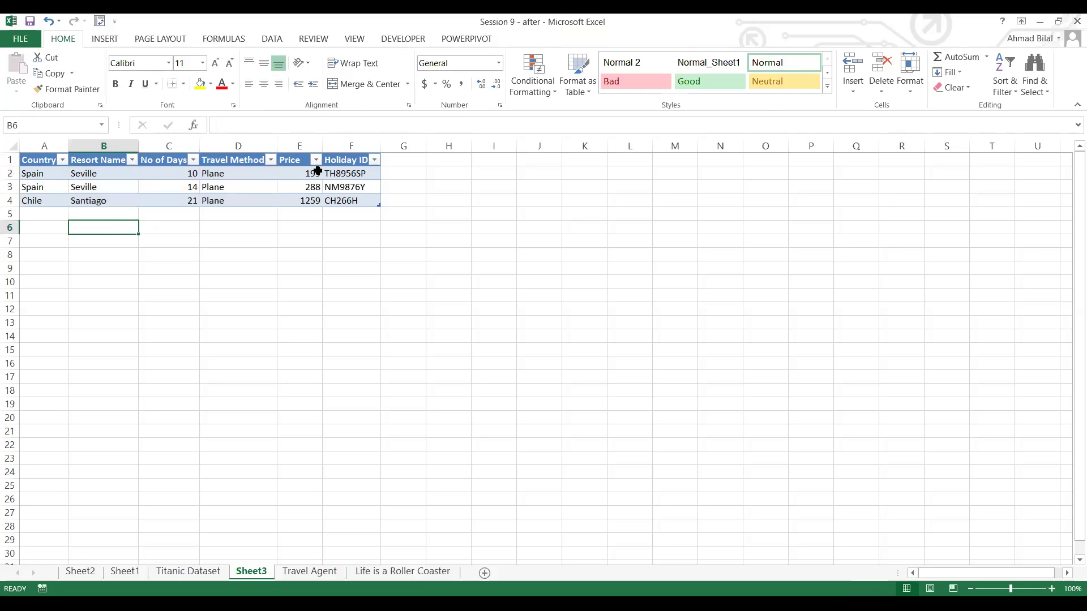
{"action": "left_click_drag", "start_coordinate": [300, 172], "coordinate": [303, 207]}
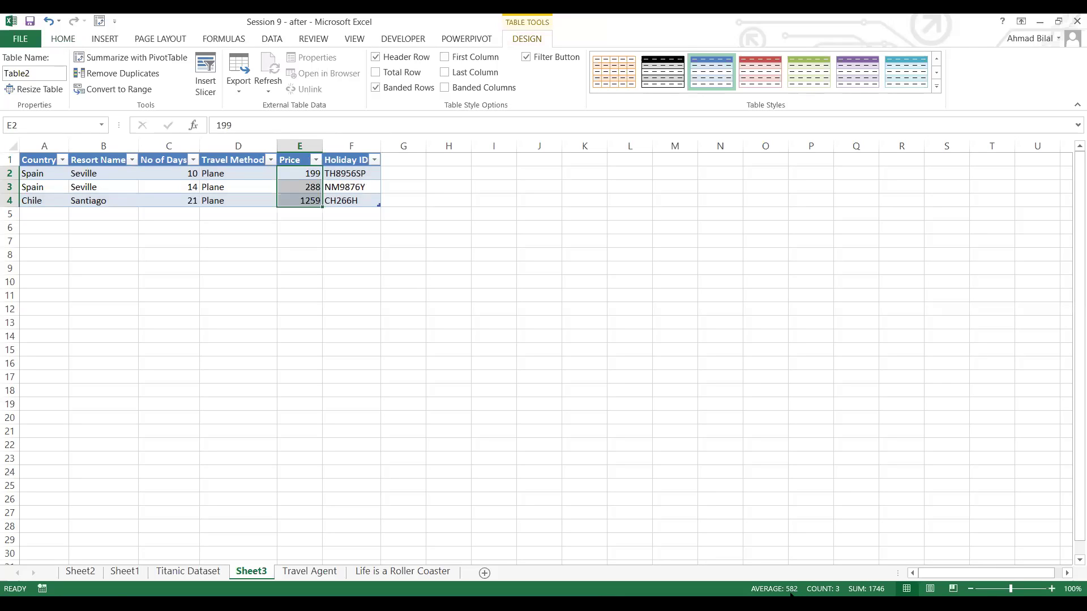
Revisit the pivot table on the Travel Agent sheet and view the data on the Life is a Roller Coaster sheet.
{"action": "left_click", "coordinate": [302, 572]}
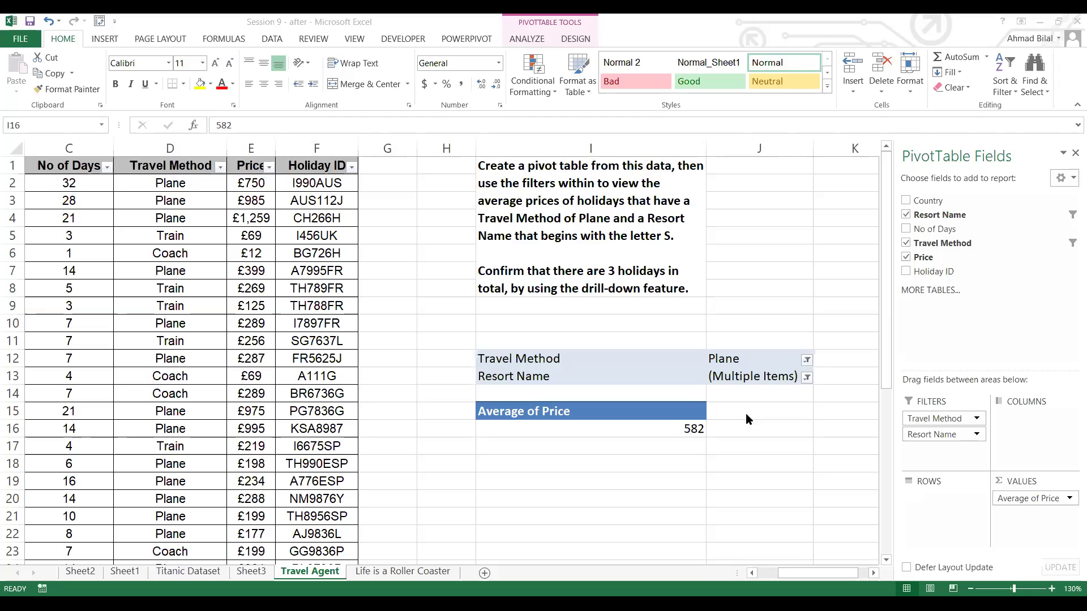
{"action": "left_click", "coordinate": [737, 308]}
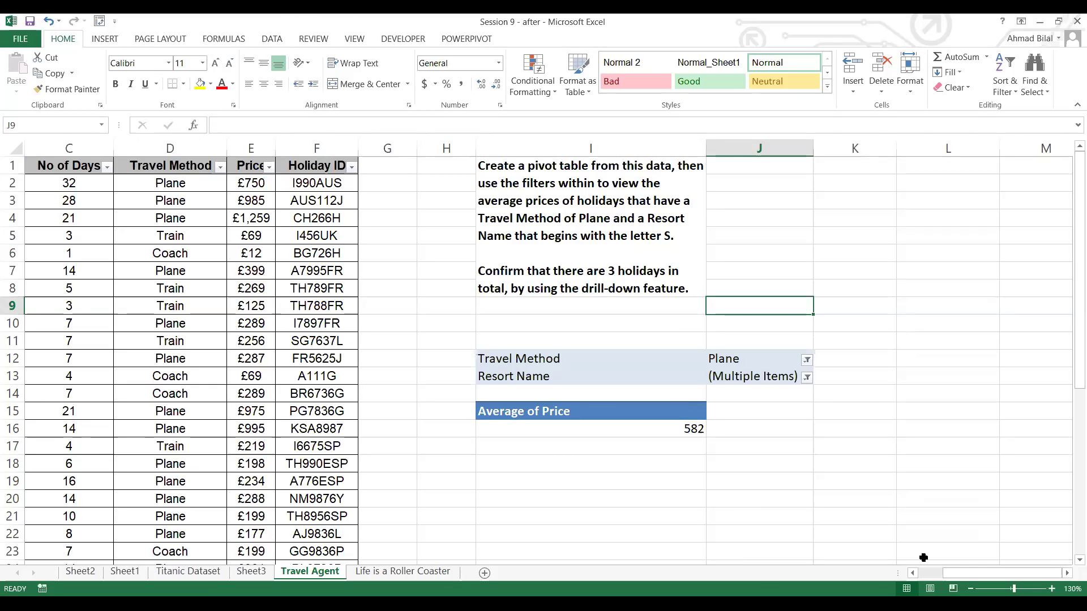
{"action": "left_click", "coordinate": [422, 573]}
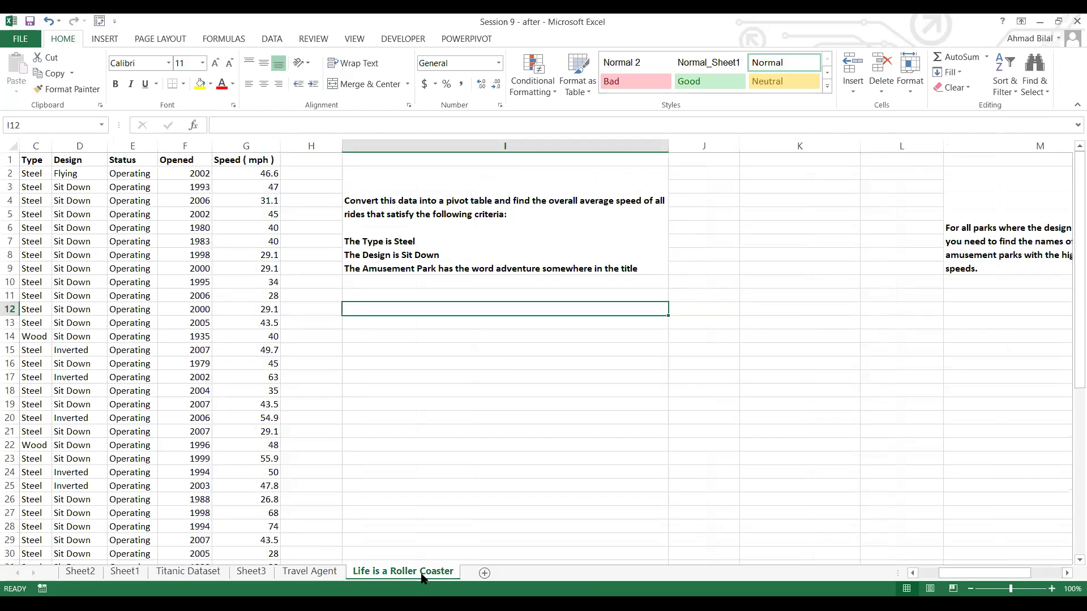
{"action": "left_click", "coordinate": [124, 176]}
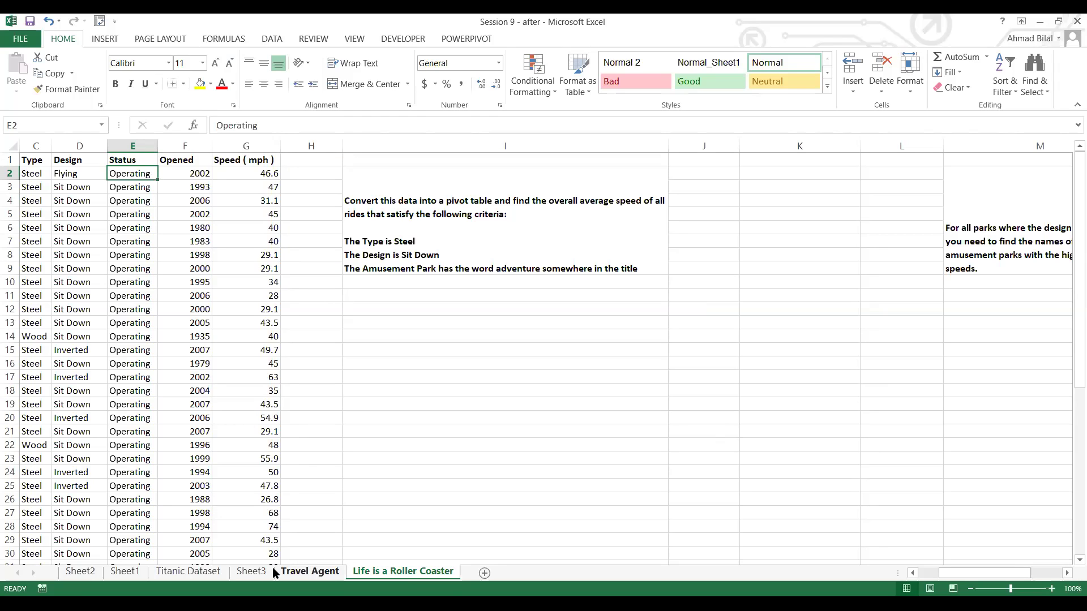
Delete the two drill-down sheets, Sheet2 and Sheet3, together.
{"action": "left_click", "coordinate": [252, 571]}
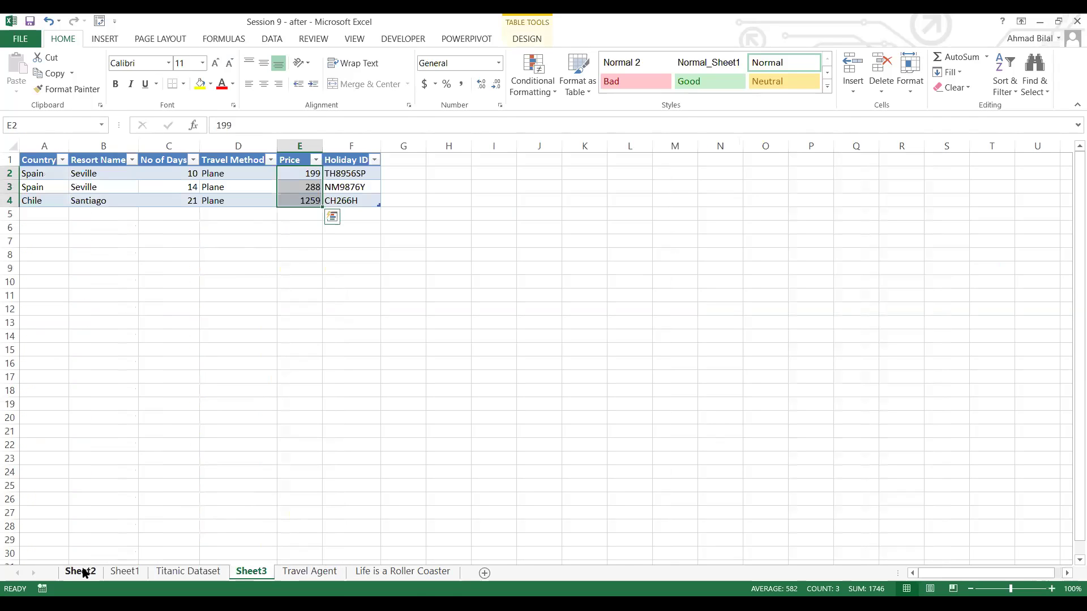
{"action": "left_click", "coordinate": [84, 573], "text": "ctrl"}
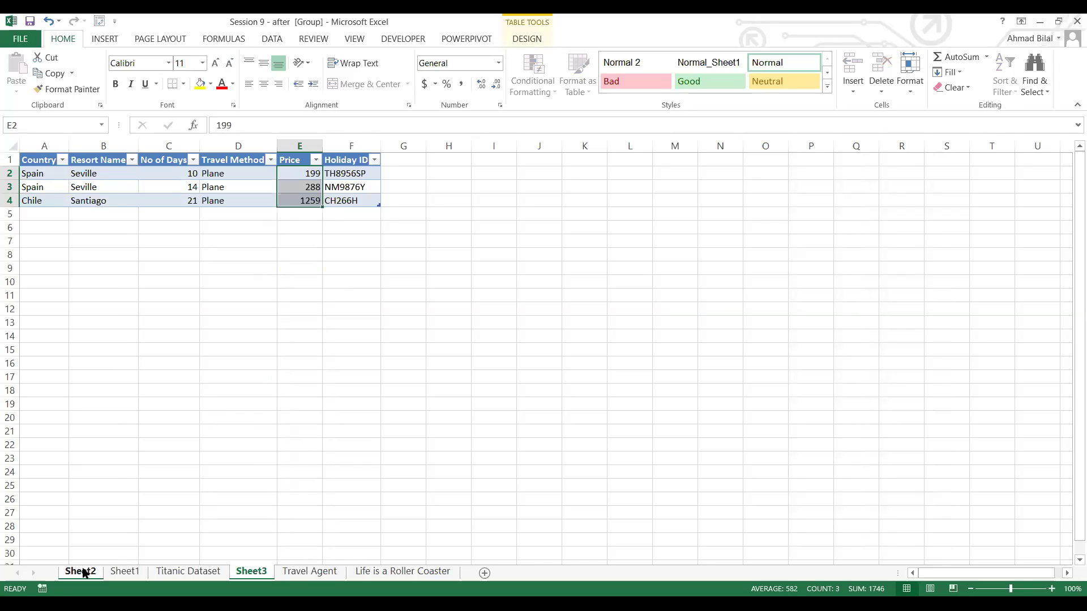
{"action": "right_click", "coordinate": [84, 571]}
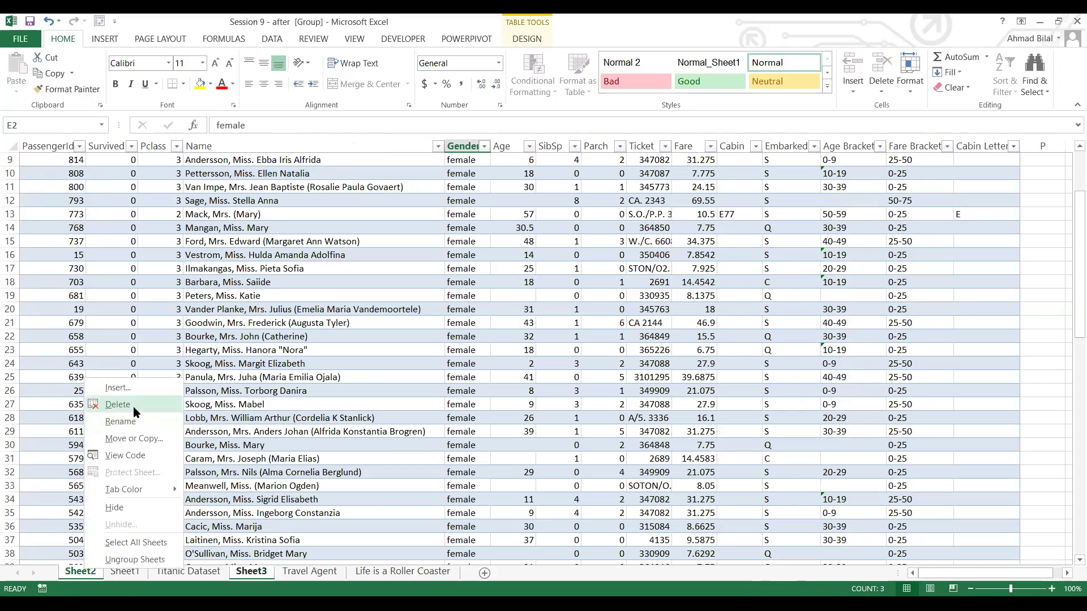
{"action": "left_click", "coordinate": [118, 404]}
{"action": "left_click", "coordinate": [517, 347]}
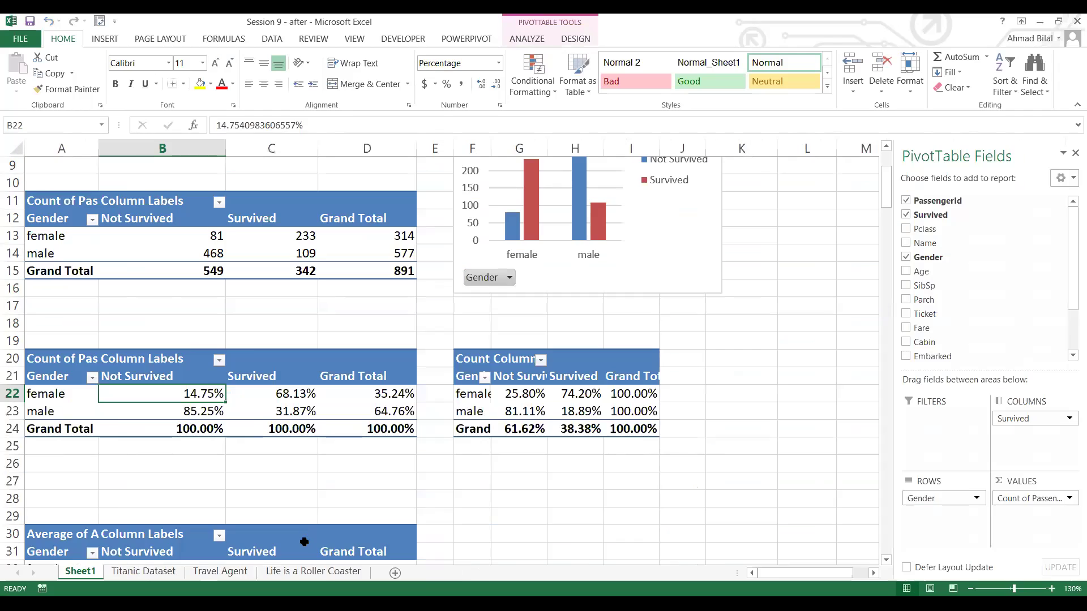
Go to the Life is a Roller Coaster sheet and read the average speed pivot table instructions beside the ride data.
{"action": "left_click", "coordinate": [314, 572]}
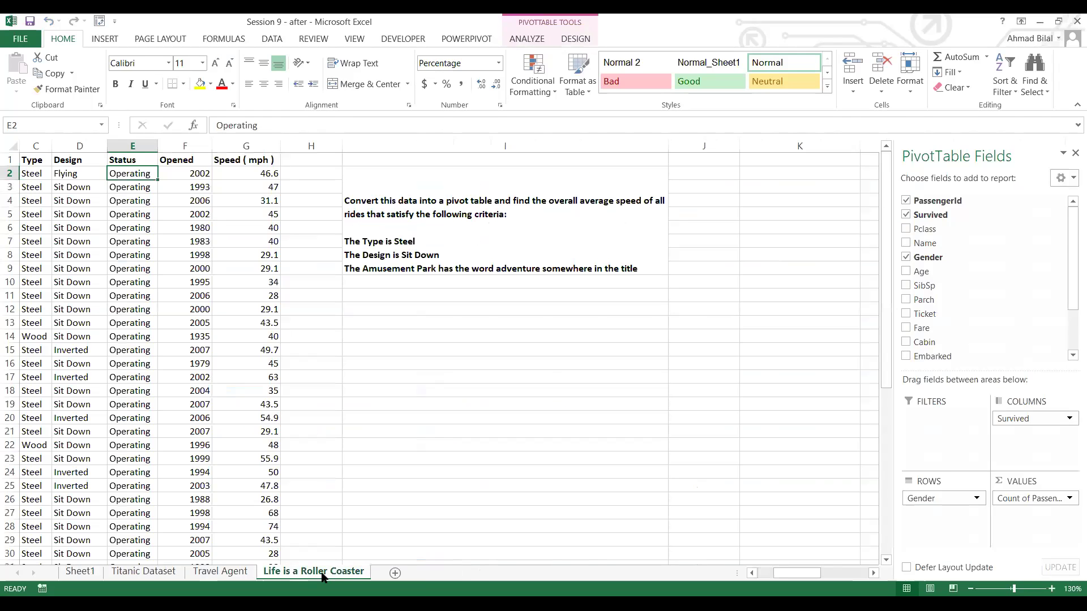
{"action": "left_click", "coordinate": [490, 228]}
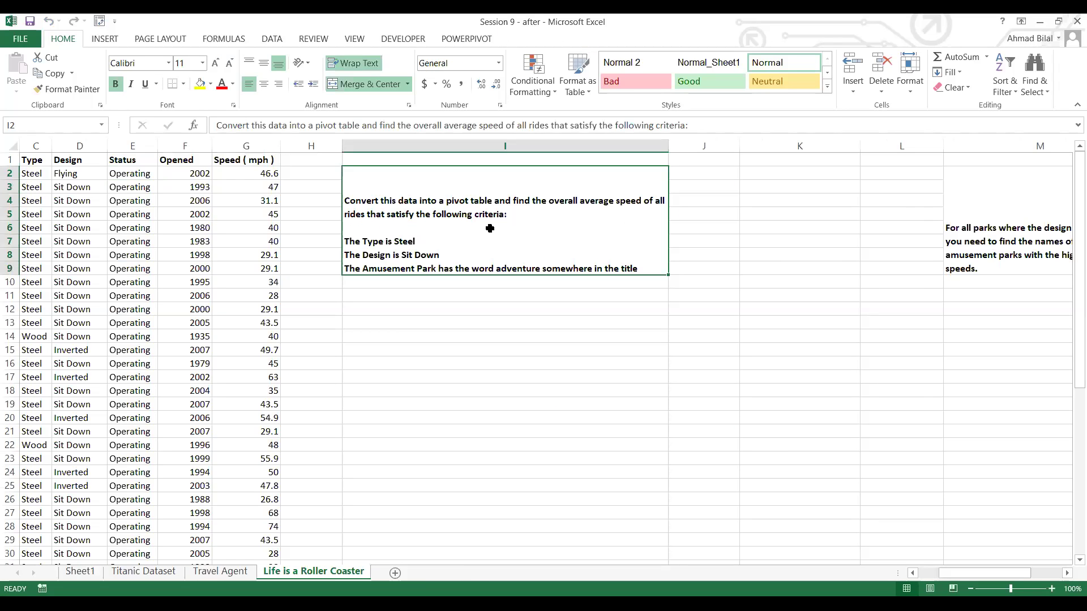
{"action": "left_click", "coordinate": [93, 204]}
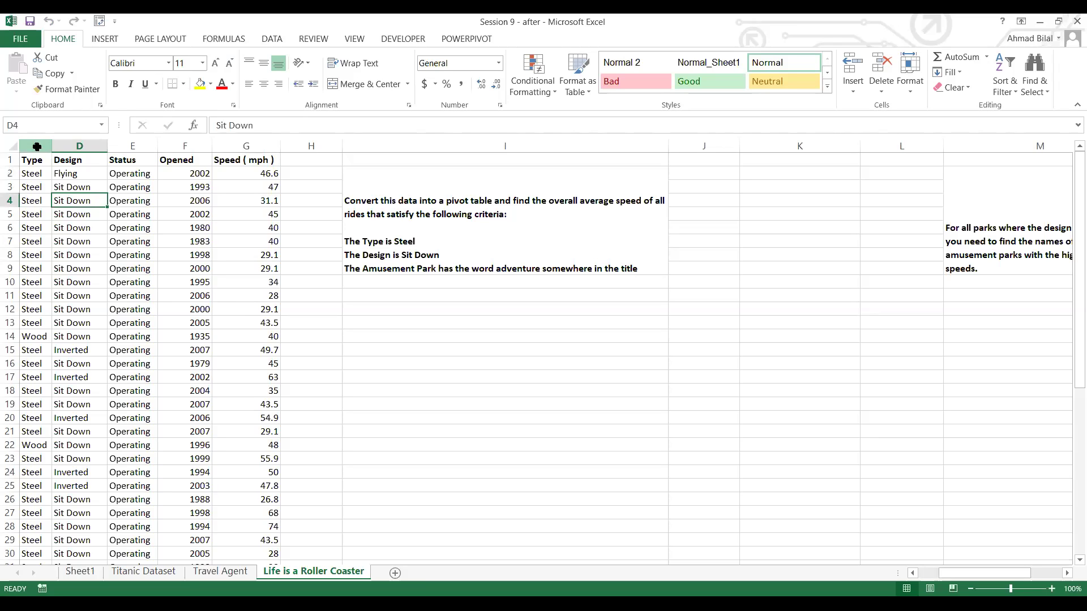
Enlarge the Life is a Roller Coaster sheet's zoom to 120%.
{"action": "key", "text": "ctrl+a"}
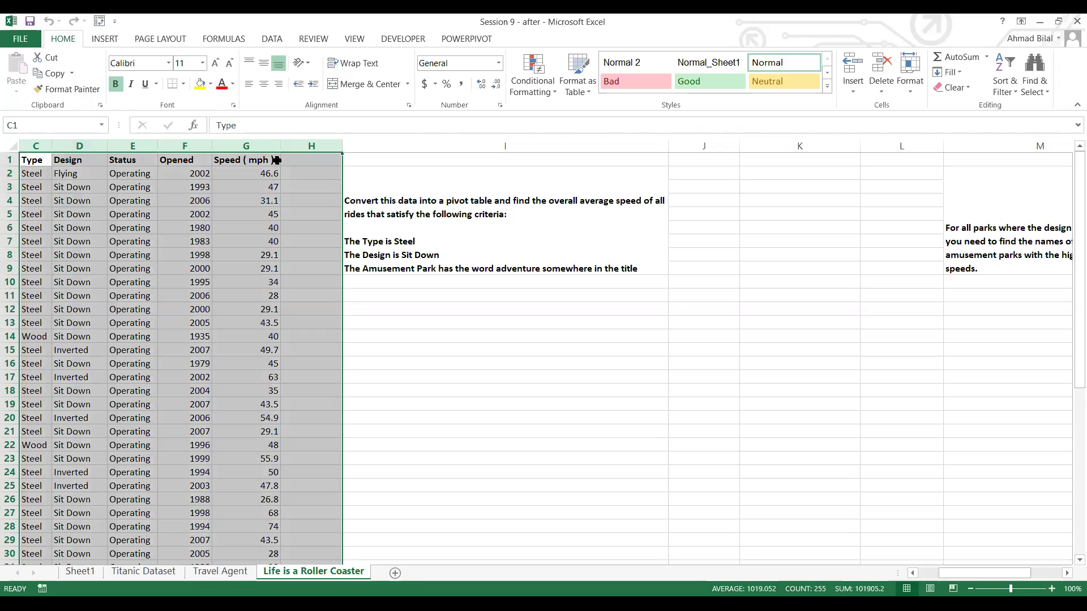
{"action": "left_click", "coordinate": [274, 160]}
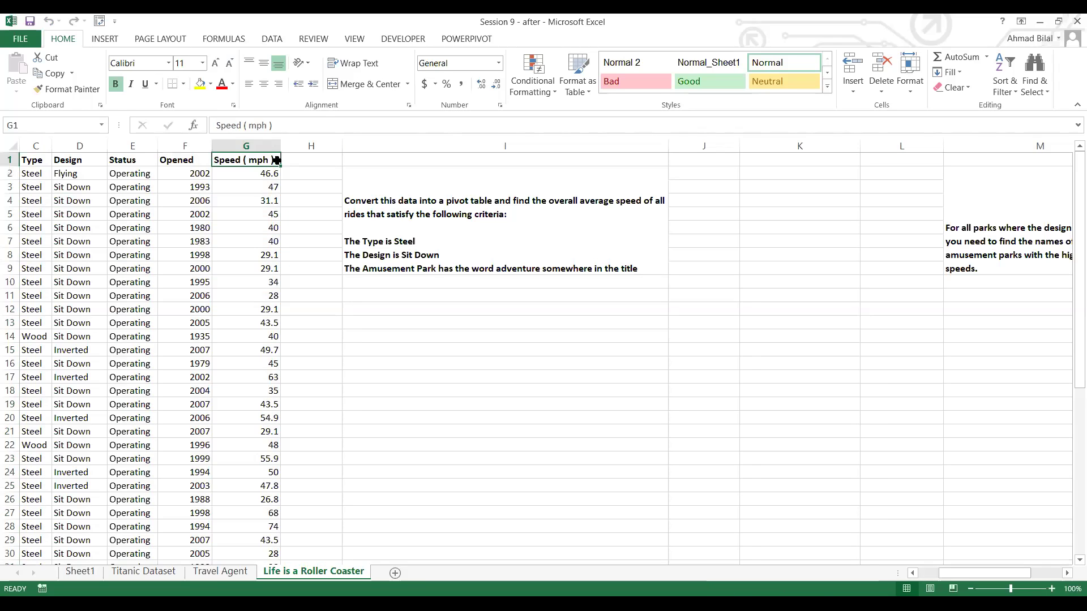
{"action": "left_click", "coordinate": [1053, 589]}
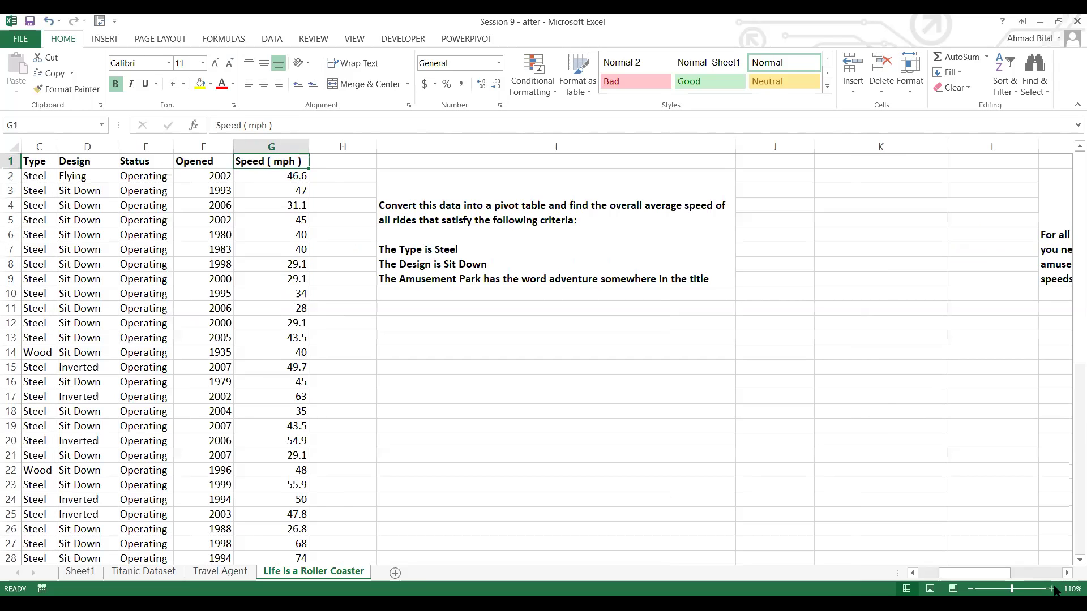
{"action": "left_click", "coordinate": [1053, 589]}
{"action": "left_click", "coordinate": [658, 423]}
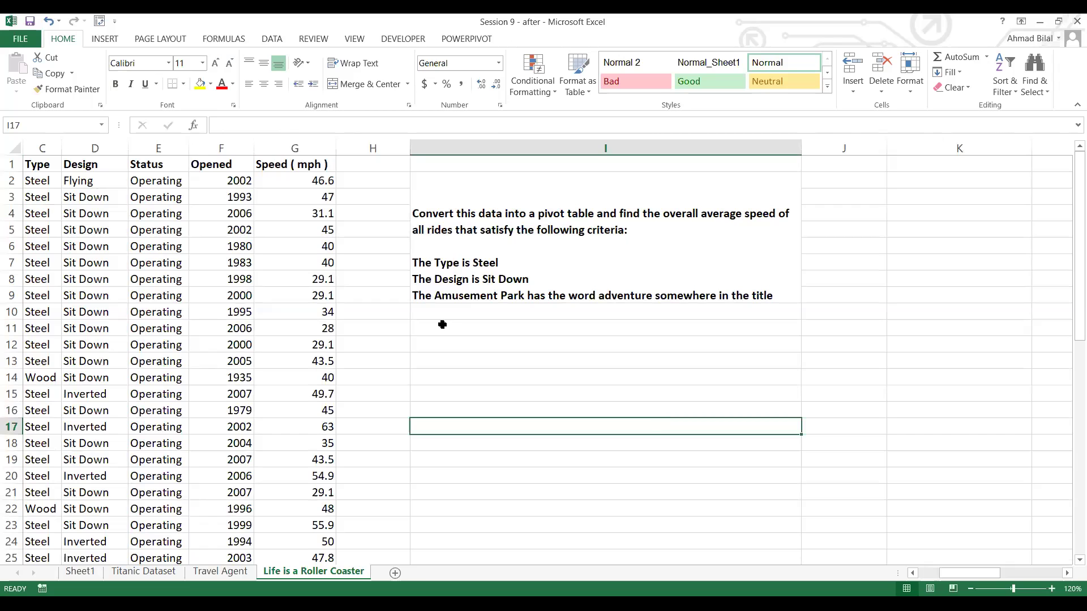
Examine the ride data's columns, beginning with the Roller Coaster and Amusement Park names.
{"action": "left_click", "coordinate": [245, 256]}
{"action": "key", "text": "Left"}
{"action": "key", "text": "Left"}
{"action": "key", "text": "Left"}
{"action": "key", "text": "Left"}
{"action": "key", "text": "Left"}
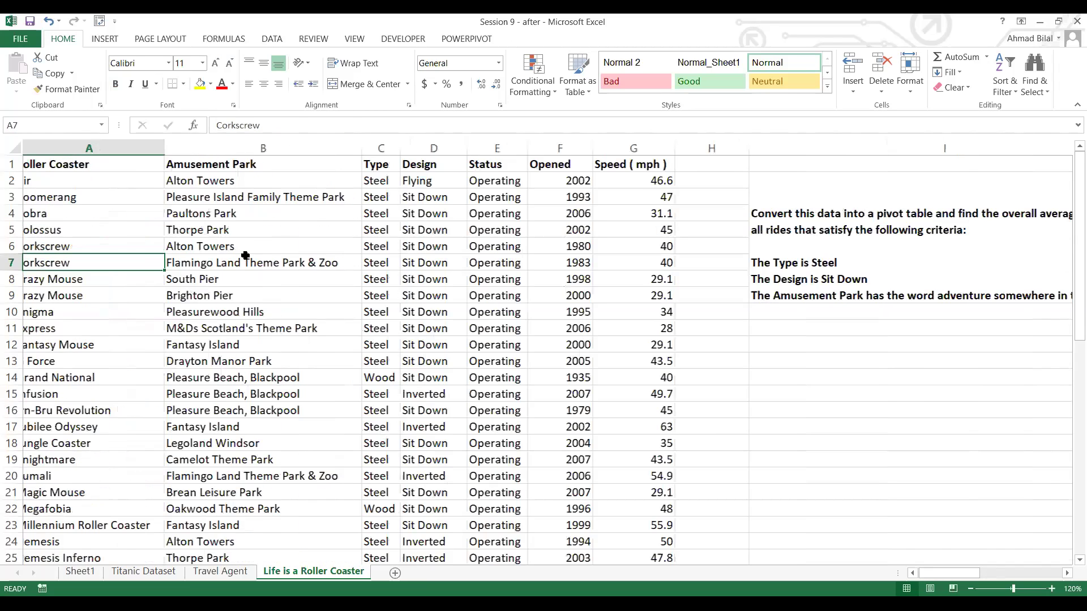
{"action": "key", "text": "Right"}
{"action": "key", "text": "Up"}
{"action": "key", "text": "Up"}
{"action": "key", "text": "Up"}
{"action": "key", "text": "Up"}
{"action": "key", "text": "Up"}
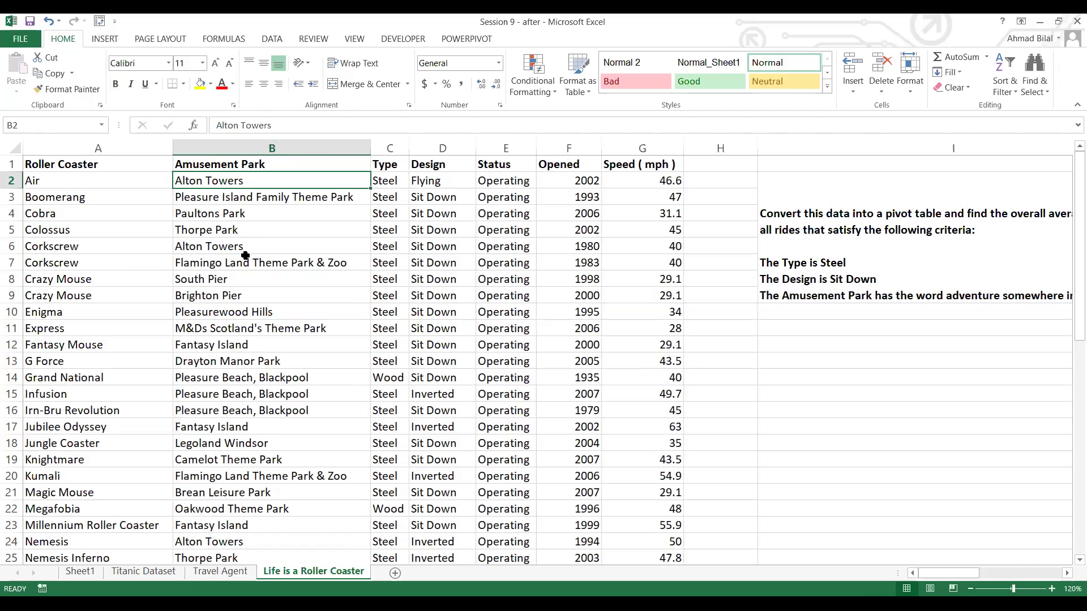
{"action": "key", "text": "Up"}
{"action": "key", "text": "Left"}
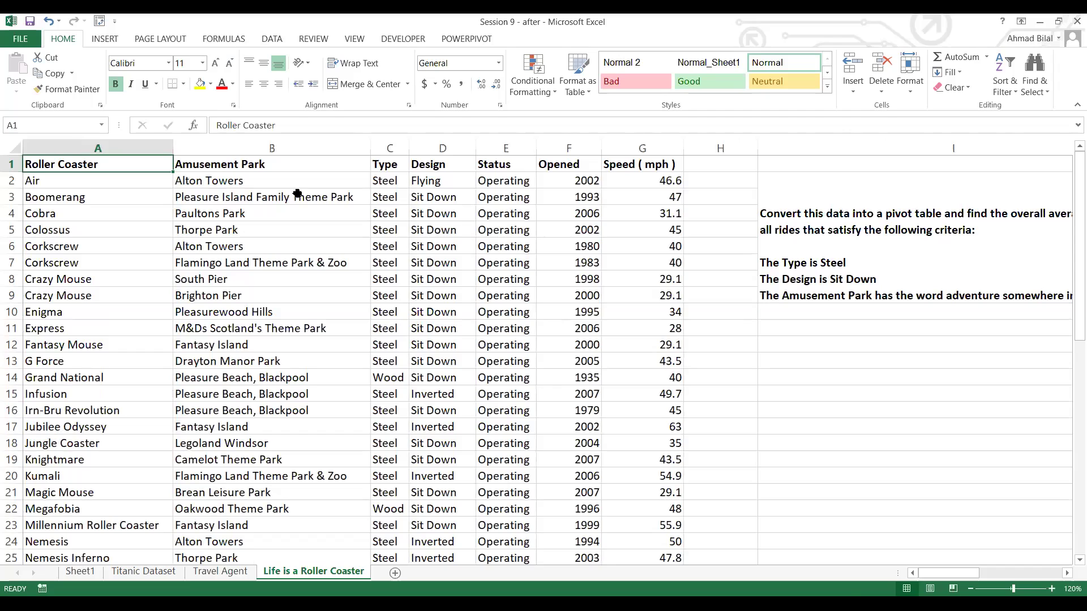
{"action": "left_click", "coordinate": [98, 180]}
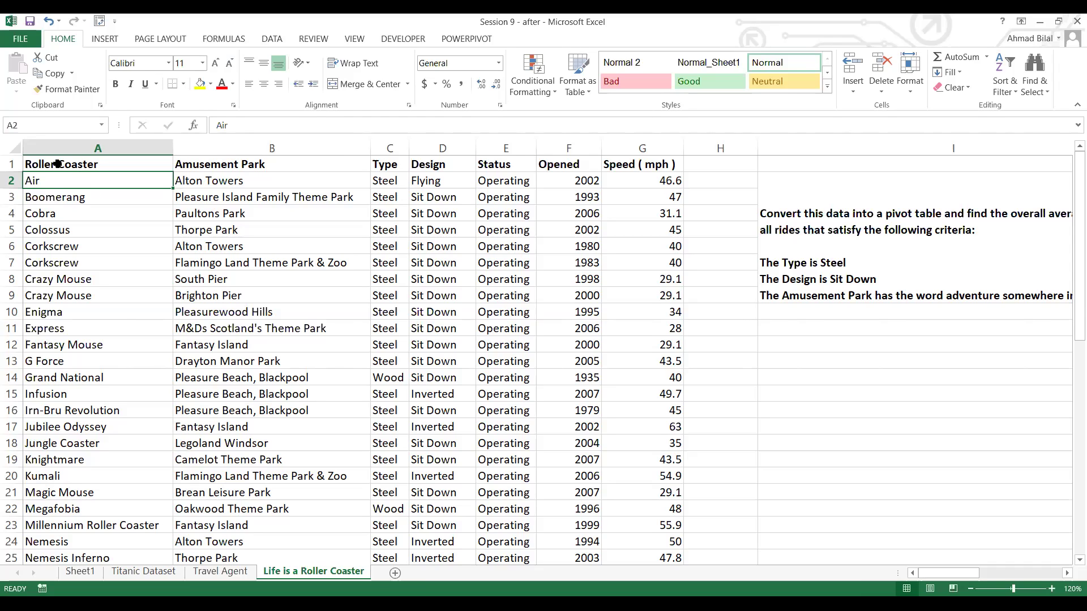
{"action": "left_click", "coordinate": [228, 180]}
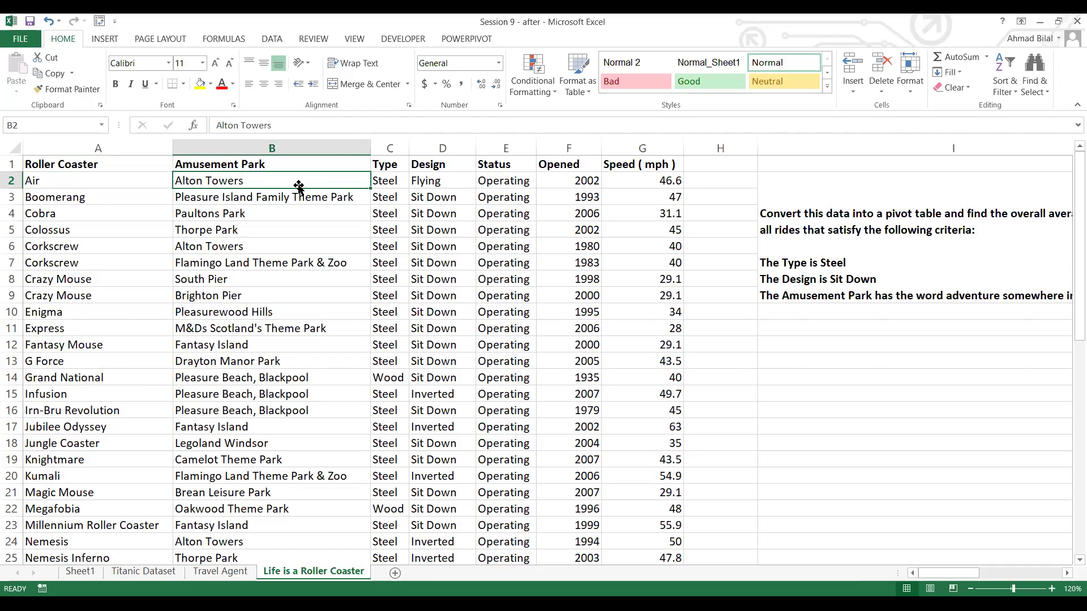
Turn on filters for the ride data's header row and check which values the Type column contains.
{"action": "left_click", "coordinate": [381, 164]}
{"action": "left_click", "coordinate": [270, 38]}
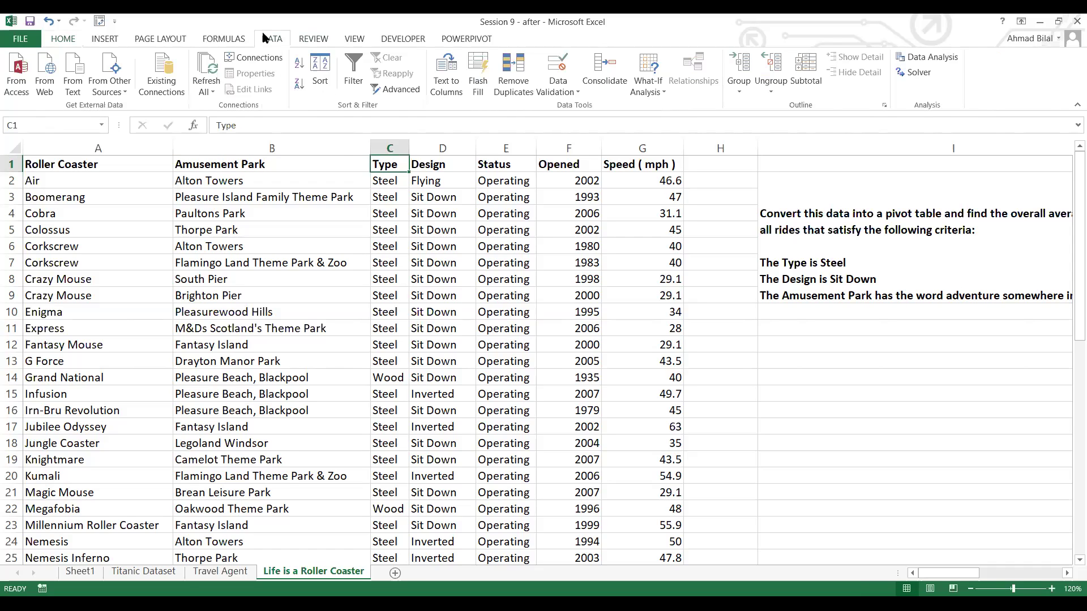
{"action": "left_click", "coordinate": [353, 69]}
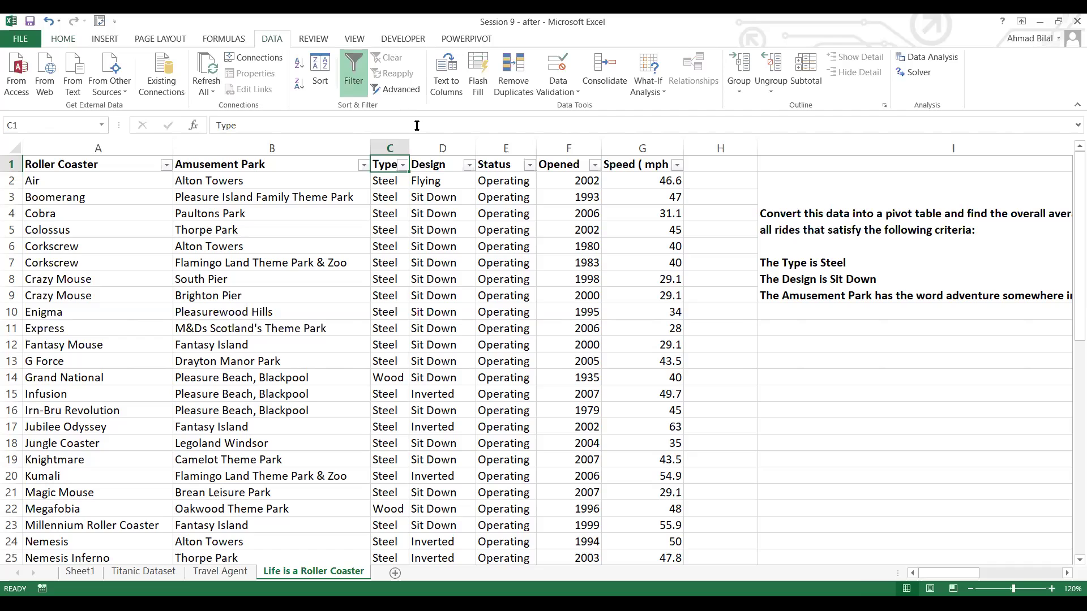
{"action": "left_click", "coordinate": [404, 165]}
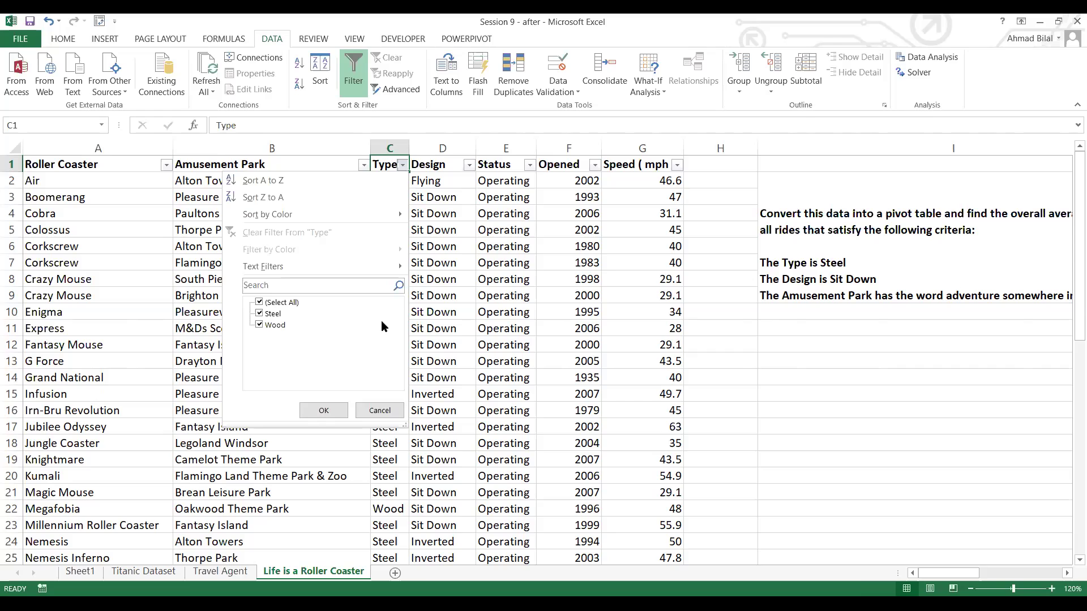
{"action": "left_click", "coordinate": [458, 229]}
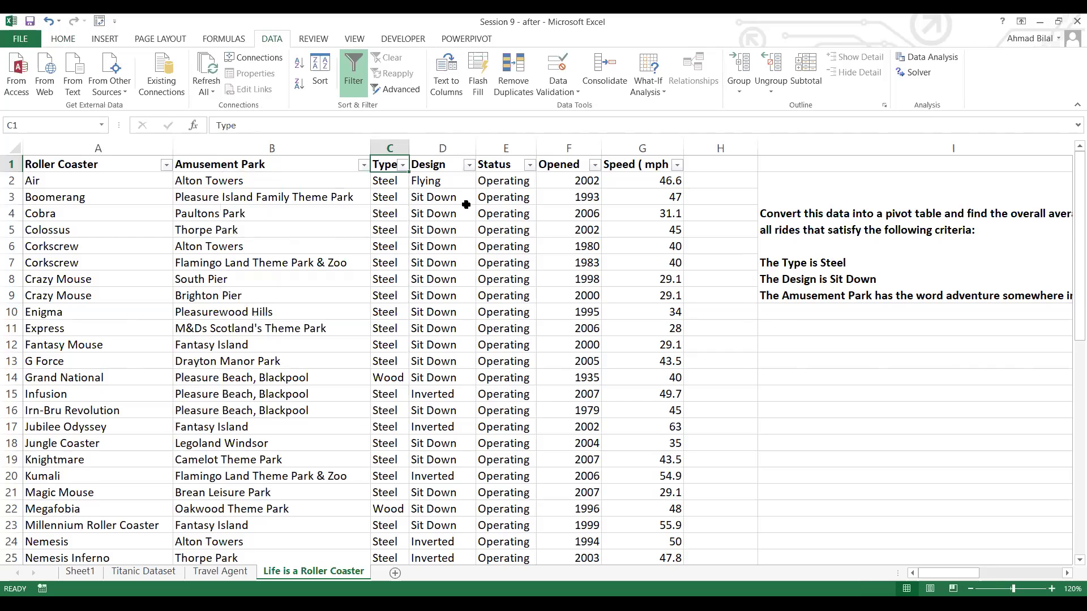
Check which distinct values the Design and Status columns contain, without filtering the data.
{"action": "left_click", "coordinate": [469, 165]}
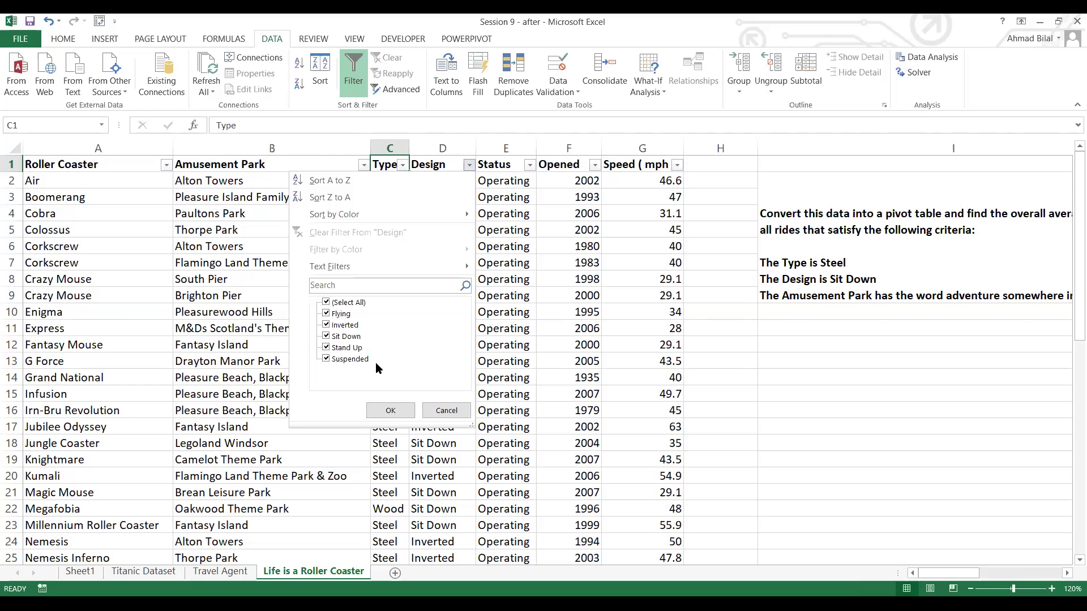
{"action": "left_click", "coordinate": [532, 172]}
{"action": "left_click", "coordinate": [530, 165]}
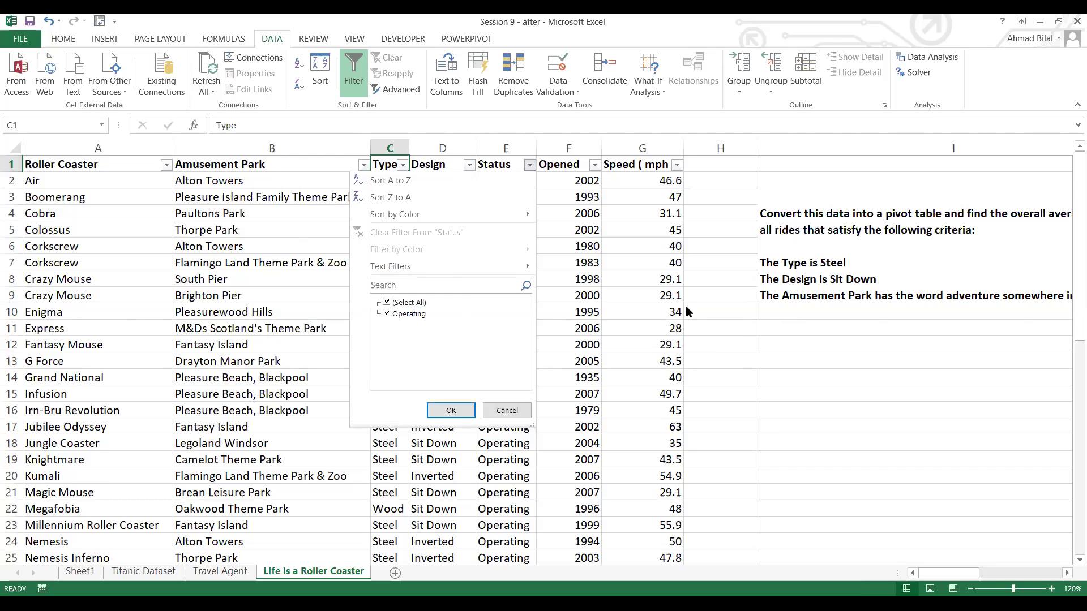
{"action": "left_click", "coordinate": [596, 178]}
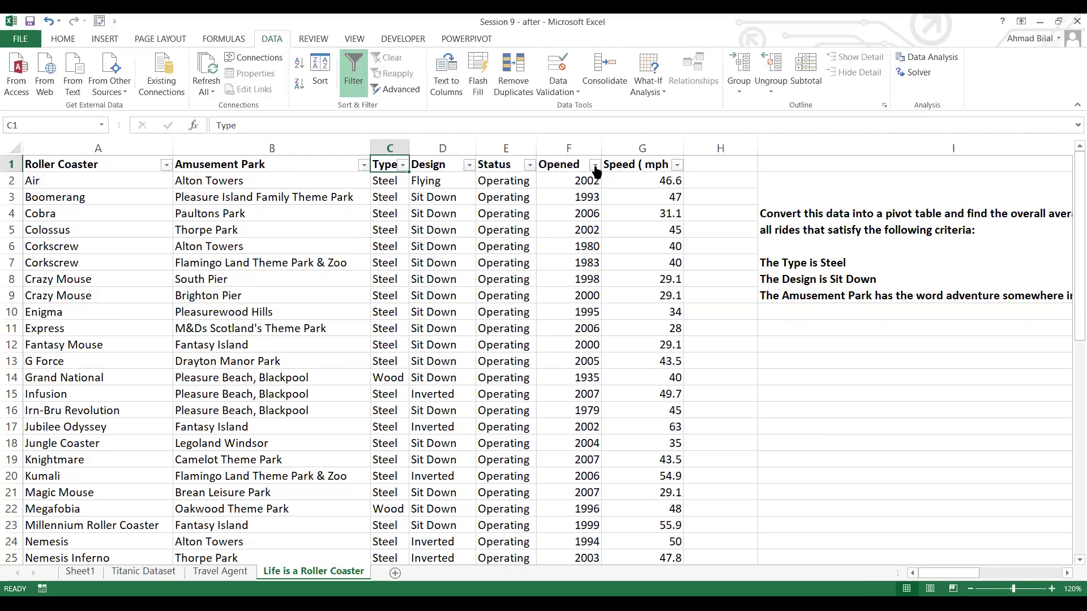
Check the full range of years in the Opened column and the values in the Speed ( mph ) column.
{"action": "left_click", "coordinate": [595, 165]}
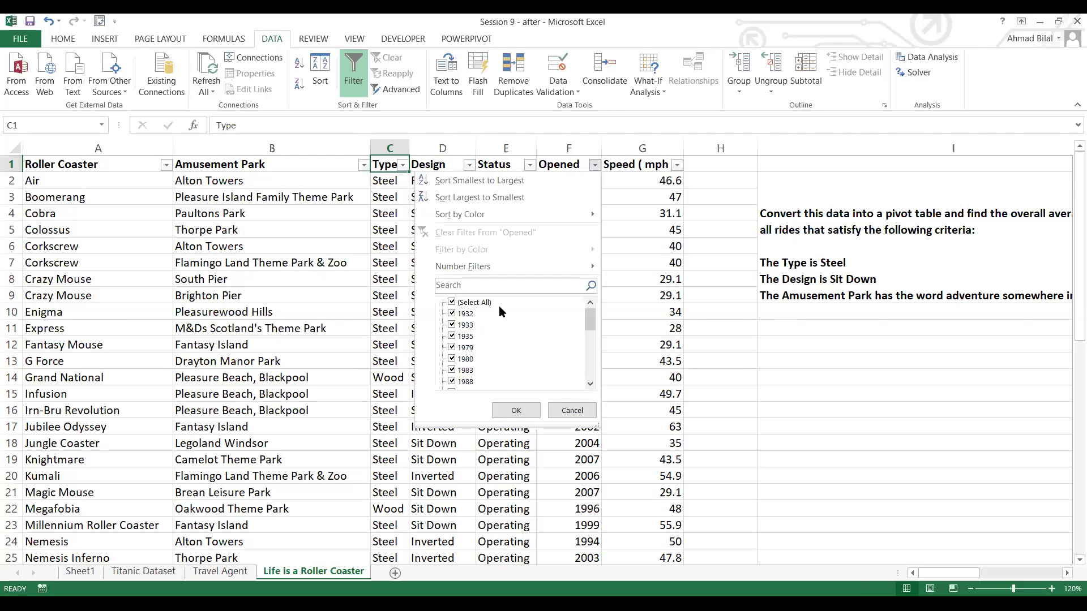
{"action": "left_click_drag", "start_coordinate": [586, 315], "coordinate": [603, 385]}
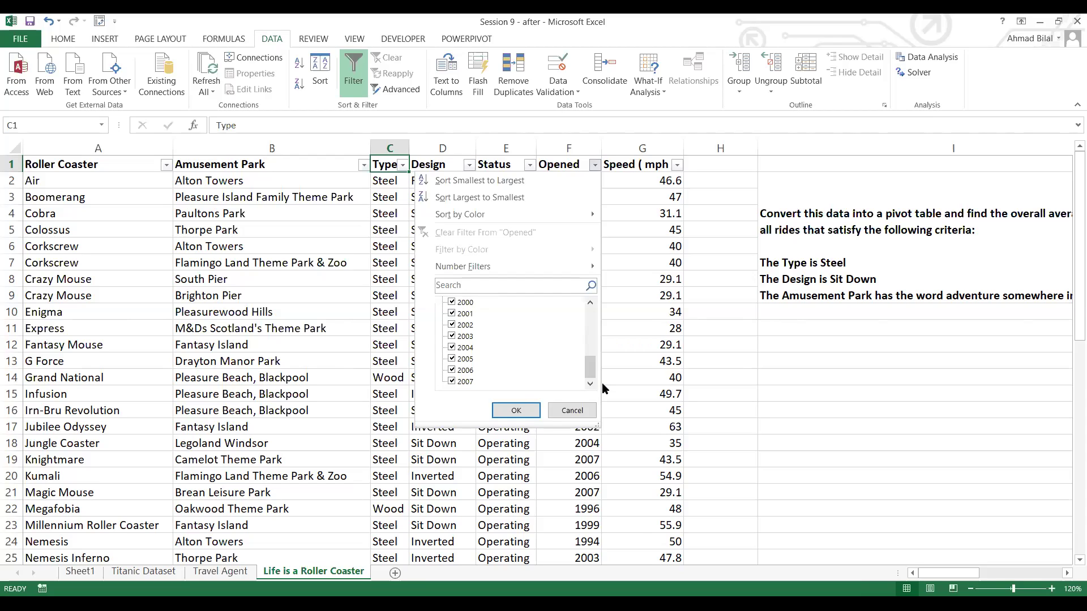
{"action": "key", "text": "Escape"}
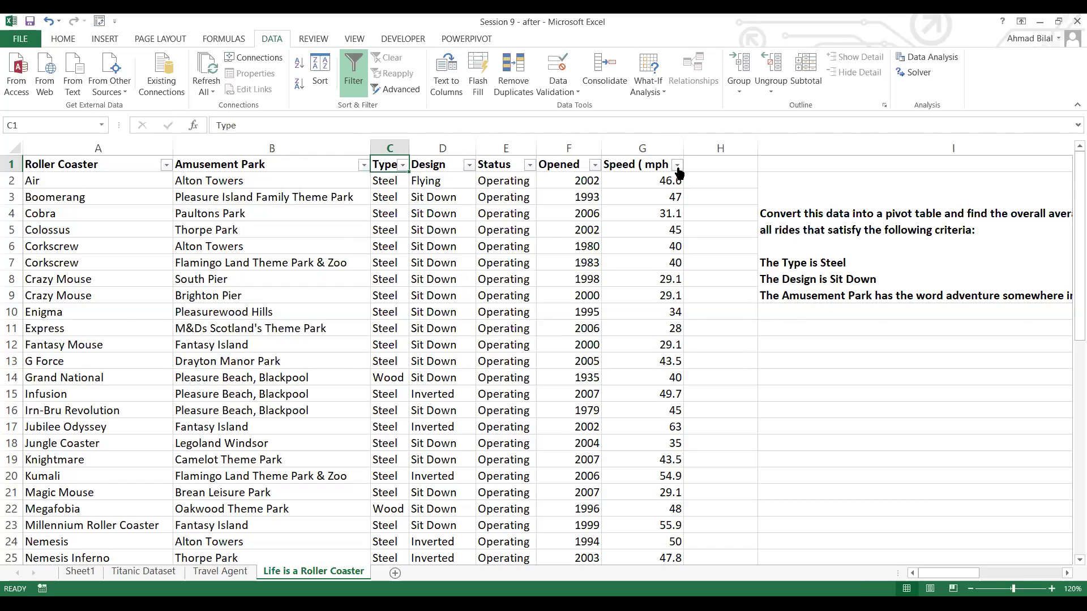
{"action": "left_click", "coordinate": [678, 165]}
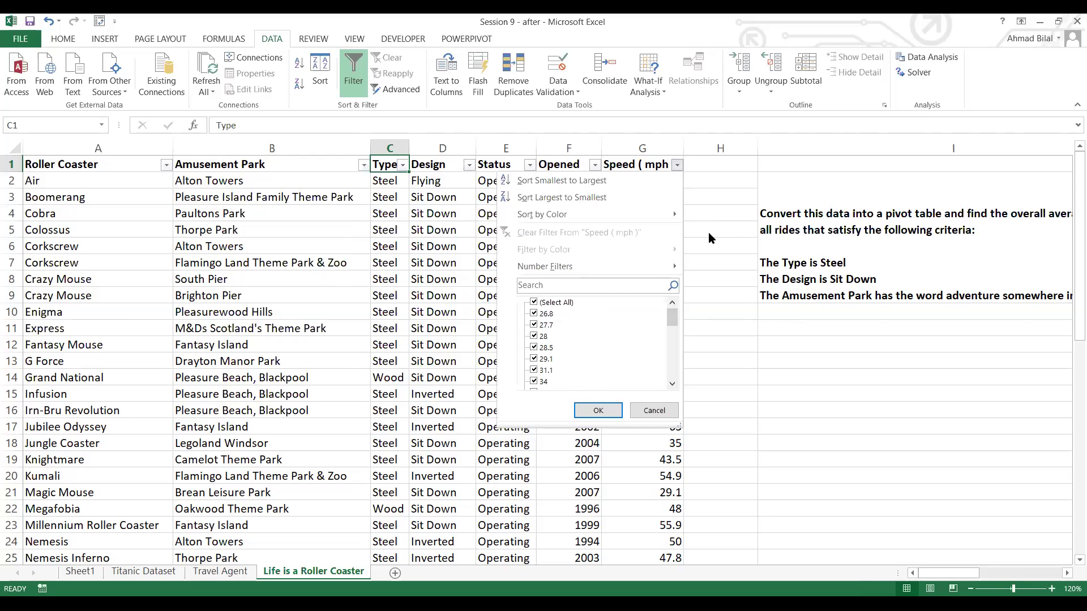
{"action": "key", "text": "Escape"}
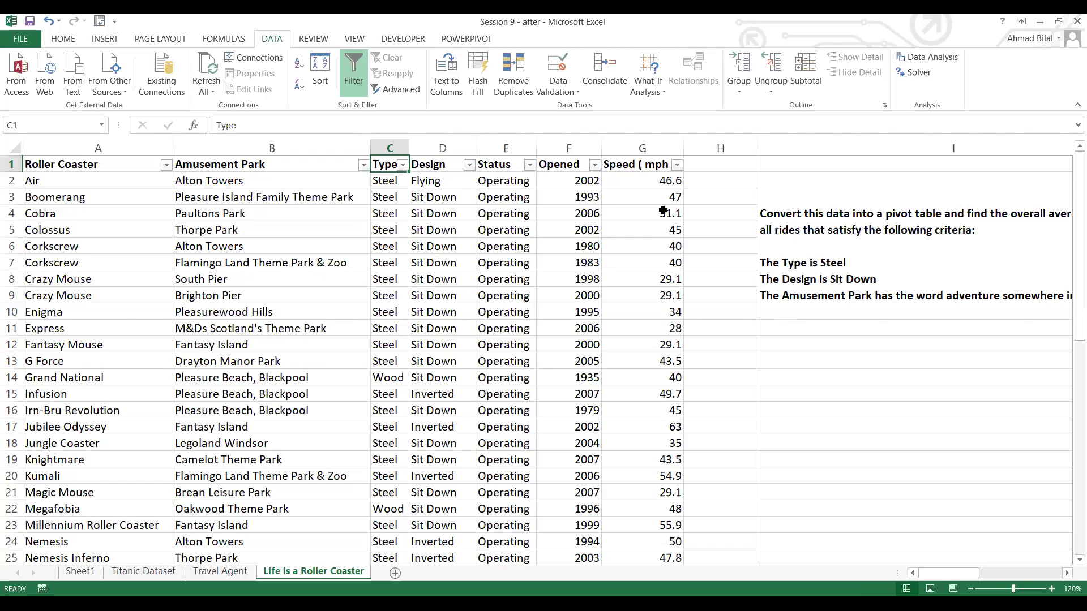
Reread the average speed exercise's criteria for type, design and amusement park in the merged cell beside the data.
{"action": "key", "text": "Right"}
{"action": "key", "text": "Right"}
{"action": "key", "text": "Right"}
{"action": "key", "text": "Right"}
{"action": "key", "text": "Right"}
{"action": "key", "text": "Down"}
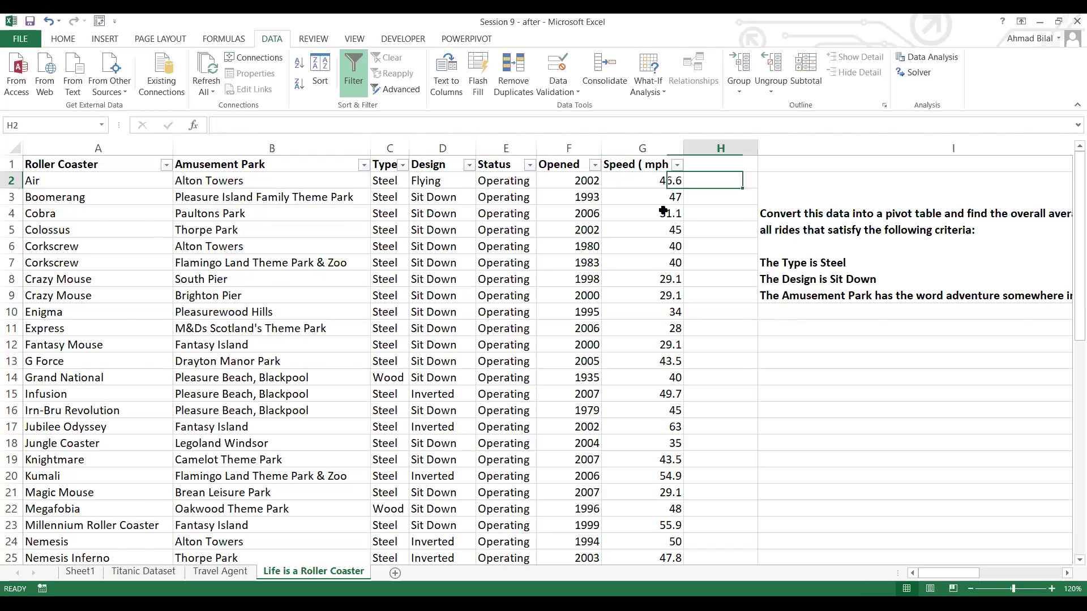
{"action": "key", "text": "Right"}
{"action": "key", "text": "Right"}
{"action": "key", "text": "Down"}
{"action": "key", "text": "Down"}
{"action": "key", "text": "Down"}
{"action": "key", "text": "Down"}
{"action": "key", "text": "Down"}
{"action": "key", "text": "Down"}
{"action": "key", "text": "Down"}
{"action": "key", "text": "Down"}
{"action": "key", "text": "Left"}
{"action": "key", "text": "Up"}
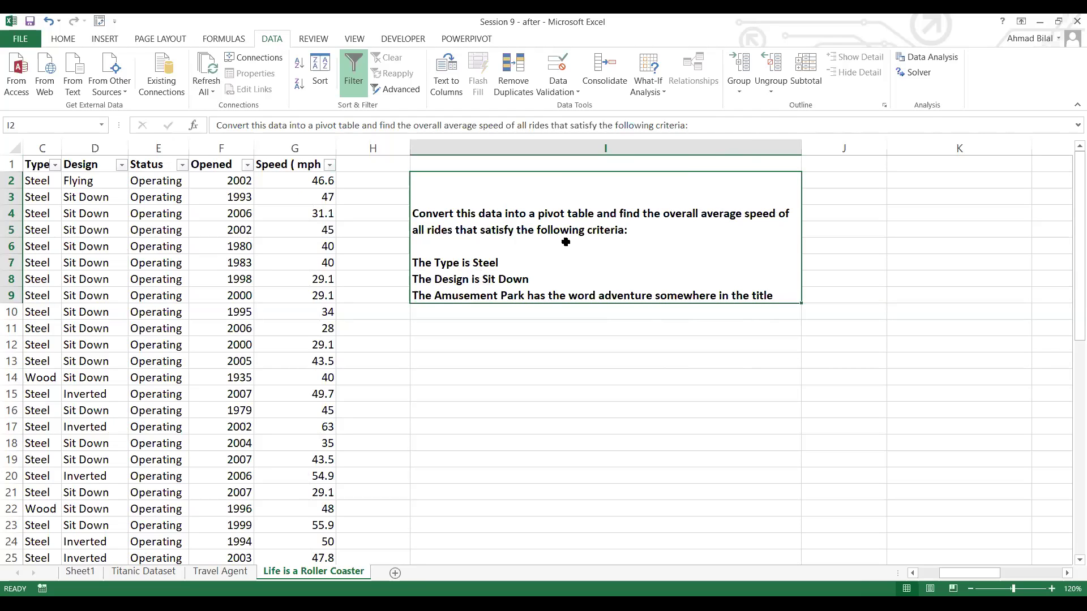
Create a pivot table from the ride data in A1:G51, placed at cell I13 of the existing worksheet.
{"action": "key", "text": "ctrl+Home"}
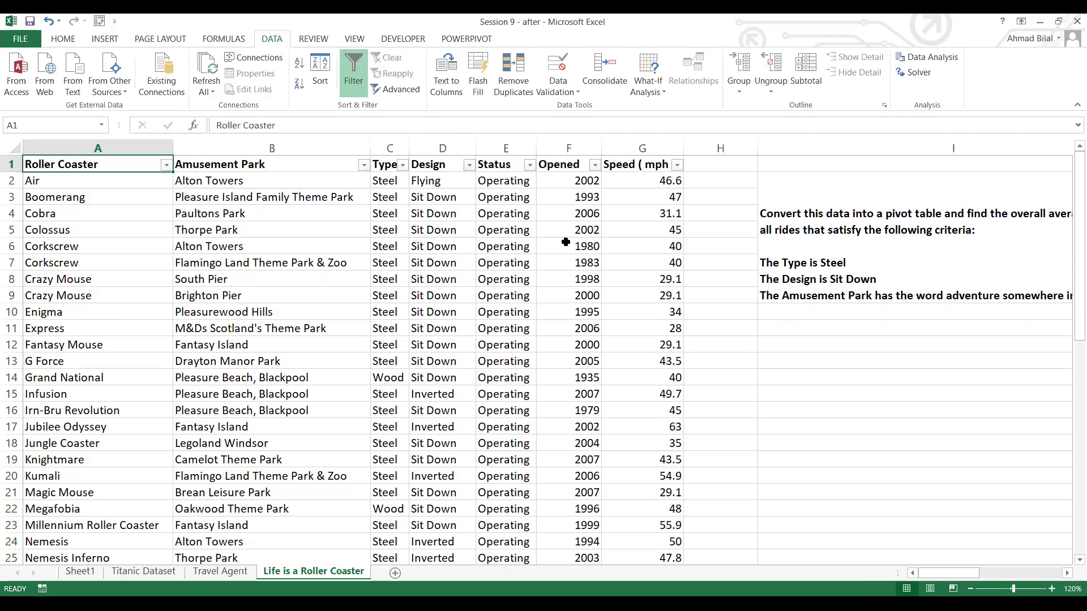
{"action": "key", "text": "ctrl+shift+Down"}
{"action": "key", "text": "ctrl+shift+Right"}
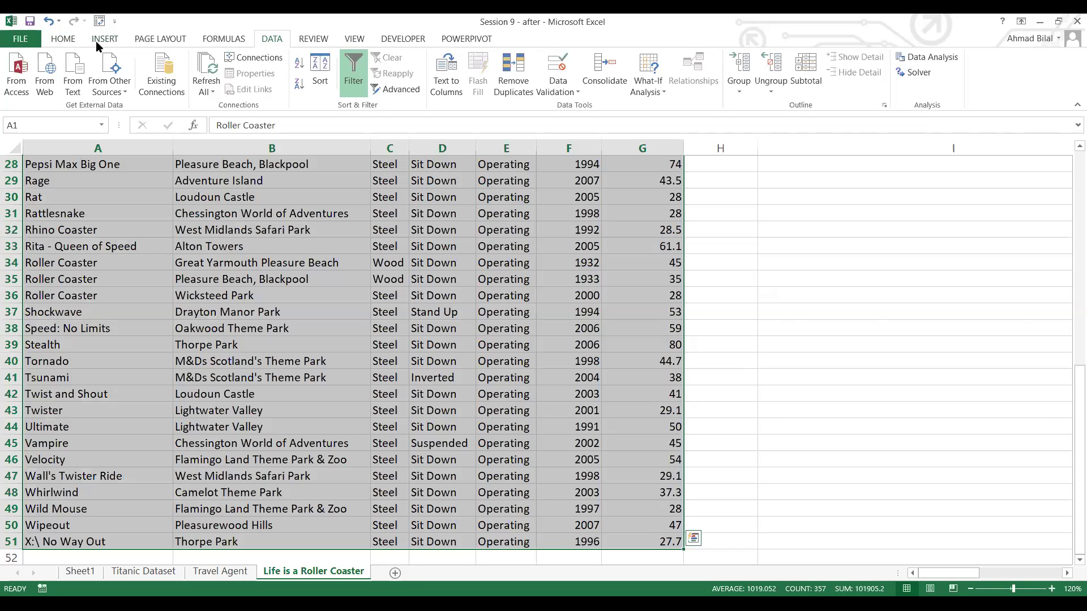
{"action": "left_click", "coordinate": [104, 38]}
{"action": "left_click", "coordinate": [23, 71]}
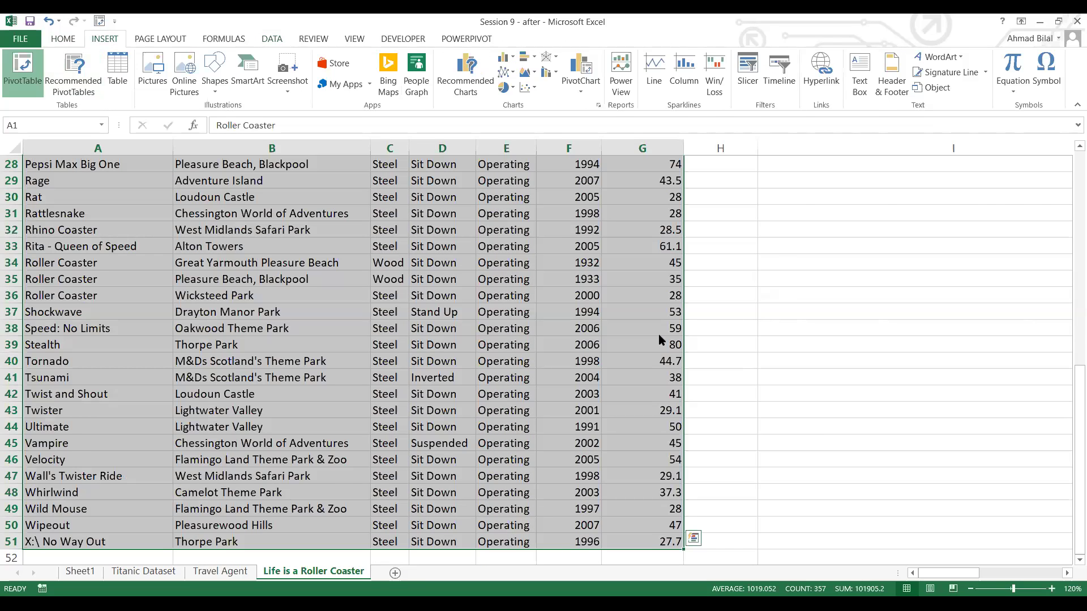
{"action": "left_click", "coordinate": [580, 214]}
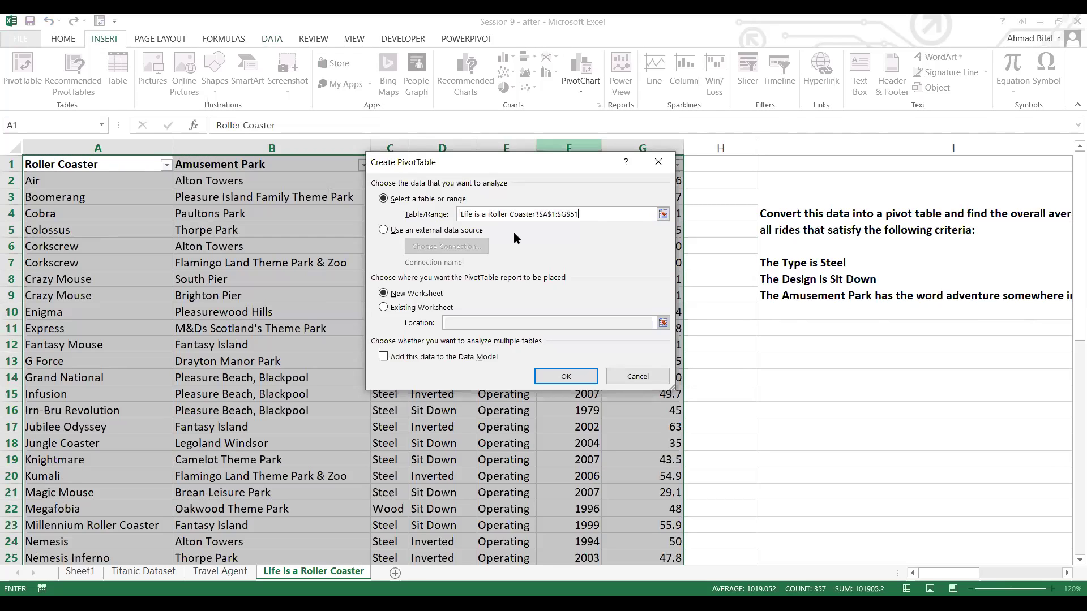
{"action": "left_click", "coordinate": [428, 308]}
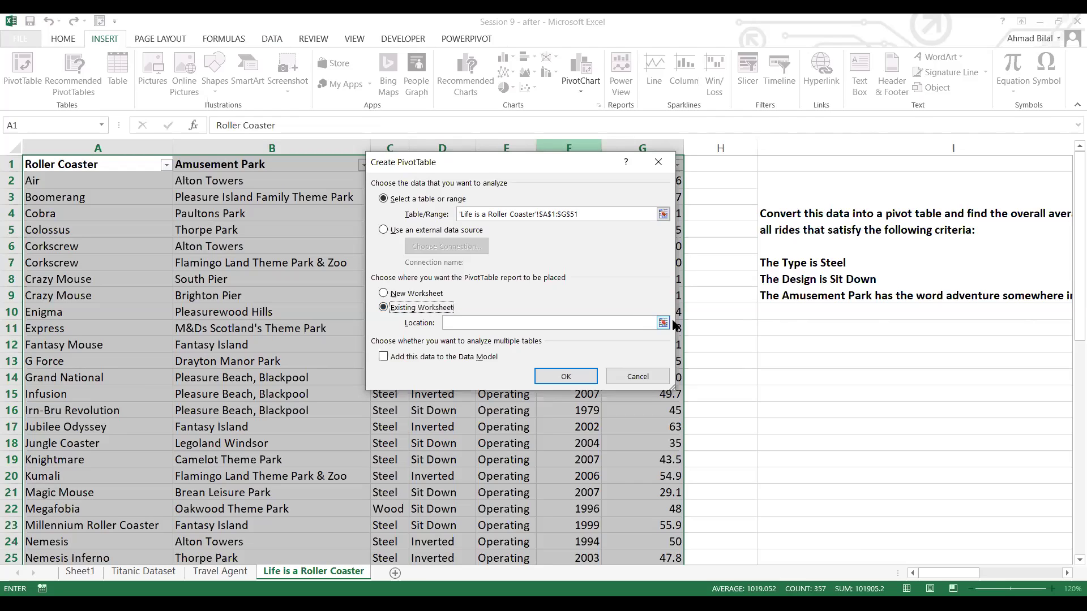
{"action": "left_click", "coordinate": [645, 323]}
{"action": "left_click", "coordinate": [828, 364]}
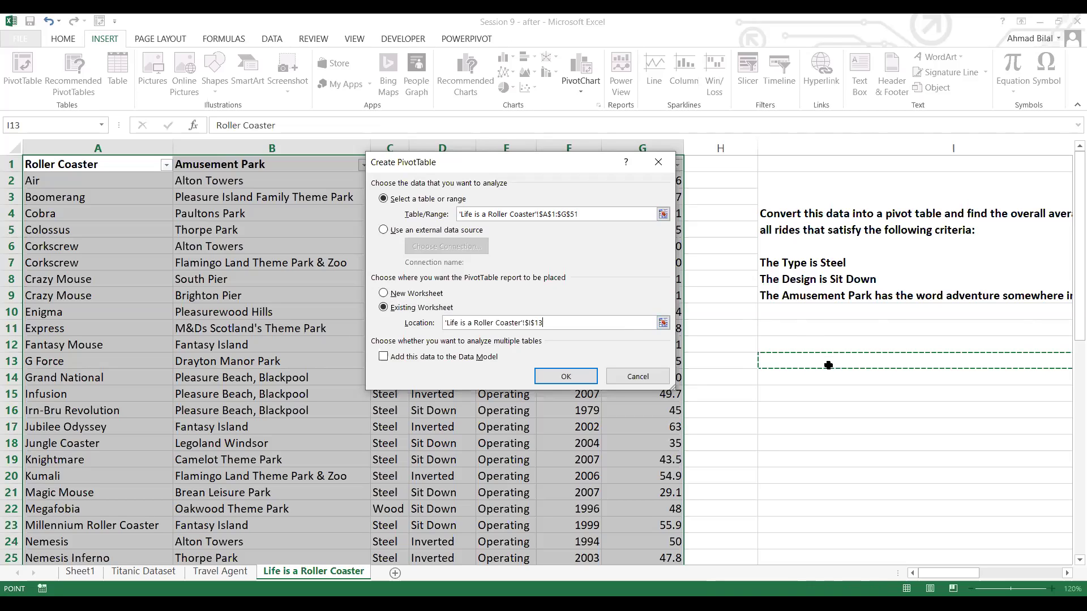
{"action": "key", "text": "Return"}
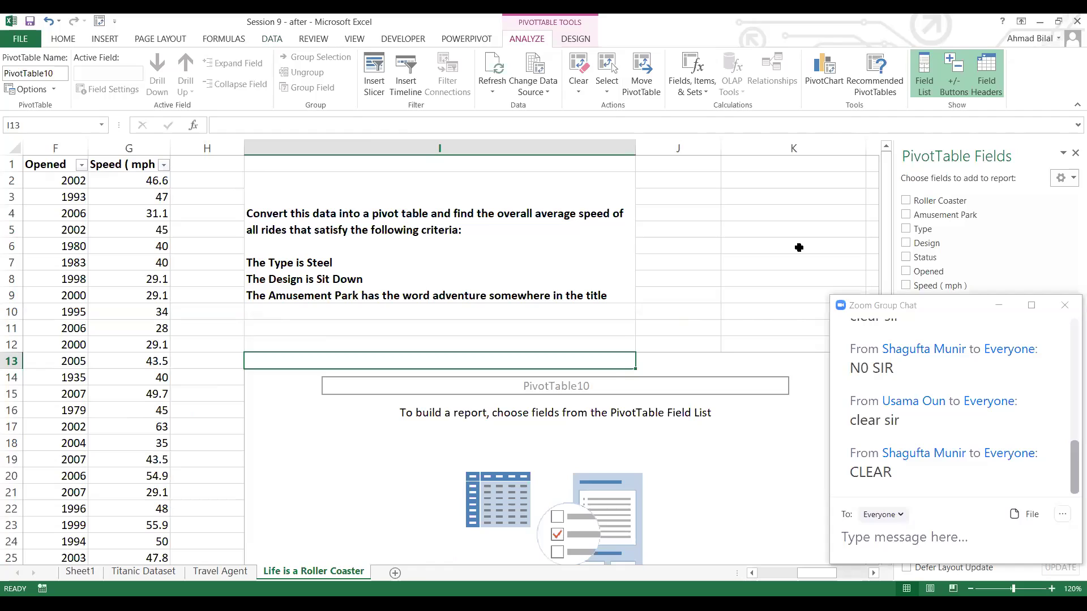
Add Speed ( mph ) as the pivot table's value field and summarize it by Average.
{"action": "left_click", "coordinate": [936, 283]}
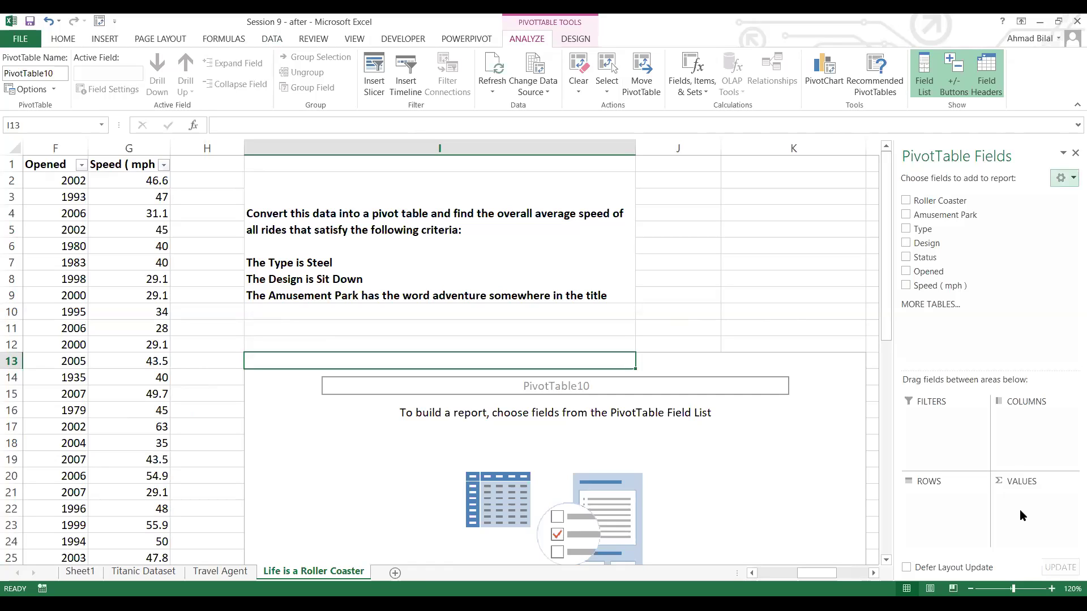
{"action": "left_click_drag", "start_coordinate": [943, 291], "coordinate": [1058, 505]}
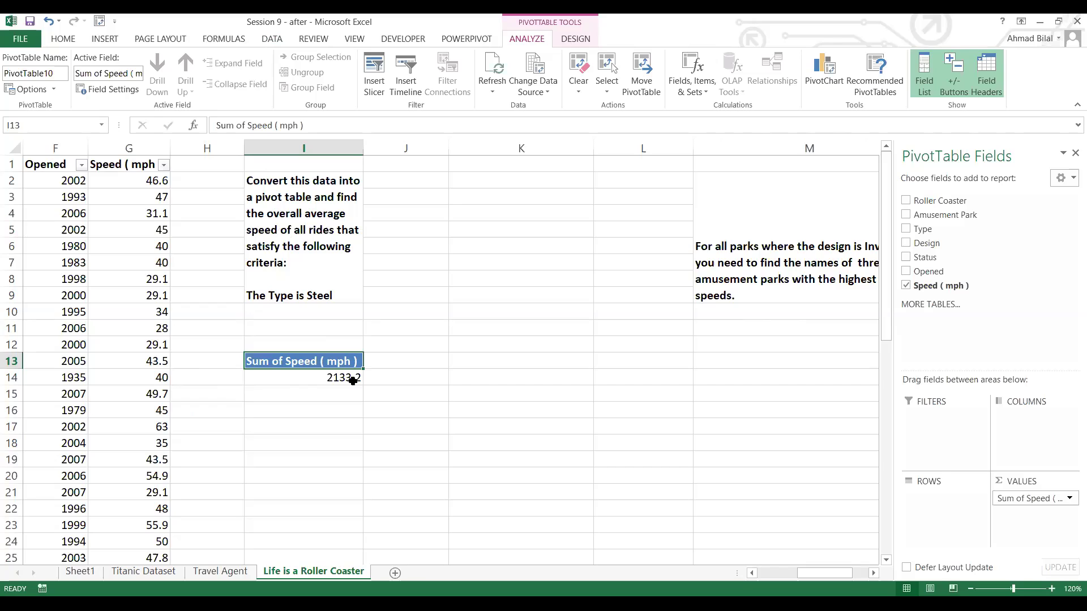
{"action": "left_click", "coordinate": [289, 378]}
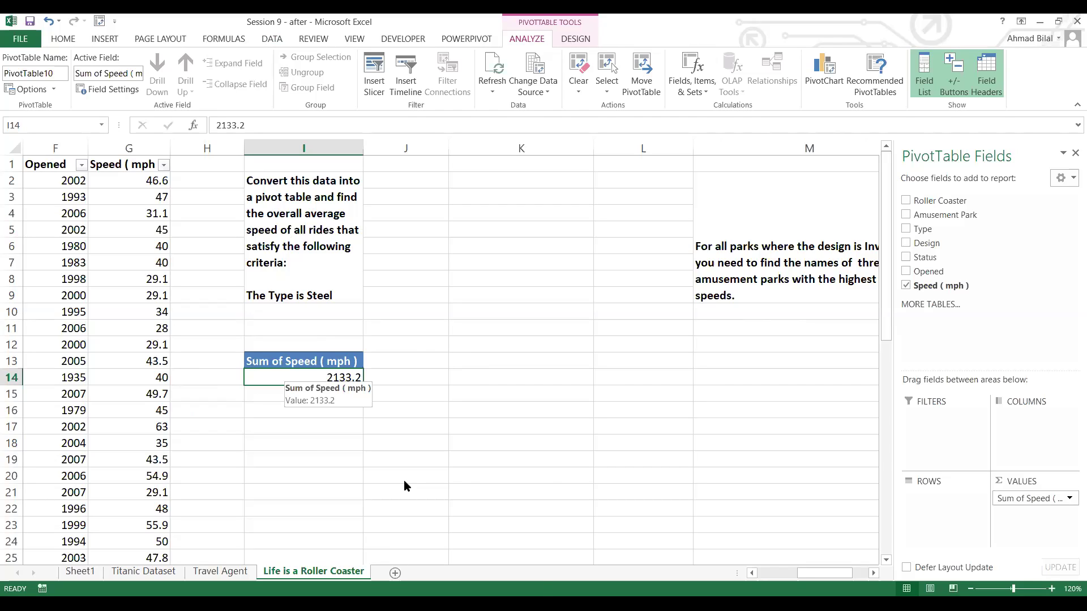
{"action": "right_click", "coordinate": [291, 378]}
{"action": "mouse_move", "coordinate": [363, 495]}
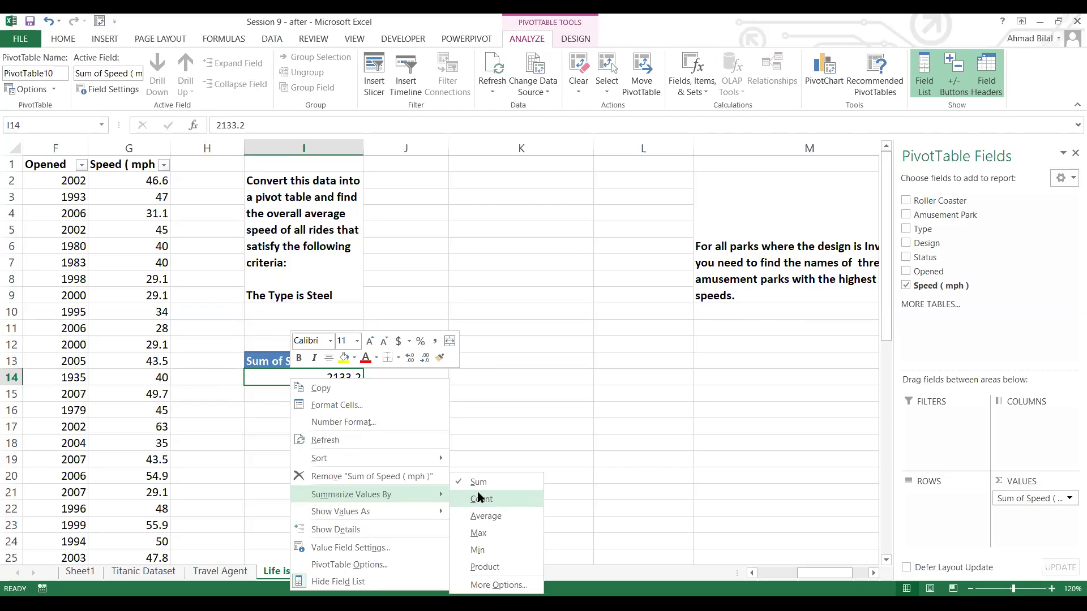
{"action": "left_click", "coordinate": [514, 518]}
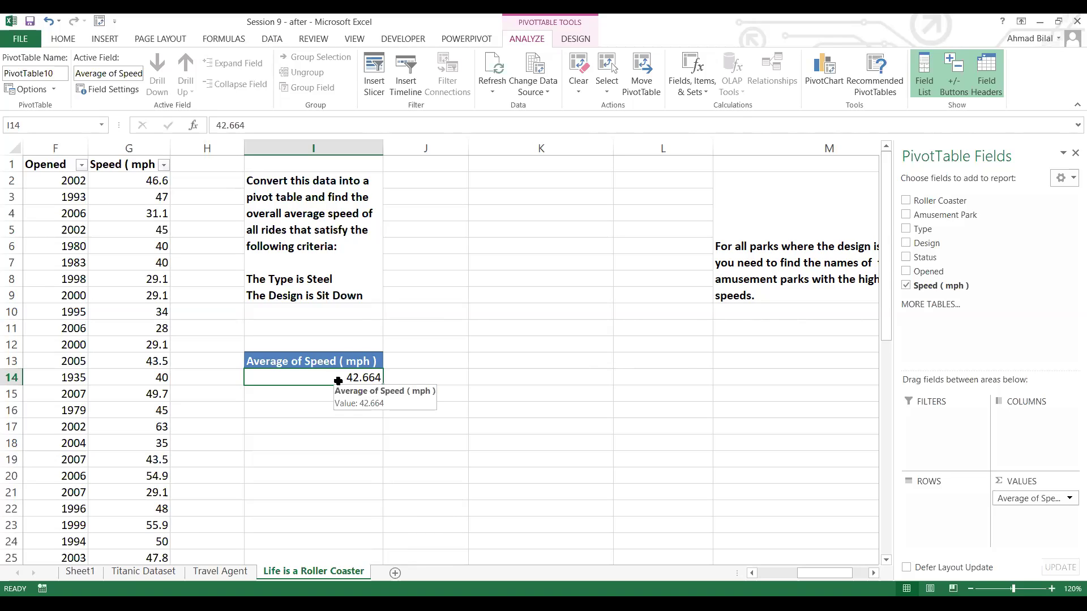
Move the whole Average of Speed ( mph ) pivot table down two rows so that it starts at cell I15.
{"action": "key", "text": "shift+Up"}
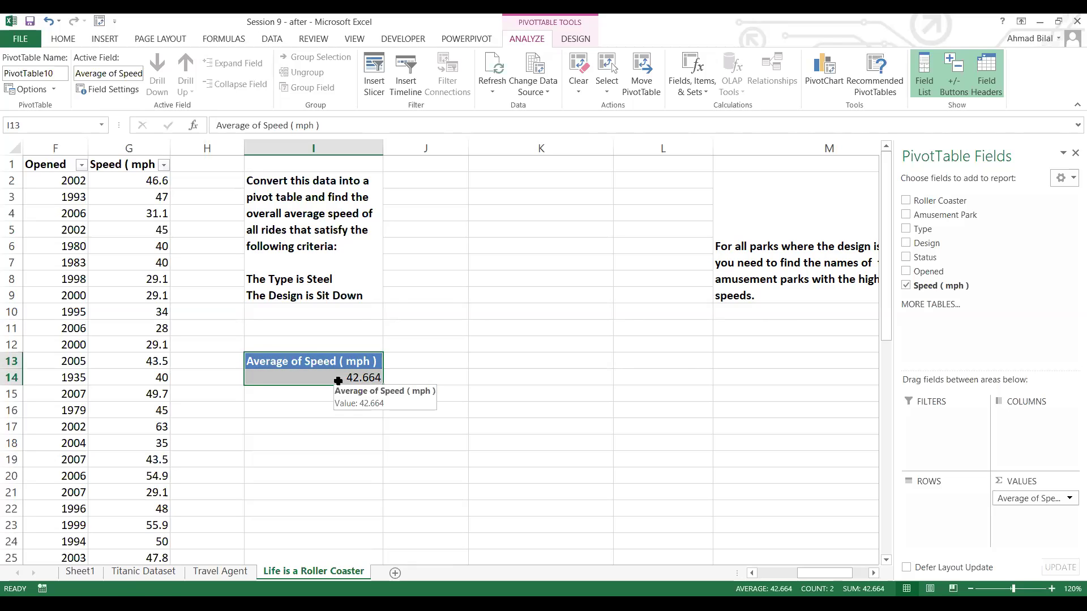
{"action": "key", "text": "ctrl+x"}
{"action": "key", "text": "Down"}
{"action": "key", "text": "Return"}
{"action": "key", "text": "Left"}
{"action": "key", "text": "Right"}
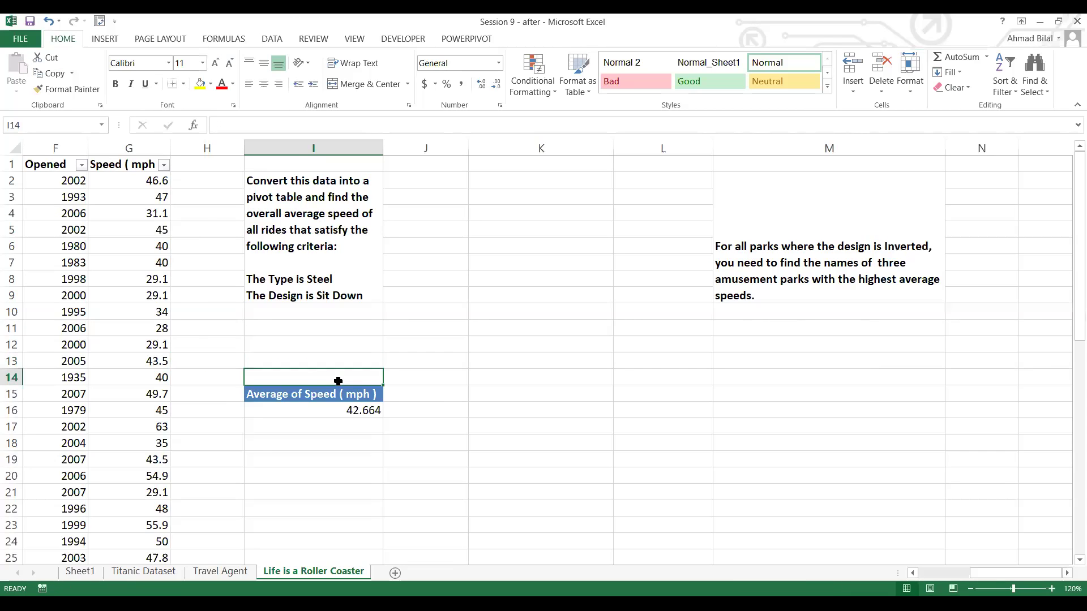
{"action": "key", "text": "Down"}
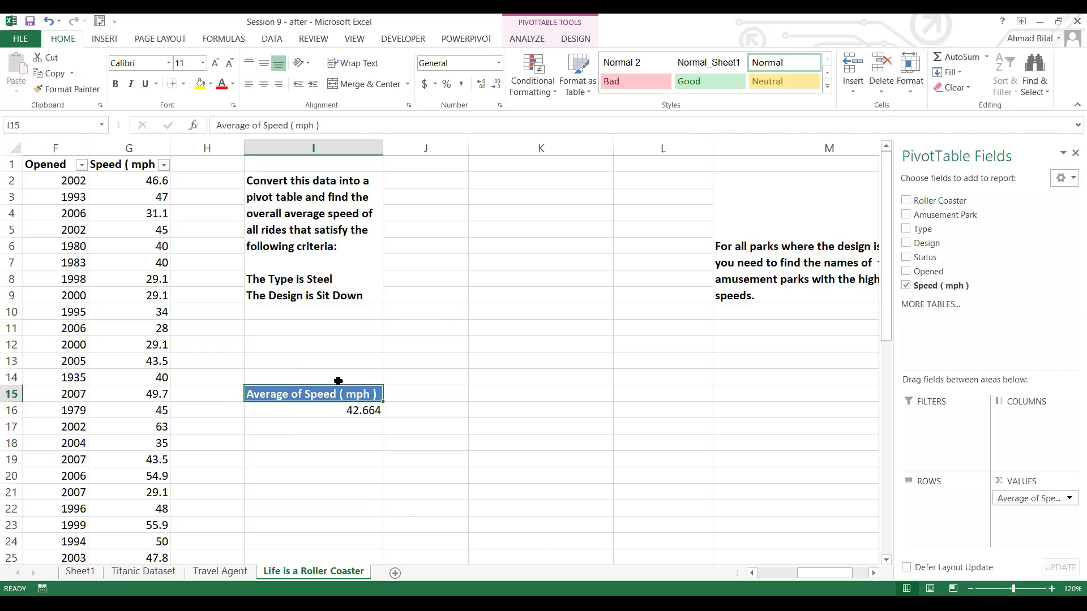
Widen column I to read all the criteria, and add Type, Design and Amusement Park as the pivot table's report filters.
{"action": "double_click", "coordinate": [383, 151]}
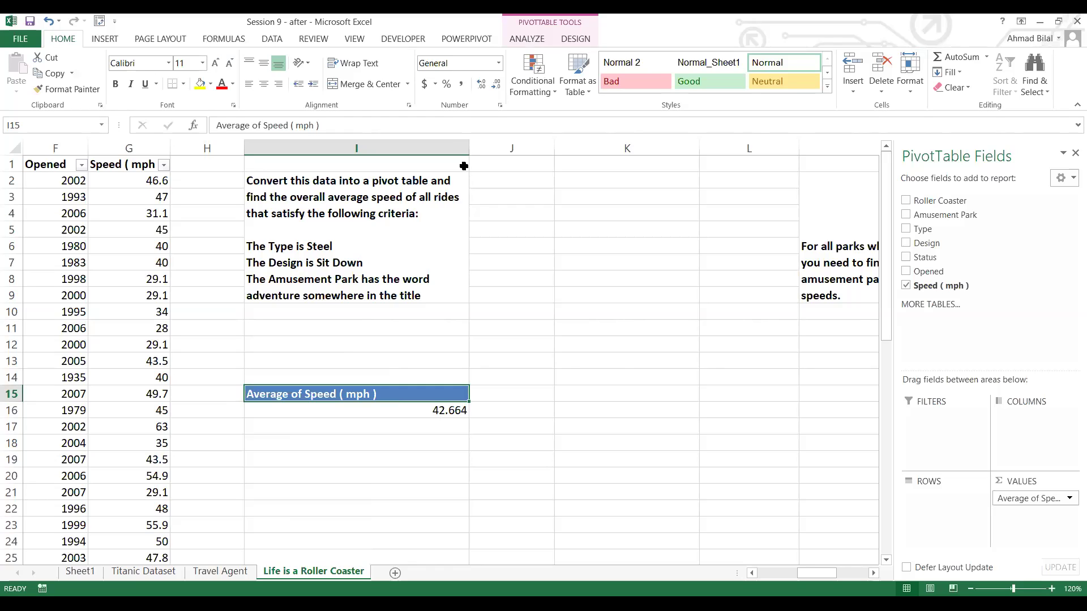
{"action": "left_click_drag", "start_coordinate": [464, 147], "coordinate": [520, 148]}
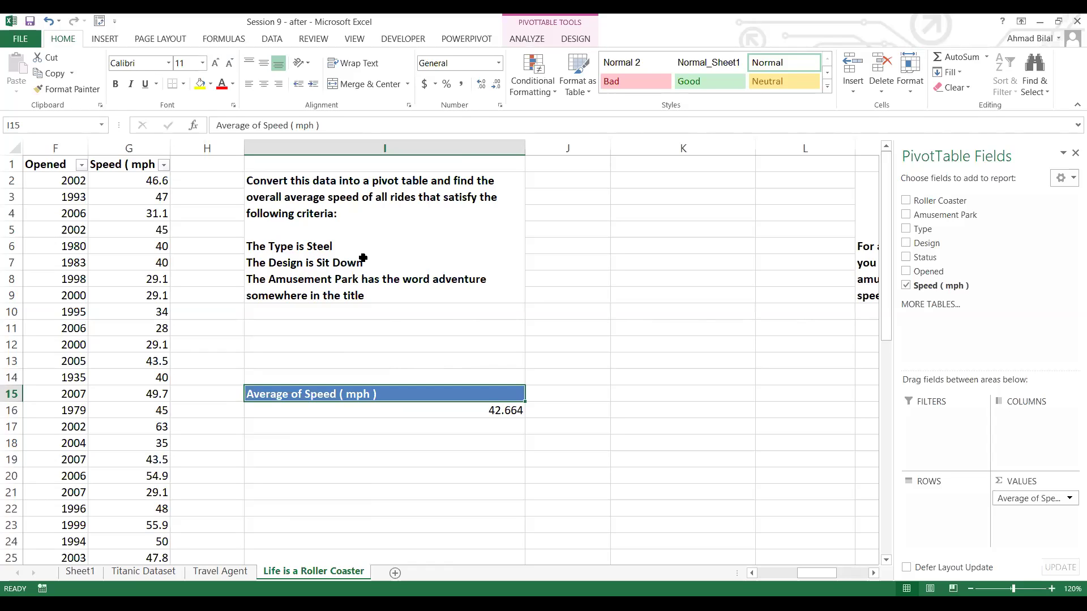
{"action": "left_click_drag", "start_coordinate": [929, 228], "coordinate": [924, 428]}
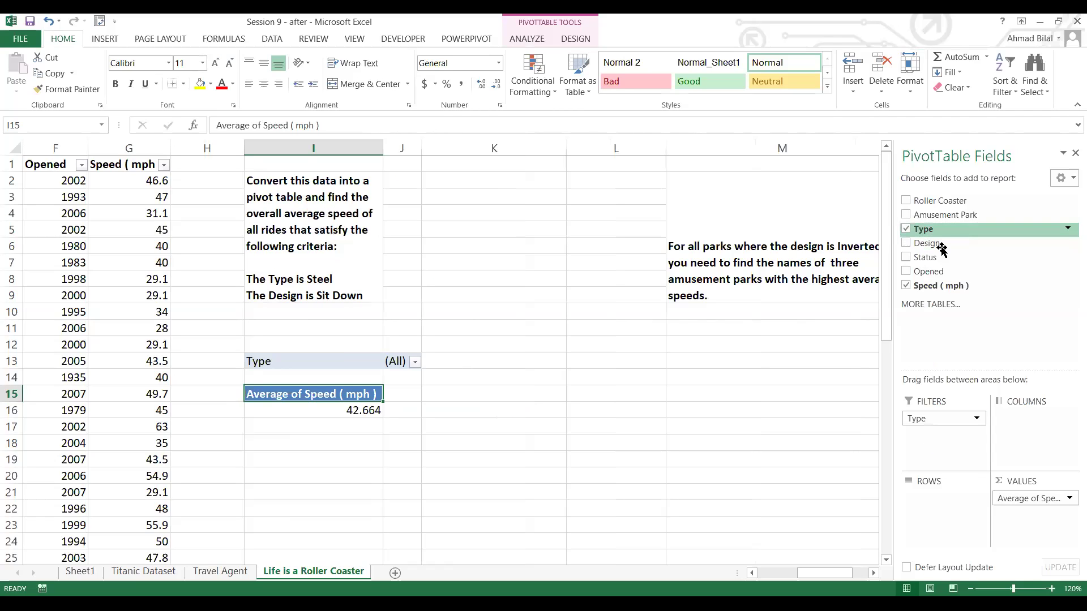
{"action": "left_click_drag", "start_coordinate": [939, 245], "coordinate": [949, 436]}
{"action": "left_click_drag", "start_coordinate": [953, 216], "coordinate": [944, 448]}
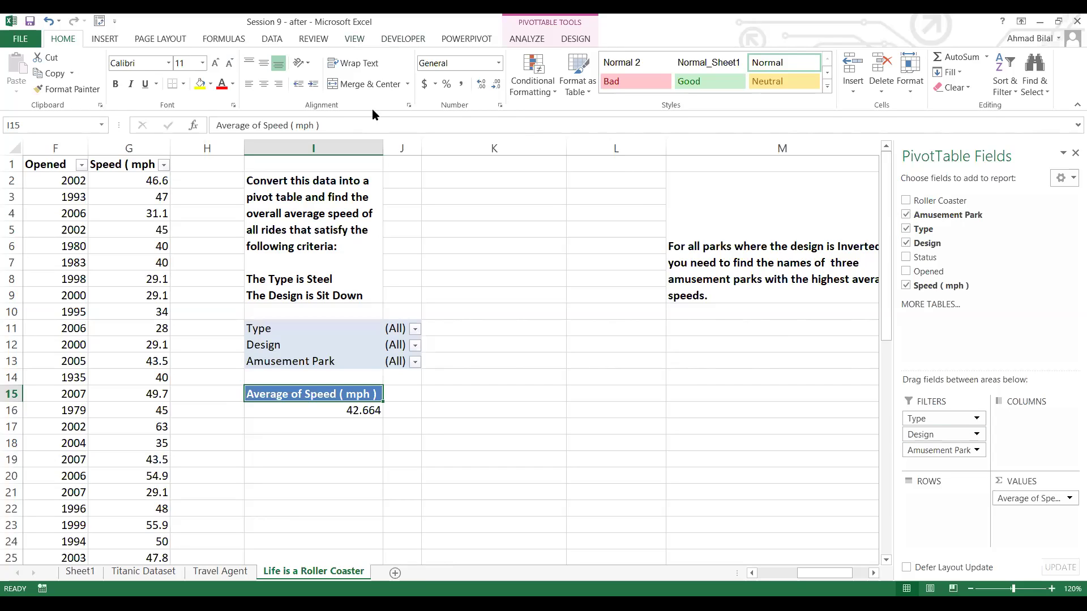
Widen column I again and filter the pivot table to Type Steel and Design Sit Down.
{"action": "left_click_drag", "start_coordinate": [384, 148], "coordinate": [508, 149]}
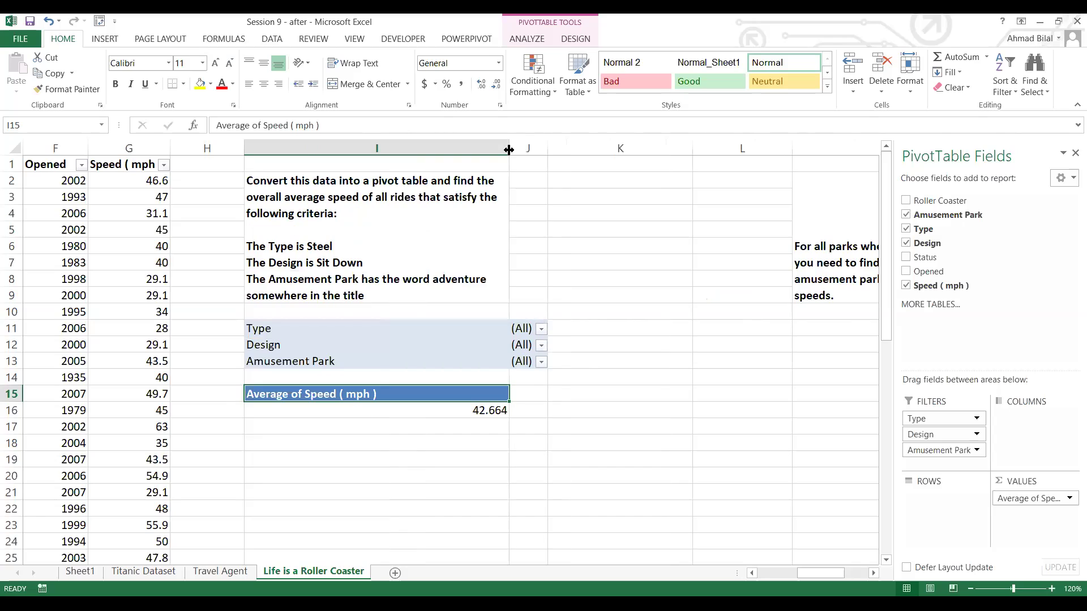
{"action": "left_click", "coordinate": [541, 328]}
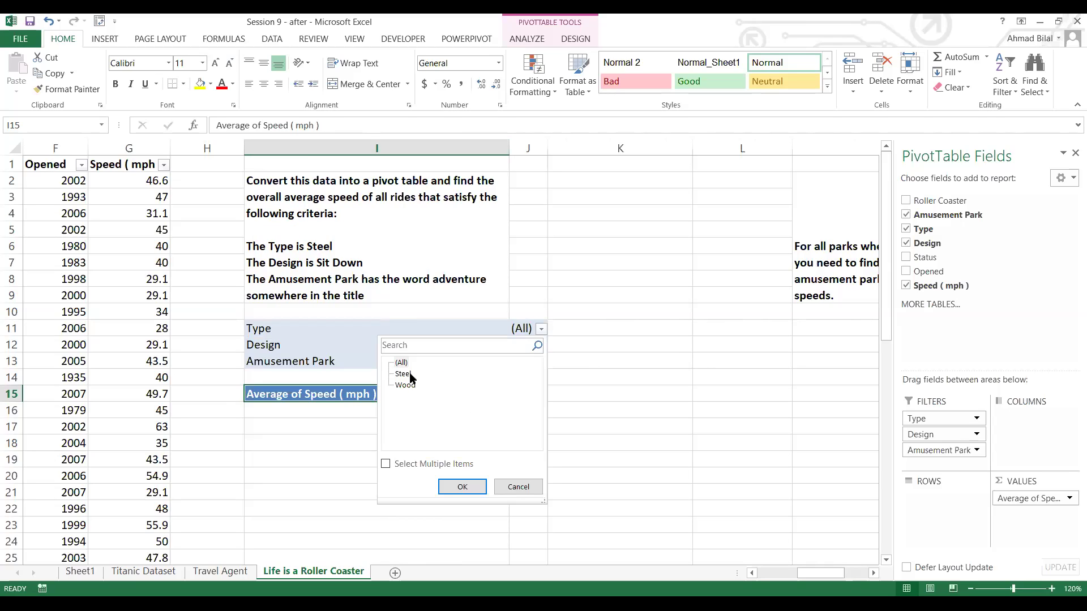
{"action": "left_click", "coordinate": [404, 374]}
{"action": "left_click", "coordinate": [463, 487]}
{"action": "left_click", "coordinate": [420, 344]}
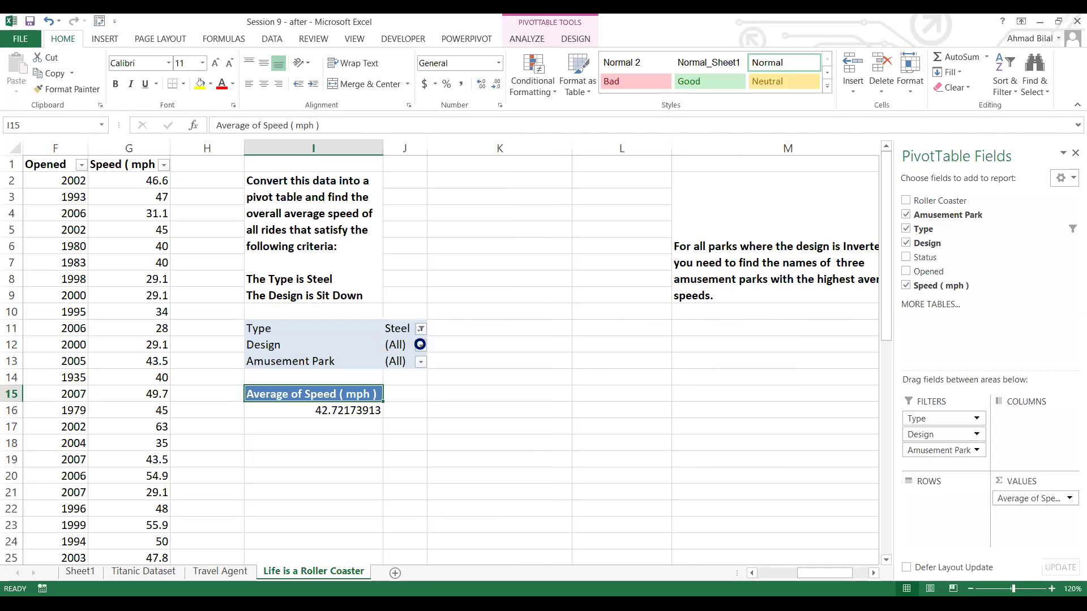
{"action": "left_click", "coordinate": [300, 415]}
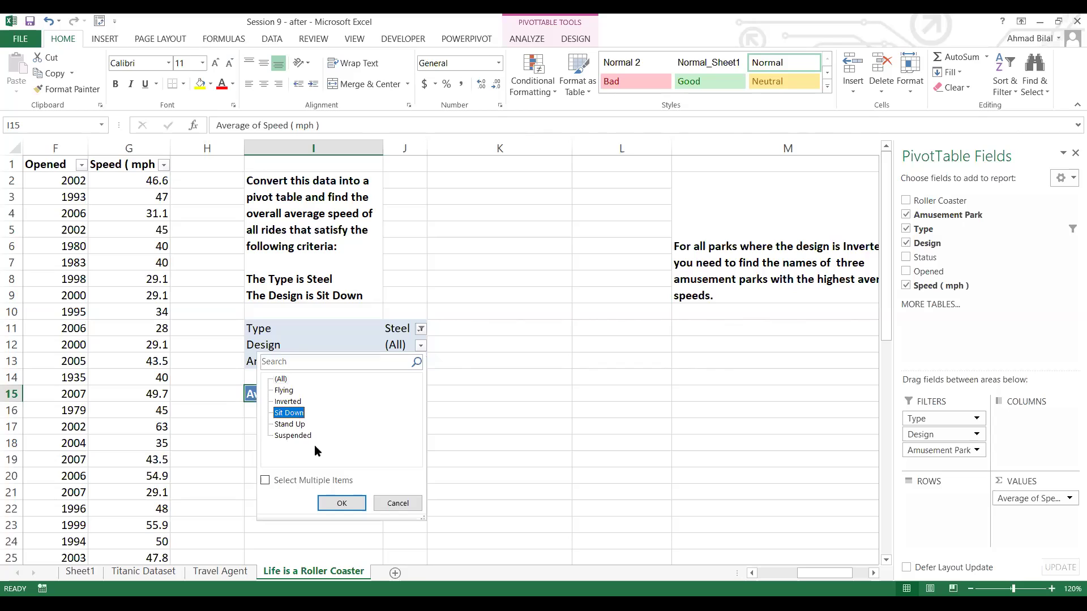
{"action": "left_click", "coordinate": [343, 502]}
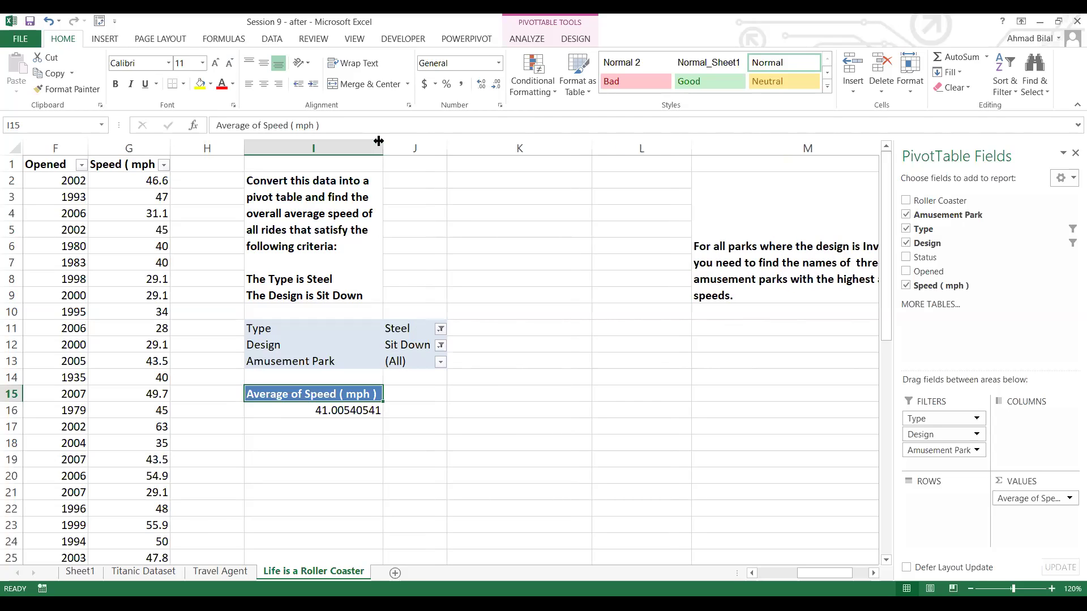
Filter the pivot table's Amusement Park field to the multiple parks whose names contain "adventure".
{"action": "left_click_drag", "start_coordinate": [378, 140], "coordinate": [487, 140]}
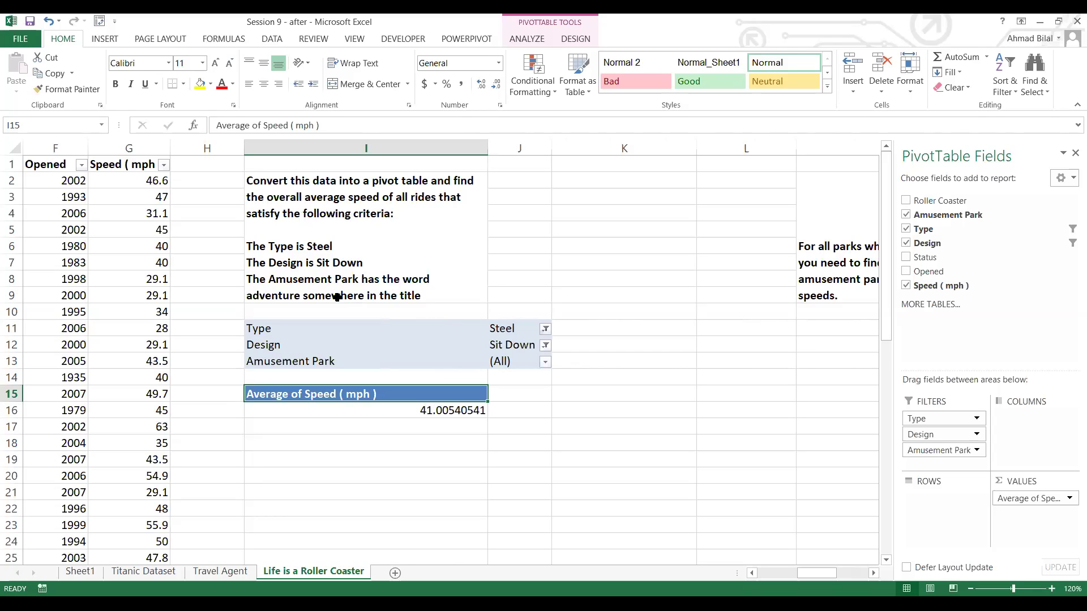
{"action": "left_click", "coordinate": [544, 363]}
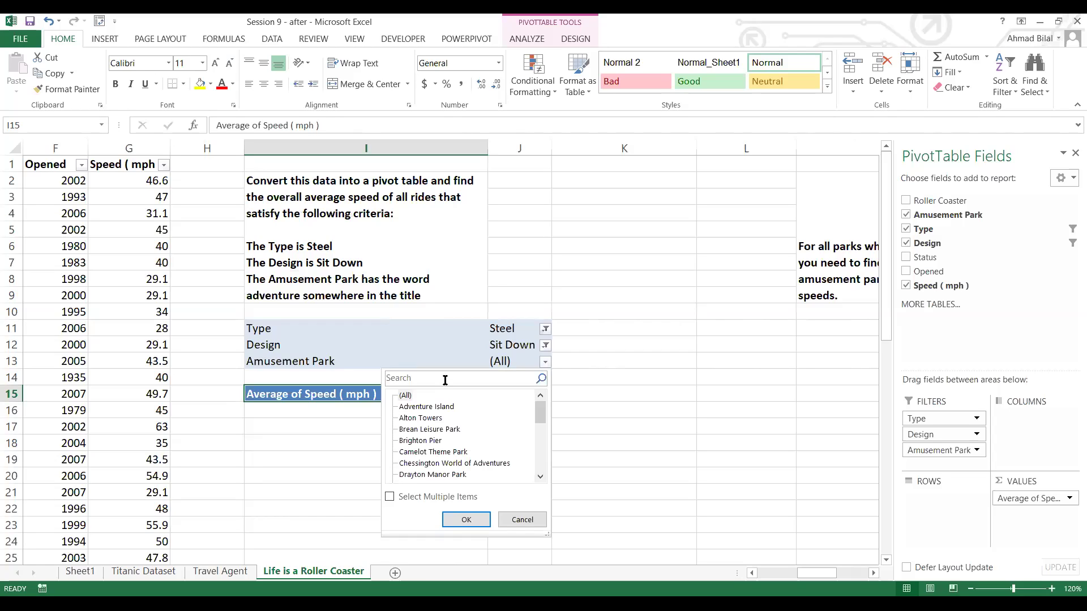
{"action": "left_click", "coordinate": [390, 496]}
{"action": "left_click", "coordinate": [465, 378]}
{"action": "type", "text": "adven"}
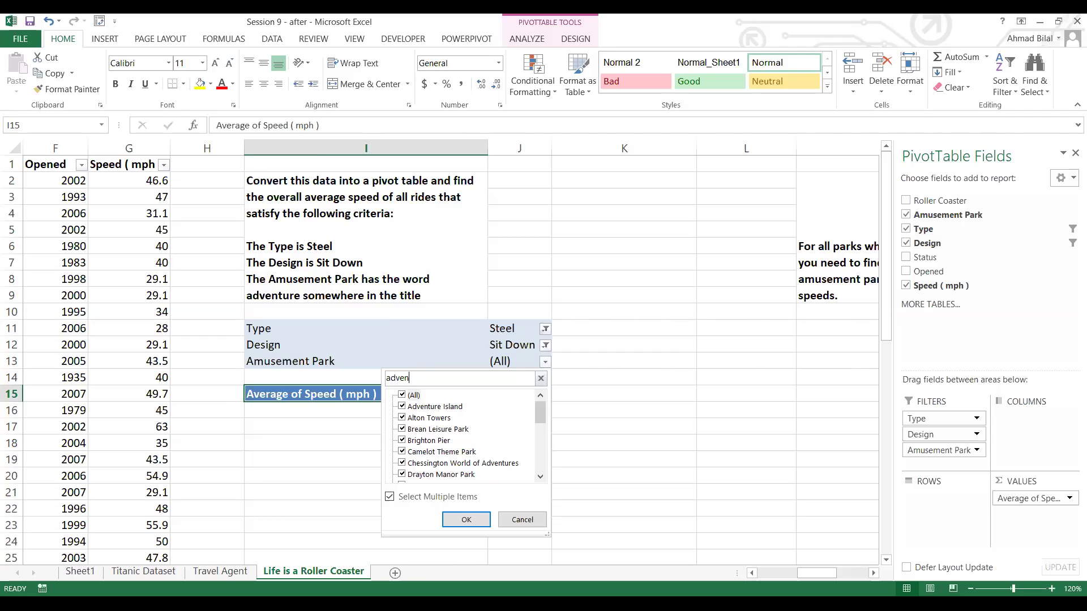
{"action": "type", "text": "ture"}
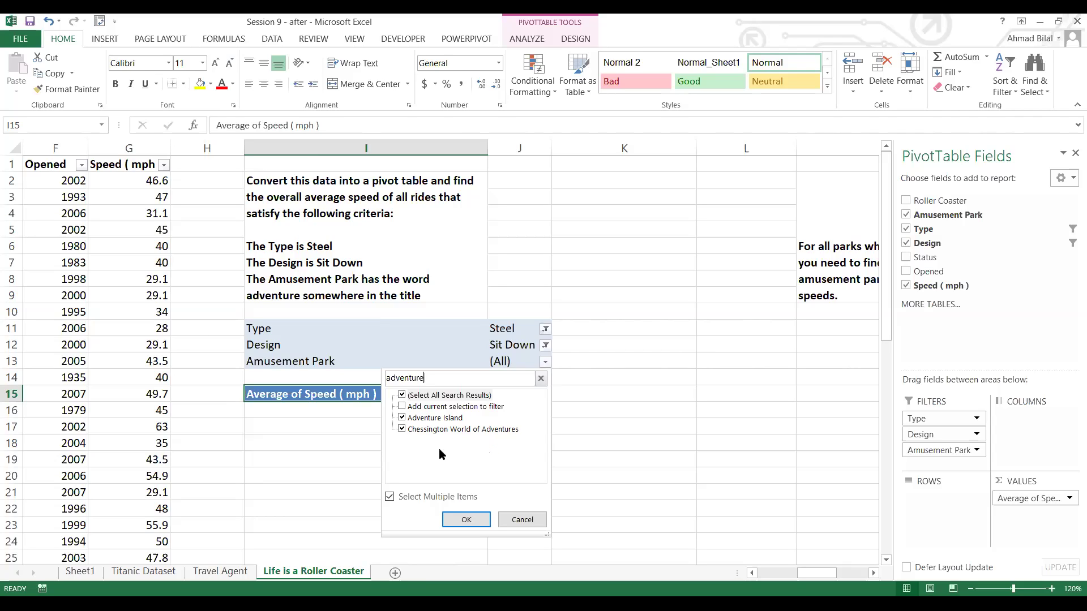
{"action": "left_click", "coordinate": [466, 520]}
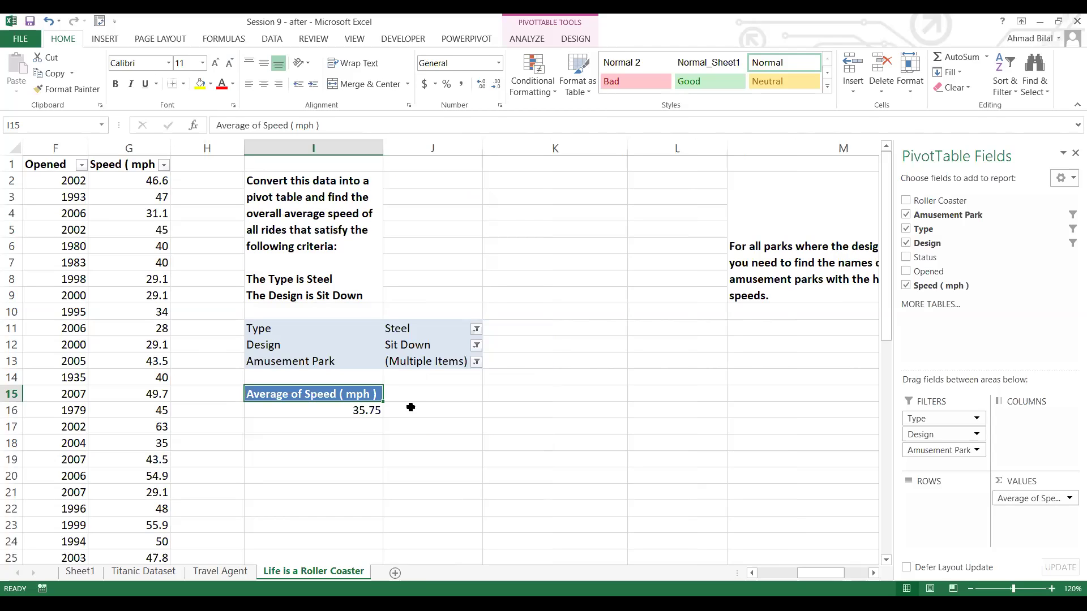
Widen column I to make the criteria text fully readable and read the next question in cell M2.
{"action": "left_click", "coordinate": [337, 411]}
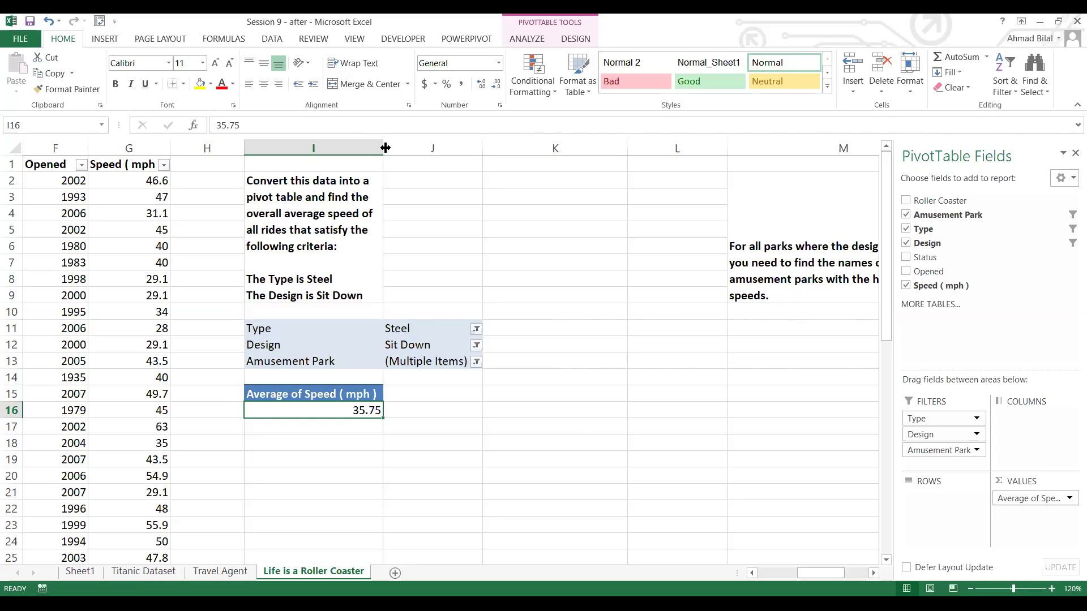
{"action": "left_click_drag", "start_coordinate": [384, 147], "coordinate": [461, 144]}
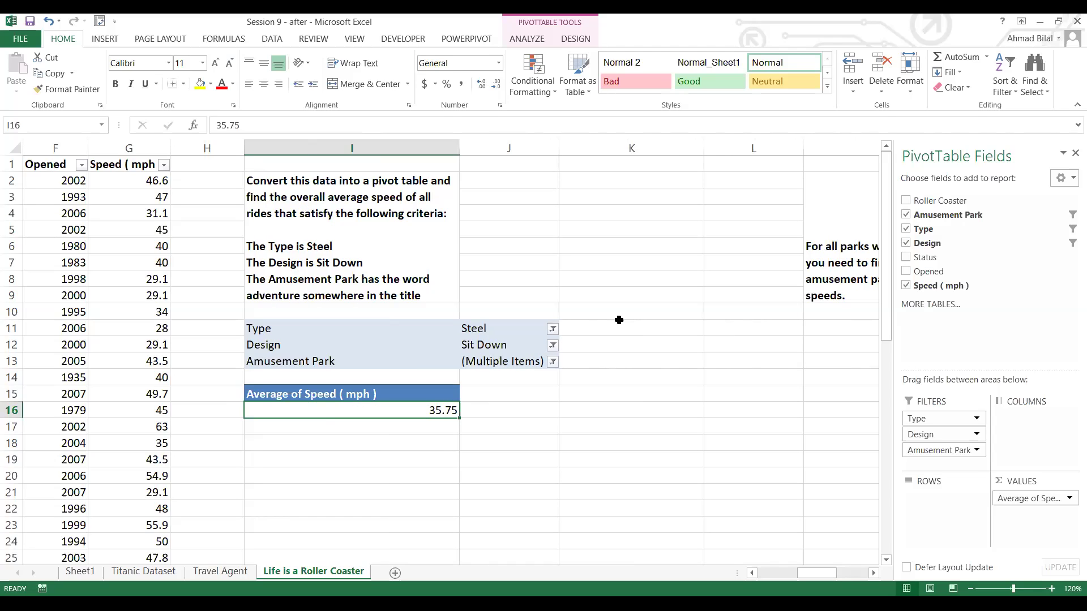
{"action": "left_click", "coordinate": [867, 277]}
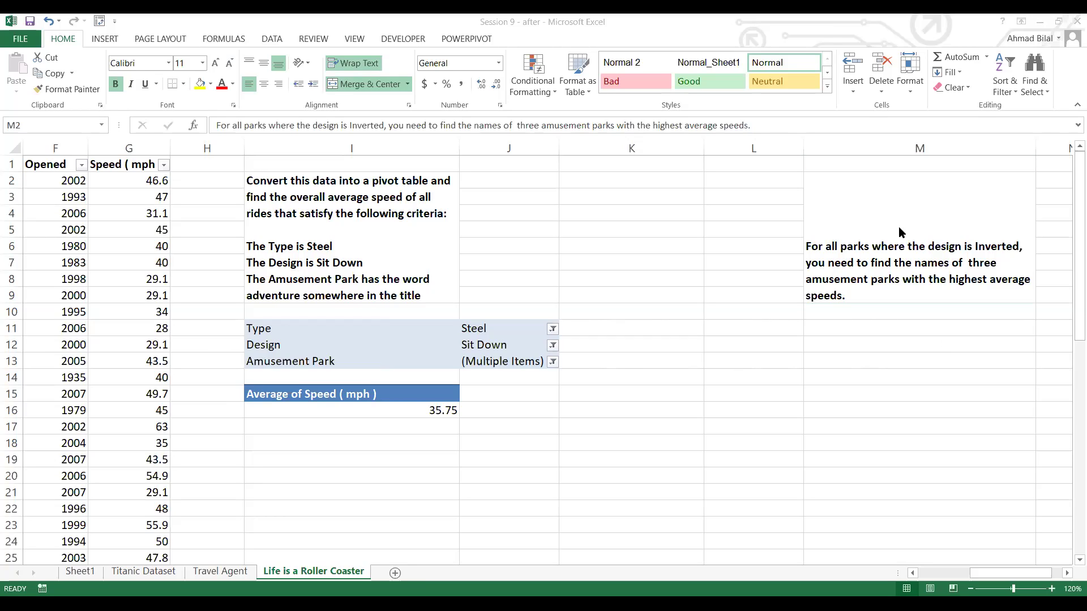
{"action": "left_click", "coordinate": [972, 263]}
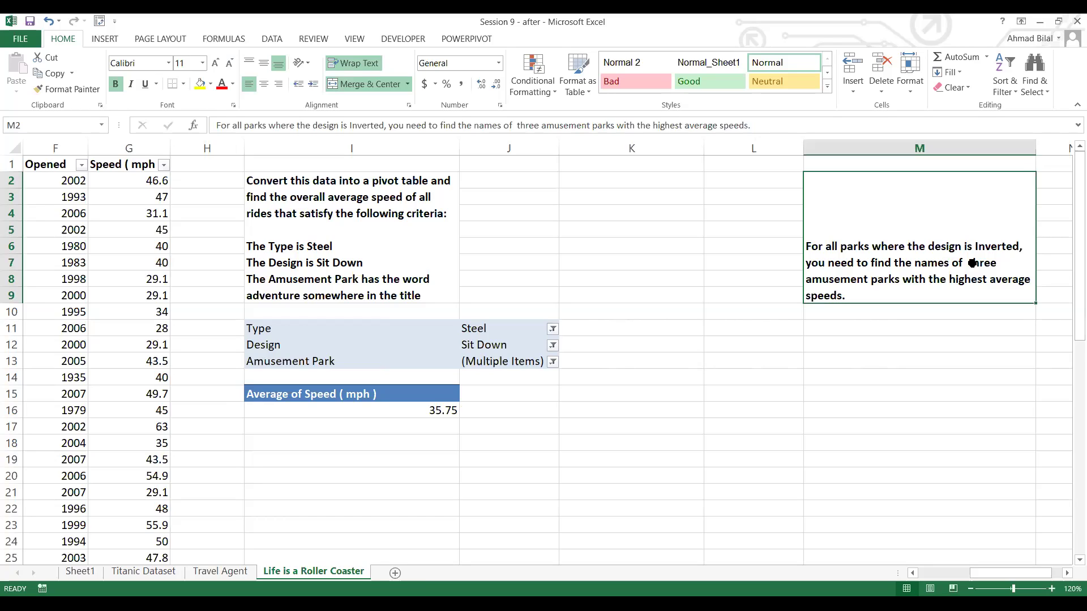
{"action": "left_click", "coordinate": [734, 338]}
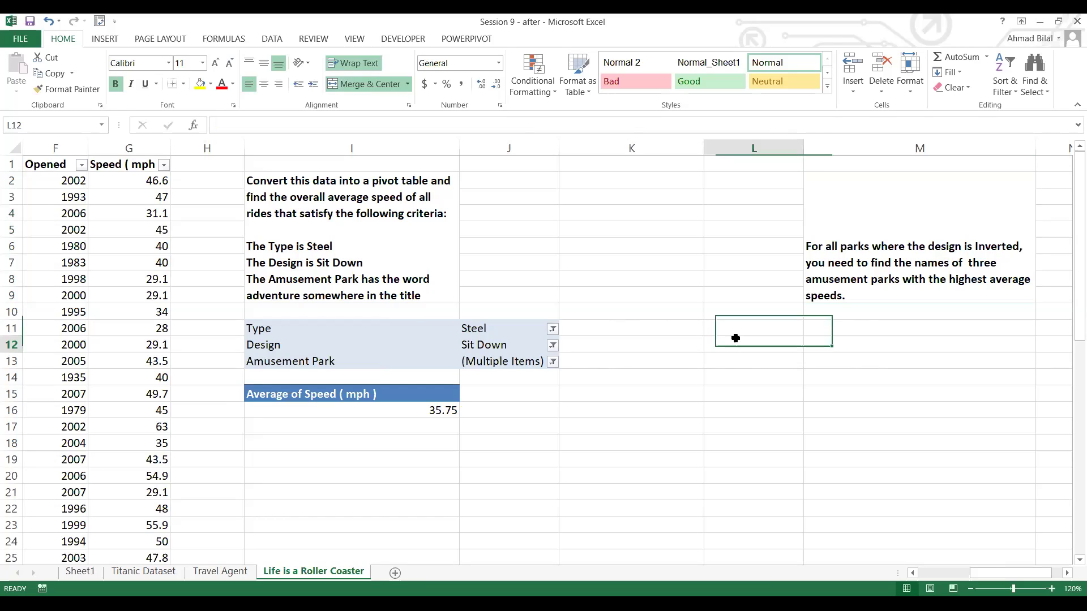
Copy the pivot table range I11:J19 and paste it at M11, below the question about Inverted parks.
{"action": "left_click", "coordinate": [300, 319]}
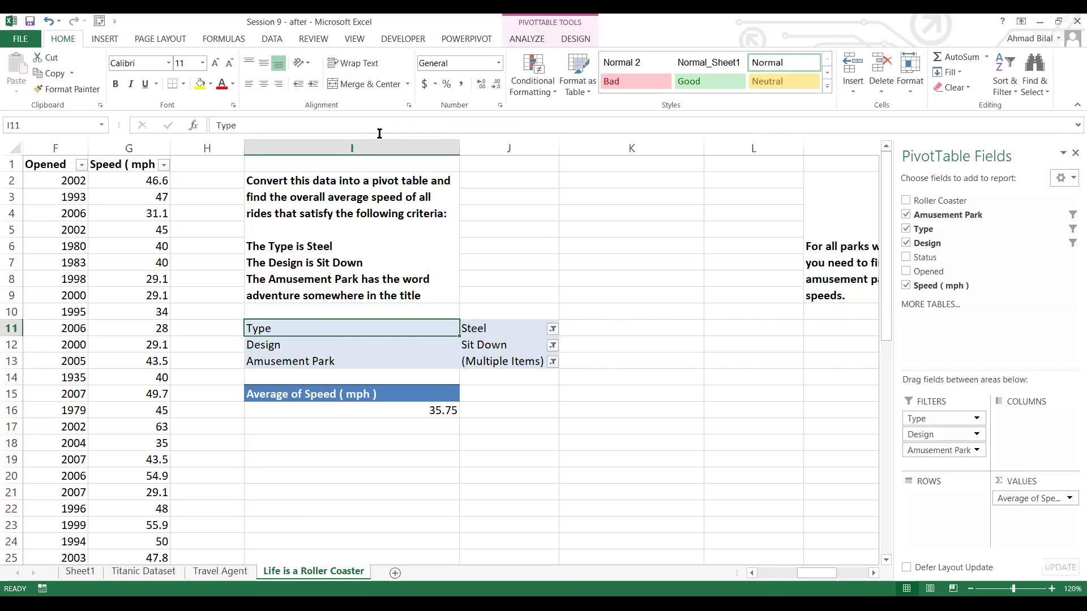
{"action": "key", "text": "shift+Right"}
{"action": "key", "text": "shift+Down"}
{"action": "key", "text": "shift+Down"}
{"action": "key", "text": "shift+Down"}
{"action": "key", "text": "shift+Down"}
{"action": "key", "text": "shift+Down"}
{"action": "key", "text": "shift+Down"}
{"action": "key", "text": "shift+Down"}
{"action": "key", "text": "shift+Down"}
{"action": "key", "text": "ctrl+c"}
{"action": "key", "text": "Right"}
{"action": "key", "text": "Right"}
{"action": "key", "text": "Right"}
{"action": "key", "text": "Right"}
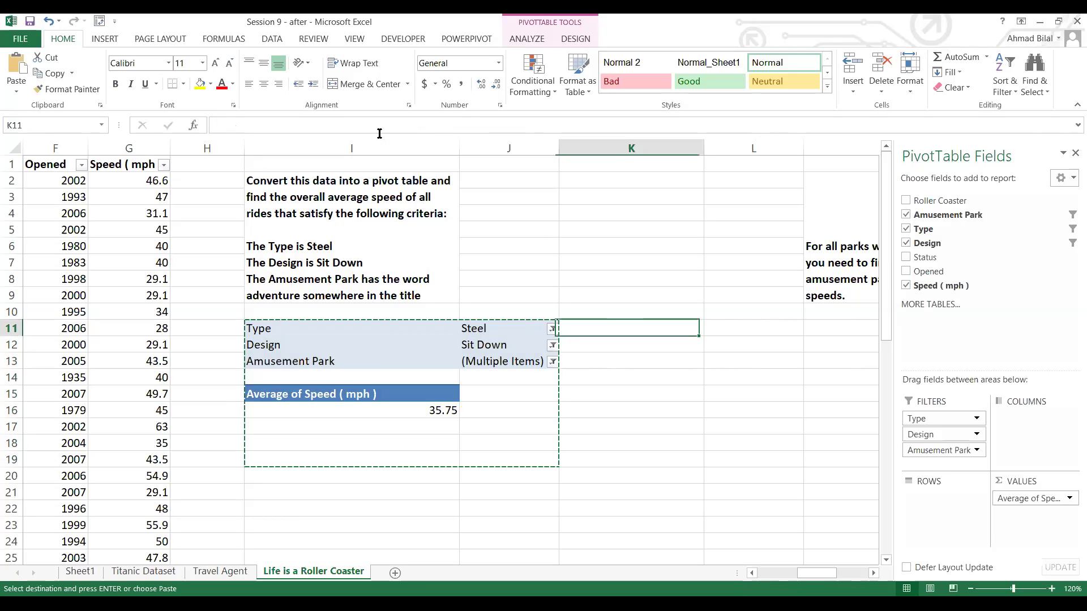
{"action": "key", "text": "Left"}
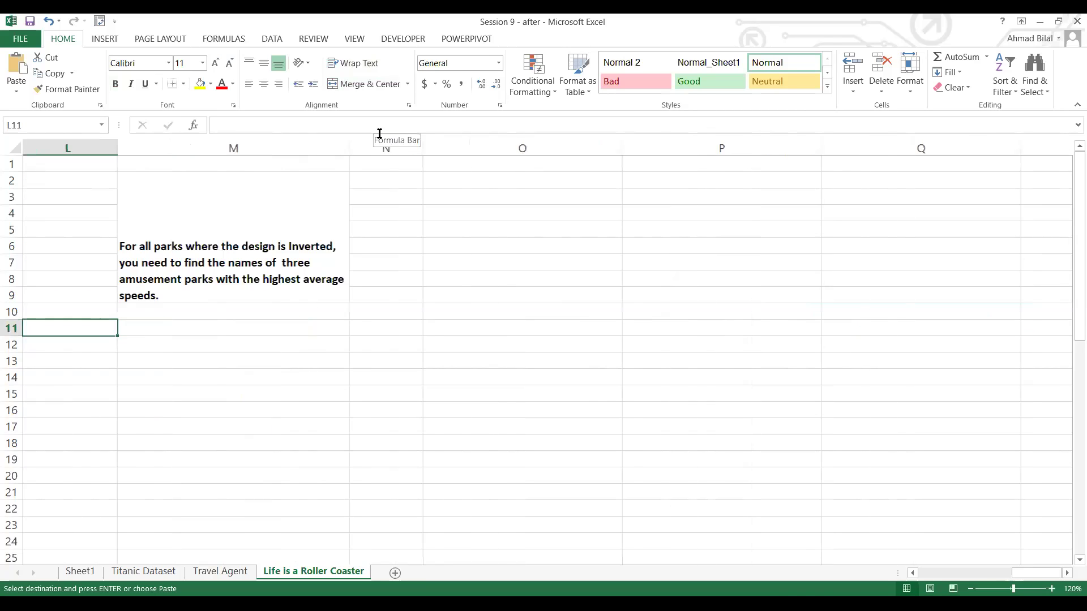
{"action": "key", "text": "Right"}
{"action": "key", "text": "ctrl+v"}
{"action": "key", "text": "Up"}
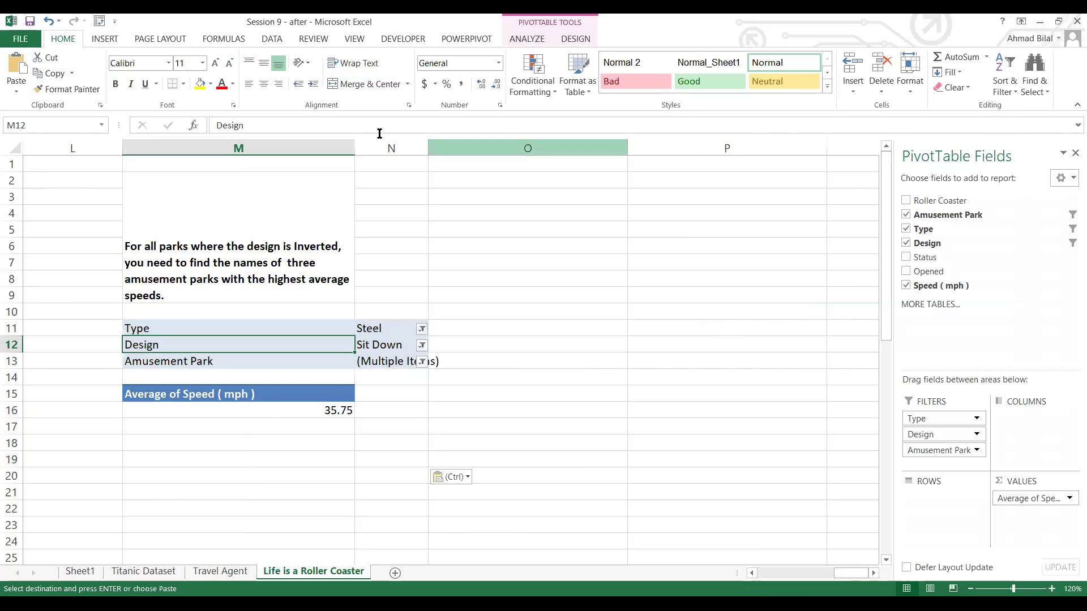
Remove all fields from the copied pivot table and widen column M to make the question readable.
{"action": "left_click_drag", "start_coordinate": [912, 418], "coordinate": [815, 430]}
{"action": "left_click_drag", "start_coordinate": [1038, 496], "coordinate": [424, 364]}
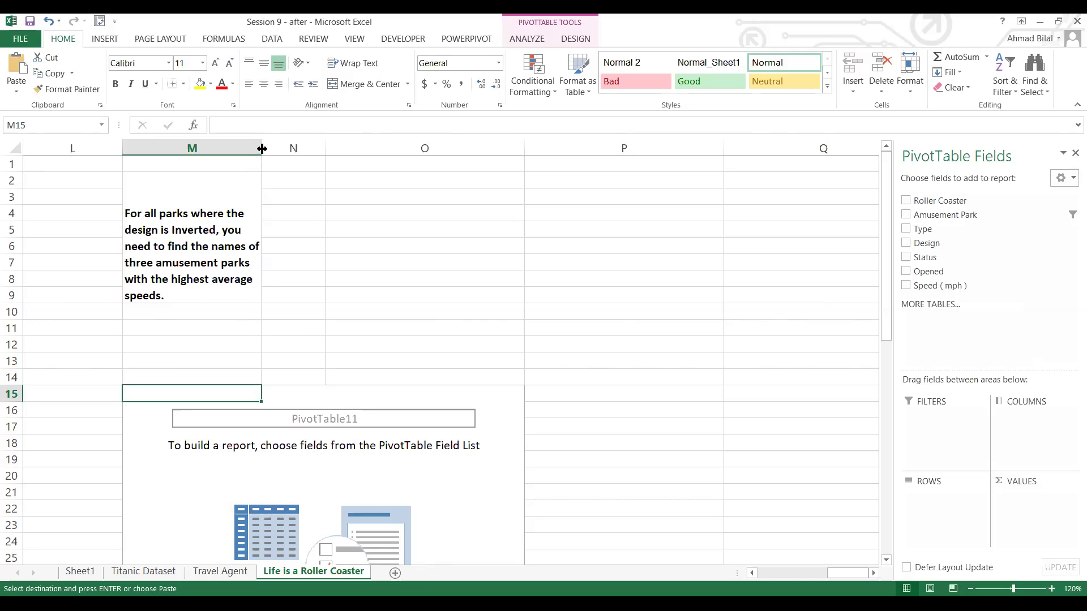
{"action": "left_click_drag", "start_coordinate": [261, 148], "coordinate": [337, 149]}
{"action": "left_click", "coordinate": [327, 257]}
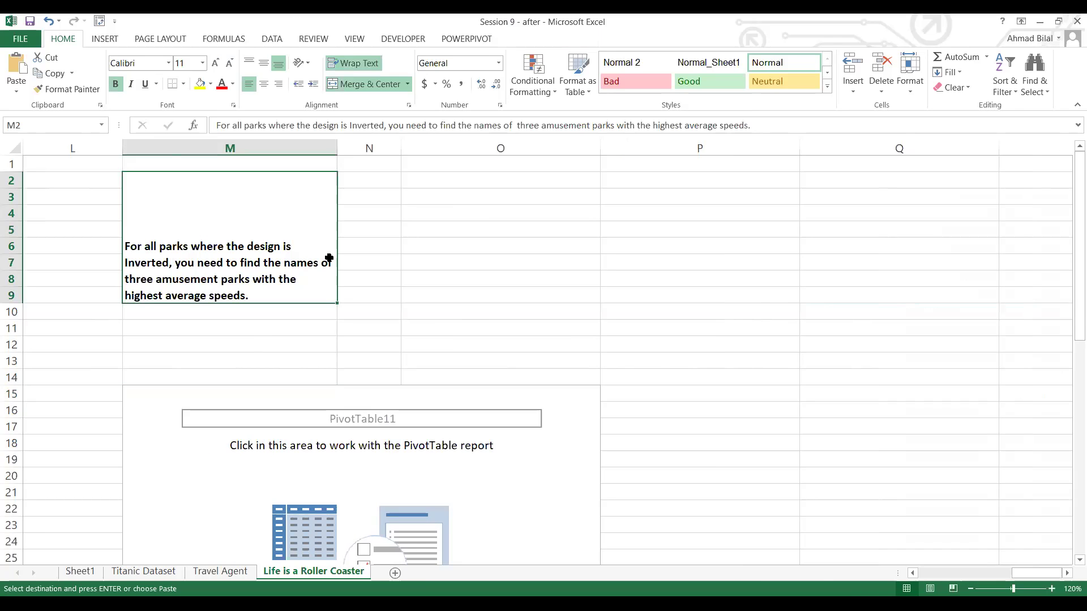
{"action": "left_click", "coordinate": [304, 419]}
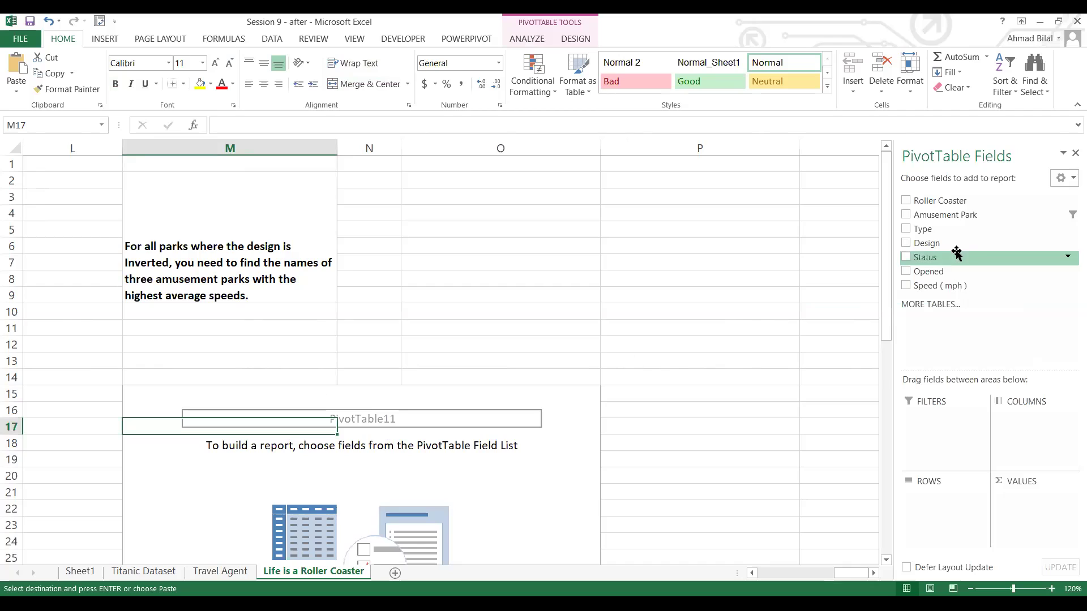
Add Design as a report filter set to Inverted and widen column M again.
{"action": "left_click_drag", "start_coordinate": [944, 249], "coordinate": [962, 431]}
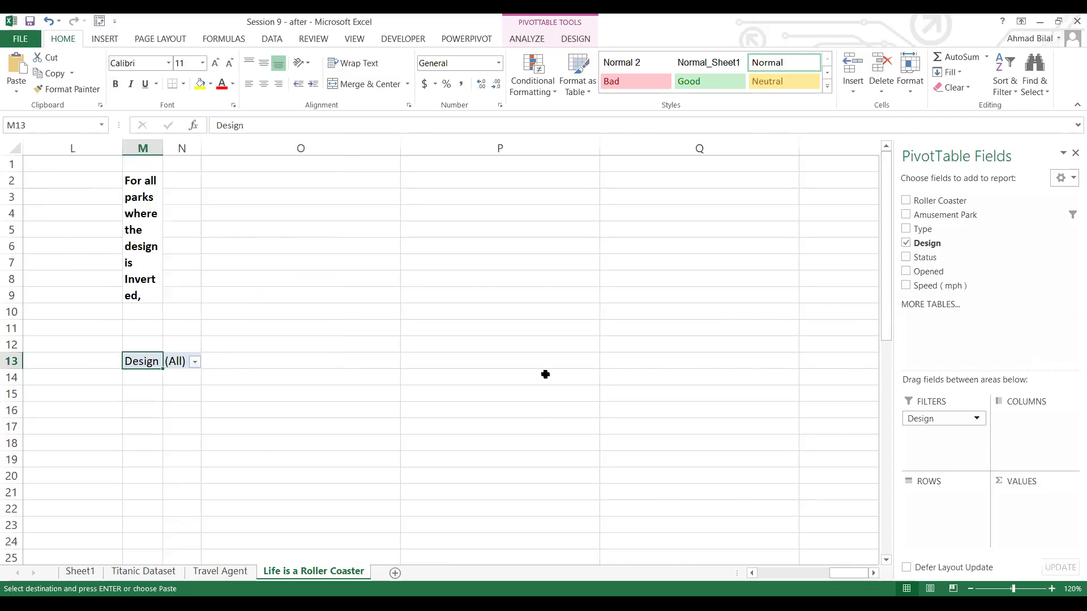
{"action": "left_click", "coordinate": [193, 362]}
{"action": "left_click", "coordinate": [61, 417]}
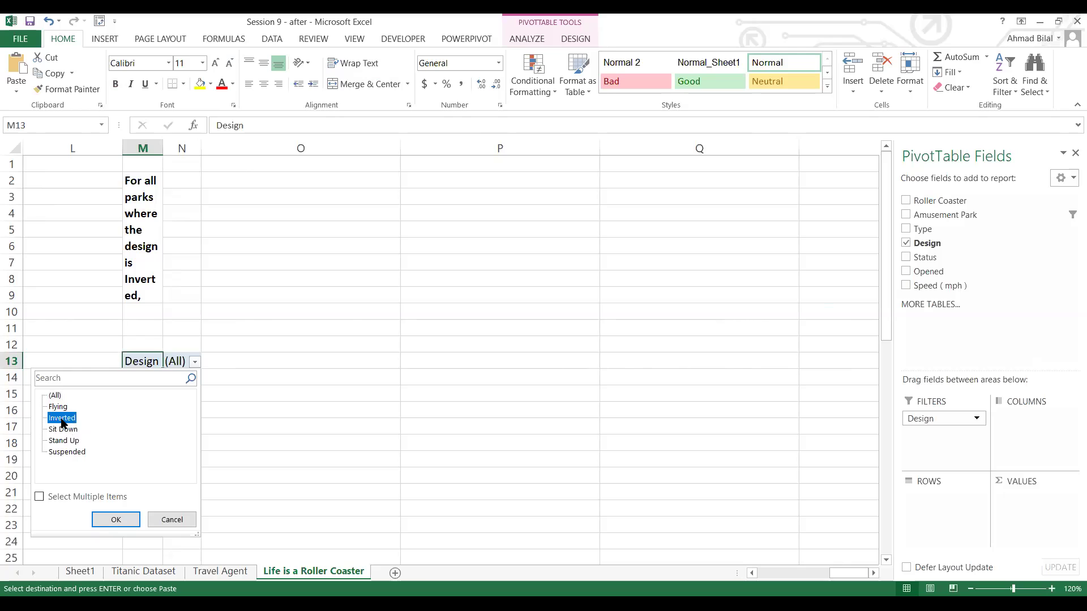
{"action": "left_click", "coordinate": [123, 522]}
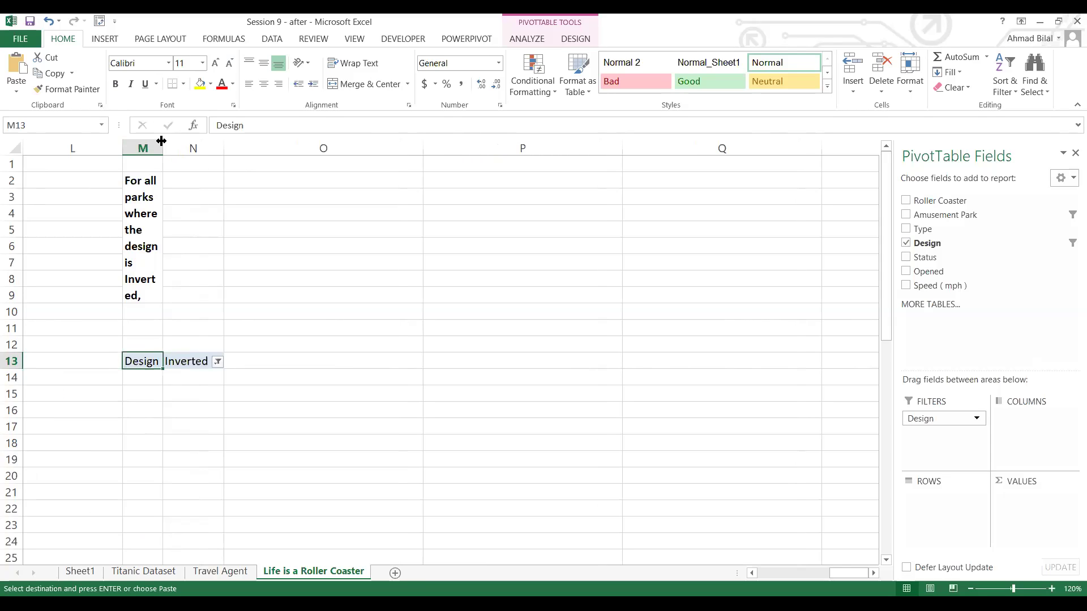
{"action": "left_click_drag", "start_coordinate": [161, 141], "coordinate": [338, 237]}
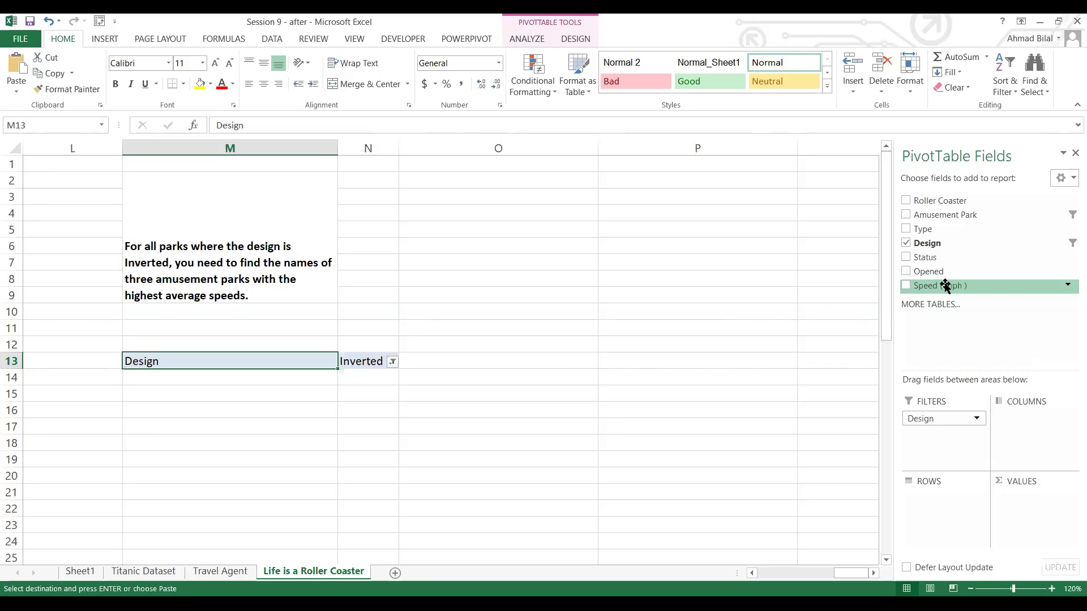
Add Speed ( mph ) to the pivot table's values and summarize it by Average.
{"action": "left_click_drag", "start_coordinate": [945, 286], "coordinate": [1035, 510]}
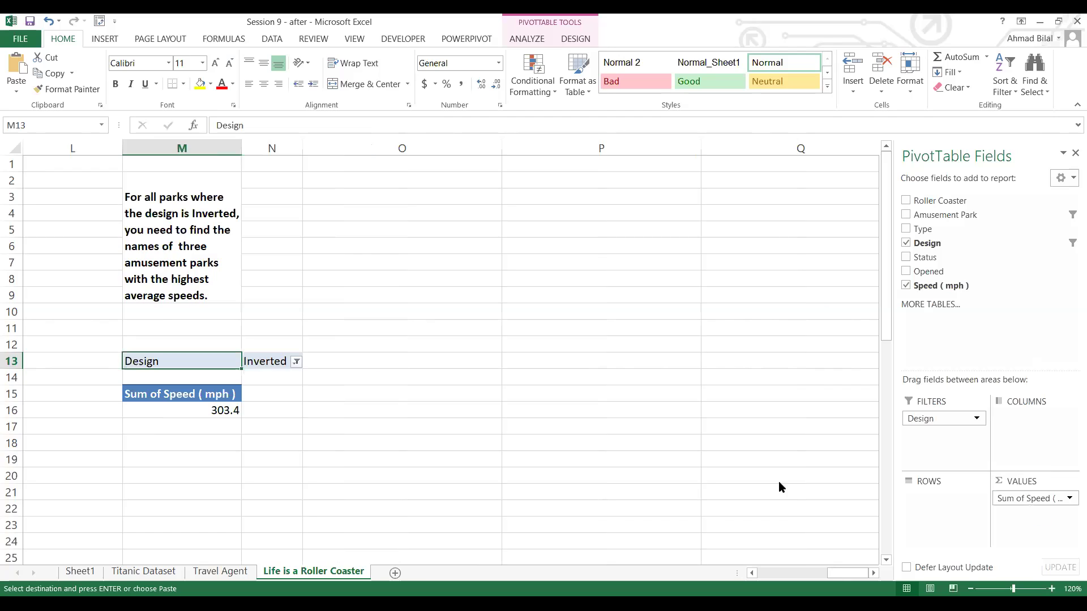
{"action": "left_click", "coordinate": [222, 406]}
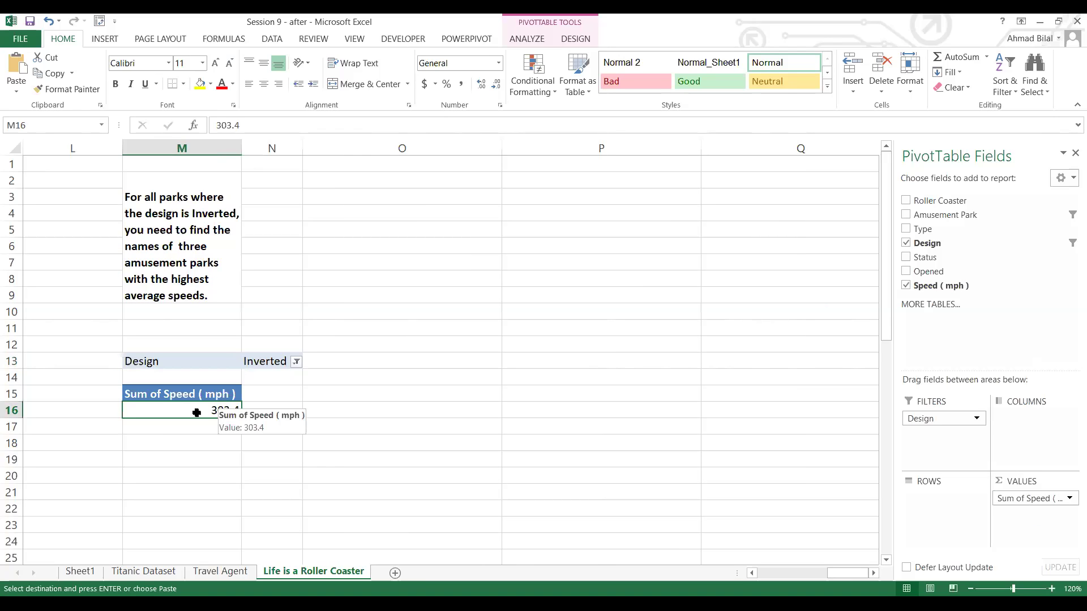
{"action": "right_click", "coordinate": [196, 413]}
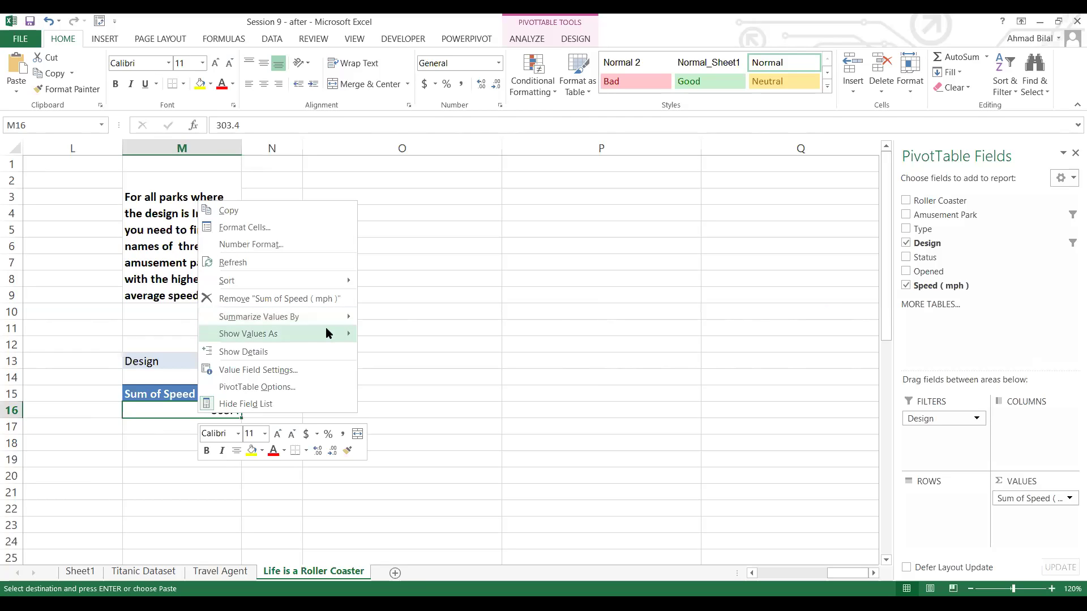
{"action": "mouse_move", "coordinate": [337, 317]}
{"action": "left_click", "coordinate": [412, 349]}
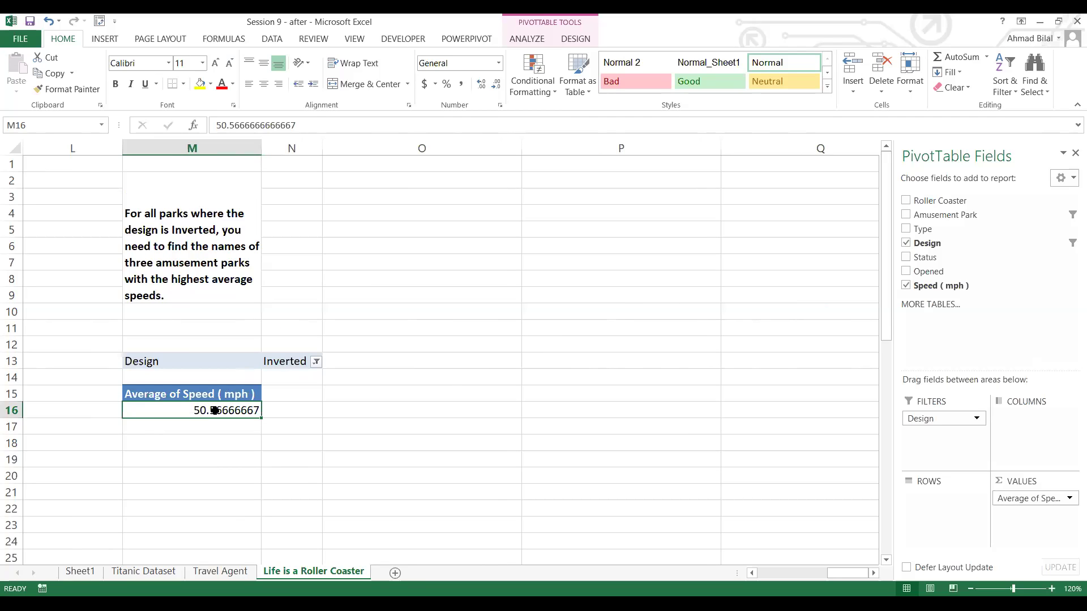
Add Amusement Park as the pivot table's row field and clear its leftover filter.
{"action": "left_click", "coordinate": [293, 363]}
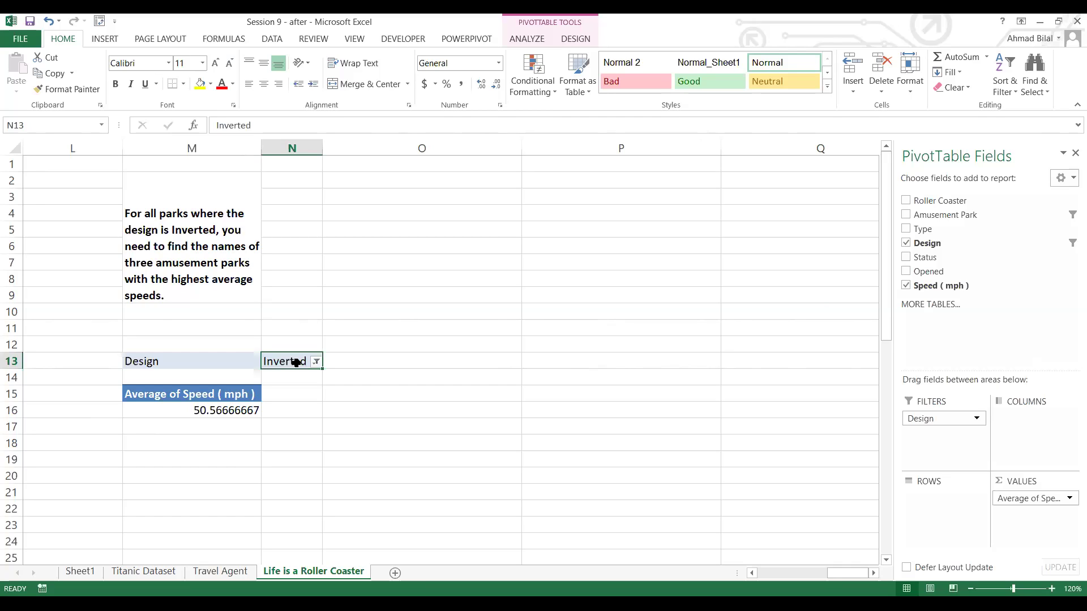
{"action": "left_click", "coordinate": [244, 242]}
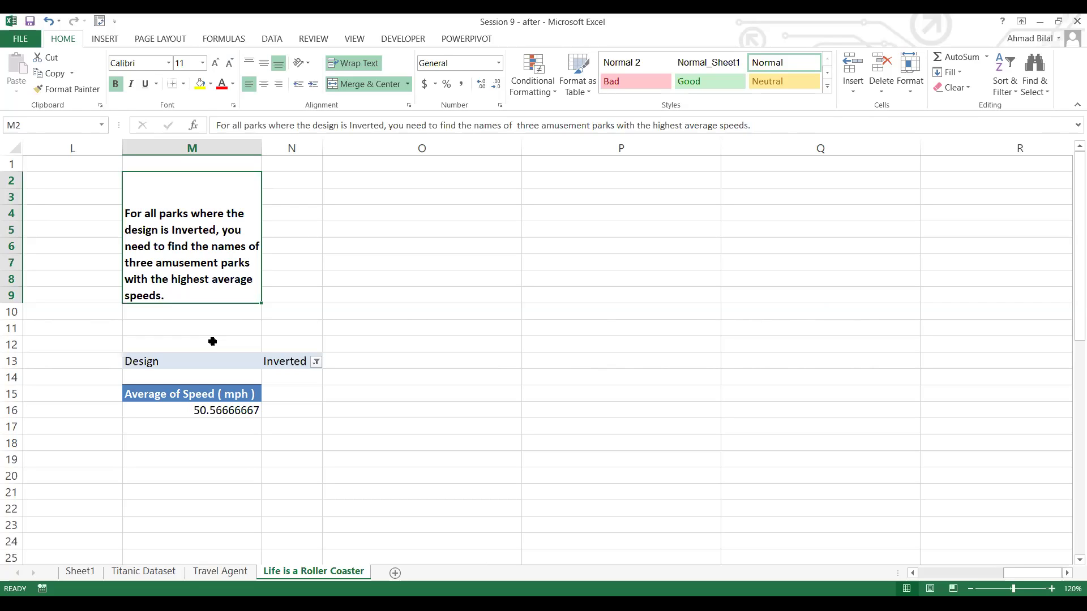
{"action": "left_click", "coordinate": [162, 410]}
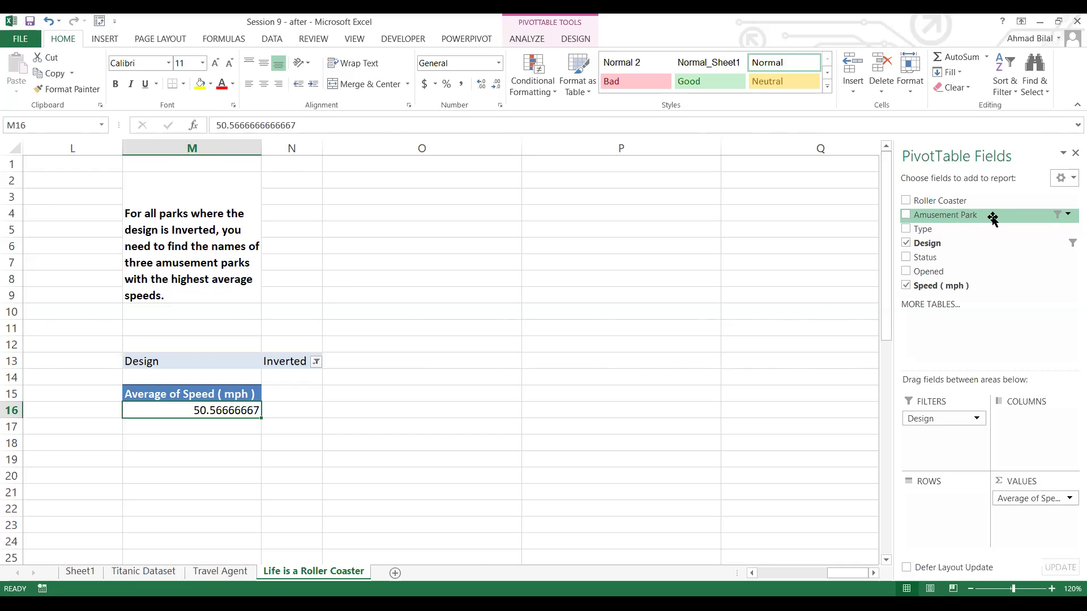
{"action": "left_click_drag", "start_coordinate": [983, 220], "coordinate": [942, 510]}
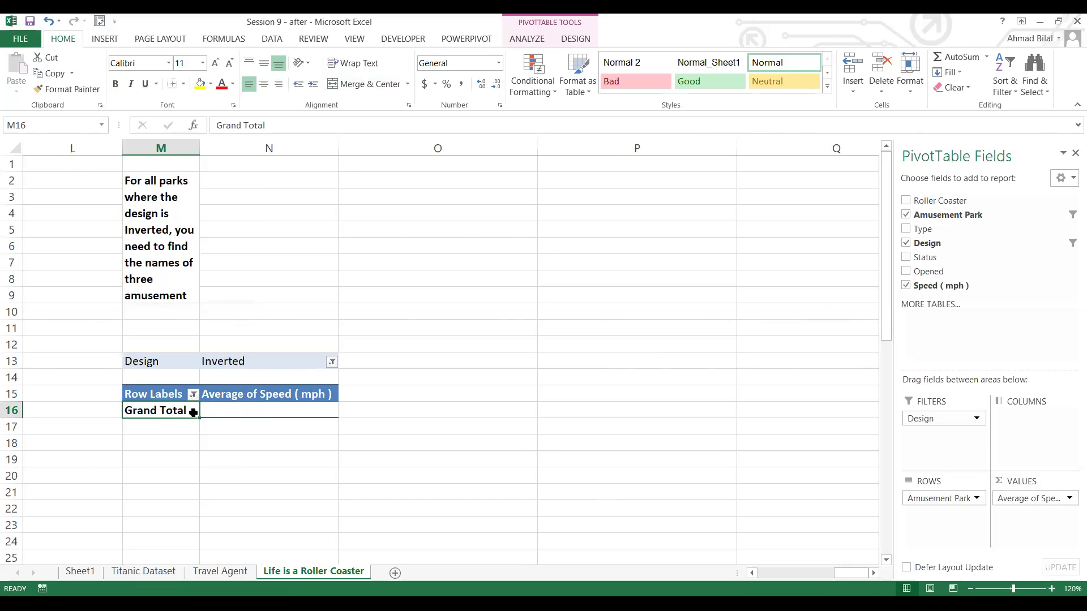
{"action": "left_click", "coordinate": [193, 395]}
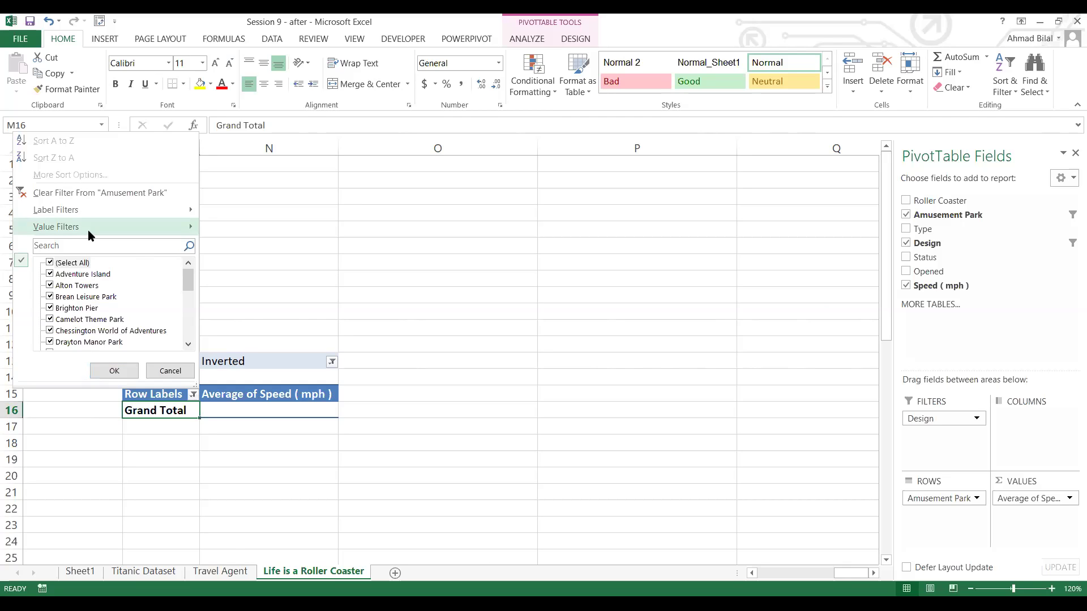
{"action": "left_click", "coordinate": [103, 194]}
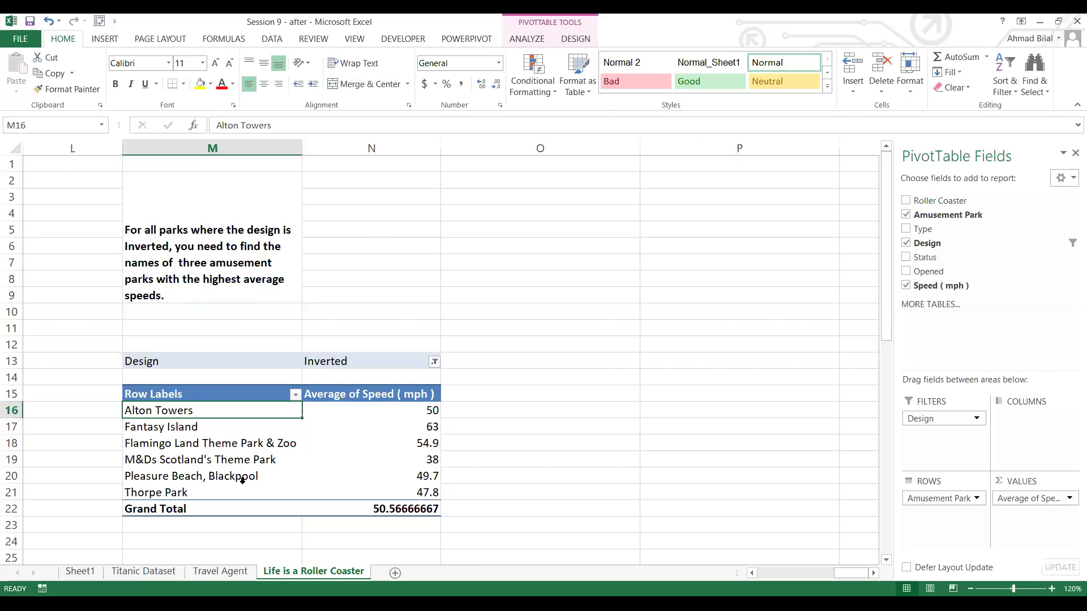
Review the amusement parks and their average speeds listed for the Inverted design.
{"action": "left_click", "coordinate": [383, 363]}
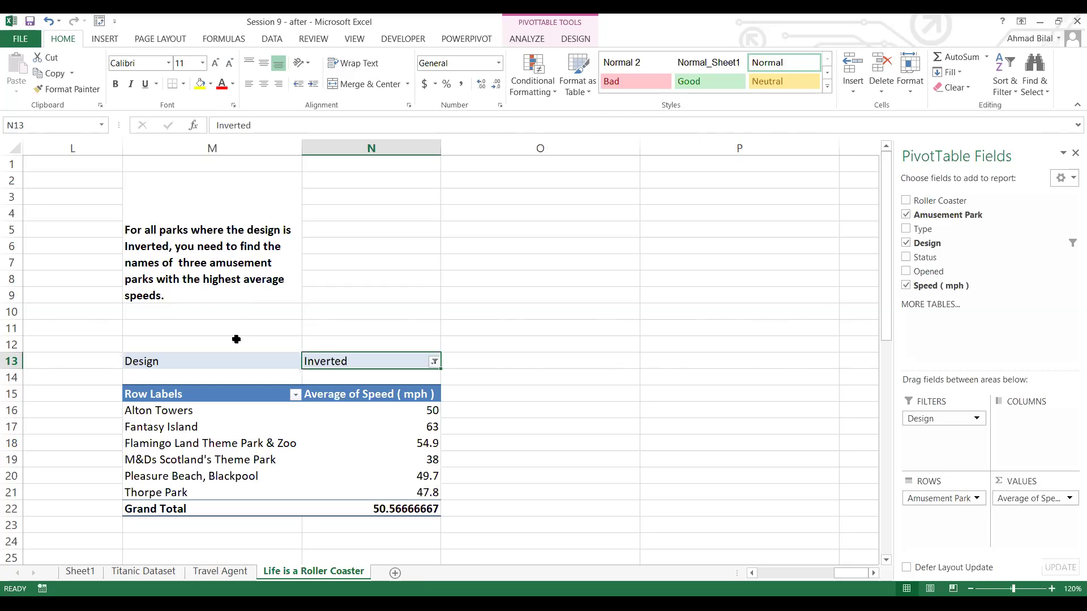
{"action": "left_click_drag", "start_coordinate": [240, 410], "coordinate": [258, 483]}
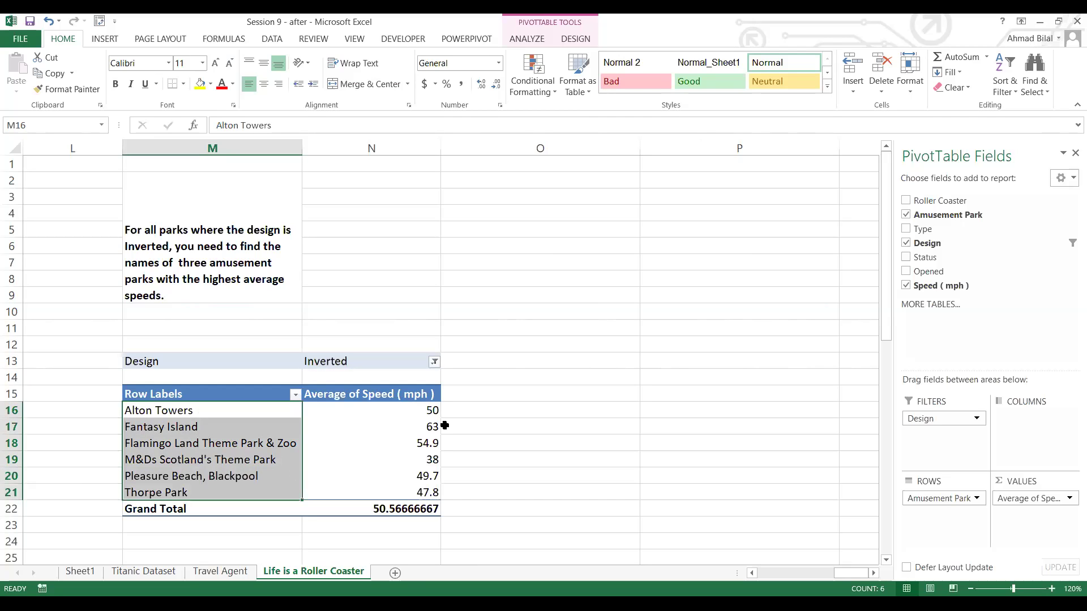
{"action": "left_click_drag", "start_coordinate": [400, 411], "coordinate": [403, 488]}
{"action": "left_click", "coordinate": [539, 399]}
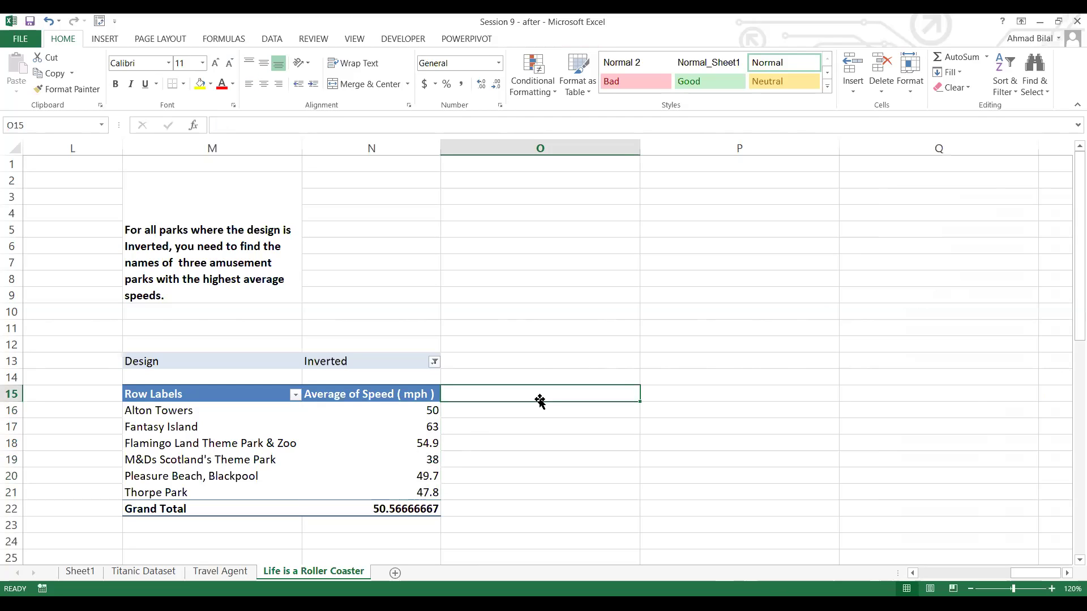
{"action": "left_click", "coordinate": [411, 422]}
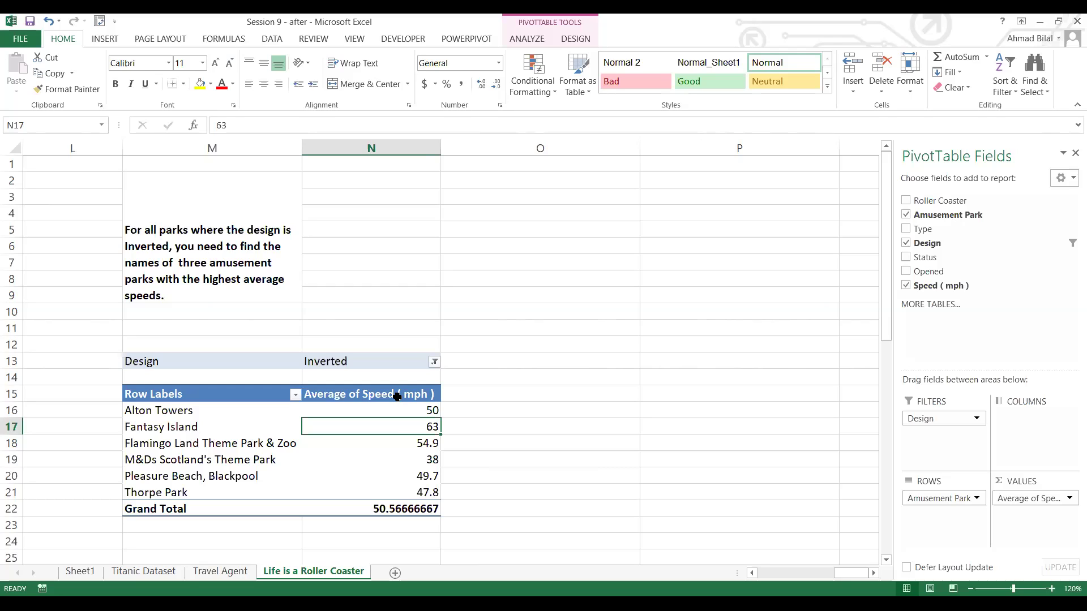
{"action": "key", "text": "Up"}
{"action": "key", "text": "Up"}
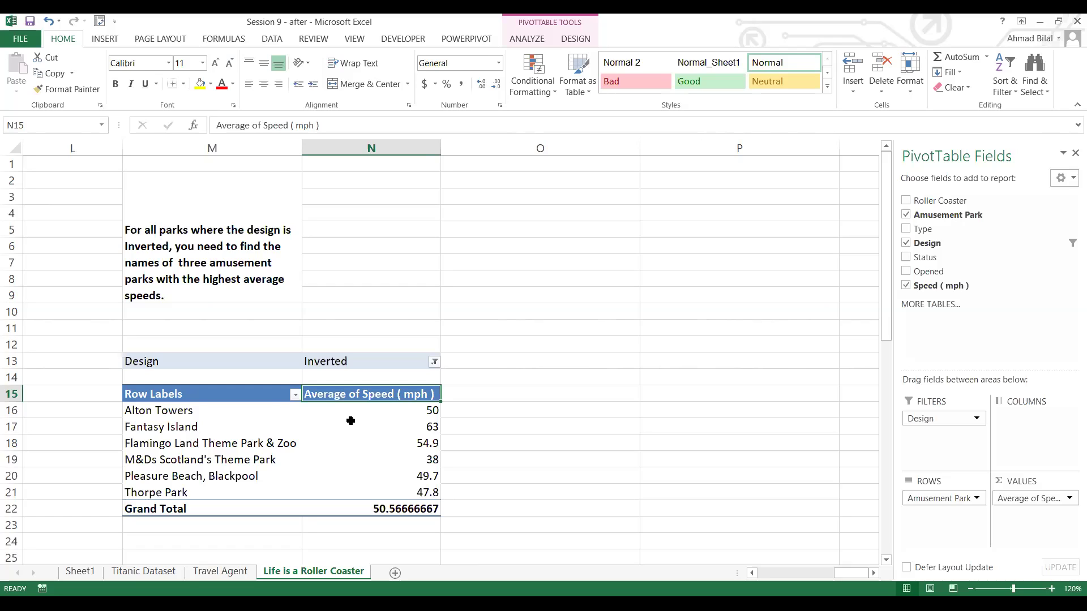
{"action": "left_click", "coordinate": [243, 394]}
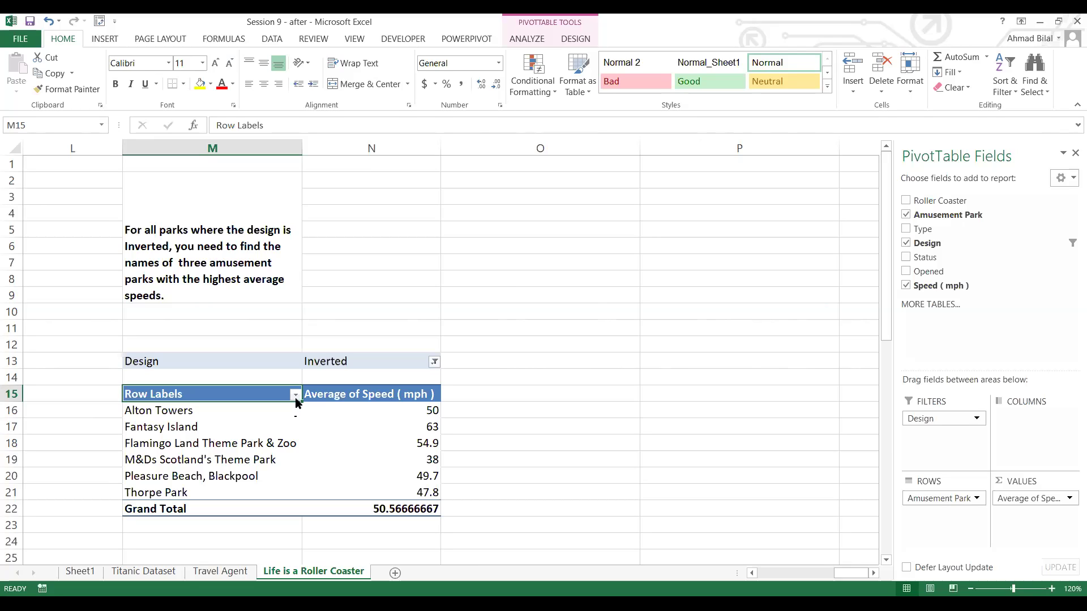
{"action": "left_click", "coordinate": [295, 396]}
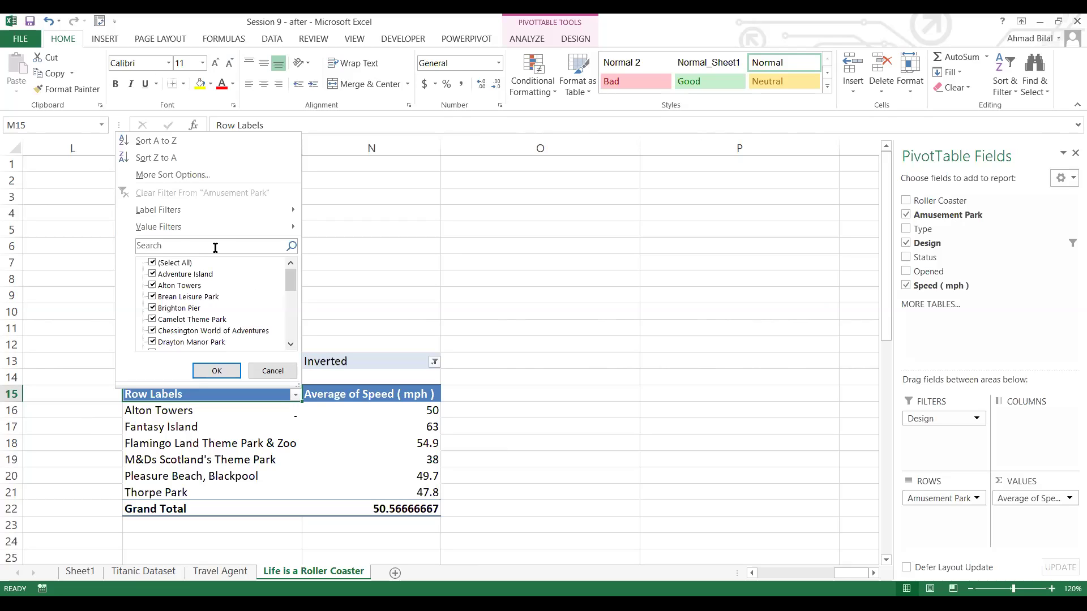
{"action": "mouse_move", "coordinate": [226, 209]}
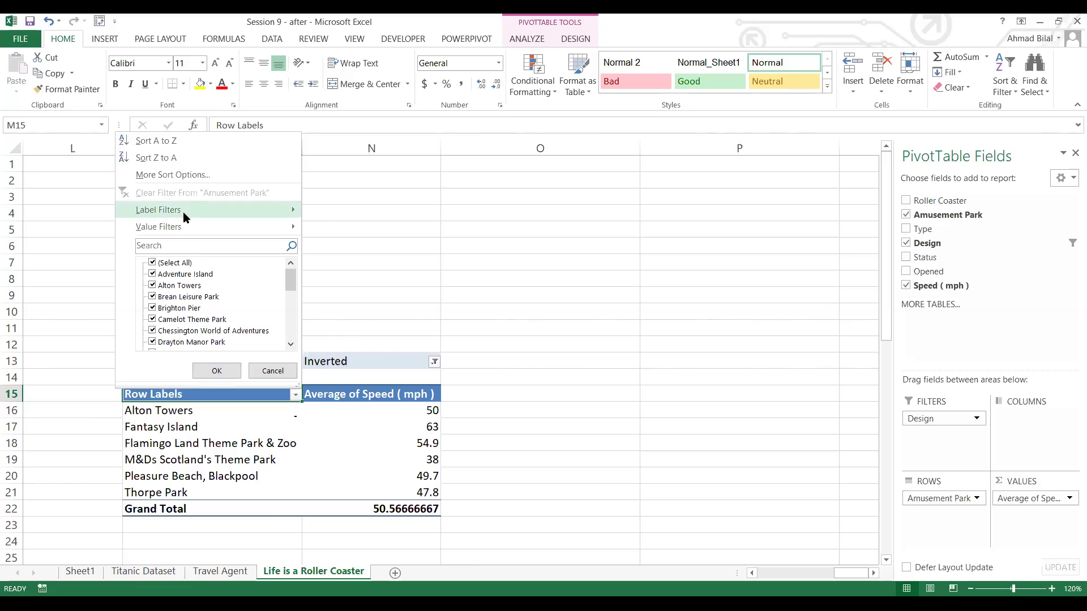
{"action": "mouse_move", "coordinate": [191, 234]}
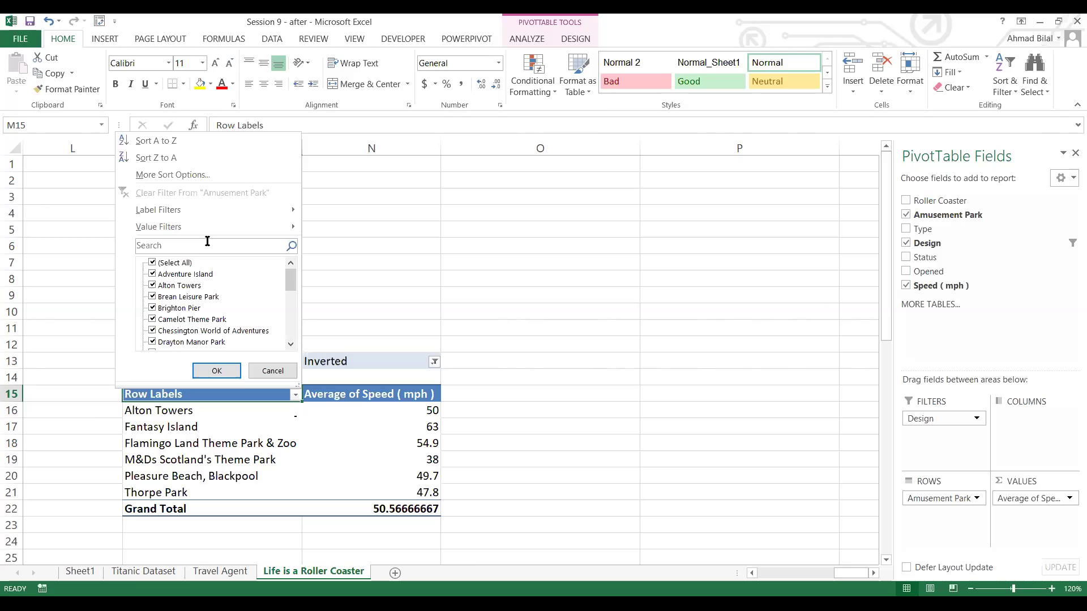
{"action": "left_click", "coordinate": [188, 175]}
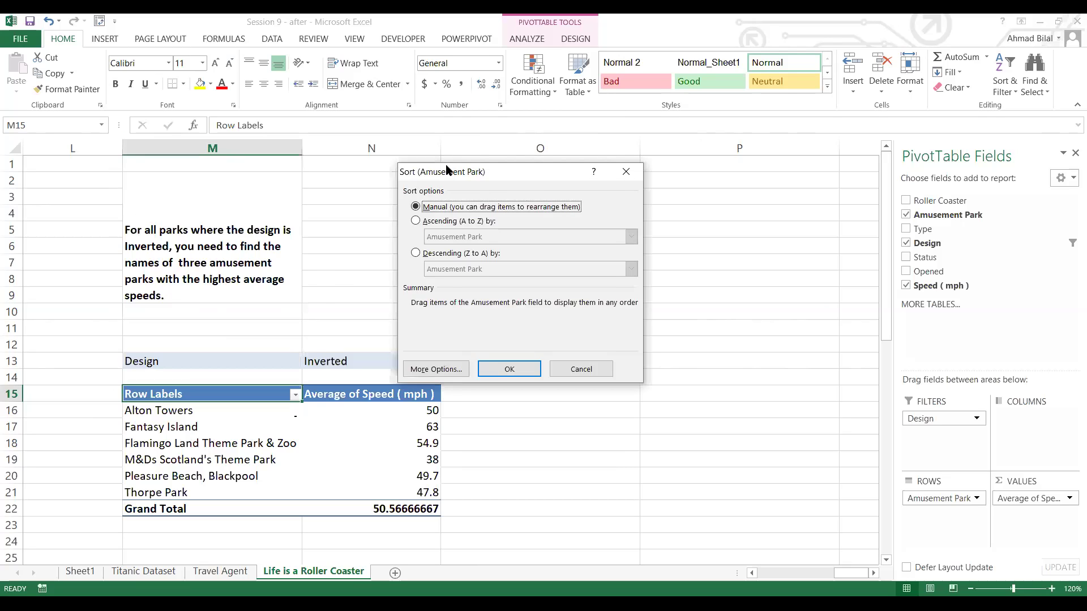
{"action": "left_click_drag", "start_coordinate": [446, 170], "coordinate": [261, 113]}
{"action": "left_click", "coordinate": [304, 197]}
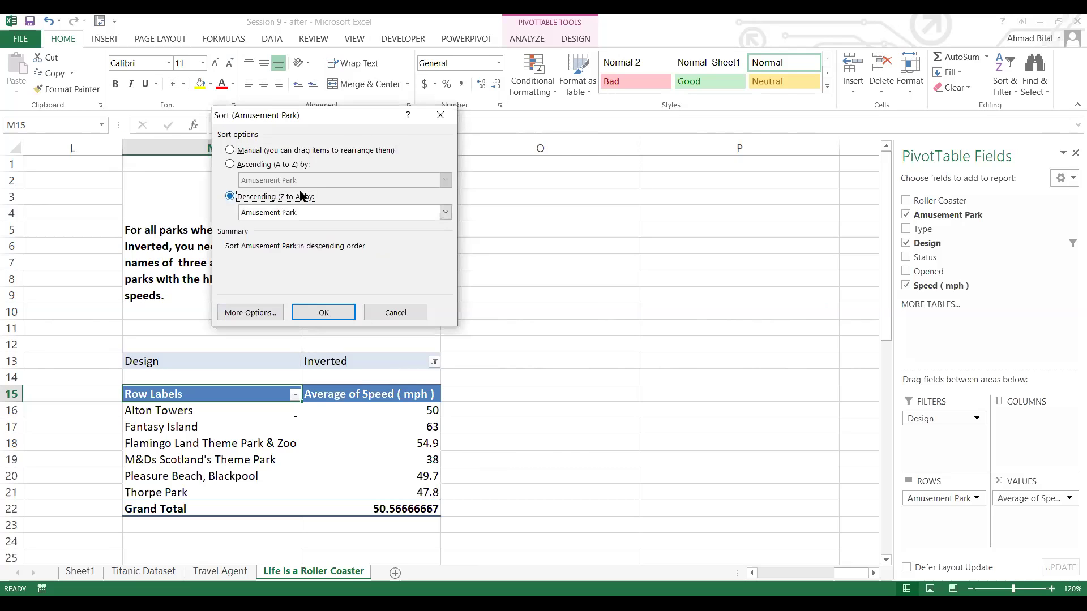
{"action": "left_click", "coordinate": [324, 211]}
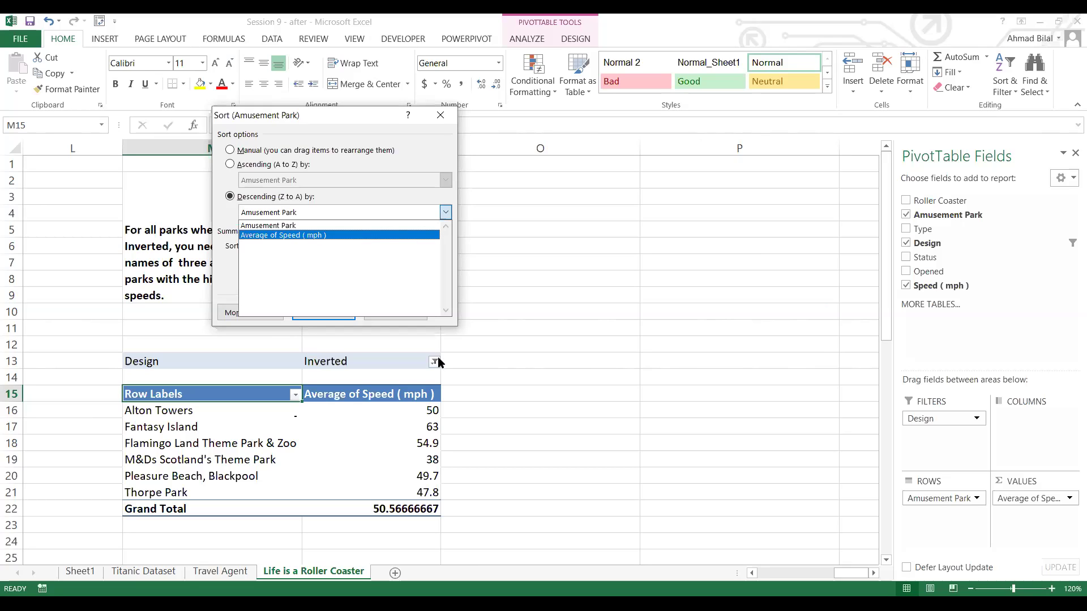
{"action": "left_click", "coordinate": [441, 126]}
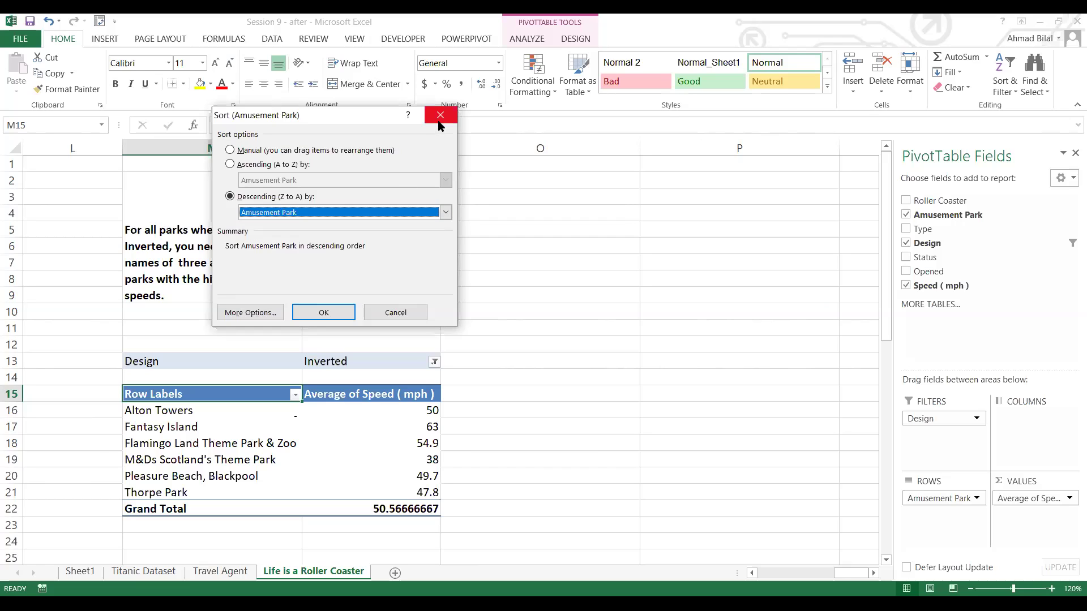
{"action": "left_click", "coordinate": [391, 315]}
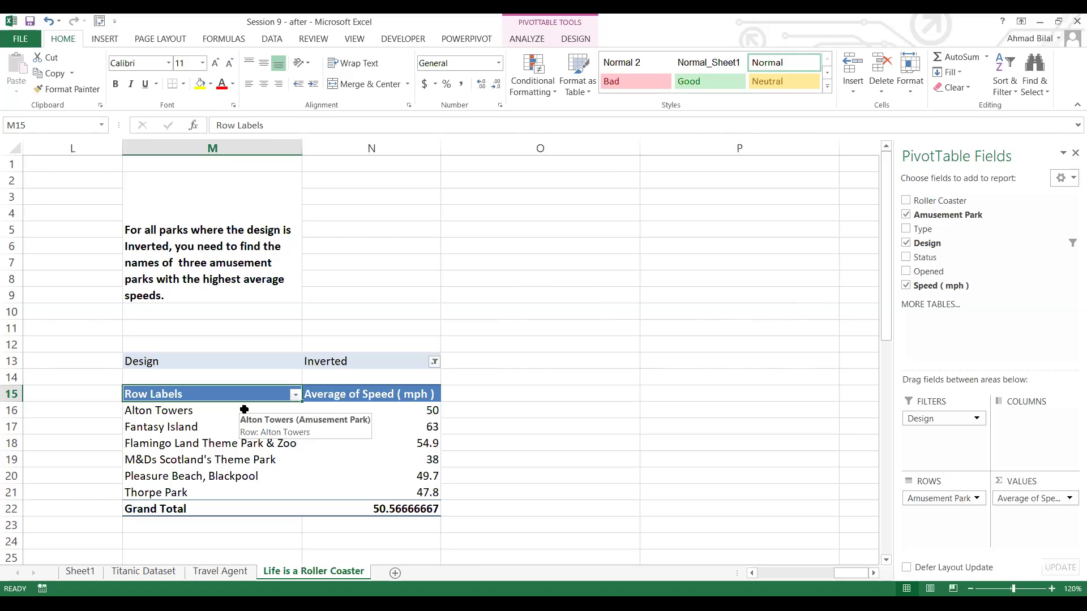
Filter the pivot table's amusement parks to the top 3 items by Average of Speed ( mph ).
{"action": "left_click", "coordinate": [294, 395]}
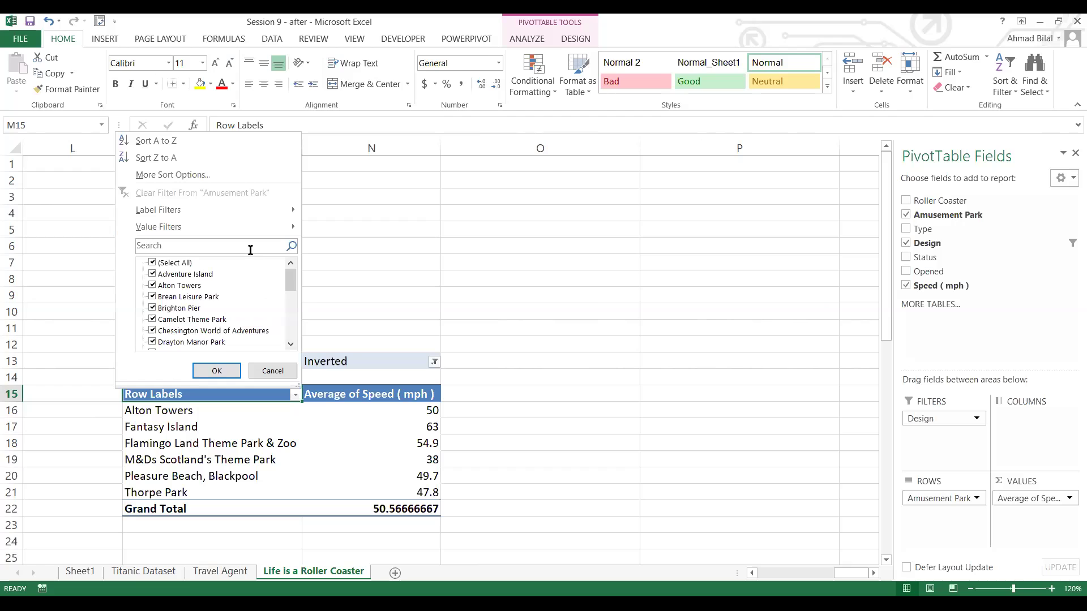
{"action": "mouse_move", "coordinate": [251, 223]}
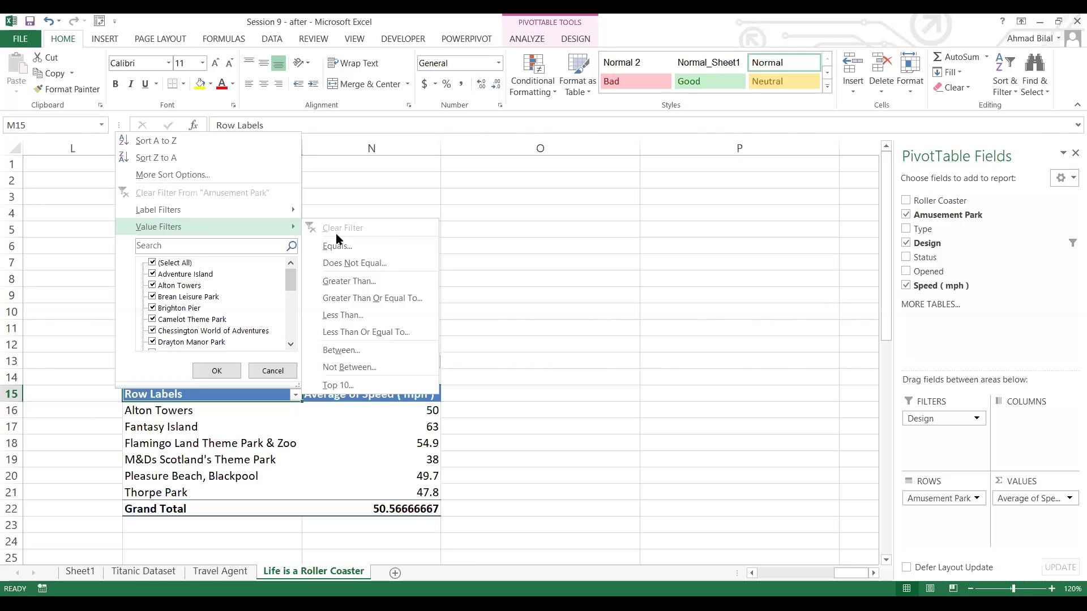
{"action": "left_click", "coordinate": [413, 387]}
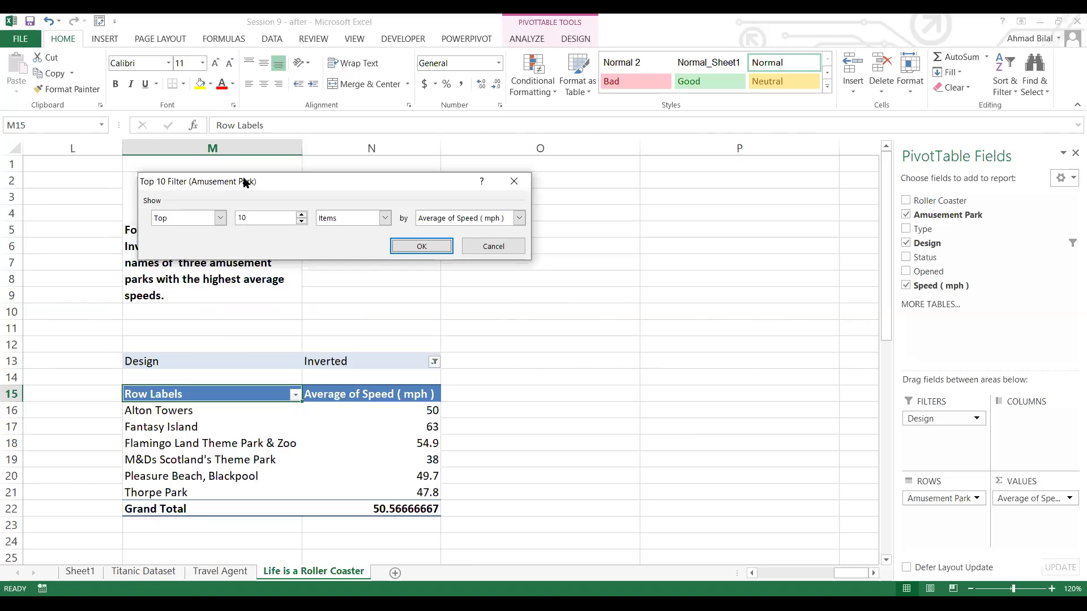
{"action": "left_click_drag", "start_coordinate": [245, 182], "coordinate": [552, 358]}
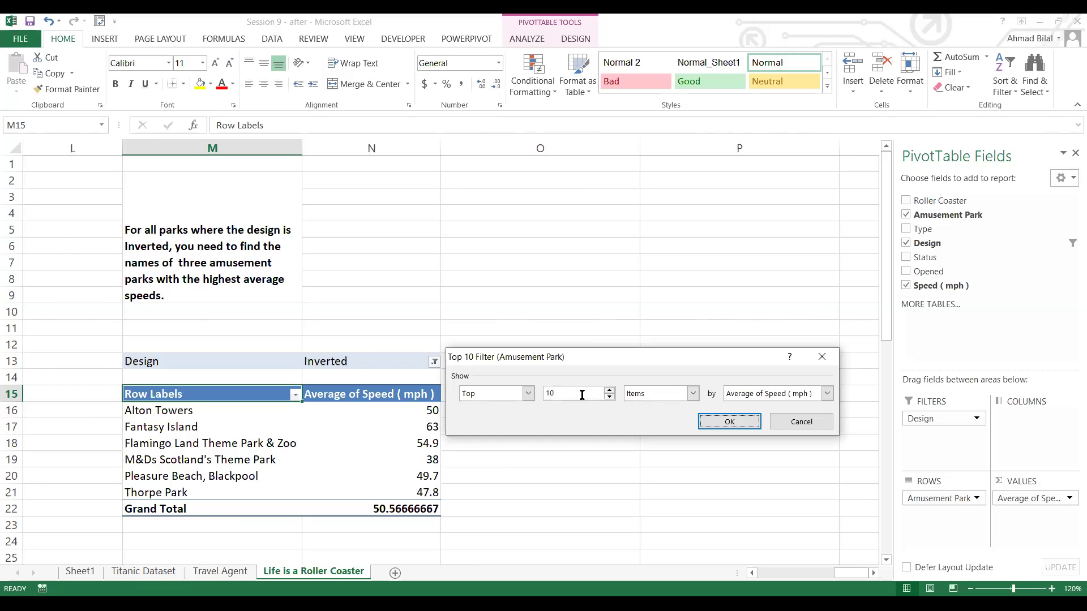
{"action": "double_click", "coordinate": [609, 398]}
{"action": "left_click", "coordinate": [610, 398]}
{"action": "left_click", "coordinate": [769, 400]}
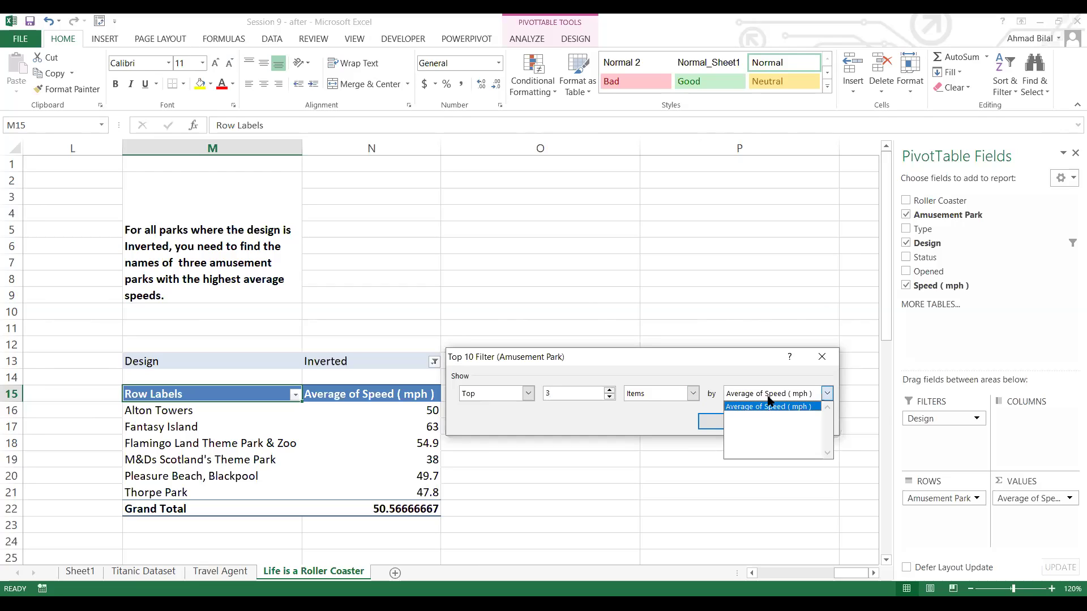
{"action": "left_click", "coordinate": [769, 399]}
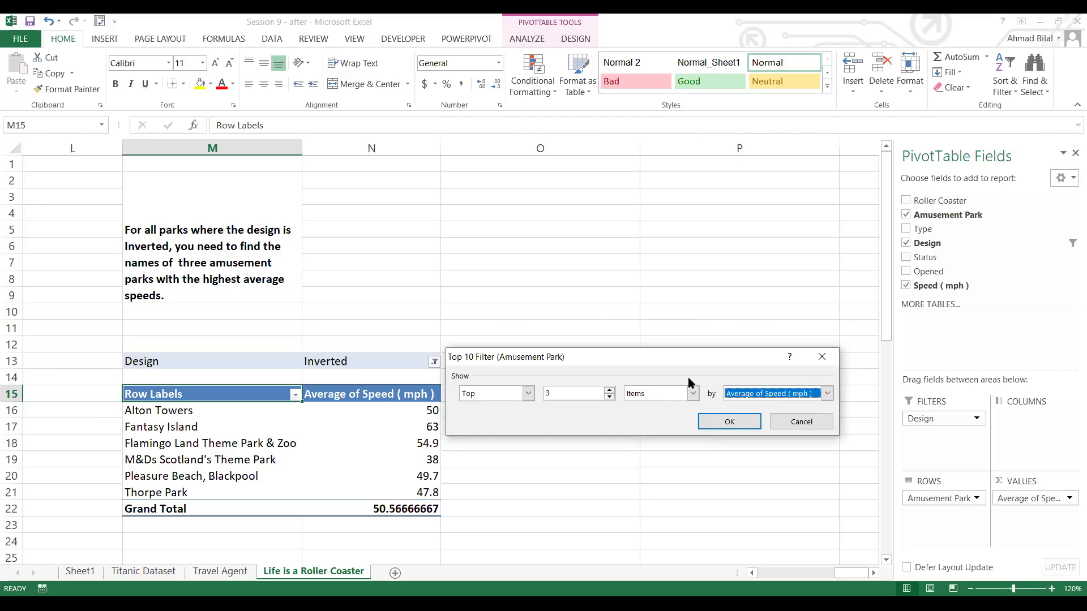
{"action": "left_click", "coordinate": [796, 397]}
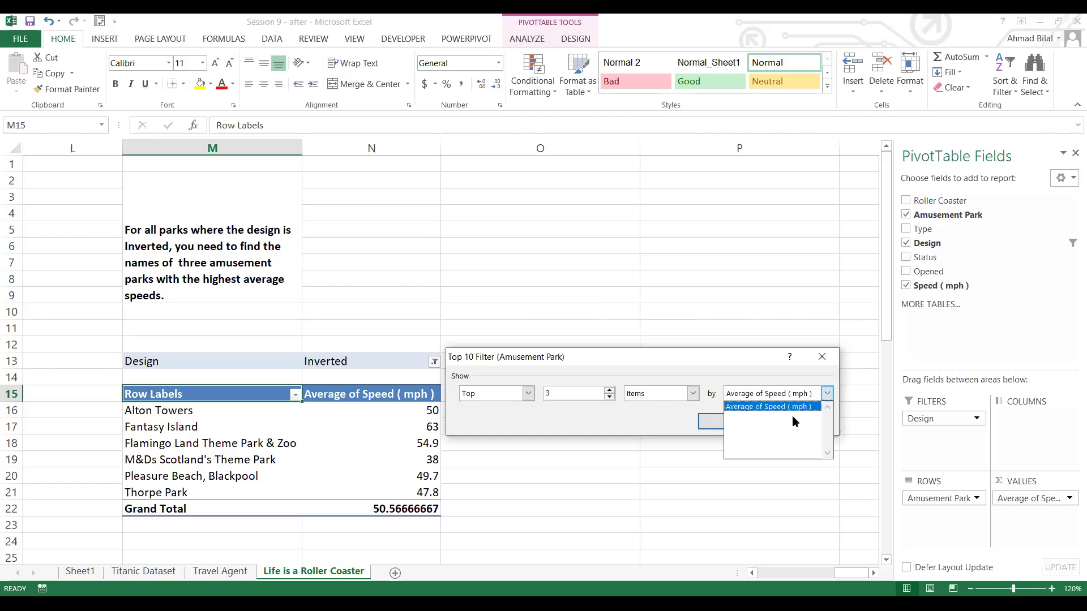
{"action": "left_click", "coordinate": [732, 362]}
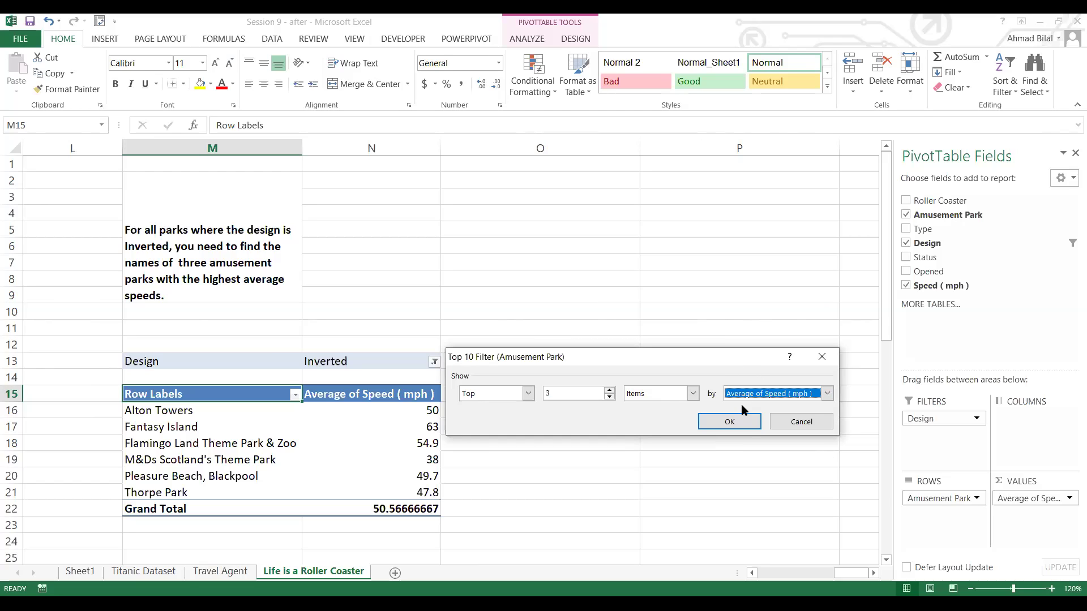
{"action": "left_click", "coordinate": [744, 430]}
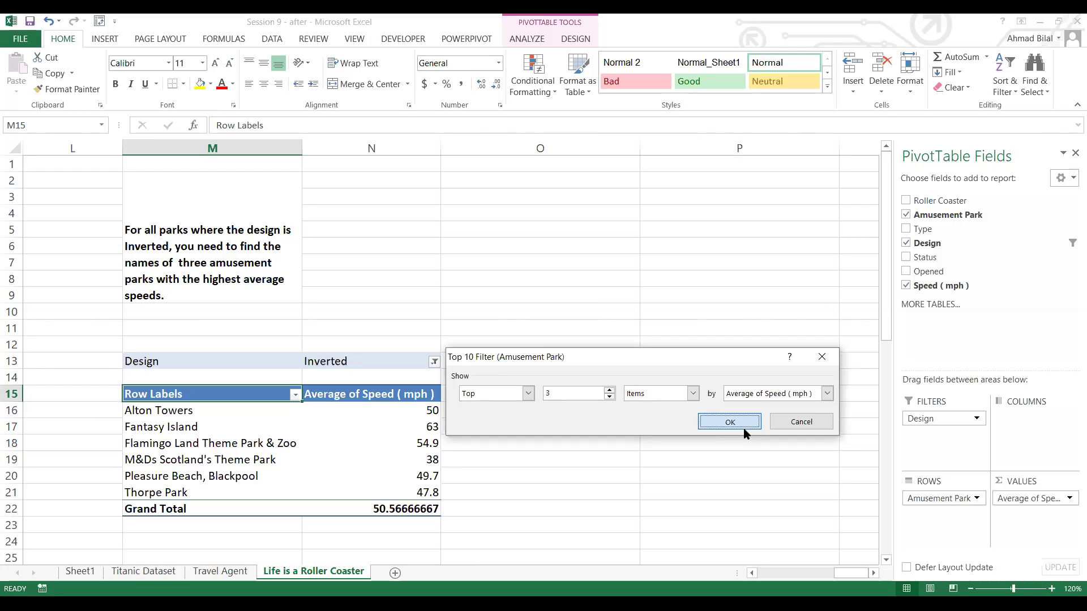
{"action": "left_click", "coordinate": [383, 412]}
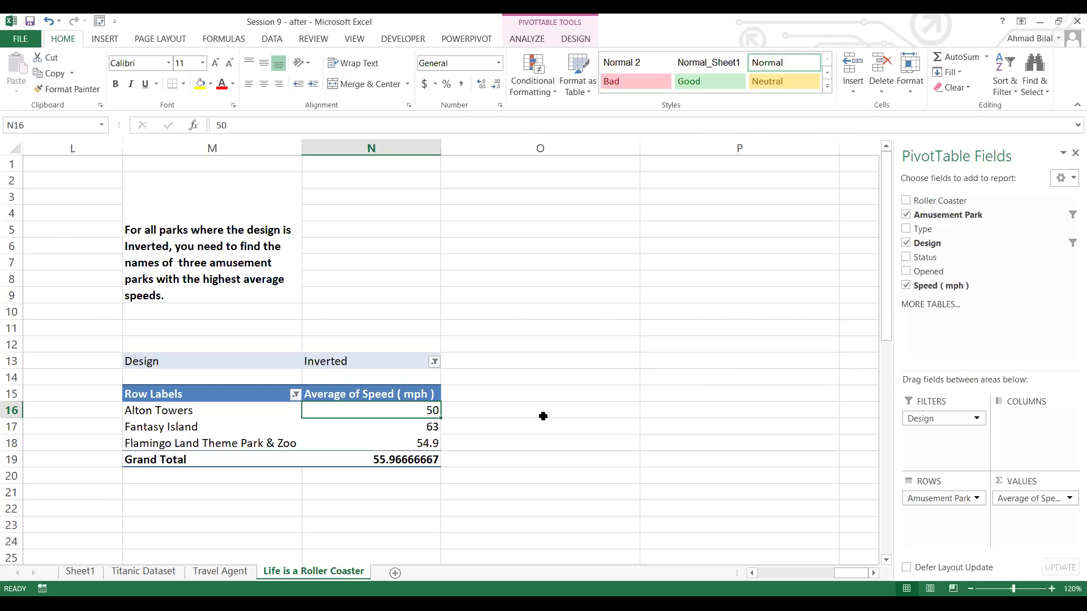
{"action": "left_click", "coordinate": [554, 411]}
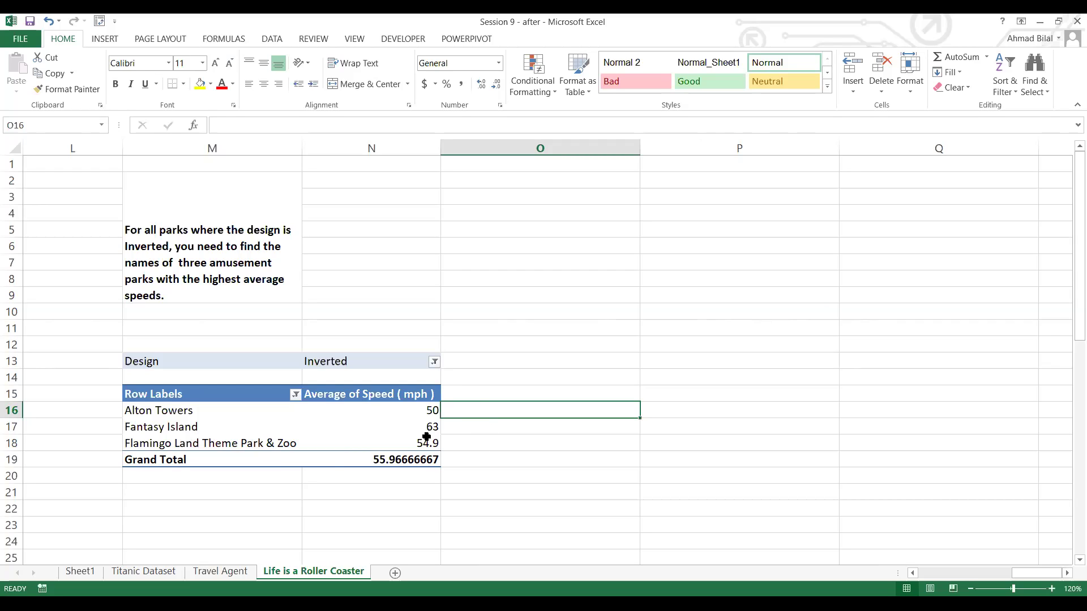
{"action": "left_click", "coordinate": [294, 396]}
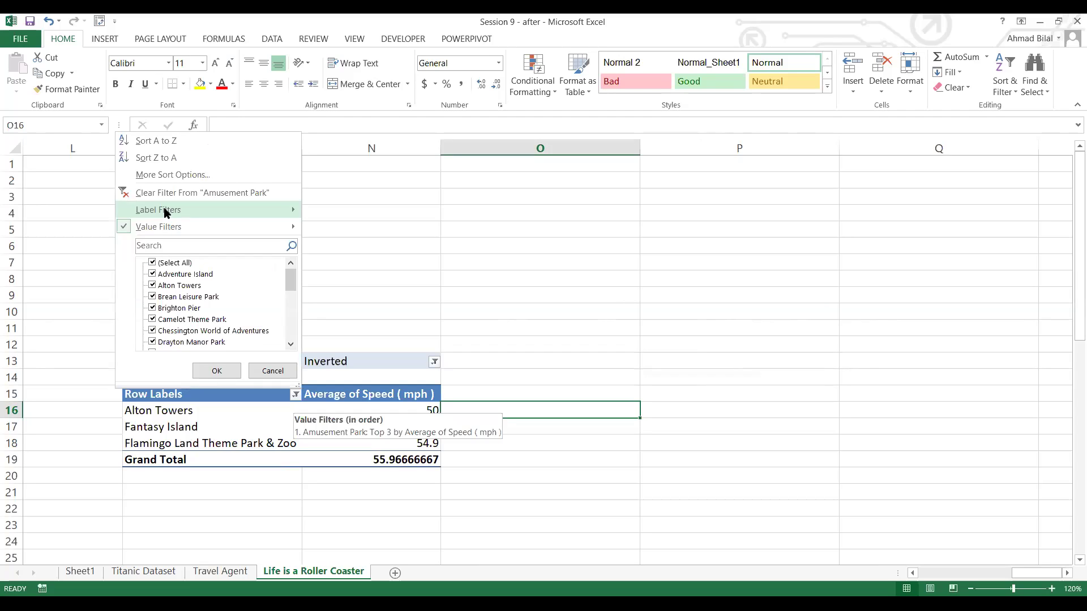
{"action": "left_click", "coordinate": [213, 176]}
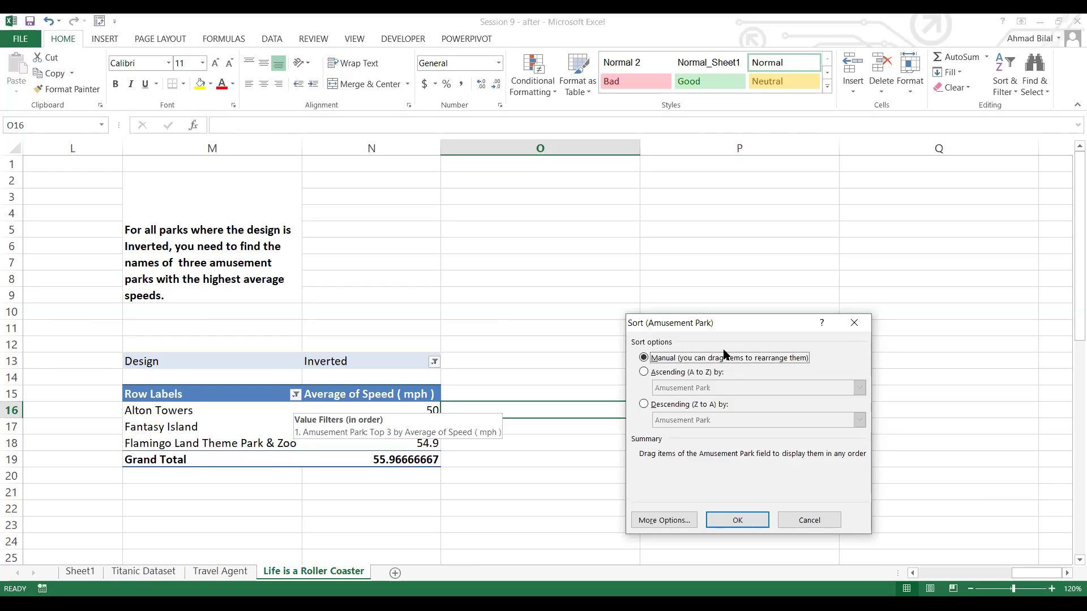
{"action": "left_click", "coordinate": [854, 330]}
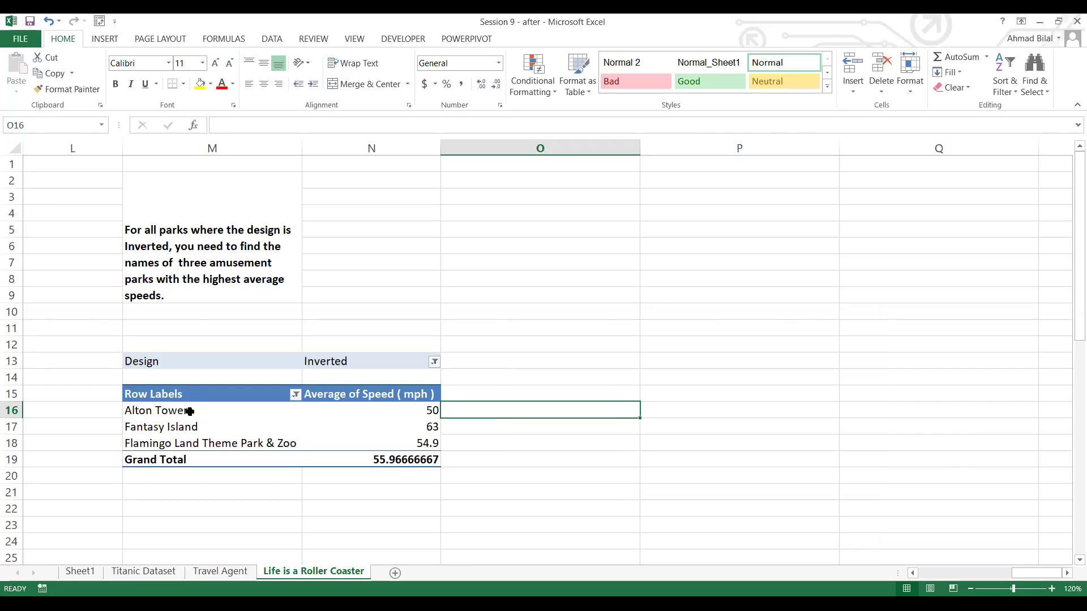
Manually reorder the pivot table rows, moving Alton Towers to the end and Flamingo Land Theme Park & Zoo above Fantasy Island.
{"action": "left_click", "coordinate": [189, 410]}
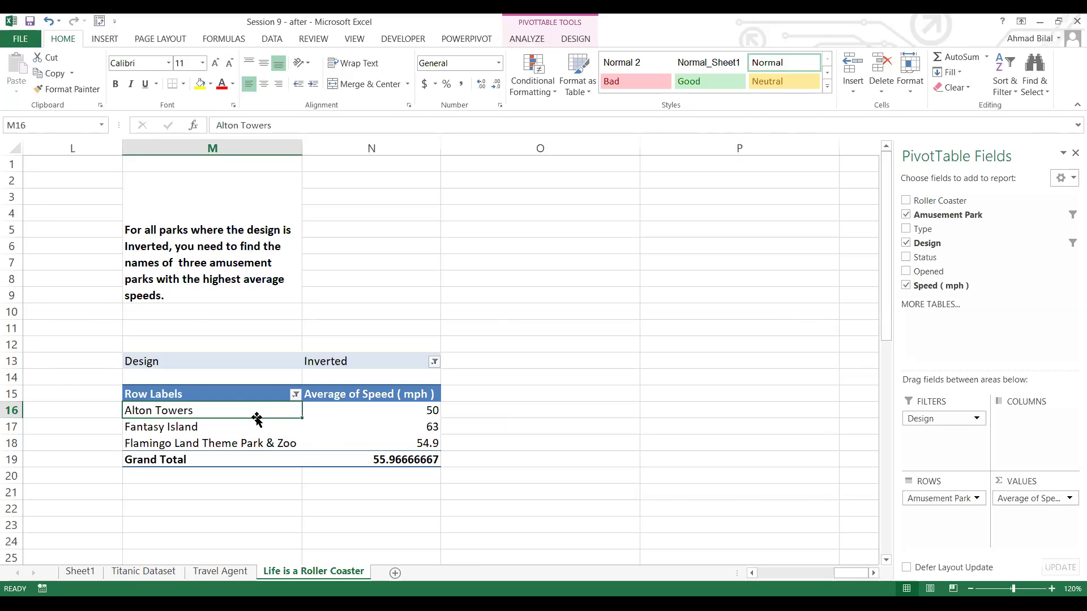
{"action": "left_click_drag", "start_coordinate": [228, 417], "coordinate": [226, 443]}
{"action": "left_click", "coordinate": [219, 426]}
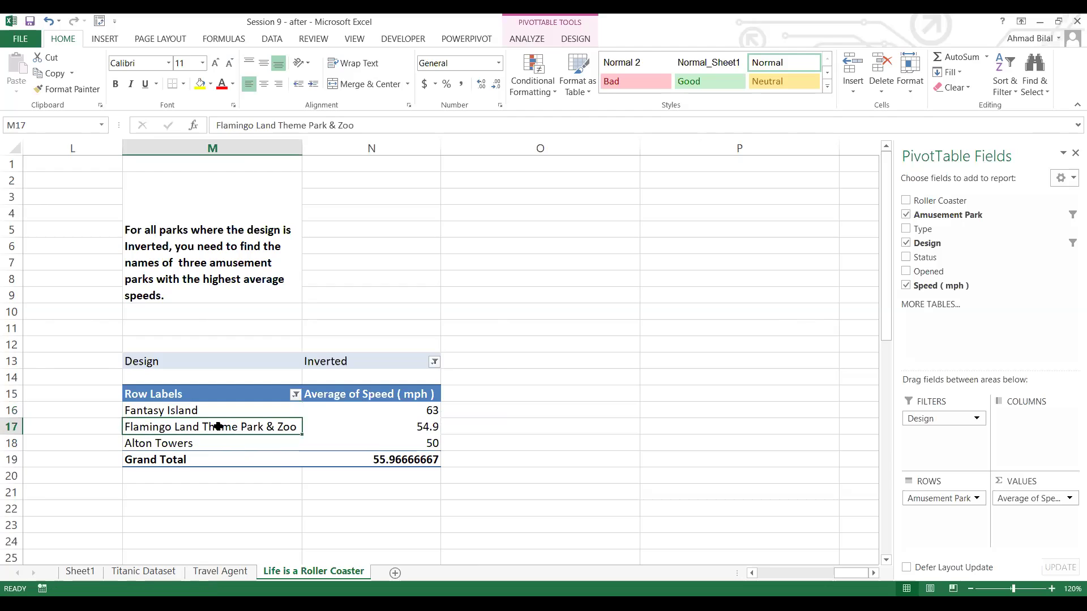
{"action": "left_click", "coordinate": [226, 415]}
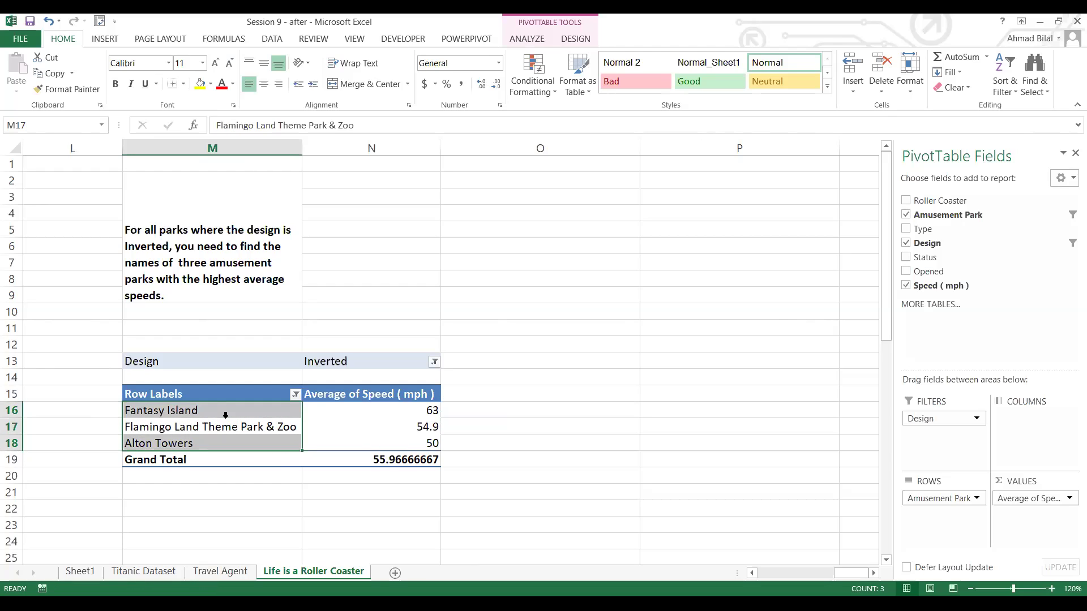
{"action": "left_click", "coordinate": [219, 424]}
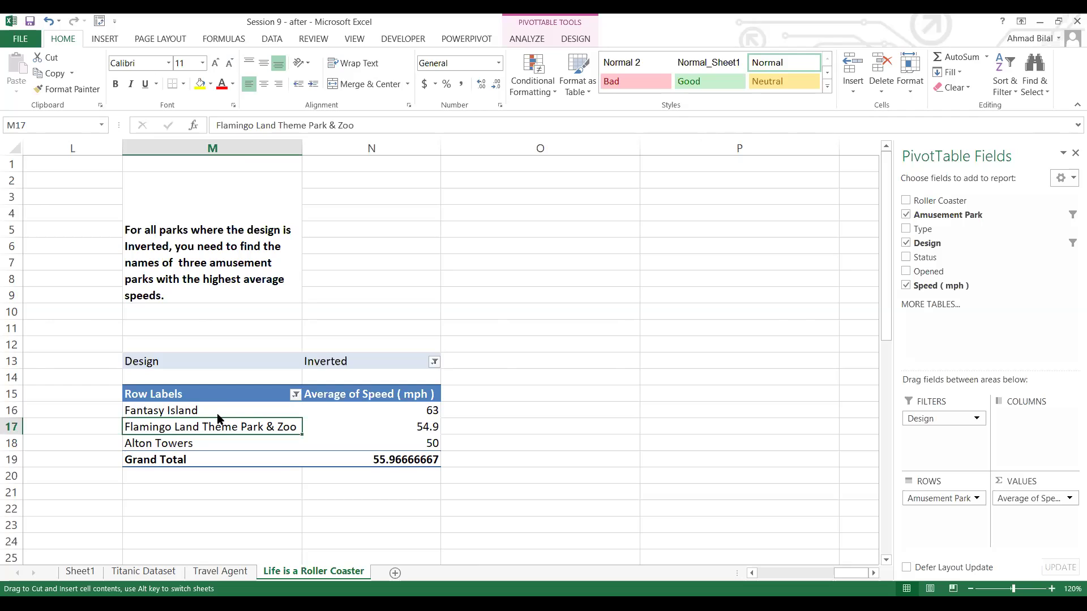
{"action": "left_click_drag", "start_coordinate": [218, 419], "coordinate": [215, 401]}
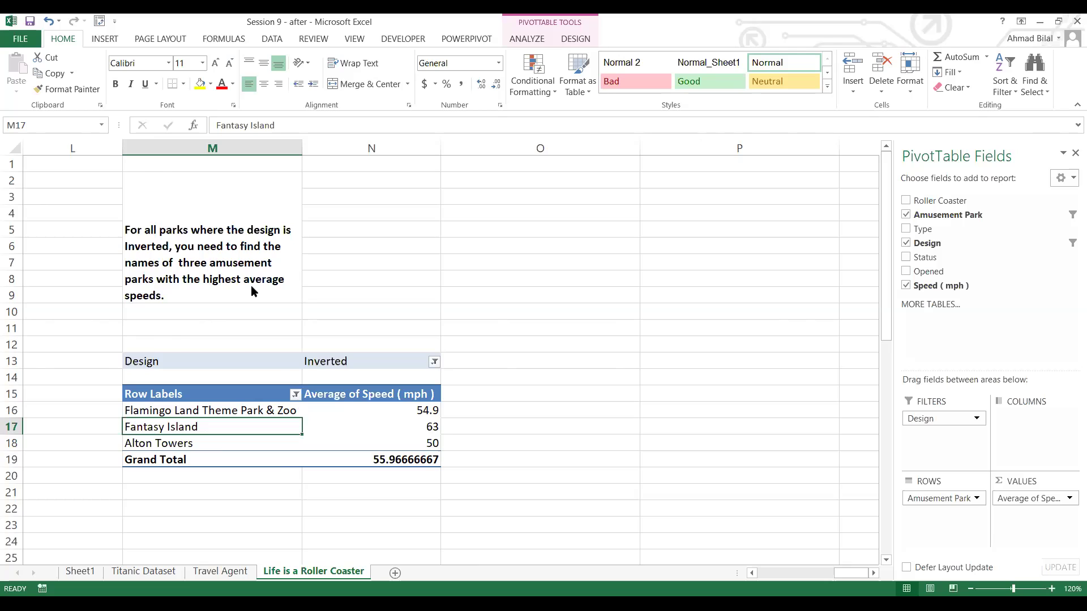
Sort the amusement parks in descending order by Average of Speed ( mph ).
{"action": "left_click", "coordinate": [295, 394]}
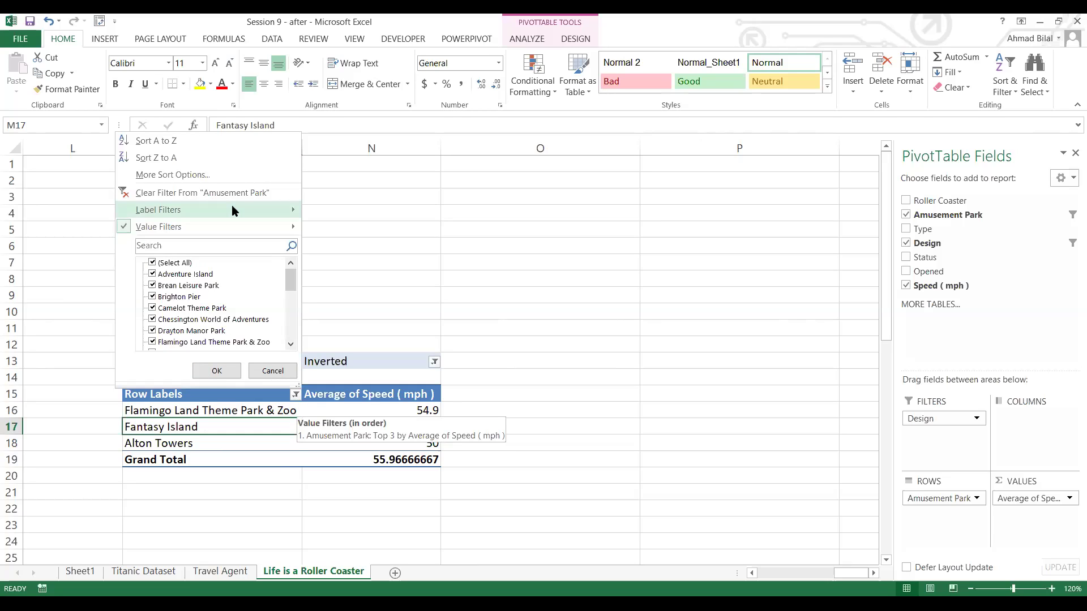
{"action": "left_click", "coordinate": [246, 174]}
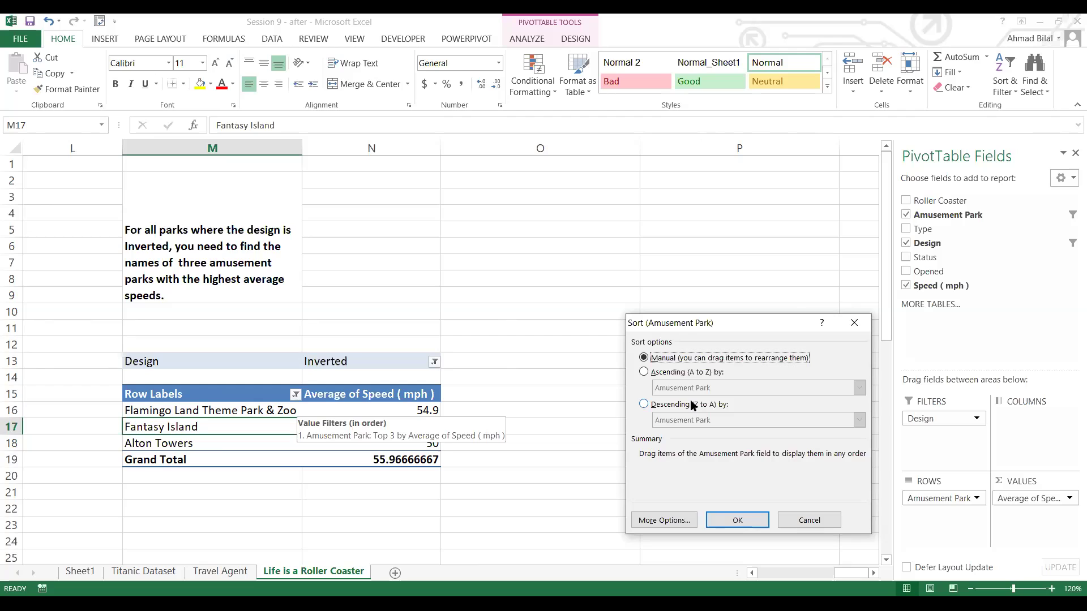
{"action": "left_click", "coordinate": [691, 404]}
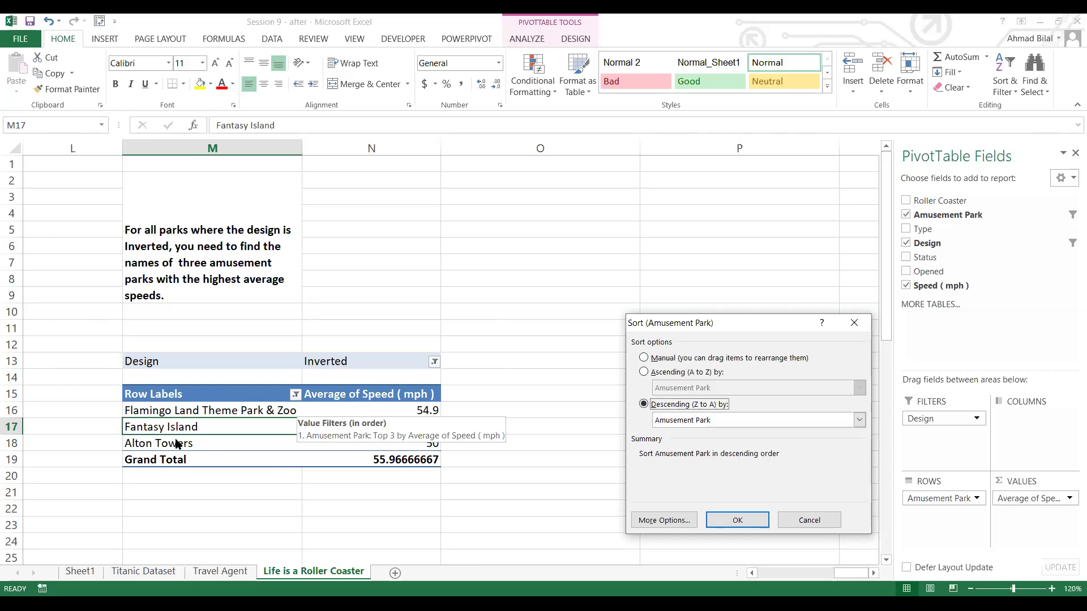
{"action": "left_click", "coordinate": [707, 420]}
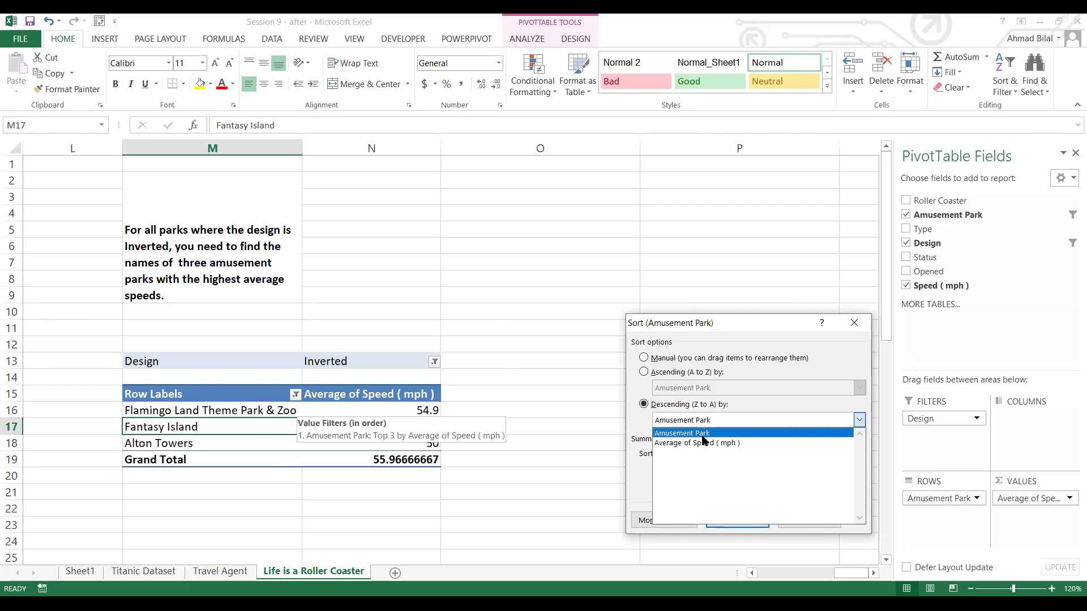
{"action": "left_click", "coordinate": [776, 444]}
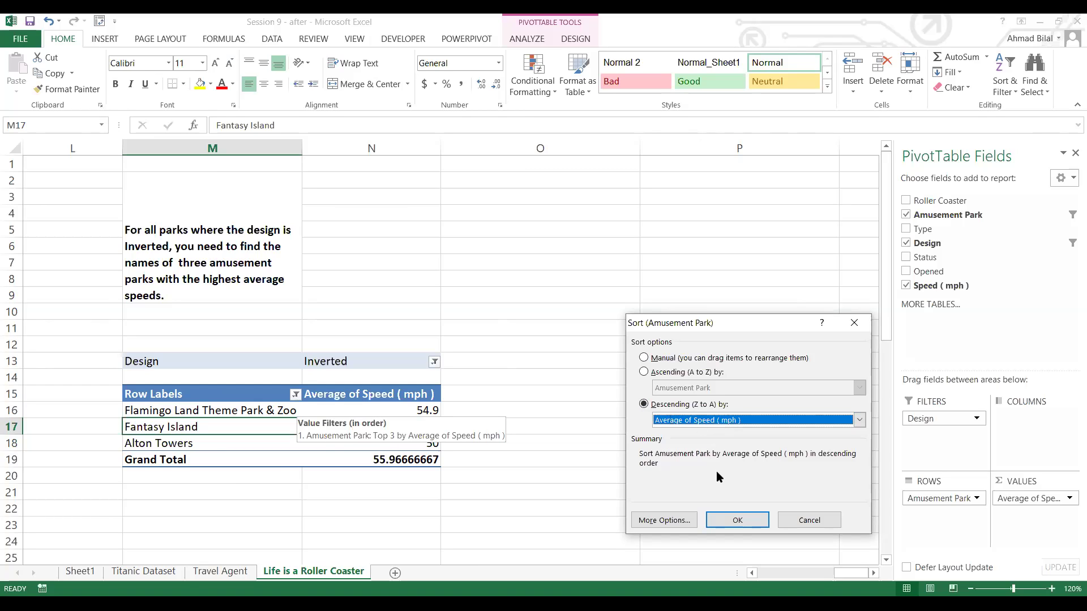
{"action": "left_click", "coordinate": [738, 518]}
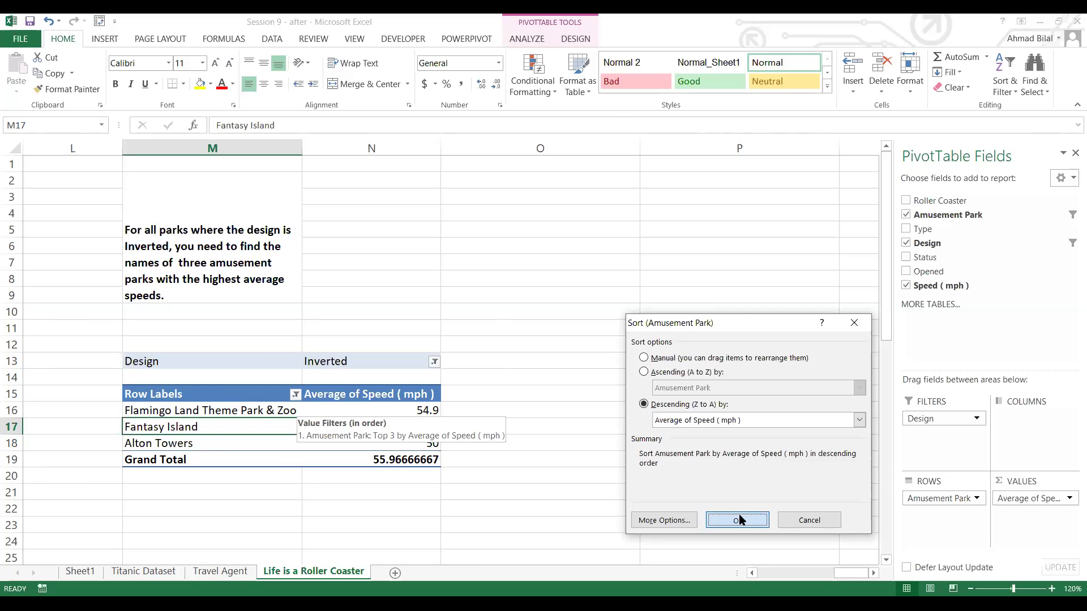
Check the sorted Inverted pivot table against the question about the three parks with the highest average speeds.
{"action": "left_click", "coordinate": [584, 442]}
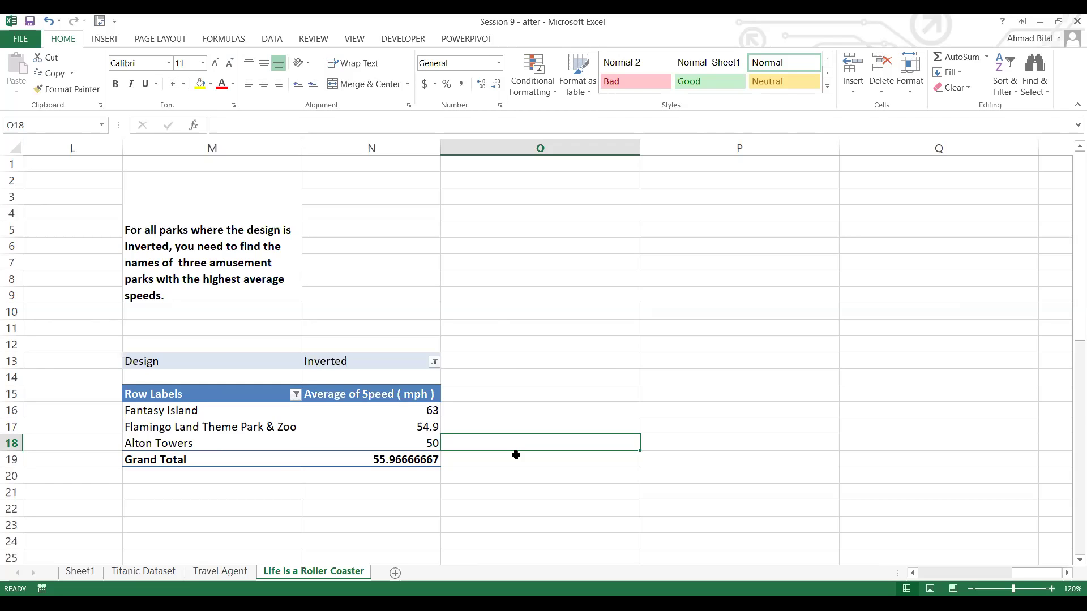
{"action": "left_click", "coordinate": [390, 361]}
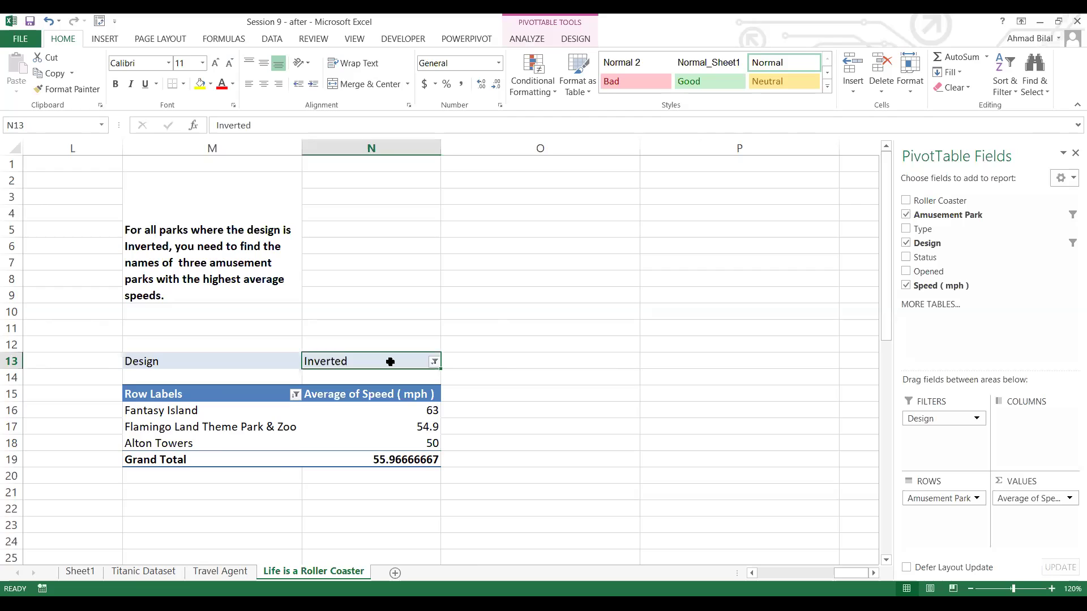
{"action": "left_click", "coordinate": [239, 274]}
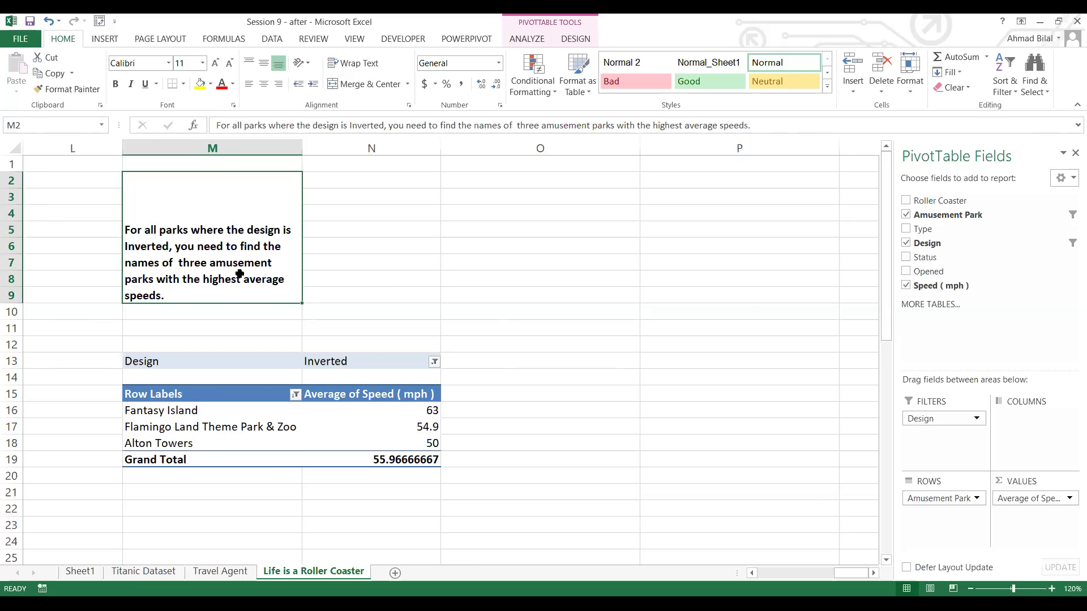
{"action": "left_click", "coordinate": [371, 227]}
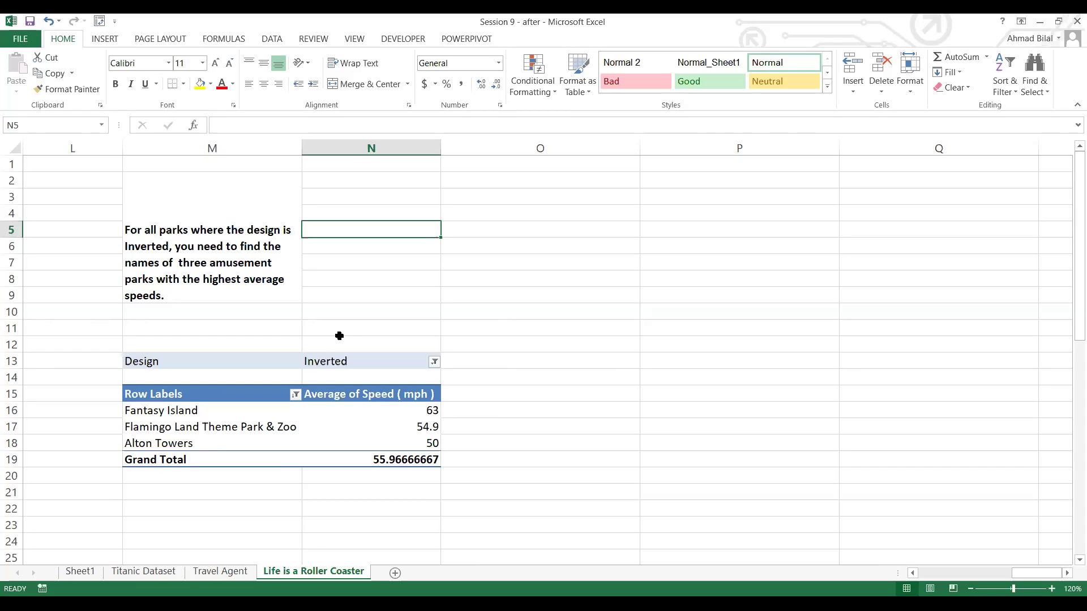
Look over the Steel, Sit Down average speed pivot table and the Inverted top parks pivot table along with their questions.
{"action": "key", "text": "Left"}
{"action": "key", "text": "Left"}
{"action": "key", "text": "Left"}
{"action": "key", "text": "Left"}
{"action": "key", "text": "Left"}
{"action": "key", "text": "Left"}
{"action": "key", "text": "Left"}
{"action": "key", "text": "Left"}
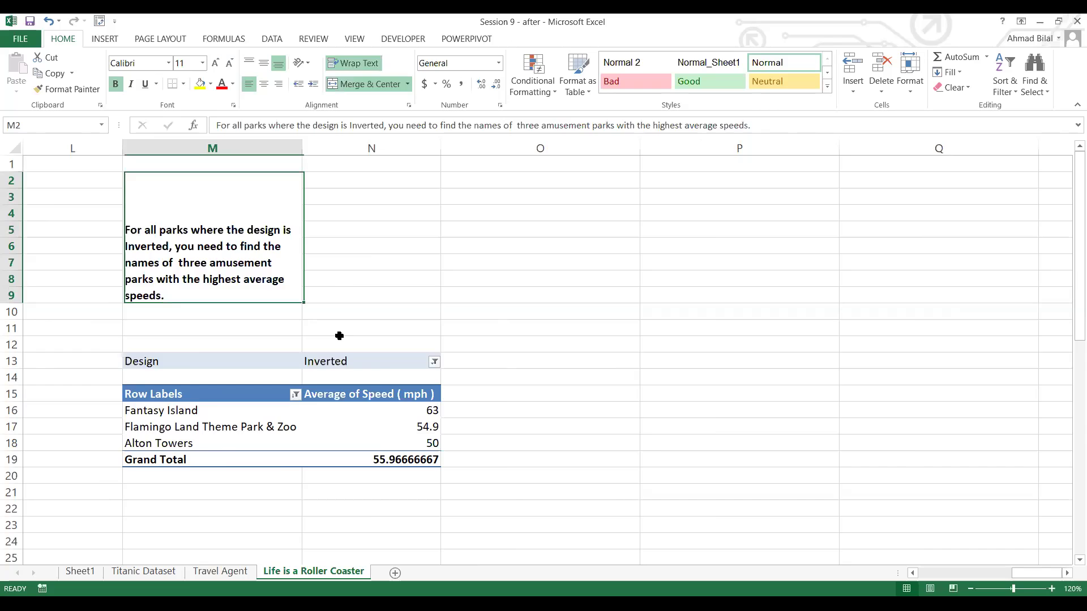
{"action": "key", "text": "Down"}
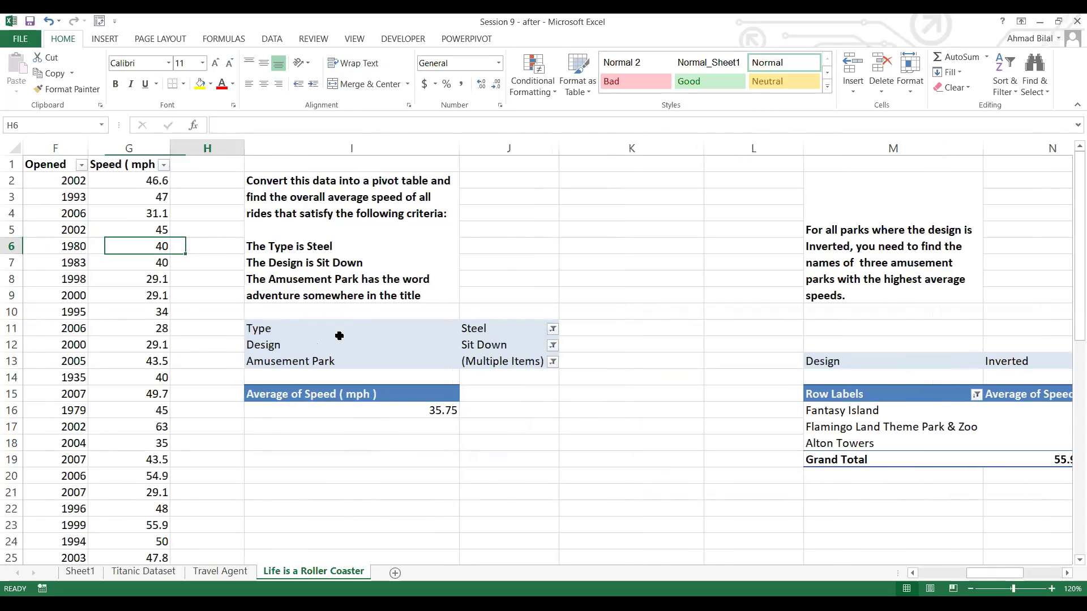
{"action": "key", "text": "Right"}
{"action": "key", "text": "Right"}
{"action": "key", "text": "Right"}
{"action": "key", "text": "Up"}
{"action": "key", "text": "Up"}
{"action": "key", "text": "Up"}
{"action": "key", "text": "Up"}
{"action": "key", "text": "Down"}
{"action": "key", "text": "Down"}
{"action": "key", "text": "Down"}
{"action": "key", "text": "Down"}
{"action": "key", "text": "Down"}
{"action": "key", "text": "Down"}
{"action": "key", "text": "Down"}
{"action": "key", "text": "Down"}
{"action": "key", "text": "Down"}
{"action": "key", "text": "Up"}
{"action": "key", "text": "Right"}
{"action": "key", "text": "Right"}
{"action": "key", "text": "Right"}
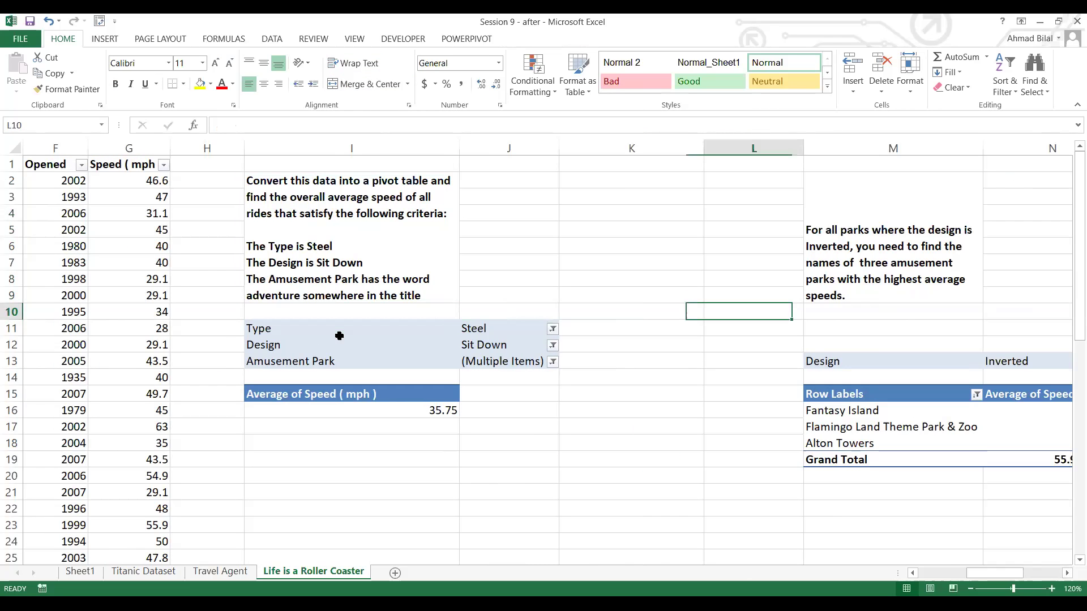
{"action": "key", "text": "Right"}
{"action": "key", "text": "Down"}
{"action": "key", "text": "Down"}
{"action": "key", "text": "Down"}
{"action": "key", "text": "Right"}
{"action": "key", "text": "Down"}
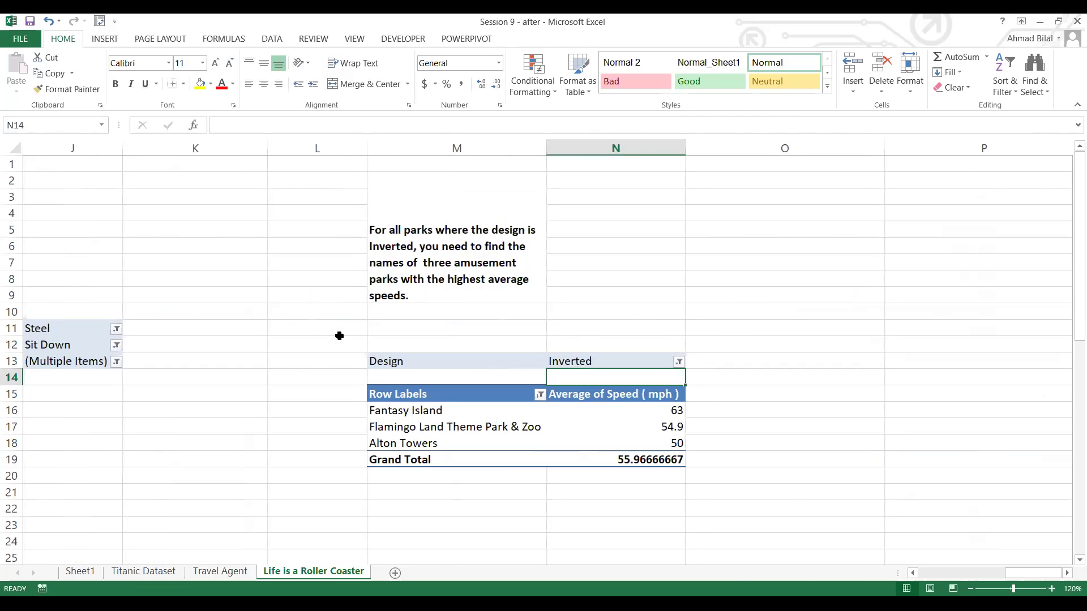
{"action": "key", "text": "Right"}
{"action": "key", "text": "Right"}
{"action": "key", "text": "Left"}
{"action": "key", "text": "Left"}
{"action": "key", "text": "Down"}
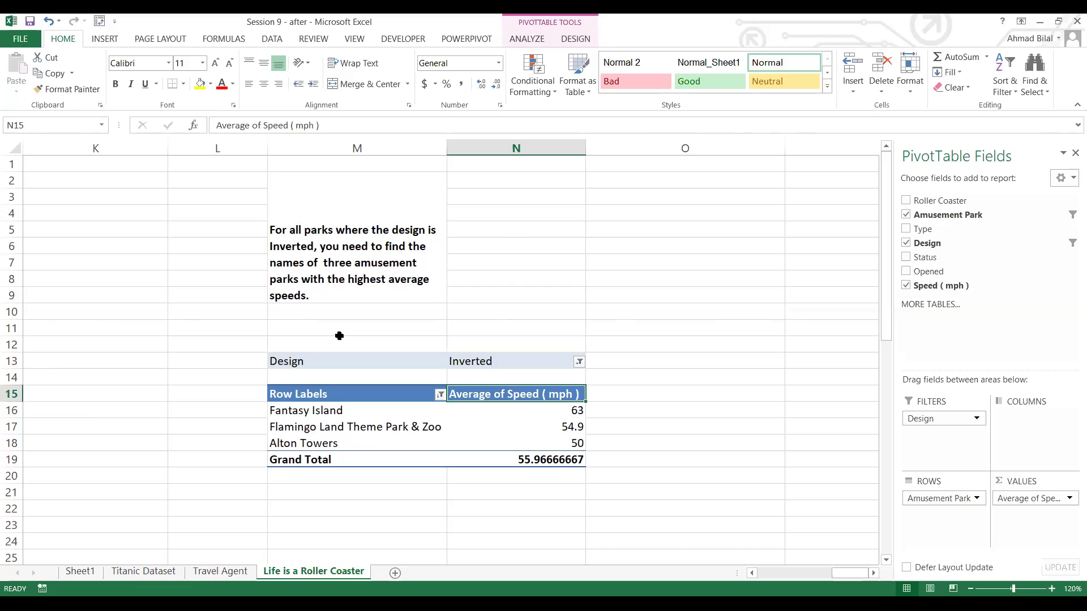
{"action": "key", "text": "Down"}
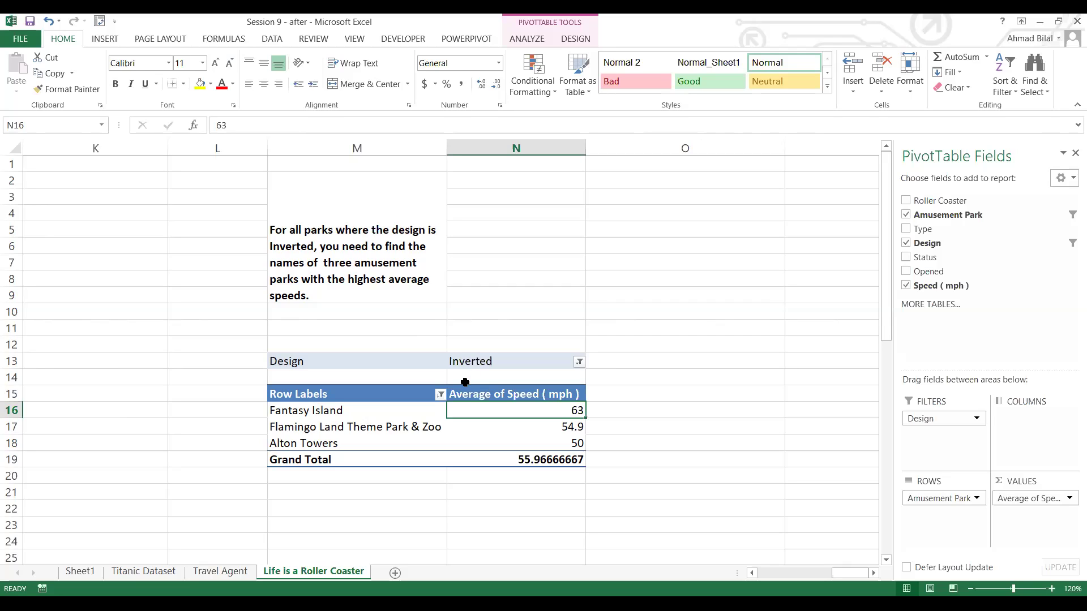
{"action": "left_click", "coordinate": [407, 393]}
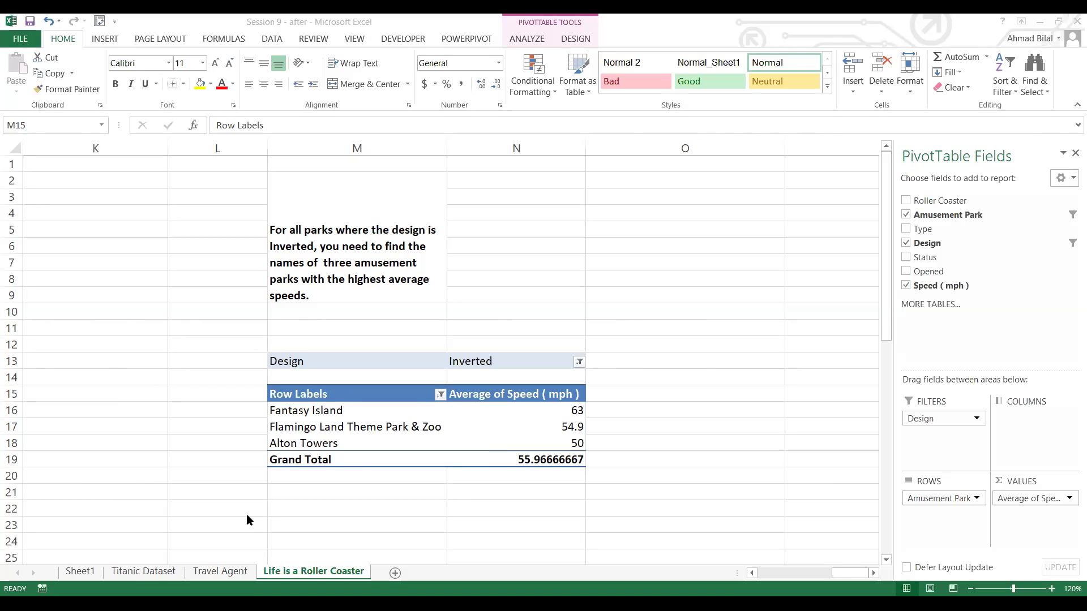
On the Travel Agent sheet, drill down into the Average of Price value to list its underlying holidays on a new sheet.
{"action": "left_click", "coordinate": [209, 571]}
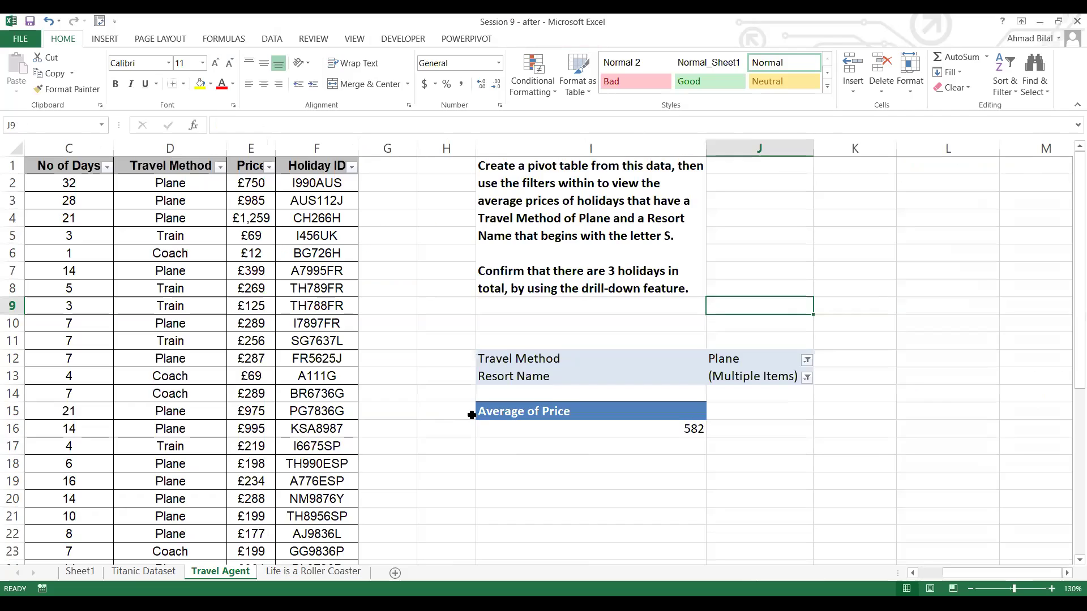
{"action": "left_click", "coordinate": [757, 425]}
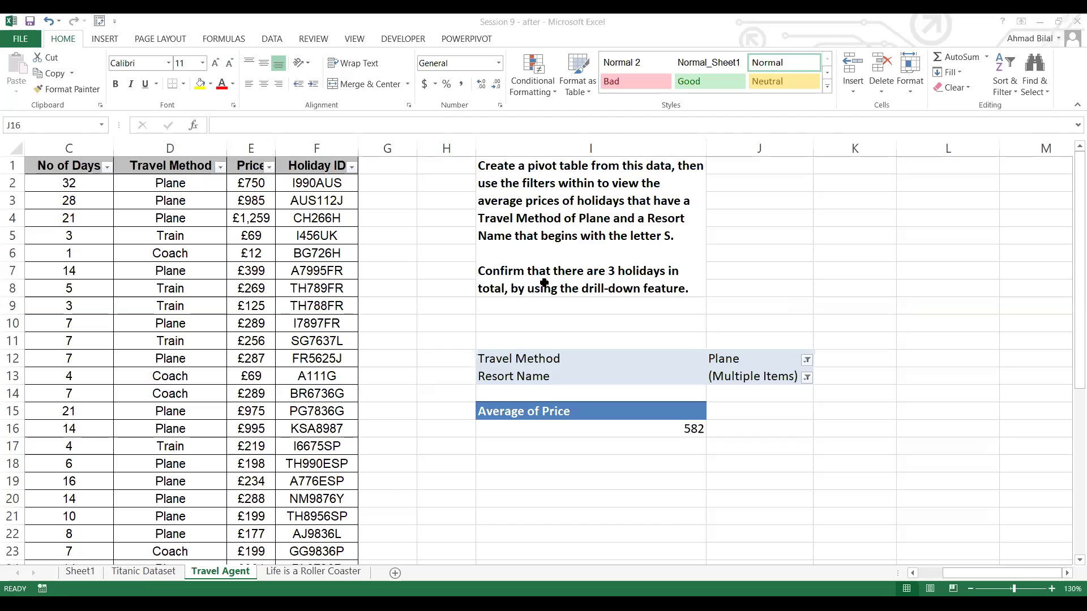
{"action": "left_click", "coordinate": [659, 433]}
{"action": "double_click", "coordinate": [635, 431]}
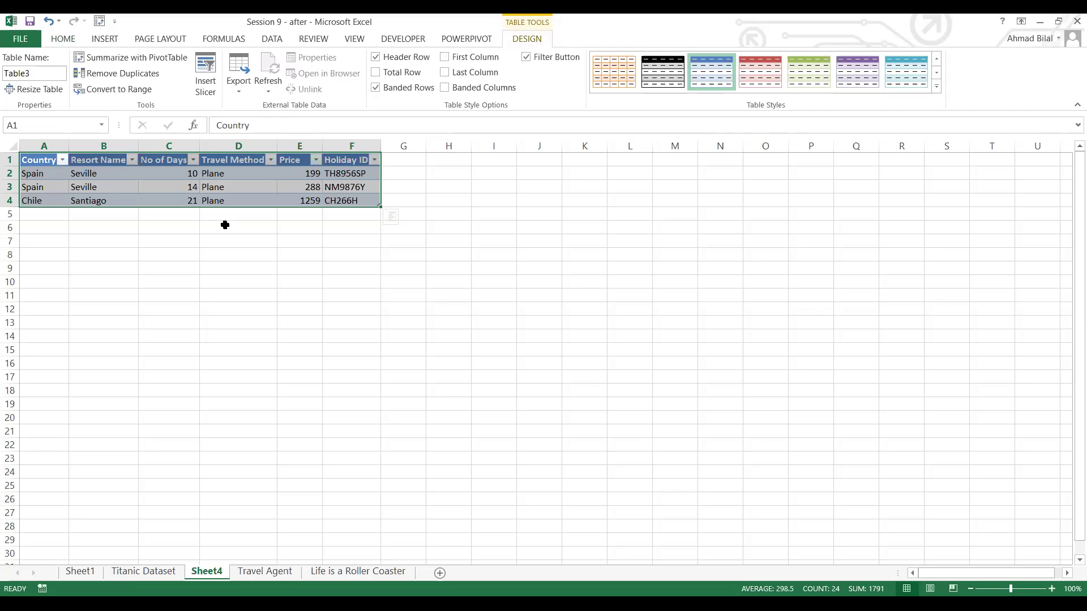
Check the average of the drilled-down Price values and compare the listed holidays with the Travel Agent question.
{"action": "left_click", "coordinate": [261, 269]}
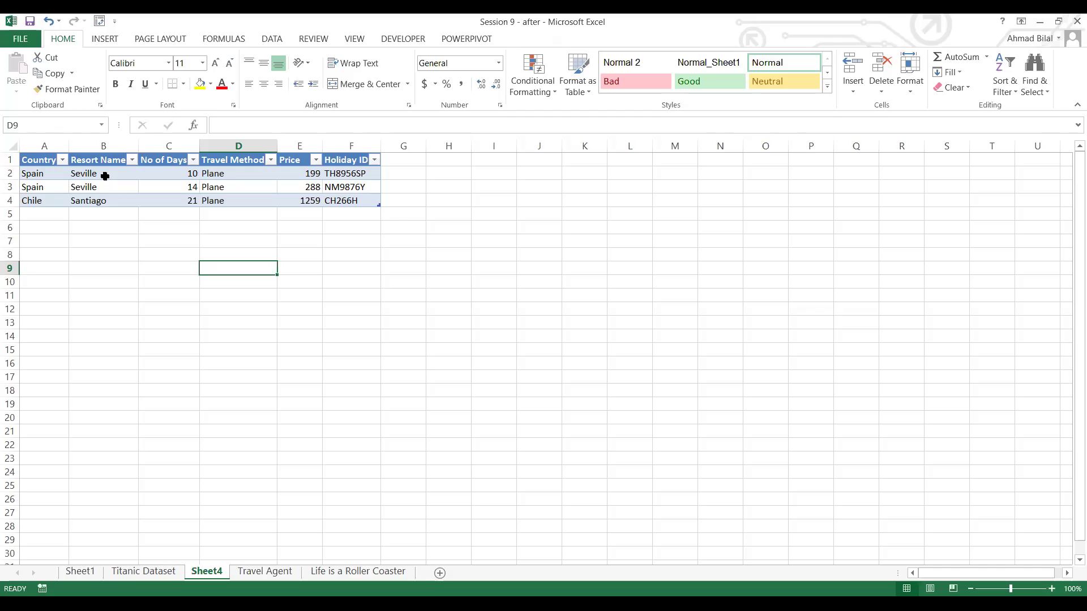
{"action": "left_click_drag", "start_coordinate": [301, 170], "coordinate": [303, 199]}
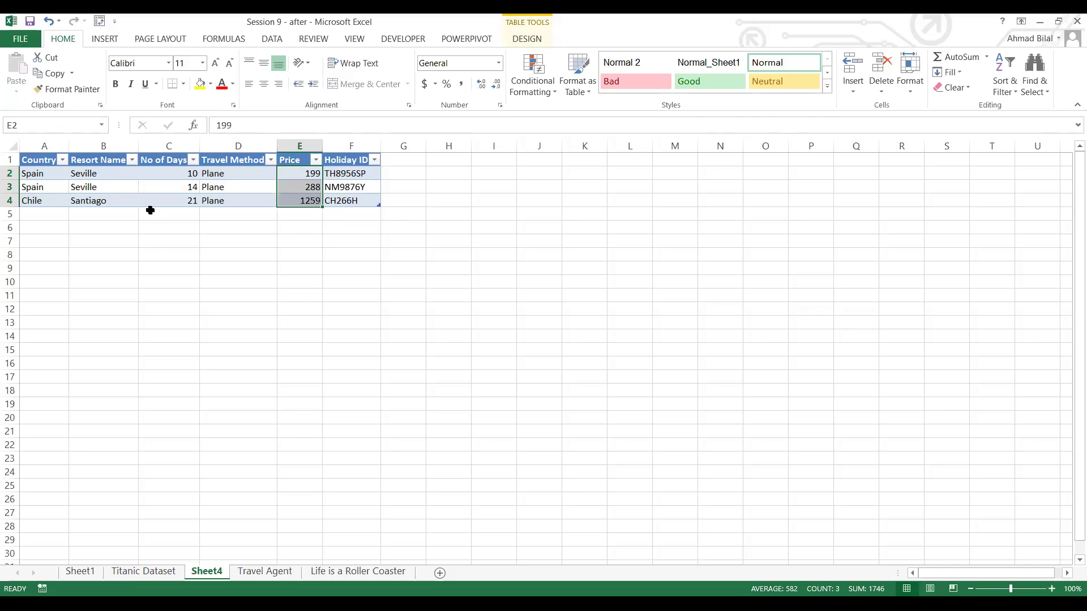
{"action": "left_click", "coordinate": [38, 228]}
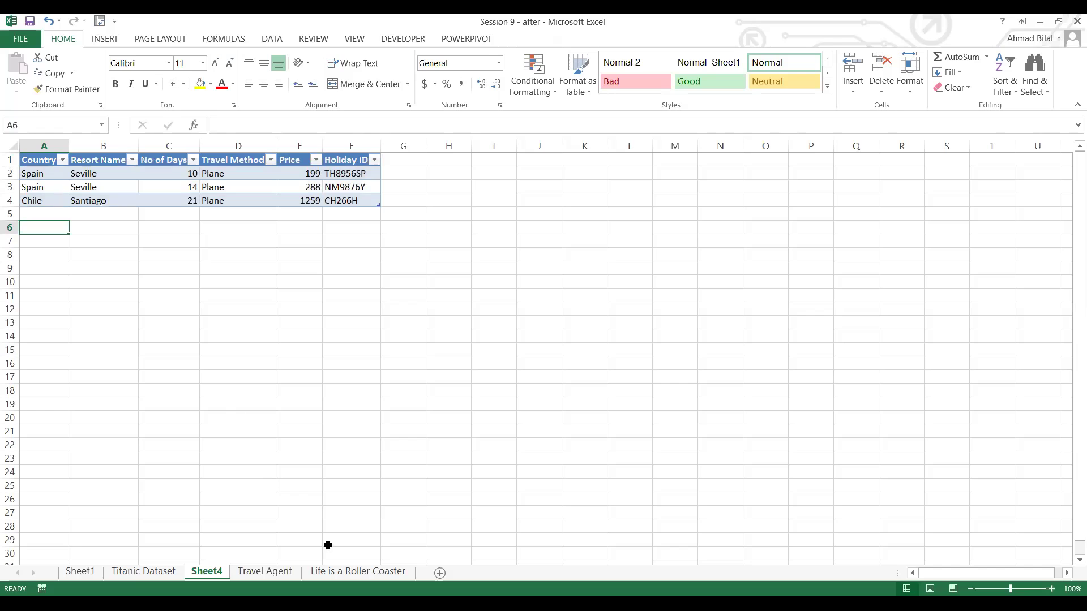
{"action": "left_click", "coordinate": [289, 571]}
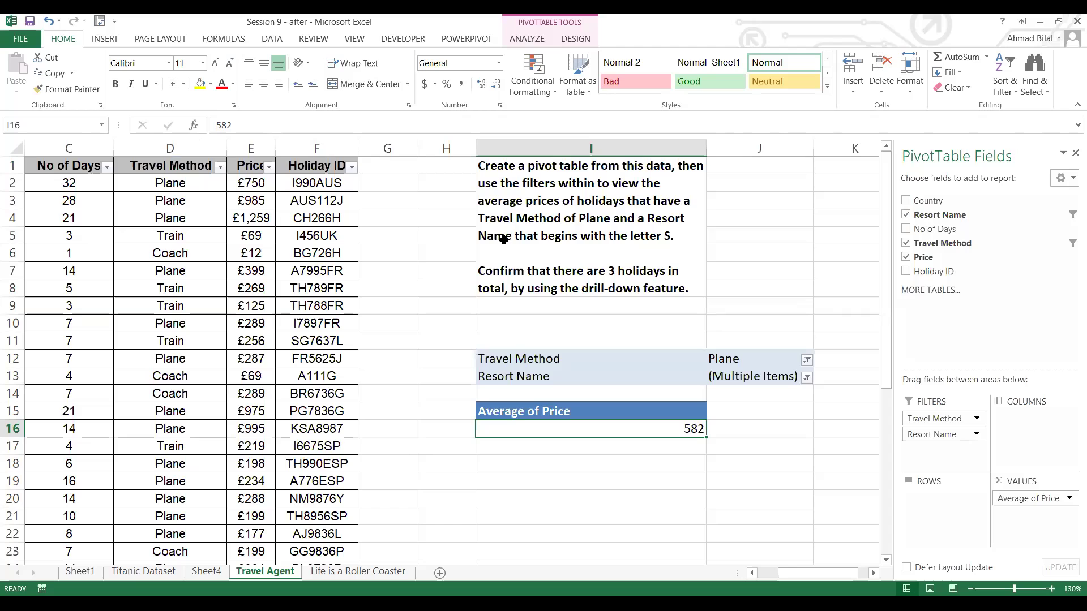
Rename the sheet holding the drilled-down holidays as Drill down.
{"action": "left_click", "coordinate": [208, 571]}
{"action": "type", "text": "Drill t"}
{"action": "type", "text": "own"}
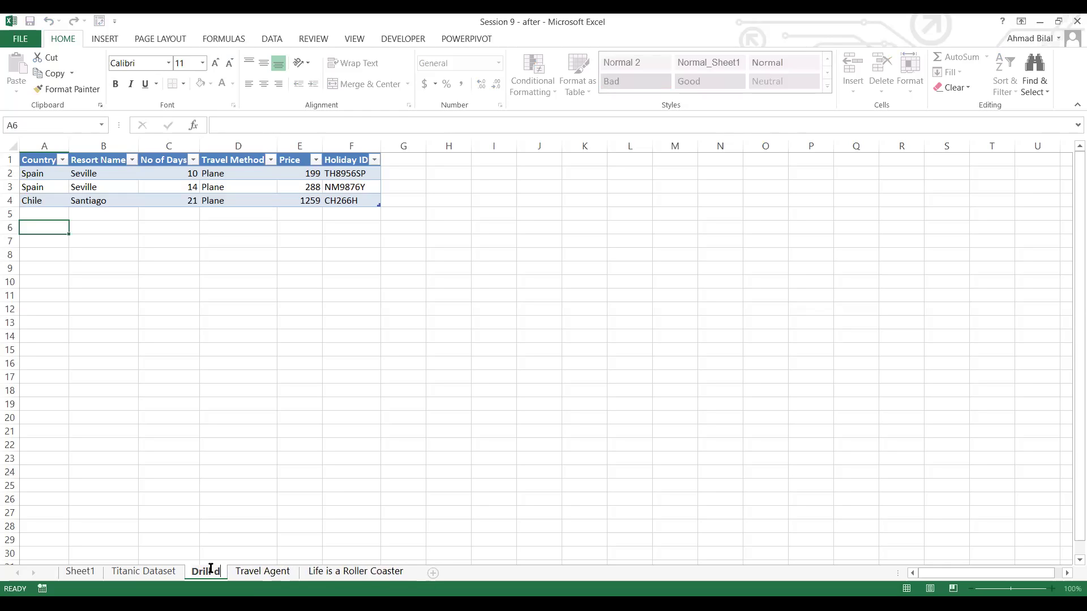
{"action": "key", "text": "Return"}
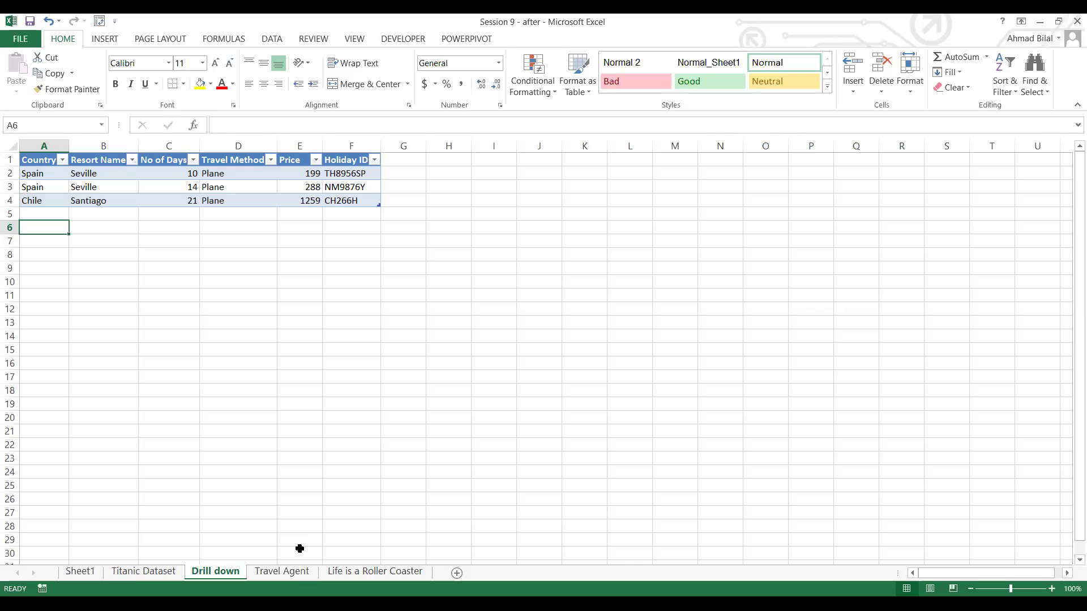
Review the Travel Agent pivot table's Travel Method and Resort Name filters and its average price.
{"action": "left_click", "coordinate": [282, 571]}
{"action": "left_click", "coordinate": [395, 564]}
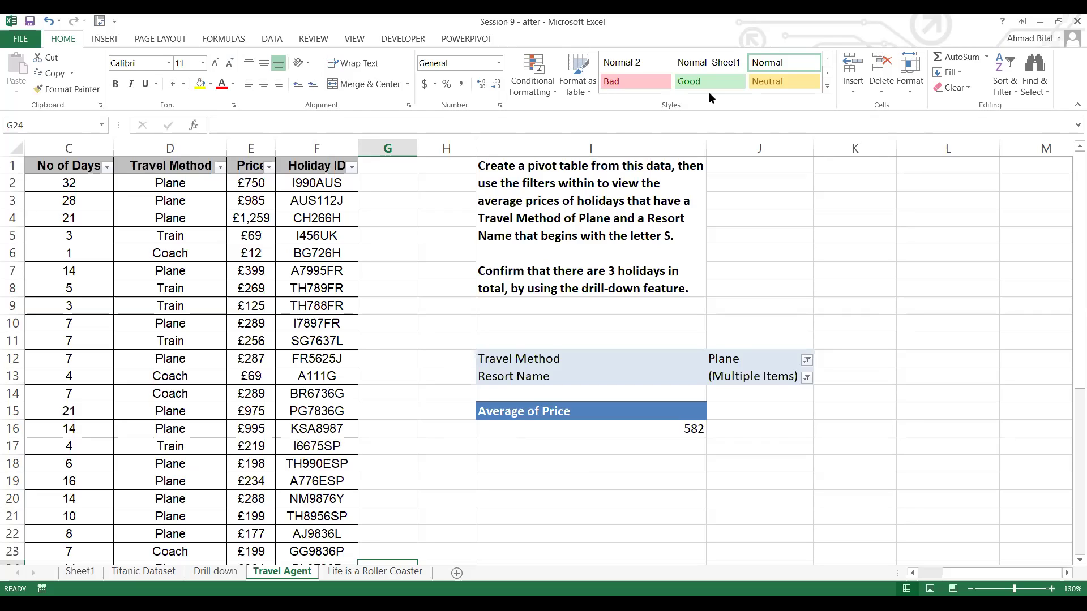
{"action": "left_click", "coordinate": [758, 411]}
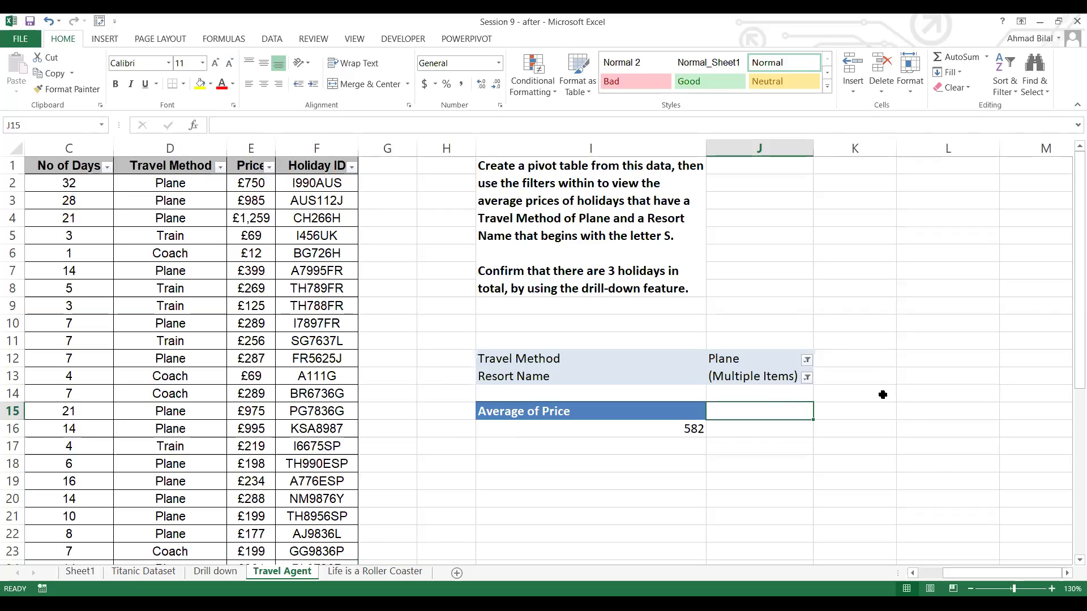
{"action": "left_click", "coordinate": [967, 409]}
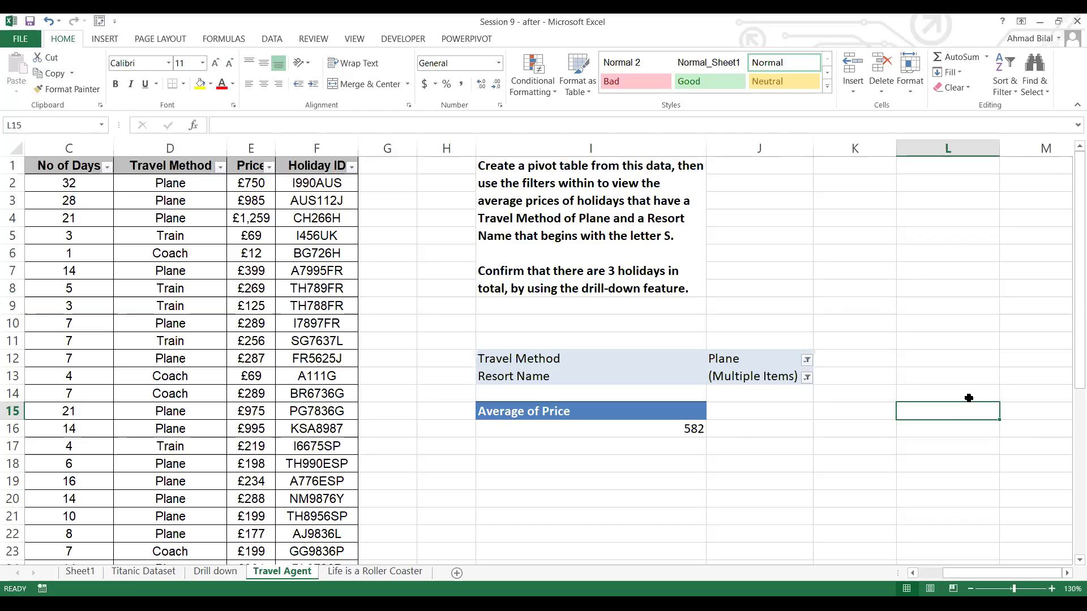
{"action": "left_click", "coordinate": [979, 359]}
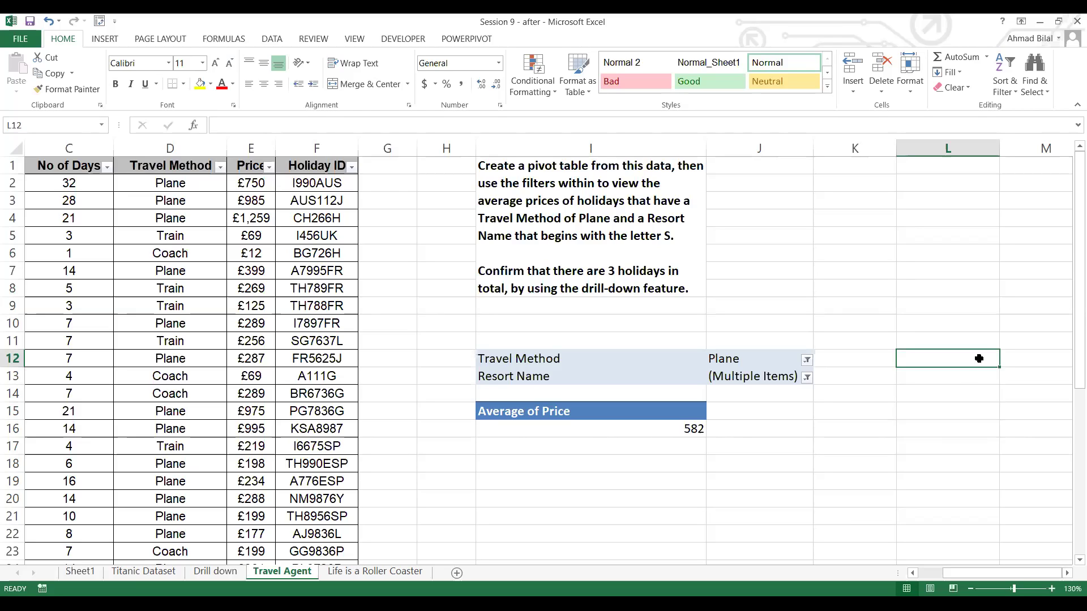
{"action": "left_click", "coordinate": [672, 378]}
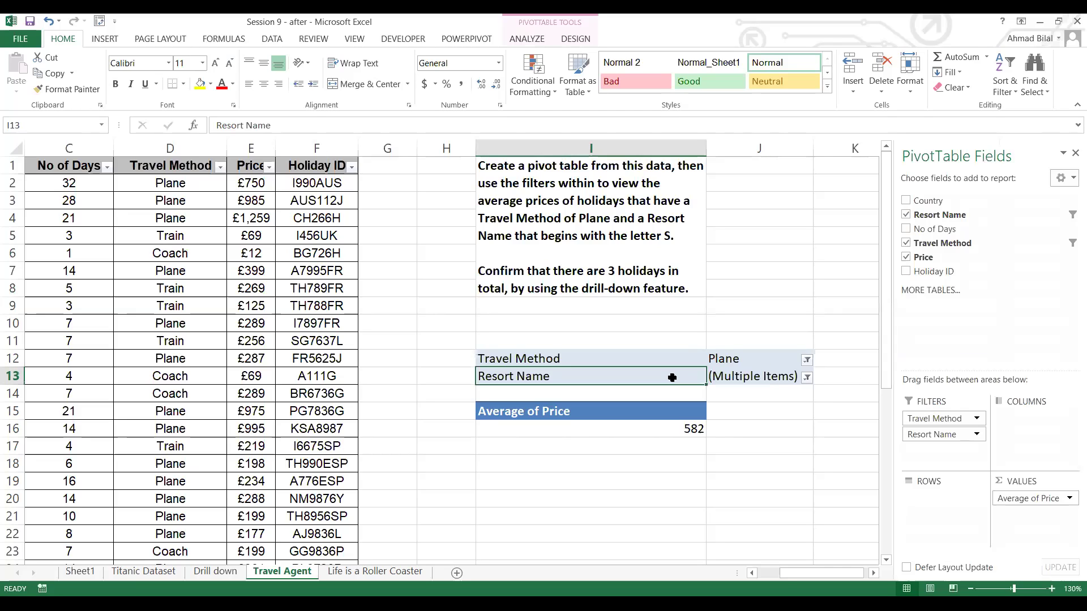
{"action": "left_click", "coordinate": [782, 417]}
{"action": "left_click", "coordinate": [830, 410]}
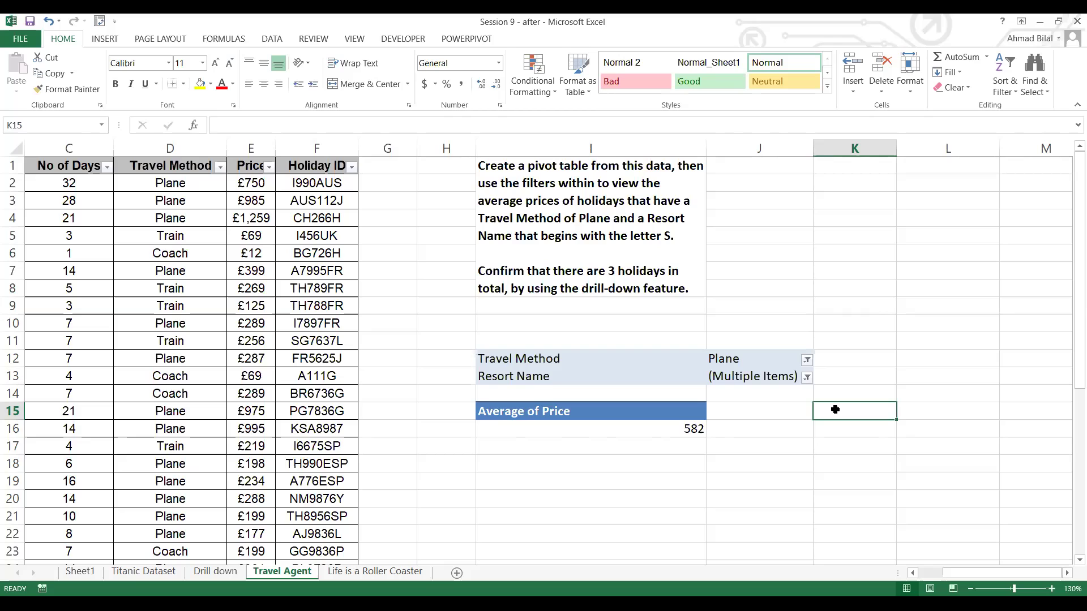
On the Life is a Roller Coaster sheet, copy the Inverted pivot table with its Design filter and paste it at M23.
{"action": "left_click", "coordinate": [409, 572]}
{"action": "left_click", "coordinate": [410, 411]}
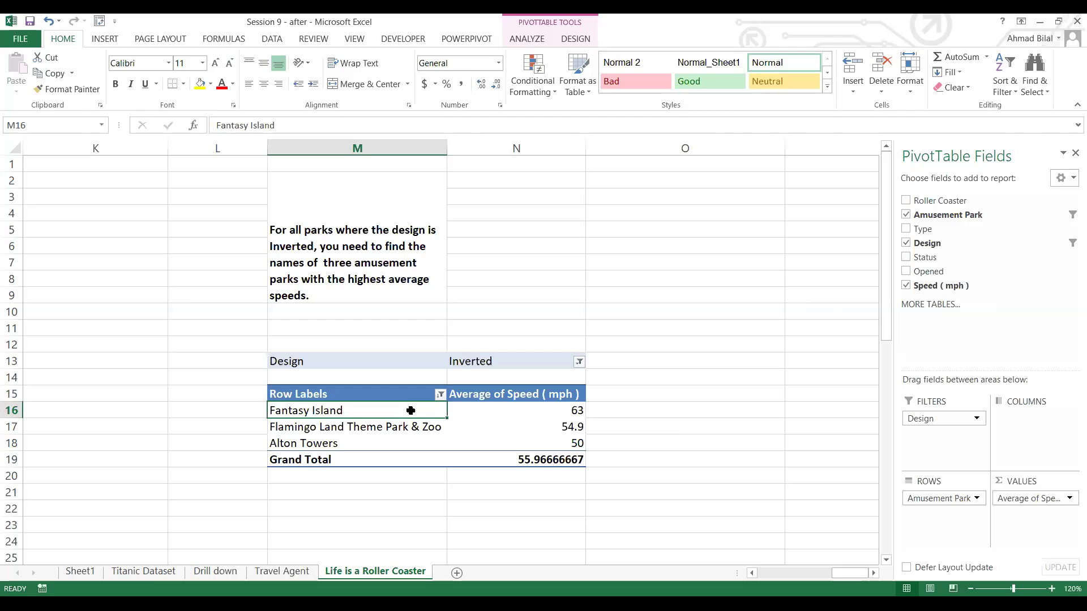
{"action": "left_click", "coordinate": [399, 355]}
{"action": "key", "text": "shift+Right"}
{"action": "key", "text": "shift+Down"}
{"action": "key", "text": "shift+Down"}
{"action": "key", "text": "shift+Down"}
{"action": "key", "text": "shift+Down"}
{"action": "key", "text": "shift+Down"}
{"action": "key", "text": "shift+Down"}
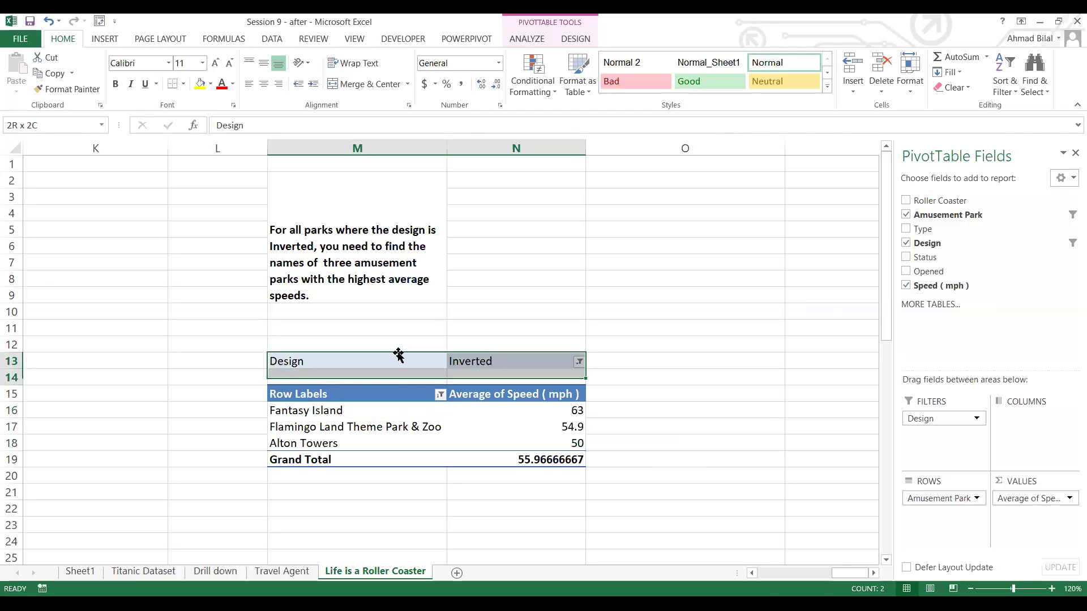
{"action": "key", "text": "ctrl+c"}
{"action": "key", "text": "Down"}
{"action": "key", "text": "Down"}
{"action": "key", "text": "Down"}
{"action": "key", "text": "Down"}
{"action": "key", "text": "Down"}
{"action": "key", "text": "Down"}
{"action": "key", "text": "Down"}
{"action": "key", "text": "Down"}
{"action": "key", "text": "Down"}
{"action": "key", "text": "Down"}
{"action": "key", "text": "Down"}
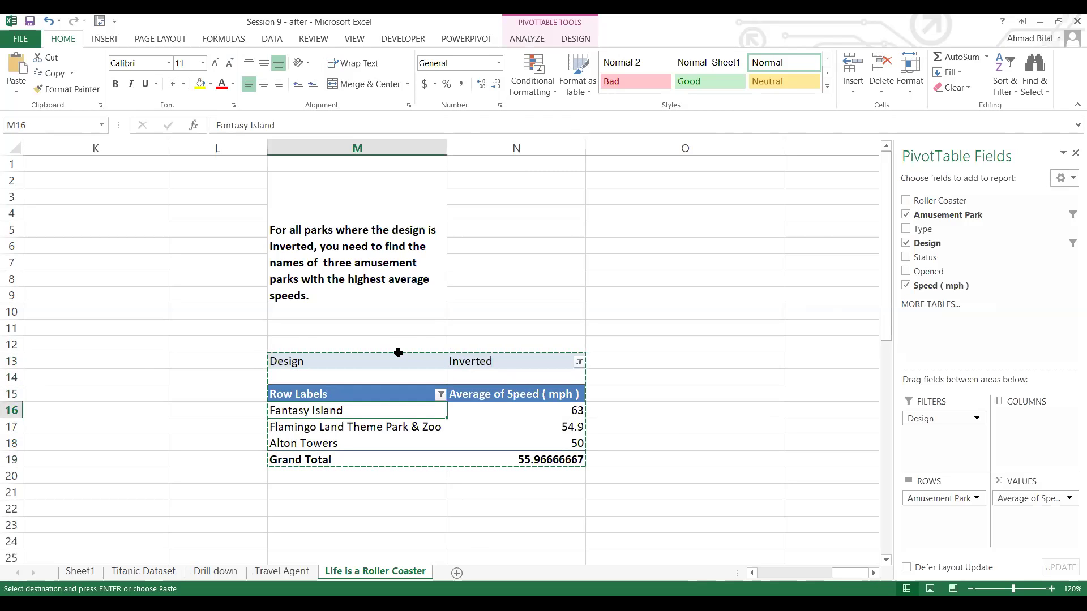
{"action": "key", "text": "ctrl+v"}
Remove the Design field from the copied pivot table's filters and clear its Amusement Park filter.
{"action": "key", "text": "Down"}
{"action": "key", "text": "Down"}
{"action": "key", "text": "Down"}
{"action": "key", "text": "Down"}
{"action": "key", "text": "Down"}
{"action": "key", "text": "Down"}
{"action": "key", "text": "Down"}
{"action": "key", "text": "Down"}
{"action": "key", "text": "Down"}
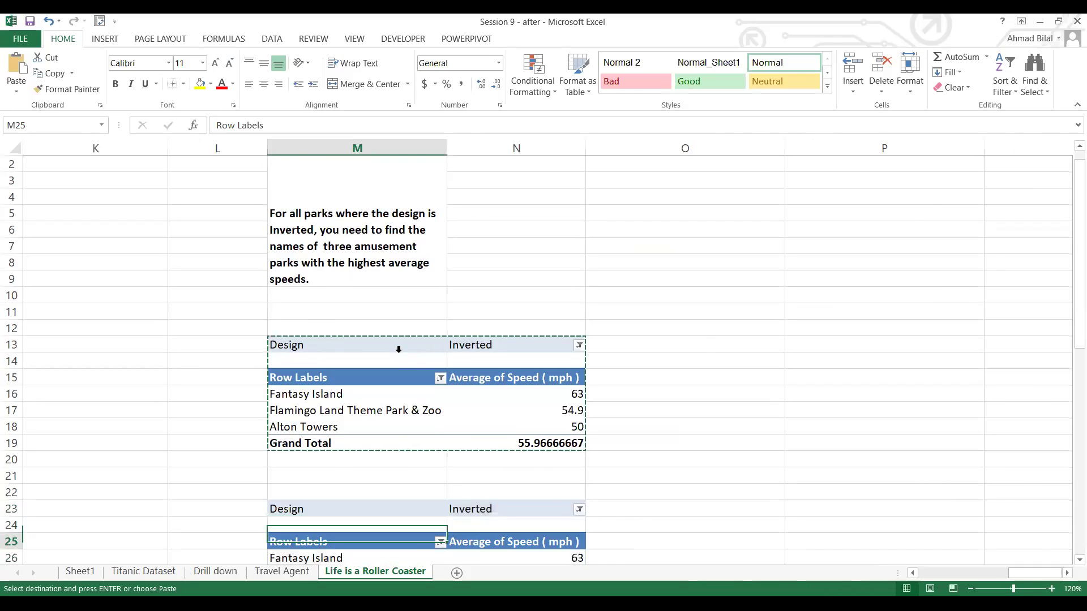
{"action": "key", "text": "Up"}
{"action": "key", "text": "Up"}
{"action": "key", "text": "Up"}
{"action": "key", "text": "Up"}
{"action": "key", "text": "Up"}
{"action": "key", "text": "Up"}
{"action": "key", "text": "Up"}
{"action": "key", "text": "Up"}
{"action": "key", "text": "Down"}
{"action": "left_click", "coordinate": [565, 378]}
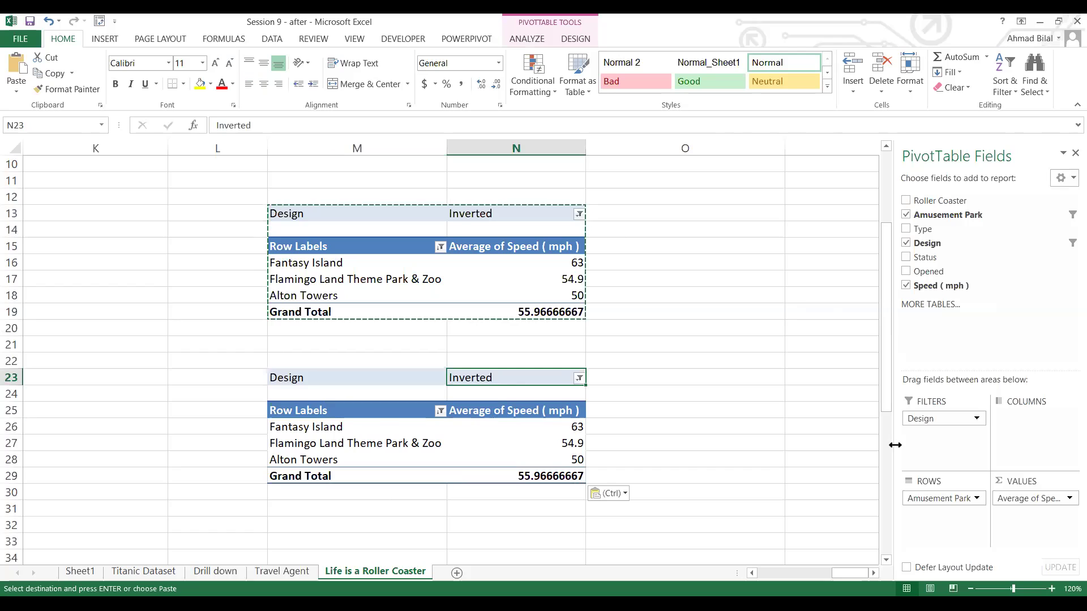
{"action": "left_click_drag", "start_coordinate": [960, 418], "coordinate": [779, 432]}
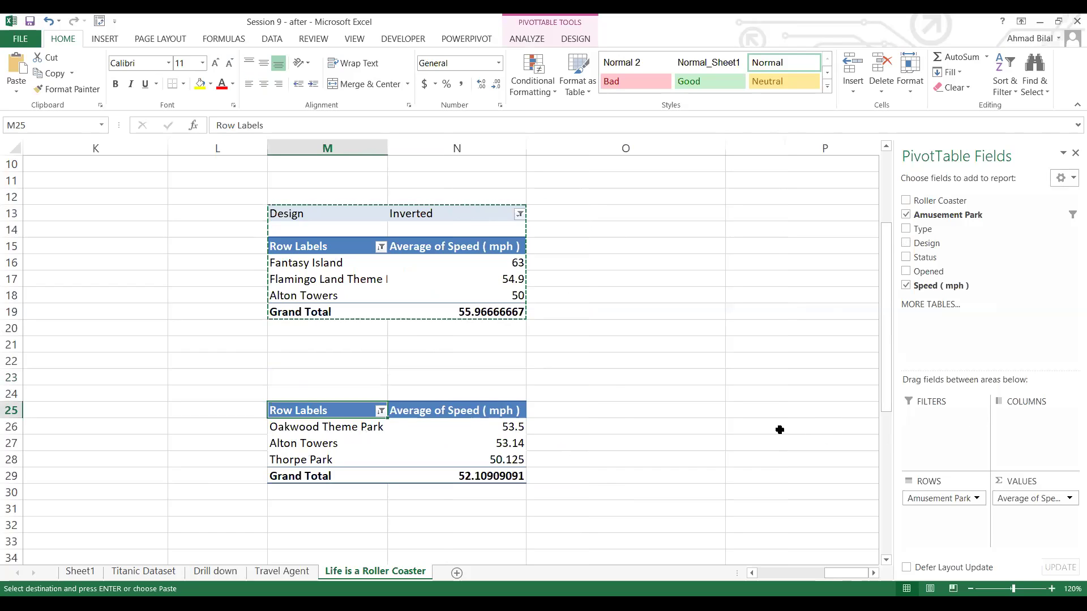
{"action": "left_click", "coordinate": [381, 410]}
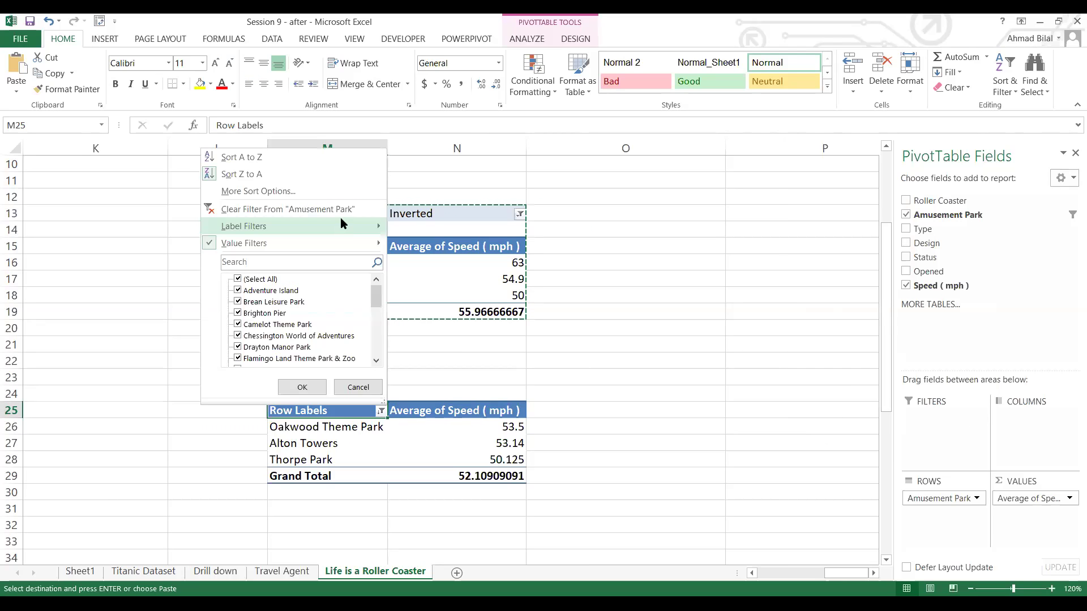
{"action": "left_click", "coordinate": [339, 210]}
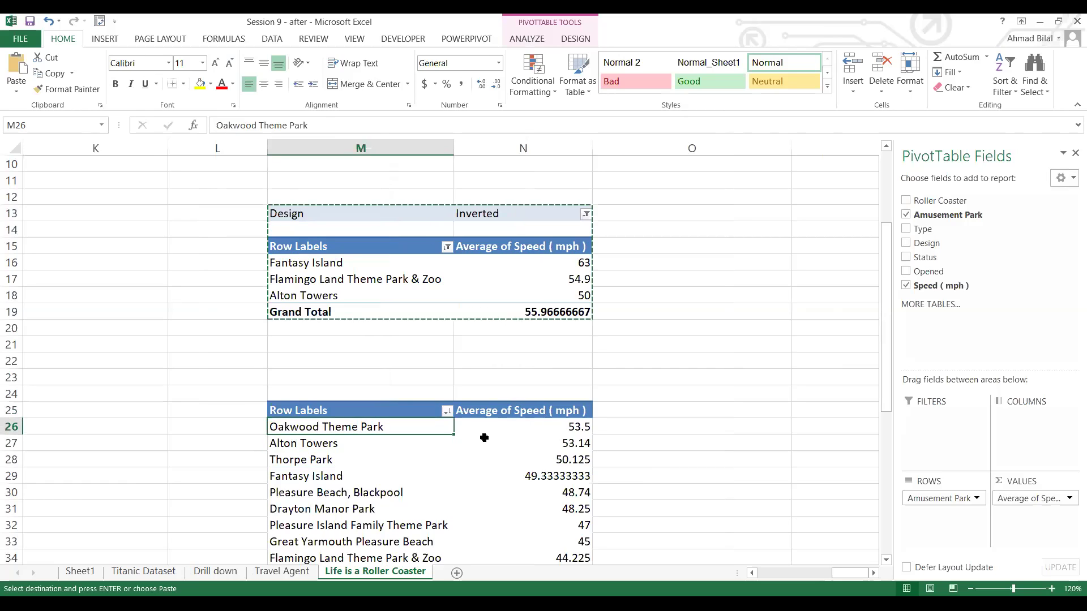
Look through the full list of amusement parks and their average speeds in the copied pivot table.
{"action": "key", "text": "Down"}
{"action": "key", "text": "Down"}
{"action": "key", "text": "Down"}
{"action": "key", "text": "Down"}
{"action": "key", "text": "Down"}
{"action": "key", "text": "Down"}
{"action": "key", "text": "Down"}
{"action": "key", "text": "Down"}
{"action": "key", "text": "Down"}
{"action": "key", "text": "Down"}
{"action": "key", "text": "Down"}
{"action": "key", "text": "Down"}
{"action": "key", "text": "Down"}
{"action": "key", "text": "Down"}
{"action": "key", "text": "Down"}
{"action": "key", "text": "Up"}
{"action": "key", "text": "Up"}
{"action": "key", "text": "Up"}
{"action": "key", "text": "Up"}
{"action": "key", "text": "Up"}
{"action": "key", "text": "Up"}
{"action": "key", "text": "Up"}
{"action": "key", "text": "Up"}
{"action": "key", "text": "Up"}
{"action": "key", "text": "Up"}
{"action": "key", "text": "Up"}
{"action": "key", "text": "Up"}
{"action": "key", "text": "Up"}
{"action": "key", "text": "Up"}
{"action": "key", "text": "Up"}
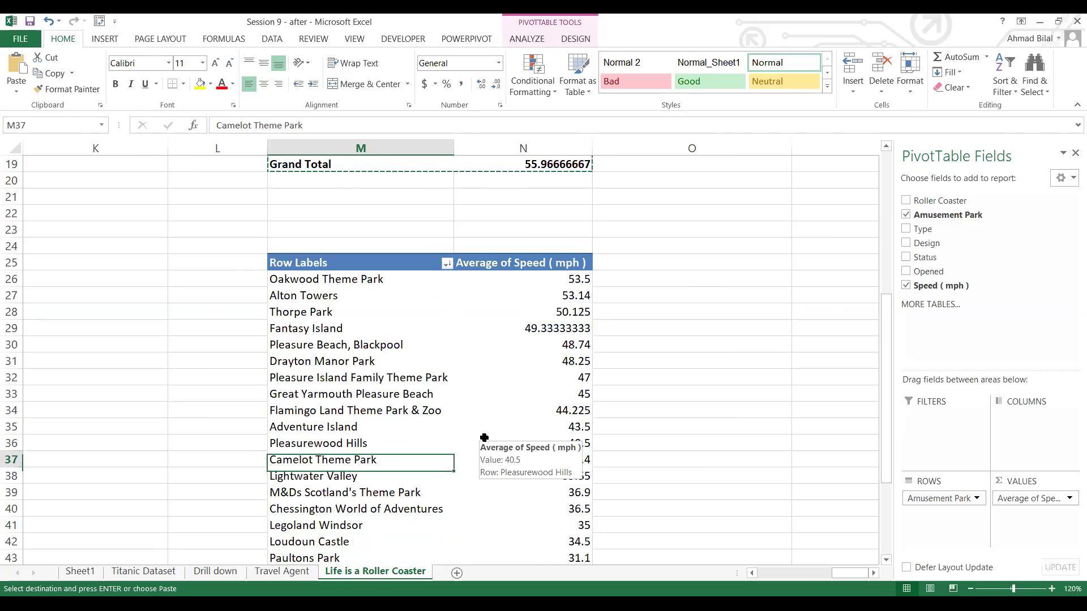
Review the copied pivot table's average speeds down to its last park and inspect the Label Filters available for Amusement Park.
{"action": "key", "text": "ctrl+Down"}
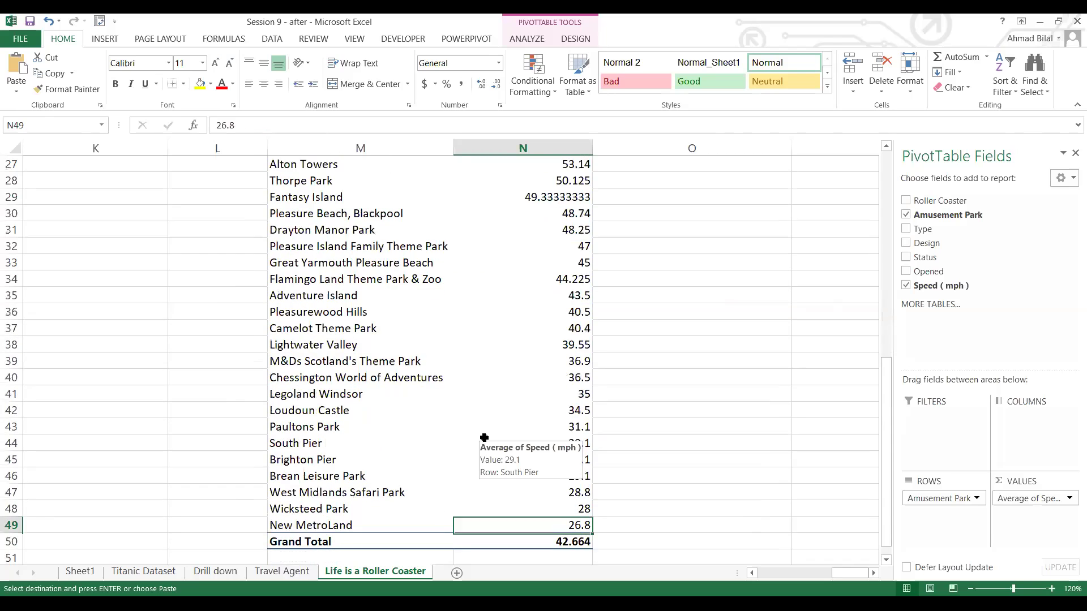
{"action": "key", "text": "Up"}
{"action": "key", "text": "ctrl+Up"}
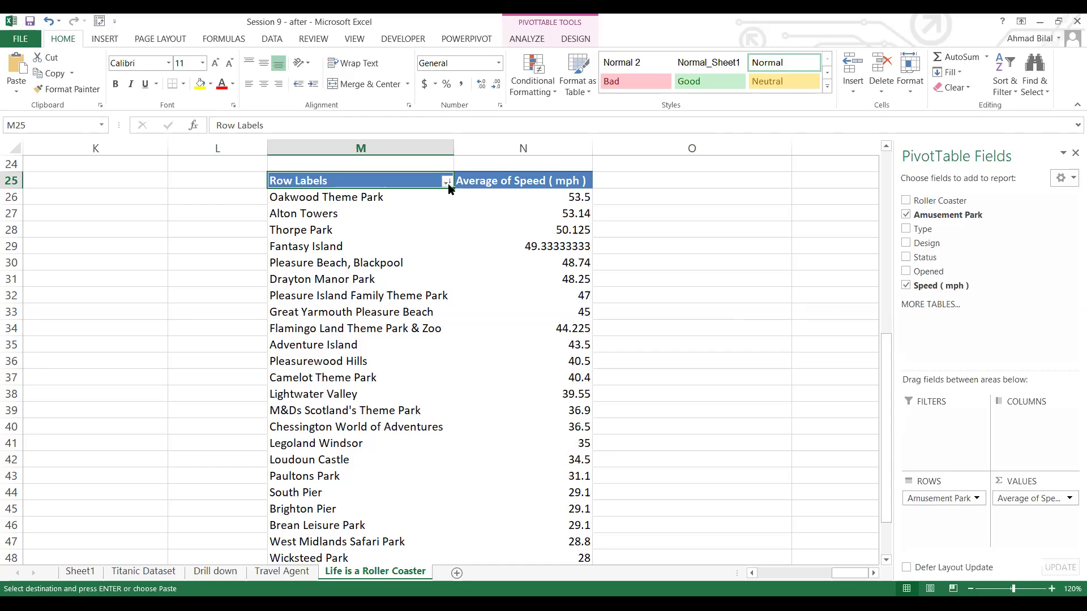
{"action": "key", "text": "alt+Down"}
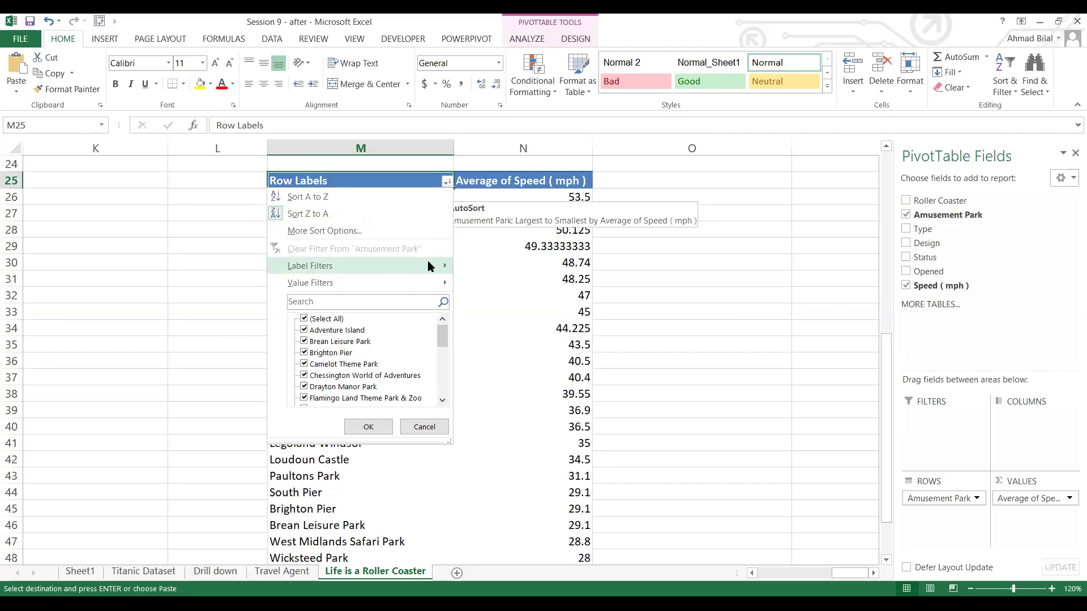
{"action": "mouse_move", "coordinate": [428, 266]}
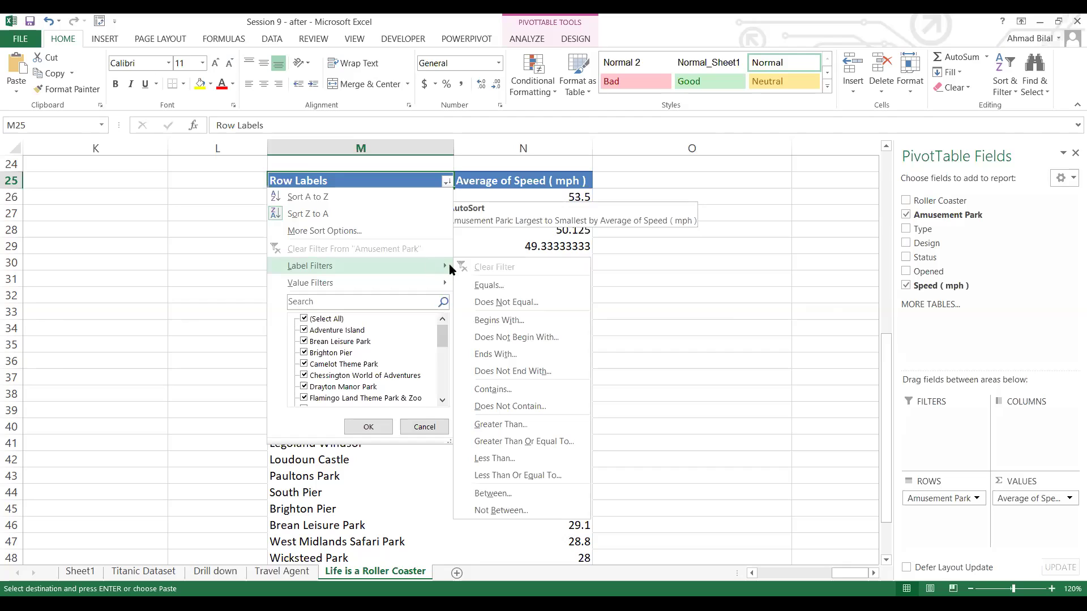
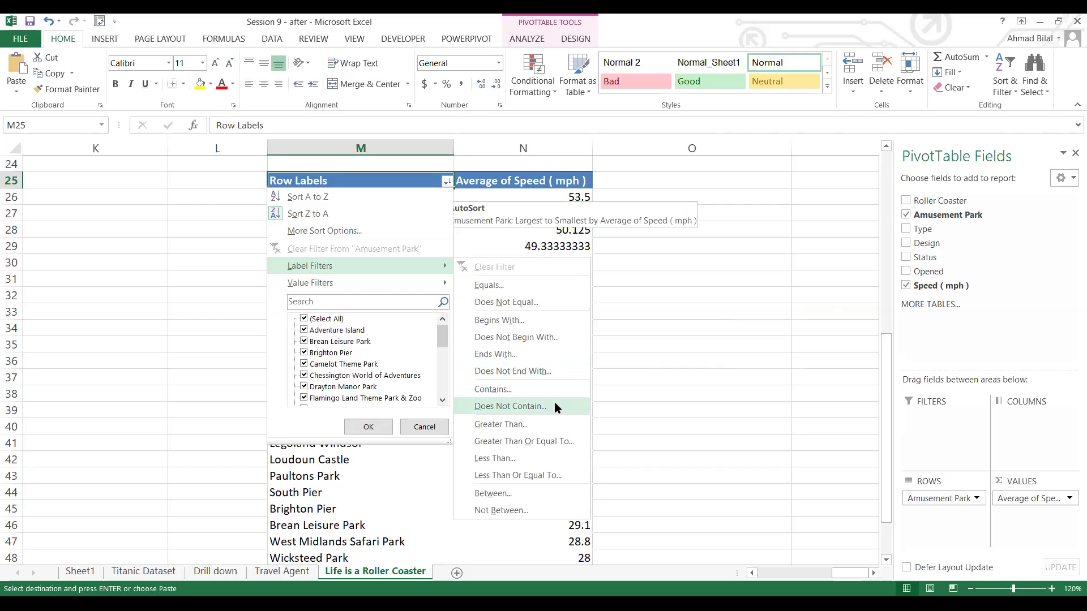
{"action": "left_click", "coordinate": [619, 351]}
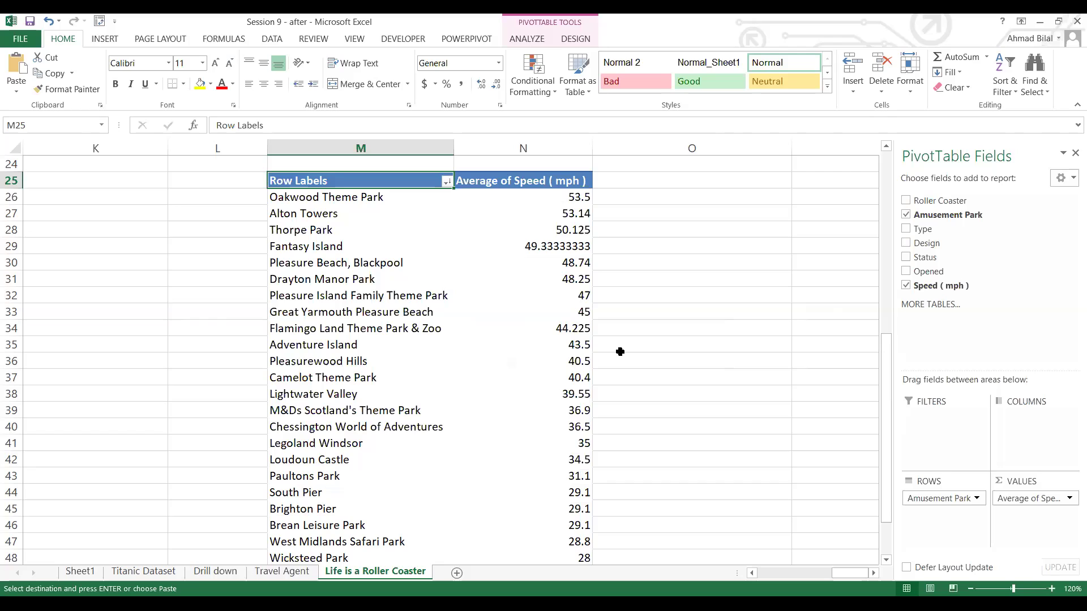
Copy the whole all-parks pivot table and paste it as plain values at P25.
{"action": "scroll", "coordinate": [458, 231], "scroll_direction": "up", "scroll_amount": 1}
{"action": "left_click", "coordinate": [457, 232], "text": "shift"}
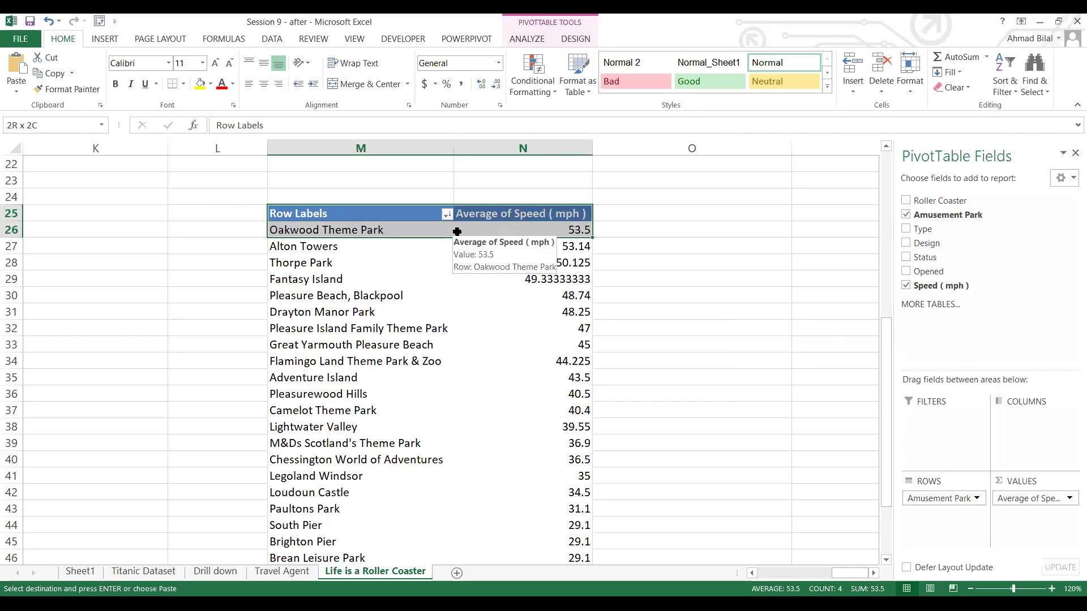
{"action": "key", "text": "ctrl+a"}
{"action": "key", "text": "ctrl+c"}
{"action": "key", "text": "Right"}
{"action": "key", "text": "Right"}
{"action": "key", "text": "Right"}
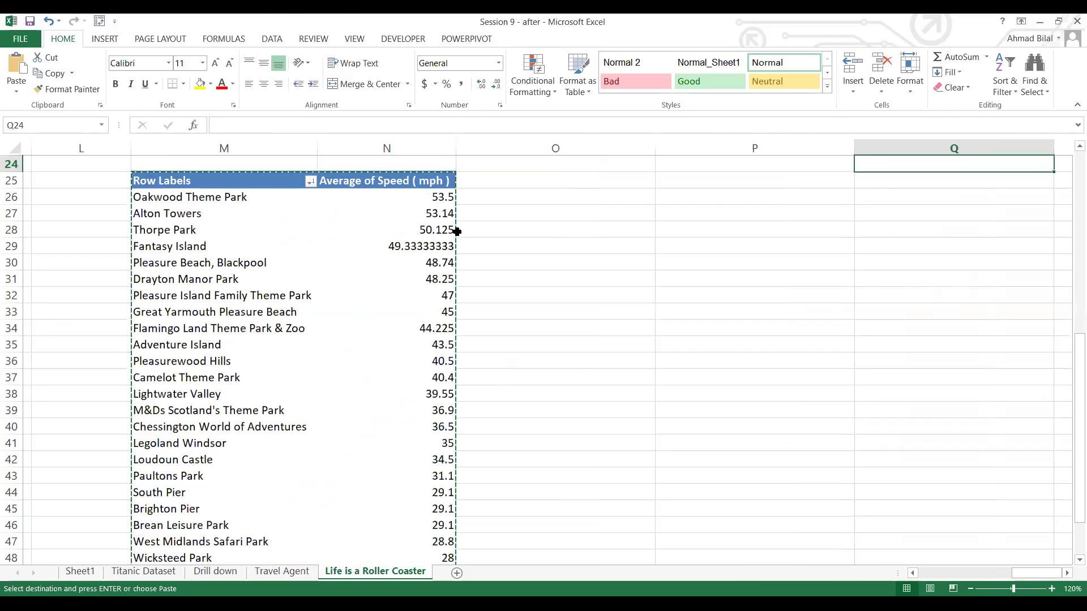
{"action": "key", "text": "Right"}
{"action": "key", "text": "Right"}
{"action": "key", "text": "Right"}
{"action": "key", "text": "Left"}
{"action": "key", "text": "Left"}
{"action": "key", "text": "Left"}
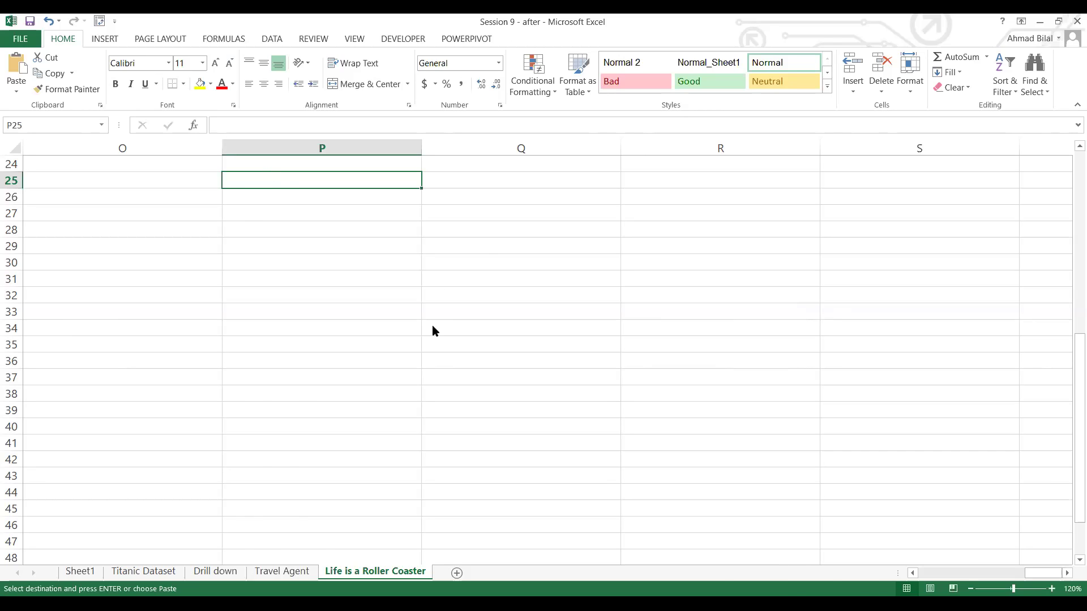
{"action": "key", "text": "ctrl+v"}
{"action": "key", "text": "ctrl"}
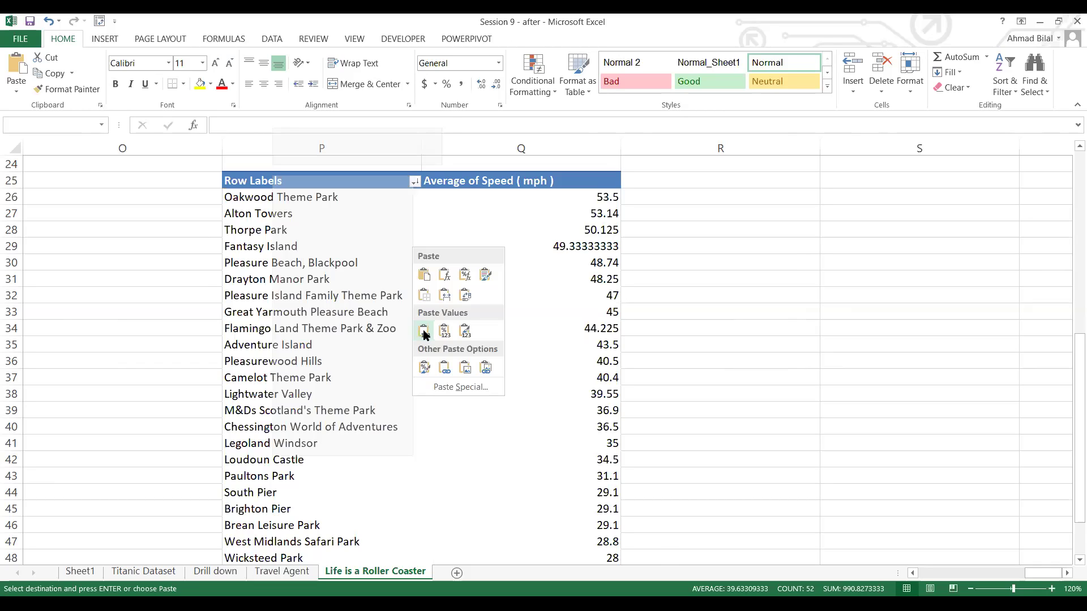
{"action": "left_click", "coordinate": [425, 332]}
{"action": "key", "text": "Up"}
{"action": "key", "text": "Left"}
{"action": "key", "text": "Right"}
{"action": "key", "text": "Left"}
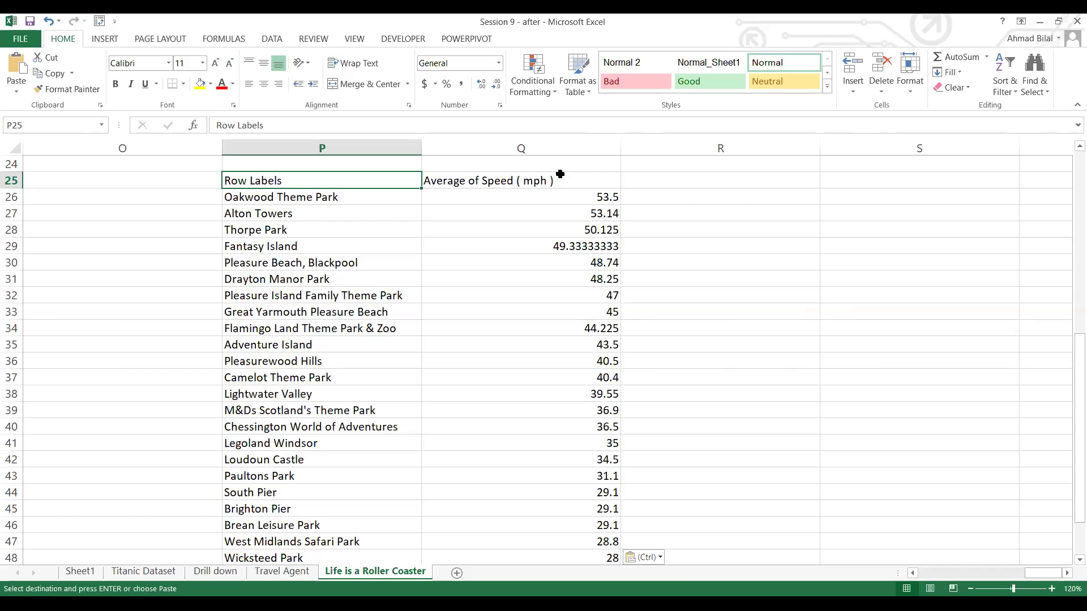
{"action": "key", "text": "Right"}
{"action": "key", "text": "Left"}
Undo the values paste at P25 and the all-parks pivot table copy below the Inverted pivot table.
{"action": "key", "text": "ctrl+z"}
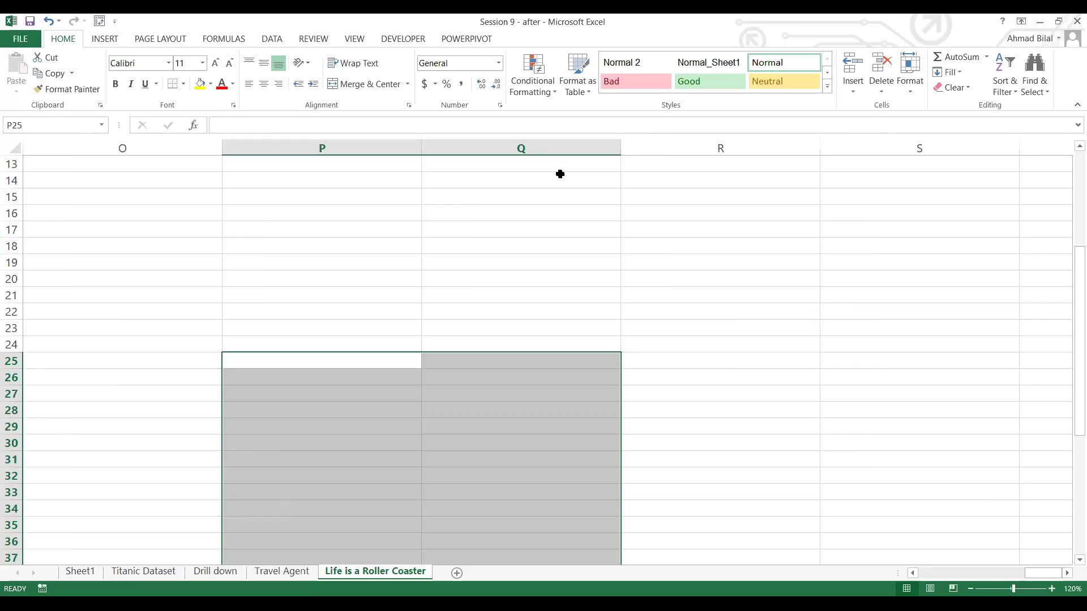
{"action": "key", "text": "Right"}
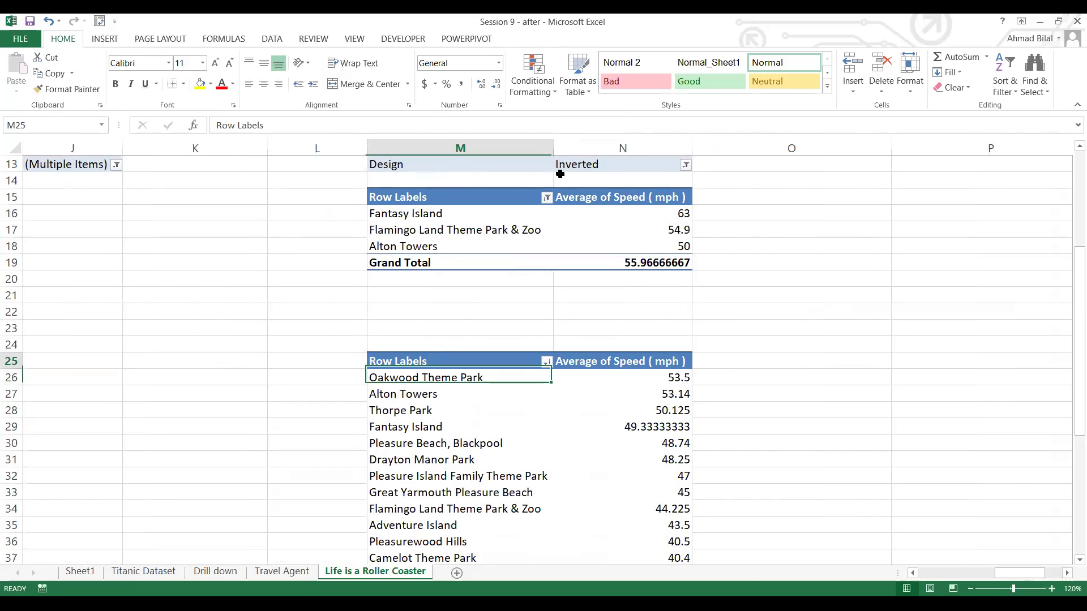
{"action": "key", "text": "ctrl+z"}
{"action": "key", "text": "ctrl+Up"}
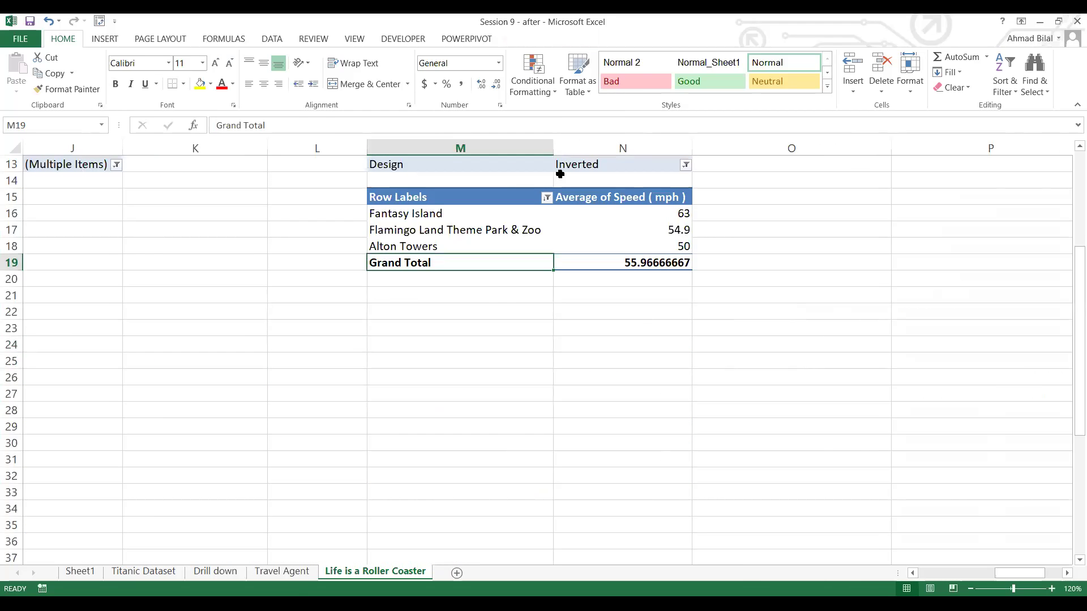
Return to the start of the roller coaster data and look across the fields of its first record.
{"action": "key", "text": "ctrl+Up"}
{"action": "key", "text": "ctrl+Up"}
{"action": "key", "text": "ctrl+Up"}
{"action": "key", "text": "ctrl+Left"}
{"action": "key", "text": "ctrl+Left"}
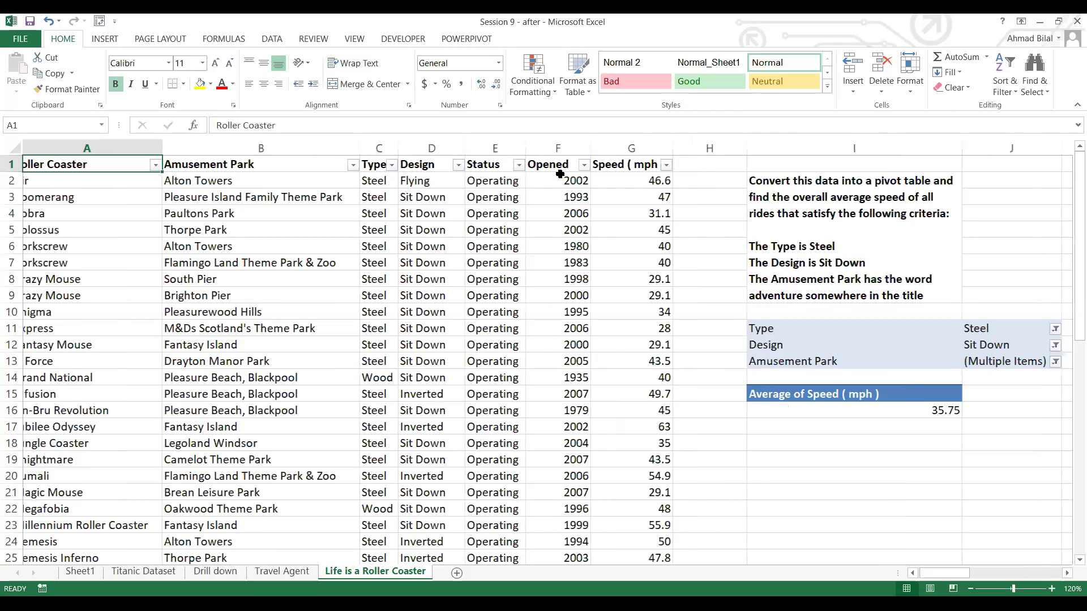
{"action": "key", "text": "Down"}
{"action": "key", "text": "Right"}
{"action": "key", "text": "Right"}
{"action": "key", "text": "Right"}
{"action": "key", "text": "Right"}
{"action": "key", "text": "Right"}
{"action": "key", "text": "Right"}
{"action": "key", "text": "Left"}
{"action": "key", "text": "Left"}
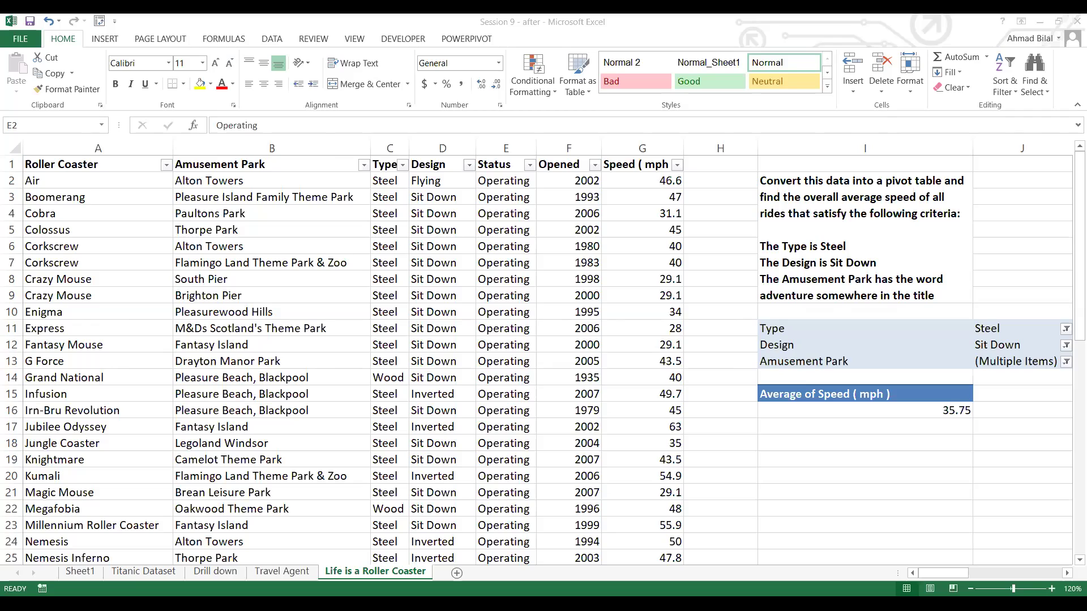
Close the Session 9 - after workbook and save its changes.
{"action": "key", "text": "alt+Tab"}
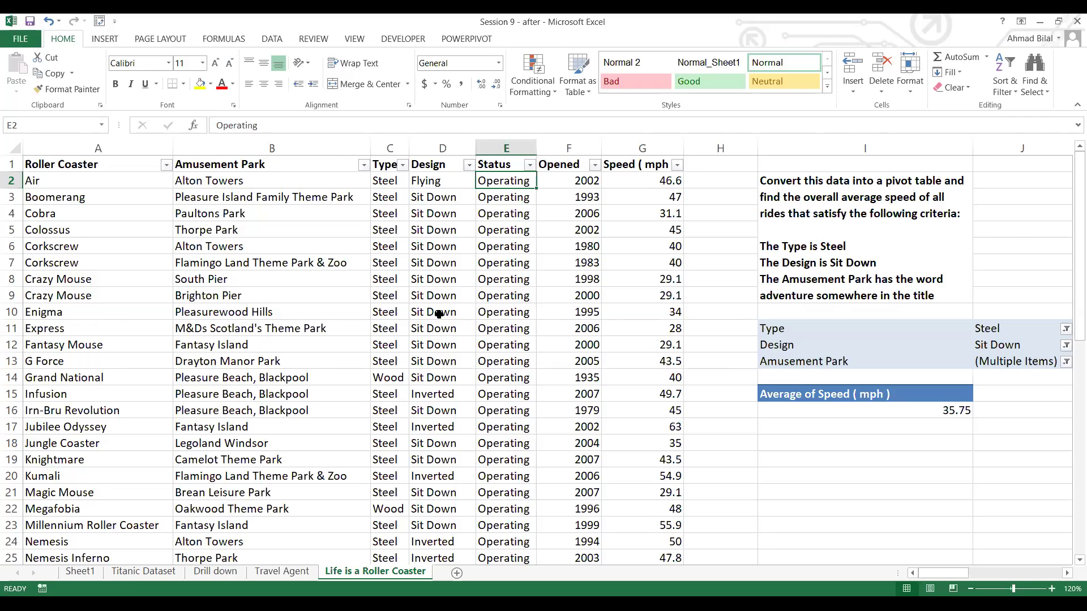
{"action": "left_click", "coordinate": [1071, 24]}
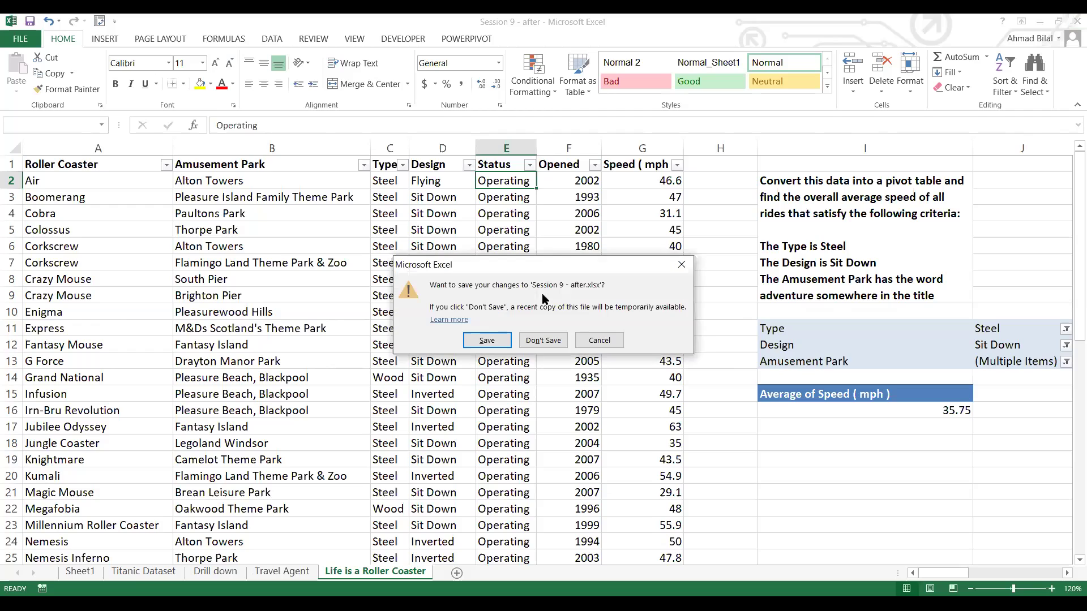
{"action": "left_click", "coordinate": [487, 340]}
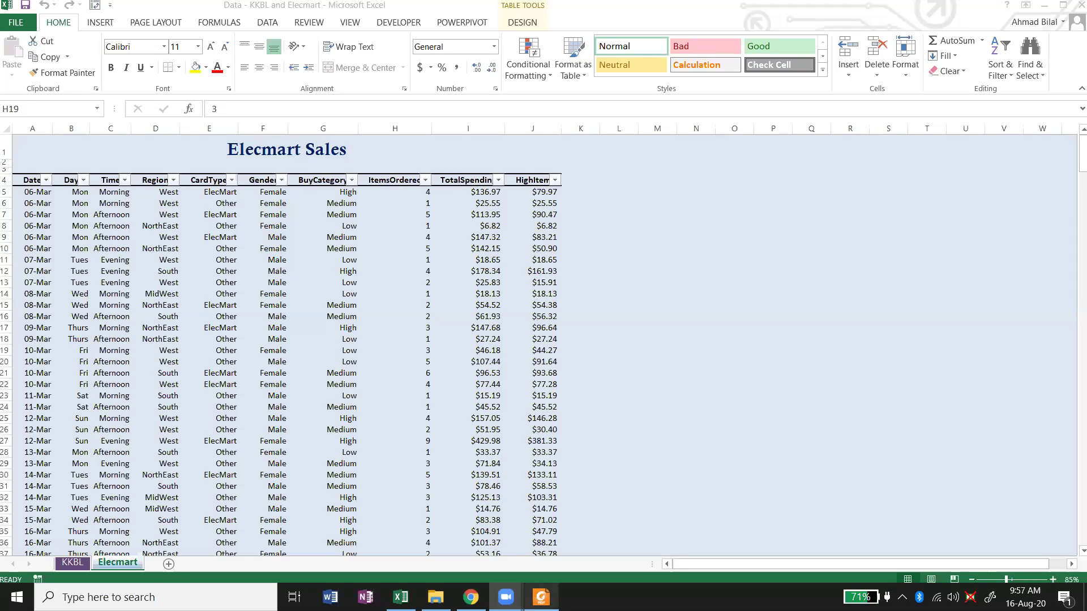
Switch to the Data - KKBL and Elecmart workbook and zoom the Elecmart sheet to 100%.
{"action": "key", "text": "alt+Tab"}
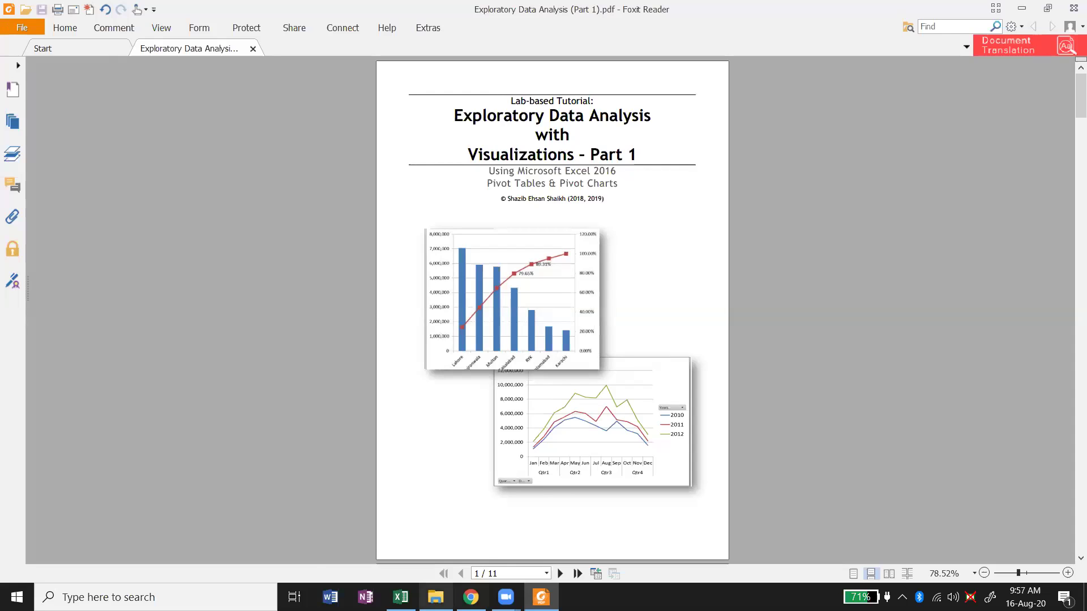
{"action": "left_click", "coordinate": [400, 597]}
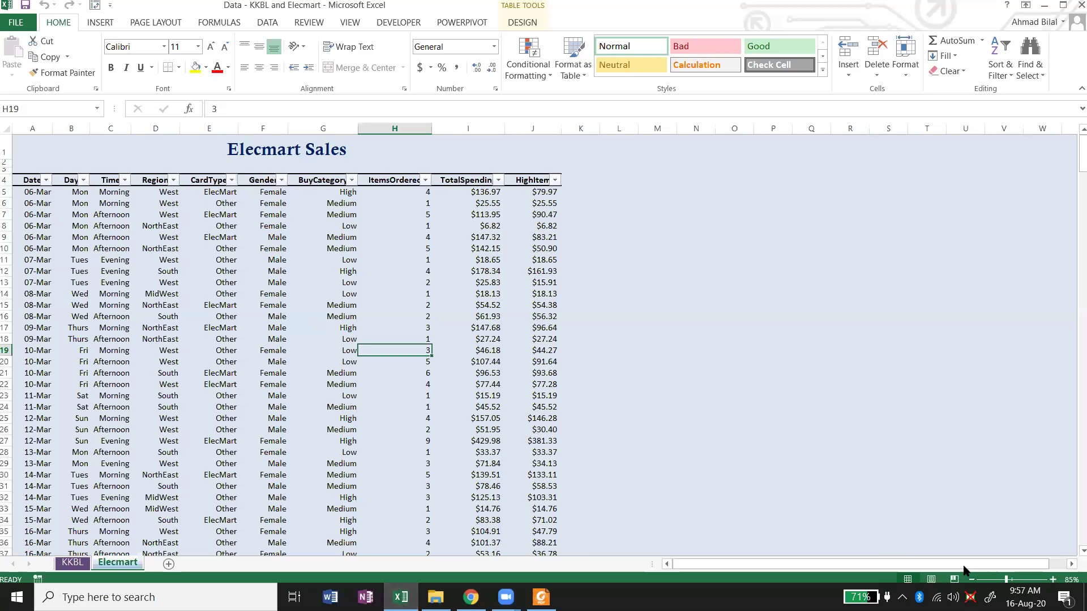
{"action": "left_click", "coordinate": [1051, 579]}
{"action": "left_click", "coordinate": [1051, 579]}
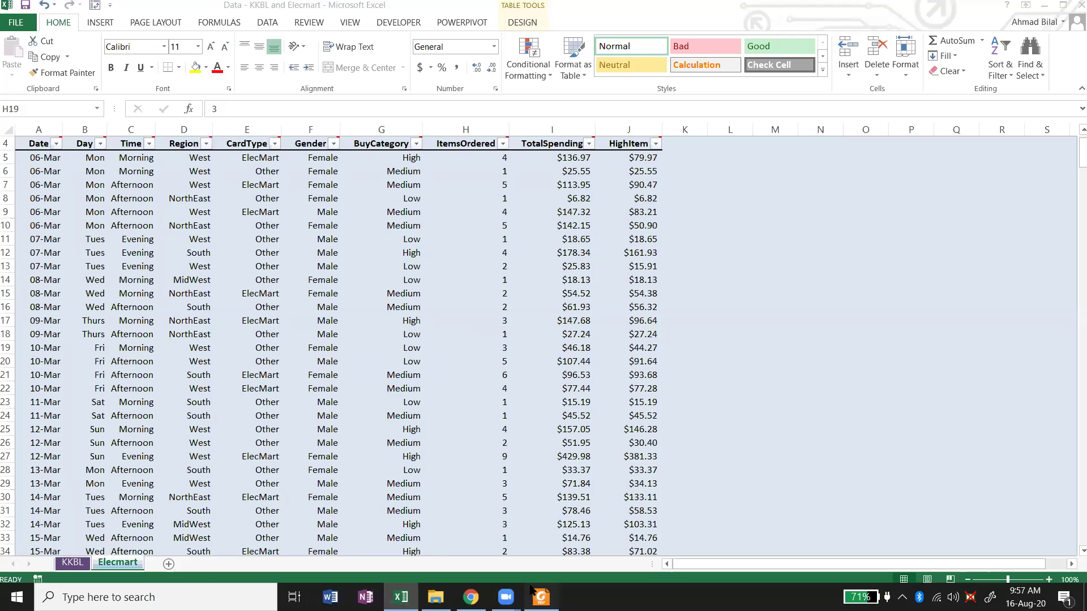
Switch to Foxit Reader and read the Exploratory Data Analysis (Part 1) tutorial from its cover through Exercise 1.1.
{"action": "left_click", "coordinate": [539, 597]}
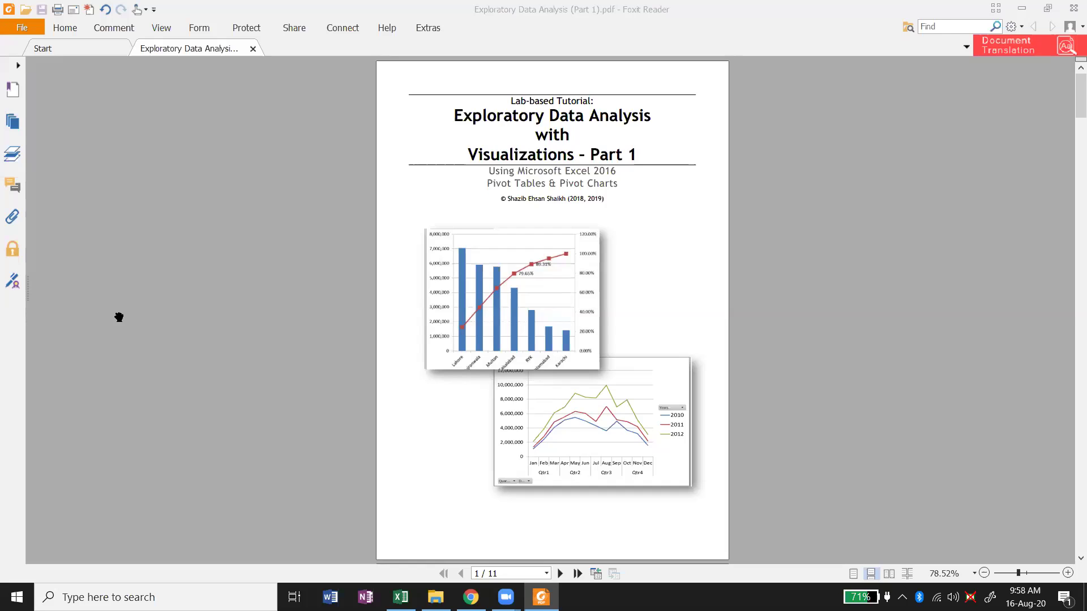
{"action": "scroll", "coordinate": [759, 369], "scroll_direction": "down", "scroll_amount": 2}
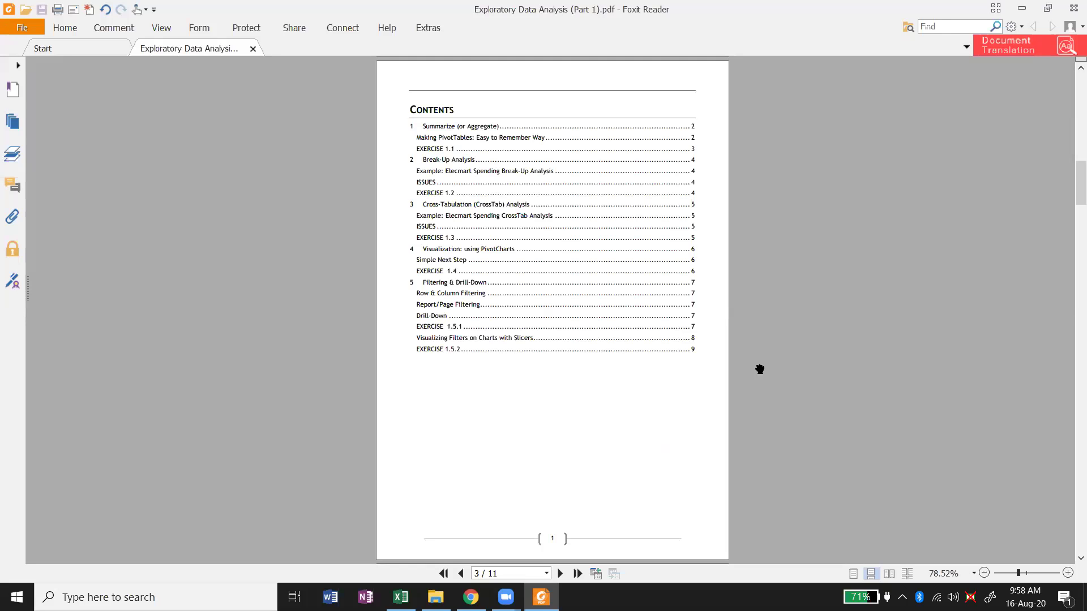
{"action": "scroll", "coordinate": [759, 369], "scroll_direction": "down", "scroll_amount": 1}
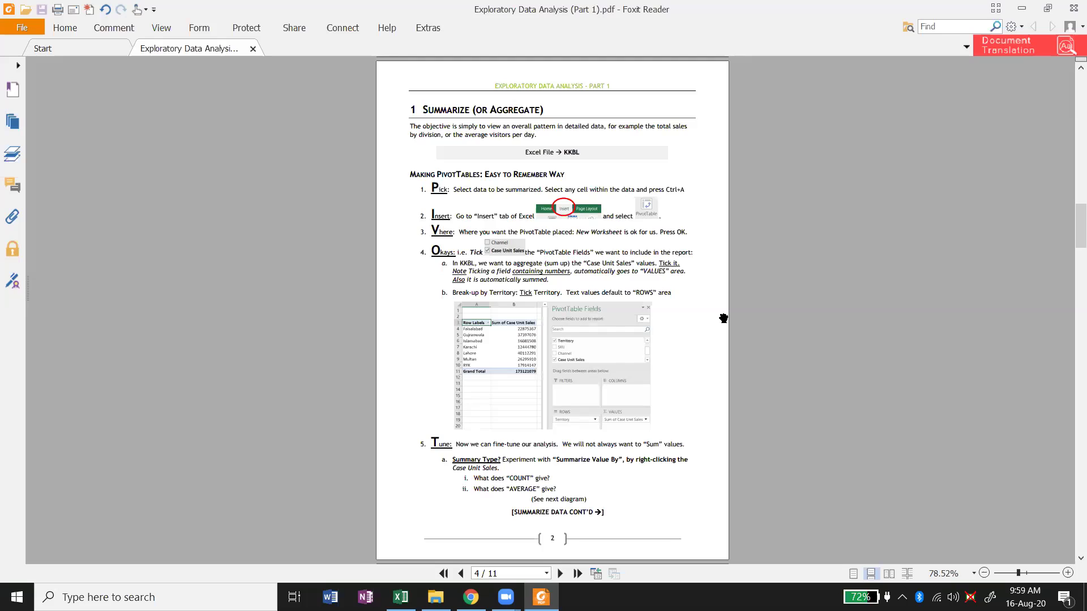
{"action": "scroll", "coordinate": [724, 318], "scroll_direction": "down", "scroll_amount": 3}
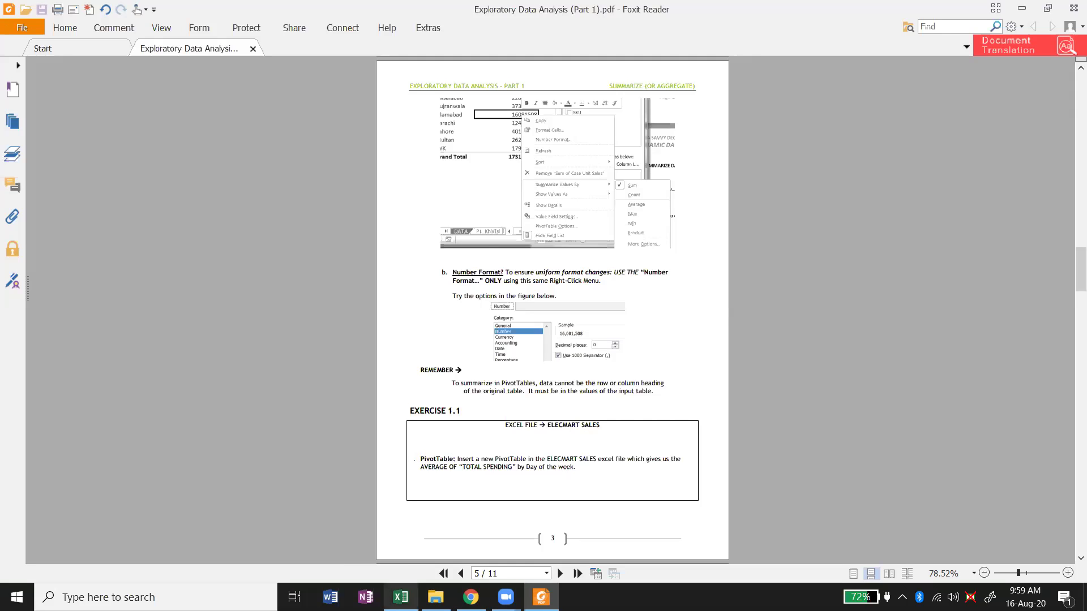
Switch back to Excel and examine the Elecmart sales table's columns, the Day header's comment and the Region filter's values.
{"action": "left_click", "coordinate": [401, 597]}
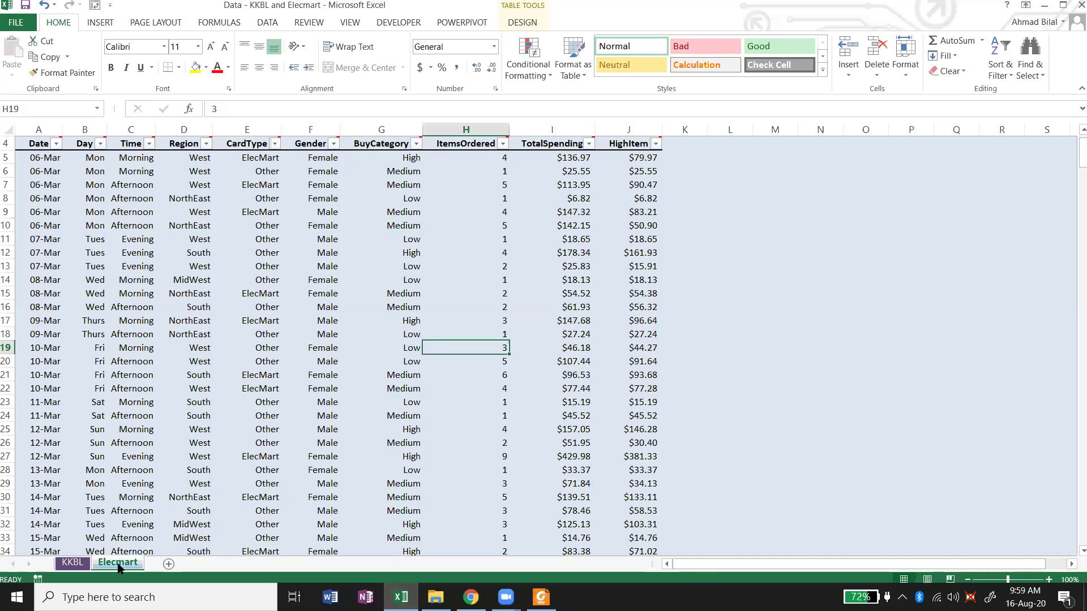
{"action": "left_click", "coordinate": [203, 309]}
{"action": "left_click", "coordinate": [83, 198]}
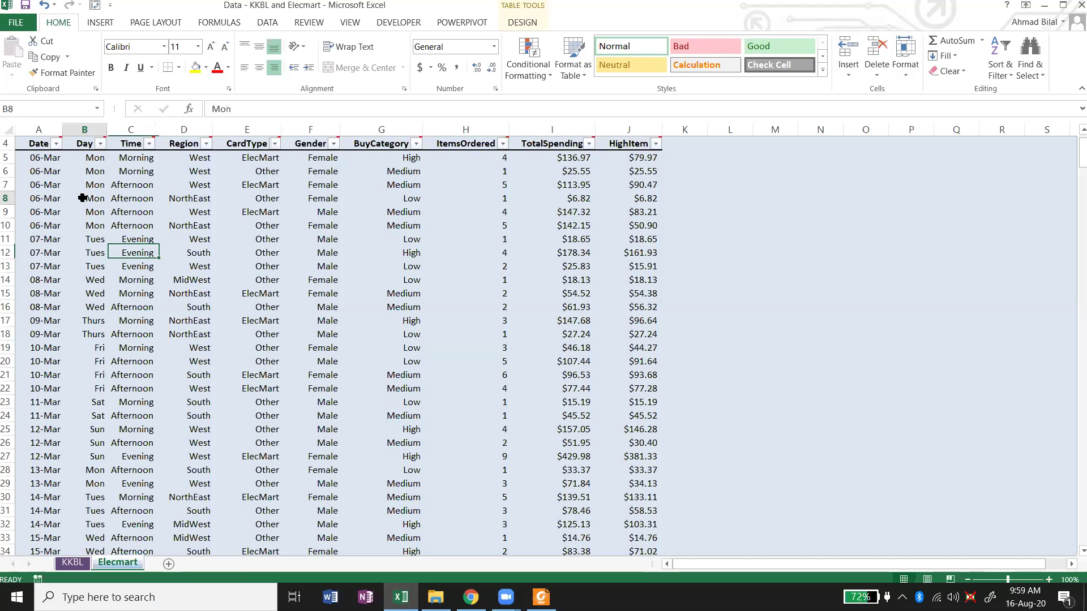
{"action": "mouse_move", "coordinate": [86, 144]}
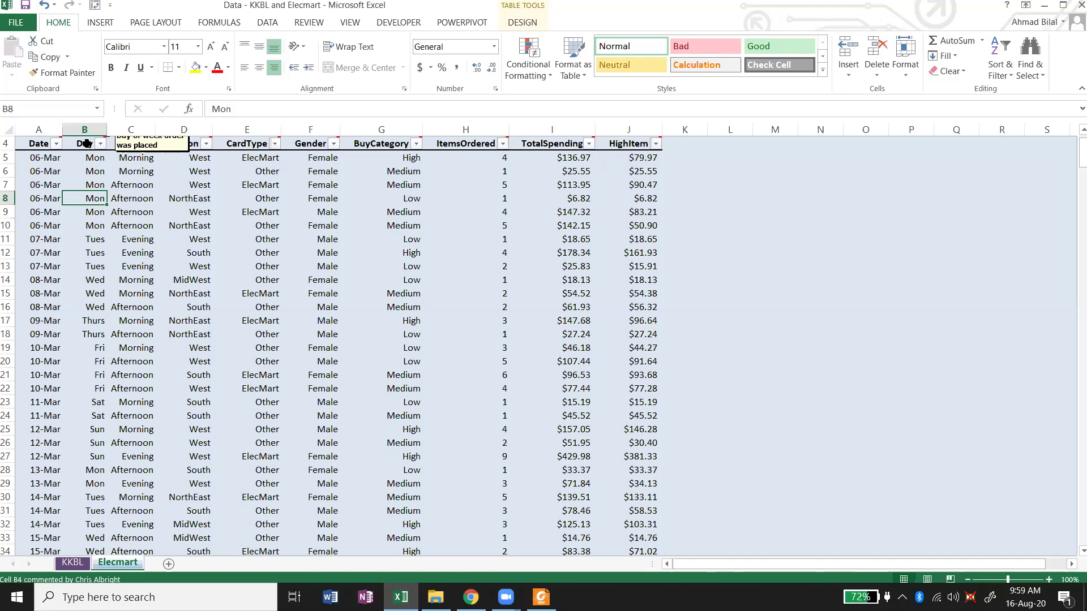
{"action": "left_click", "coordinate": [48, 159]}
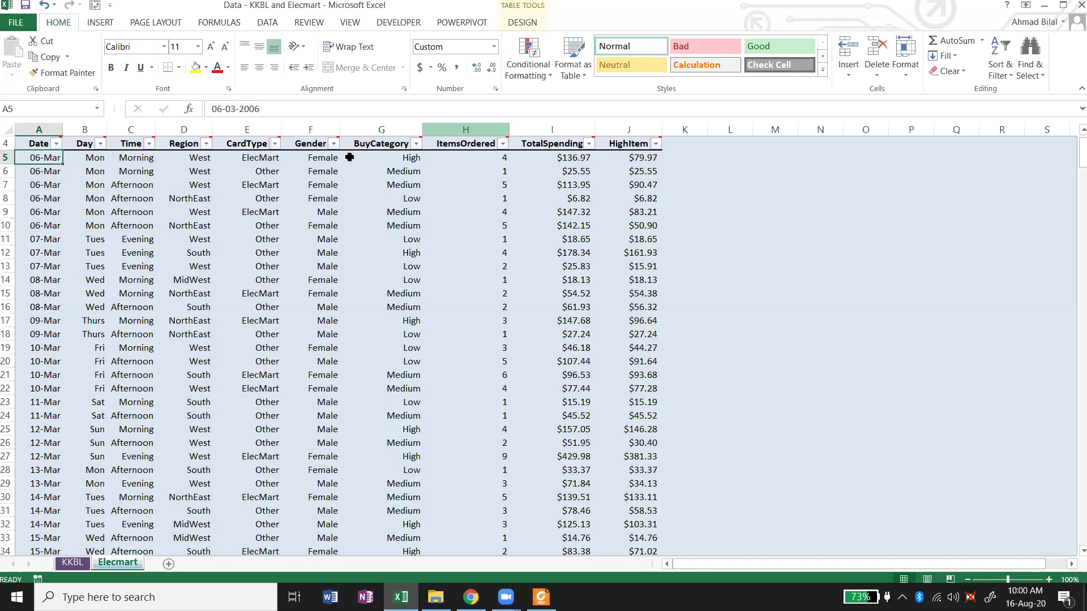
{"action": "left_click", "coordinate": [304, 185]}
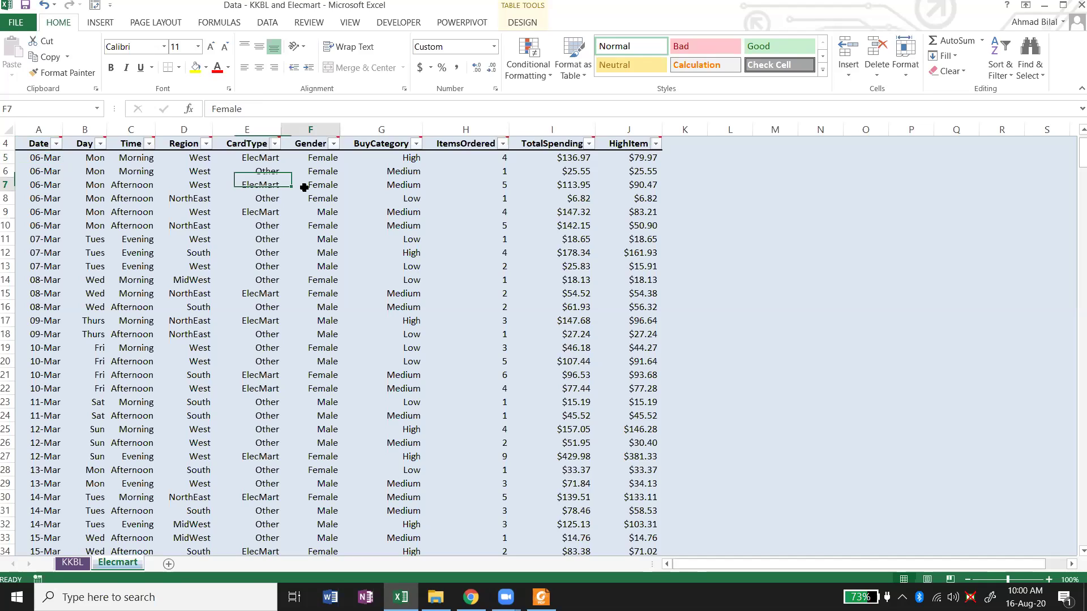
{"action": "left_click", "coordinate": [393, 180]}
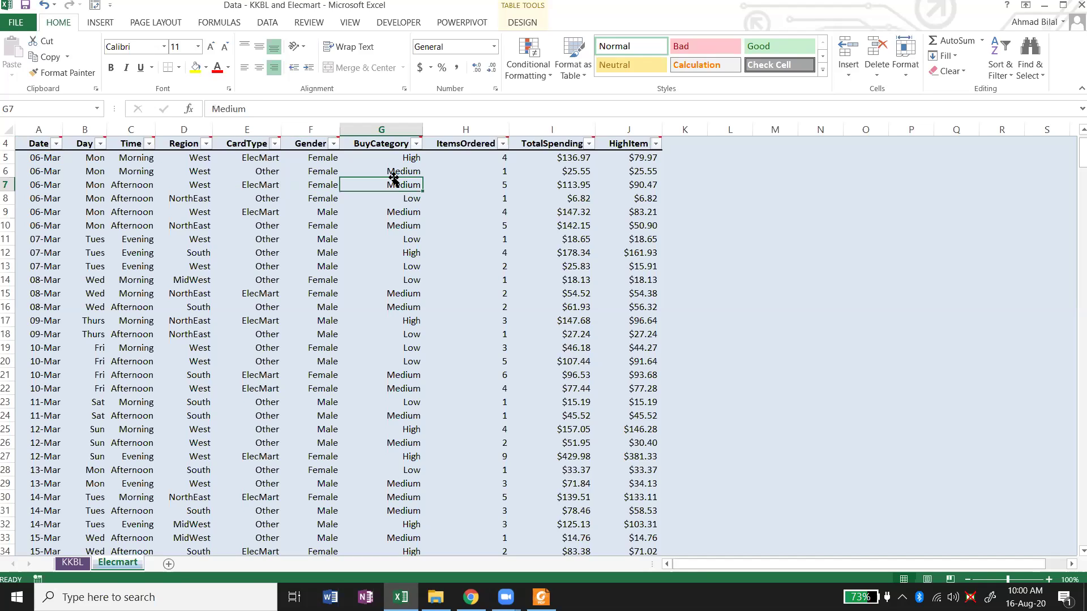
{"action": "left_click", "coordinate": [456, 173]}
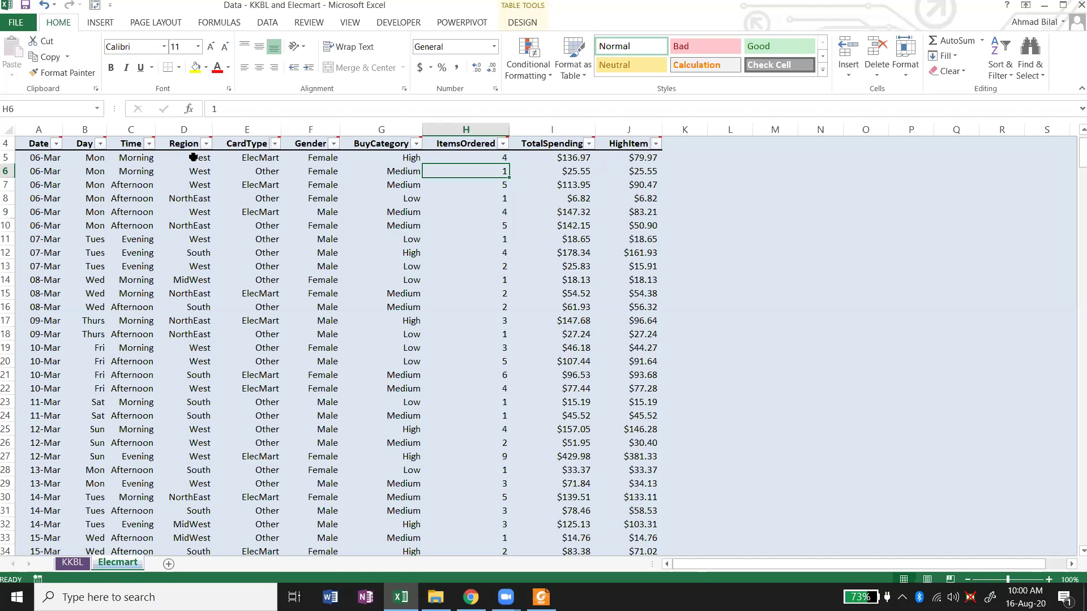
{"action": "left_click", "coordinate": [206, 144]}
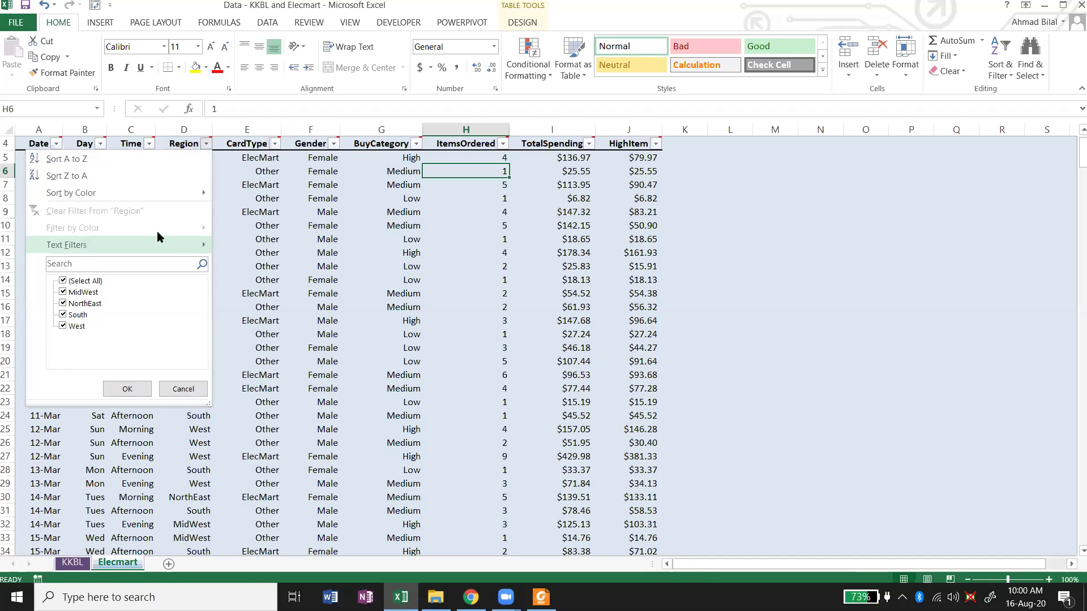
{"action": "key", "text": "Escape"}
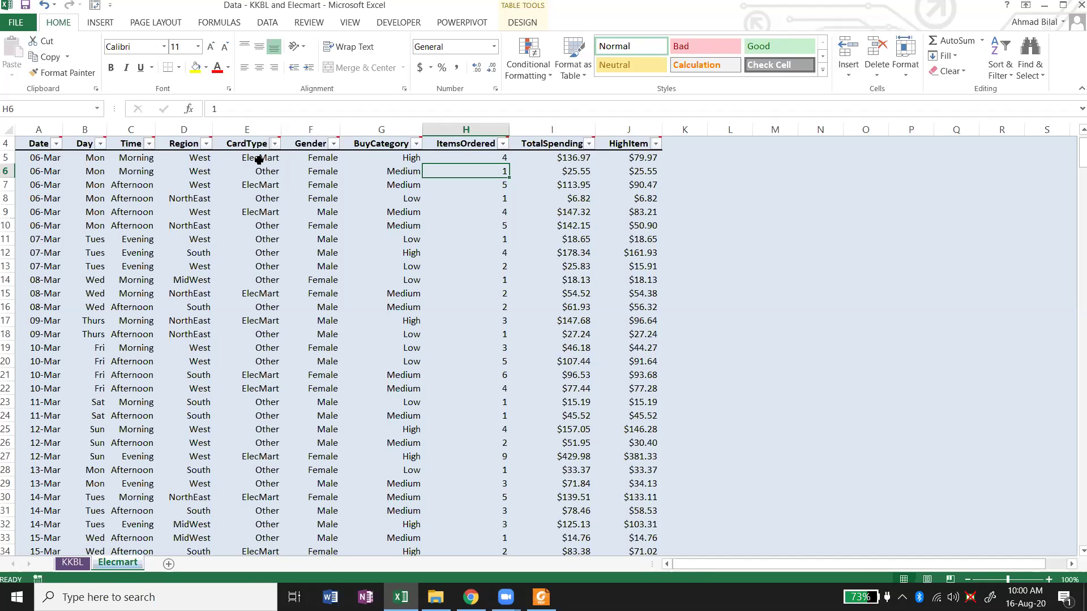
Examine the CardType and BuyCategory filter values and the Gender column of the Elecmart sales table.
{"action": "left_click", "coordinate": [274, 144]}
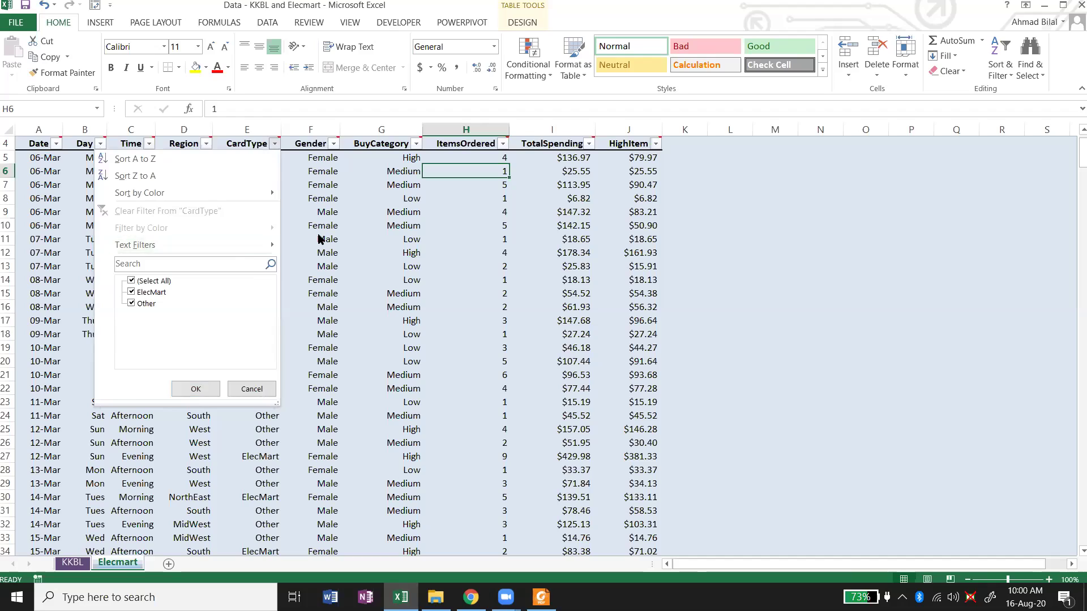
{"action": "key", "text": "Escape"}
{"action": "left_click", "coordinate": [229, 158]}
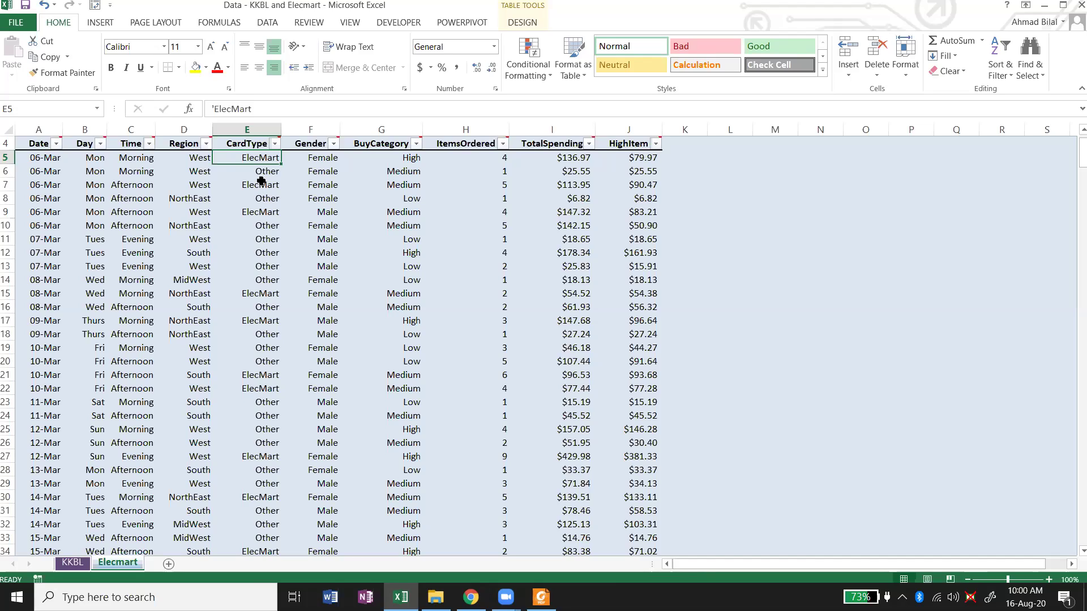
{"action": "left_click", "coordinate": [233, 171]}
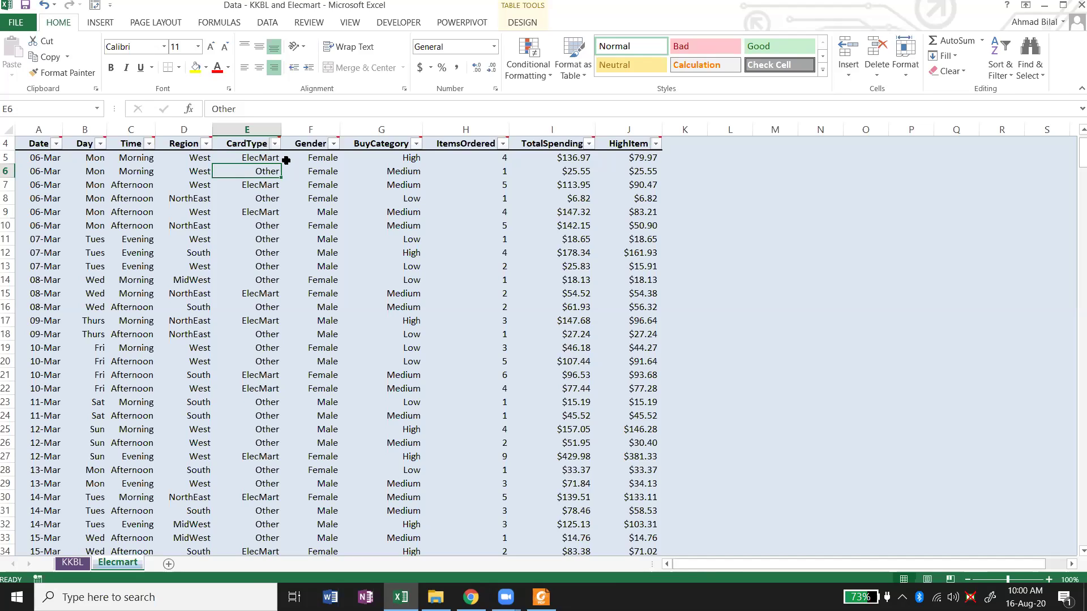
{"action": "left_click", "coordinate": [315, 146]}
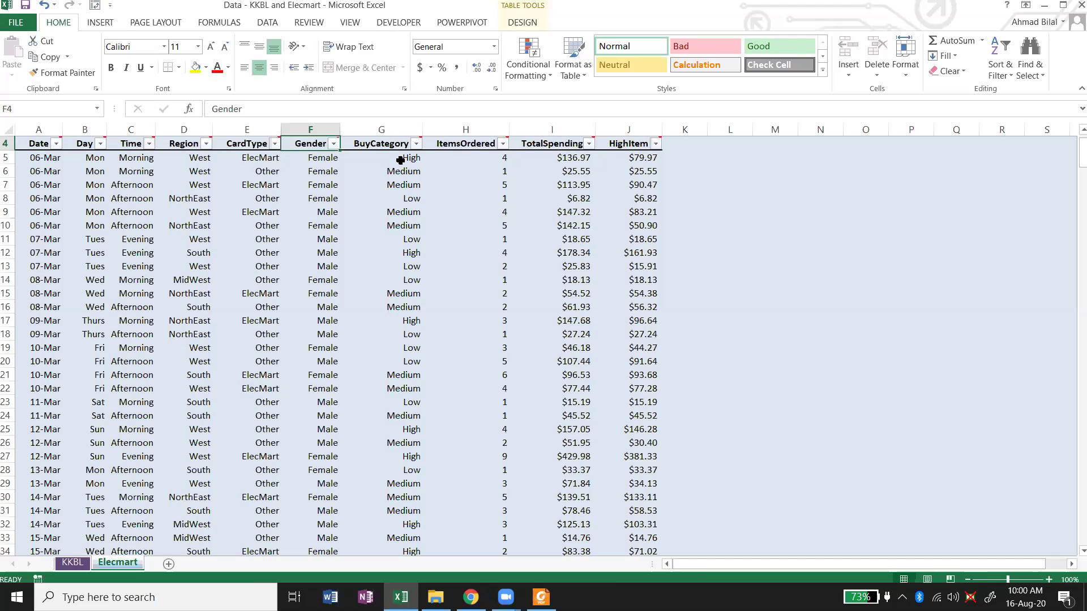
{"action": "left_click", "coordinate": [400, 160]}
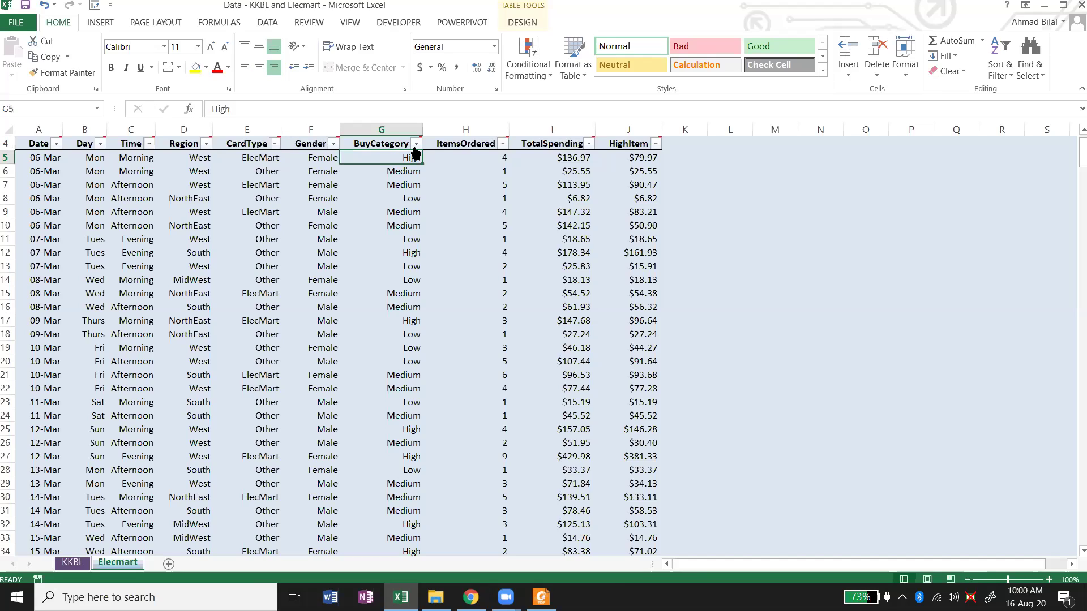
{"action": "left_click", "coordinate": [416, 144]}
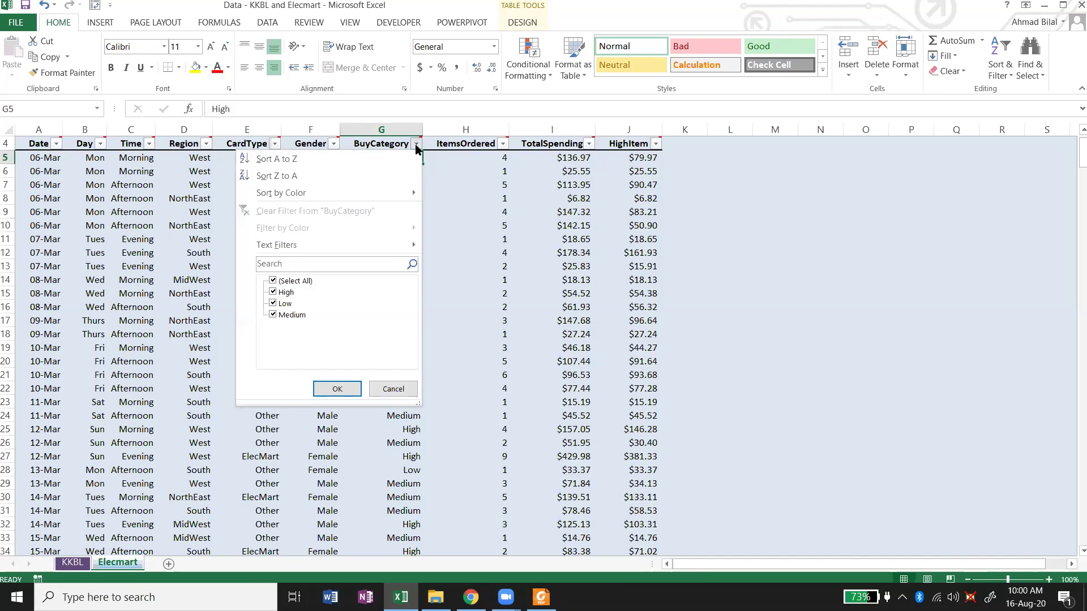
{"action": "left_click", "coordinate": [453, 229]}
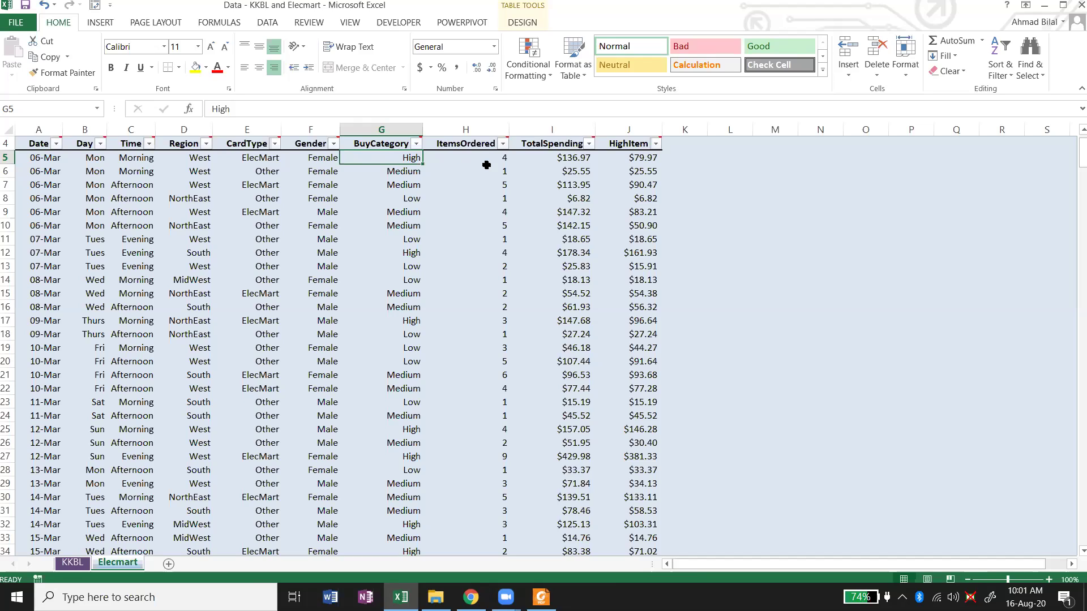
Examine the ItemsOrdered, TotalSpending and HighItem columns, comparing amounts across several order rows.
{"action": "left_click", "coordinate": [561, 157]}
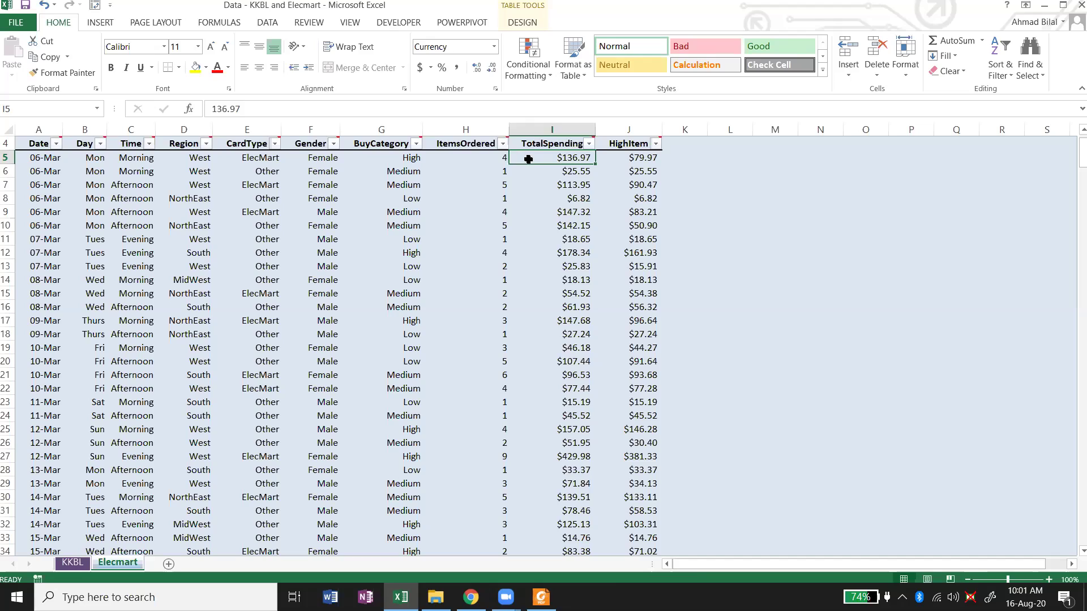
{"action": "left_click", "coordinate": [474, 158]}
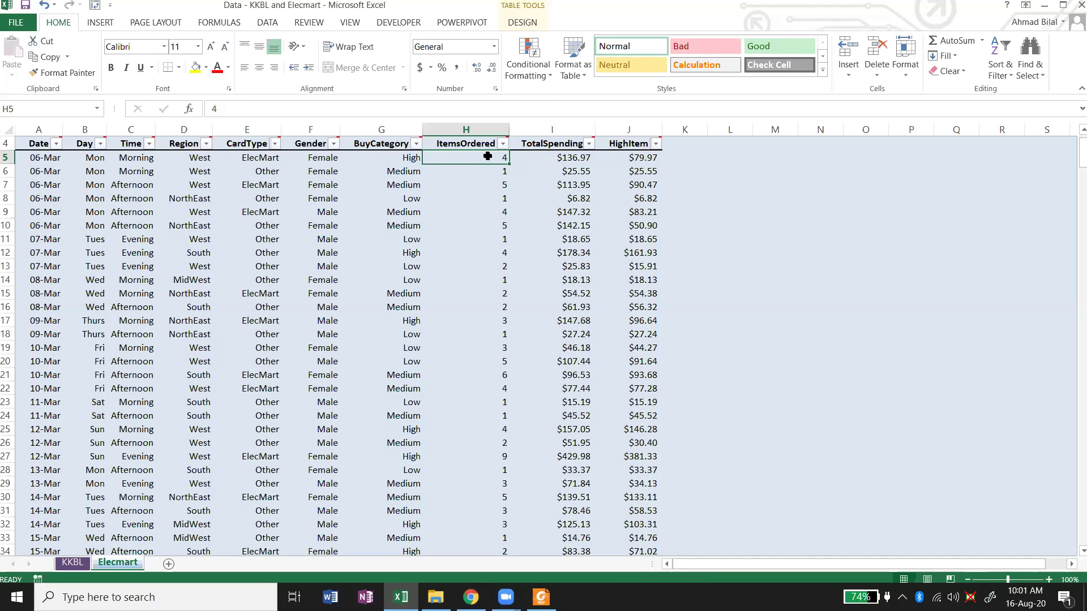
{"action": "left_click", "coordinate": [563, 160]}
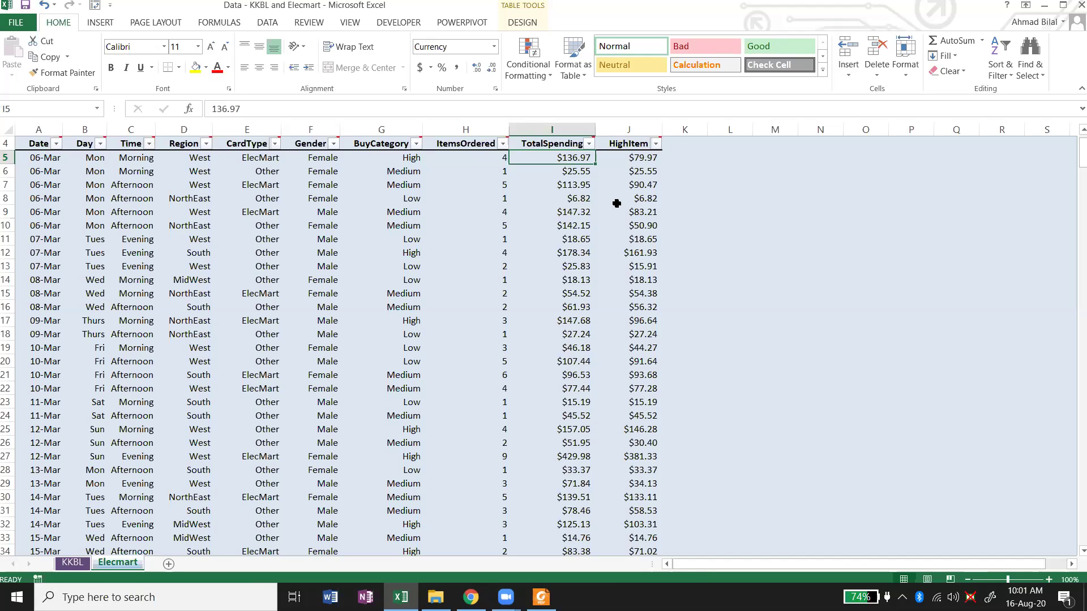
{"action": "left_click", "coordinate": [635, 279]}
{"action": "left_click", "coordinate": [638, 400]}
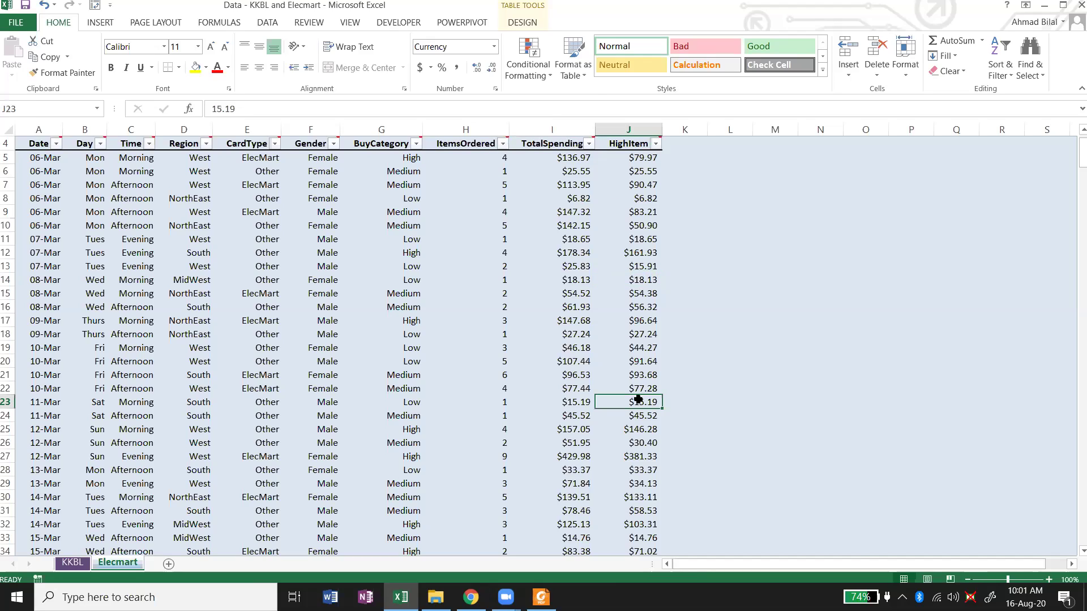
{"action": "left_click", "coordinate": [621, 225]}
{"action": "left_click", "coordinate": [623, 201]}
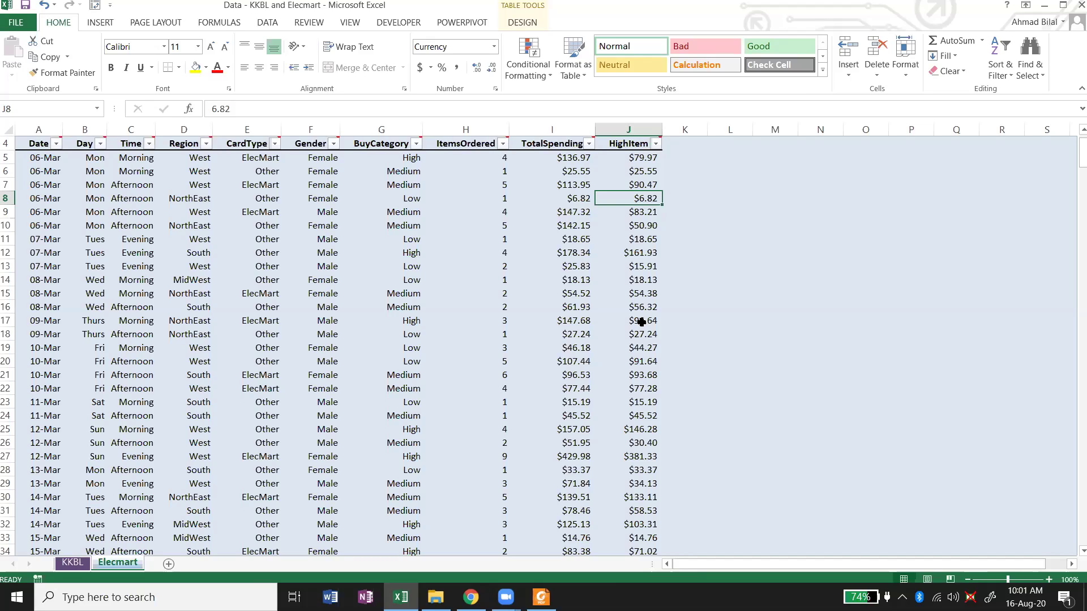
{"action": "left_click_drag", "start_coordinate": [985, 563], "coordinate": [824, 543]}
{"action": "left_click", "coordinate": [642, 294]}
{"action": "left_click", "coordinate": [639, 240]}
{"action": "left_click", "coordinate": [639, 223]}
{"action": "left_click", "coordinate": [644, 186]}
{"action": "left_click", "coordinate": [652, 172]}
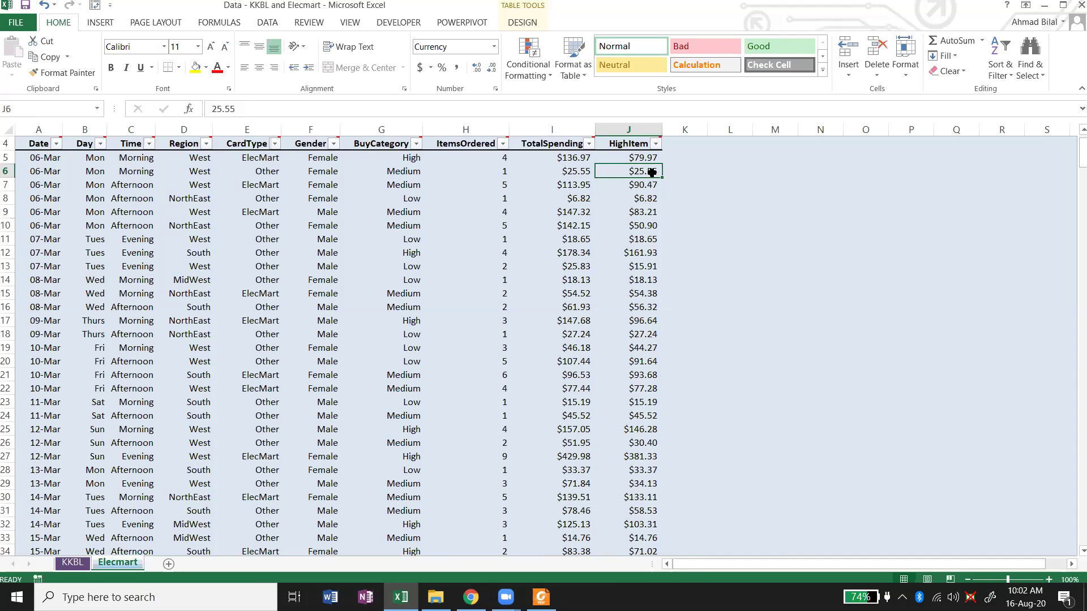
{"action": "left_click", "coordinate": [643, 157]}
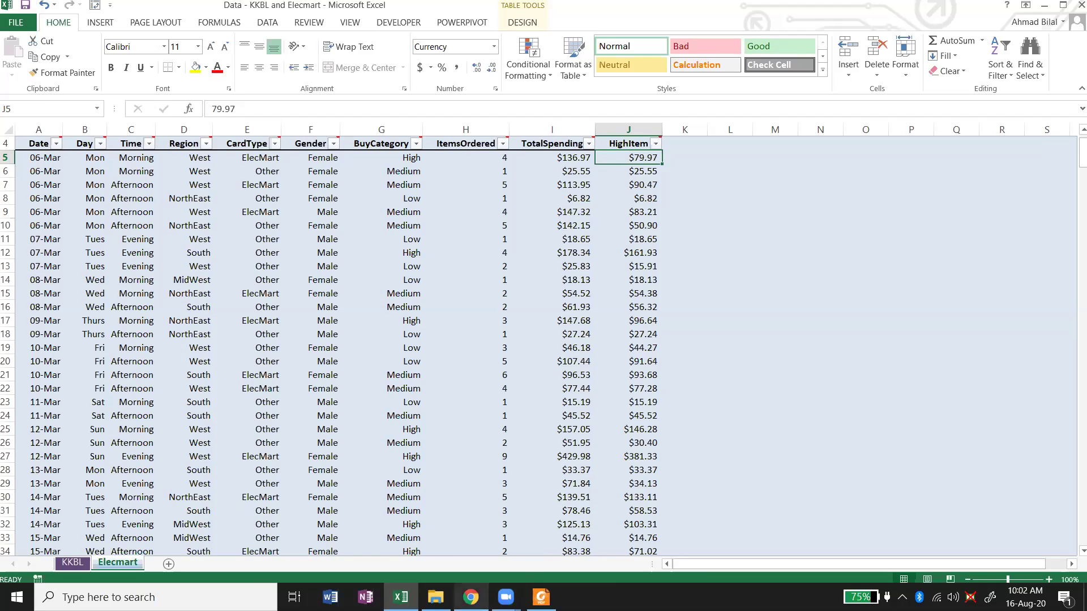
Switch to Foxit Reader to read the Exercise 1.1 instructions, and return to the Elecmart workbook.
{"action": "mouse_move", "coordinate": [471, 597]}
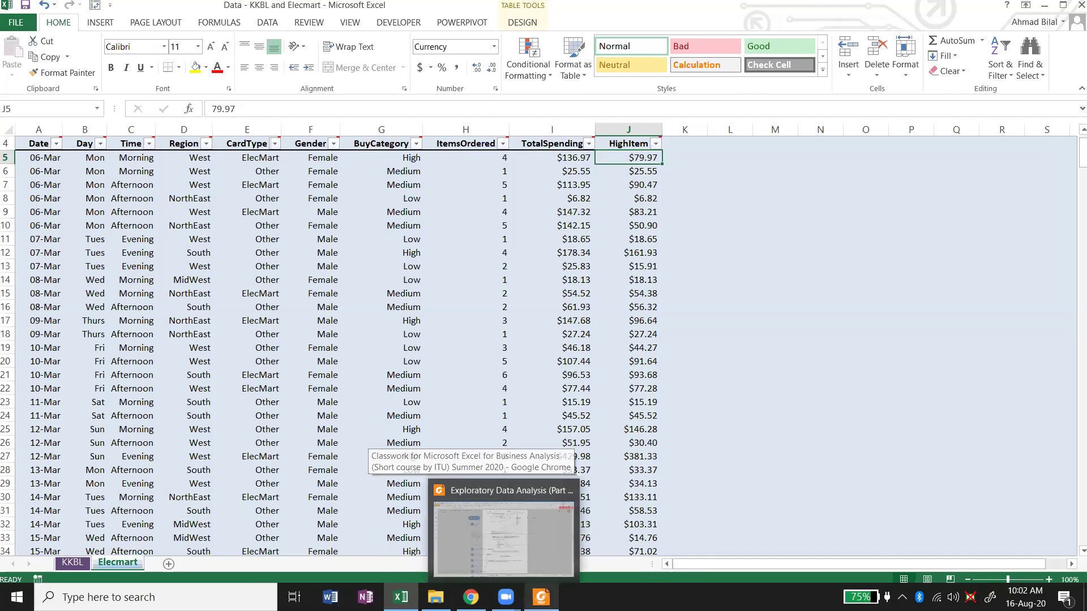
{"action": "left_click", "coordinate": [541, 597]}
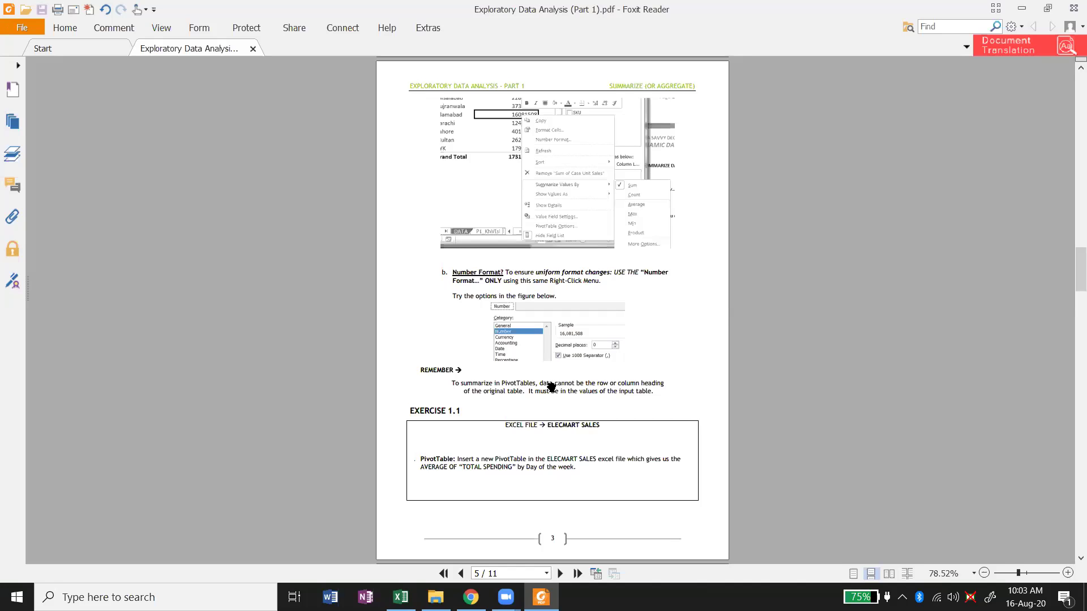
{"action": "key", "text": "alt+Tab"}
Insert a PivotTable based on the entire Elecmart sales table into a new worksheet.
{"action": "left_click", "coordinate": [456, 189]}
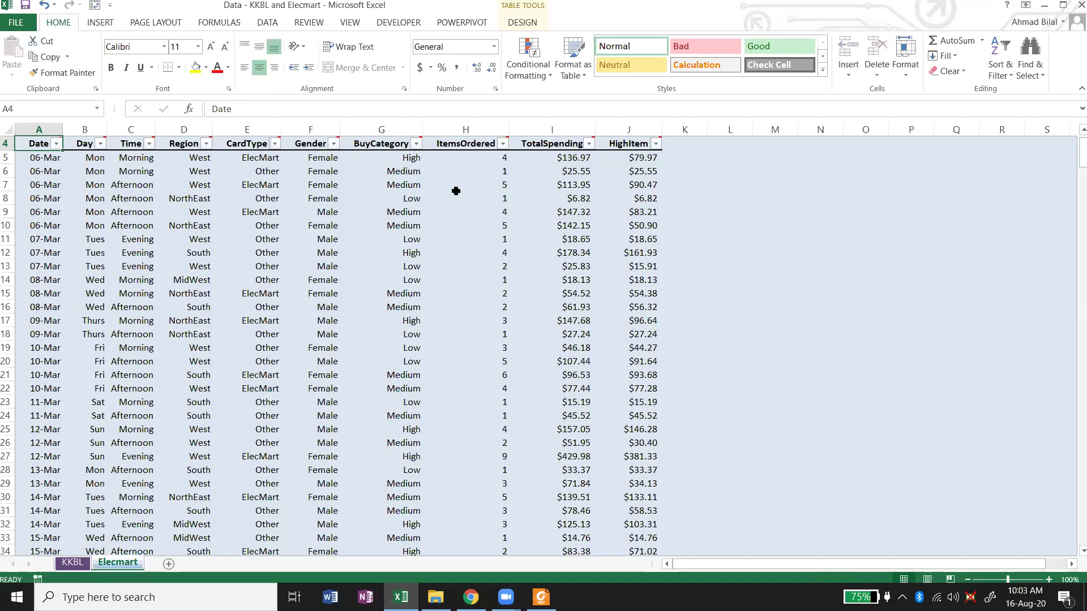
{"action": "key", "text": "ctrl+a"}
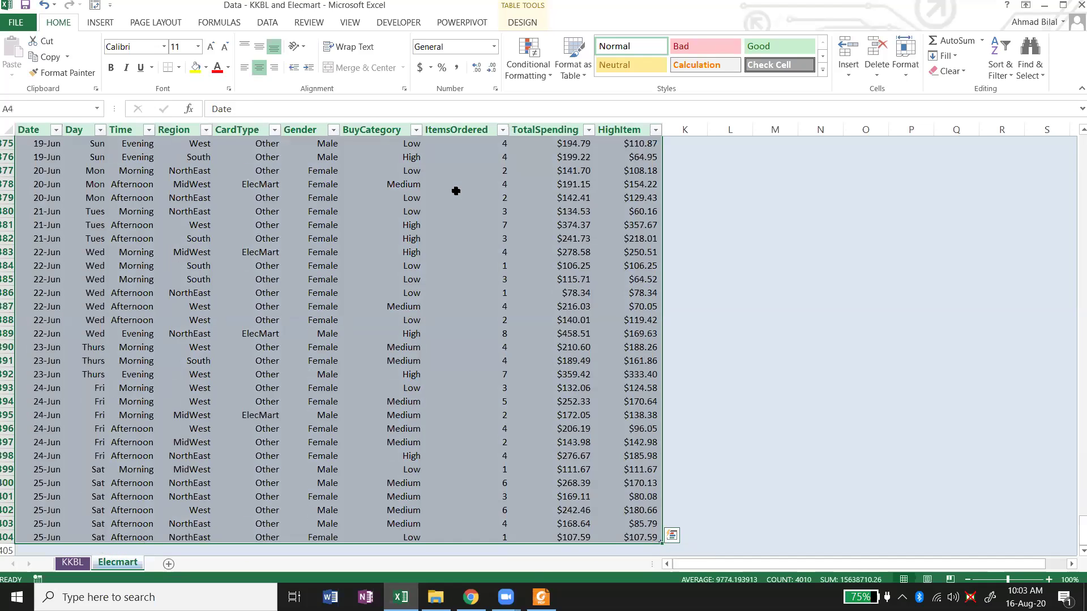
{"action": "left_click", "coordinate": [102, 23]}
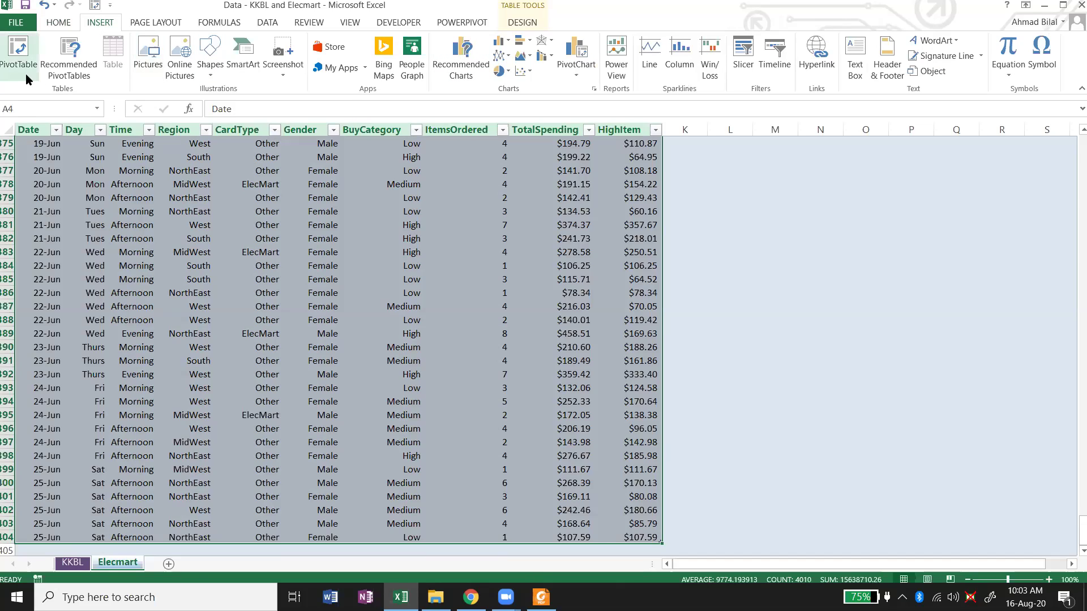
{"action": "left_click", "coordinate": [20, 57]}
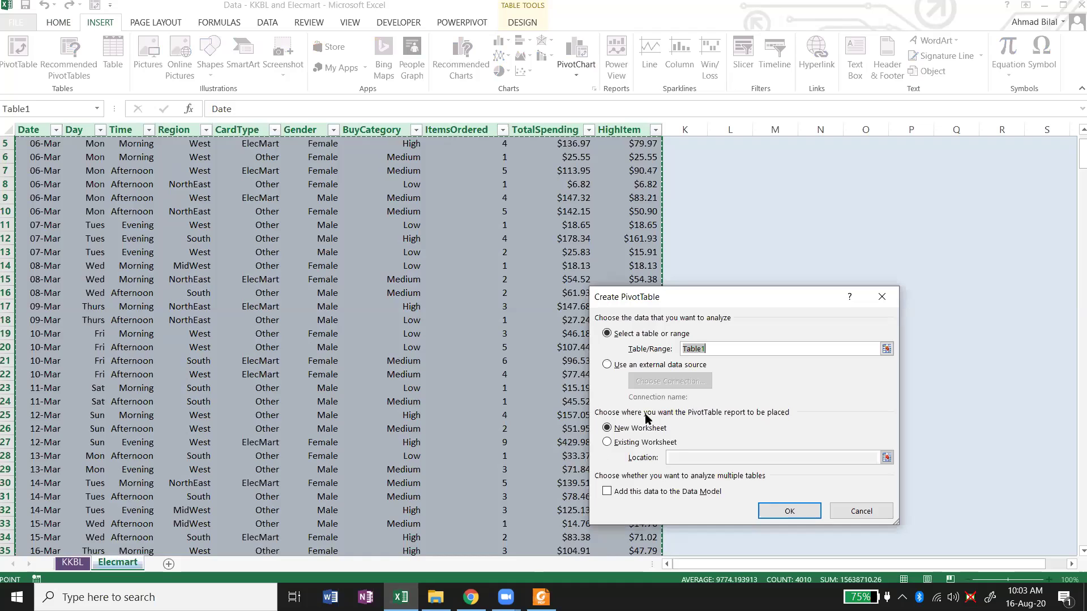
{"action": "left_click", "coordinate": [798, 511]}
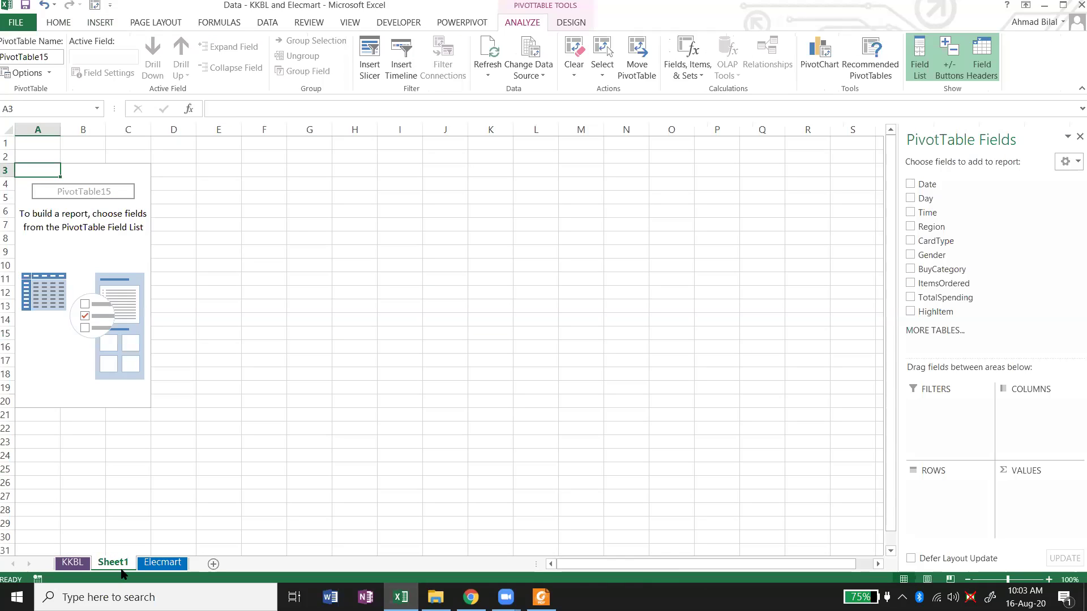
Rename the new PivotTable sheet as 1.1.
{"action": "double_click", "coordinate": [117, 564]}
{"action": "type", "text": "1.1"}
{"action": "key", "text": "Return"}
Recheck the PivotTable requirement of Exercise 1.1 in the Foxit Reader tutorial and return to Excel.
{"action": "key", "text": "alt+Tab"}
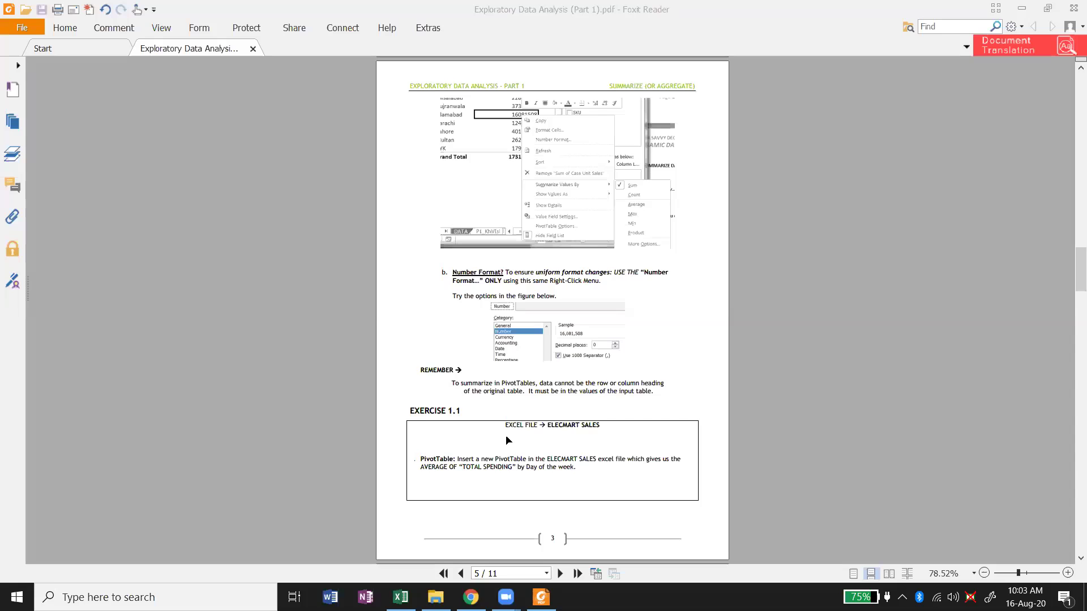
{"action": "key", "text": "alt+Tab"}
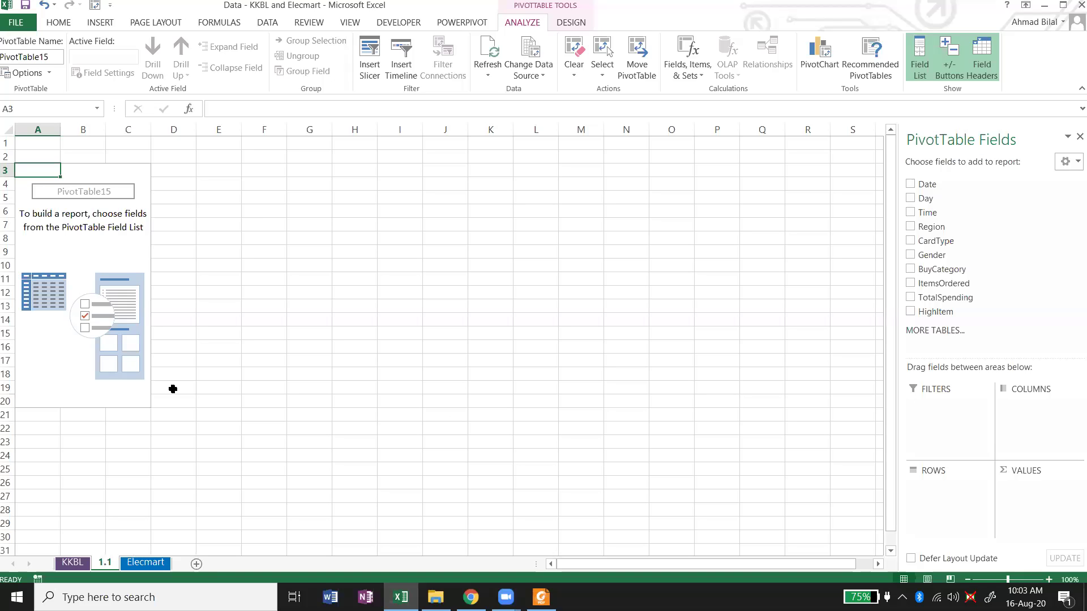
{"action": "key", "text": "alt+Tab"}
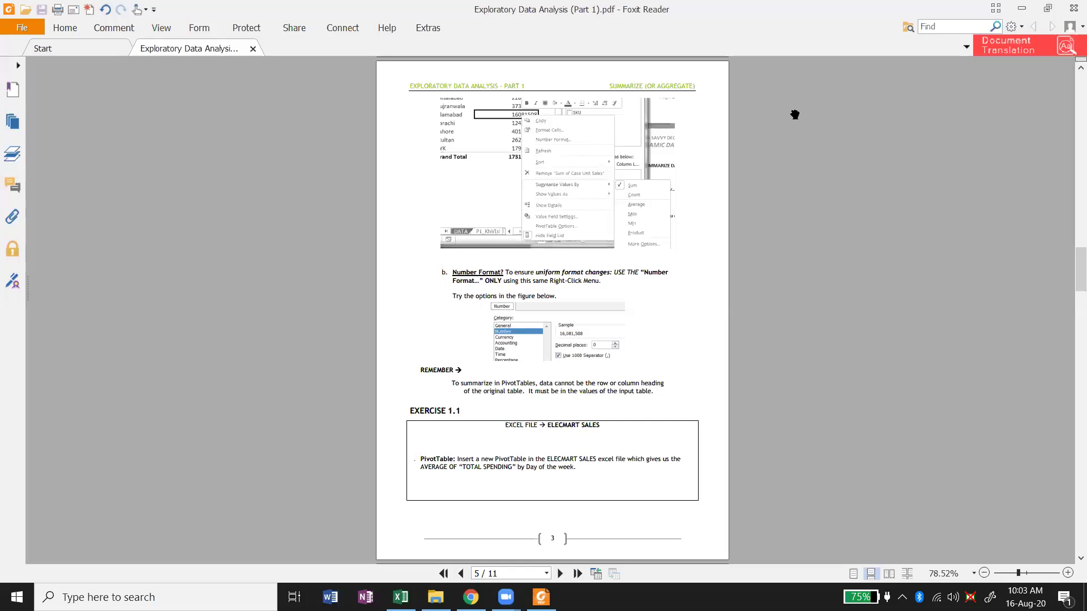
{"action": "key", "text": "alt+Tab"}
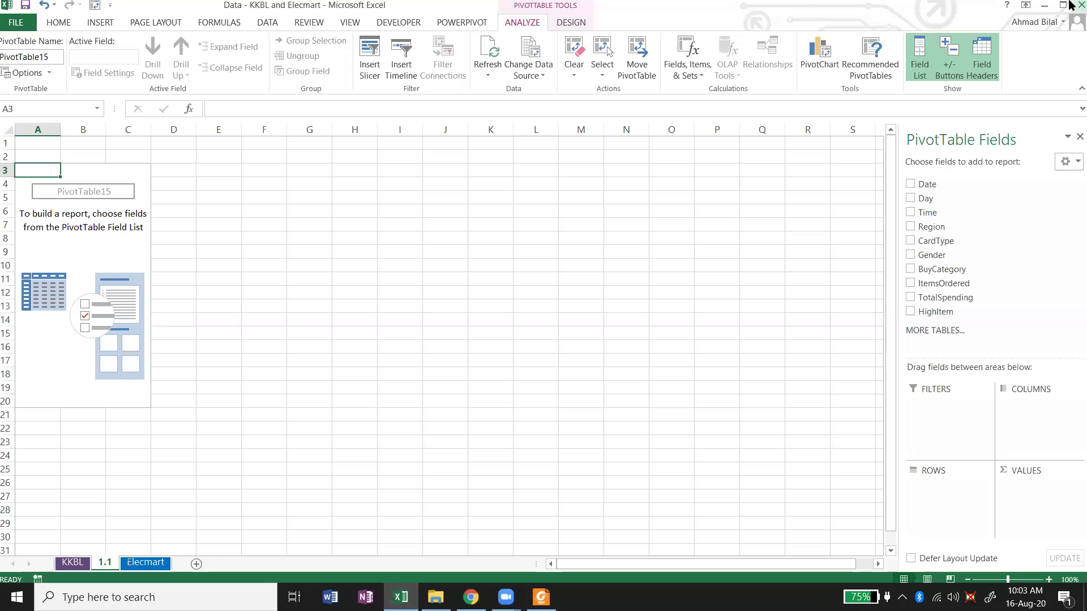
Add TotalSpending to the PivotTable's values and summarize it by Average.
{"action": "left_click", "coordinate": [60, 211]}
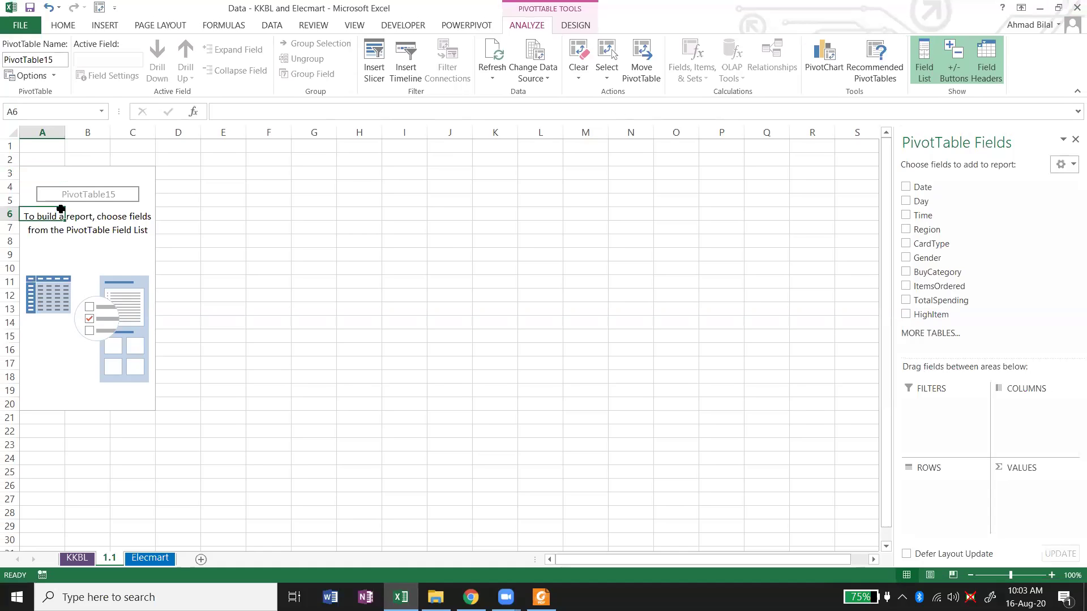
{"action": "left_click_drag", "start_coordinate": [943, 306], "coordinate": [1044, 512]}
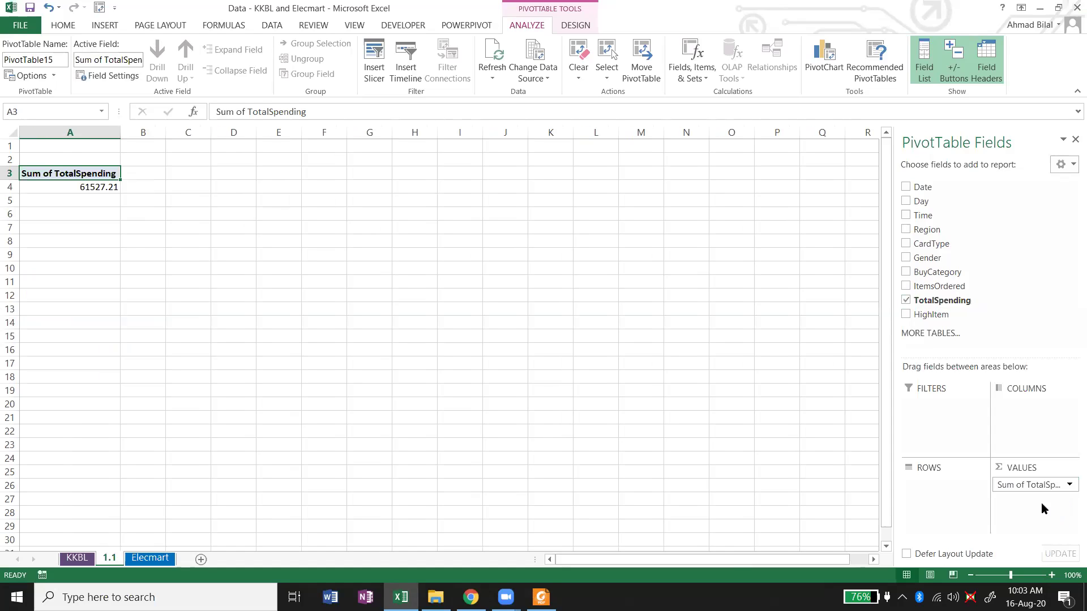
{"action": "left_click", "coordinate": [87, 187]}
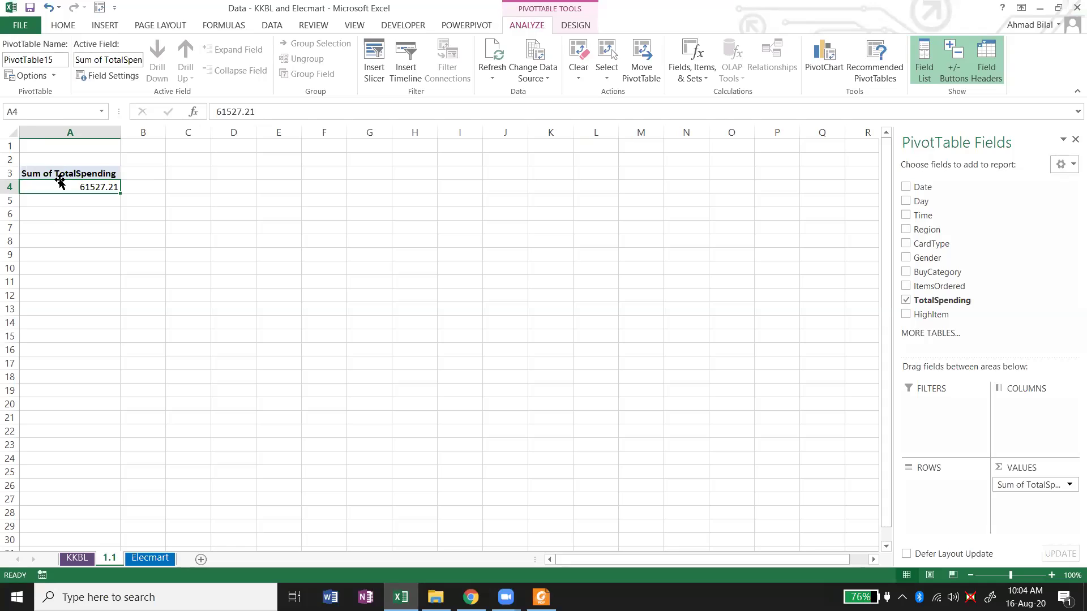
{"action": "right_click", "coordinate": [57, 184]}
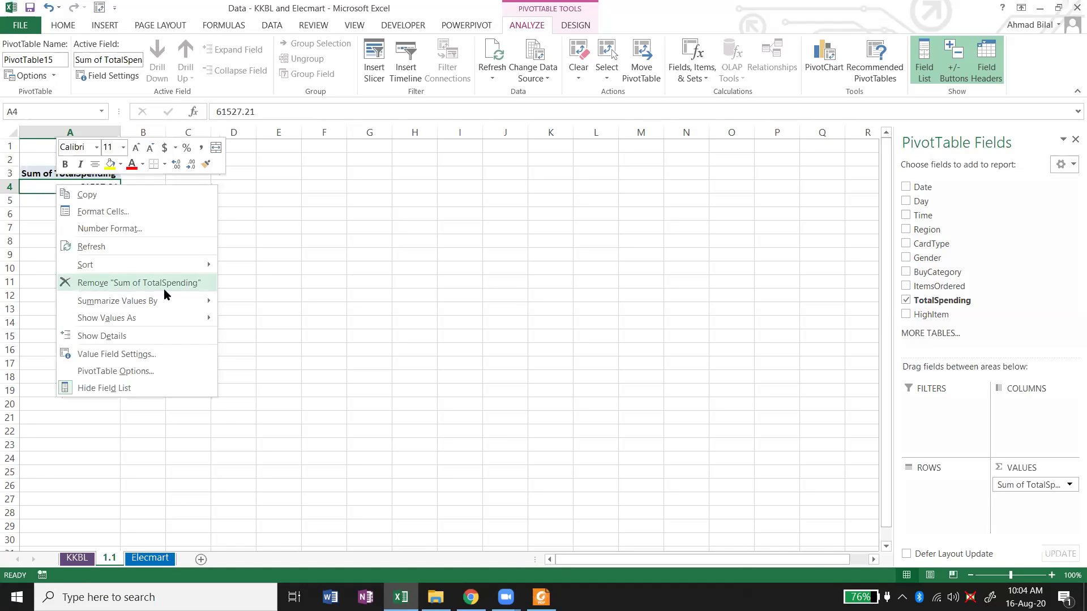
{"action": "mouse_move", "coordinate": [179, 295]}
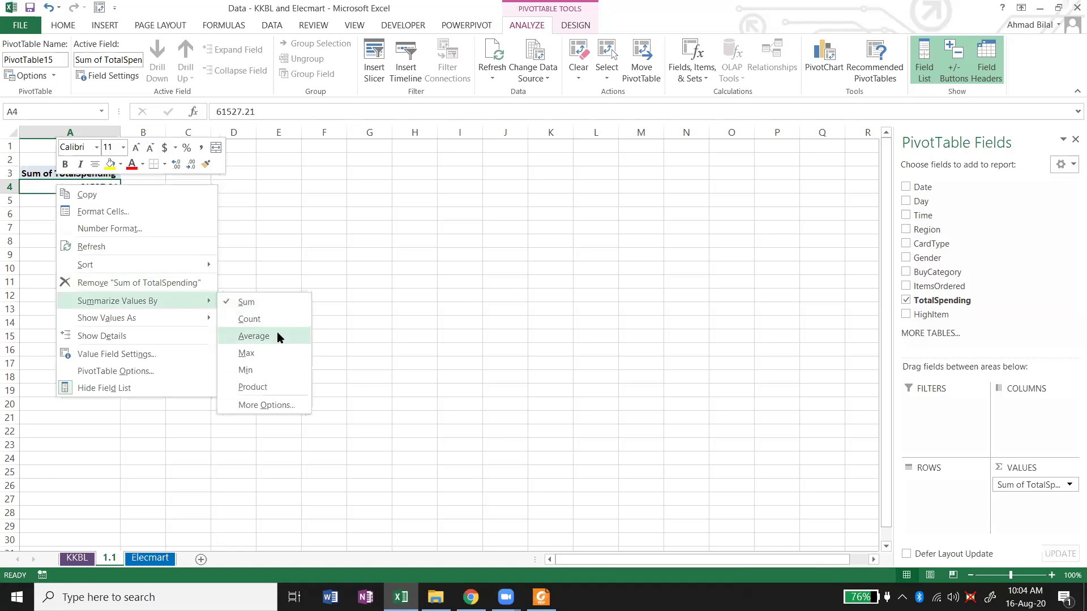
{"action": "left_click", "coordinate": [253, 336]}
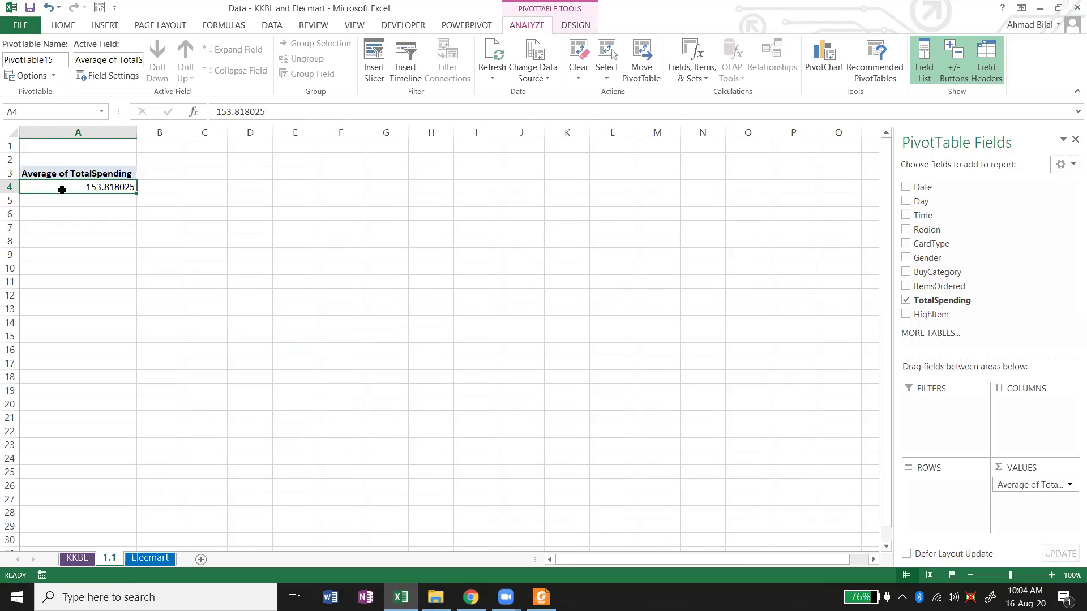
Review the TotalSpending column on the Elecmart sheet as the source of the average, and return to sheet 1.1.
{"action": "mouse_move", "coordinate": [59, 189]}
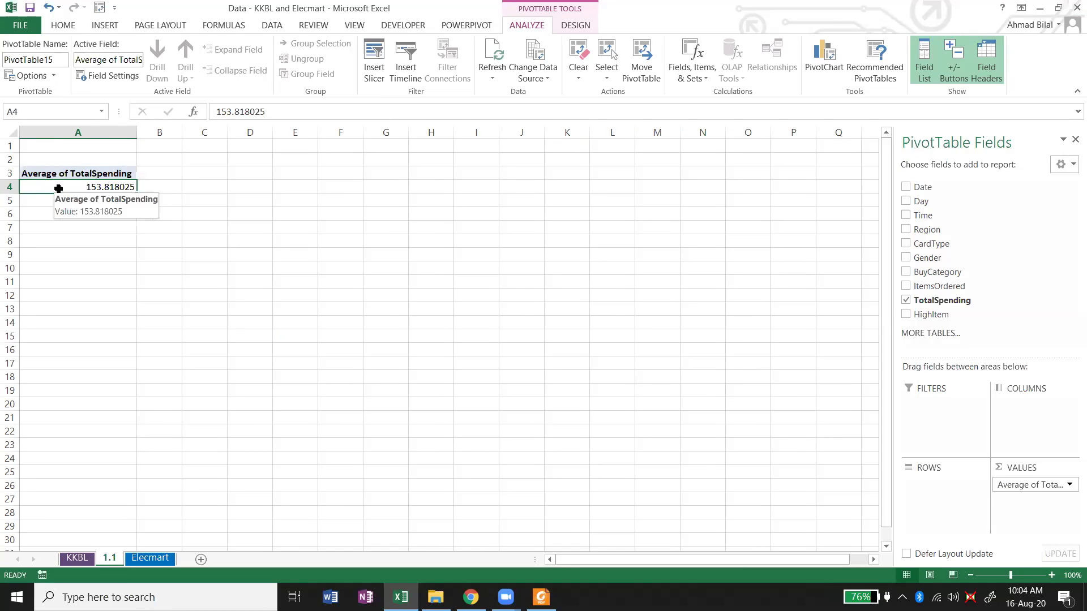
{"action": "left_click", "coordinate": [162, 557]}
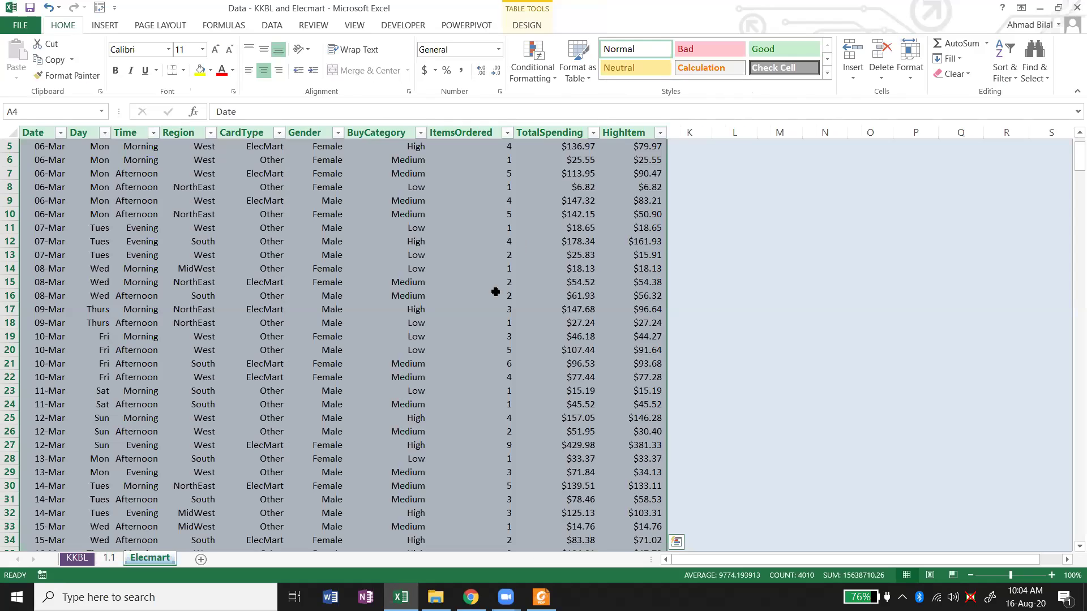
{"action": "left_click", "coordinate": [535, 205]}
{"action": "key", "text": "ctrl+Up"}
{"action": "key", "text": "Down"}
{"action": "key", "text": "Up"}
{"action": "key", "text": "Down"}
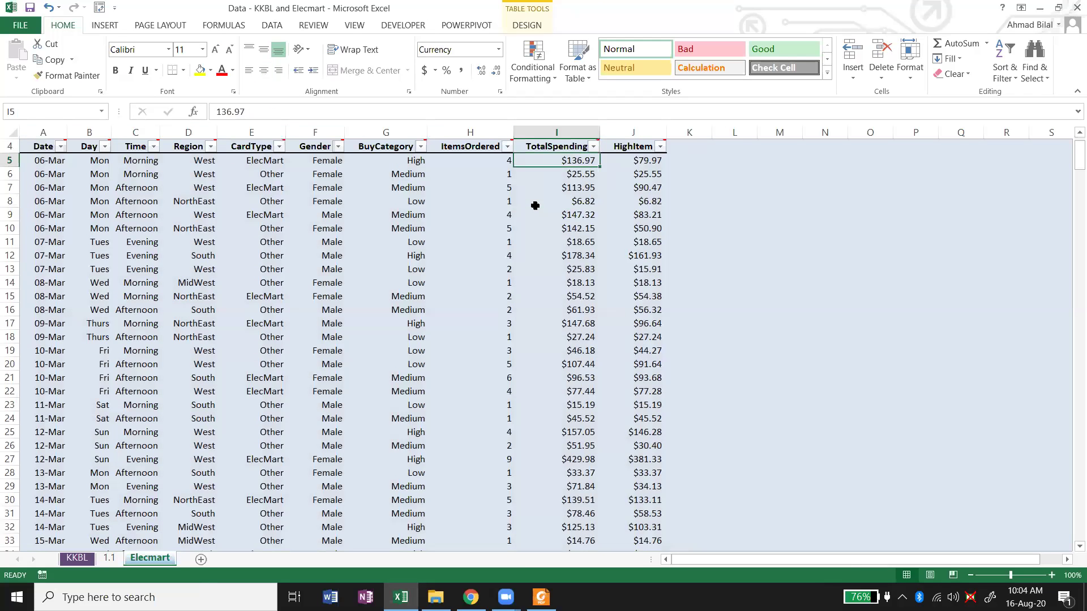
{"action": "left_click", "coordinate": [107, 559]}
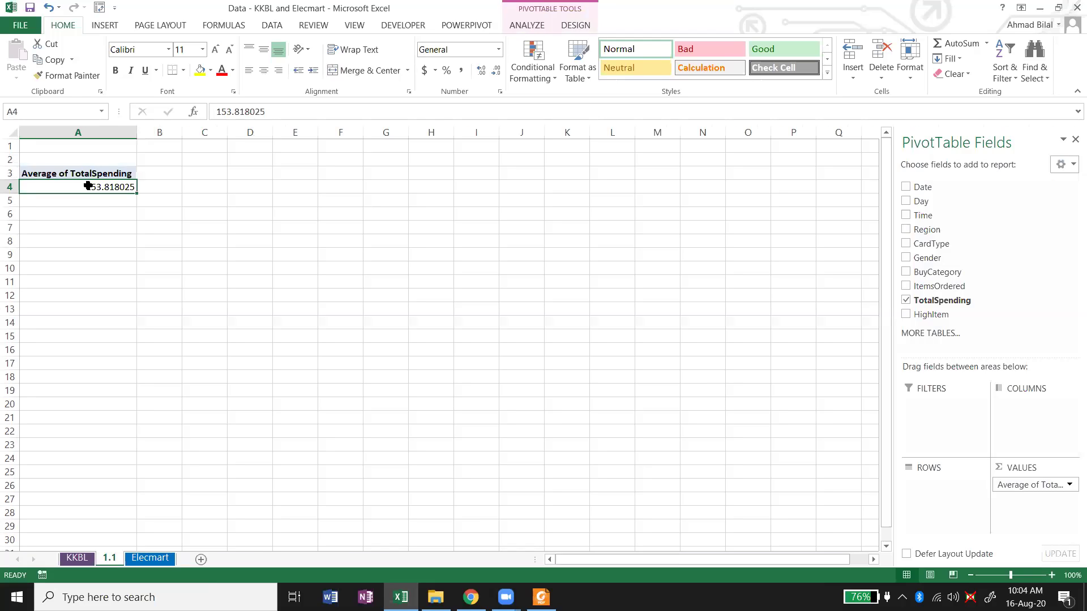
Add the Day field to the PivotTable's rows to break the average TotalSpending down by day.
{"action": "mouse_move", "coordinate": [88, 188]}
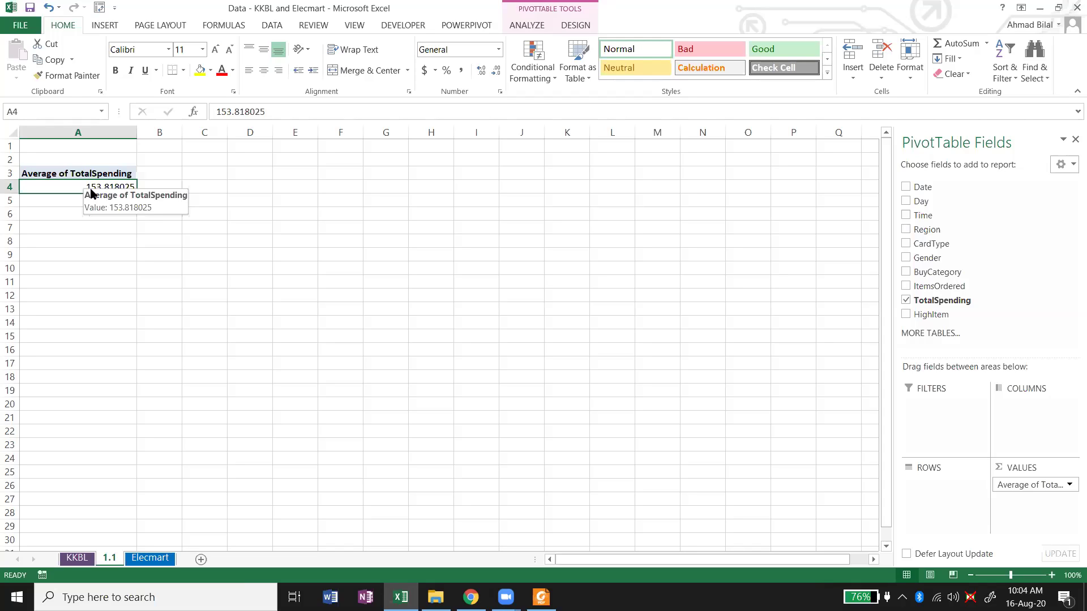
{"action": "left_click_drag", "start_coordinate": [929, 202], "coordinate": [950, 530]}
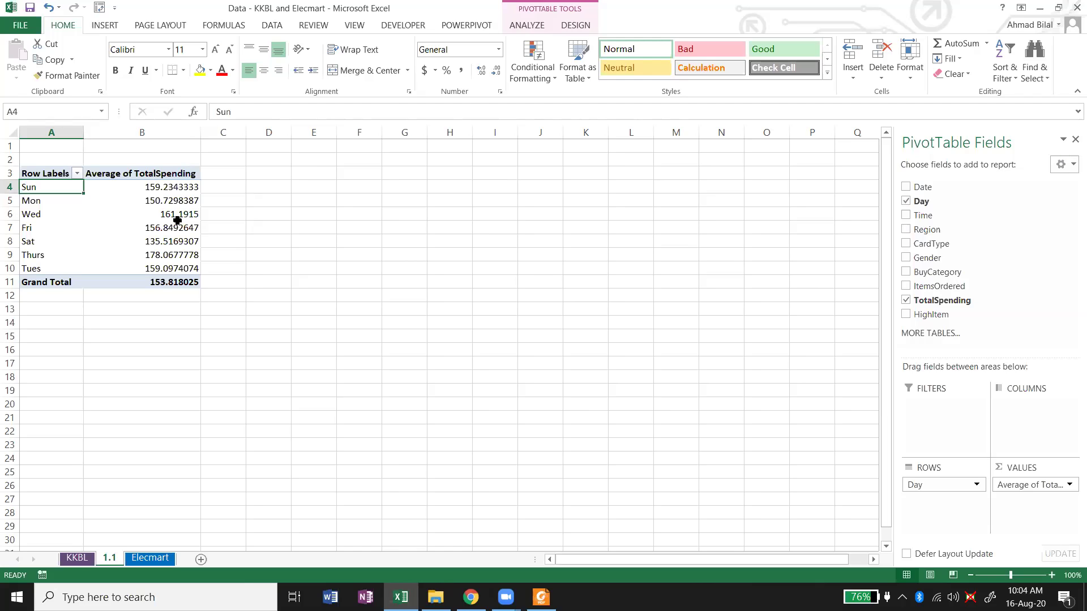
{"action": "mouse_move", "coordinate": [177, 221]}
{"action": "mouse_move", "coordinate": [177, 192]}
Reorder the PivotTable's day labels into weekday sequence, moving Tues after Mon and Thurs after Wed.
{"action": "left_click", "coordinate": [53, 215]}
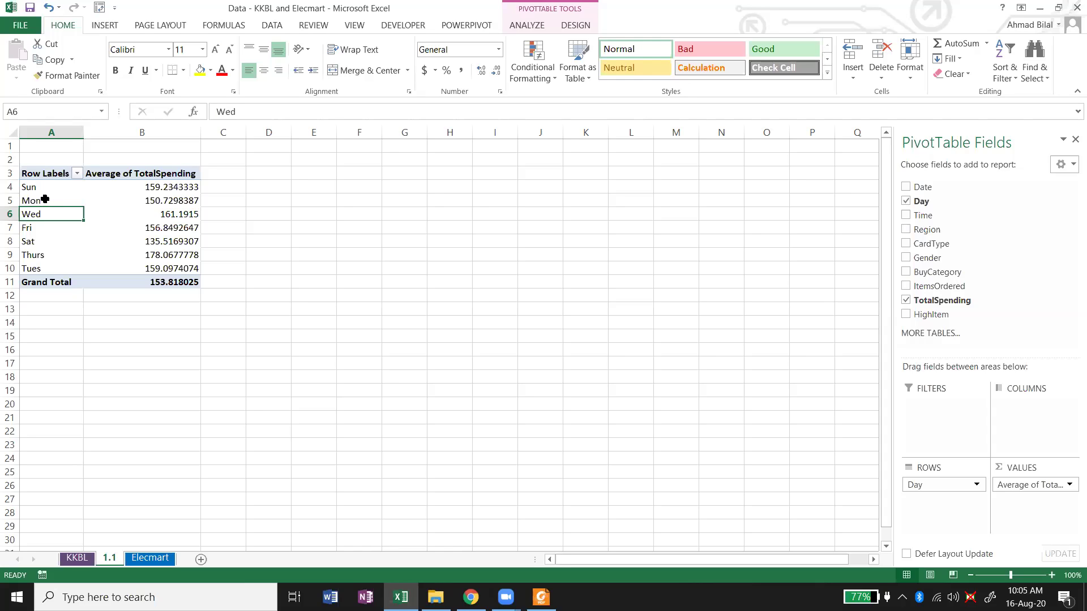
{"action": "left_click", "coordinate": [44, 268]}
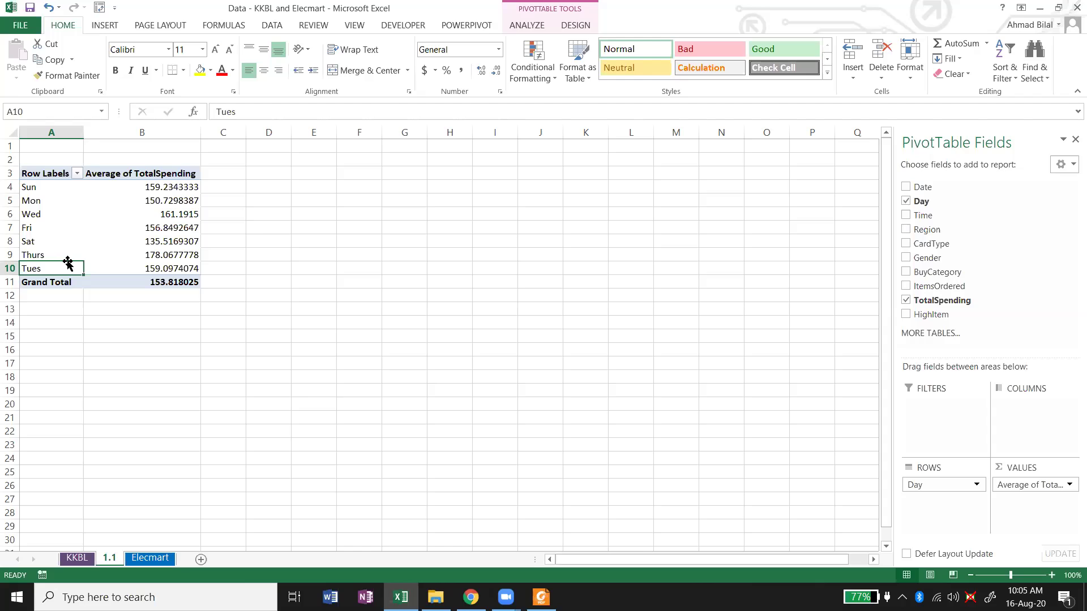
{"action": "left_click_drag", "start_coordinate": [68, 262], "coordinate": [67, 207]}
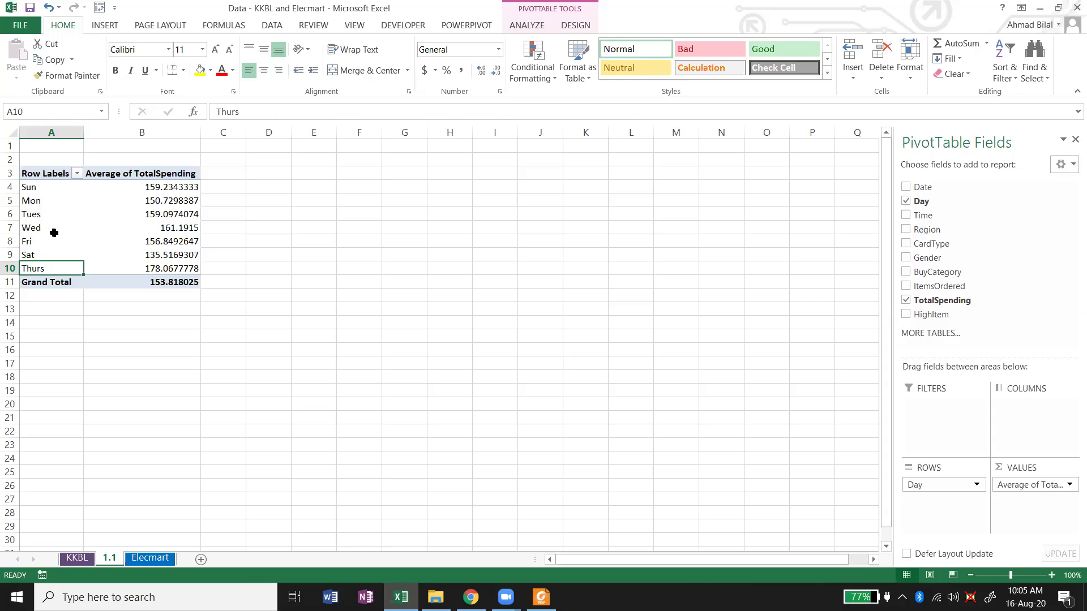
{"action": "left_click_drag", "start_coordinate": [55, 261], "coordinate": [68, 242]}
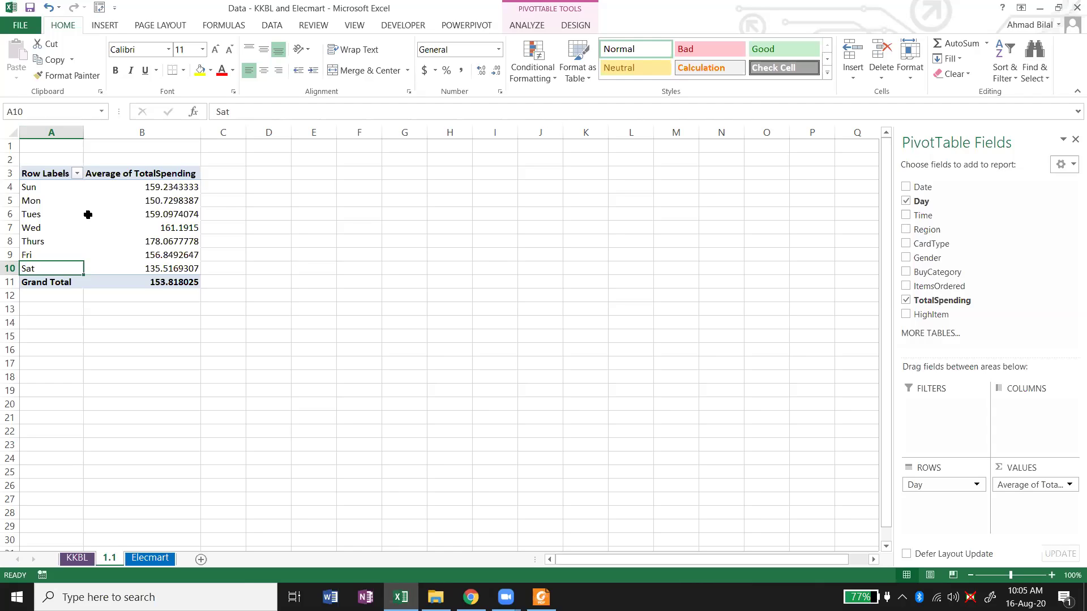
Compare the average TotalSpending across the days, focusing on Sat and Thurs.
{"action": "mouse_move", "coordinate": [142, 187]}
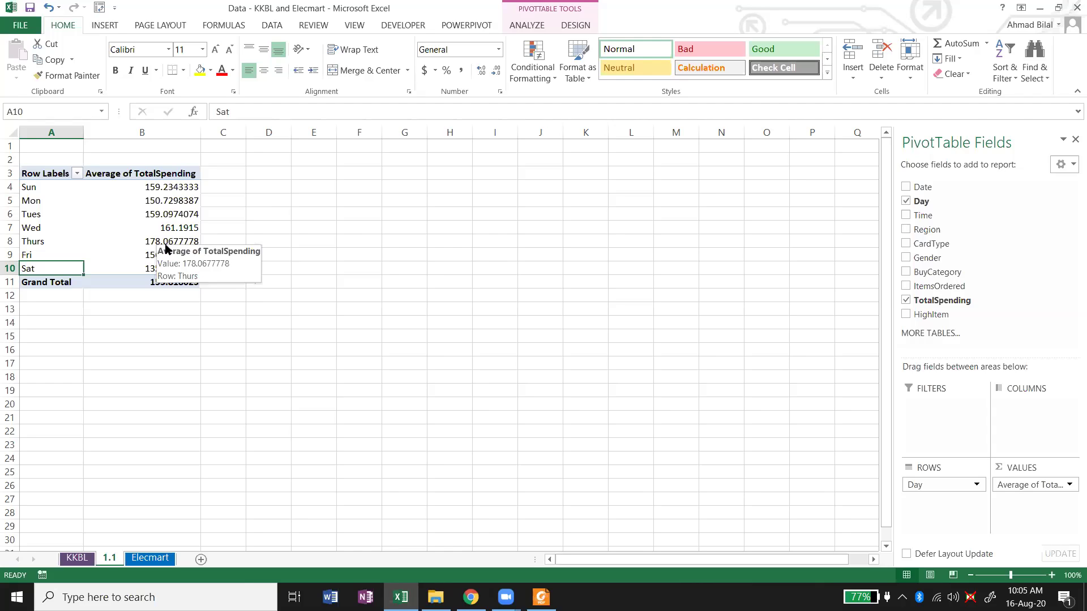
{"action": "mouse_move", "coordinate": [168, 239]}
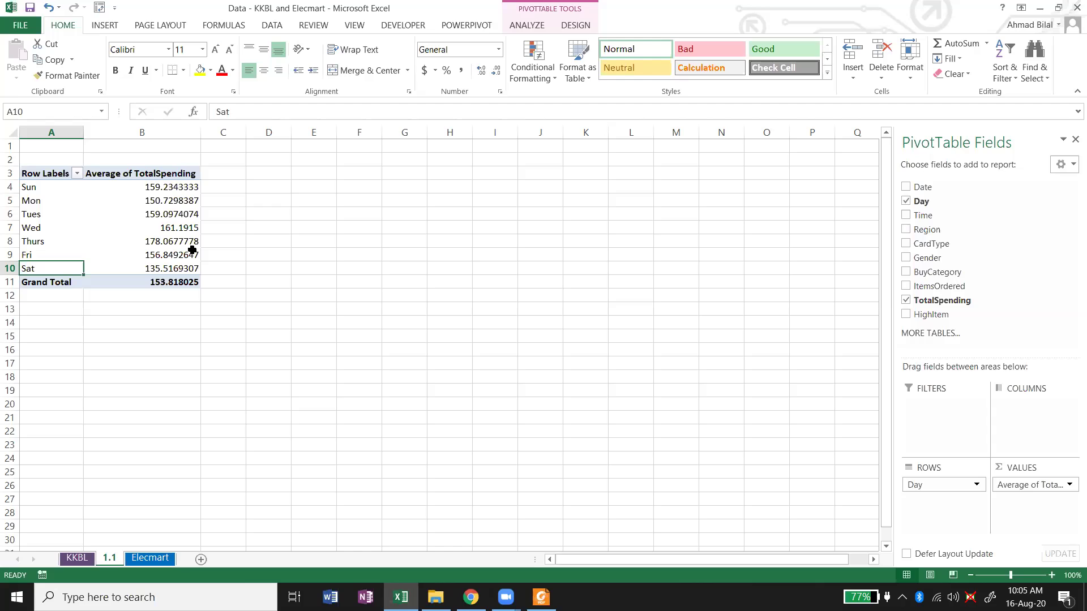
{"action": "left_click", "coordinate": [178, 269]}
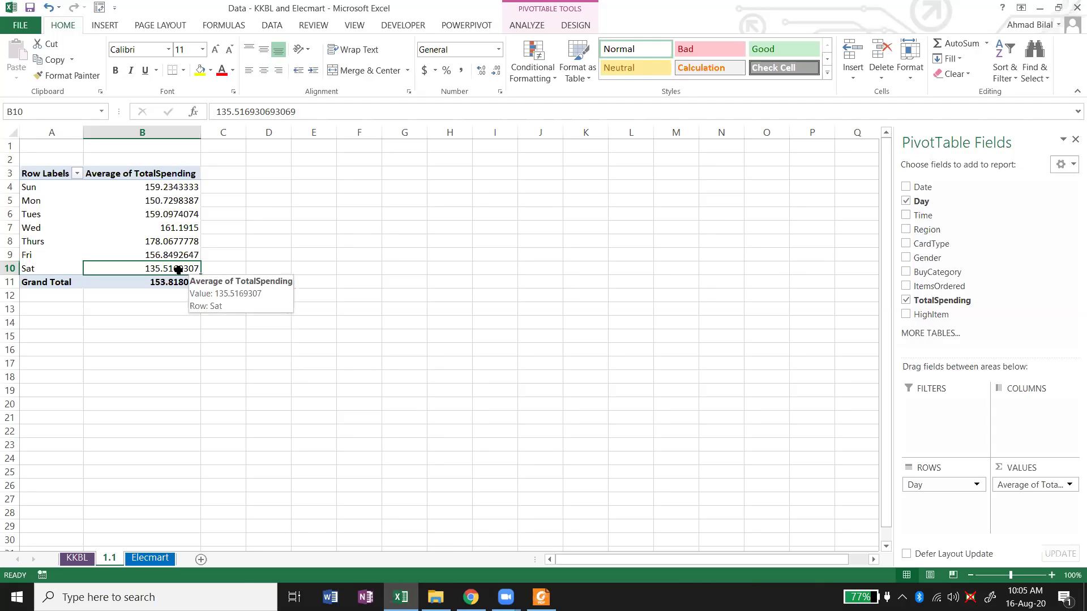
{"action": "left_click", "coordinate": [182, 242]}
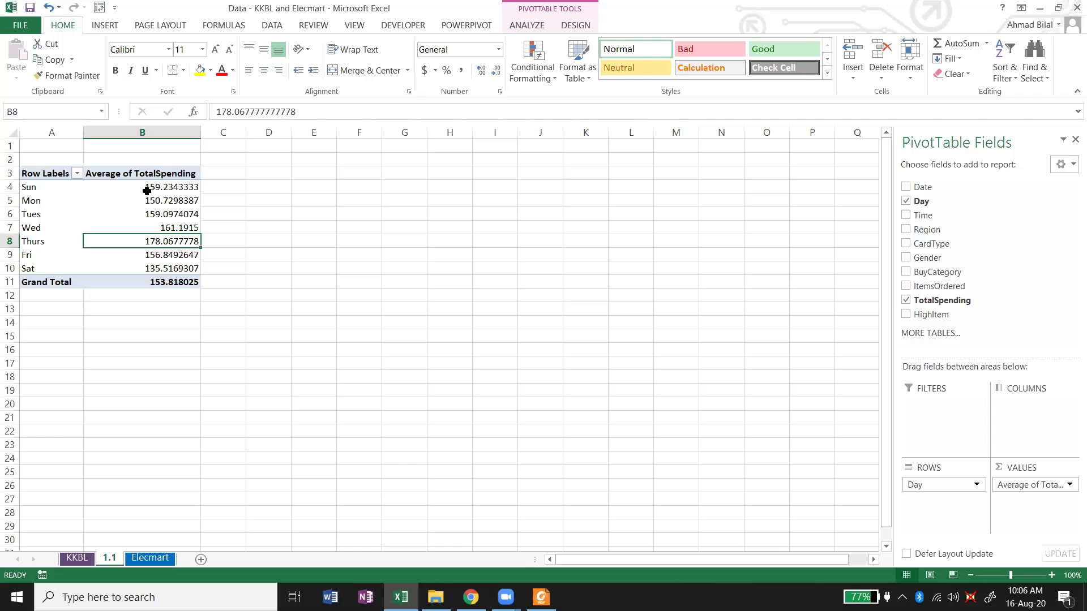
Check the TotalSpending format on the Elecmart sheet and format the PivotTable's averages on sheet 1.1 as Currency with $ and two decimals.
{"action": "left_click", "coordinate": [150, 559]}
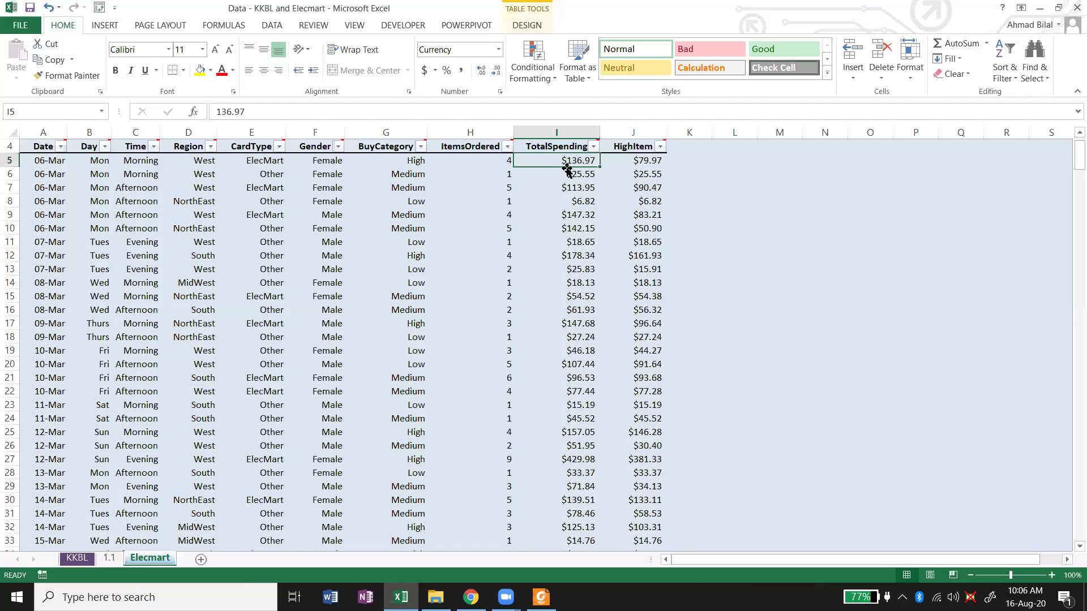
{"action": "left_click", "coordinate": [109, 557]}
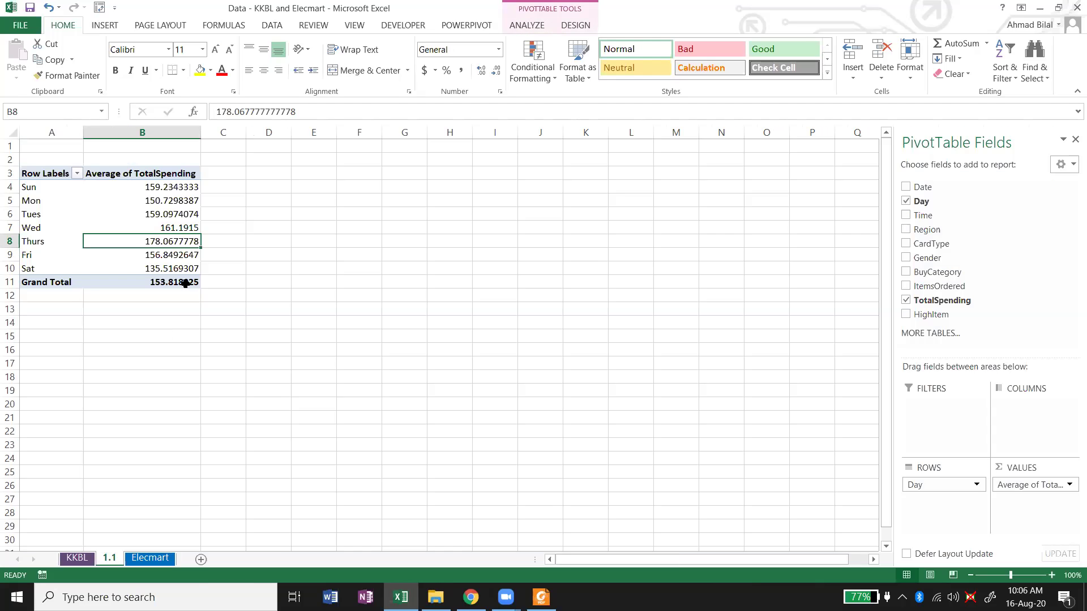
{"action": "right_click", "coordinate": [134, 201]}
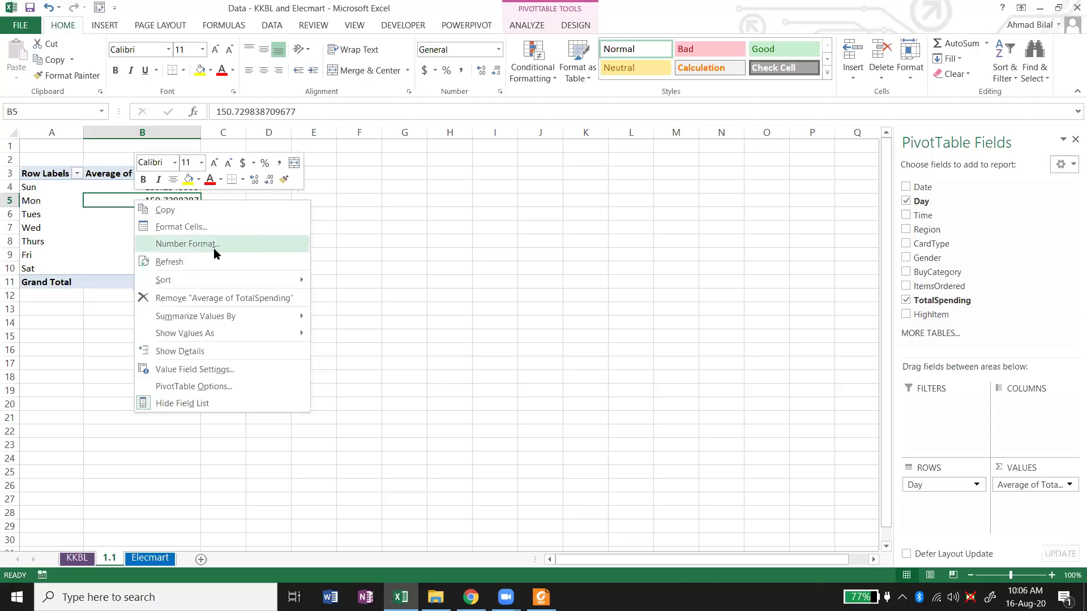
{"action": "left_click", "coordinate": [246, 245]}
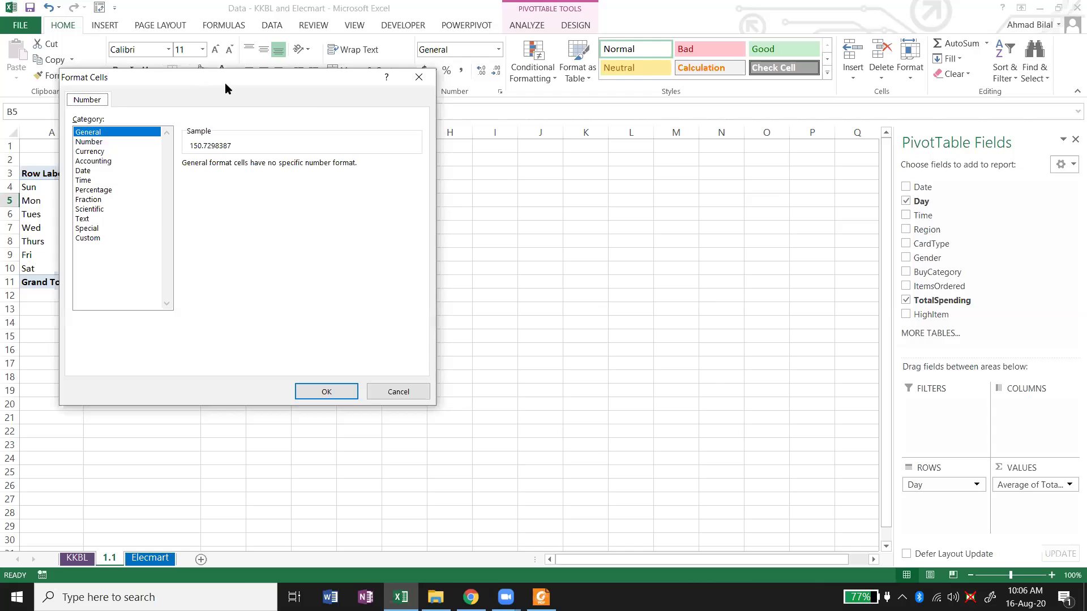
{"action": "left_click", "coordinate": [406, 171]}
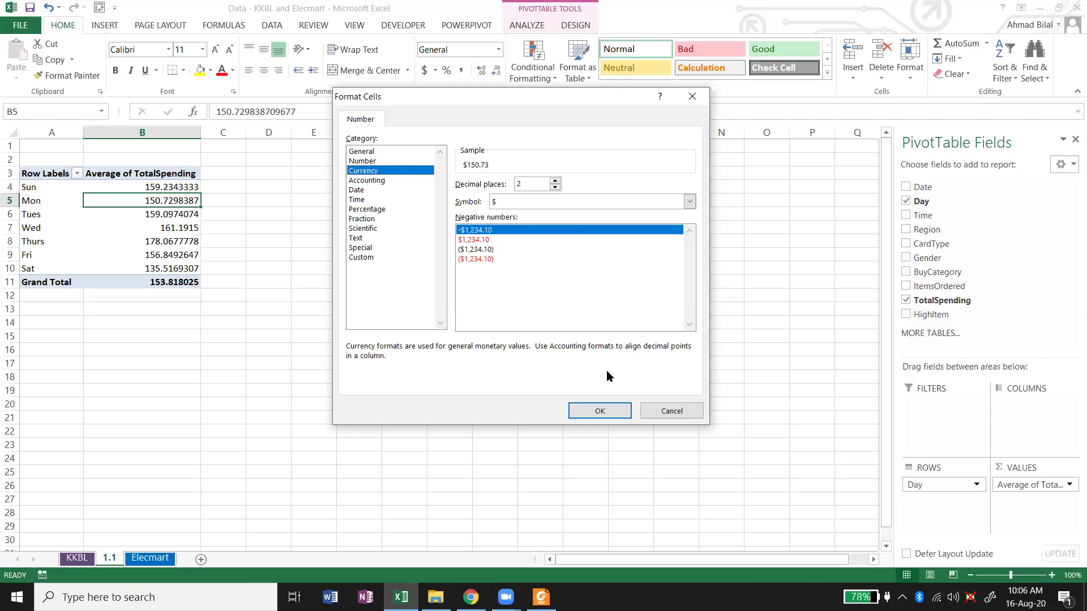
{"action": "left_click", "coordinate": [601, 411]}
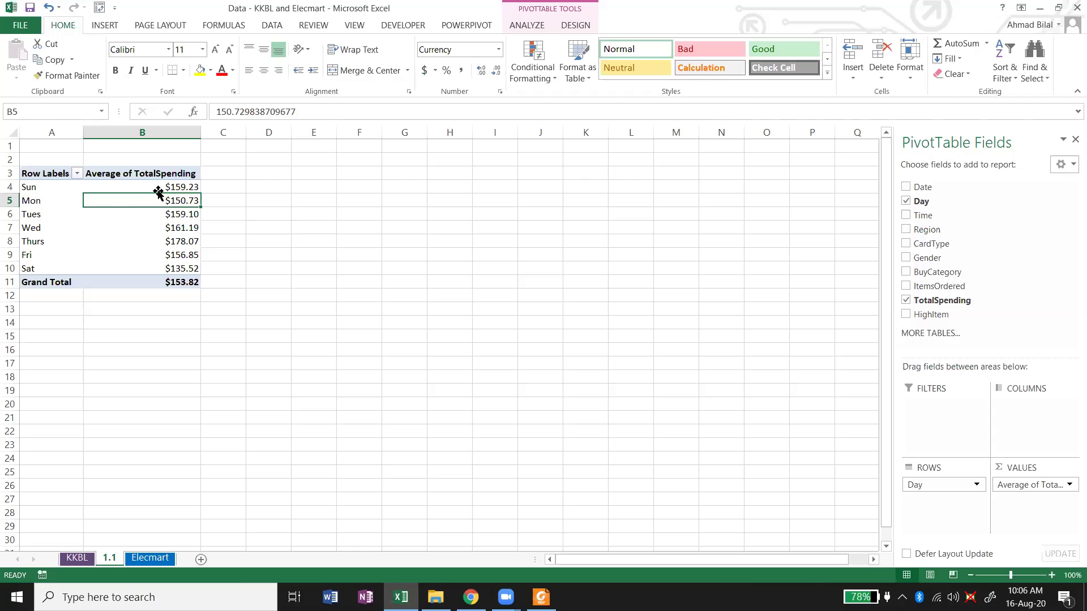
{"action": "left_click", "coordinate": [139, 190]}
{"action": "left_click", "coordinate": [140, 231]}
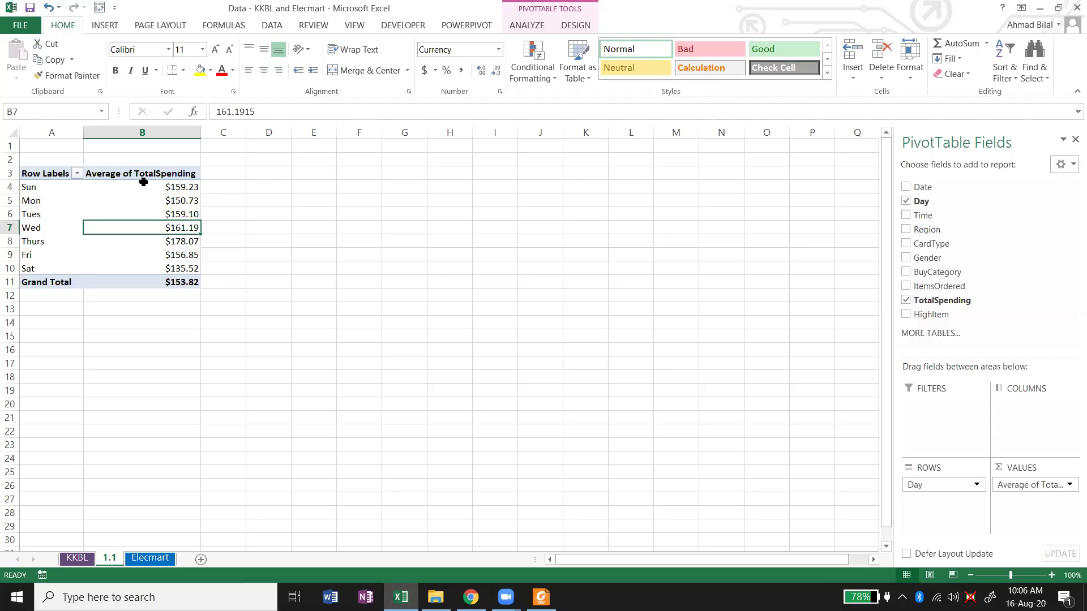
{"action": "left_click", "coordinate": [149, 284]}
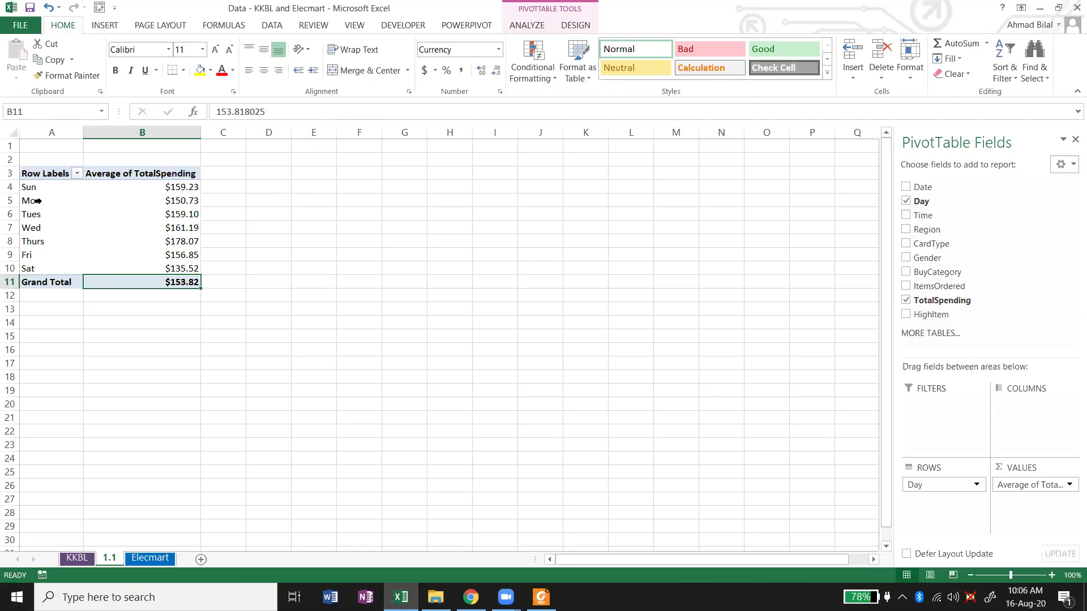
Rename the PivotTable's Row Labels header as "Day of the Week" and fit column A to its contents.
{"action": "left_click", "coordinate": [53, 174]}
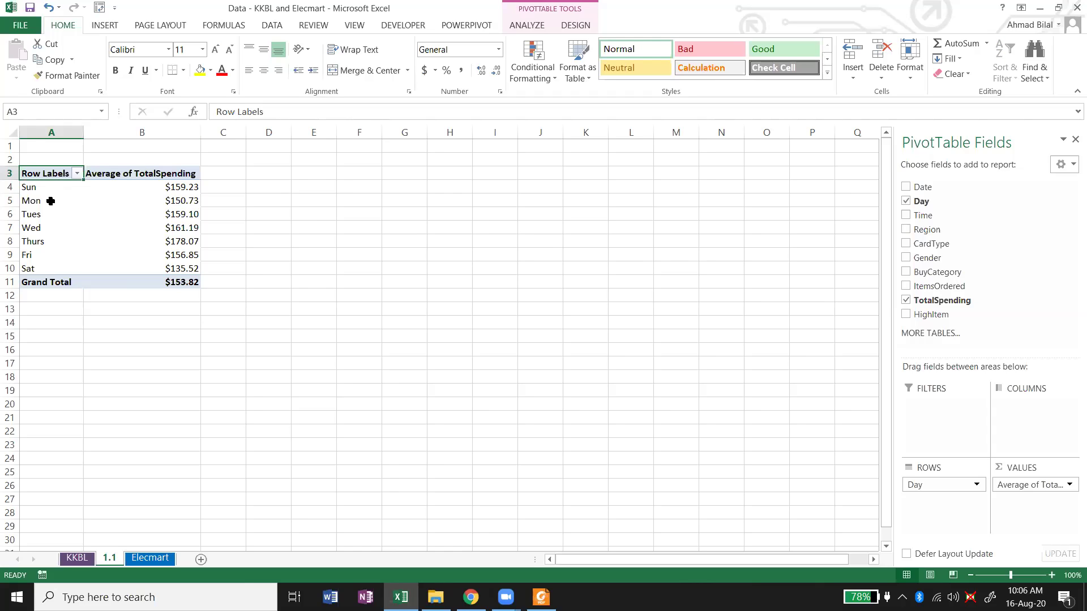
{"action": "type", "text": "Day of the T"}
{"action": "key", "text": "BackSpace"}
{"action": "type", "text": "Week"}
{"action": "key", "text": "Return"}
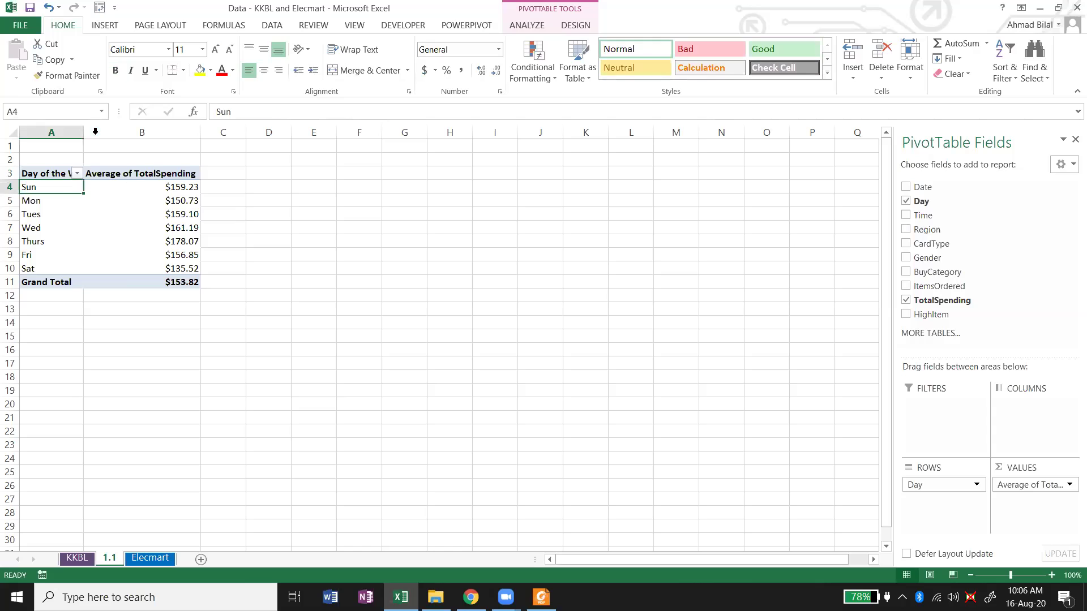
{"action": "double_click", "coordinate": [84, 132]}
{"action": "left_click", "coordinate": [189, 201]}
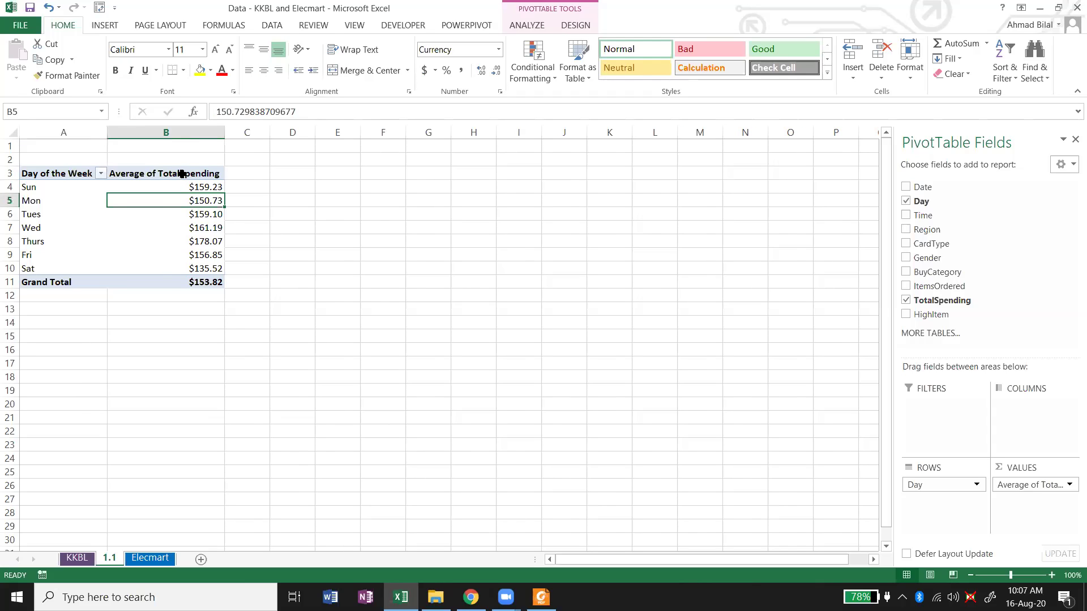
{"action": "left_click", "coordinate": [181, 173]}
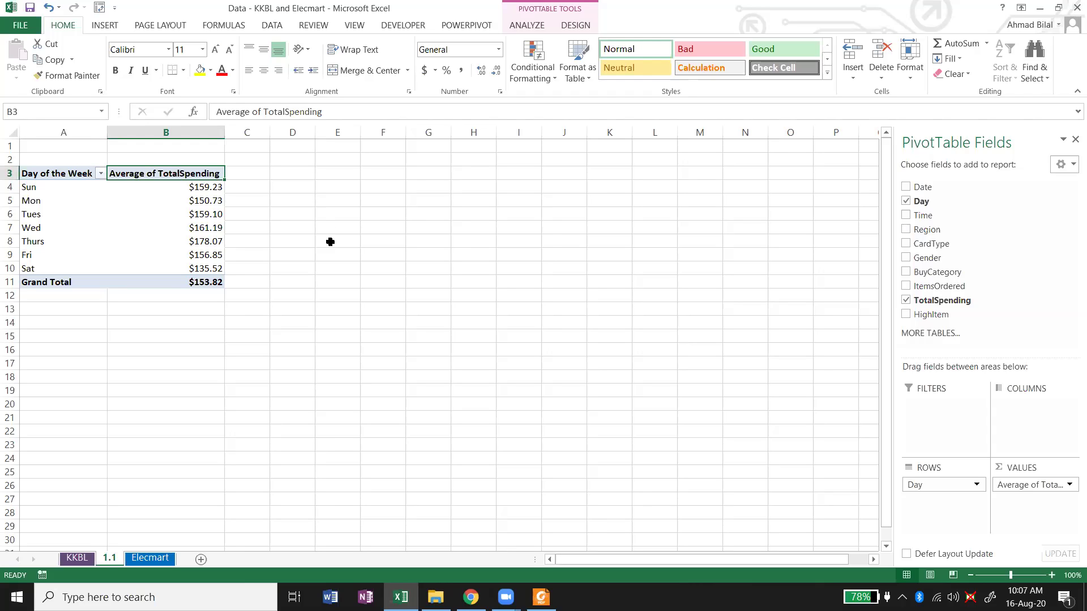
{"action": "left_click", "coordinate": [328, 183]}
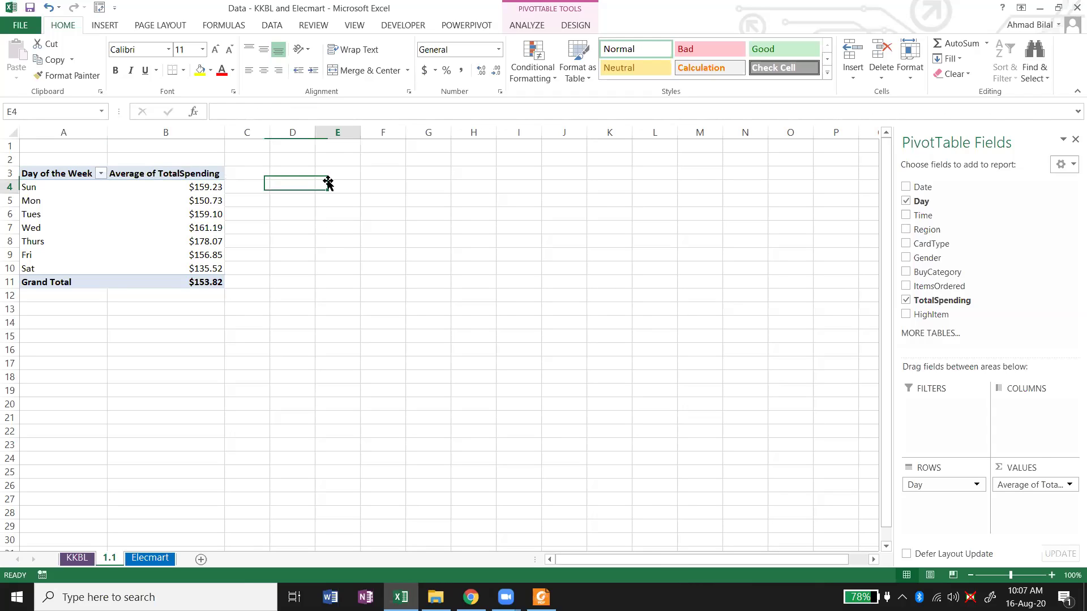
{"action": "left_click", "coordinate": [66, 323]}
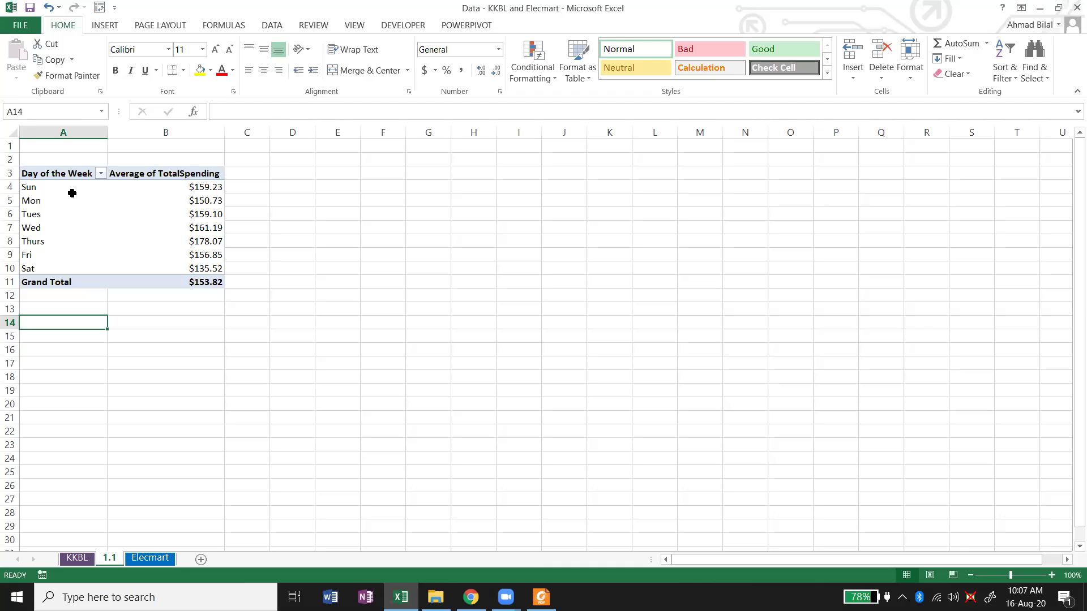
Examine the additional sort options for the Day of the Week labels, including automatic sorting on report updates, without applying any change.
{"action": "left_click", "coordinate": [93, 191]}
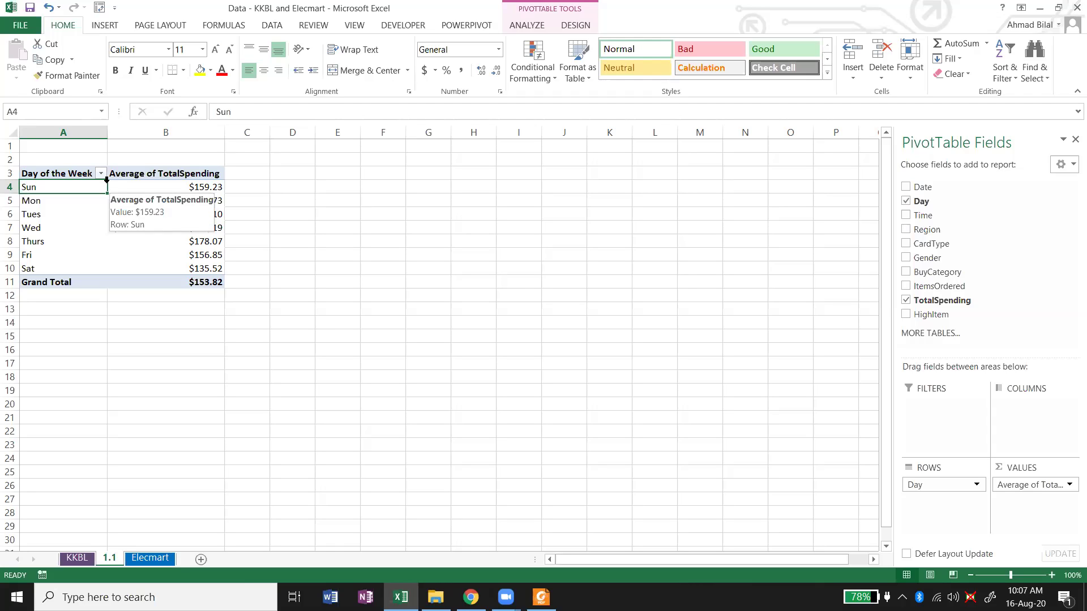
{"action": "left_click", "coordinate": [101, 174]}
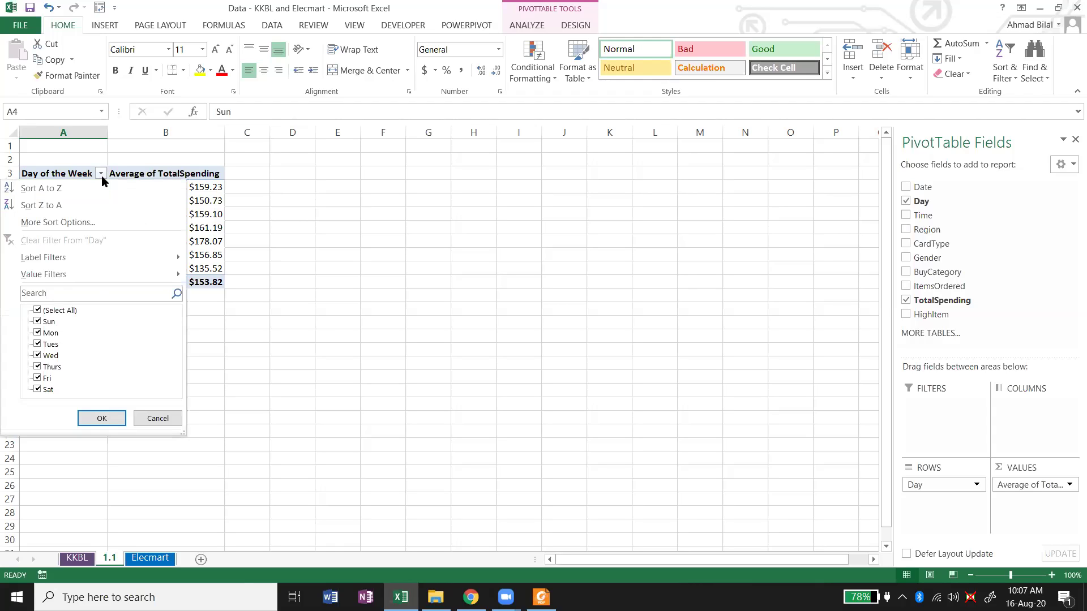
{"action": "left_click", "coordinate": [121, 222]}
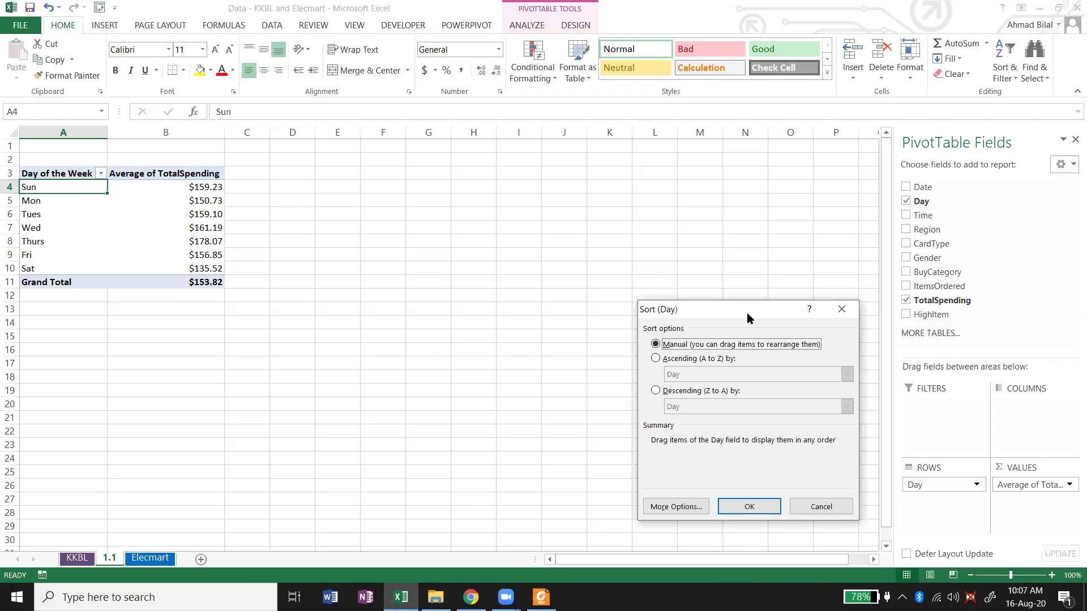
{"action": "left_click_drag", "start_coordinate": [702, 305], "coordinate": [521, 199]}
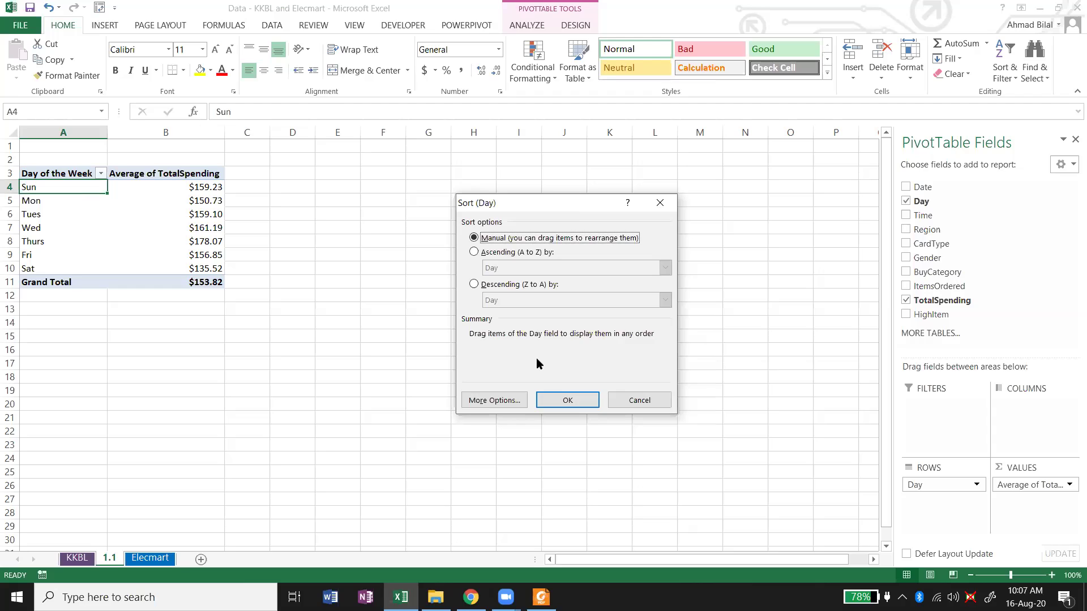
{"action": "left_click", "coordinate": [485, 403]}
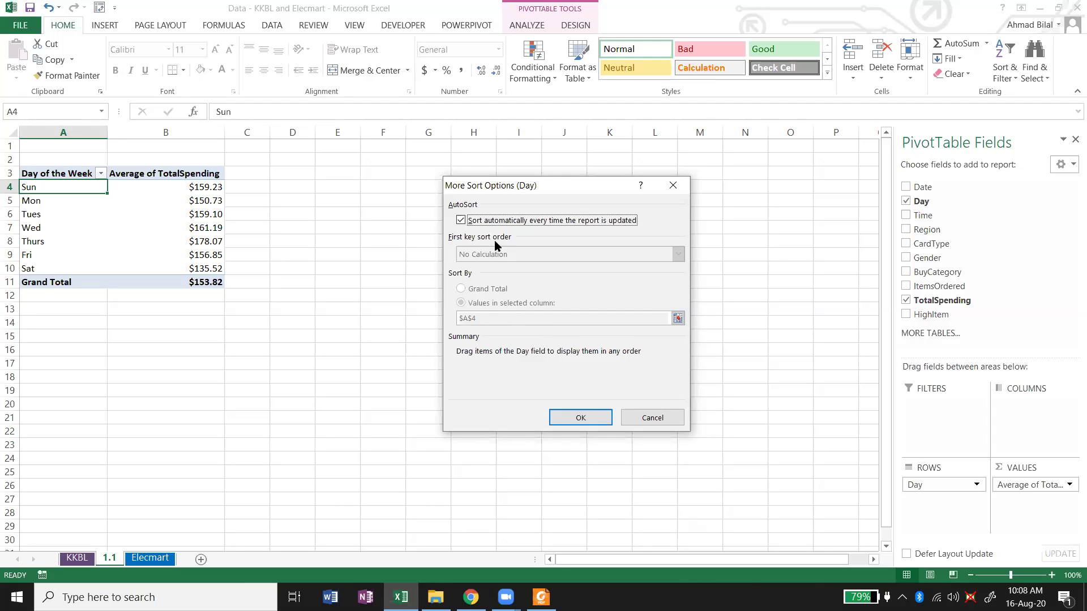
{"action": "left_click", "coordinate": [498, 221]}
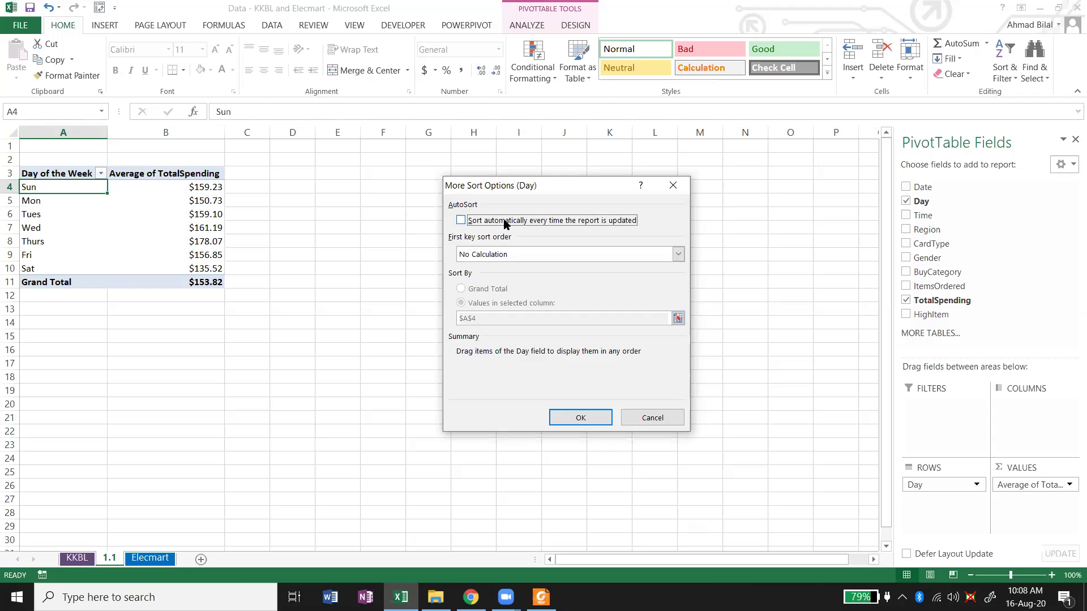
{"action": "left_click", "coordinate": [505, 223]}
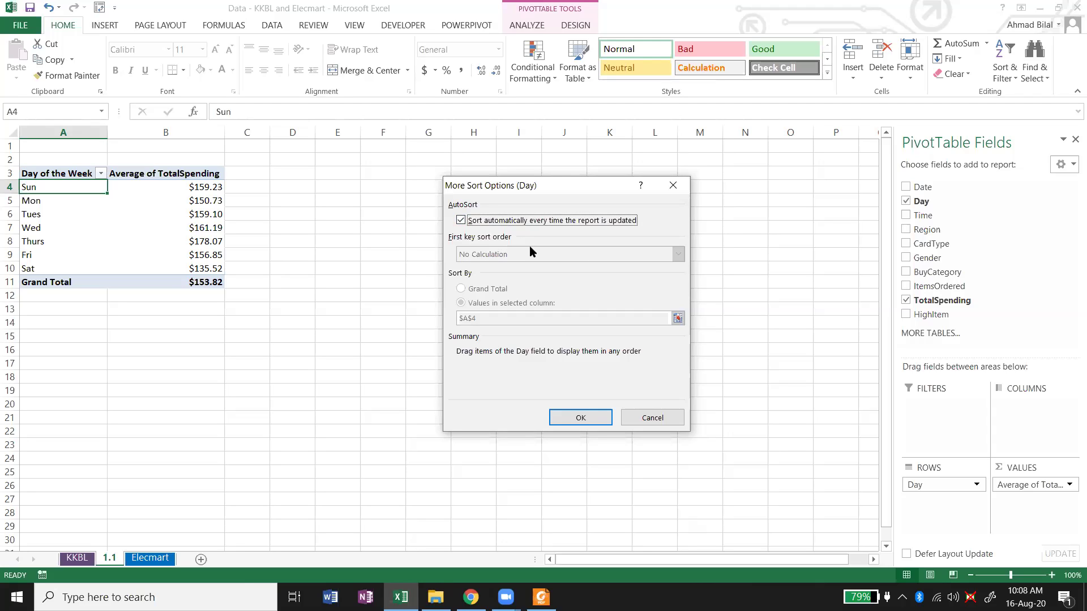
{"action": "left_click", "coordinate": [679, 417]}
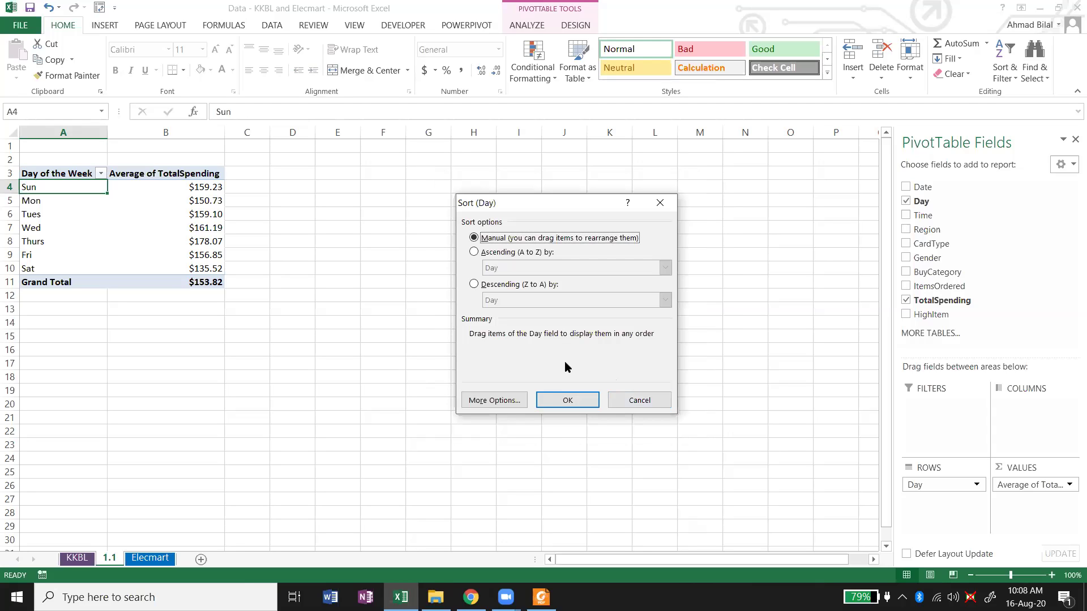
Check which fields the day labels can be sorted by in descending order and close the sort settings without applying them.
{"action": "left_click", "coordinate": [522, 289]}
{"action": "left_click", "coordinate": [552, 300]}
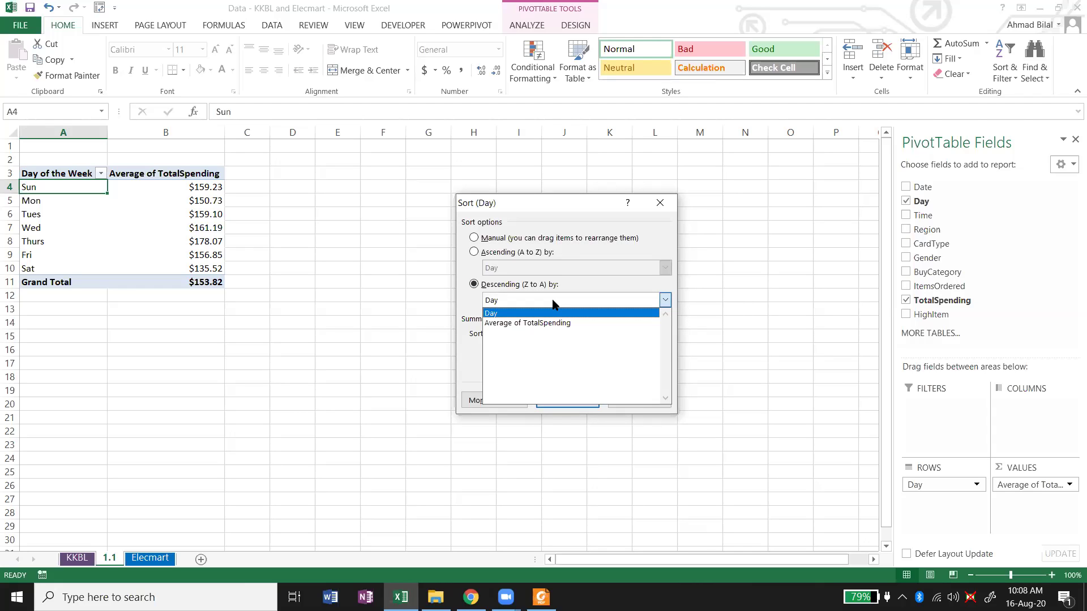
{"action": "left_click", "coordinate": [553, 305]}
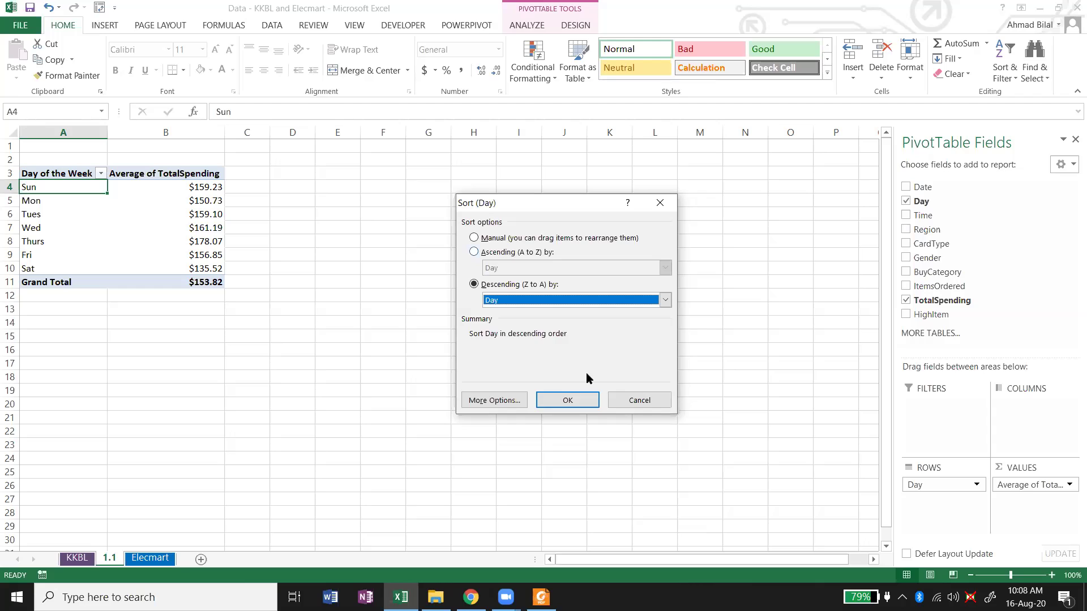
{"action": "left_click", "coordinate": [639, 400]}
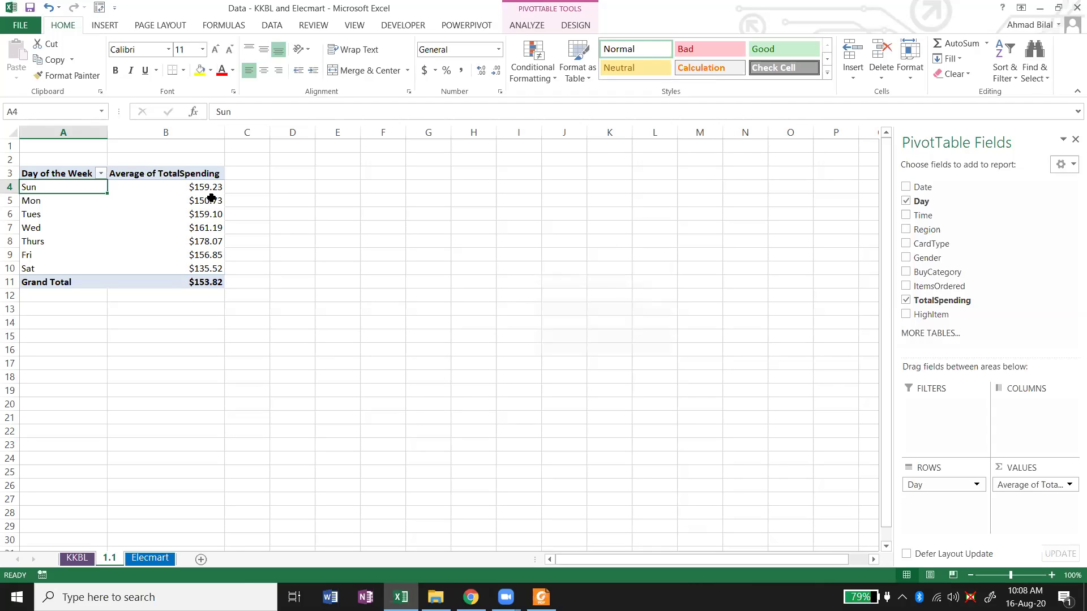
Copy the entire Day column, including its header, from the Elecmart sheet.
{"action": "left_click", "coordinate": [118, 195]}
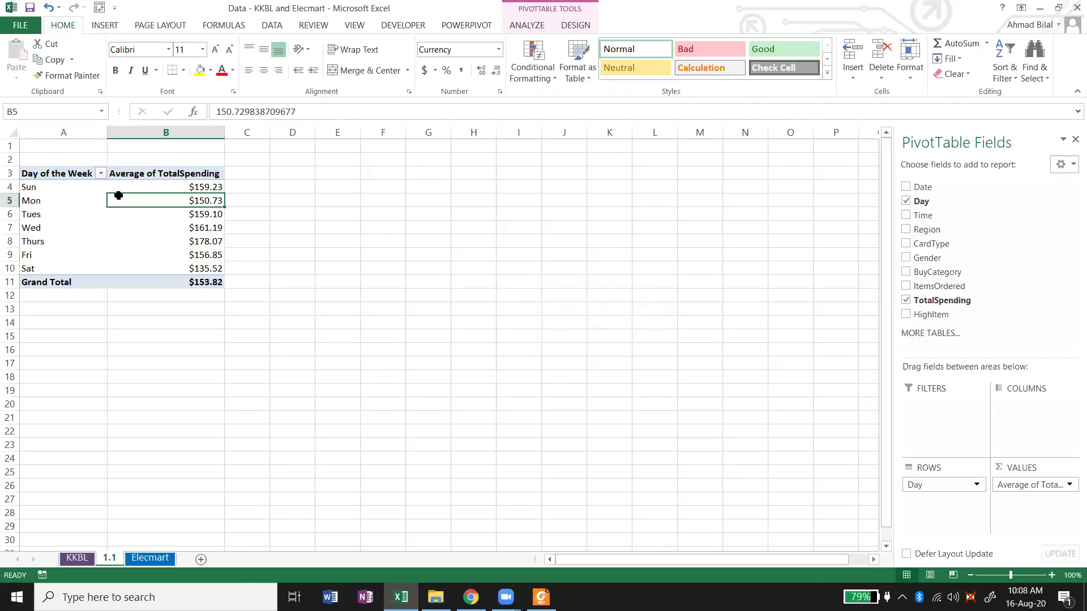
{"action": "left_click", "coordinate": [91, 545]}
{"action": "left_click", "coordinate": [79, 558]}
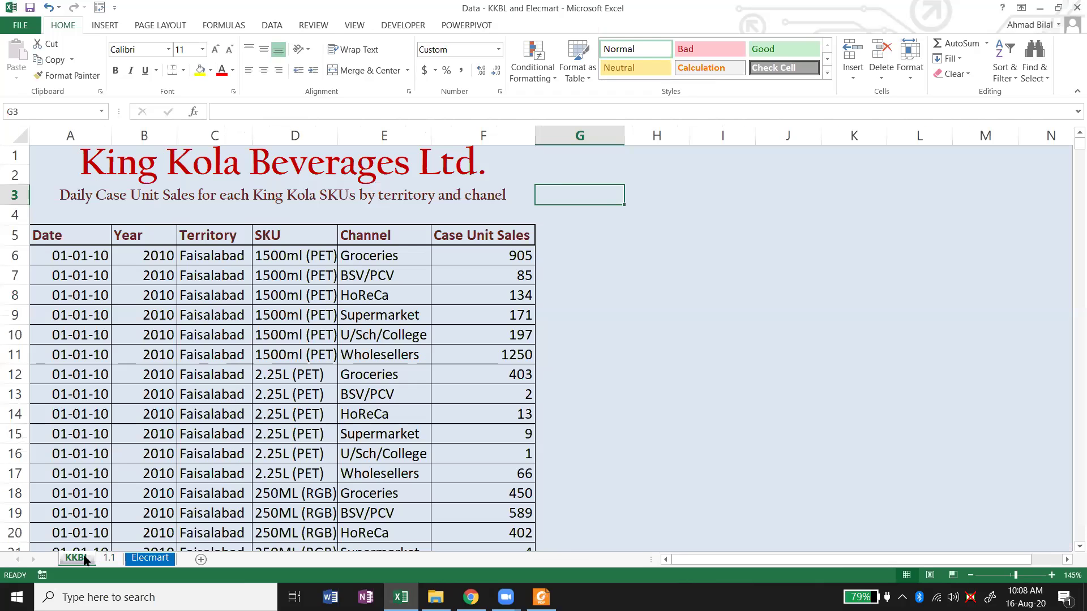
{"action": "left_click", "coordinate": [150, 558]}
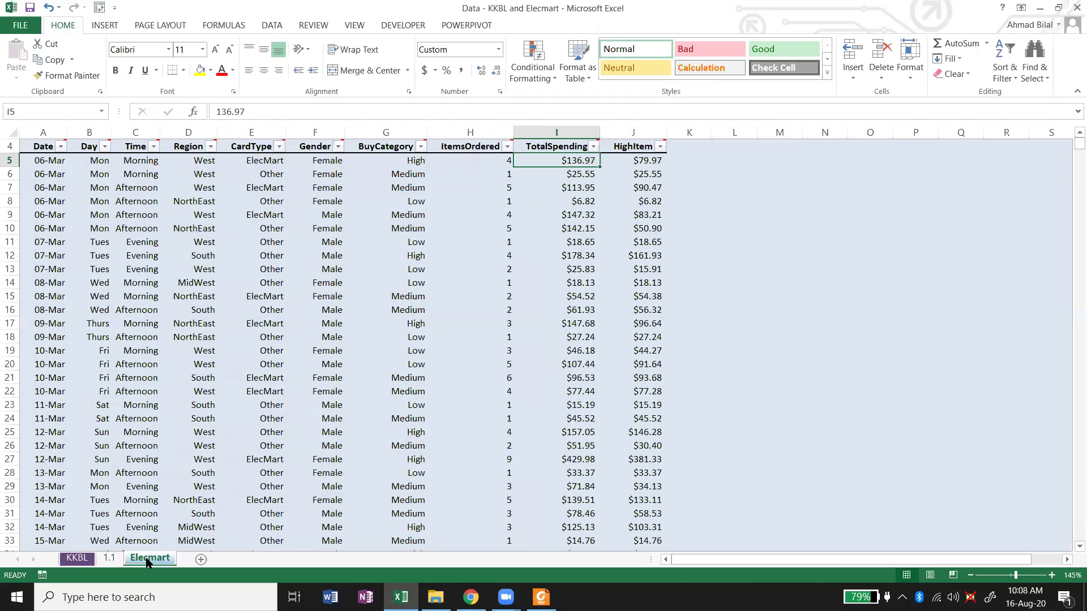
{"action": "left_click", "coordinate": [455, 200]}
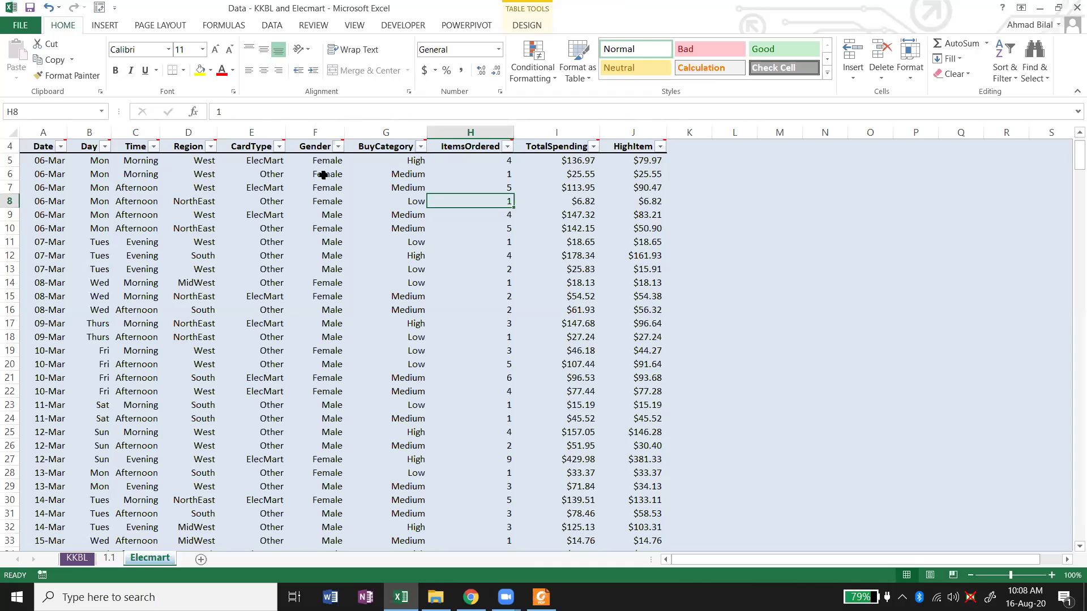
{"action": "left_click", "coordinate": [807, 157]}
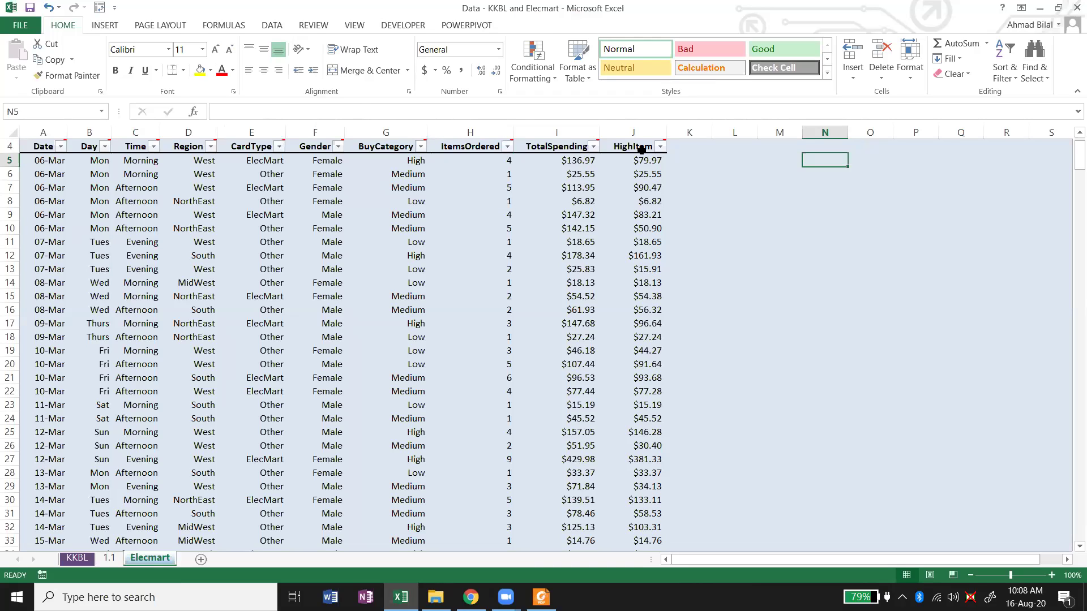
{"action": "mouse_move", "coordinate": [640, 148]}
{"action": "key", "text": "Left"}
{"action": "key", "text": "Left"}
{"action": "key", "text": "Left"}
{"action": "key", "text": "Left"}
{"action": "key", "text": "Left"}
{"action": "key", "text": "Left"}
{"action": "key", "text": "Left"}
{"action": "key", "text": "Left"}
{"action": "key", "text": "Left"}
{"action": "key", "text": "Left"}
{"action": "key", "text": "Left"}
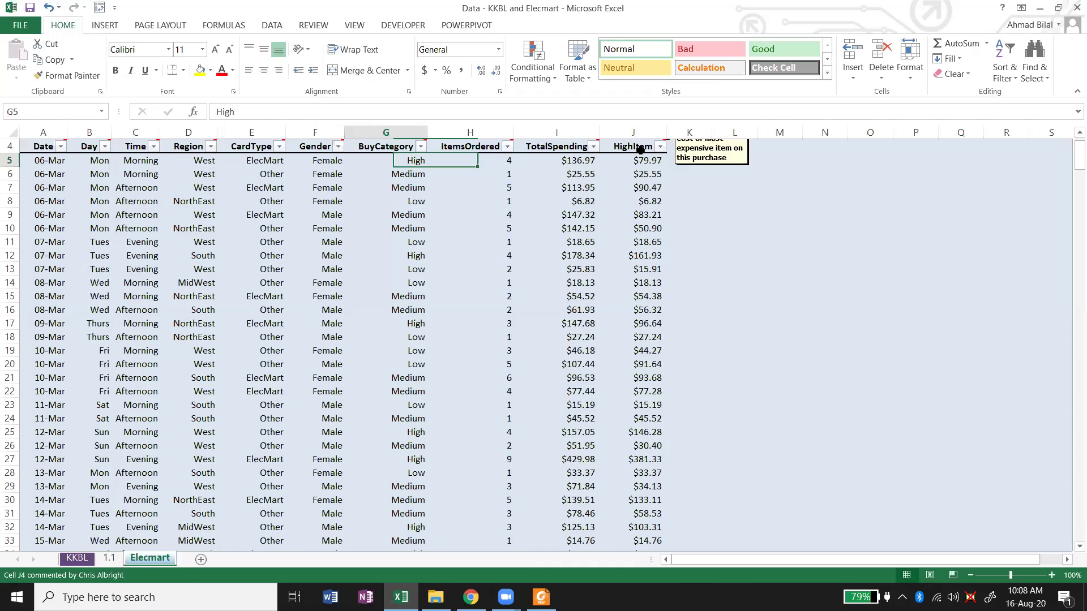
{"action": "key", "text": "Down"}
{"action": "key", "text": "Up"}
{"action": "key", "text": "Up"}
{"action": "key", "text": "Left"}
{"action": "key", "text": "ctrl+shift+Down"}
{"action": "key", "text": "ctrl+c"}
Paste the copied Day column into a new worksheet, starting in cell A1.
{"action": "left_click", "coordinate": [201, 559]}
{"action": "key", "text": "ctrl+v"}
{"action": "left_click", "coordinate": [136, 187]}
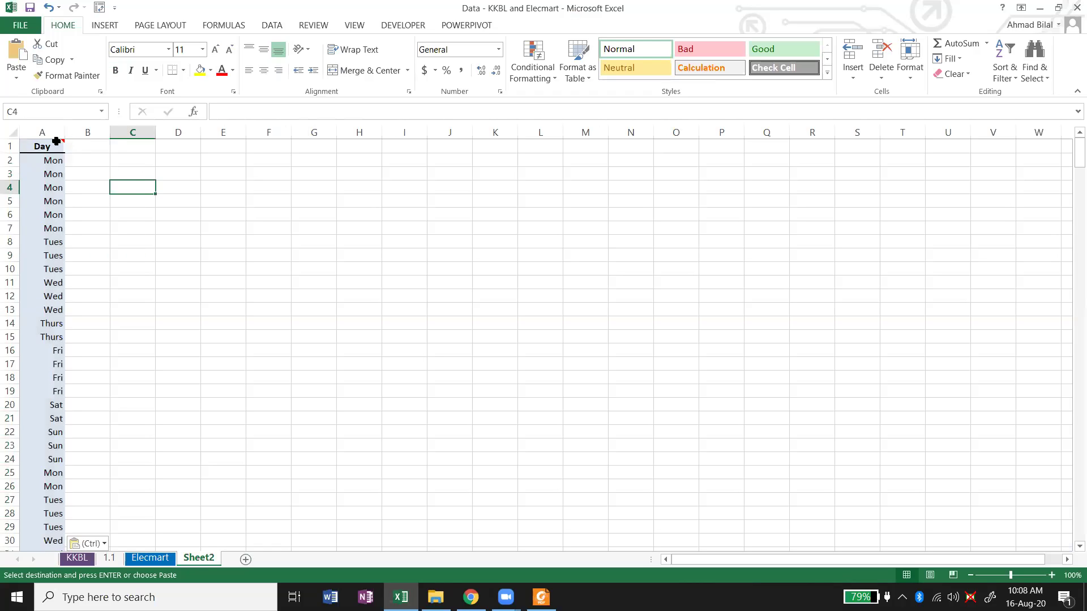
{"action": "left_click", "coordinate": [54, 143]}
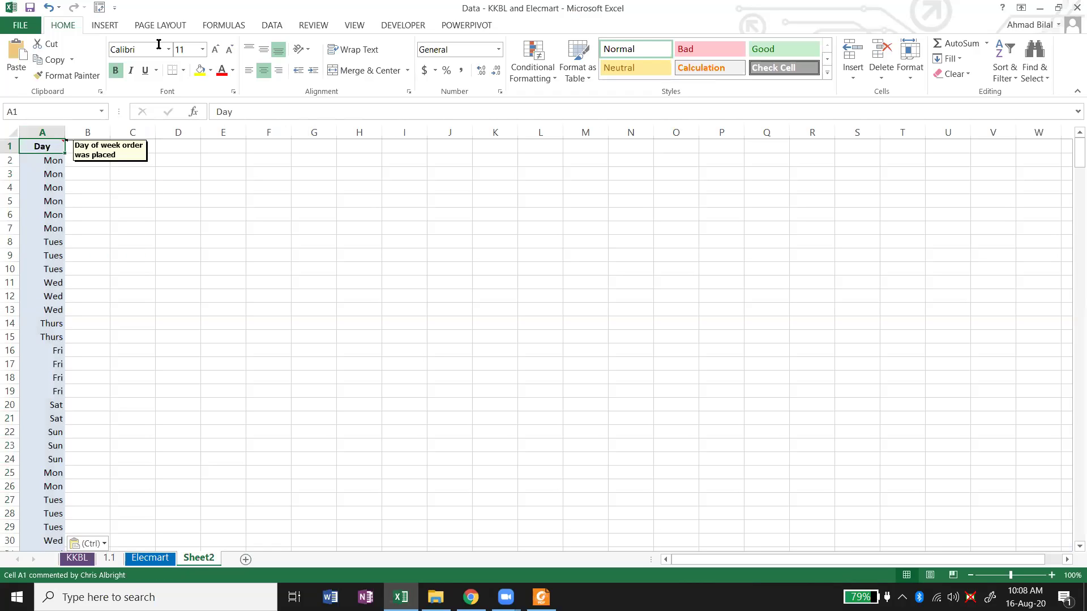
Add a filter to the Day header on Sheet2 and check which sort options it offers.
{"action": "left_click", "coordinate": [266, 26]}
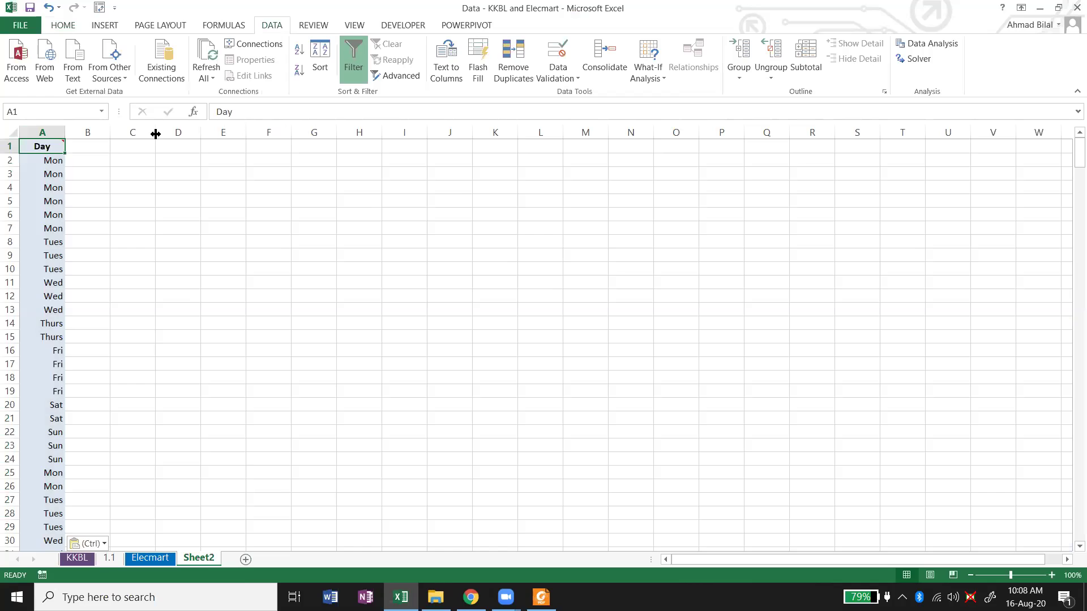
{"action": "left_click", "coordinate": [57, 146]}
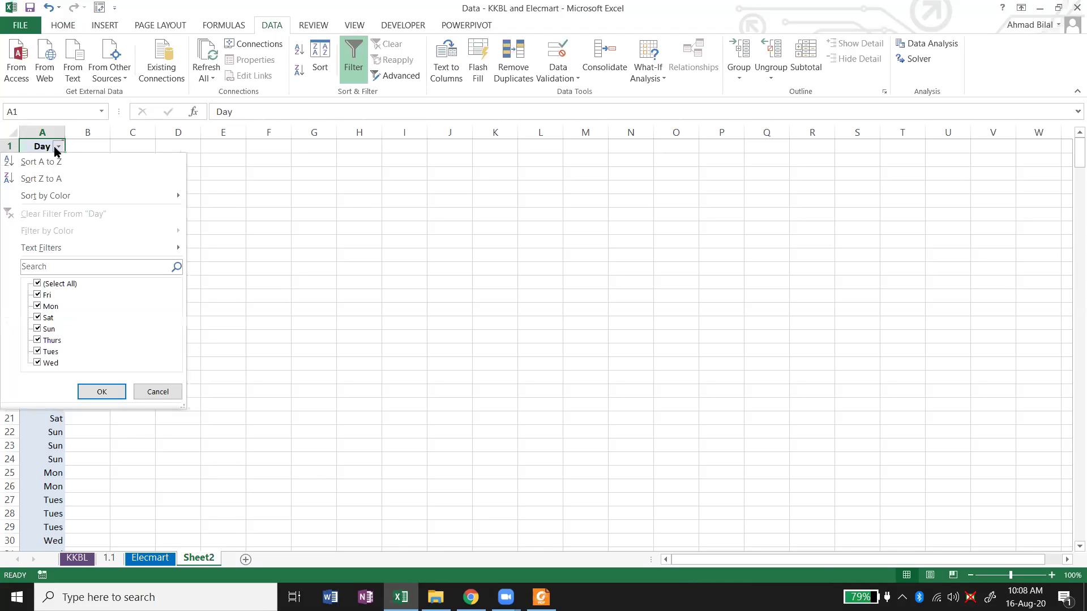
{"action": "left_click", "coordinate": [106, 142]}
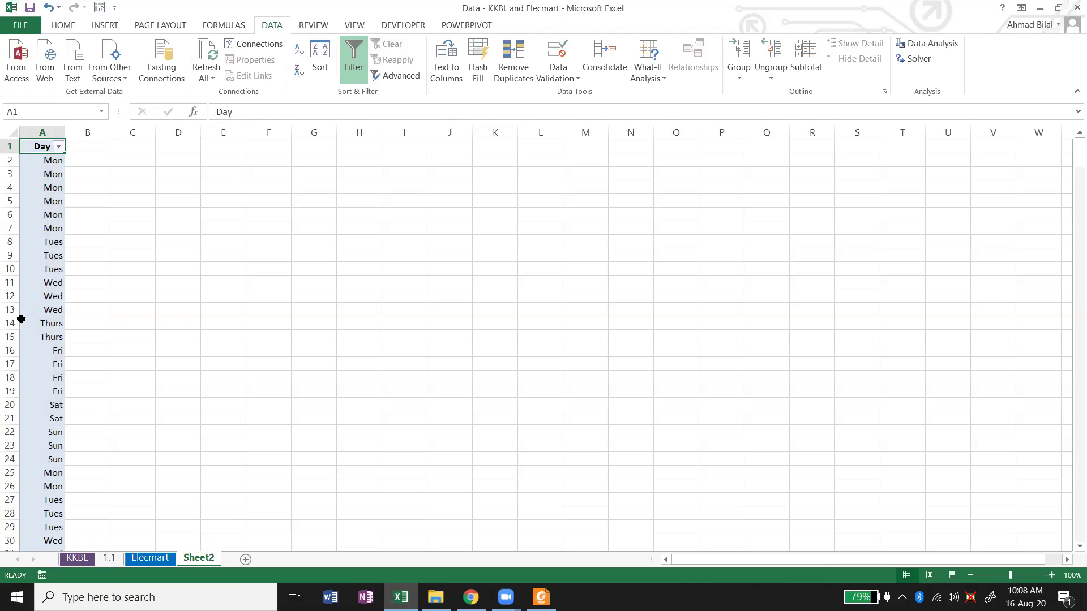
{"action": "left_click", "coordinate": [59, 146]}
{"action": "mouse_move", "coordinate": [101, 193]}
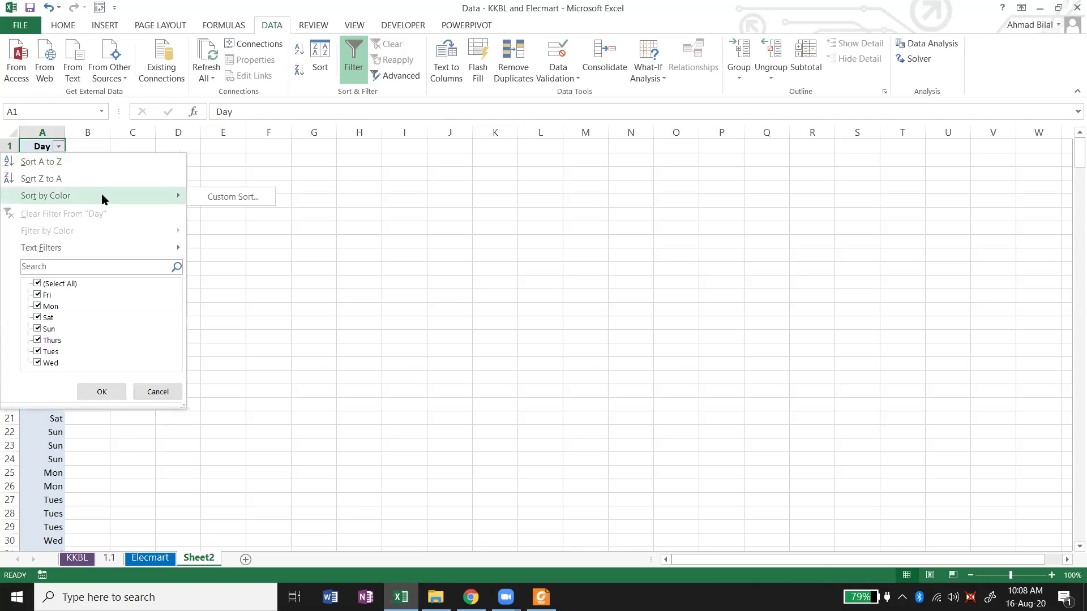
{"action": "left_click", "coordinate": [301, 167]}
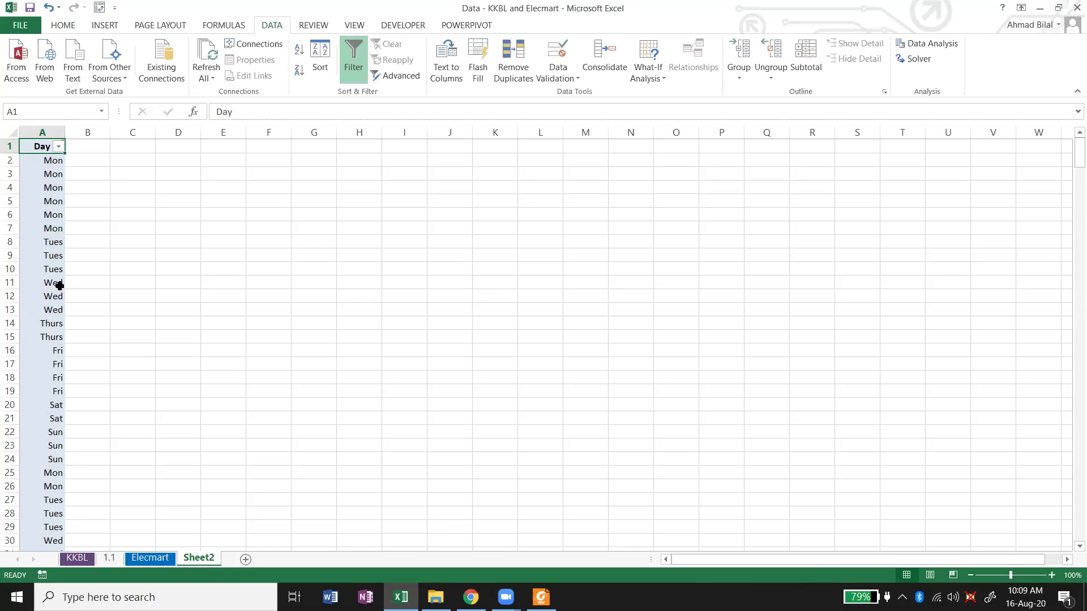
Create the custom list Sun, Mon, Tues, Wed, Thurs, Fri, Sat as a sort order for the Day column.
{"action": "left_click", "coordinate": [59, 148]}
{"action": "mouse_move", "coordinate": [104, 195]}
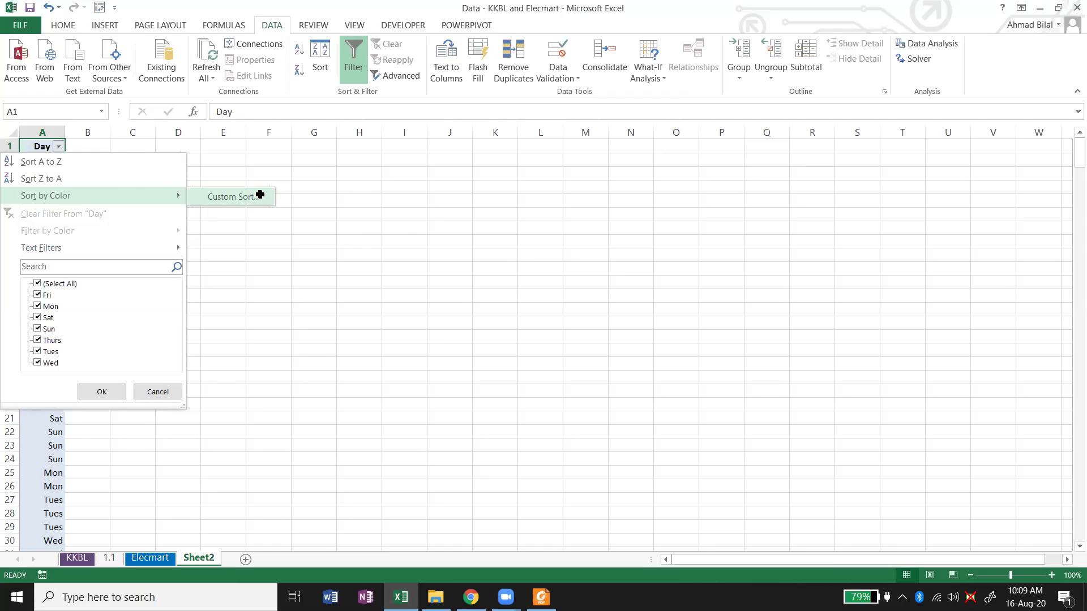
{"action": "left_click", "coordinate": [260, 196]}
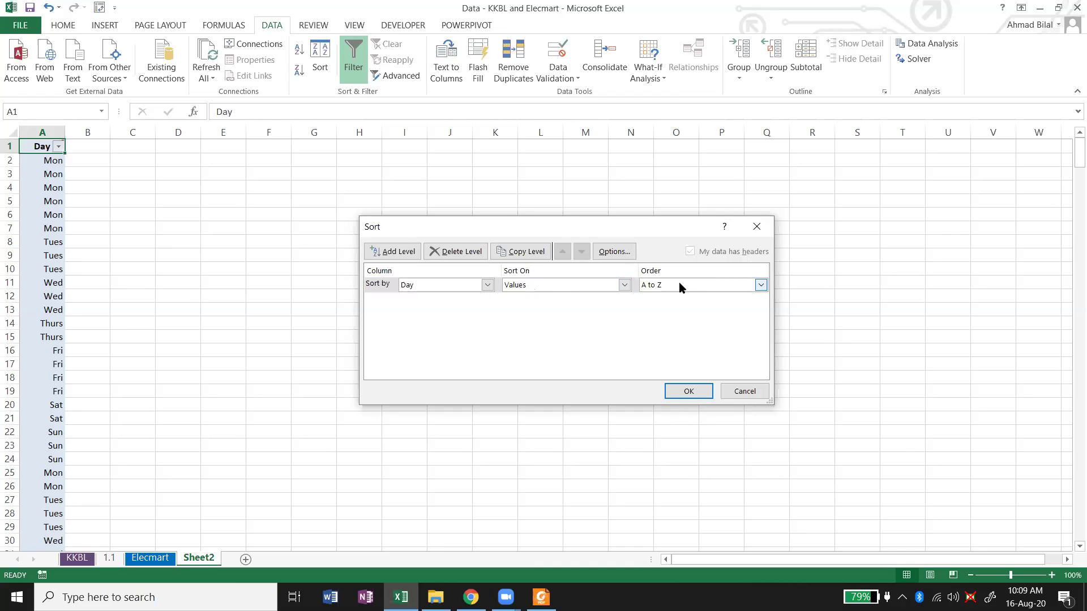
{"action": "left_click", "coordinate": [708, 285]}
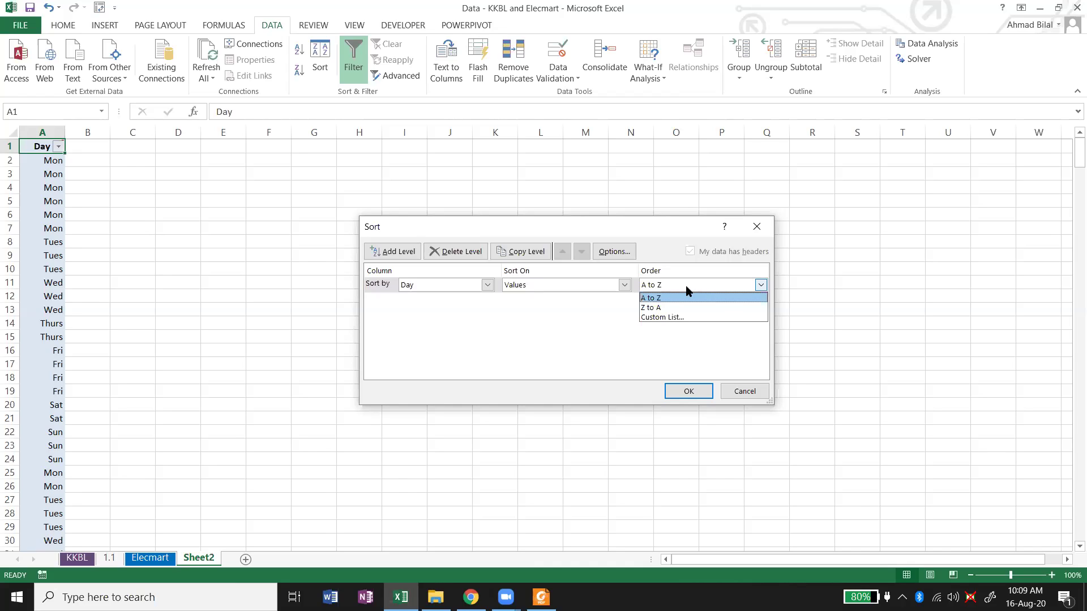
{"action": "left_click", "coordinate": [698, 318]}
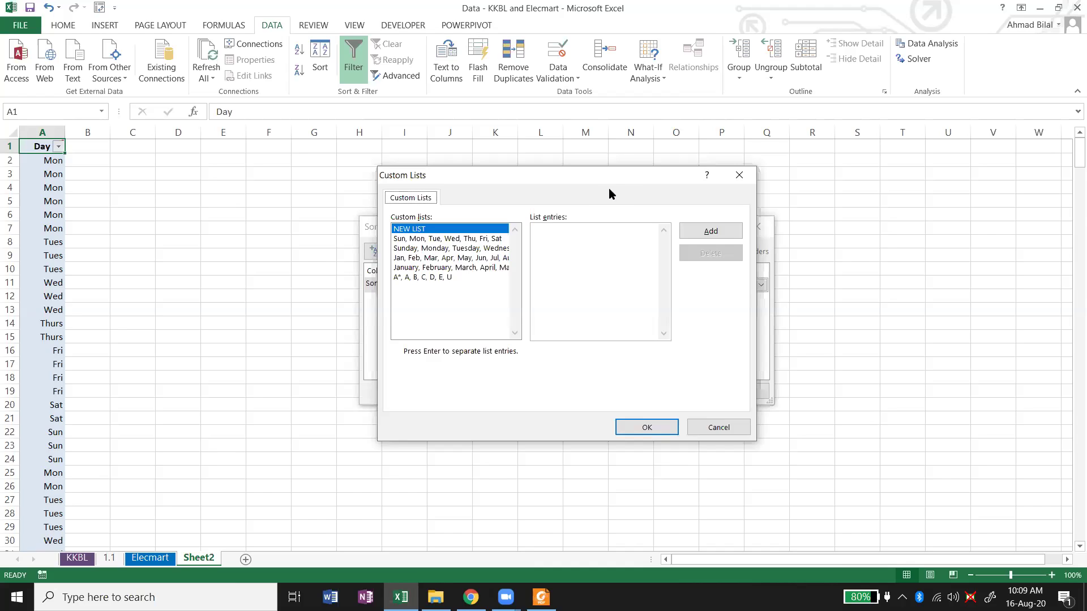
{"action": "left_click_drag", "start_coordinate": [603, 177], "coordinate": [538, 201]}
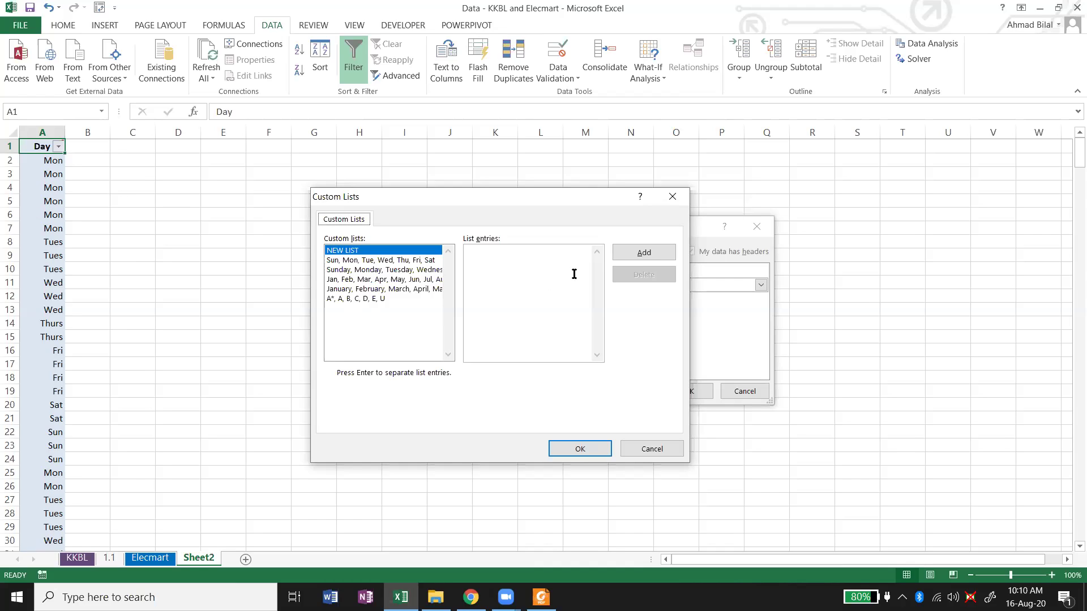
{"action": "left_click", "coordinate": [645, 256]}
{"action": "type", "text": "Sun,"}
{"action": "type", "text": "Mon, Tues, Wed, Thurs, Fri, Sat"}
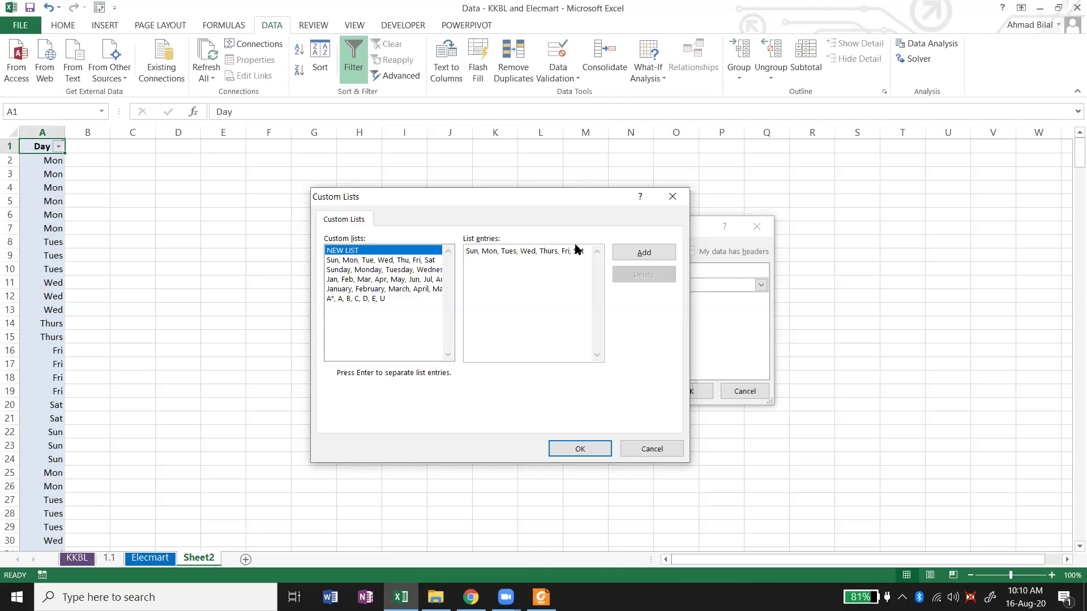
{"action": "left_click", "coordinate": [623, 251]}
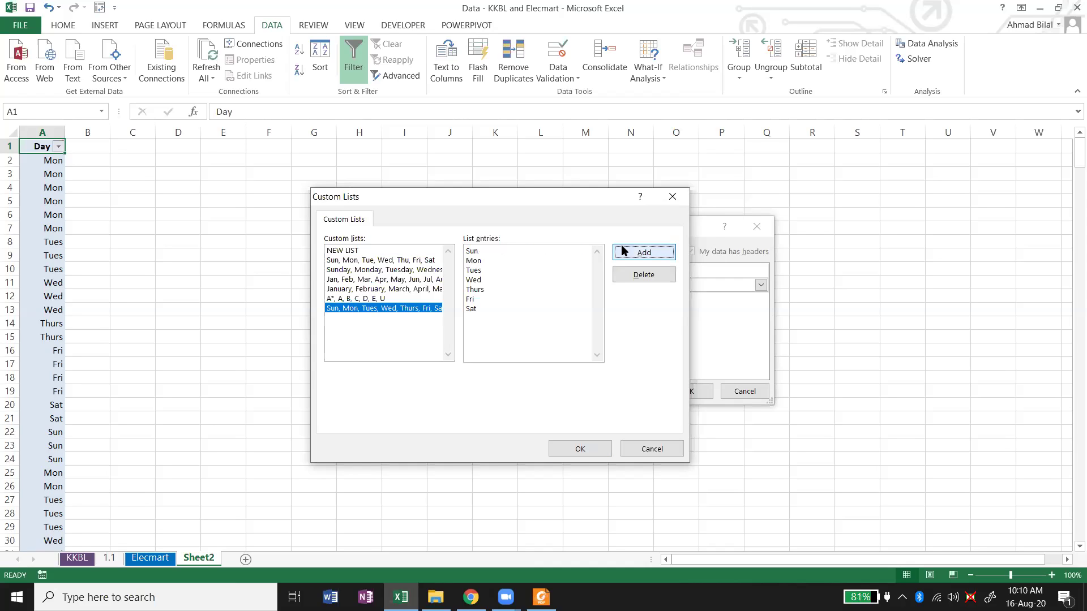
Sort Sheet2's Day column by values in the new Sun-to-Sat custom list order and check the sorted rows.
{"action": "left_click", "coordinate": [388, 314]}
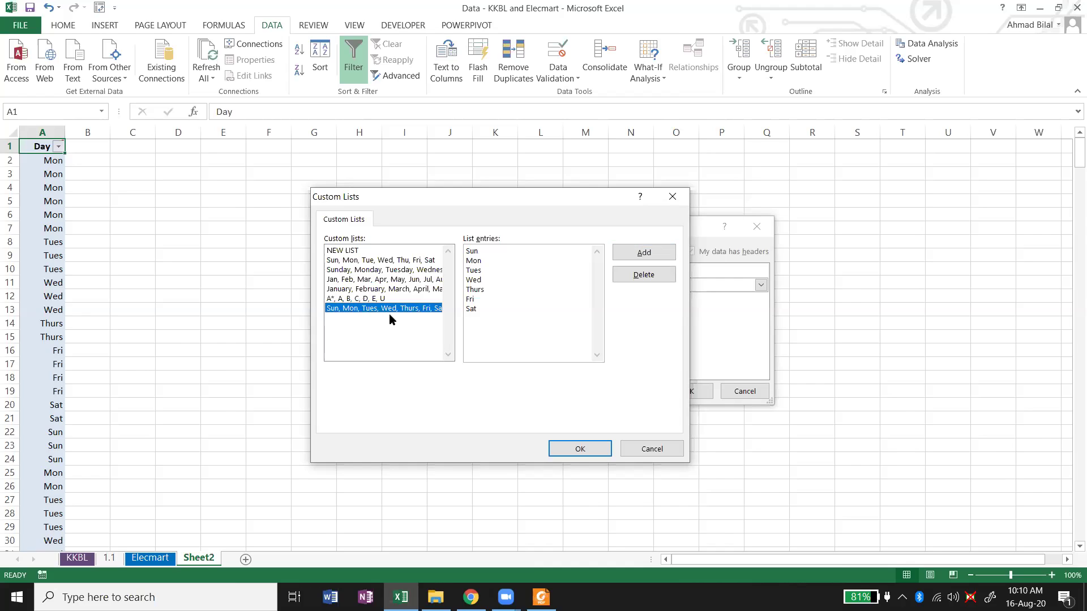
{"action": "left_click", "coordinate": [592, 446]}
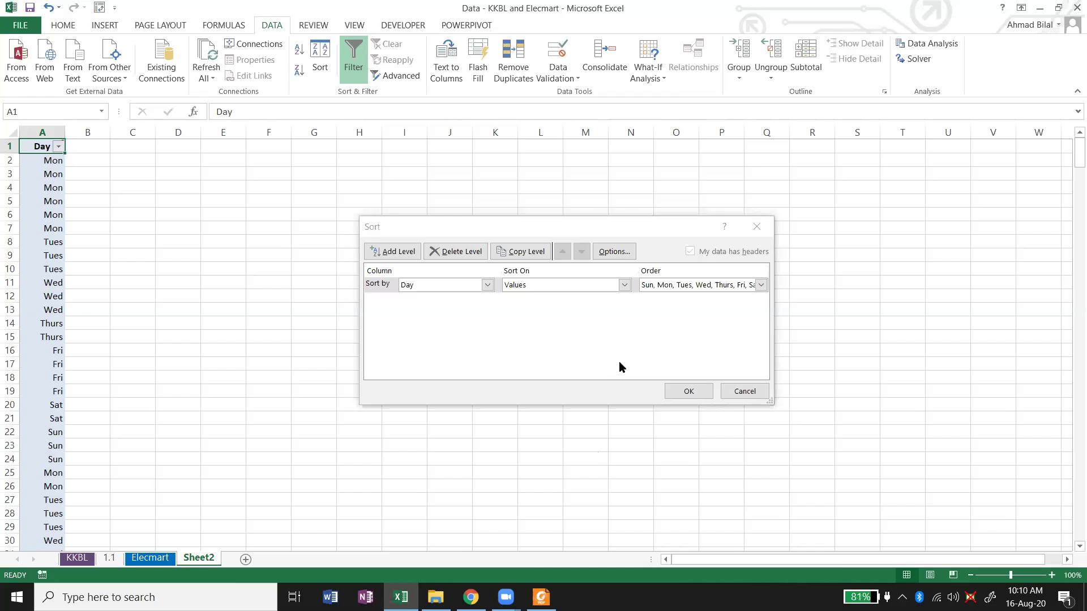
{"action": "left_click", "coordinate": [688, 391]}
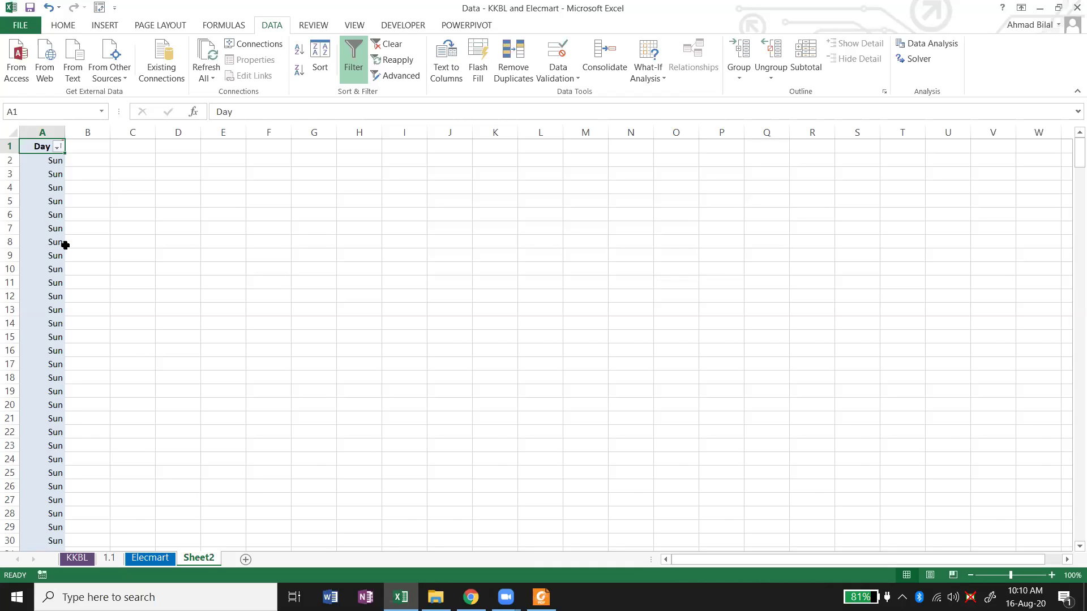
{"action": "left_click_drag", "start_coordinate": [1069, 160], "coordinate": [1070, 464]}
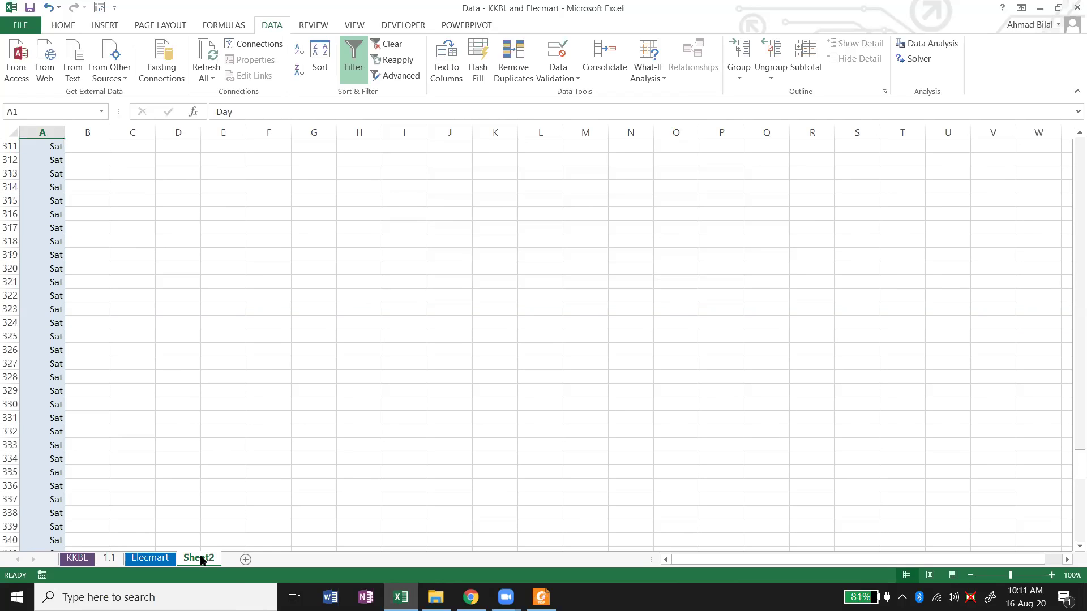
Delete the temporary worksheet Sheet2.
{"action": "right_click", "coordinate": [201, 559]}
{"action": "left_click", "coordinate": [255, 409]}
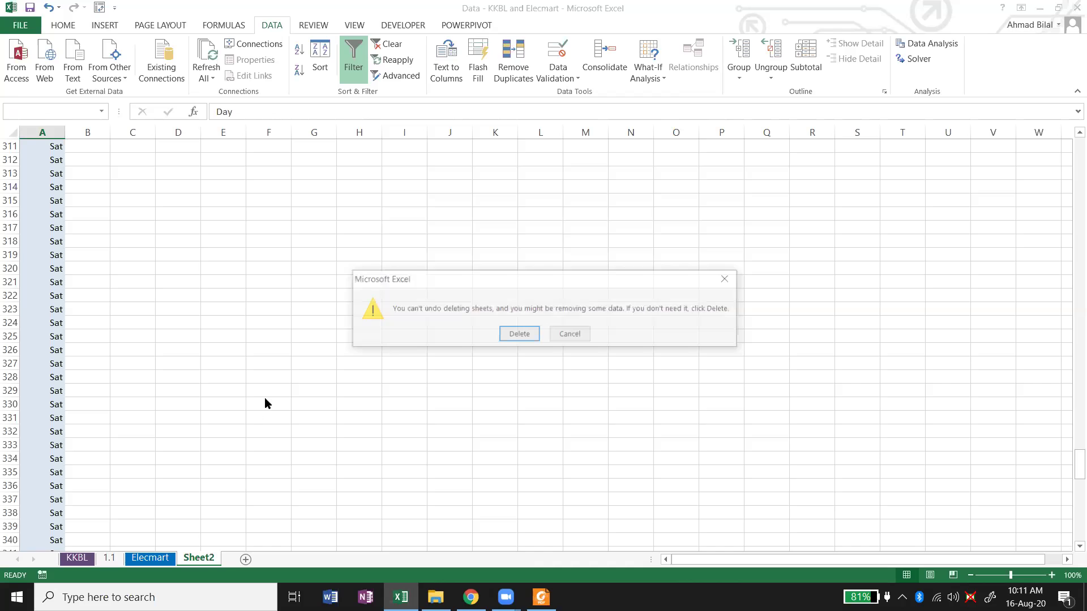
{"action": "left_click", "coordinate": [515, 334]}
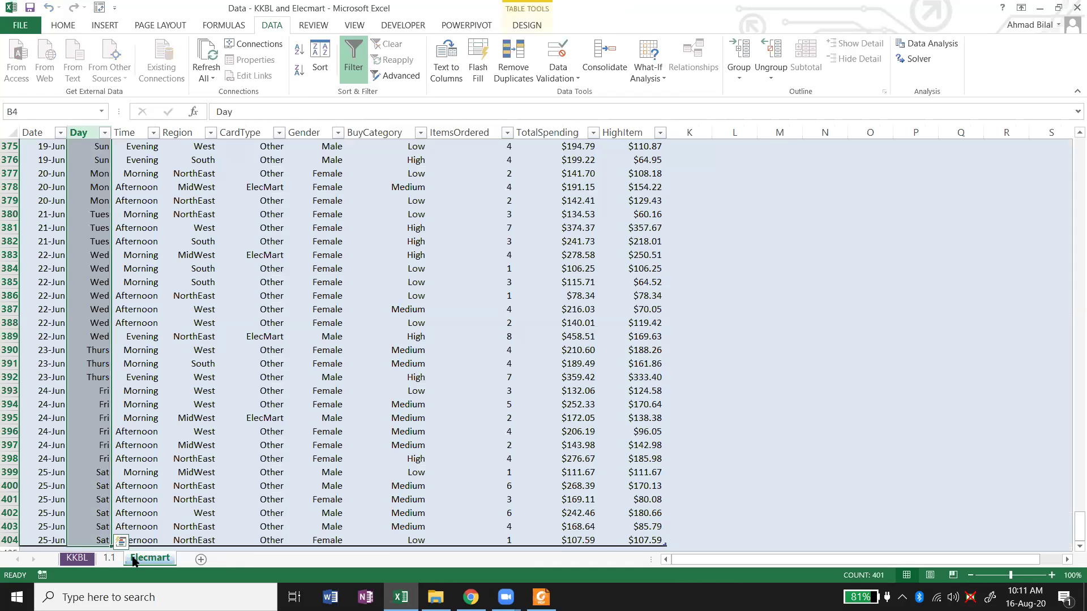
Sort the Day of the Week labels in the PivotTable on sheet 1.1 from A to Z.
{"action": "left_click", "coordinate": [110, 558]}
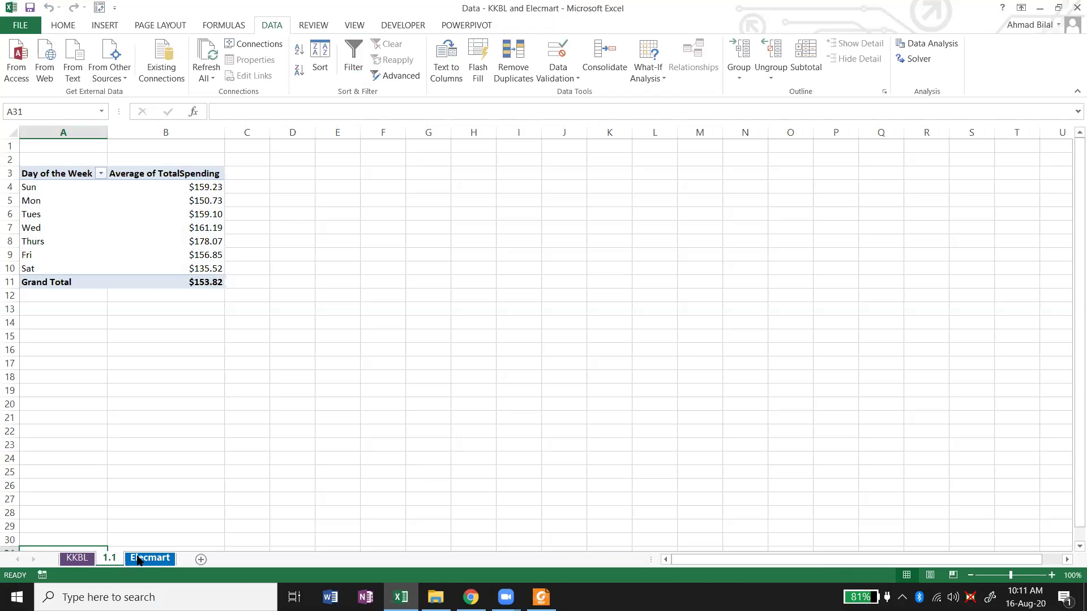
{"action": "left_click", "coordinate": [94, 260]}
{"action": "left_click", "coordinate": [97, 214]}
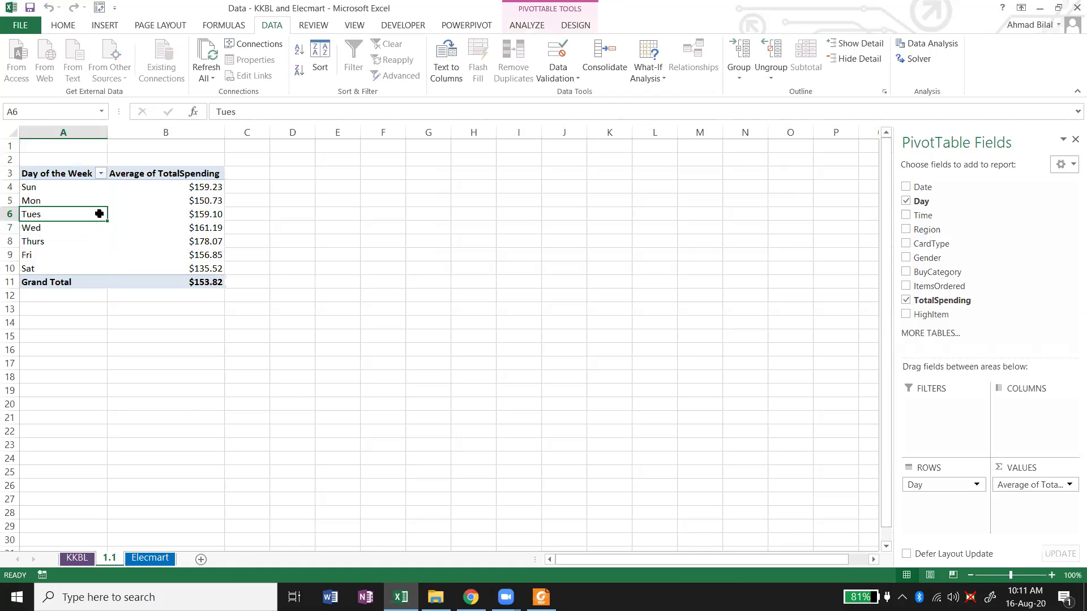
{"action": "left_click", "coordinate": [100, 174]}
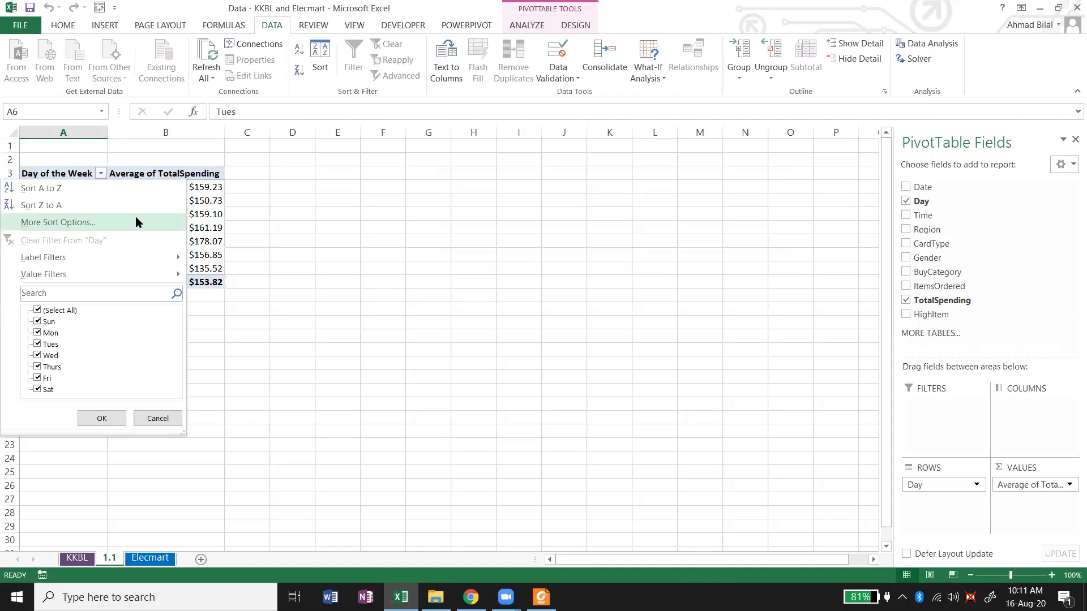
{"action": "left_click", "coordinate": [255, 217]}
{"action": "left_click", "coordinate": [101, 174]}
{"action": "left_click", "coordinate": [97, 189]}
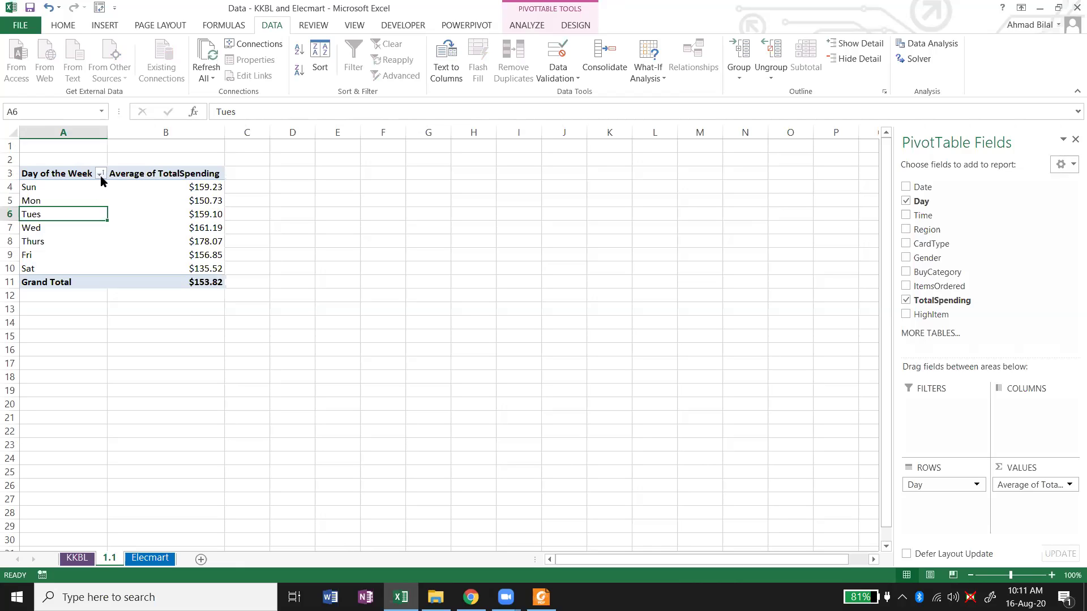
Sort the PivotTable's day labels from Z to A and return them to A to Z order.
{"action": "left_click", "coordinate": [101, 176]}
{"action": "left_click", "coordinate": [87, 206]}
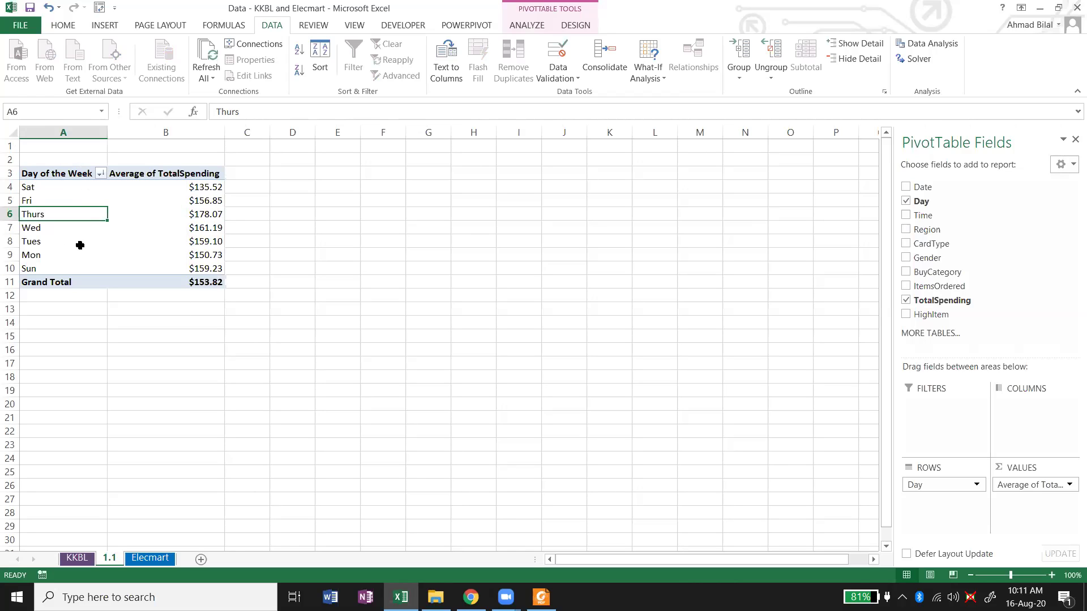
{"action": "left_click", "coordinate": [103, 174]}
{"action": "left_click", "coordinate": [101, 185]}
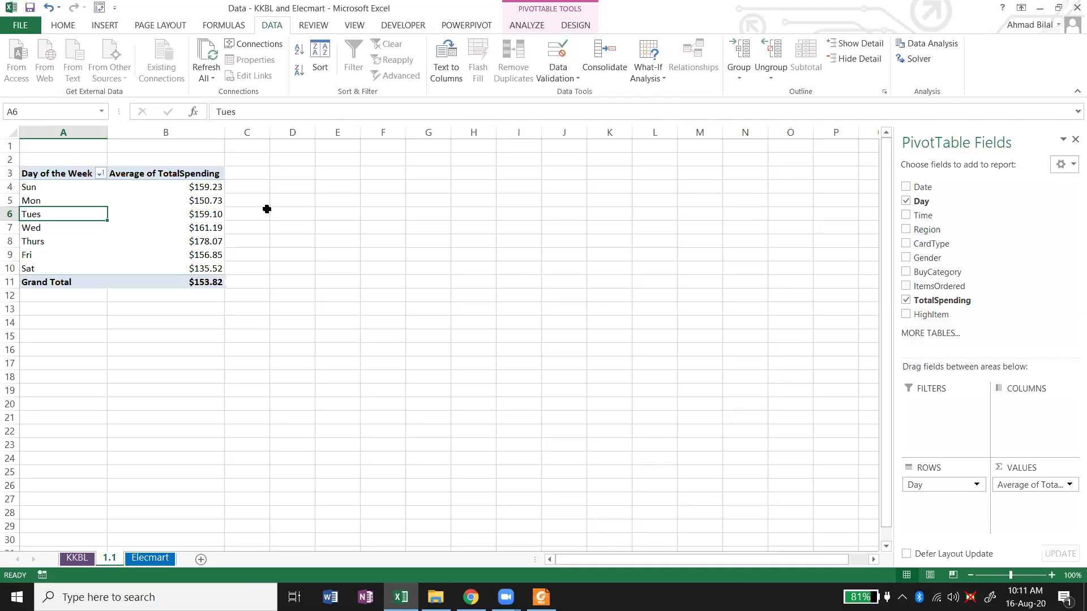
{"action": "left_click", "coordinate": [90, 186]}
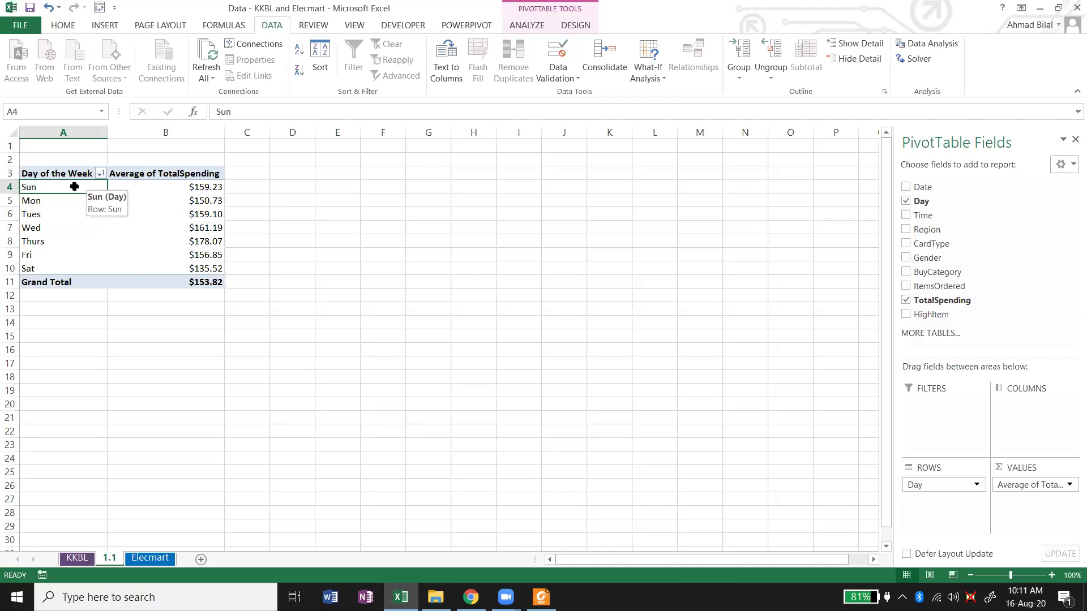
{"action": "left_click_drag", "start_coordinate": [77, 189], "coordinate": [81, 262]}
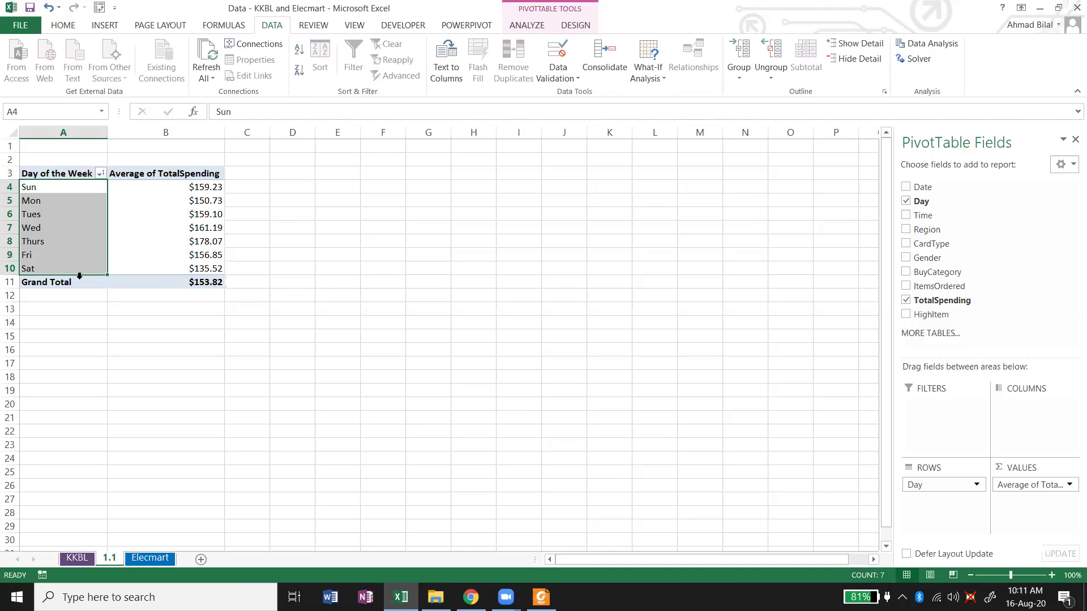
{"action": "left_click", "coordinate": [85, 190]}
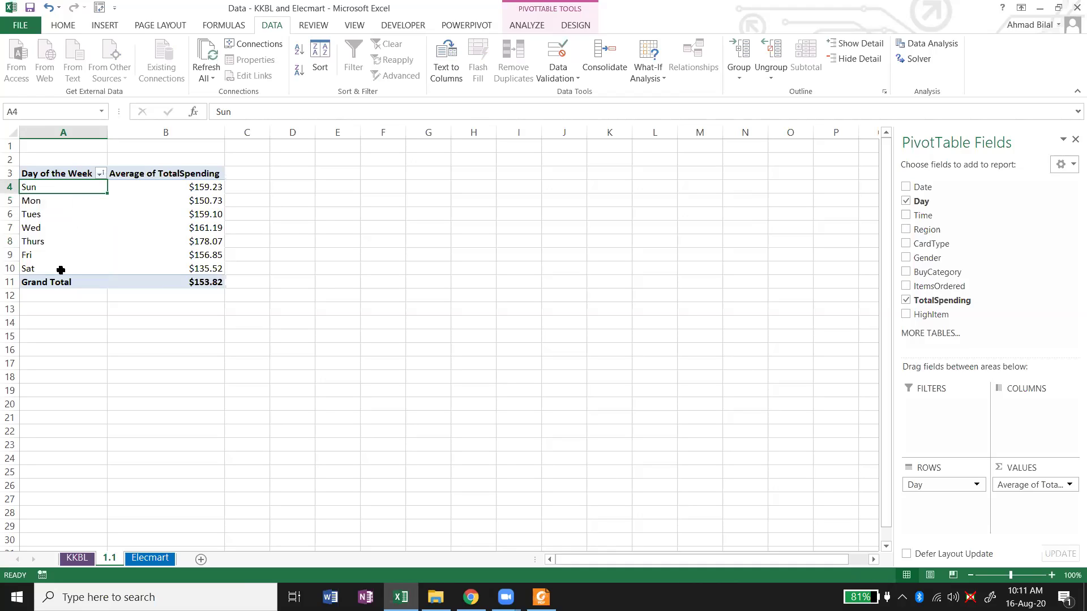
{"action": "left_click", "coordinate": [100, 174]}
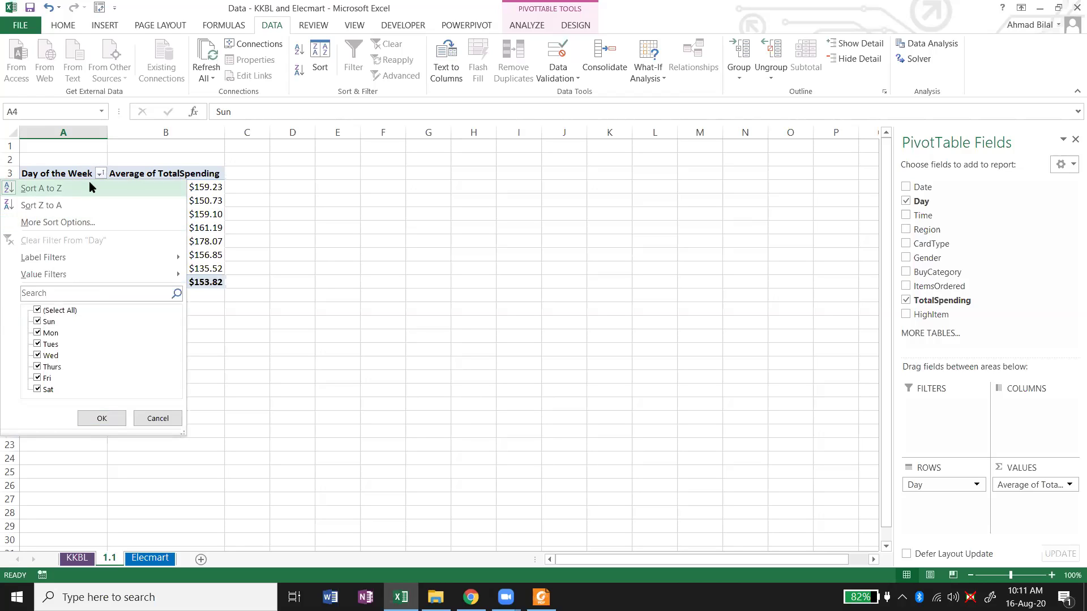
{"action": "left_click", "coordinate": [223, 205]}
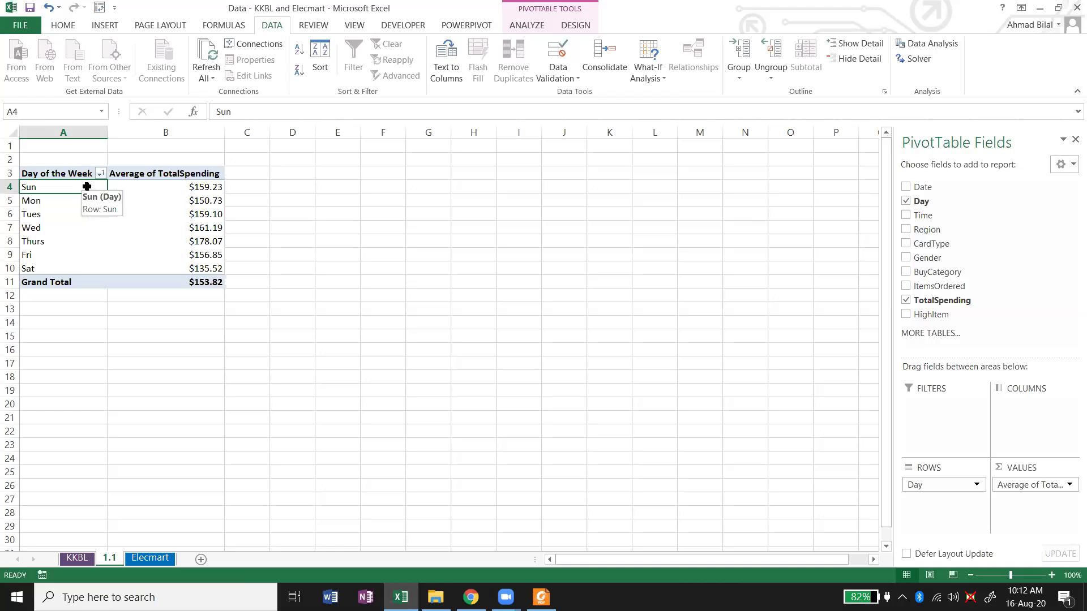
{"action": "left_click", "coordinate": [154, 239]}
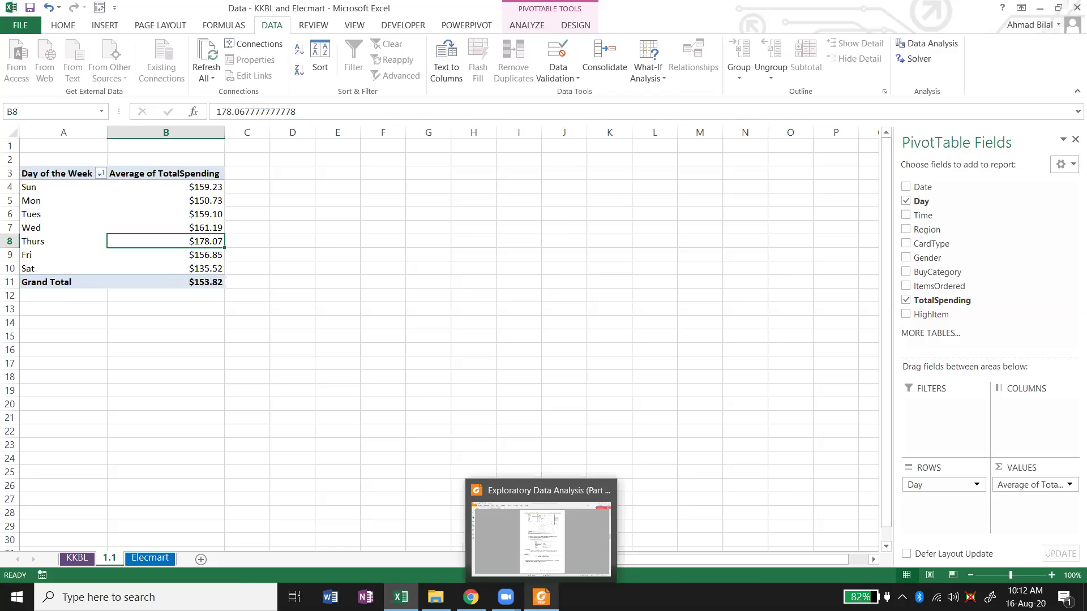
Switch to the Exploratory Data Analysis PDF in Foxit Reader and read Exercise 1.1 and the start of the Break-Up Analysis section.
{"action": "left_click", "coordinate": [540, 597]}
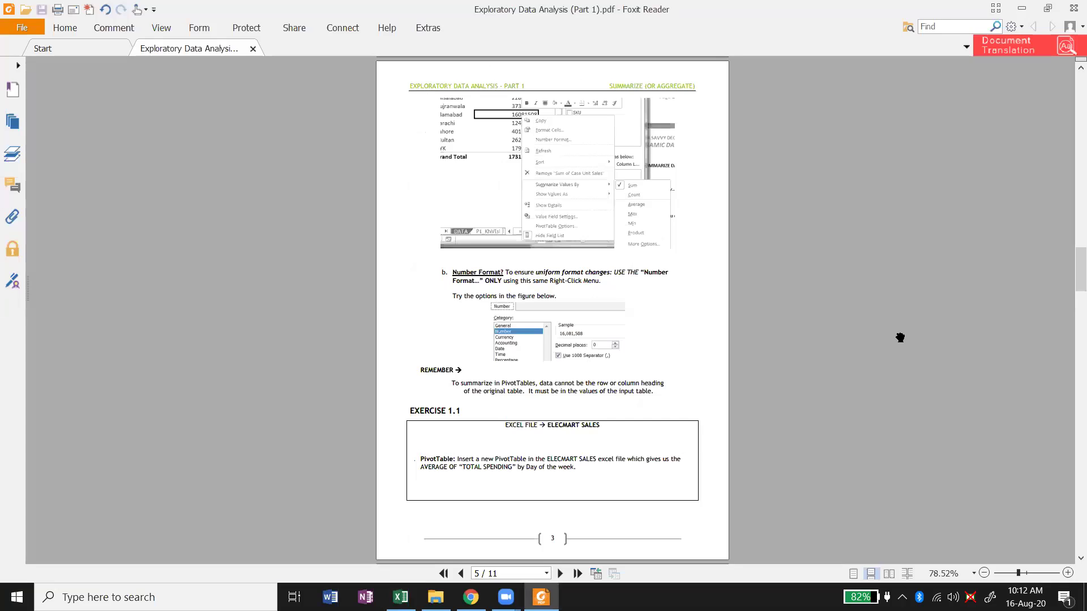
{"action": "scroll", "coordinate": [900, 338], "scroll_direction": "down", "scroll_amount": 1}
{"action": "scroll", "coordinate": [900, 338], "scroll_direction": "down", "scroll_amount": 1}
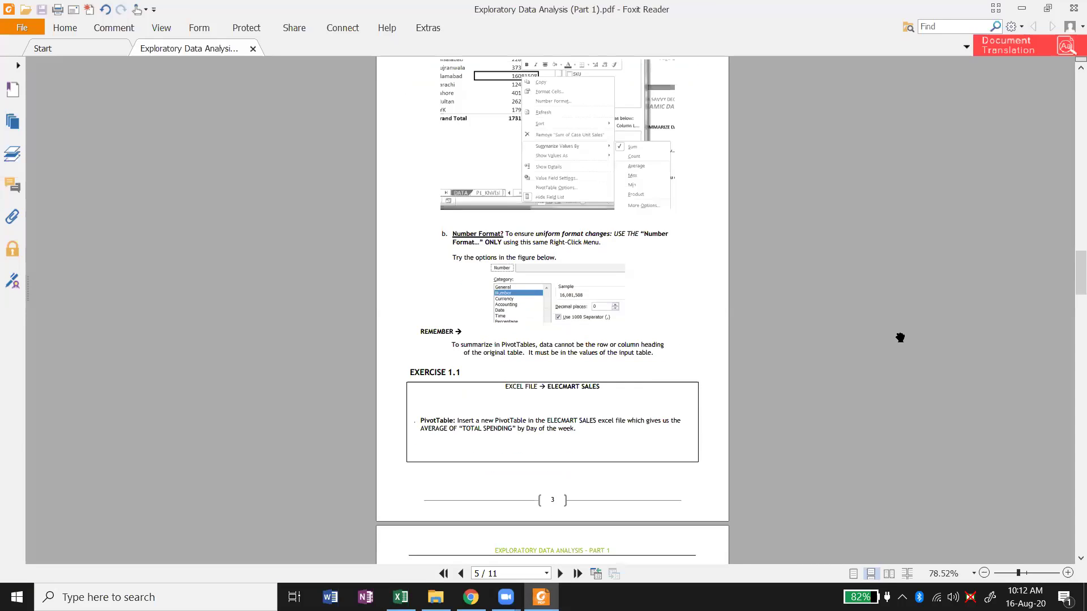
{"action": "scroll", "coordinate": [900, 338], "scroll_direction": "down", "scroll_amount": 5}
{"action": "key", "text": "ctrl+1"}
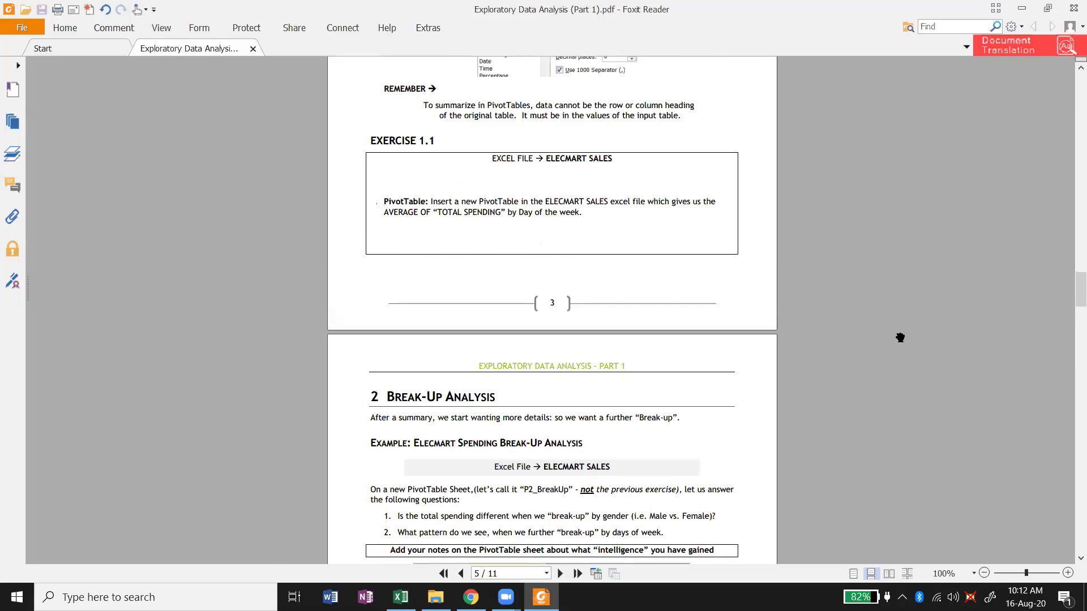
{"action": "key", "text": "ctrl+equal"}
{"action": "scroll", "coordinate": [900, 338], "scroll_direction": "down", "scroll_amount": 5}
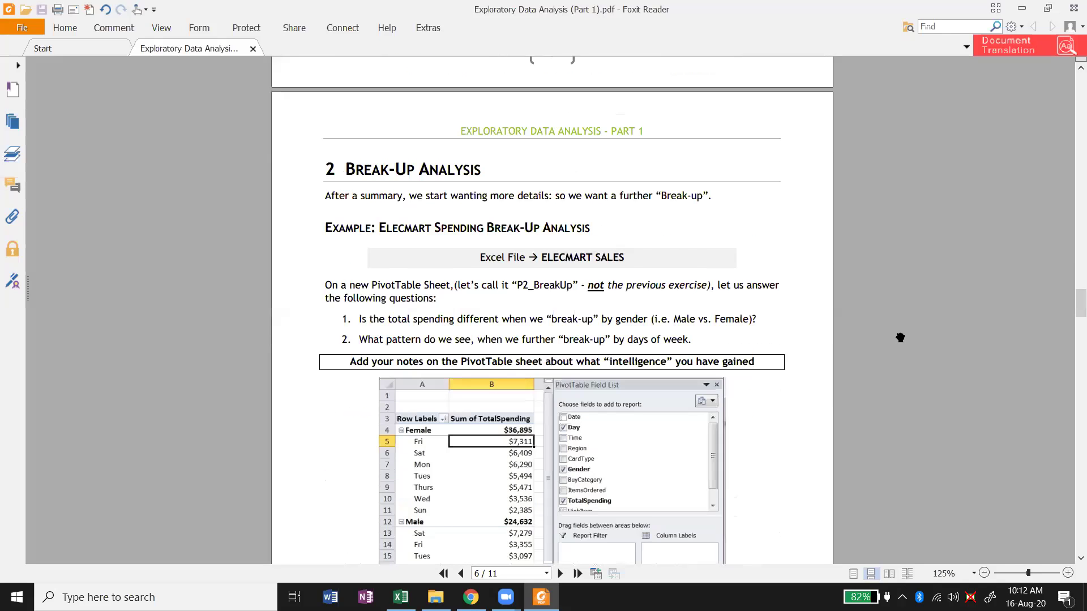
{"action": "key", "text": "ctrl+minus"}
{"action": "scroll", "coordinate": [900, 338], "scroll_direction": "up", "scroll_amount": 5}
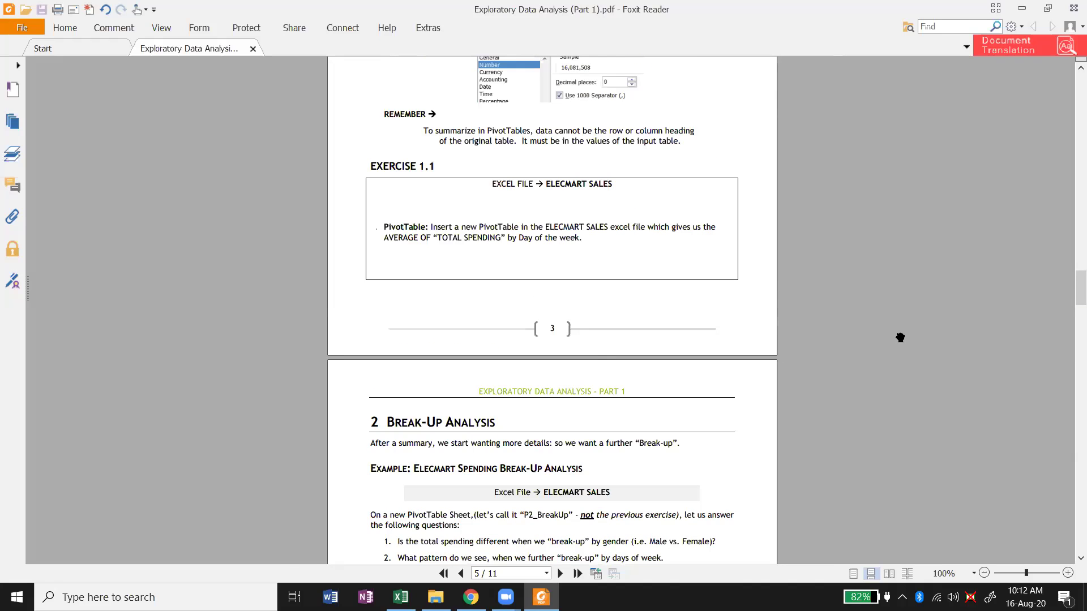
Back in Excel, compare PivotTable layouts by moving the Day field from Rows to Columns and returning it to Rows, twice.
{"action": "key", "text": "alt+Tab"}
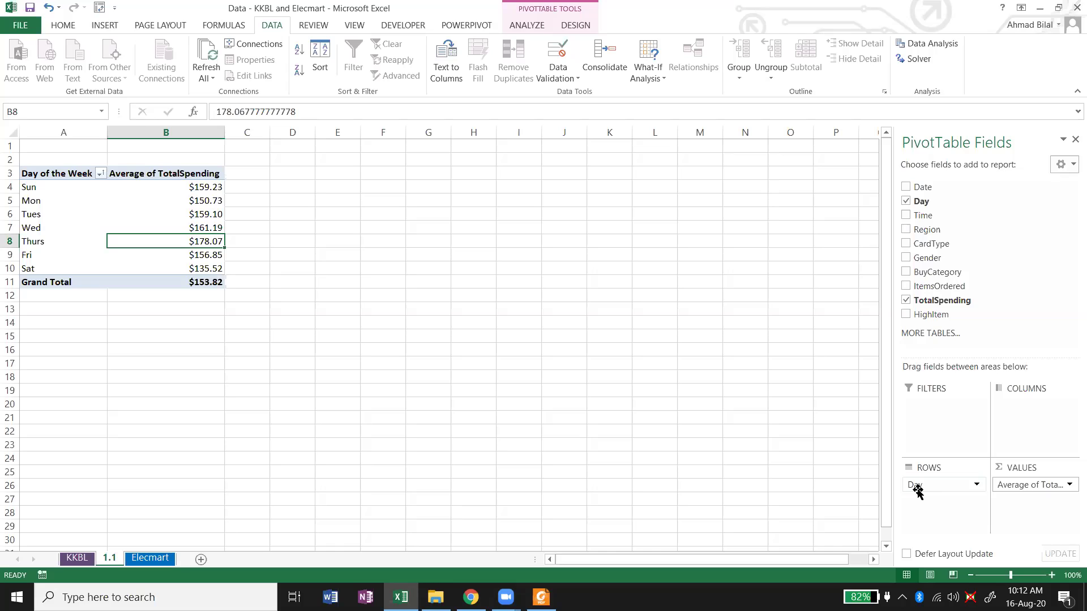
{"action": "left_click_drag", "start_coordinate": [931, 491], "coordinate": [1015, 446]}
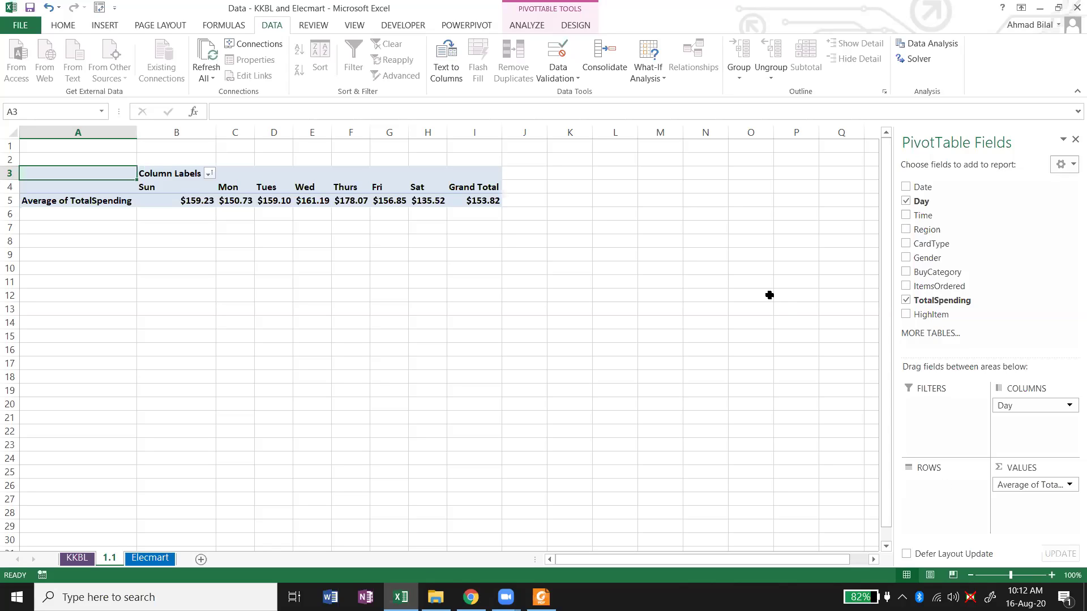
{"action": "left_click_drag", "start_coordinate": [1031, 413], "coordinate": [944, 500]}
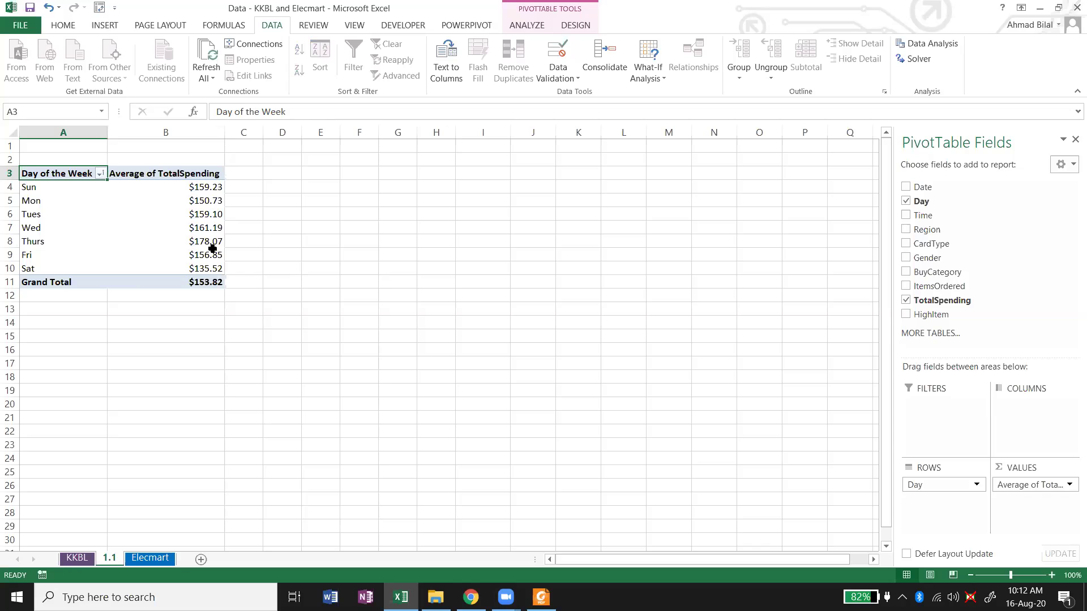
{"action": "left_click_drag", "start_coordinate": [77, 176], "coordinate": [196, 281]}
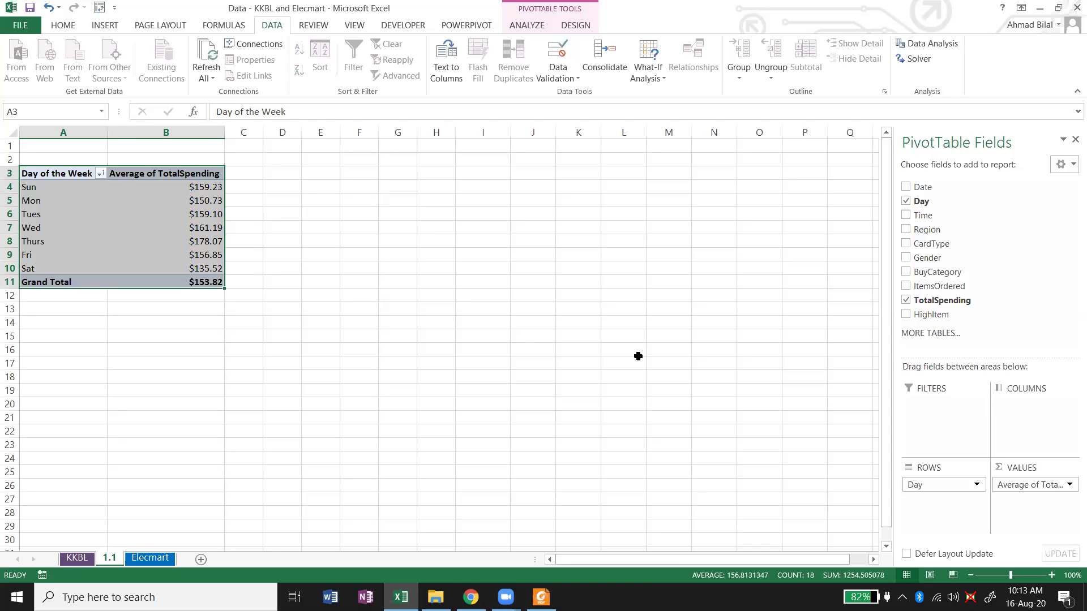
{"action": "left_click_drag", "start_coordinate": [928, 485], "coordinate": [1022, 430]}
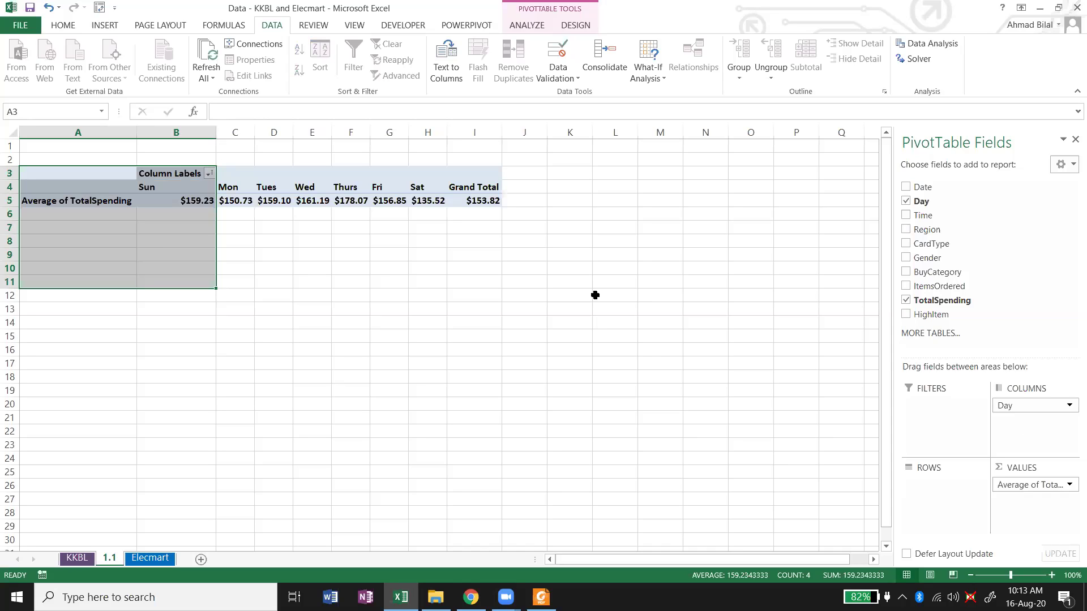
{"action": "left_click", "coordinate": [319, 255]}
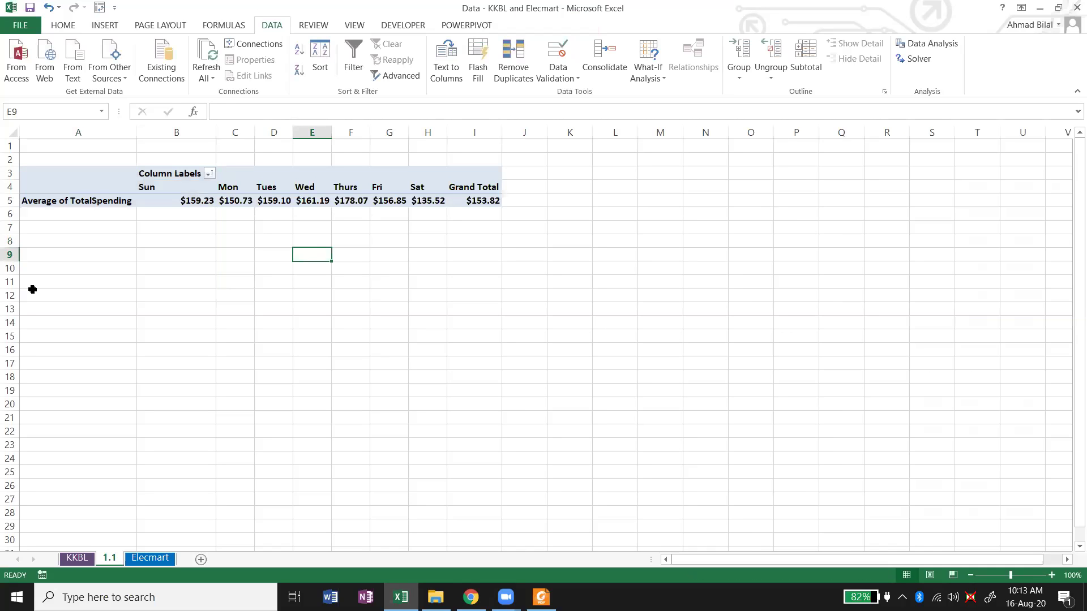
{"action": "left_click", "coordinate": [85, 174]}
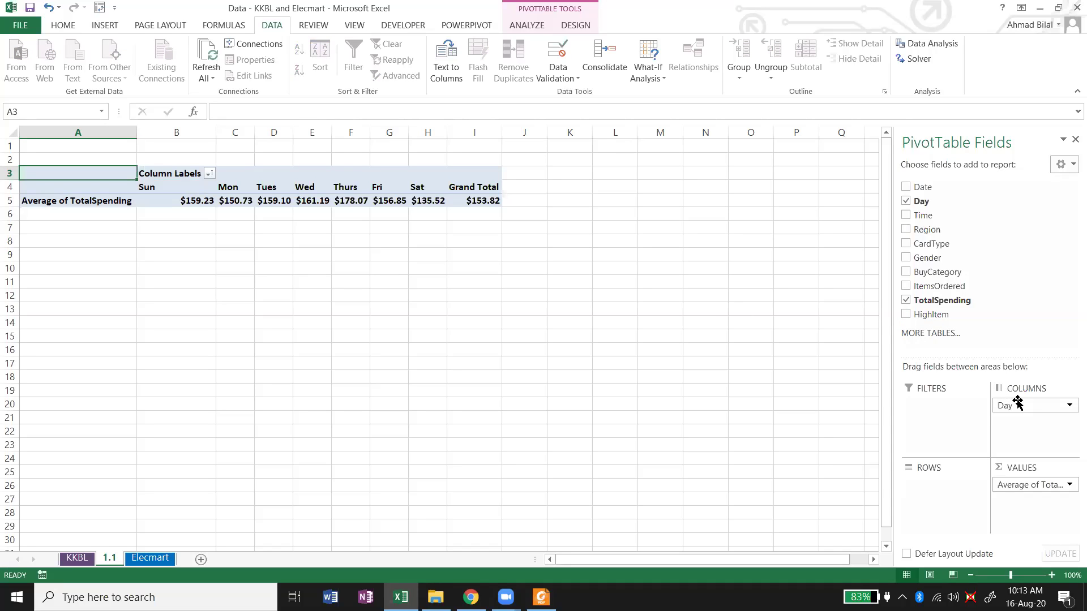
{"action": "left_click_drag", "start_coordinate": [1029, 406], "coordinate": [938, 502]}
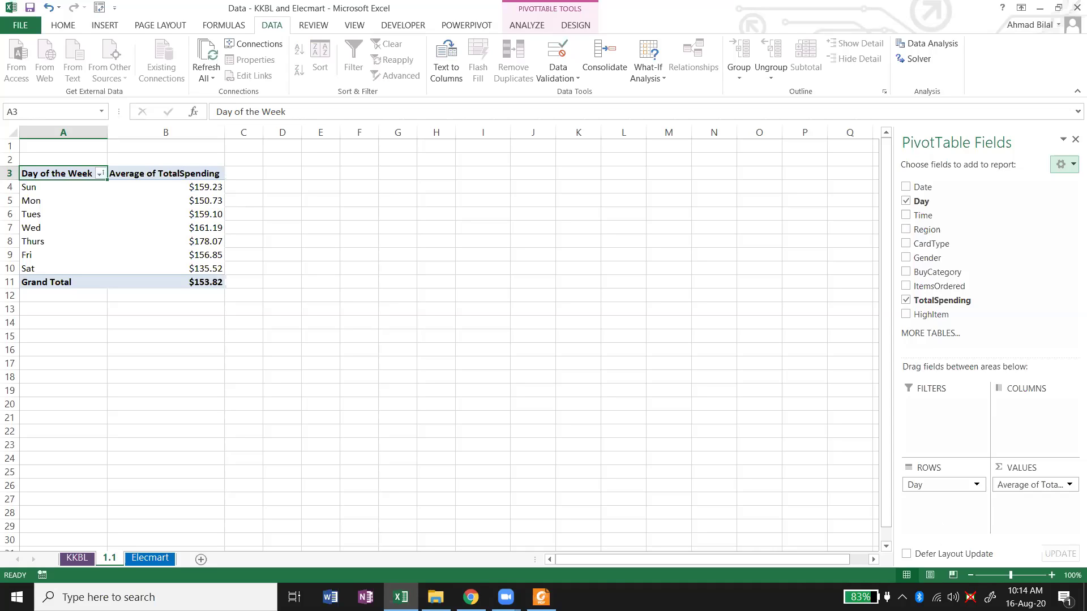
Read the Elecmart Spending Break-Up Analysis example in the Foxit Reader PDF and return to the Excel workbook.
{"action": "mouse_move", "coordinate": [541, 597]}
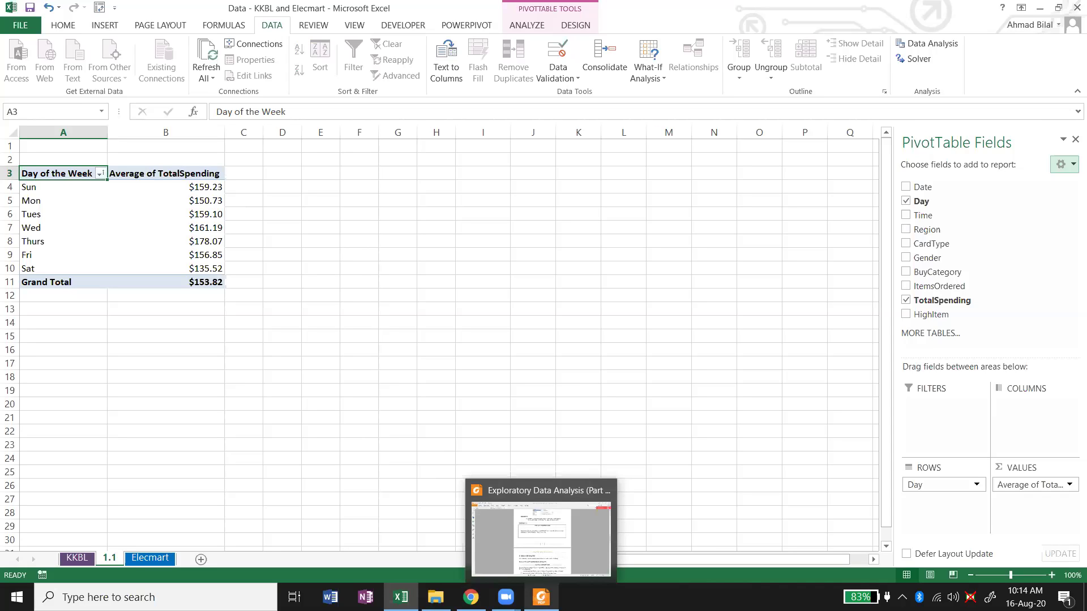
{"action": "left_click", "coordinate": [541, 538]}
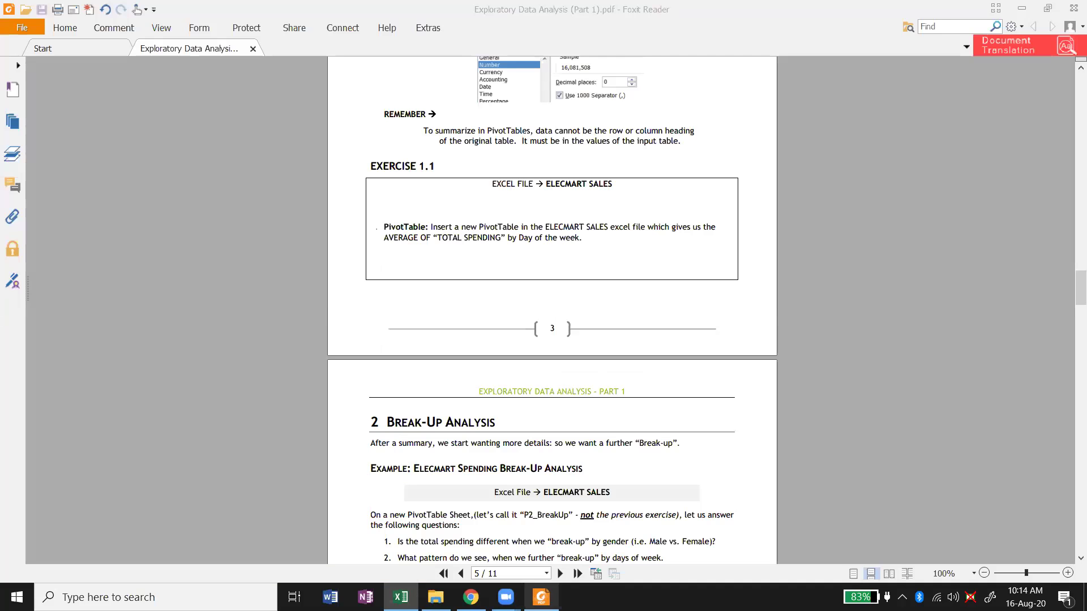
{"action": "scroll", "coordinate": [838, 223], "scroll_direction": "down", "scroll_amount": 3}
{"action": "scroll", "coordinate": [850, 206], "scroll_direction": "down", "scroll_amount": 5}
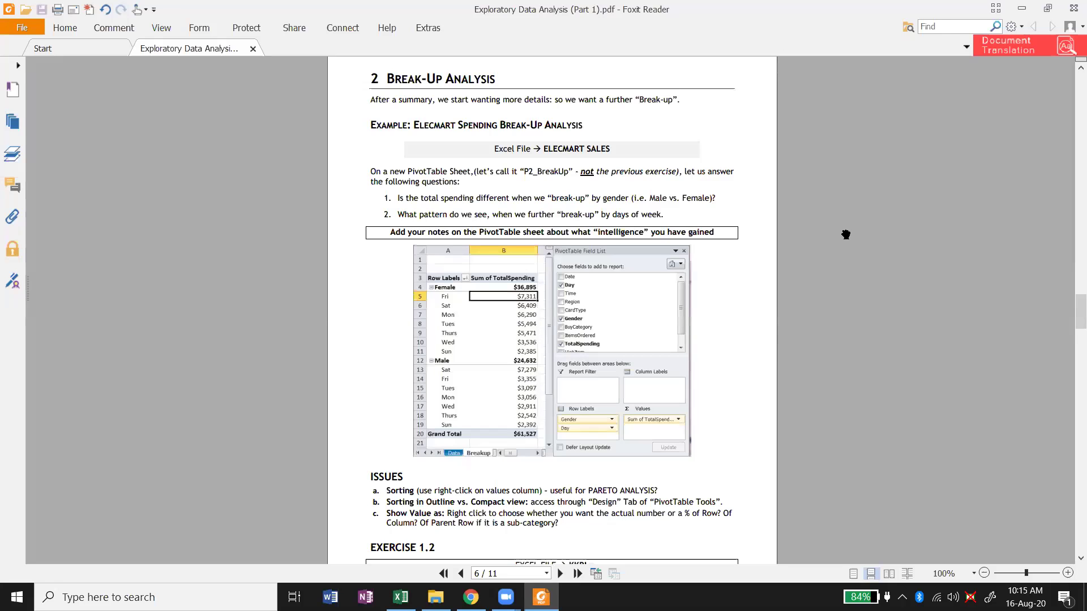
{"action": "key", "text": "alt+Tab"}
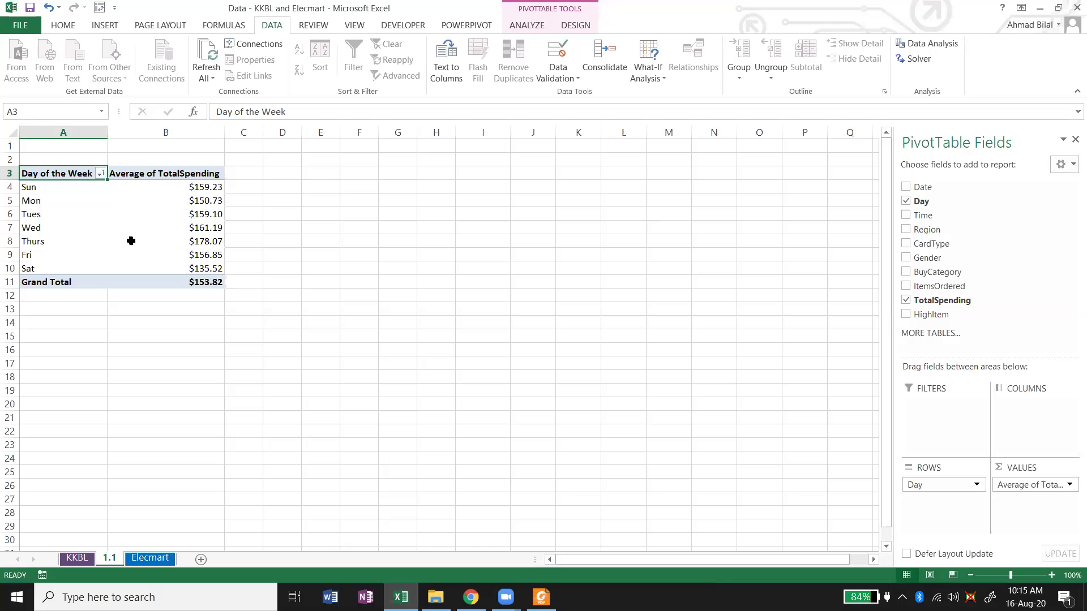
{"action": "key", "text": "shift+Right"}
{"action": "key", "text": "shift+Down"}
{"action": "key", "text": "shift+Down"}
{"action": "key", "text": "shift+Down"}
{"action": "key", "text": "shift+Down"}
{"action": "key", "text": "shift+Down"}
{"action": "key", "text": "shift+Down"}
{"action": "key", "text": "shift+Down"}
{"action": "key", "text": "shift+Down"}
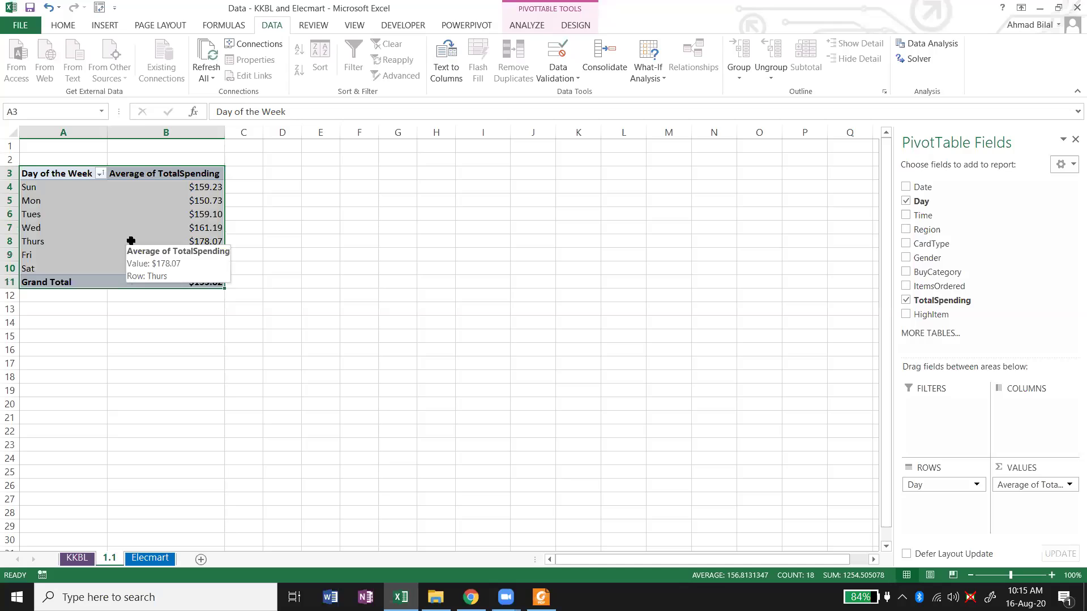
{"action": "key", "text": "ctrl+c"}
{"action": "key", "text": "Escape"}
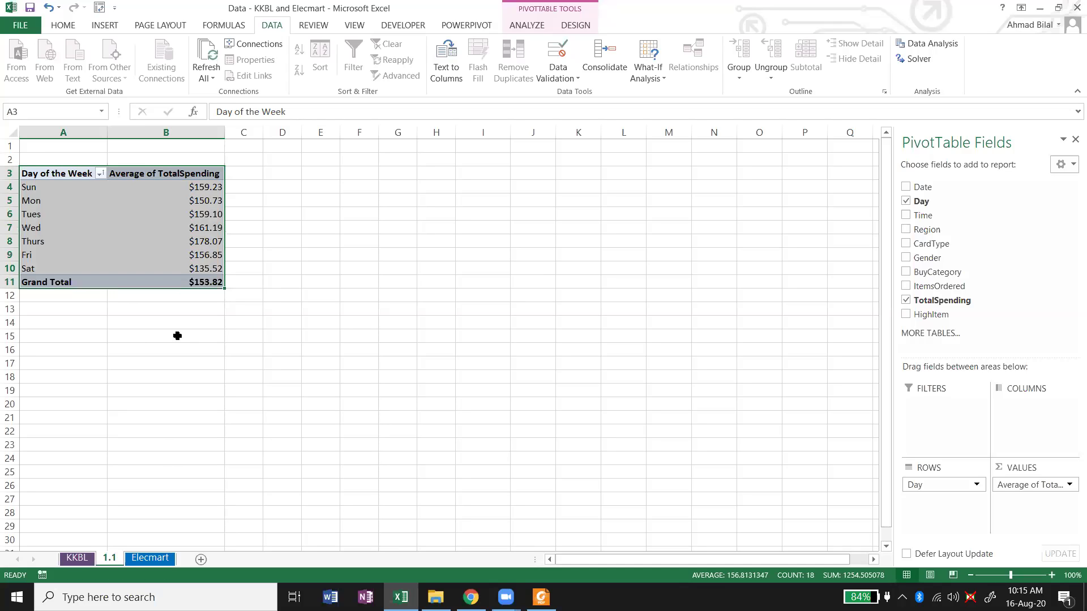
{"action": "right_click", "coordinate": [103, 562]}
{"action": "key", "text": "Escape"}
Enter the label 1.1 in cell A2 above the PivotTable and make it left-aligned and bold.
{"action": "left_click", "coordinate": [28, 150]}
{"action": "left_click", "coordinate": [89, 172]}
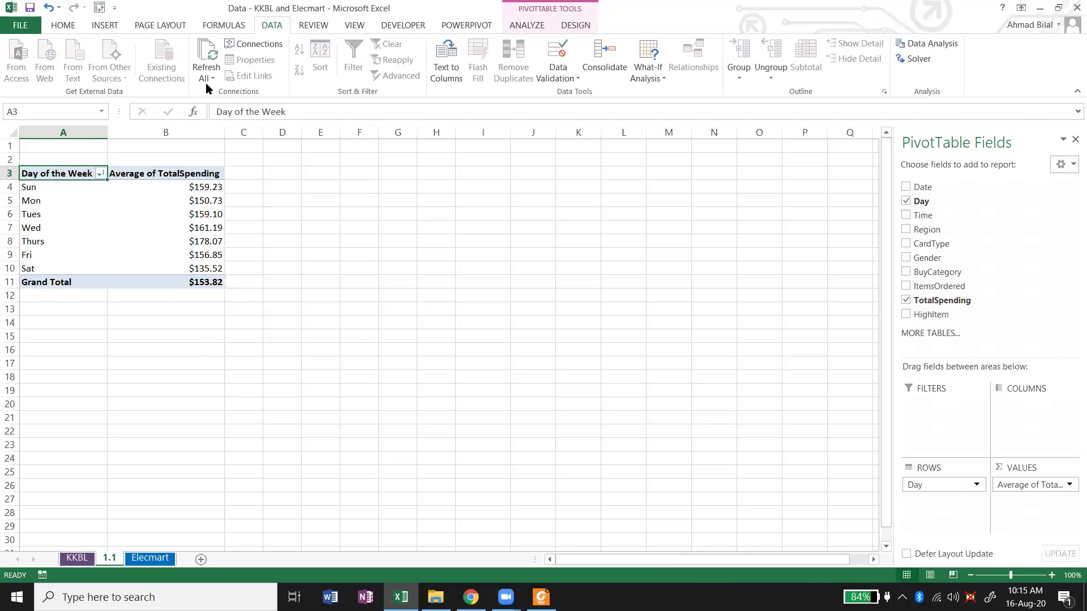
{"action": "key", "text": "Up"}
{"action": "type", "text": "1."}
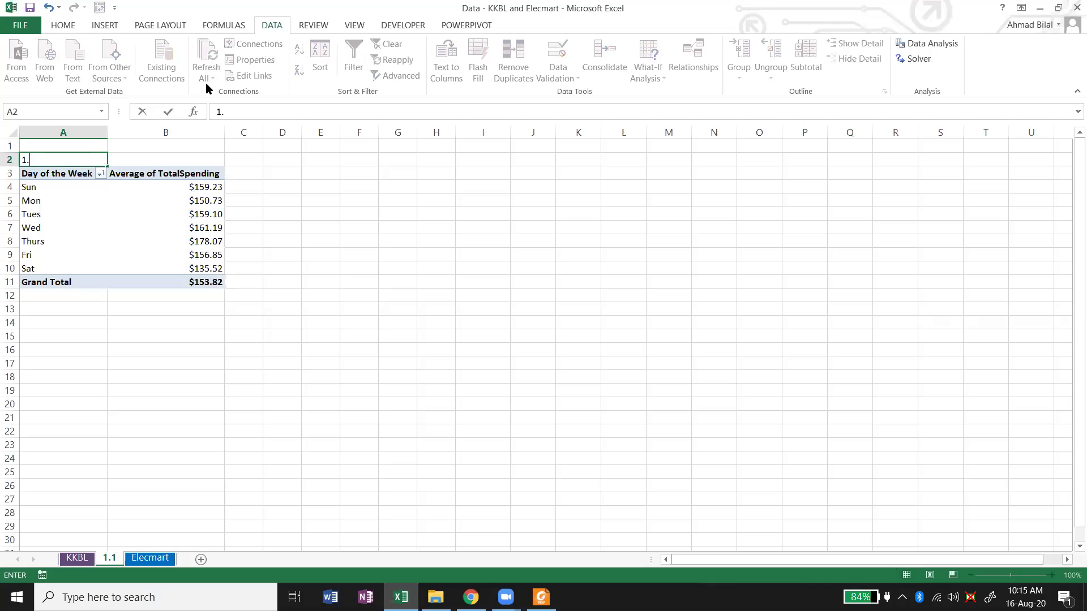
{"action": "type", "text": "1"}
{"action": "key", "text": "Return"}
{"action": "key", "text": "Up"}
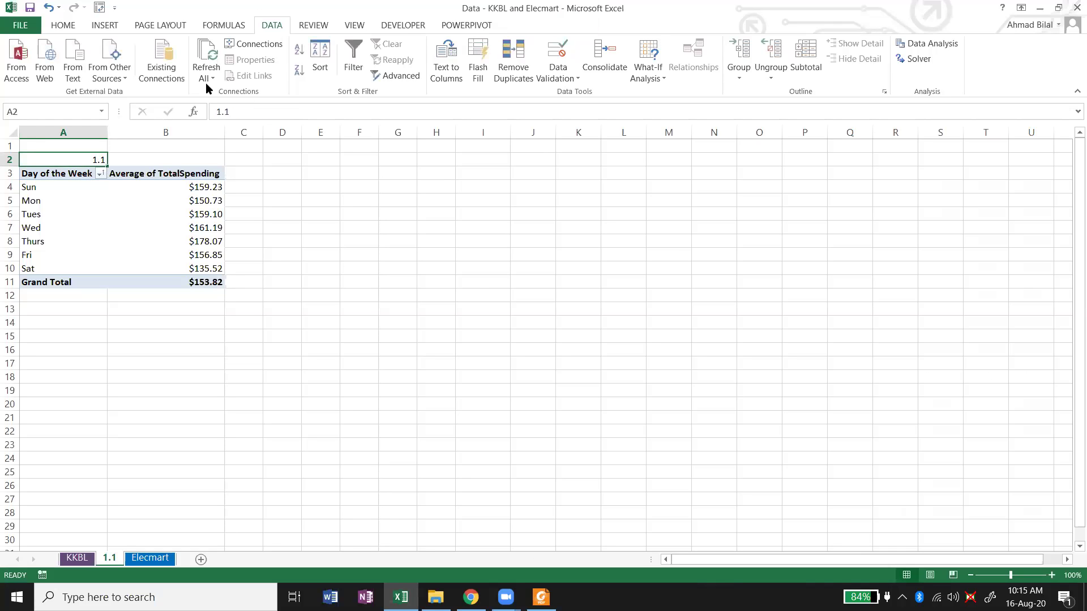
{"action": "left_click", "coordinate": [70, 20]}
{"action": "left_click", "coordinate": [251, 71]}
{"action": "key", "text": "ctrl+b"}
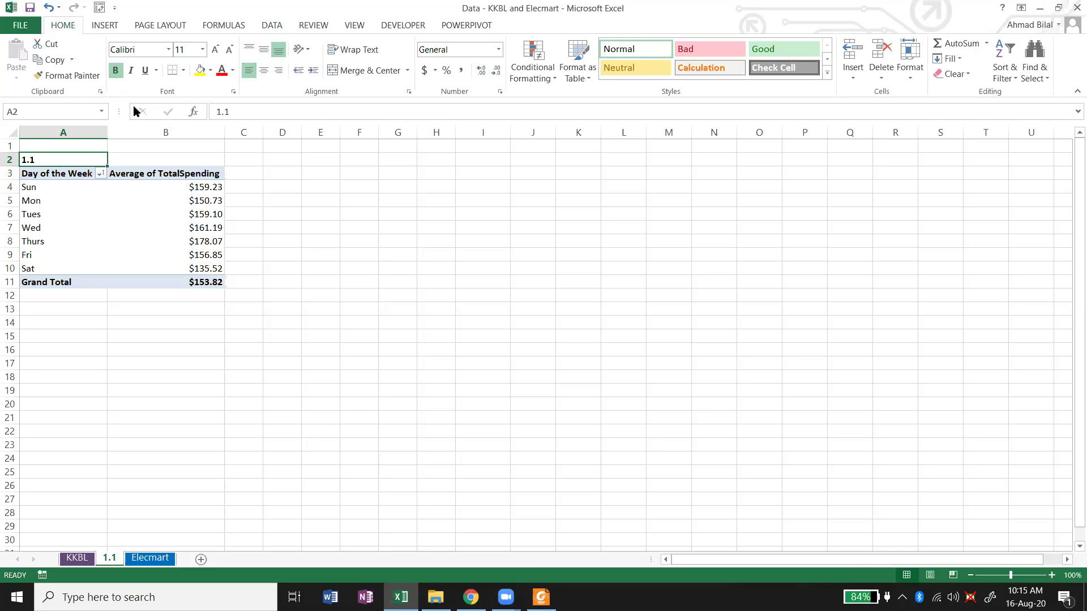
Copy the labelled PivotTable in A2:B11 and paste the copy below it starting at cell A18.
{"action": "key", "text": "shift+Right"}
{"action": "key", "text": "shift+Down"}
{"action": "key", "text": "shift+Down"}
{"action": "key", "text": "shift+Down"}
{"action": "key", "text": "shift+Down"}
{"action": "key", "text": "shift+Down"}
{"action": "key", "text": "shift+Down"}
{"action": "key", "text": "shift+Down"}
{"action": "key", "text": "shift+Down"}
{"action": "key", "text": "shift+Down"}
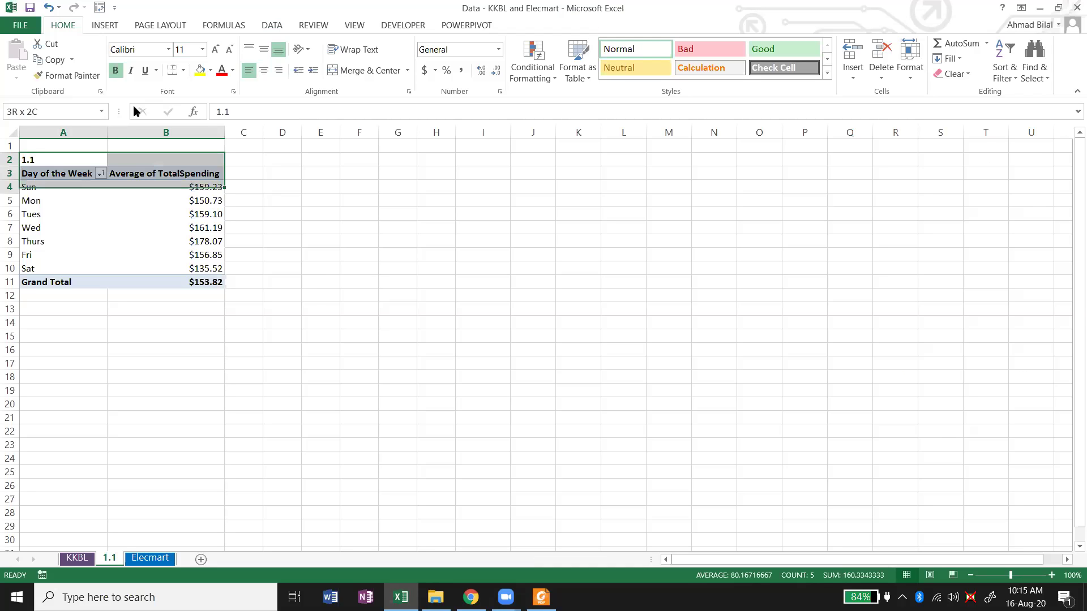
{"action": "key", "text": "ctrl+c"}
{"action": "key", "text": "Down"}
{"action": "key", "text": "ctrl+Down"}
{"action": "key", "text": "Down"}
{"action": "key", "text": "Down"}
{"action": "key", "text": "Down"}
{"action": "key", "text": "Down"}
{"action": "key", "text": "Down"}
{"action": "key", "text": "Down"}
{"action": "key", "text": "Down"}
{"action": "key", "text": "ctrl+v"}
{"action": "key", "text": "ctrl+Down"}
{"action": "key", "text": "Down"}
{"action": "key", "text": "Down"}
{"action": "key", "text": "Down"}
{"action": "key", "text": "Up"}
{"action": "key", "text": "Up"}
{"action": "key", "text": "Up"}
{"action": "key", "text": "Up"}
{"action": "key", "text": "Up"}
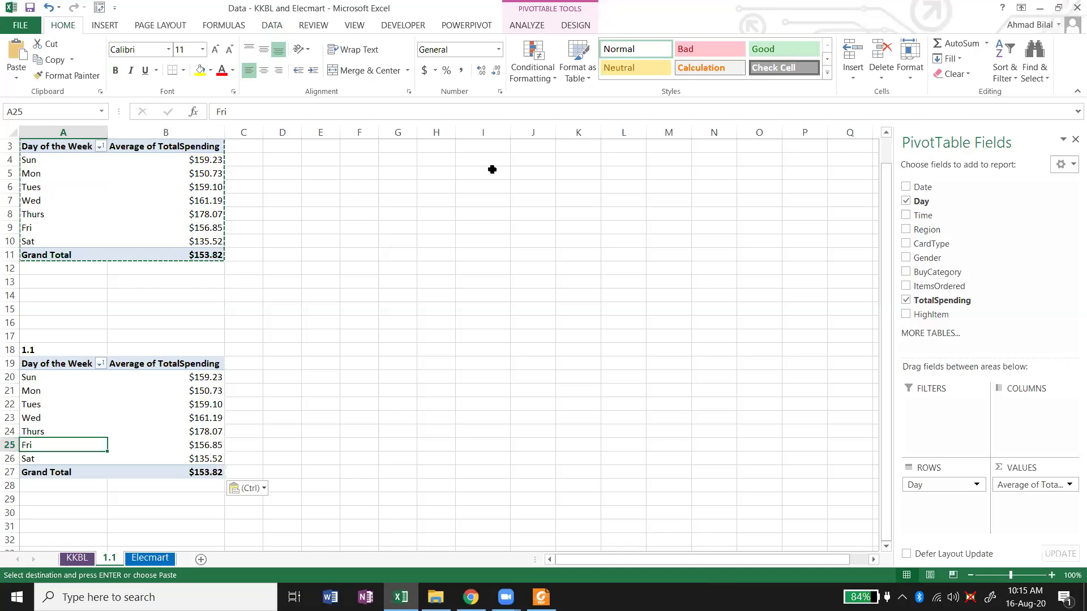
Remove the Day field from the copied PivotTable's rows and change the label in A18 to P1.2.
{"action": "left_click_drag", "start_coordinate": [948, 492], "coordinate": [706, 361]}
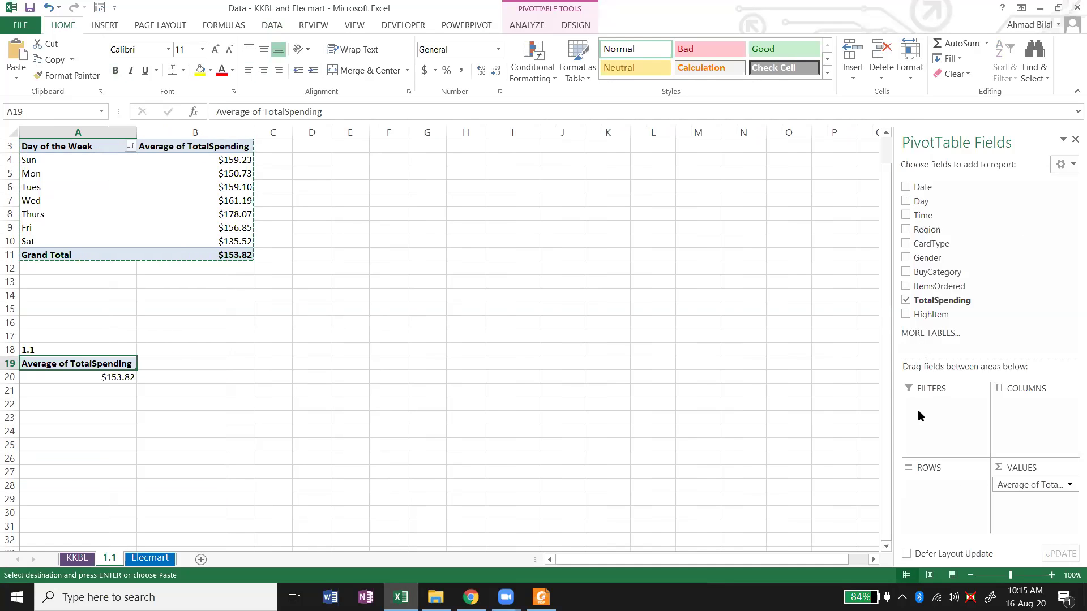
{"action": "double_click", "coordinate": [118, 351]}
{"action": "key", "text": "BackSpace"}
{"action": "type", "text": "2"}
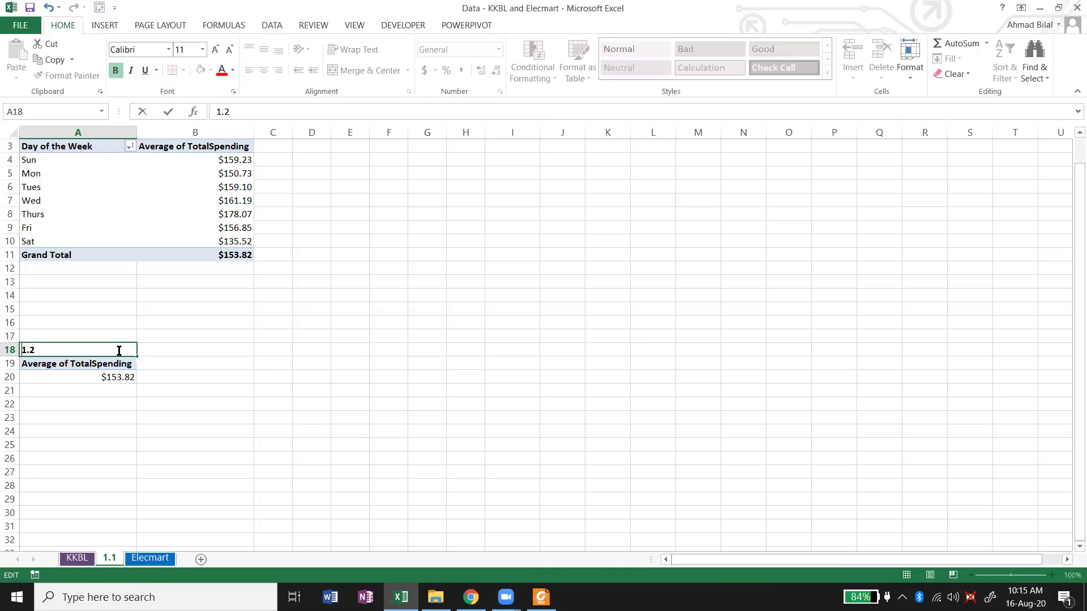
{"action": "type", "text": "P"}
{"action": "key", "text": "Return"}
Move the P1.2 label from A18 up to cell A15.
{"action": "key", "text": "Up"}
{"action": "key", "text": "ctrl+c"}
{"action": "key", "text": "Up"}
{"action": "key", "text": "Up"}
{"action": "key", "text": "Up"}
{"action": "key", "text": "Return"}
{"action": "key", "text": "Up"}
{"action": "key", "text": "Up"}
{"action": "key", "text": "Up"}
{"action": "key", "text": "Up"}
{"action": "key", "text": "Up"}
{"action": "key", "text": "Up"}
{"action": "key", "text": "Up"}
{"action": "key", "text": "Down"}
{"action": "key", "text": "Down"}
{"action": "key", "text": "Down"}
{"action": "key", "text": "Down"}
{"action": "key", "text": "Down"}
{"action": "key", "text": "Down"}
{"action": "key", "text": "Down"}
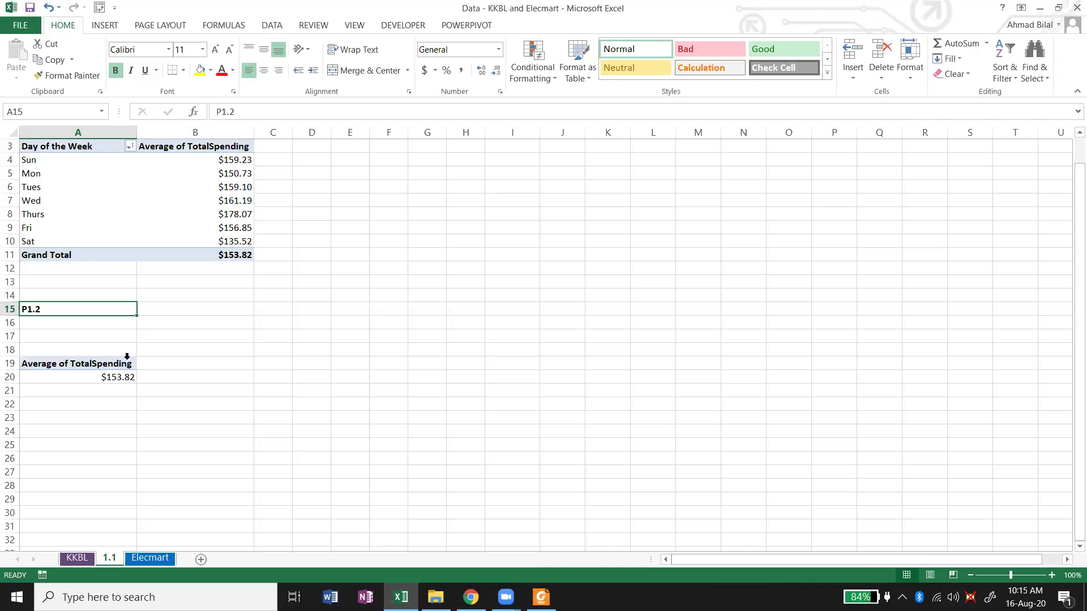
Move the P1.2 label down to cell A17, closer to the copied PivotTable.
{"action": "left_click", "coordinate": [121, 373]}
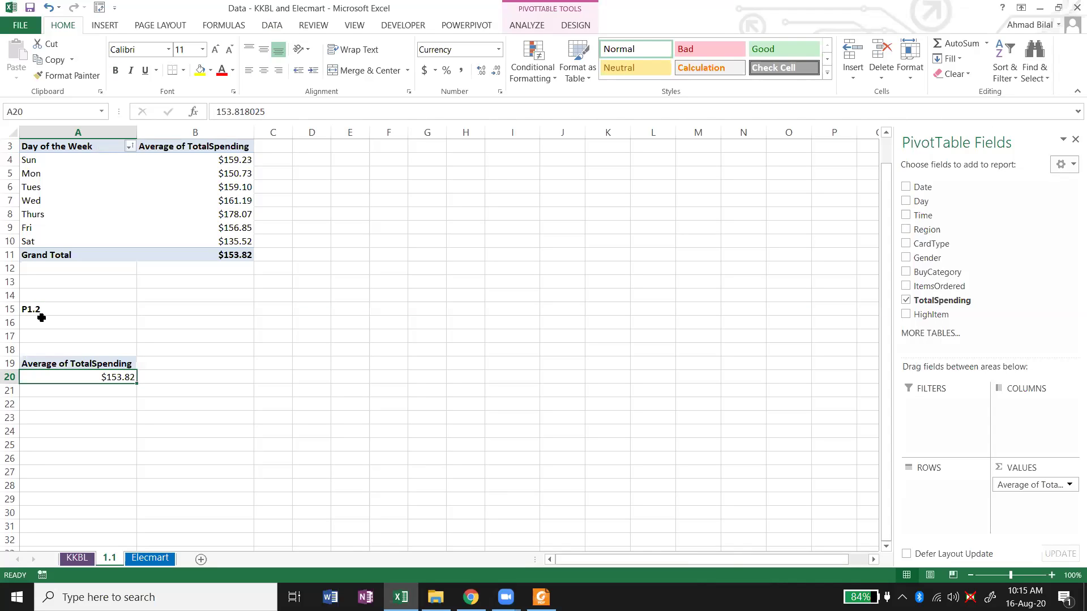
{"action": "left_click", "coordinate": [61, 309]}
{"action": "key", "text": "ctrl+c"}
{"action": "key", "text": "Down"}
{"action": "key", "text": "Down"}
{"action": "key", "text": "Return"}
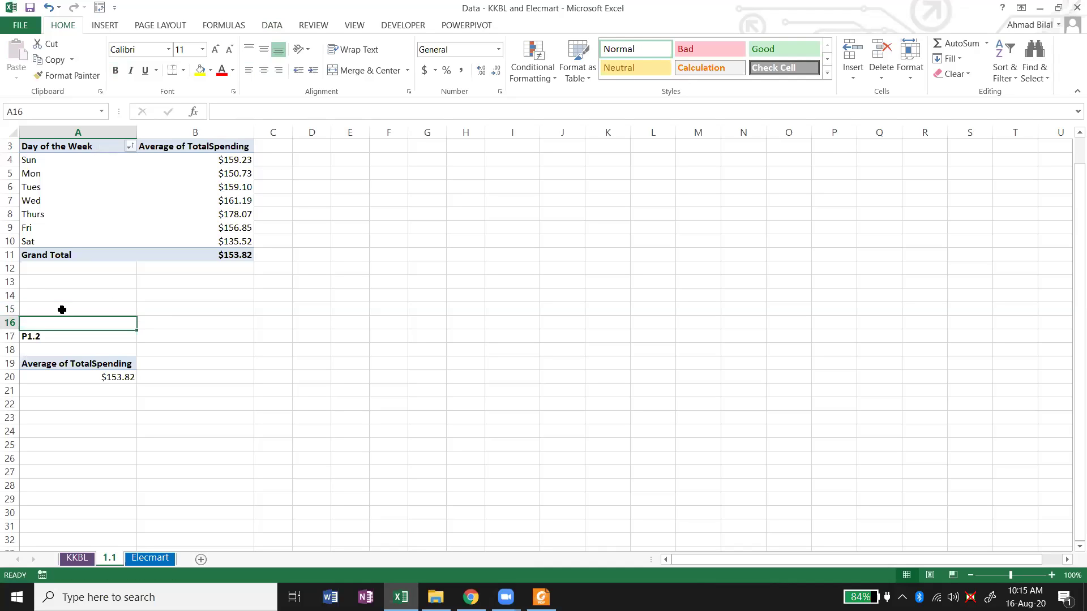
Add the Gender field to the rows of the P1.2 PivotTable and select its gender labels.
{"action": "left_click", "coordinate": [85, 376]}
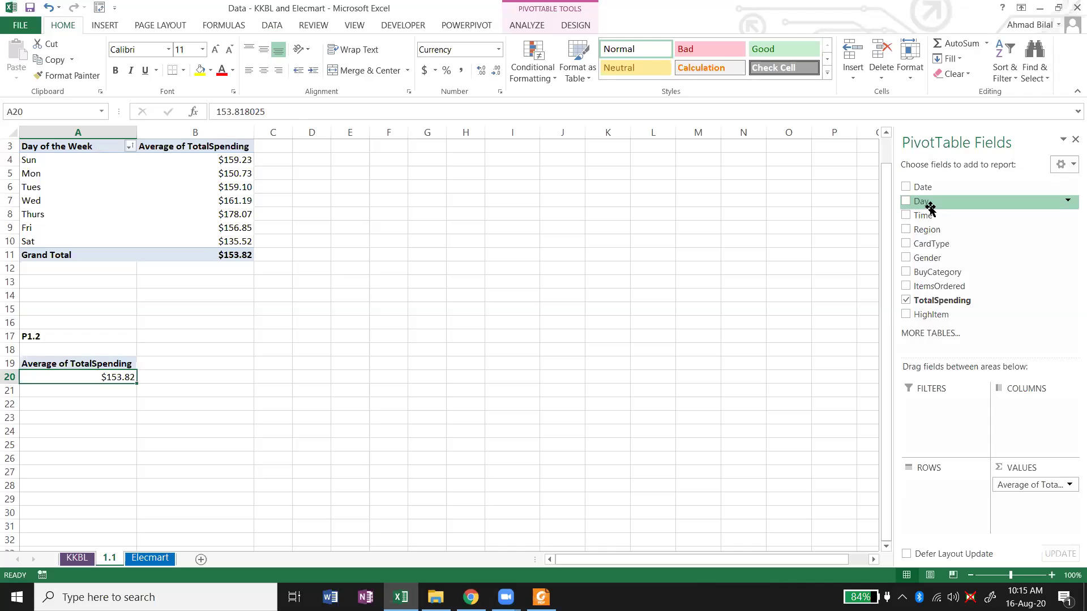
{"action": "left_click_drag", "start_coordinate": [947, 259], "coordinate": [946, 467]}
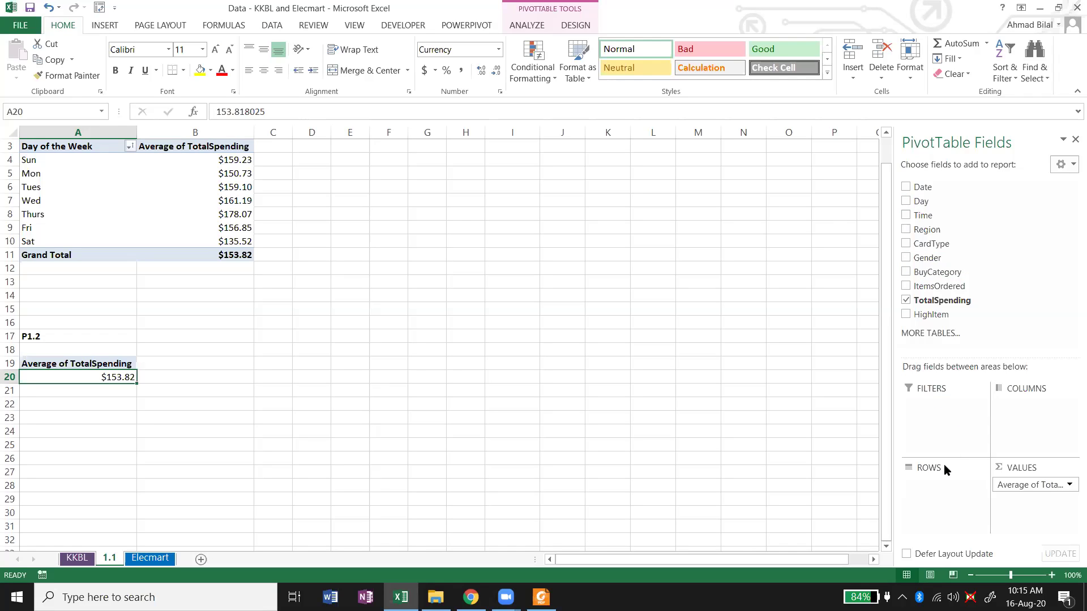
{"action": "left_click_drag", "start_coordinate": [966, 259], "coordinate": [946, 505]}
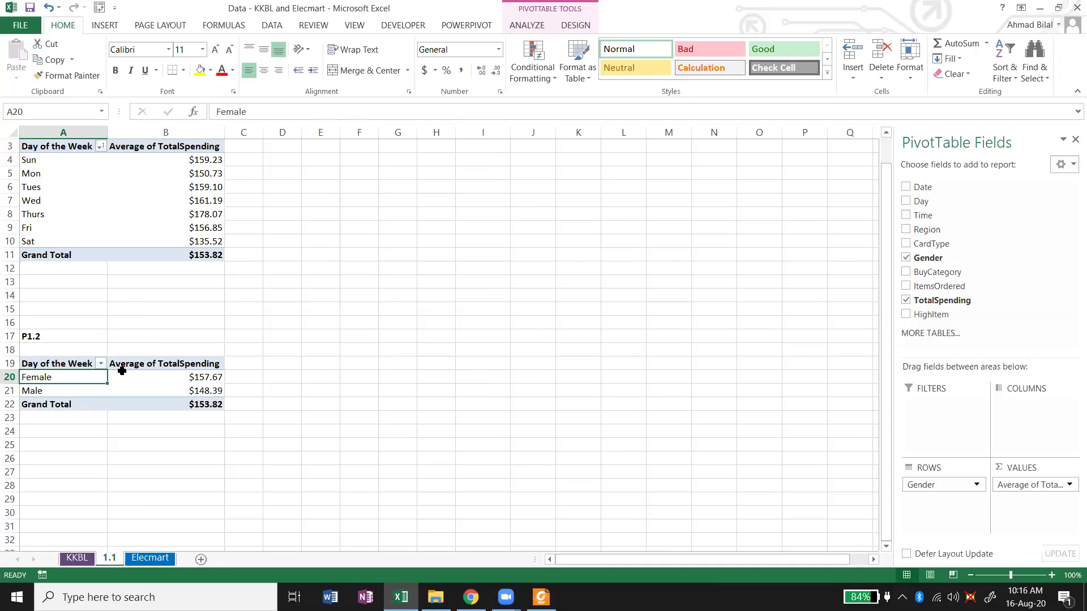
{"action": "left_click", "coordinate": [91, 385]}
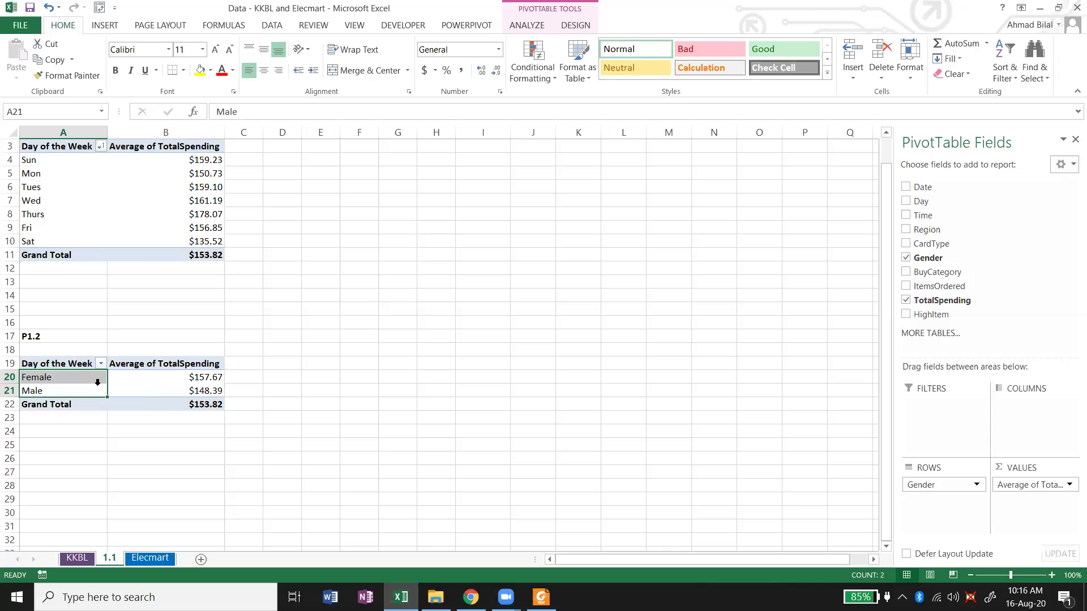
Compare the Female and Male average spending in the P1.2 pivot table and check the break-up exercise in the Foxit Reader PDF.
{"action": "left_click", "coordinate": [85, 381]}
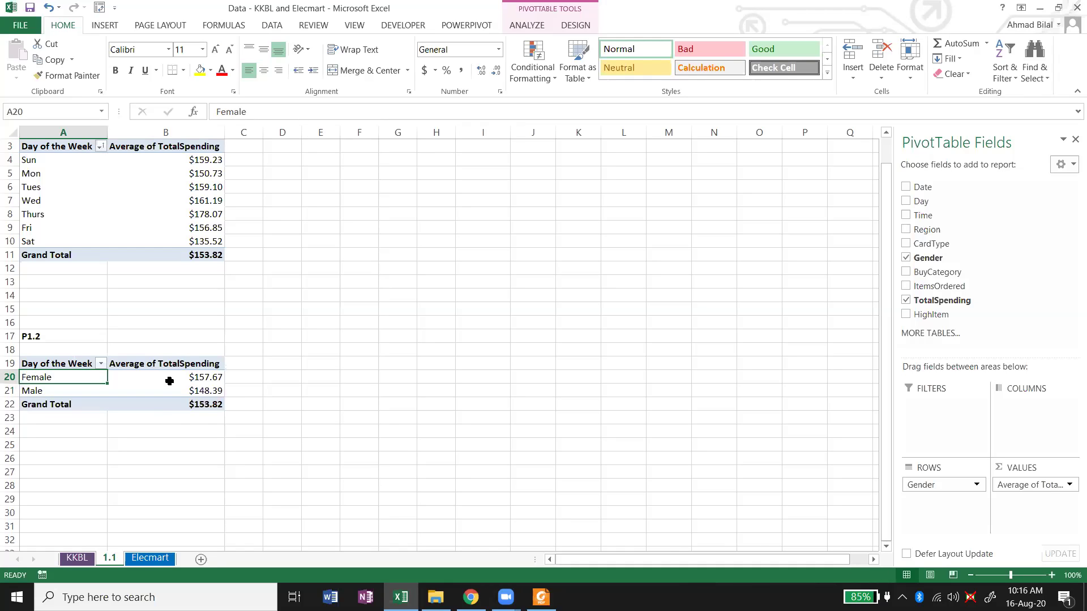
{"action": "mouse_move", "coordinate": [167, 379]}
{"action": "left_click", "coordinate": [148, 390]}
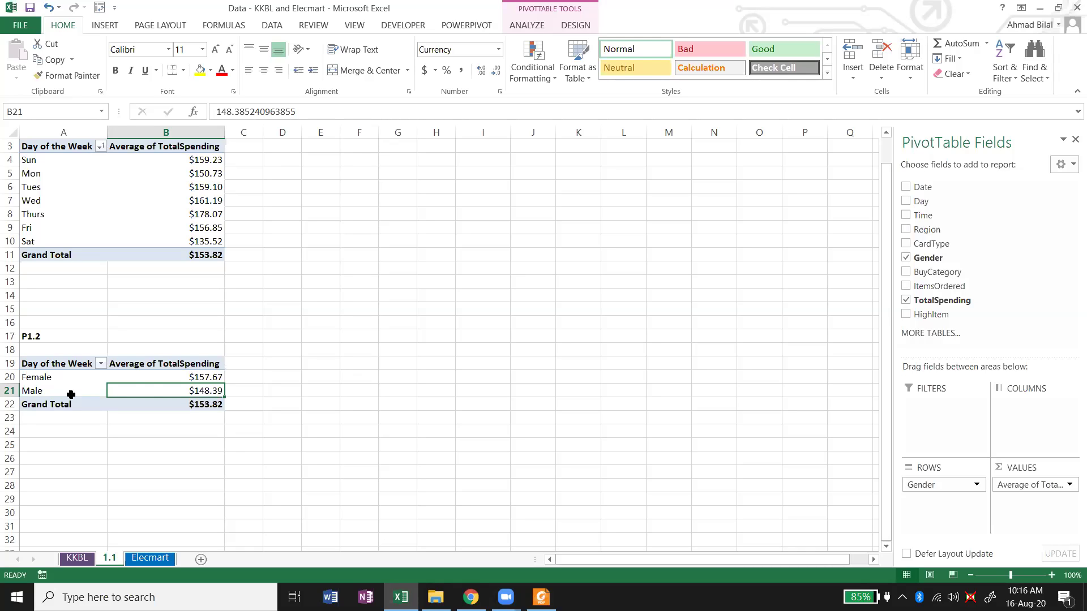
{"action": "left_click", "coordinate": [179, 377]}
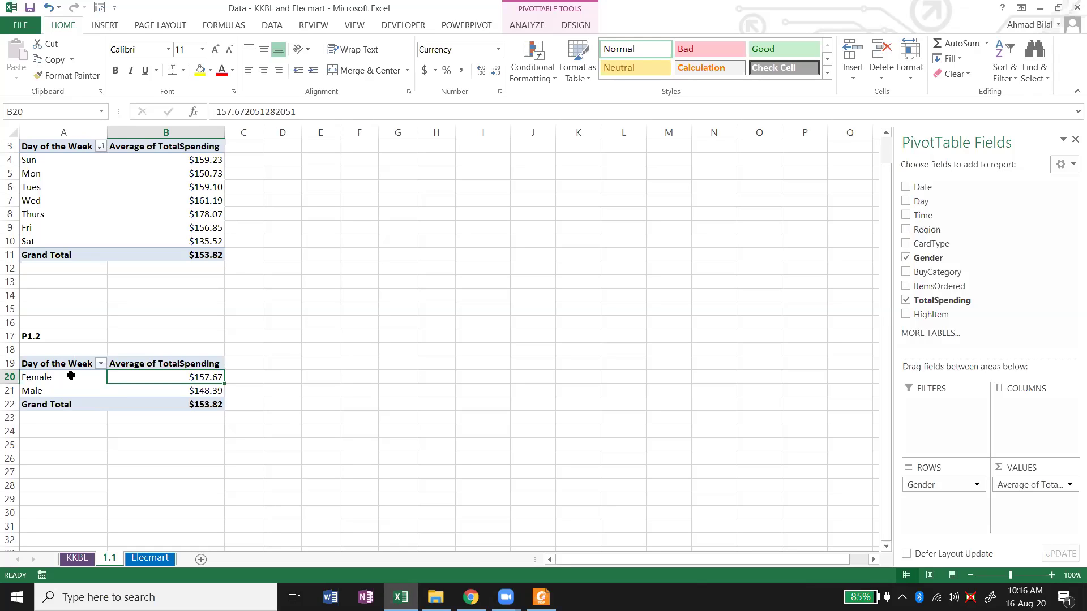
{"action": "left_click", "coordinate": [540, 597]}
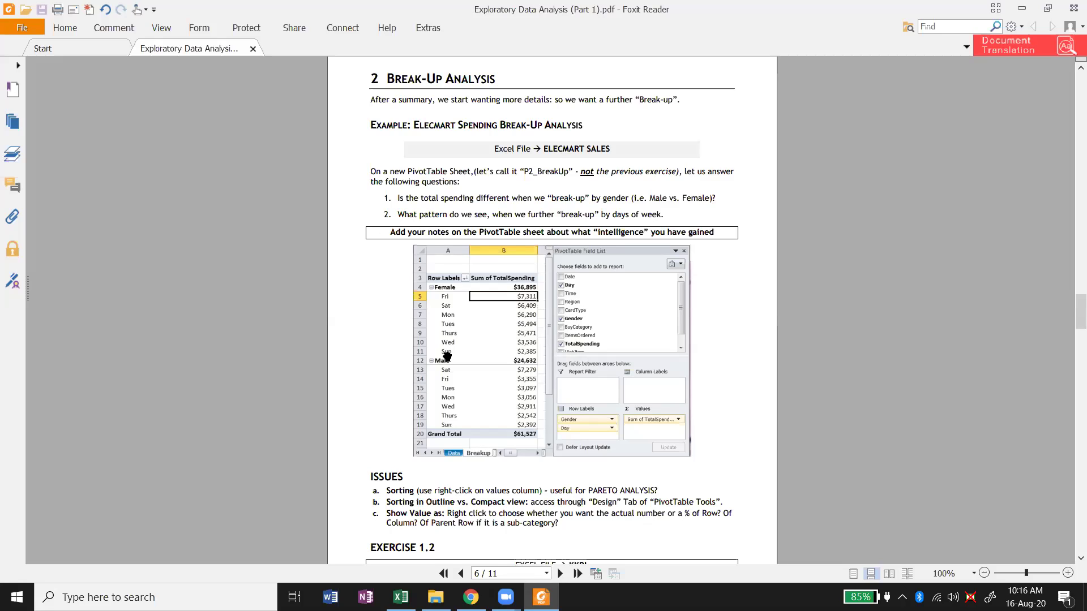
{"action": "left_click", "coordinate": [1019, 6]}
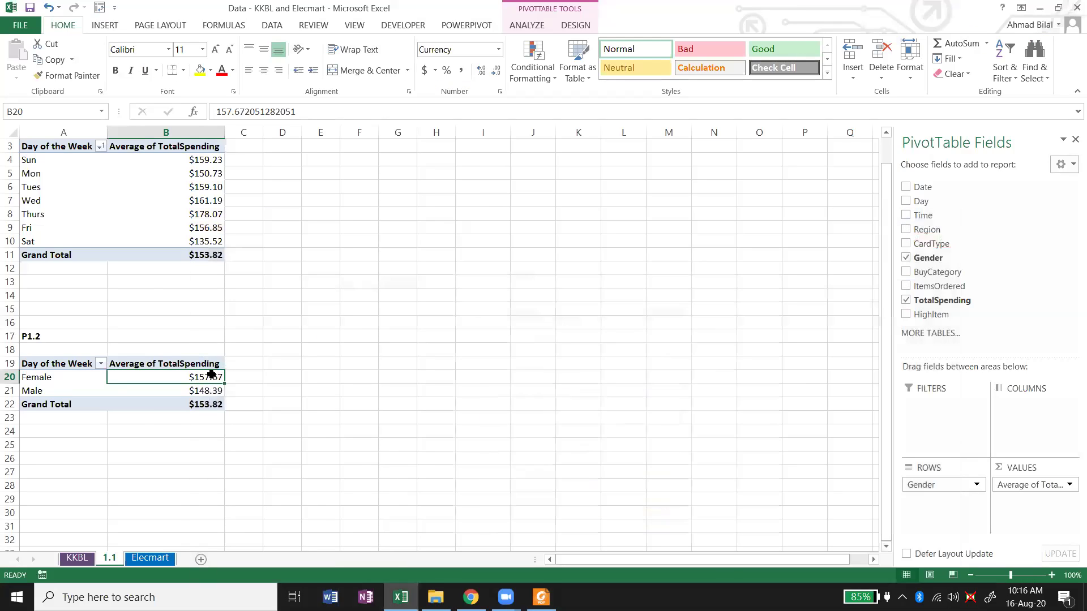
Add the Day field below Gender in the row area of the P1.2 pivot table.
{"action": "left_click", "coordinate": [93, 383]}
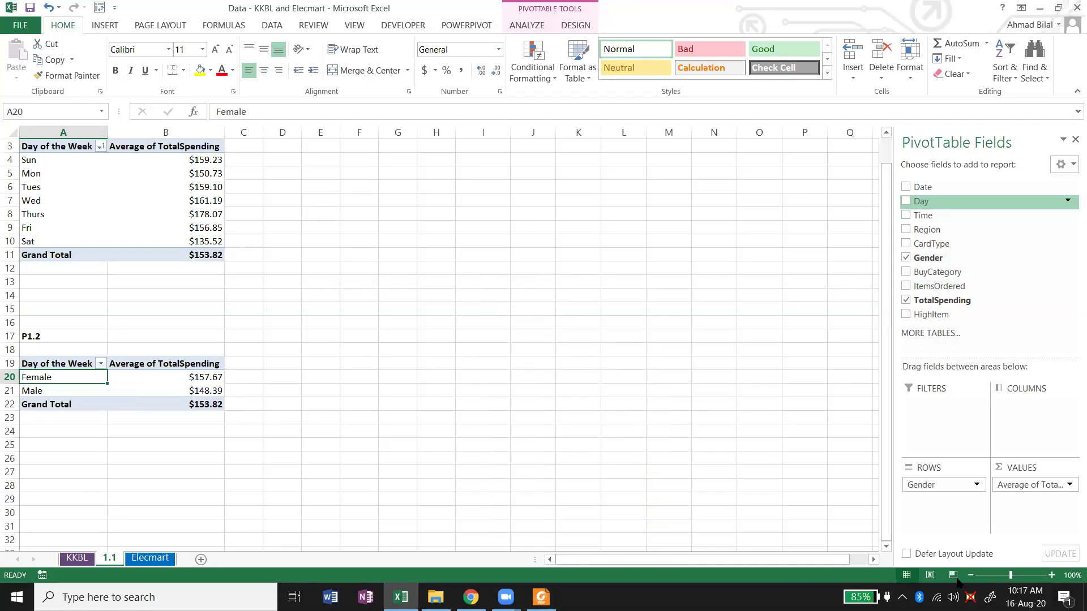
{"action": "left_click_drag", "start_coordinate": [941, 205], "coordinate": [935, 517]}
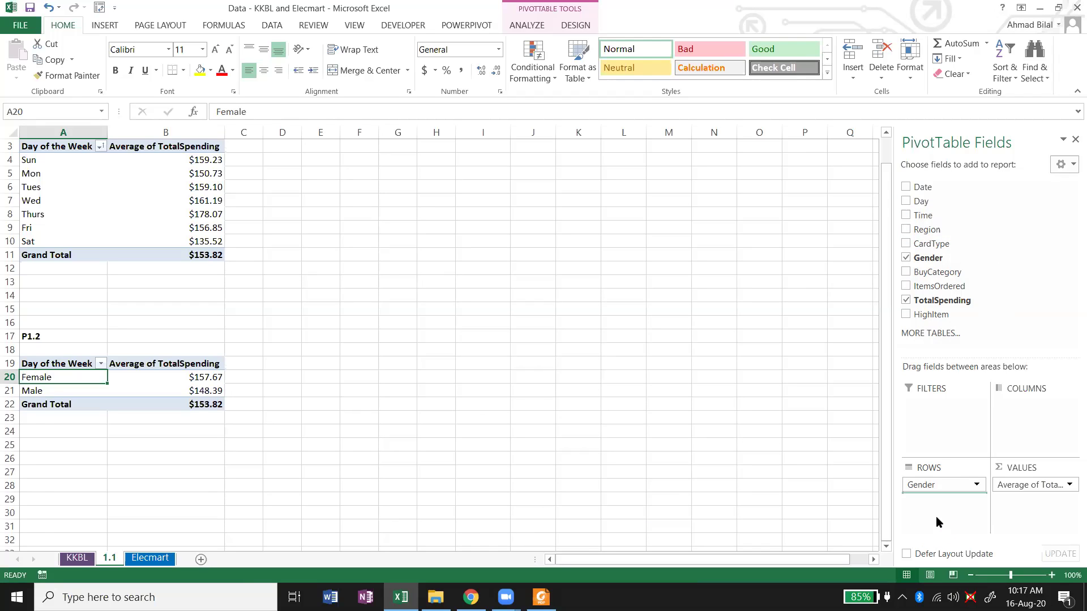
{"action": "left_click", "coordinate": [406, 406]}
Examine the P1.2 pivot table's Female and Male groups and the days of the week listed under each.
{"action": "key", "text": "Down"}
{"action": "key", "text": "Down"}
{"action": "key", "text": "Down"}
{"action": "key", "text": "Down"}
{"action": "key", "text": "Down"}
{"action": "key", "text": "Down"}
{"action": "key", "text": "Down"}
{"action": "key", "text": "Down"}
{"action": "key", "text": "Down"}
{"action": "key", "text": "Down"}
{"action": "key", "text": "Down"}
{"action": "key", "text": "Down"}
{"action": "key", "text": "Down"}
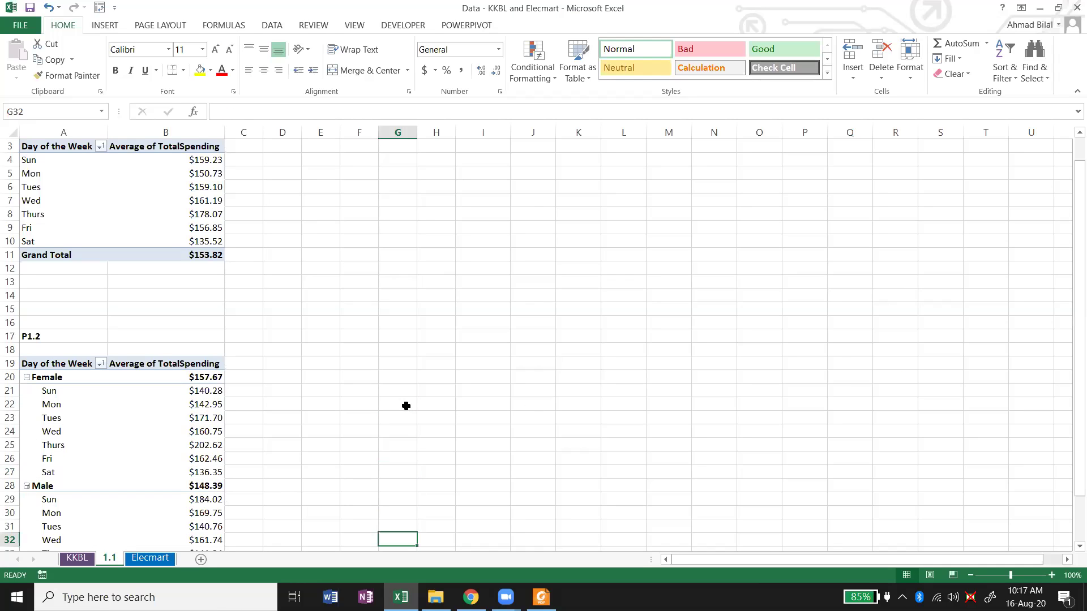
{"action": "key", "text": "Up"}
{"action": "key", "text": "Up"}
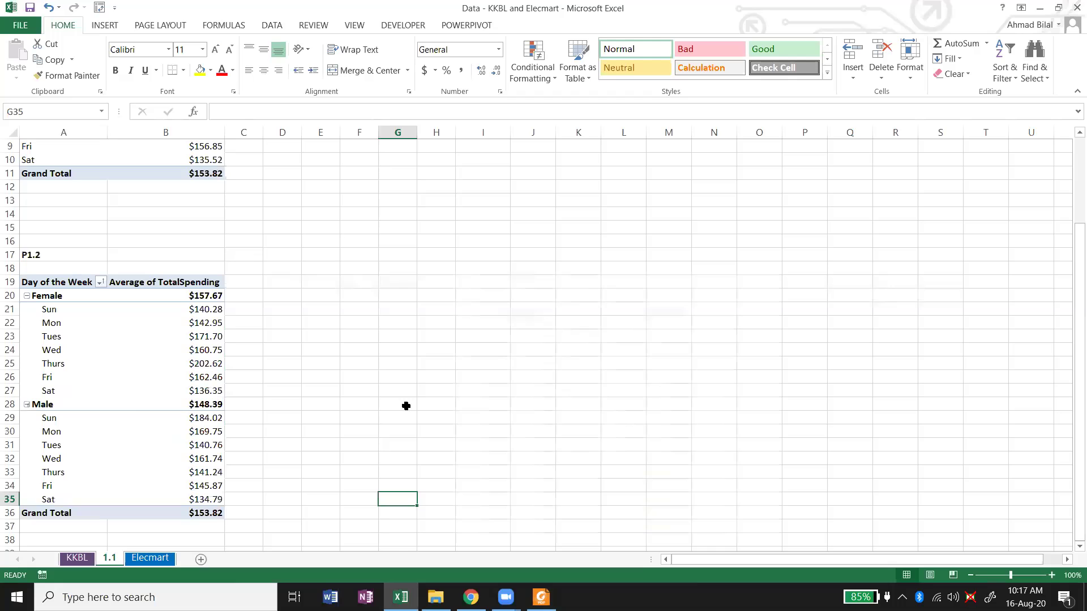
{"action": "left_click", "coordinate": [74, 295]}
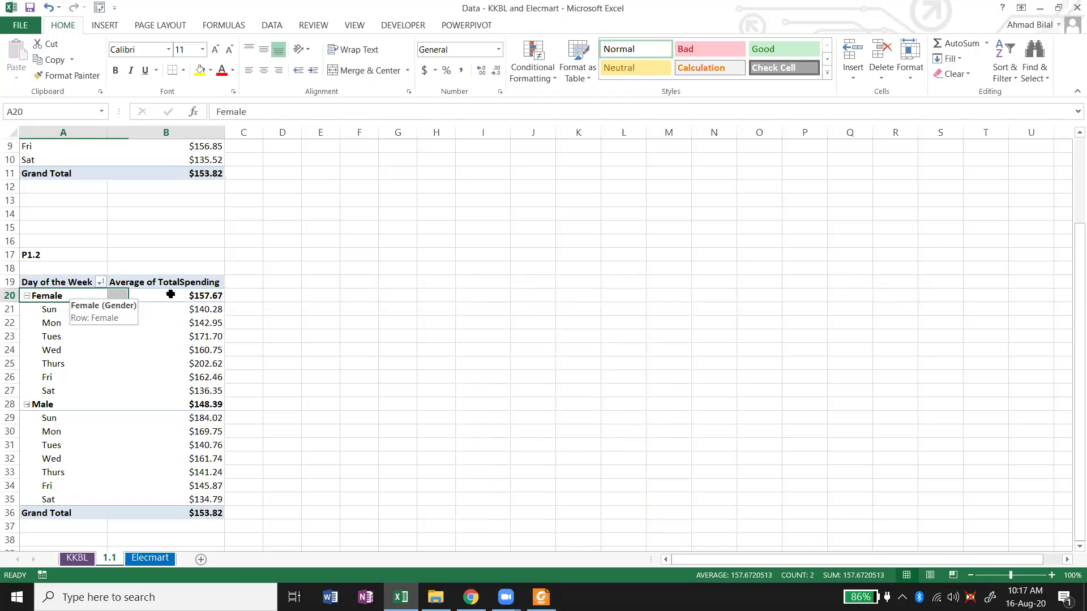
{"action": "left_click", "coordinate": [87, 403]}
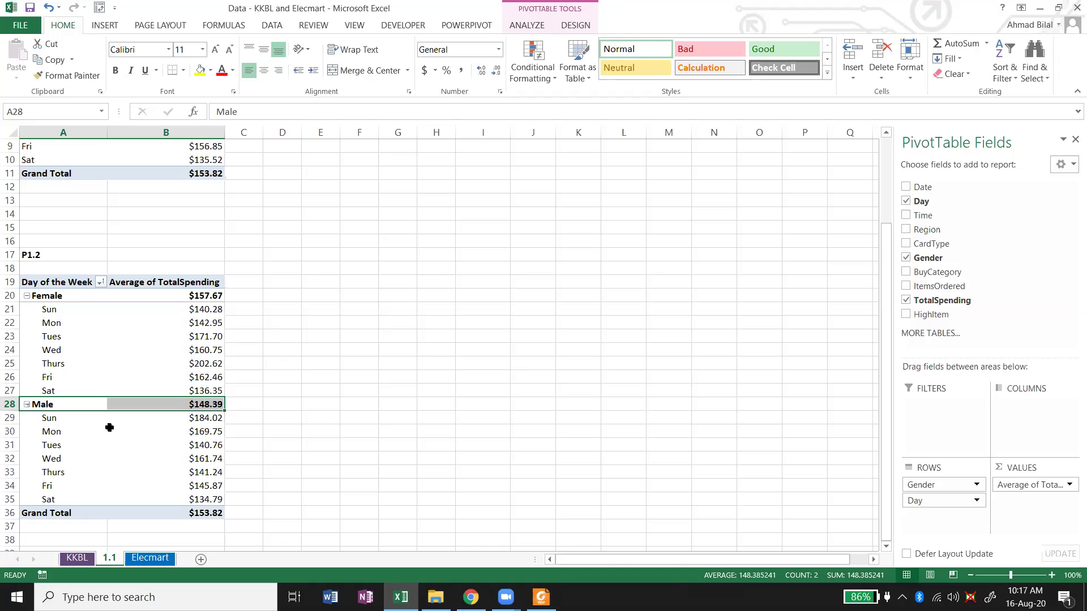
{"action": "left_click_drag", "start_coordinate": [84, 311], "coordinate": [89, 391]}
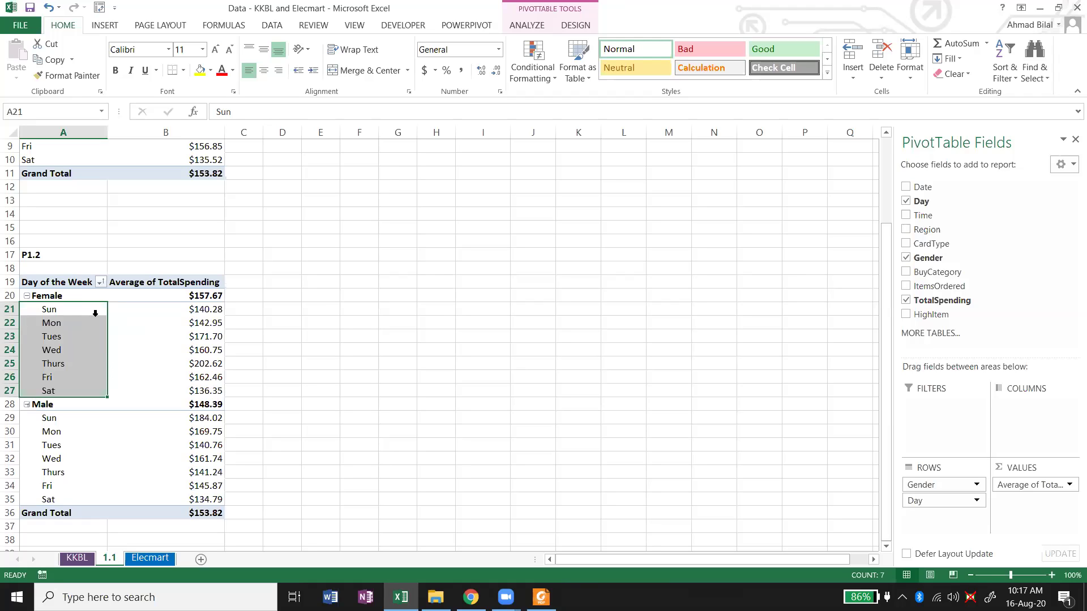
{"action": "left_click", "coordinate": [175, 310]}
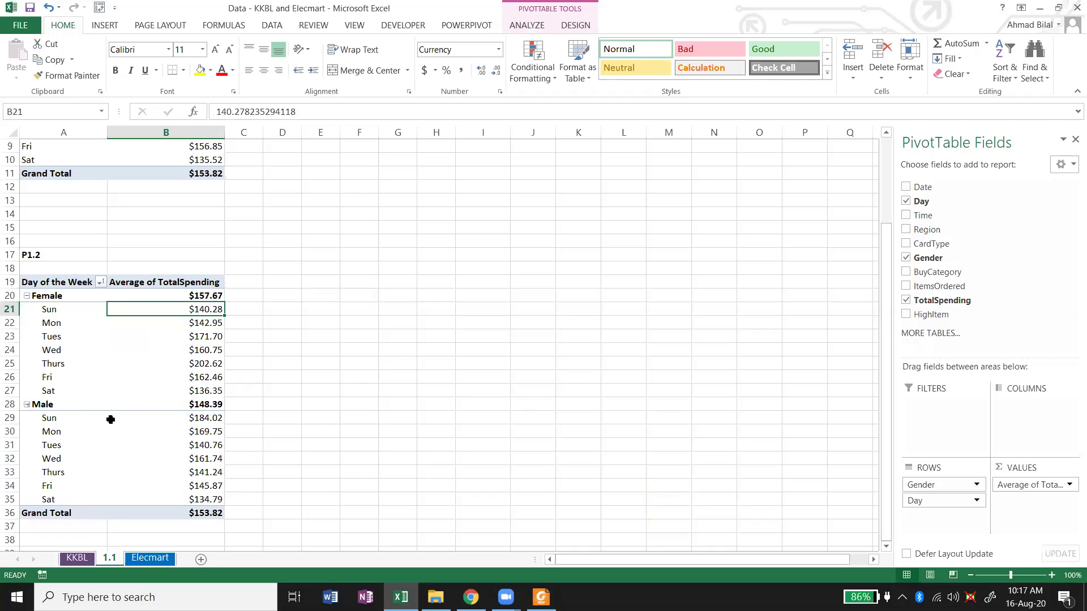
{"action": "left_click", "coordinate": [88, 418]}
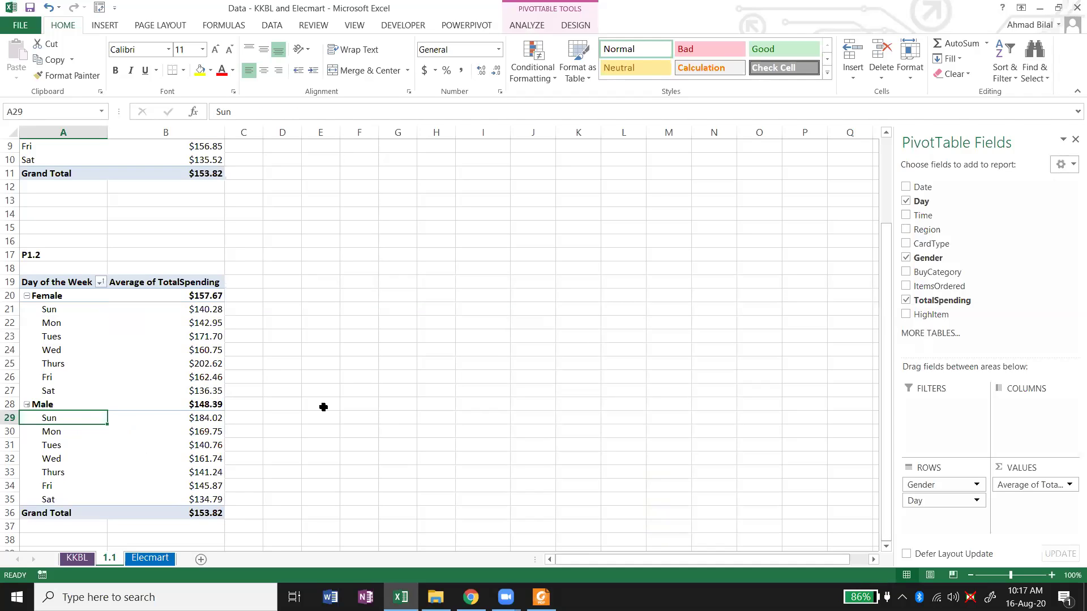
Go through the Female group's average spending day by day from Sunday to Saturday.
{"action": "key", "text": "Down"}
{"action": "key", "text": "Up"}
{"action": "key", "text": "Right"}
{"action": "key", "text": "Up"}
{"action": "key", "text": "Up"}
{"action": "key", "text": "Up"}
{"action": "key", "text": "Up"}
{"action": "key", "text": "Up"}
{"action": "key", "text": "Up"}
{"action": "key", "text": "Up"}
{"action": "key", "text": "Up"}
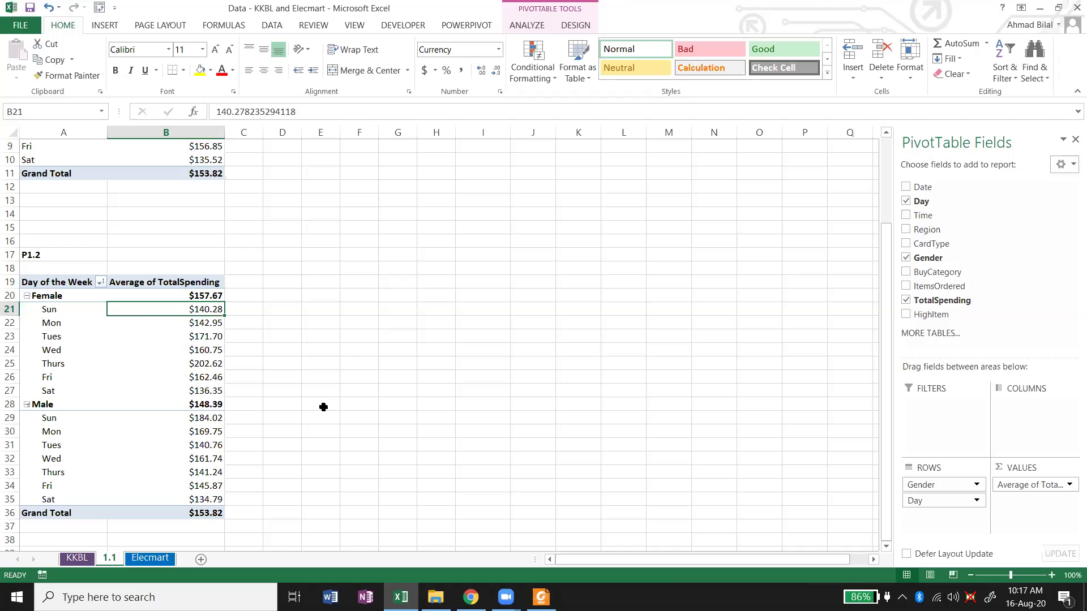
{"action": "key", "text": "Down"}
{"action": "key", "text": "Down"}
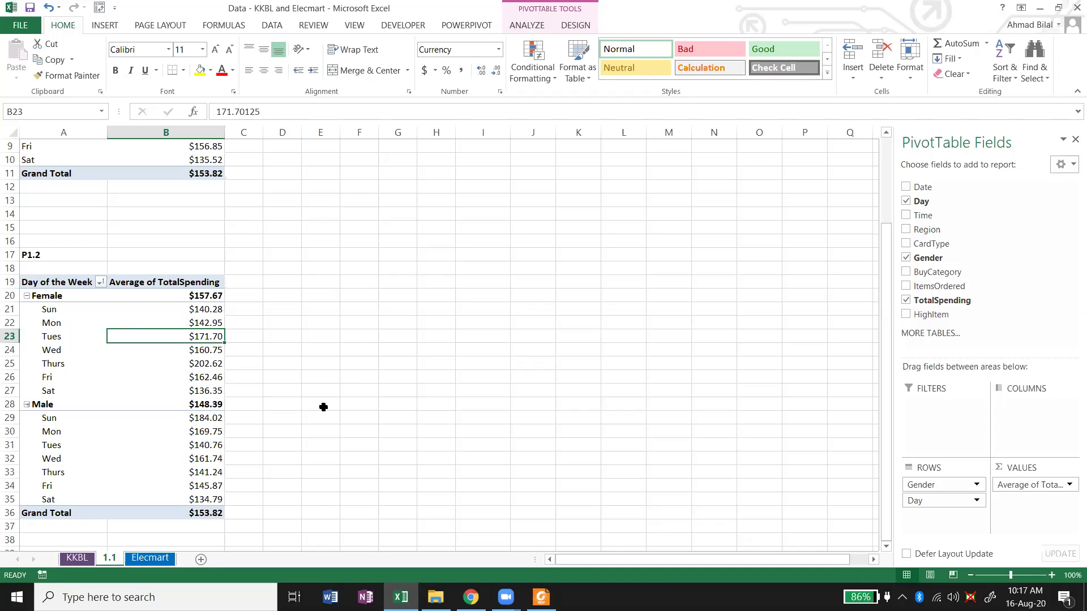
{"action": "key", "text": "Down"}
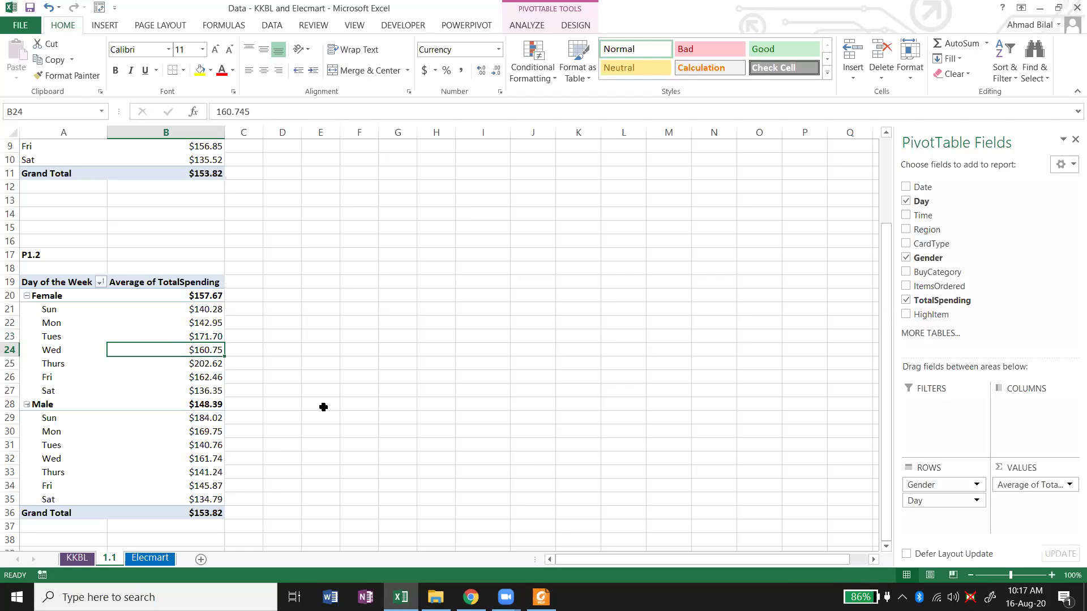
{"action": "key", "text": "Down"}
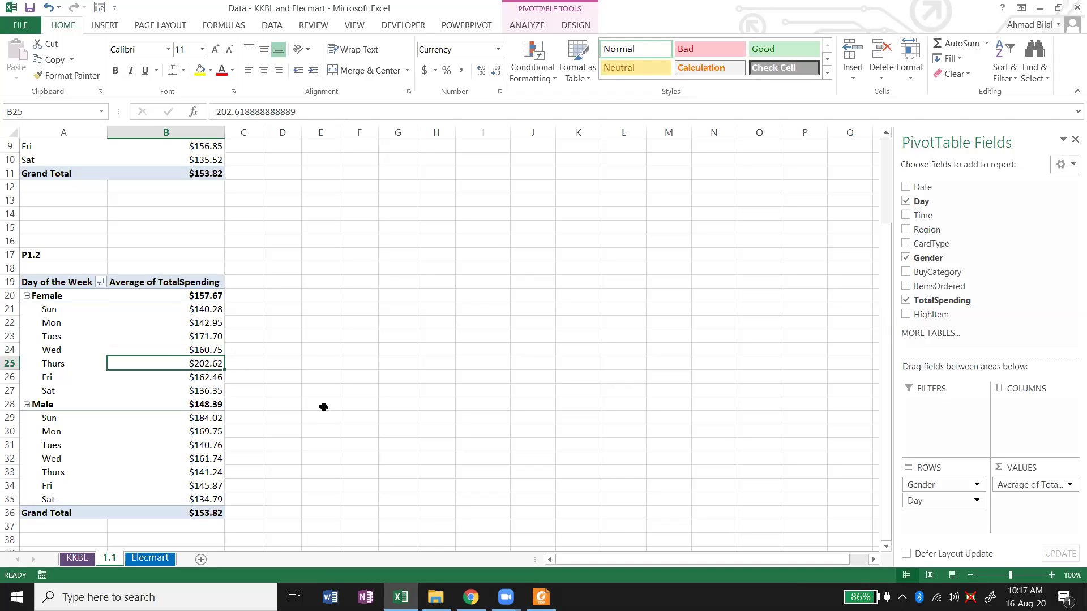
{"action": "key", "text": "Down"}
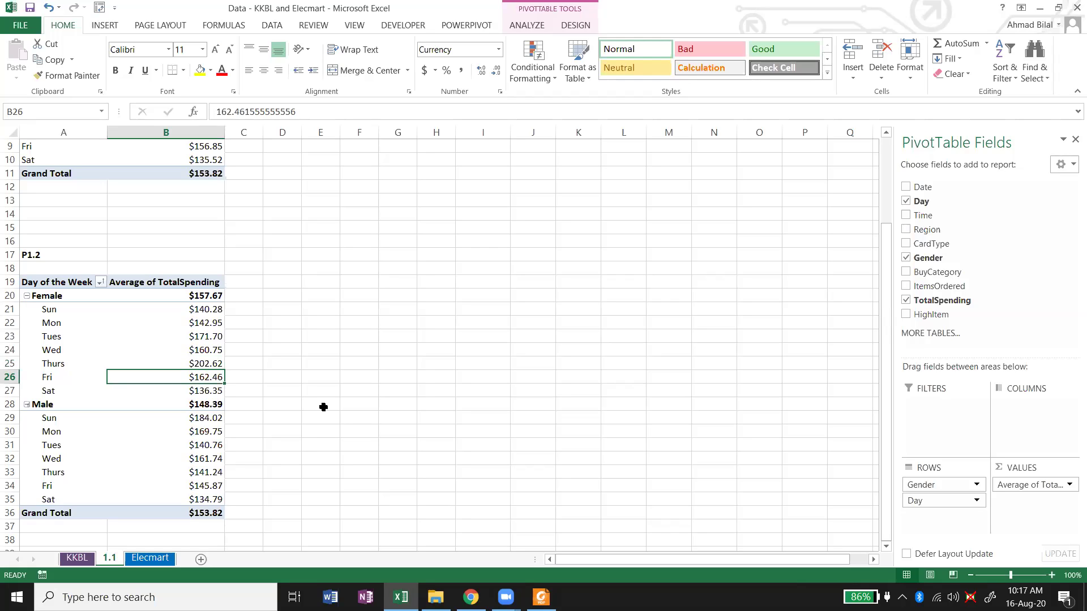
{"action": "key", "text": "Down"}
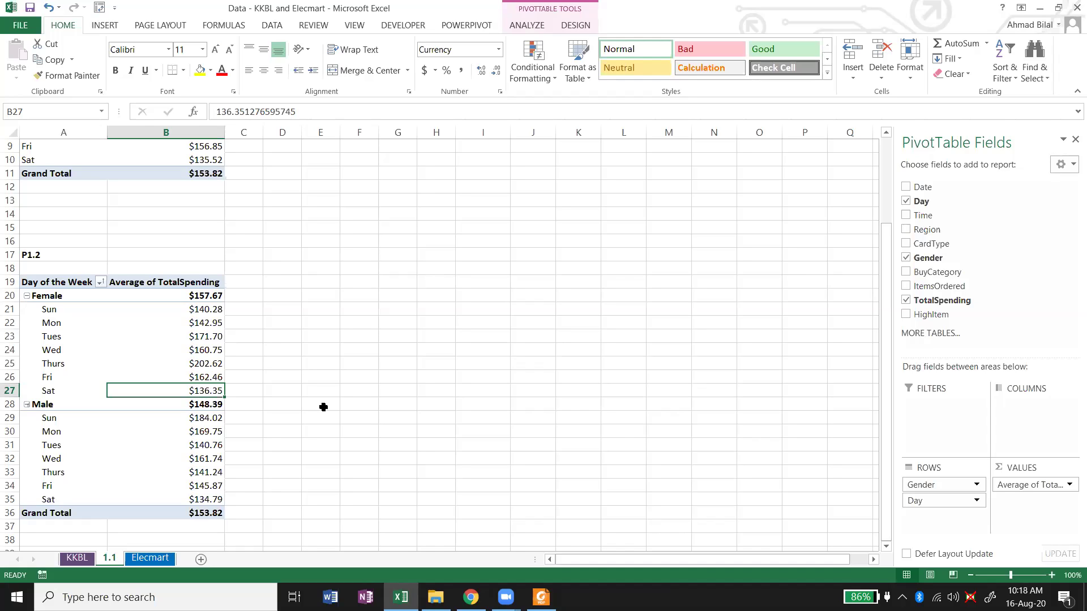
Go through the Male group's average spending day by day from Sunday to Saturday.
{"action": "key", "text": "Down"}
{"action": "key", "text": "Down"}
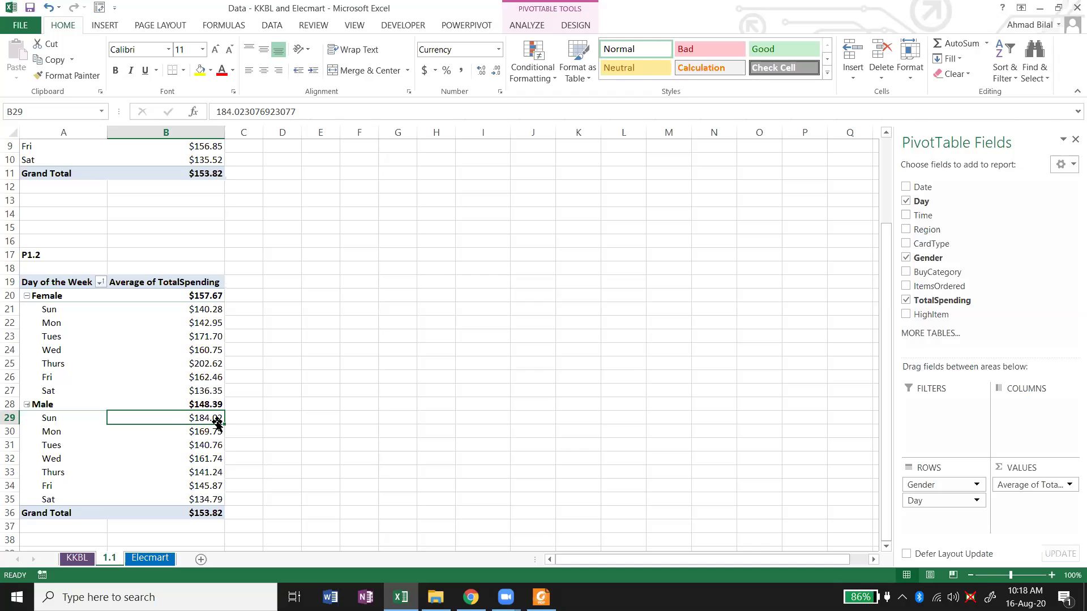
{"action": "mouse_move", "coordinate": [239, 425]}
{"action": "key", "text": "Down"}
{"action": "key", "text": "Down"}
{"action": "key", "text": "Down"}
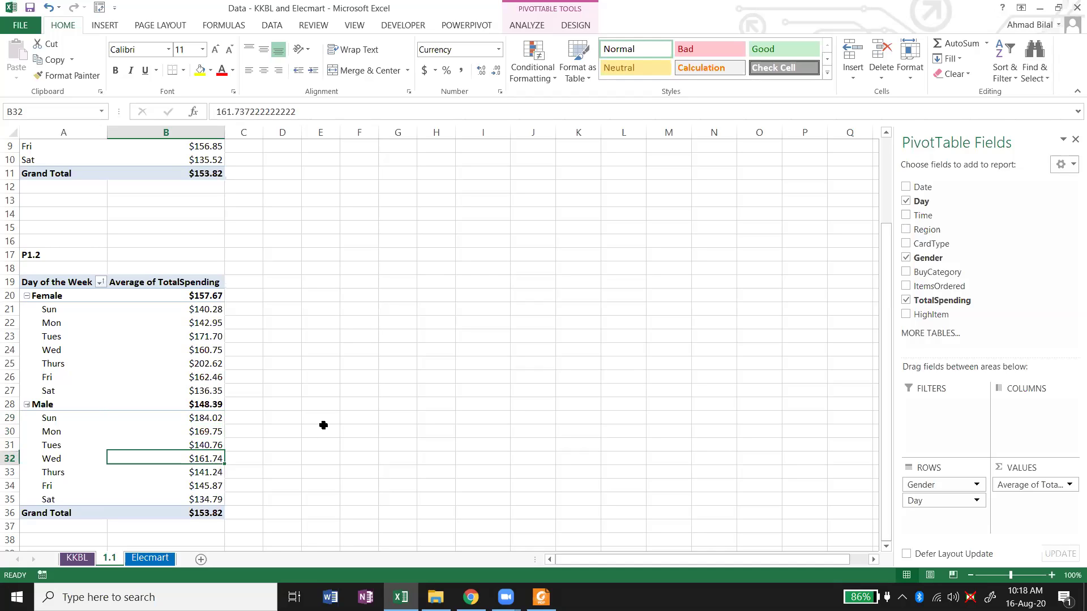
{"action": "key", "text": "Down"}
{"action": "key", "text": "Up"}
{"action": "key", "text": "Down"}
{"action": "key", "text": "Down"}
{"action": "key", "text": "Down"}
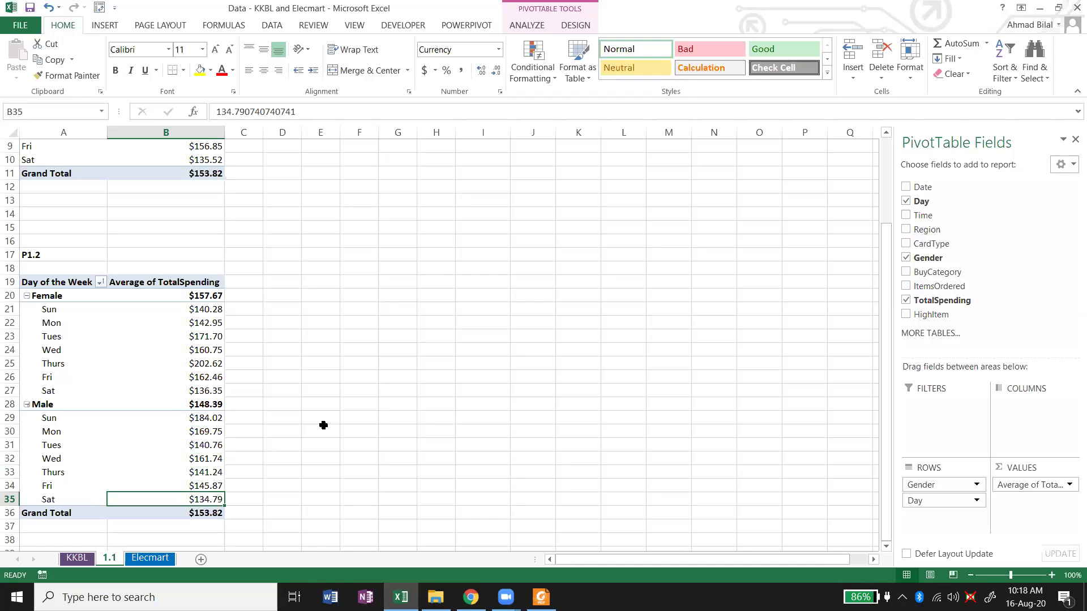
{"action": "key", "text": "Up"}
{"action": "key", "text": "Up"}
{"action": "key", "text": "Up"}
{"action": "key", "text": "Down"}
{"action": "key", "text": "Down"}
{"action": "key", "text": "Down"}
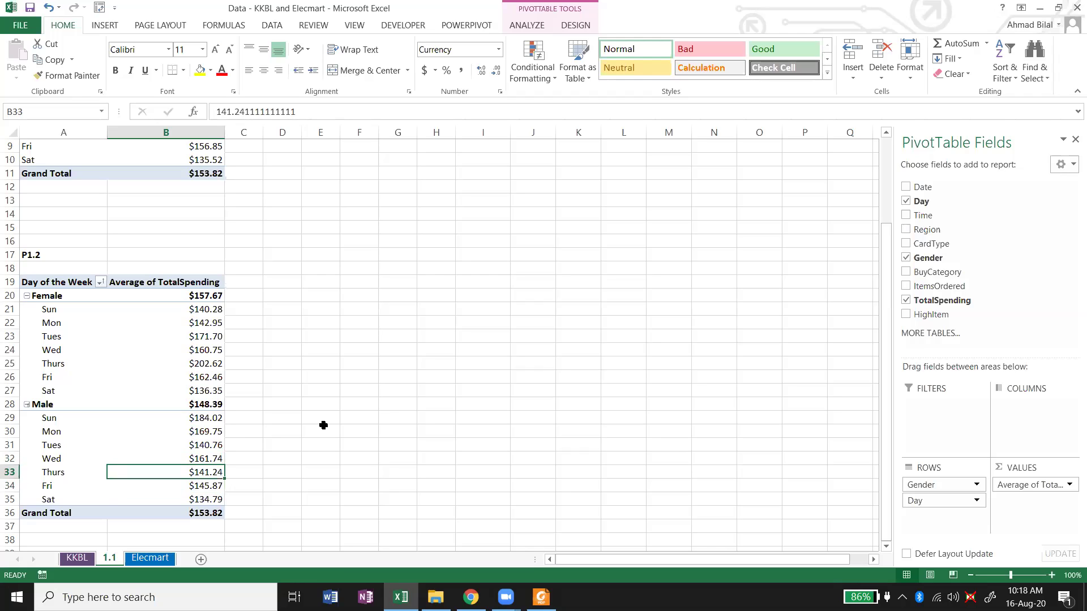
{"action": "key", "text": "Up"}
{"action": "key", "text": "Up"}
{"action": "key", "text": "Up"}
{"action": "key", "text": "Up"}
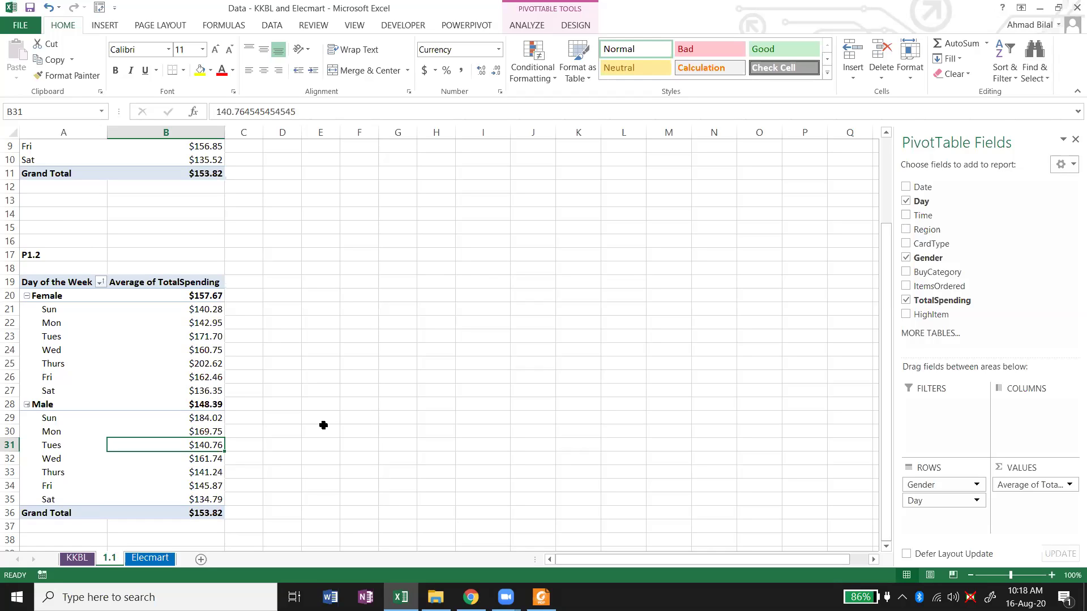
Recheck the Female group's daily averages between Sunday and Friday for a spending pattern.
{"action": "mouse_move", "coordinate": [219, 355]}
{"action": "mouse_move", "coordinate": [202, 312]}
{"action": "mouse_move", "coordinate": [192, 335]}
{"action": "left_click", "coordinate": [192, 375]}
{"action": "left_click", "coordinate": [195, 350]}
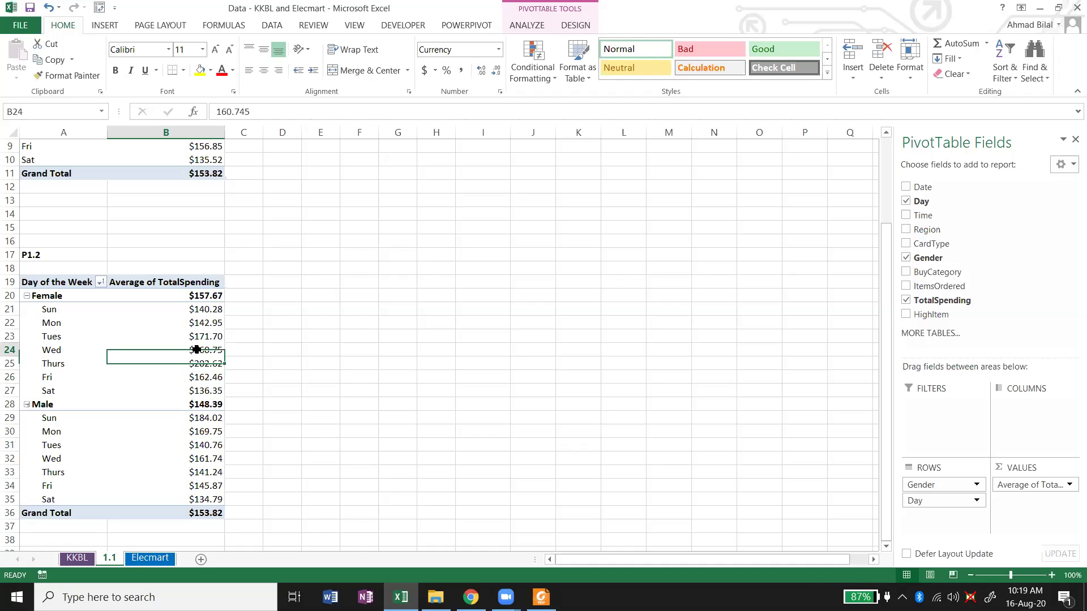
Insert a clustered column PivotChart of the P1.2 pivot table to inspect the daily bars, and delete the chart again.
{"action": "left_click", "coordinate": [528, 26]}
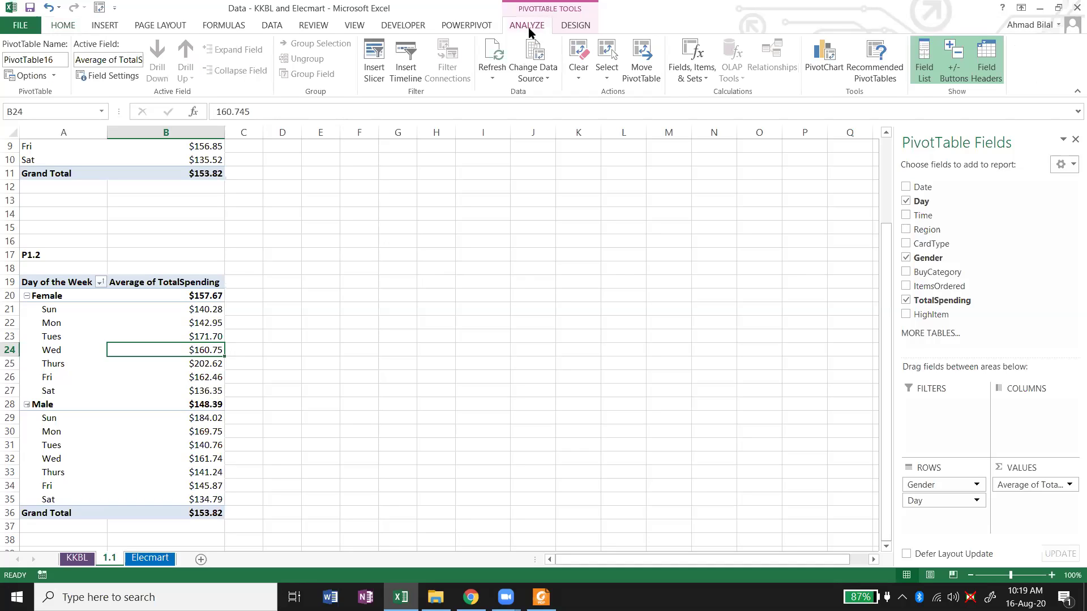
{"action": "left_click", "coordinate": [824, 61]}
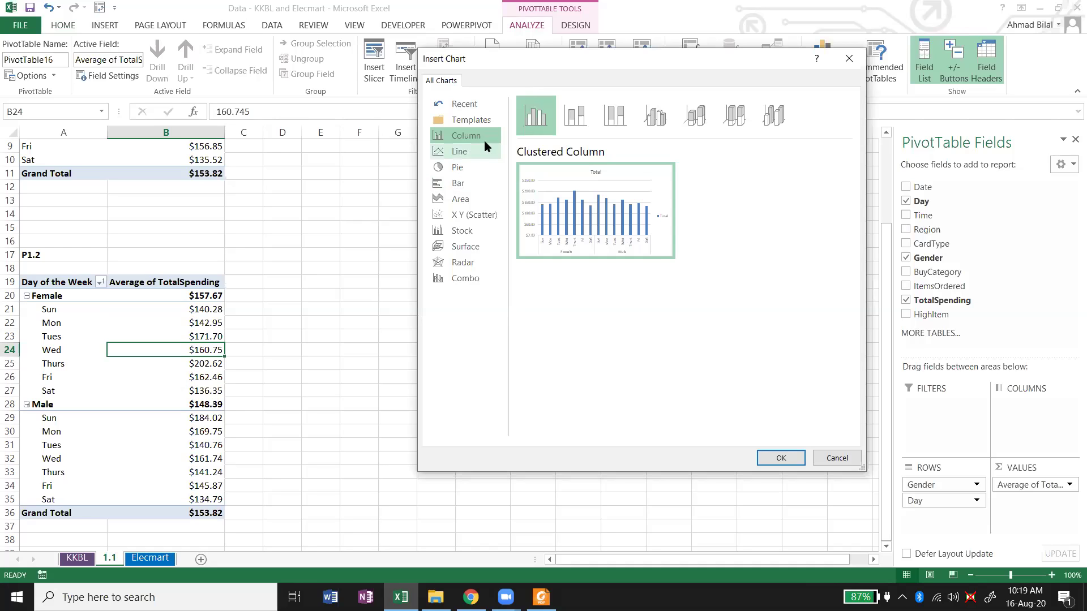
{"action": "left_click", "coordinate": [792, 464]}
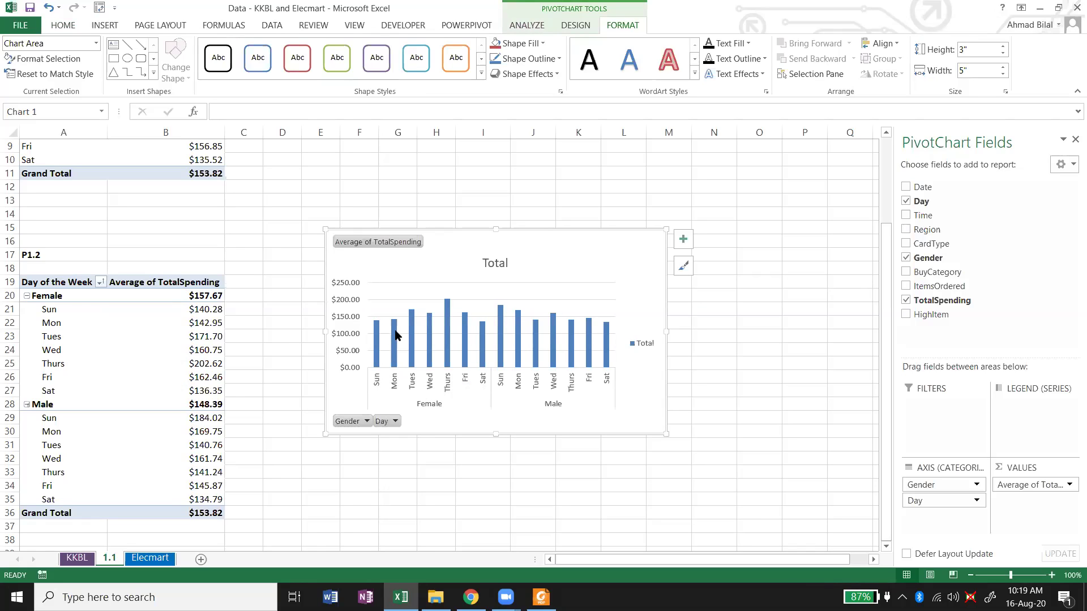
{"action": "mouse_move", "coordinate": [413, 314]}
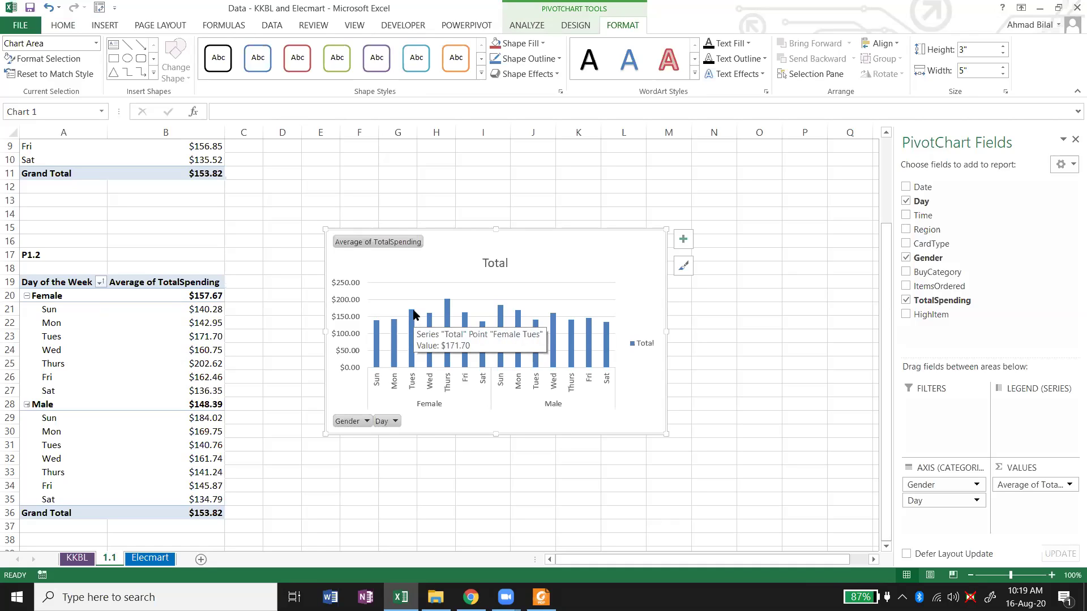
{"action": "mouse_move", "coordinate": [447, 306]}
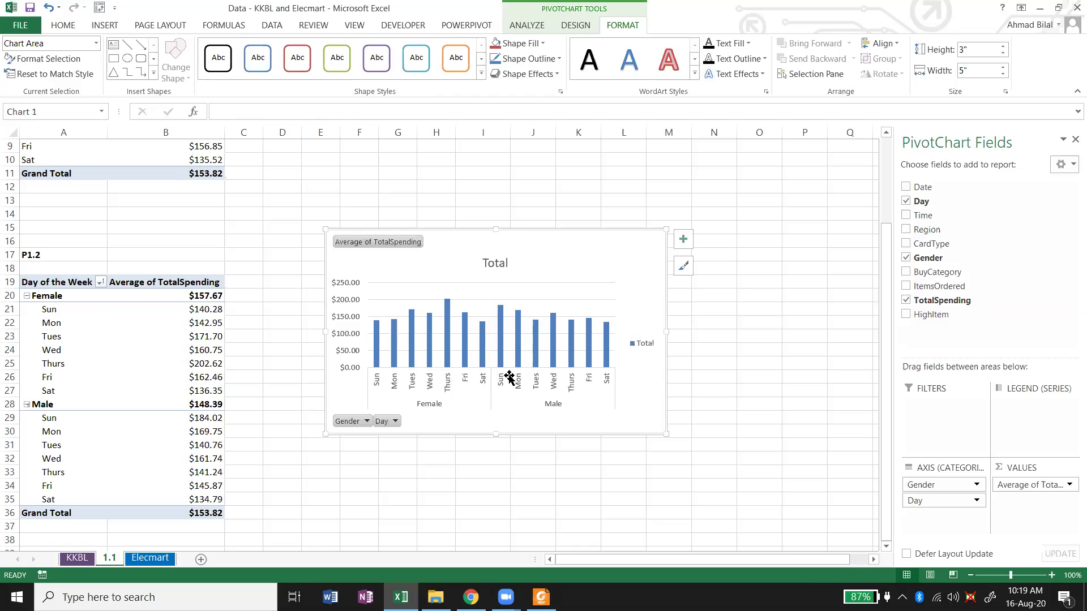
{"action": "mouse_move", "coordinate": [498, 306]}
{"action": "key", "text": "Delete"}
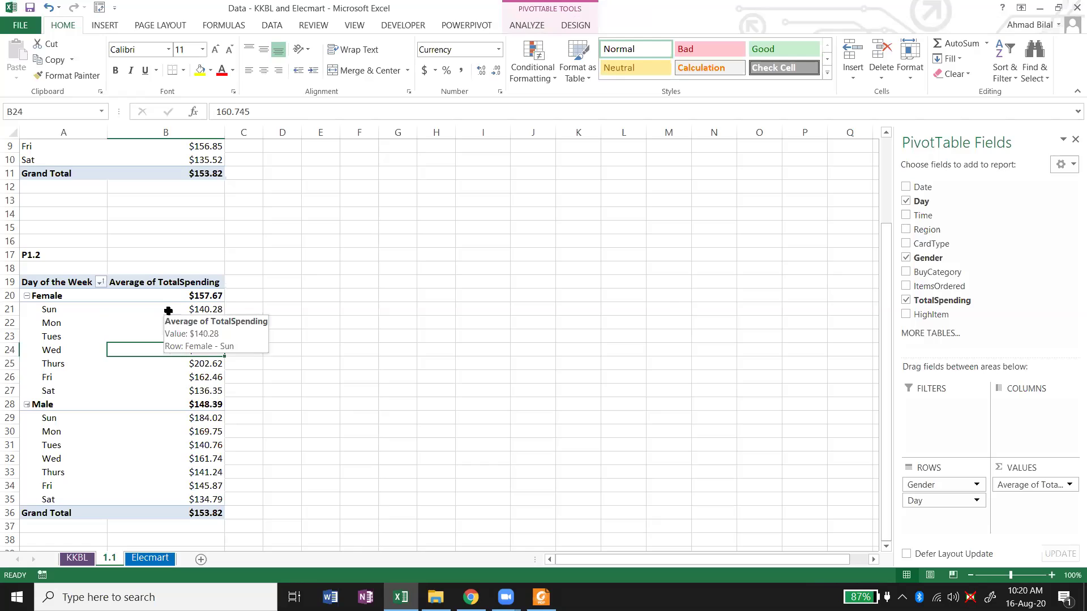
Apply solid-fill blue data bars to the Female group's Sunday-to-Saturday averages in the P1.2 pivot table and inspect the bars.
{"action": "left_click_drag", "start_coordinate": [168, 309], "coordinate": [176, 389]}
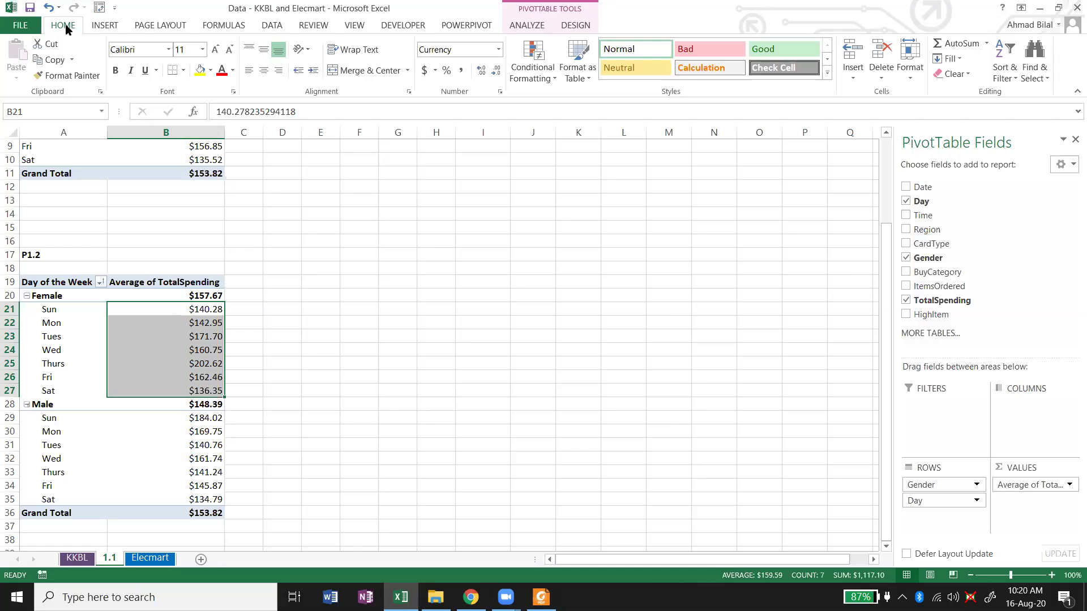
{"action": "left_click", "coordinate": [545, 77]}
{"action": "left_click", "coordinate": [546, 76]}
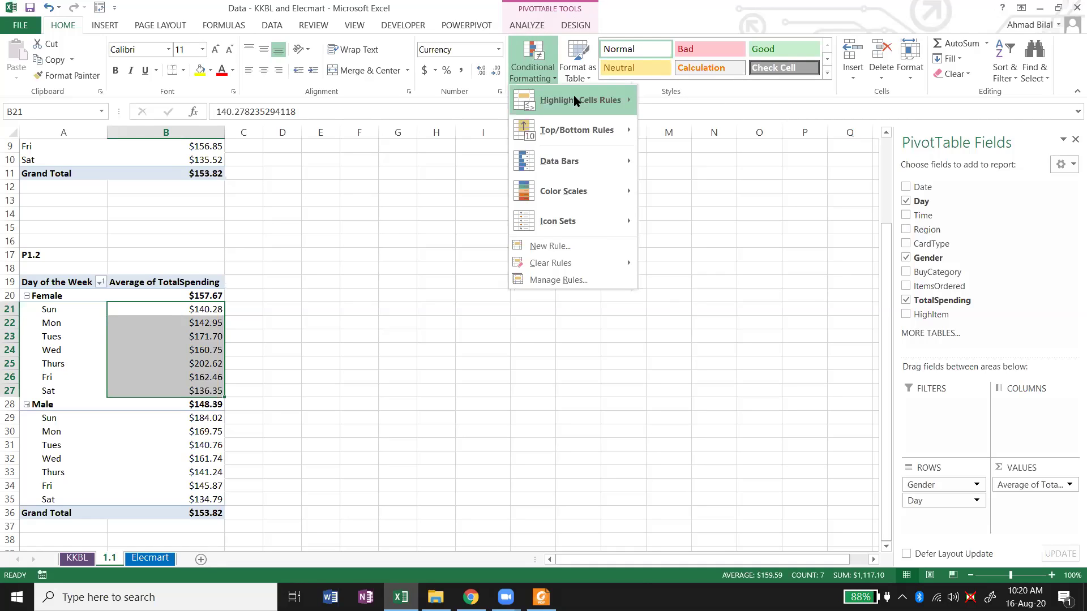
{"action": "mouse_move", "coordinate": [583, 101]}
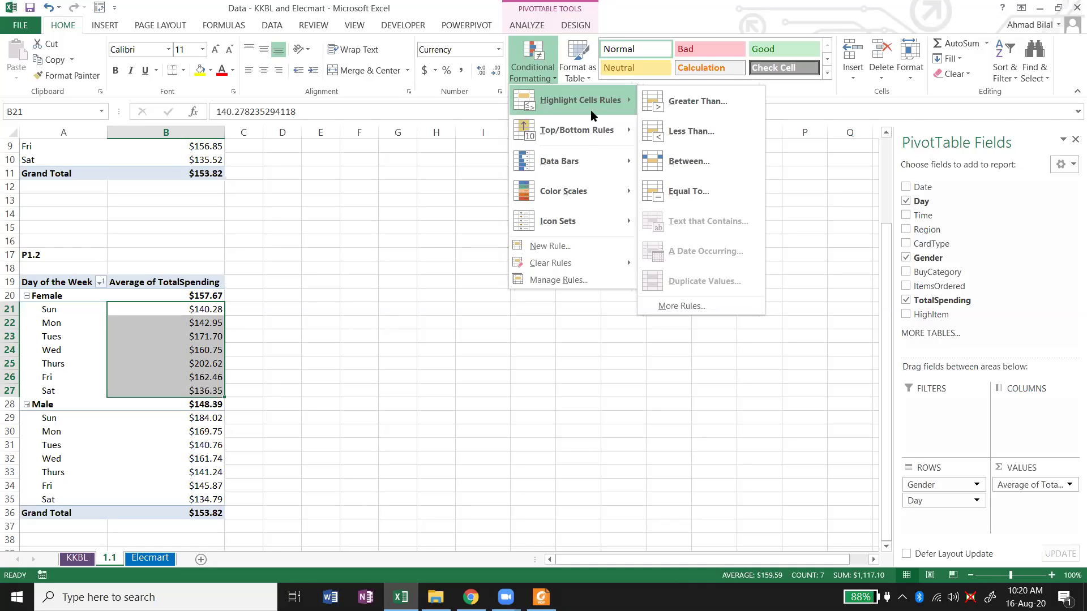
{"action": "mouse_move", "coordinate": [610, 161]}
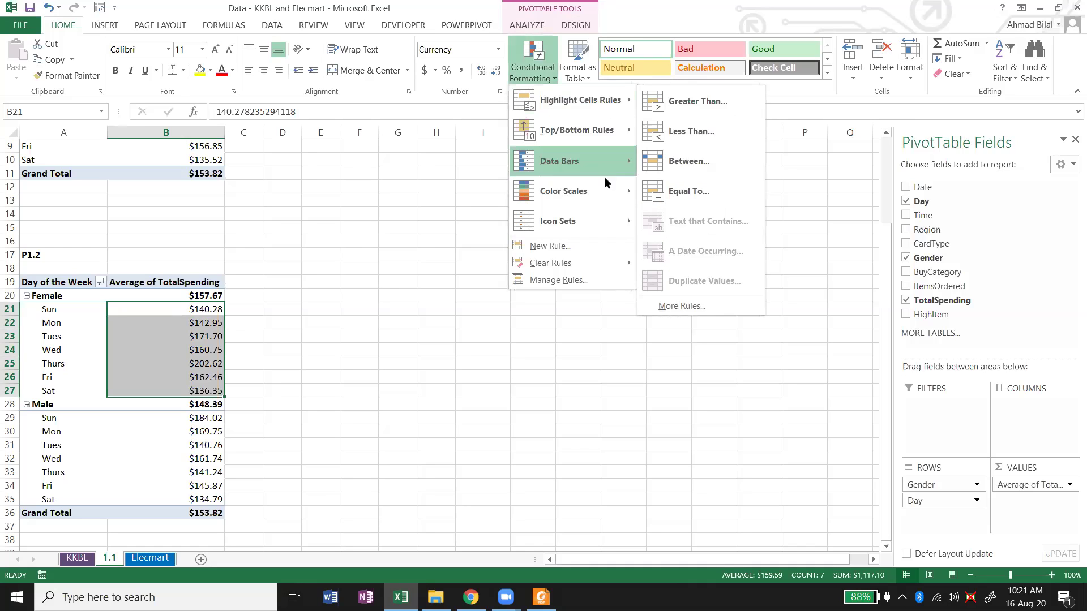
{"action": "mouse_move", "coordinate": [612, 190]}
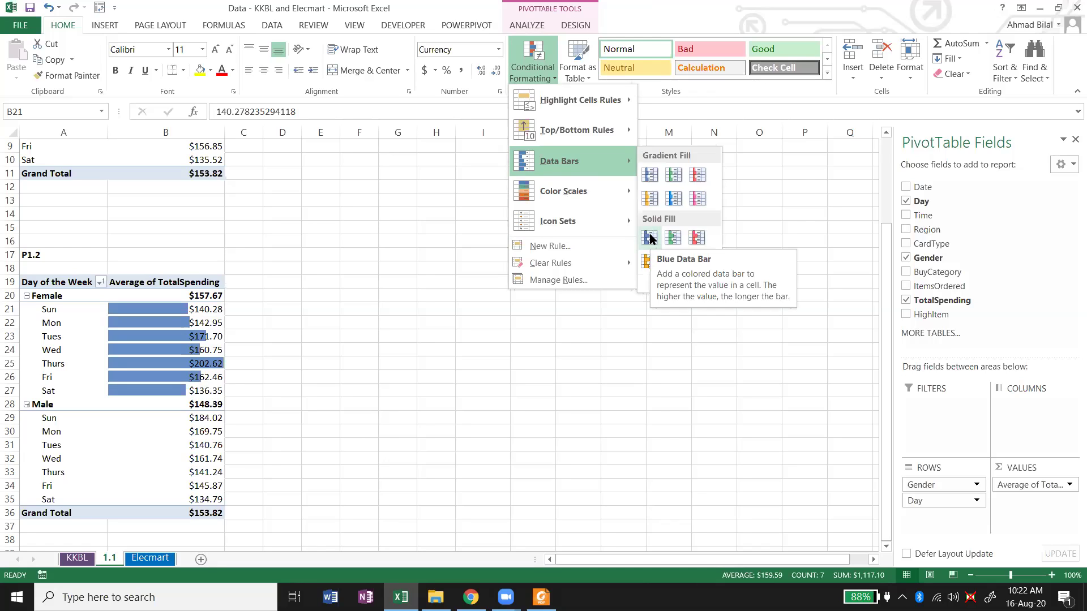
{"action": "left_click", "coordinate": [650, 238]}
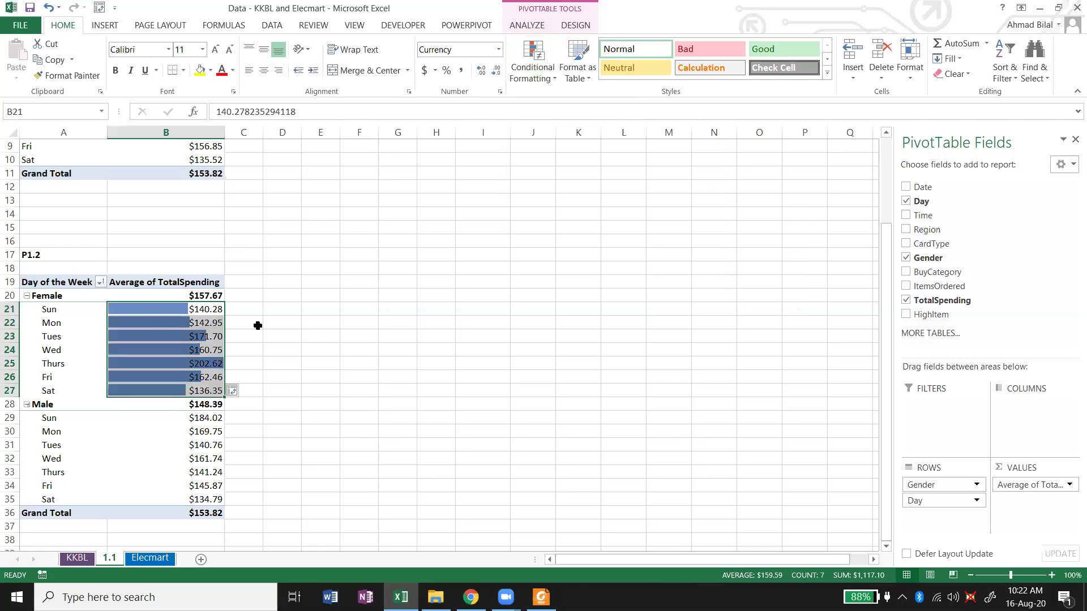
{"action": "left_click", "coordinate": [276, 323]}
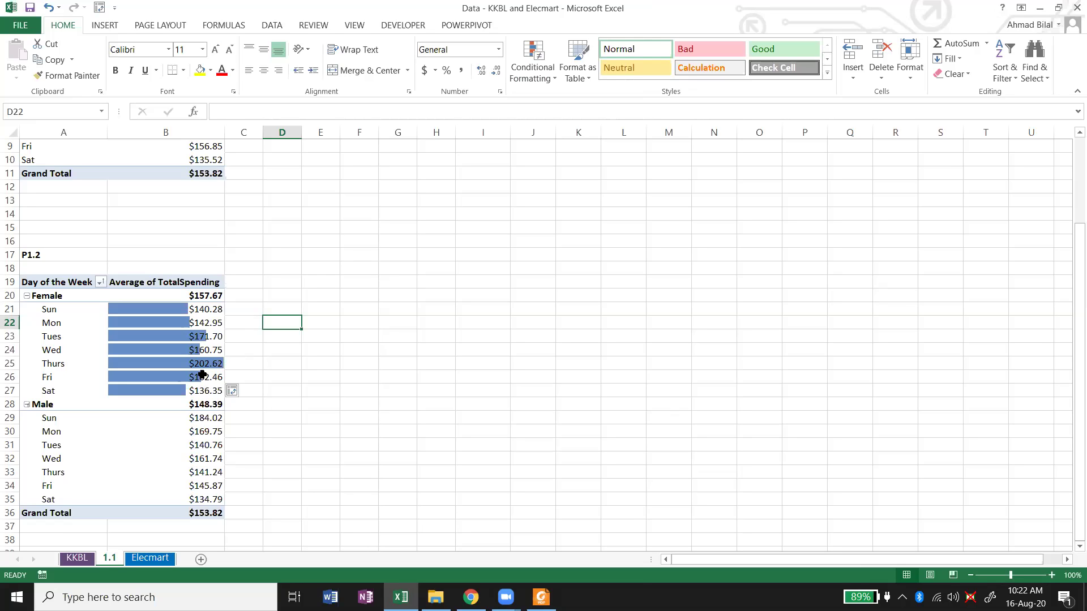
{"action": "left_click_drag", "start_coordinate": [177, 307], "coordinate": [181, 387]}
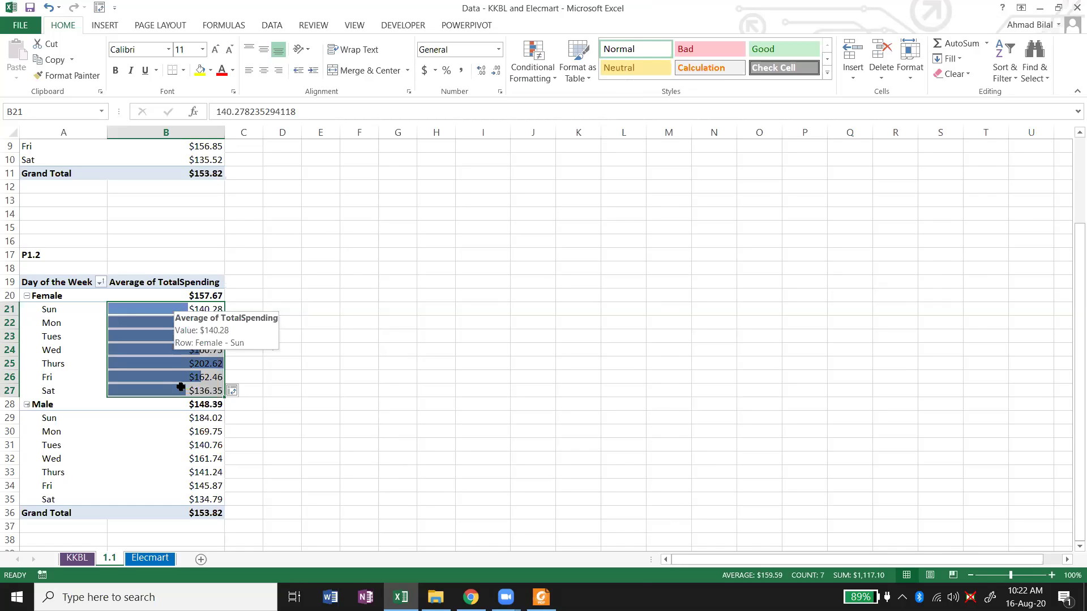
{"action": "left_click", "coordinate": [232, 364]}
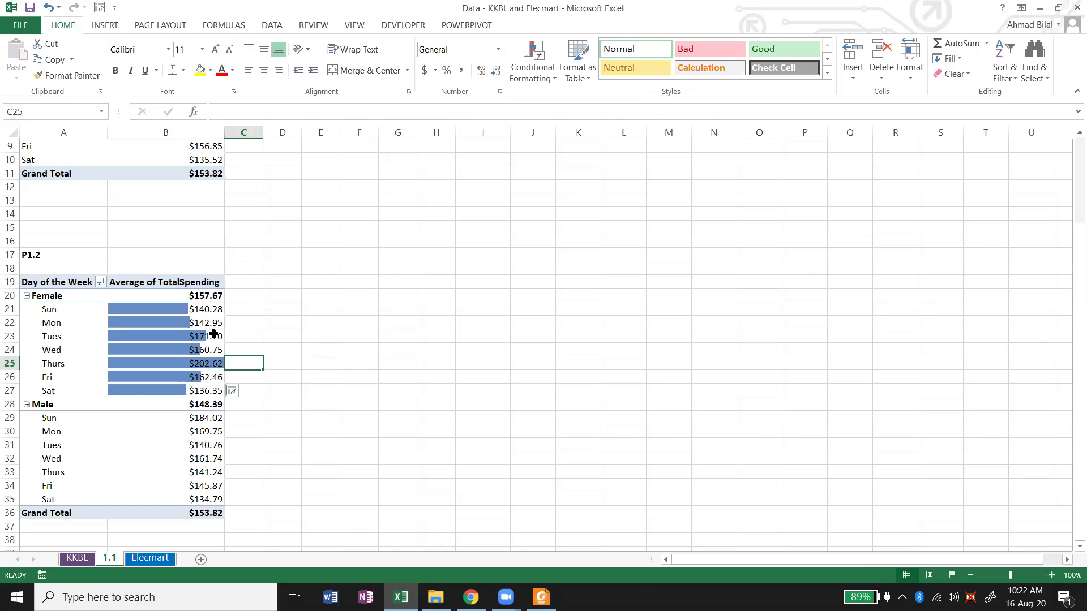
{"action": "mouse_move", "coordinate": [187, 310]}
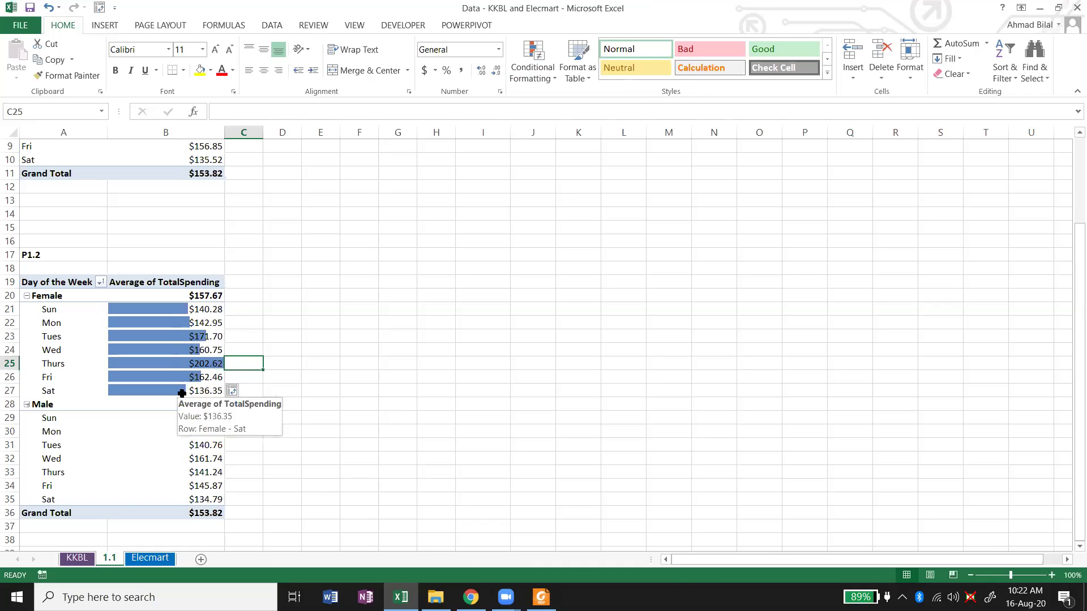
Clear the conditional formatting rules from the Female group's seven daily average cells.
{"action": "left_click_drag", "start_coordinate": [175, 307], "coordinate": [165, 395]}
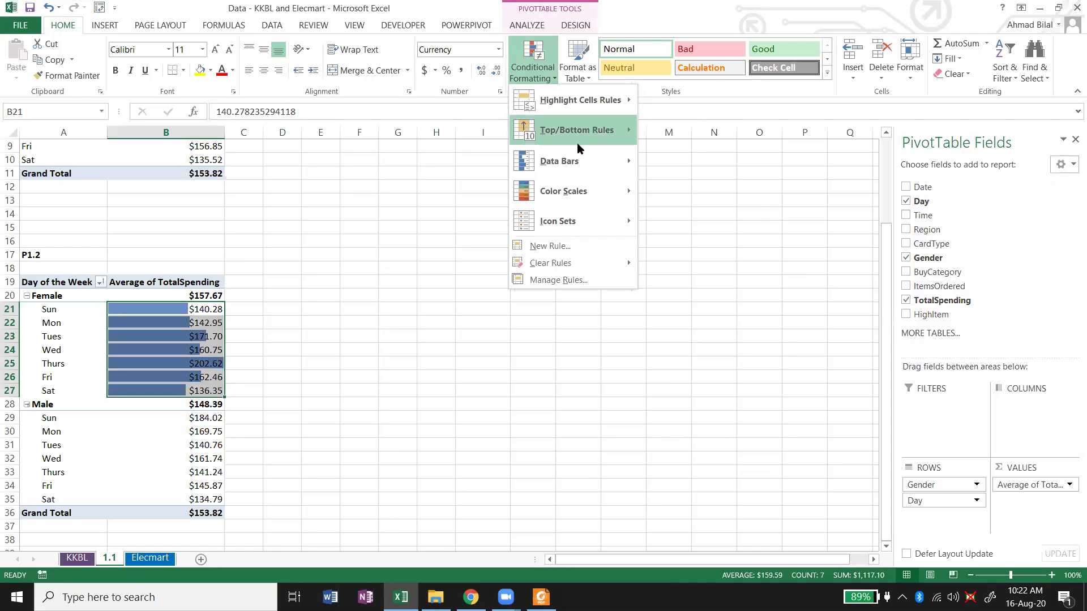
{"action": "mouse_move", "coordinate": [596, 162]}
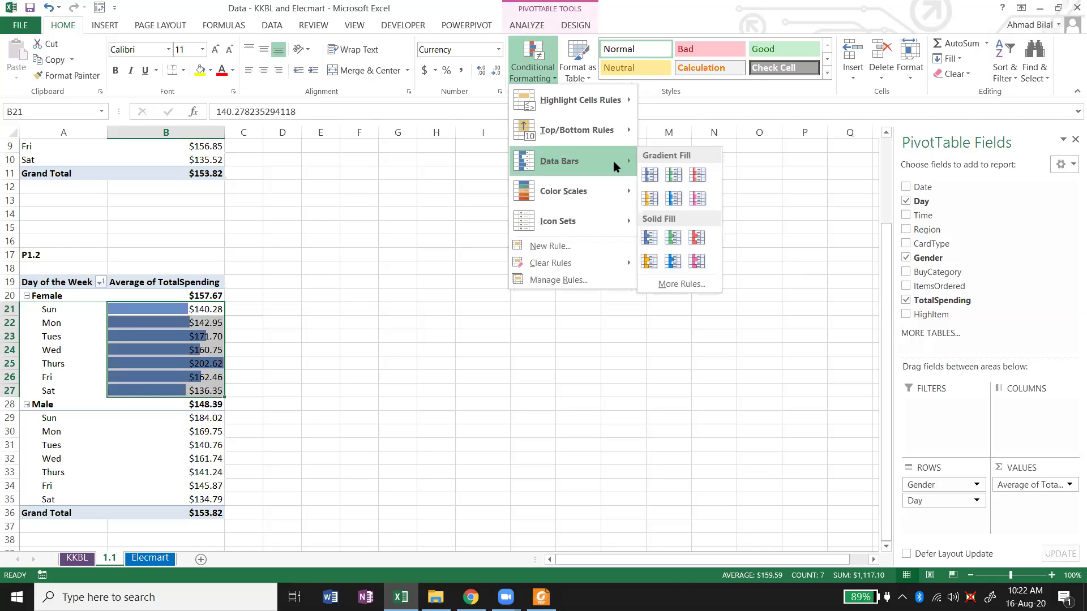
{"action": "mouse_move", "coordinate": [612, 188]}
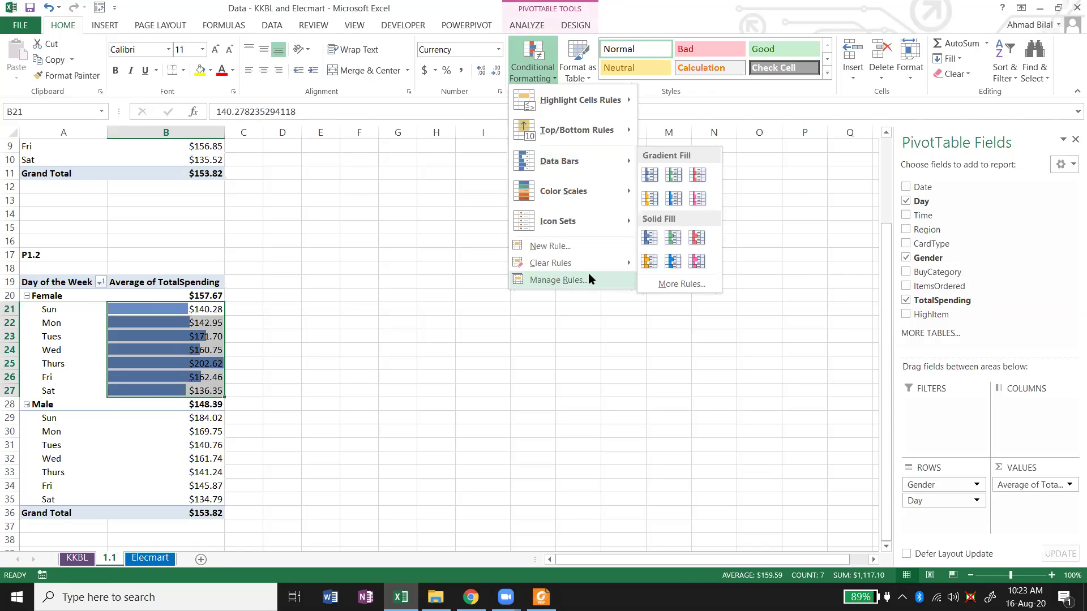
{"action": "mouse_move", "coordinate": [620, 263]}
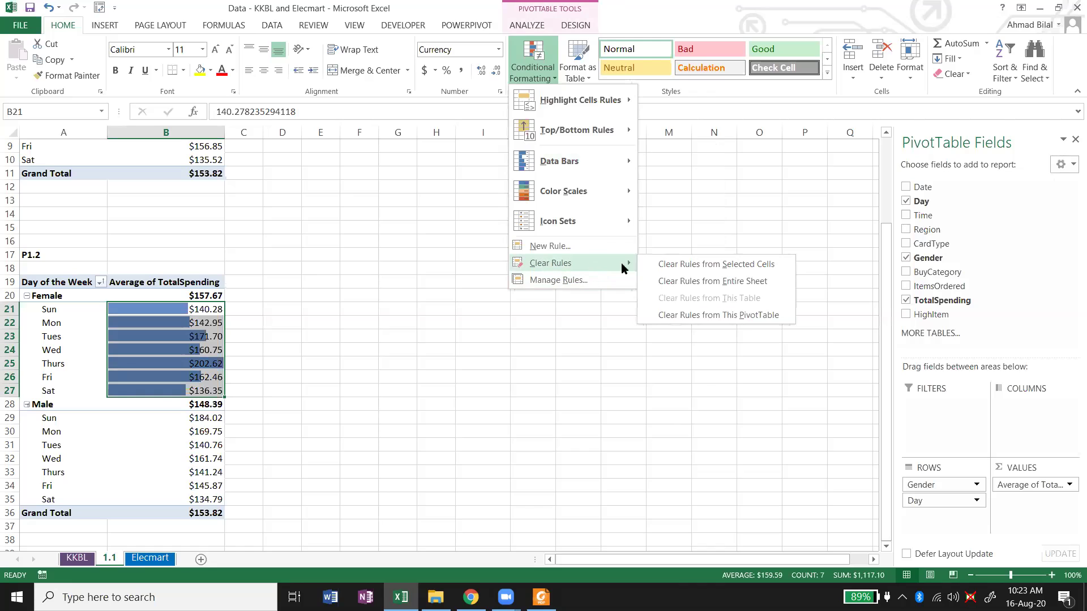
{"action": "left_click", "coordinate": [702, 266]}
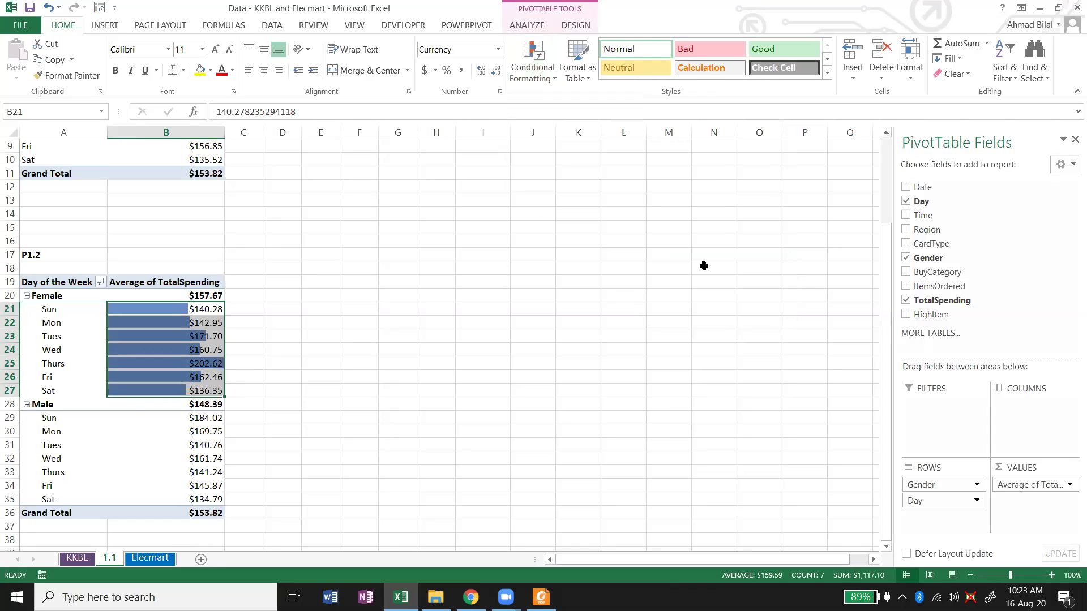
Apply a green-to-white color scale to the Female group's daily averages, with the highest spending in green.
{"action": "left_click", "coordinate": [549, 69]}
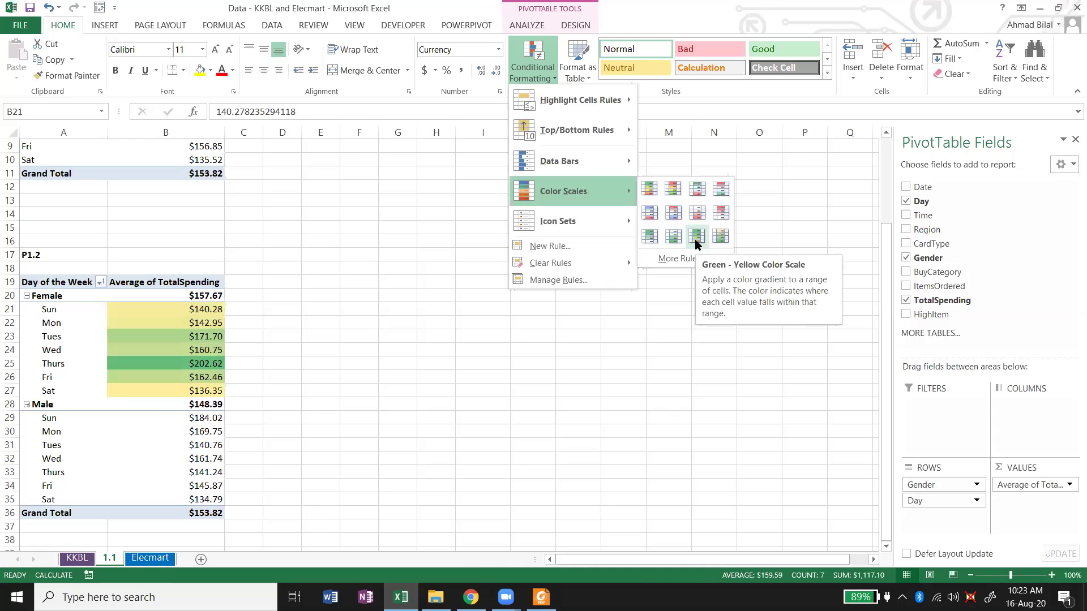
{"action": "left_click", "coordinate": [651, 238]}
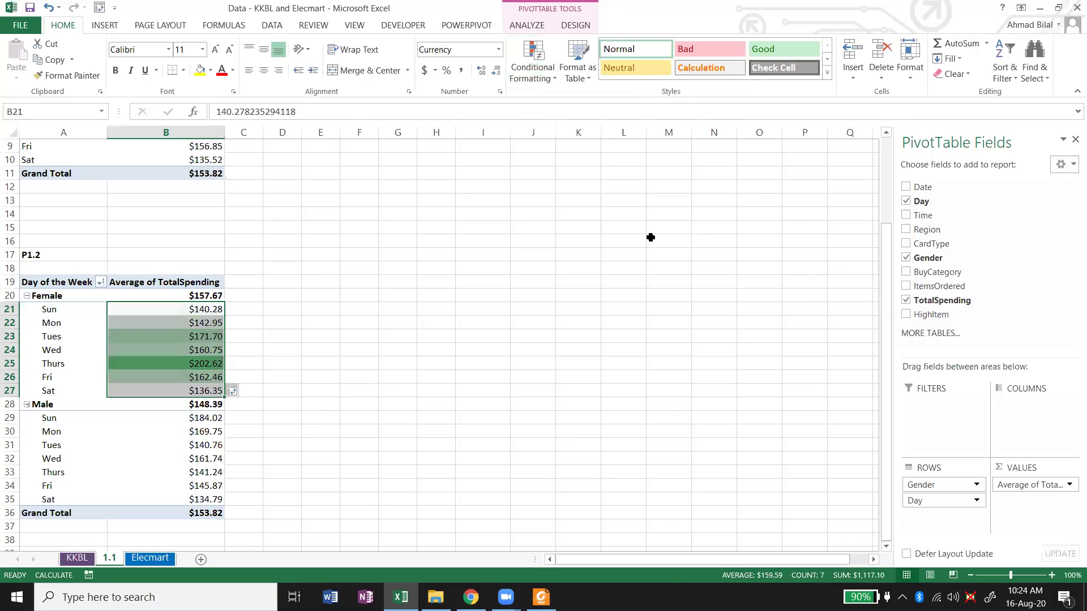
{"action": "left_click", "coordinate": [258, 309]}
{"action": "left_click", "coordinate": [297, 313]}
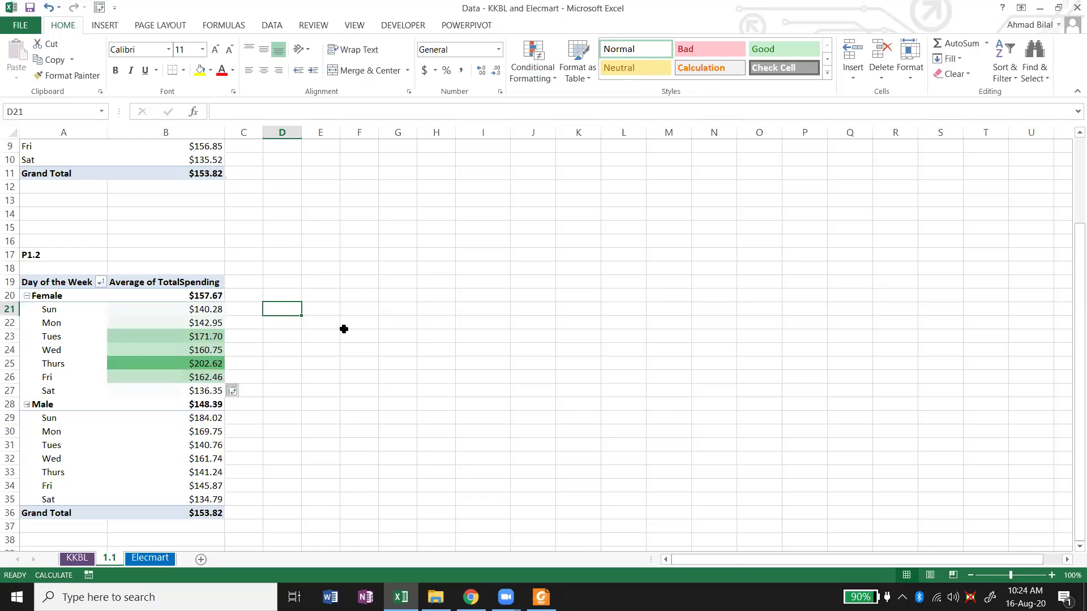
Apply the same green-to-white color scale to the Male group's Sunday-to-Saturday averages.
{"action": "mouse_move", "coordinate": [184, 320]}
{"action": "left_click_drag", "start_coordinate": [178, 422], "coordinate": [196, 500]}
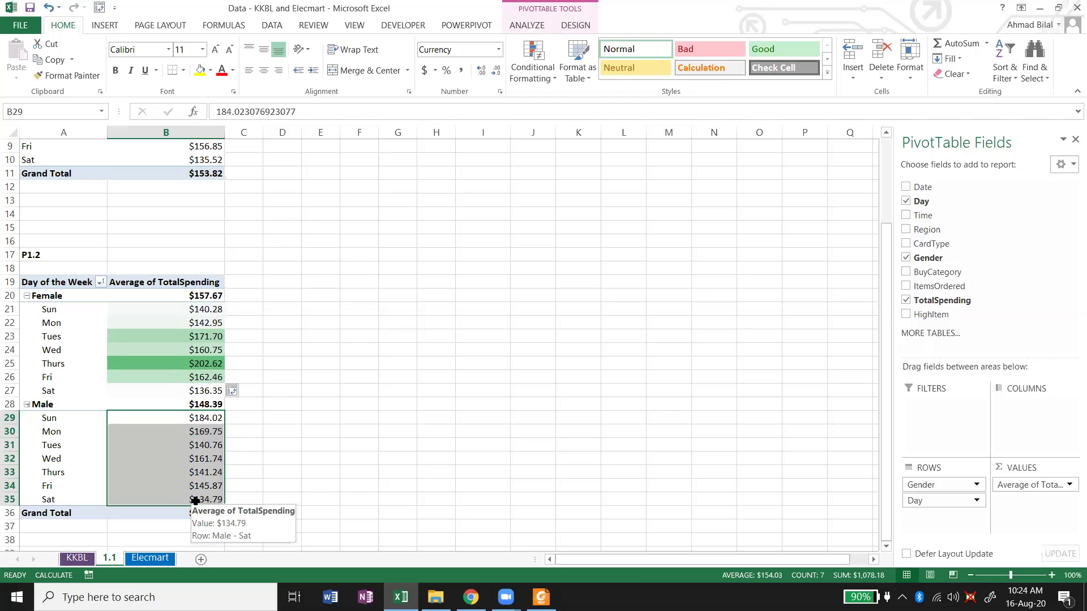
{"action": "left_click", "coordinate": [553, 78]}
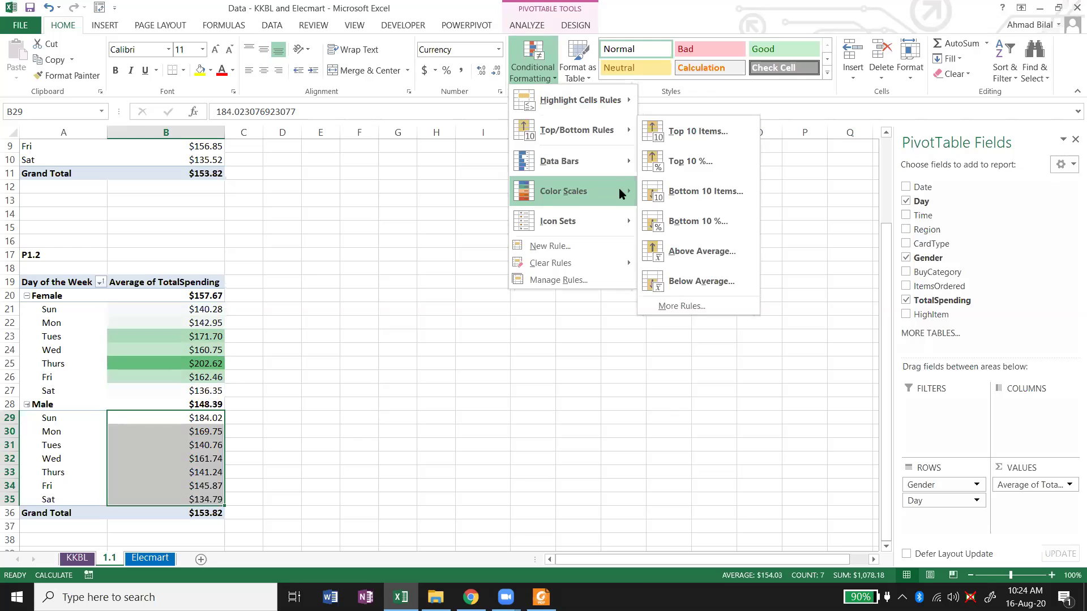
{"action": "mouse_move", "coordinate": [620, 193]}
{"action": "left_click", "coordinate": [651, 238]}
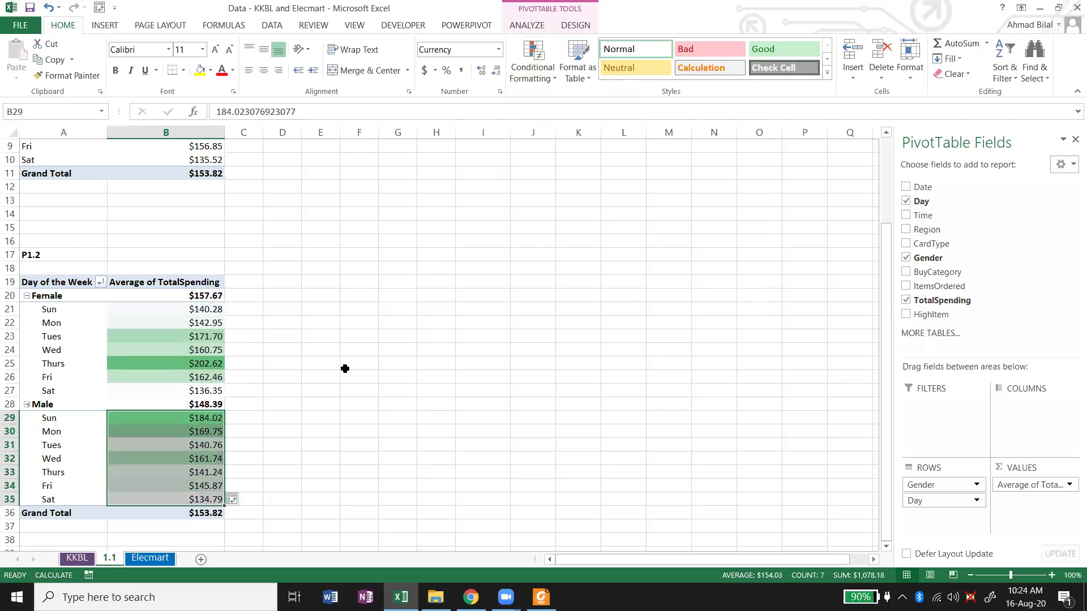
{"action": "left_click", "coordinate": [345, 368]}
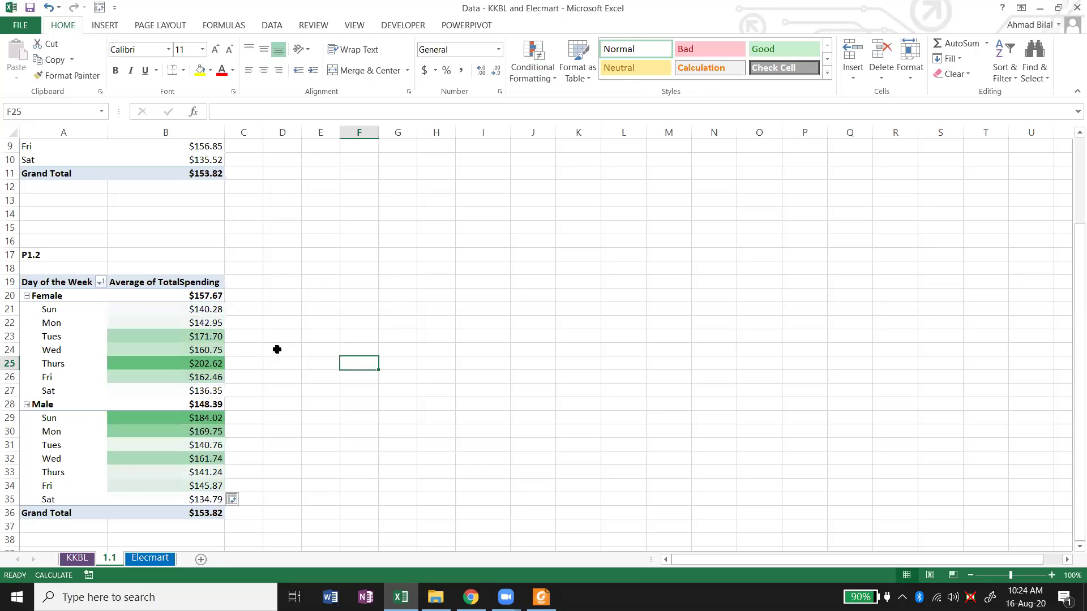
Compare the shaded daily averages of the Female and Male groups to find the days each group spends most.
{"action": "mouse_move", "coordinate": [222, 323]}
{"action": "left_click", "coordinate": [201, 366]}
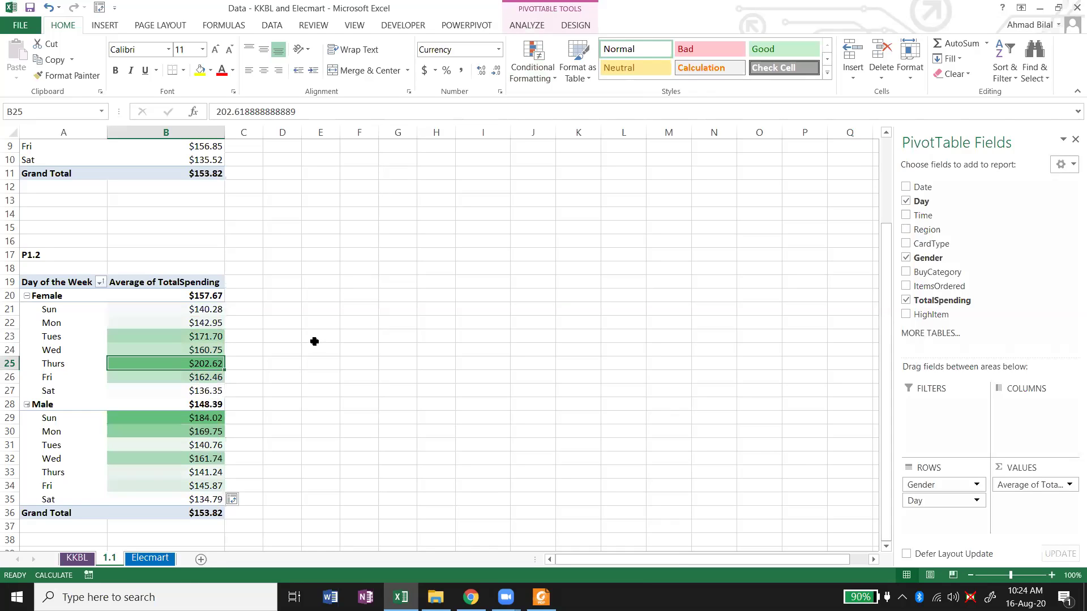
{"action": "left_click", "coordinate": [194, 337]}
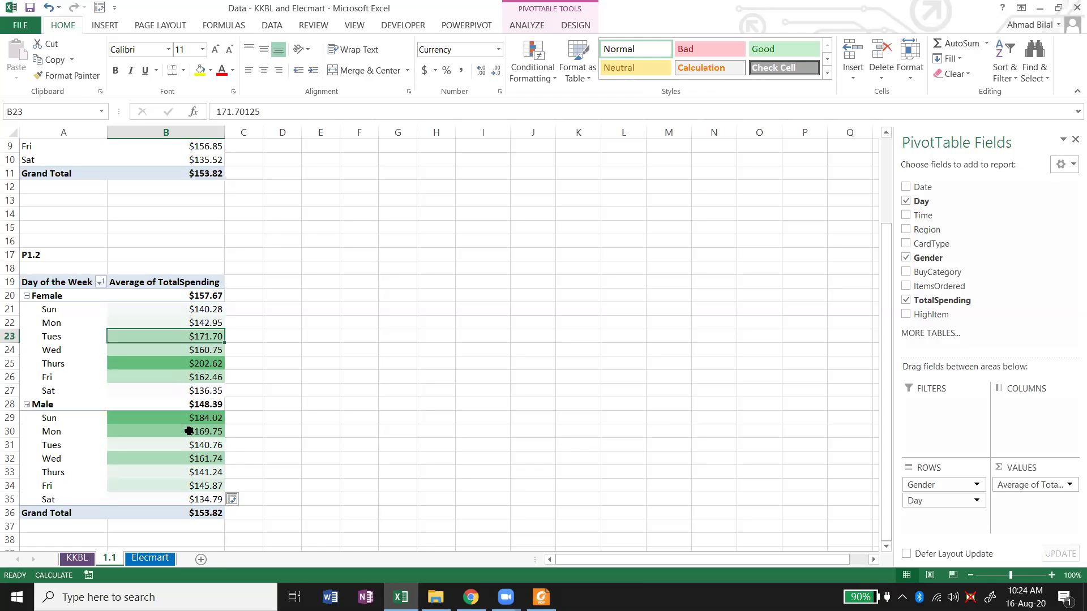
{"action": "left_click", "coordinate": [169, 432]}
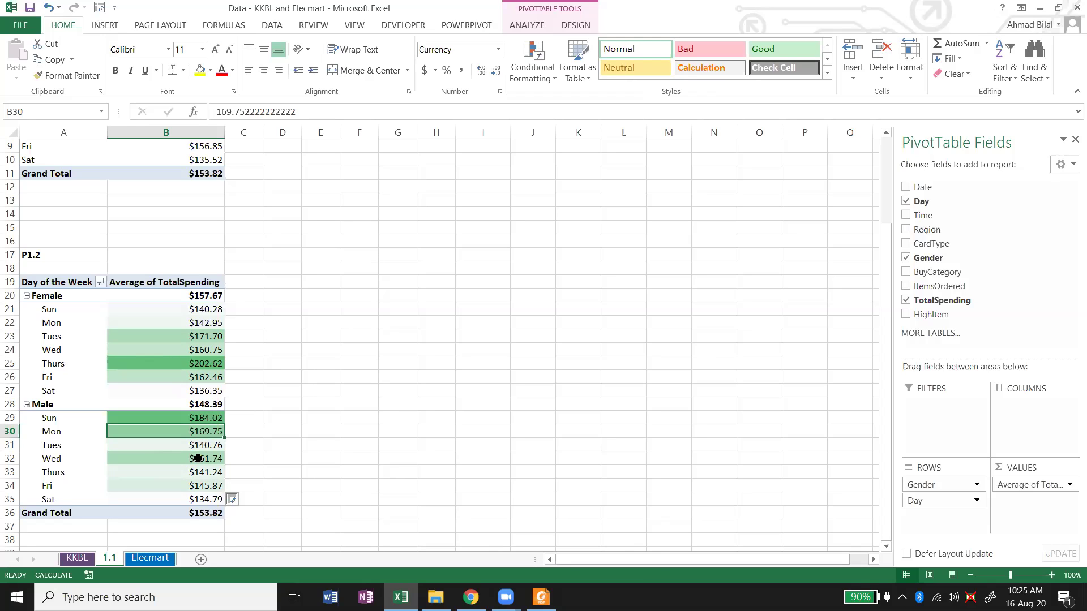
{"action": "mouse_move", "coordinate": [201, 448]}
{"action": "left_click", "coordinate": [187, 458]}
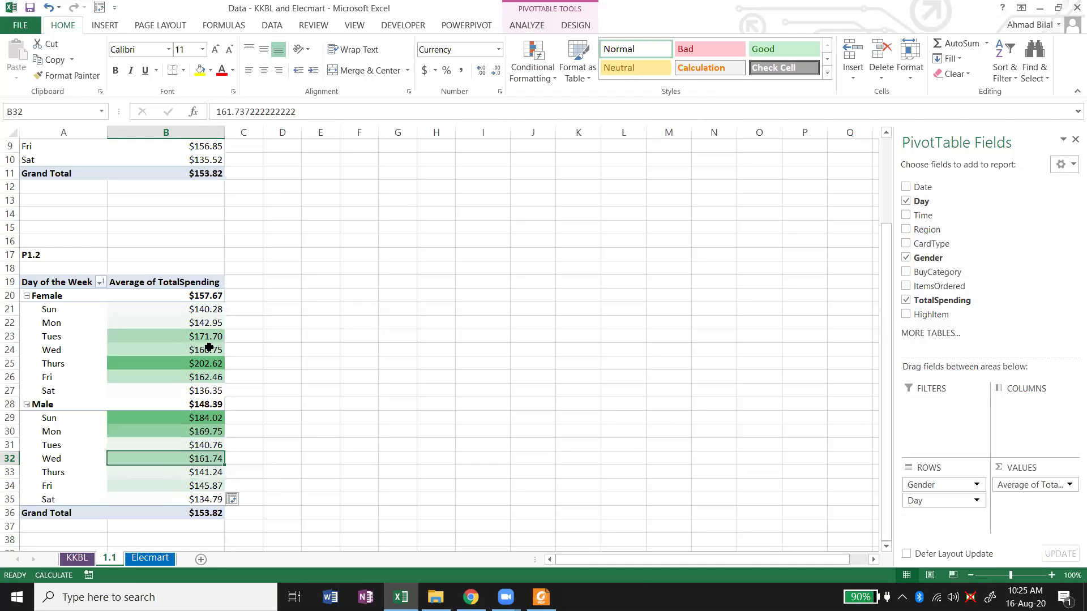
{"action": "left_click", "coordinate": [201, 422]}
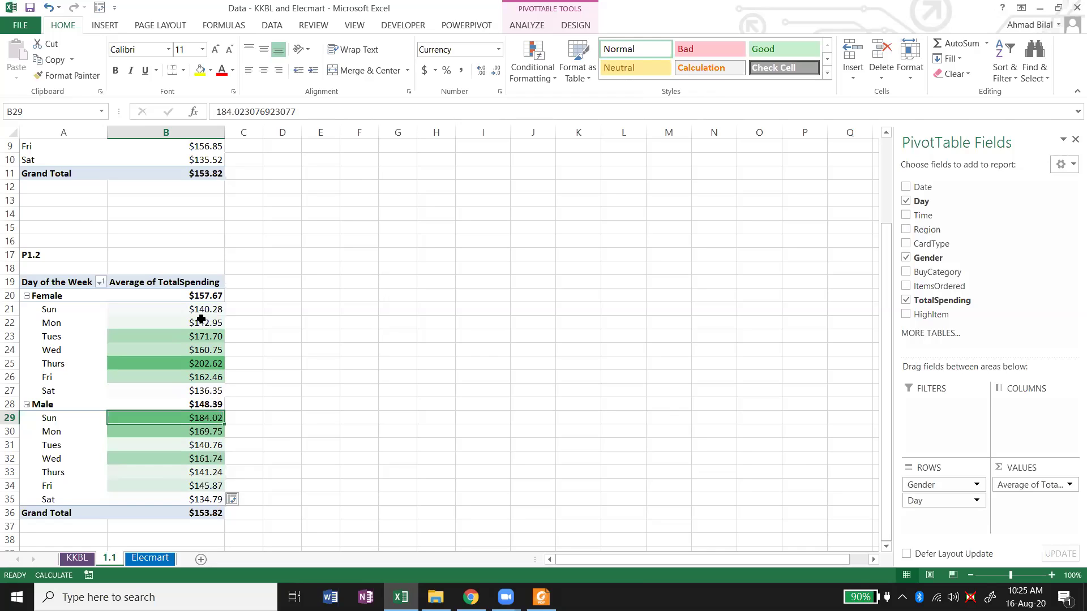
{"action": "left_click", "coordinate": [169, 361]}
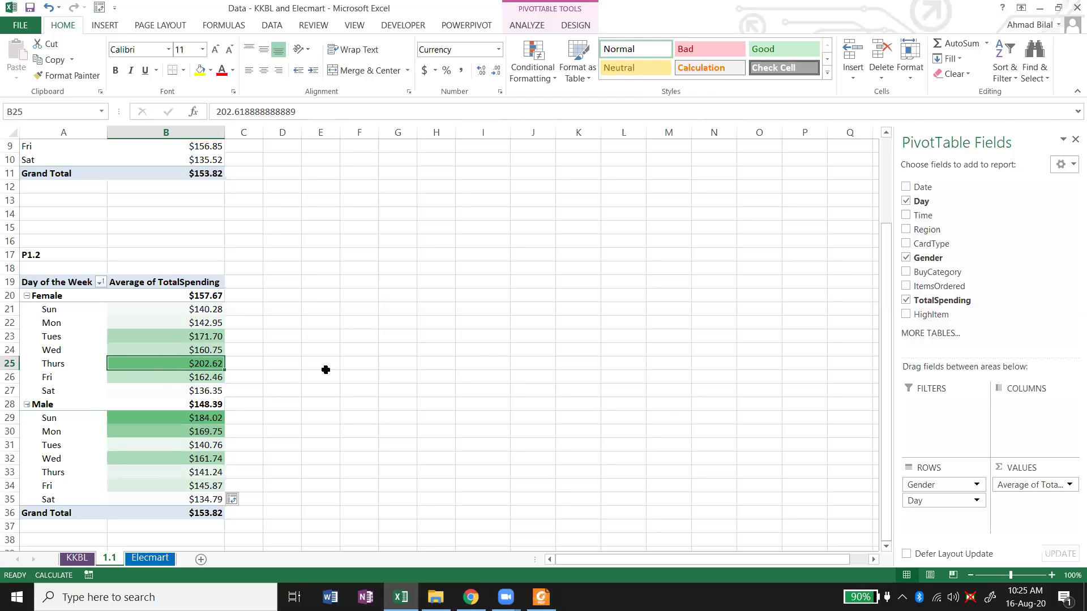
{"action": "left_click", "coordinate": [538, 59]}
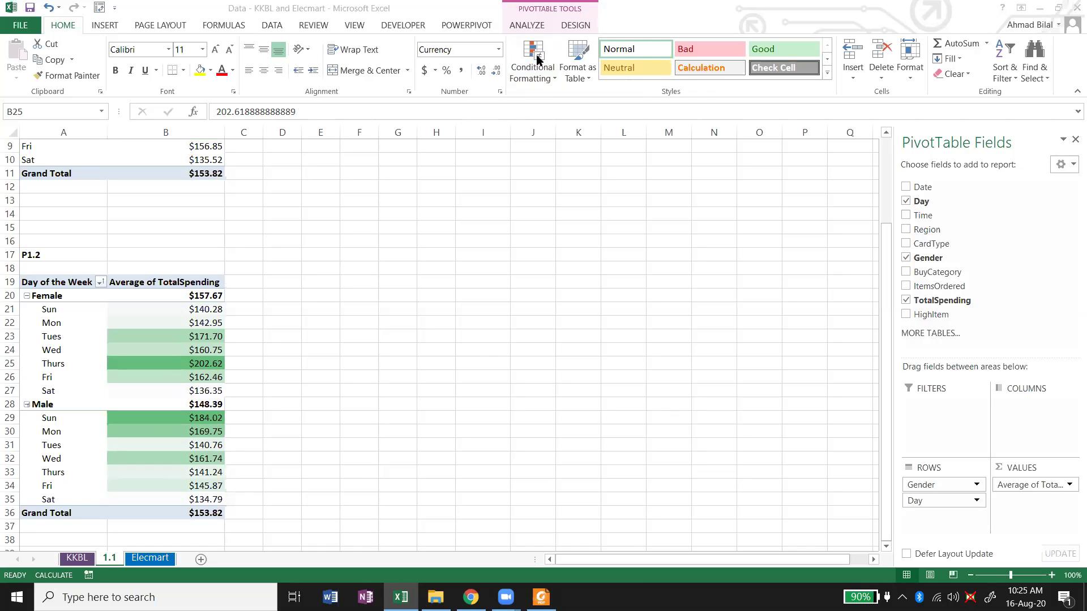
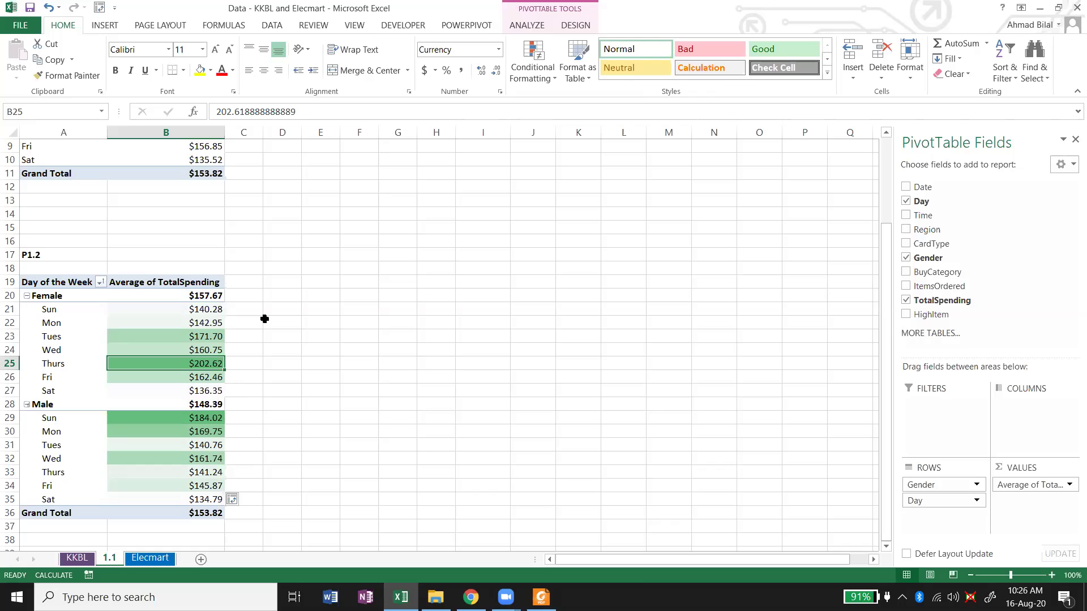
Compare both groups' Sunday spending and review the Female group's averages from Monday to Friday for a weekday pattern.
{"action": "mouse_move", "coordinate": [167, 311]}
{"action": "left_click", "coordinate": [177, 424]}
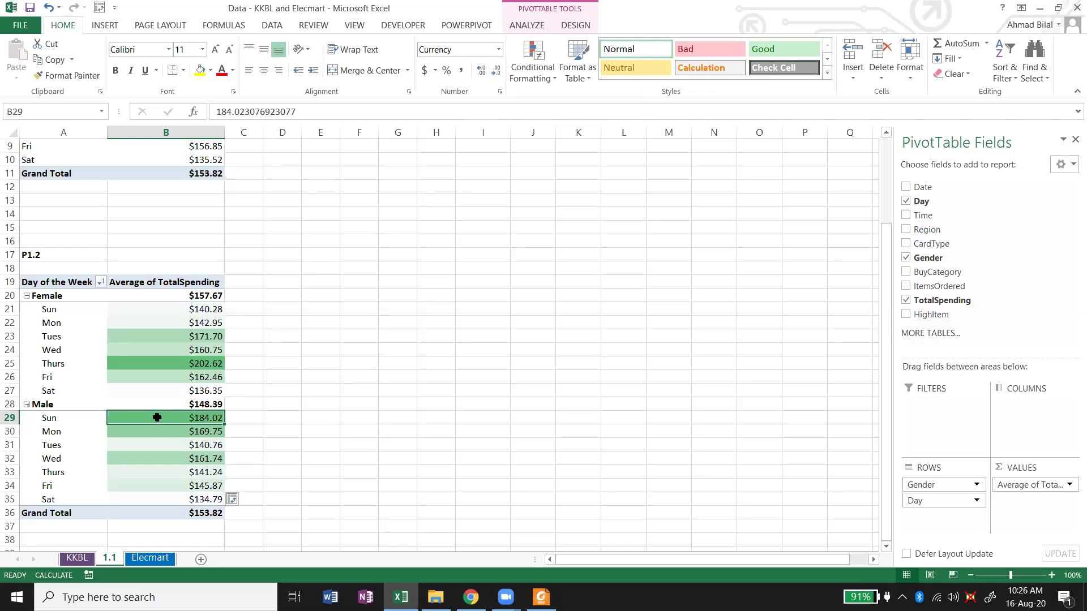
{"action": "mouse_move", "coordinate": [158, 417]}
{"action": "left_click", "coordinate": [244, 366]}
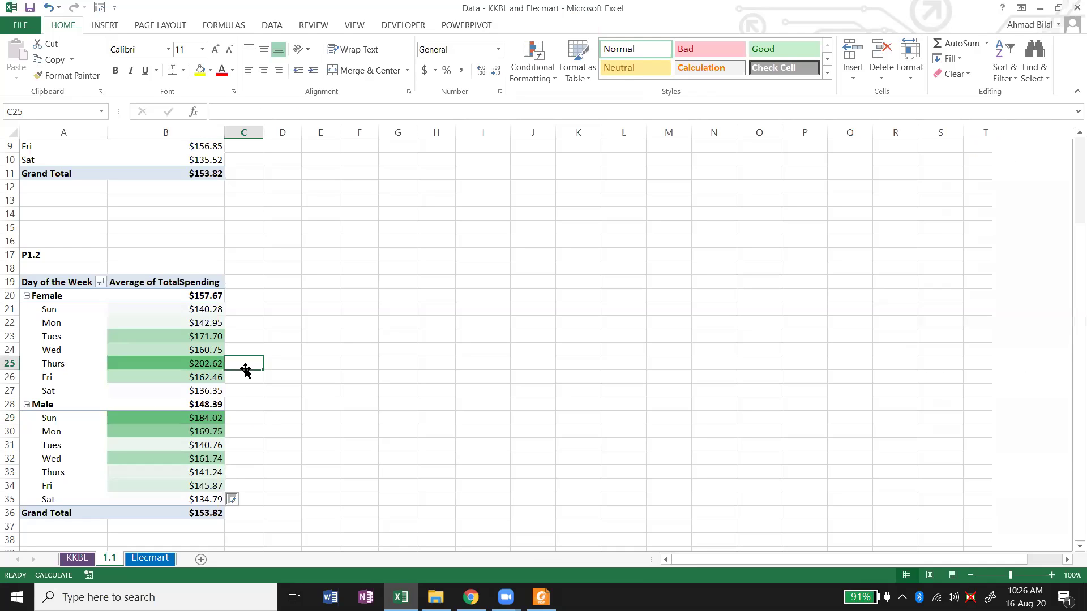
{"action": "left_click", "coordinate": [320, 334]}
{"action": "left_click", "coordinate": [308, 318]}
{"action": "left_click", "coordinate": [316, 307]}
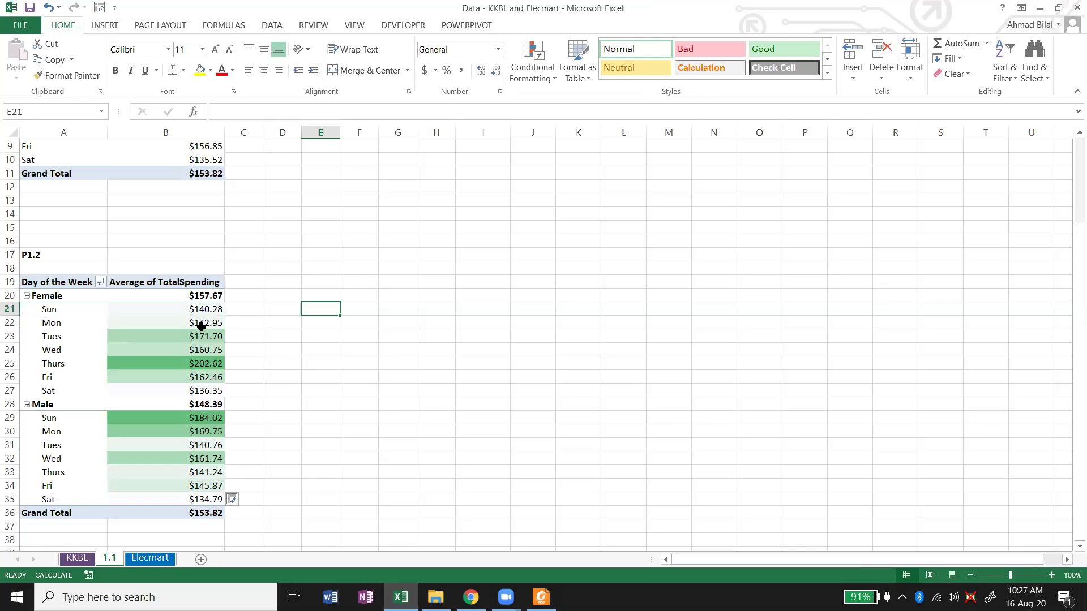
{"action": "left_click_drag", "start_coordinate": [202, 327], "coordinate": [199, 378]}
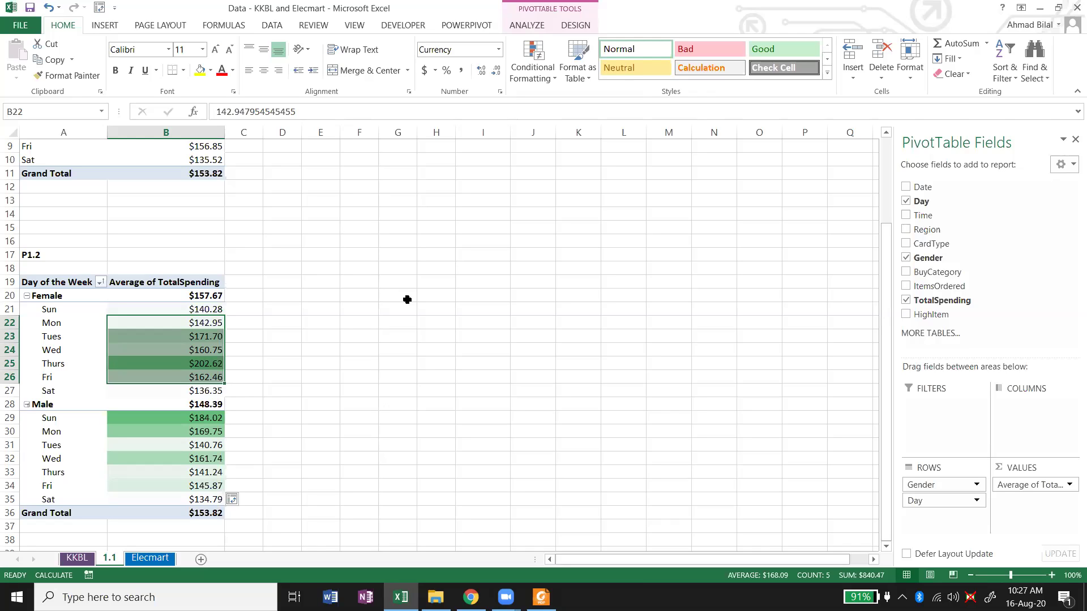
{"action": "left_click", "coordinate": [348, 333]}
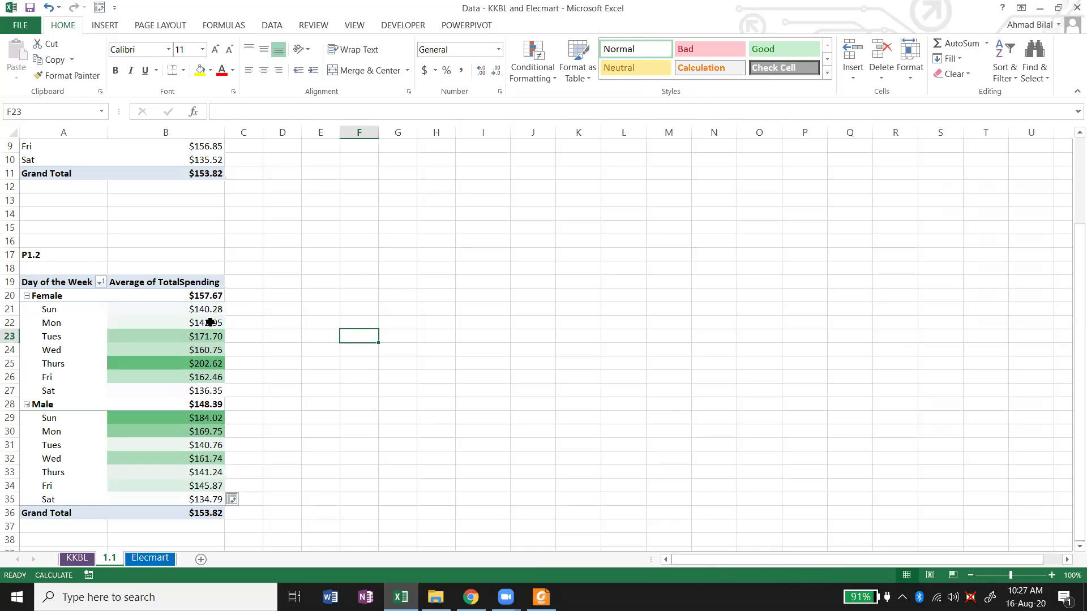
Clear all conditional formatting rules from the entire sheet.
{"action": "left_click_drag", "start_coordinate": [182, 310], "coordinate": [193, 388]}
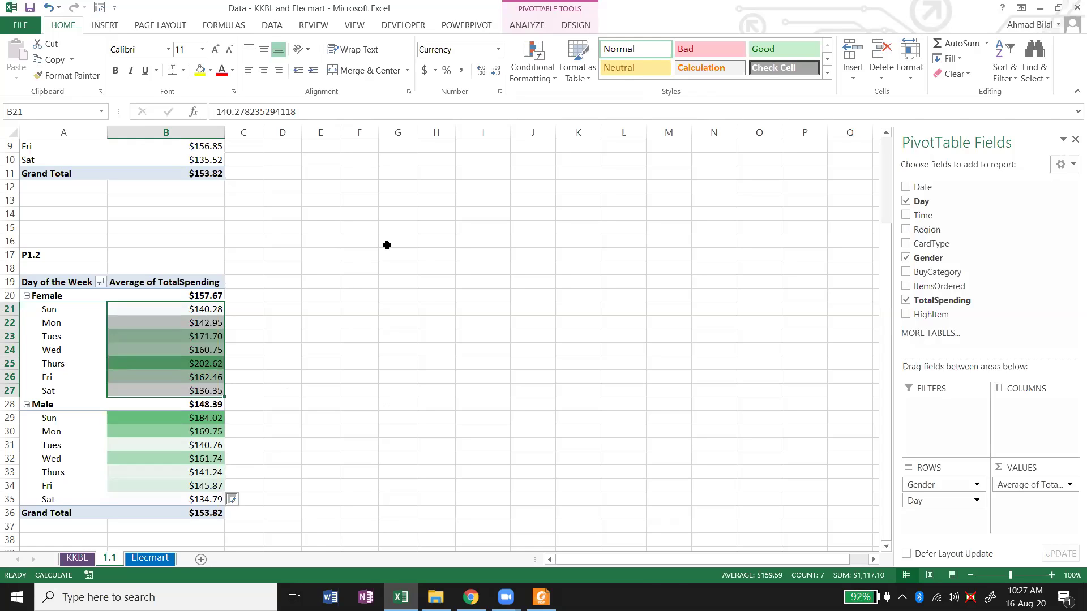
{"action": "left_click", "coordinate": [170, 305]}
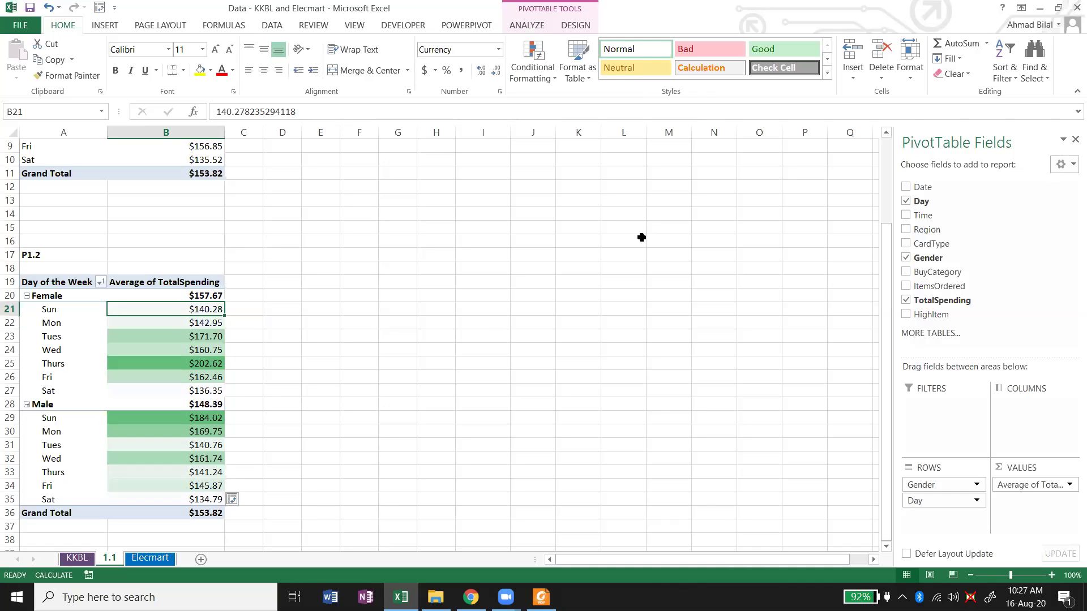
{"action": "left_click", "coordinate": [532, 72]}
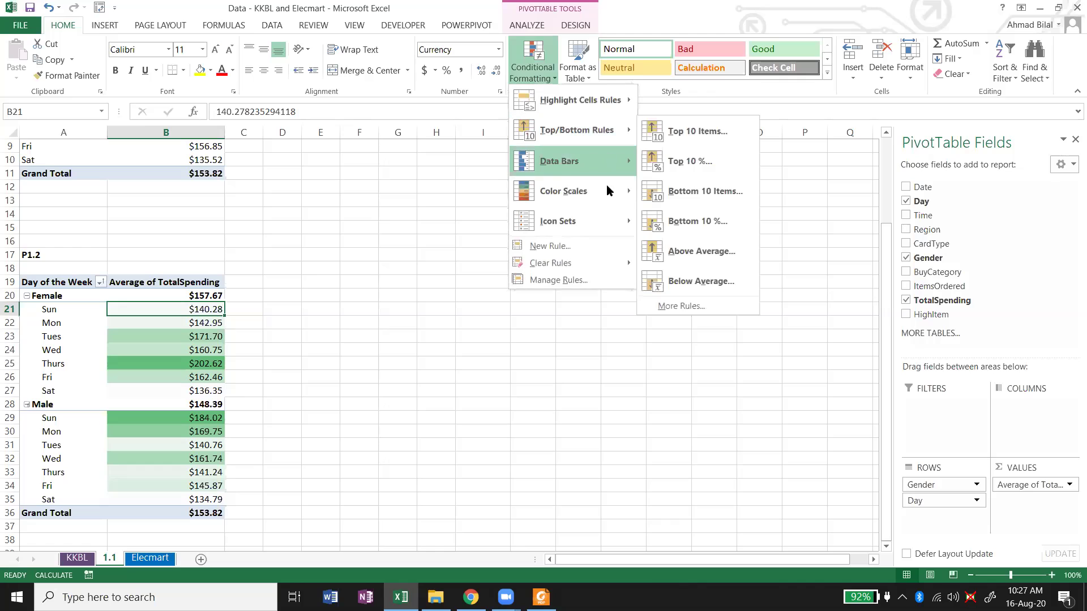
{"action": "mouse_move", "coordinate": [614, 262]}
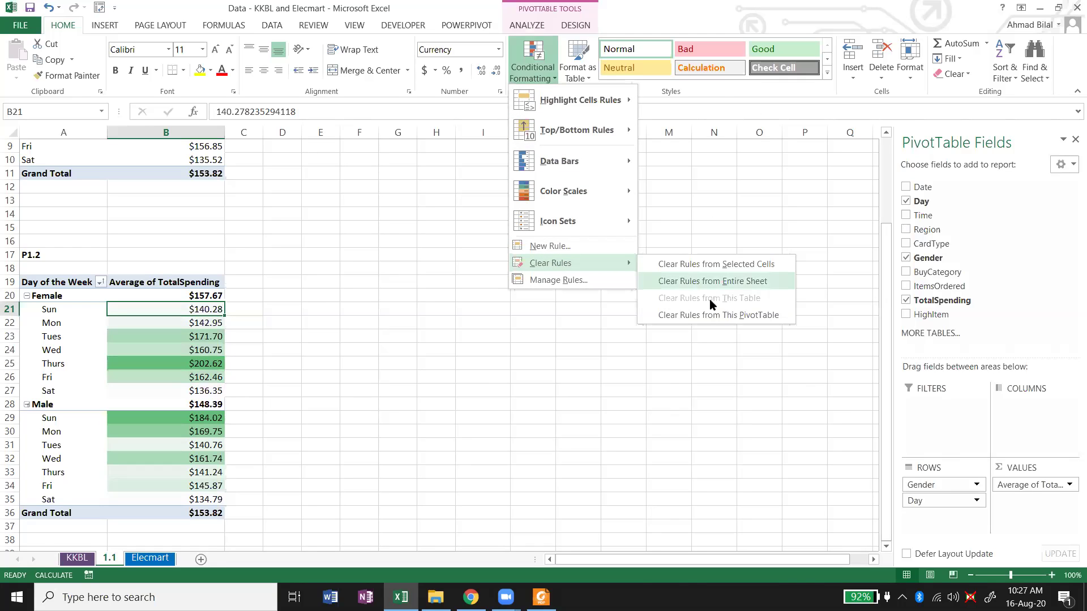
{"action": "left_click", "coordinate": [734, 286]}
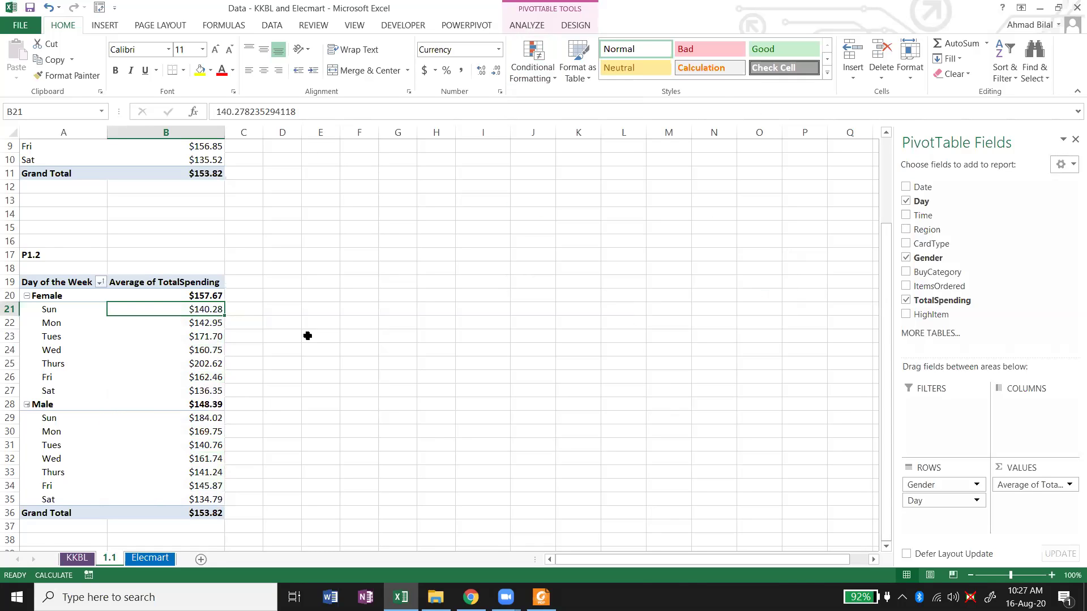
Move Gender below Day in the P1.2 pivot table's row fields so each day splits into Female and Male.
{"action": "left_click", "coordinate": [308, 335]}
{"action": "left_click", "coordinate": [172, 327]}
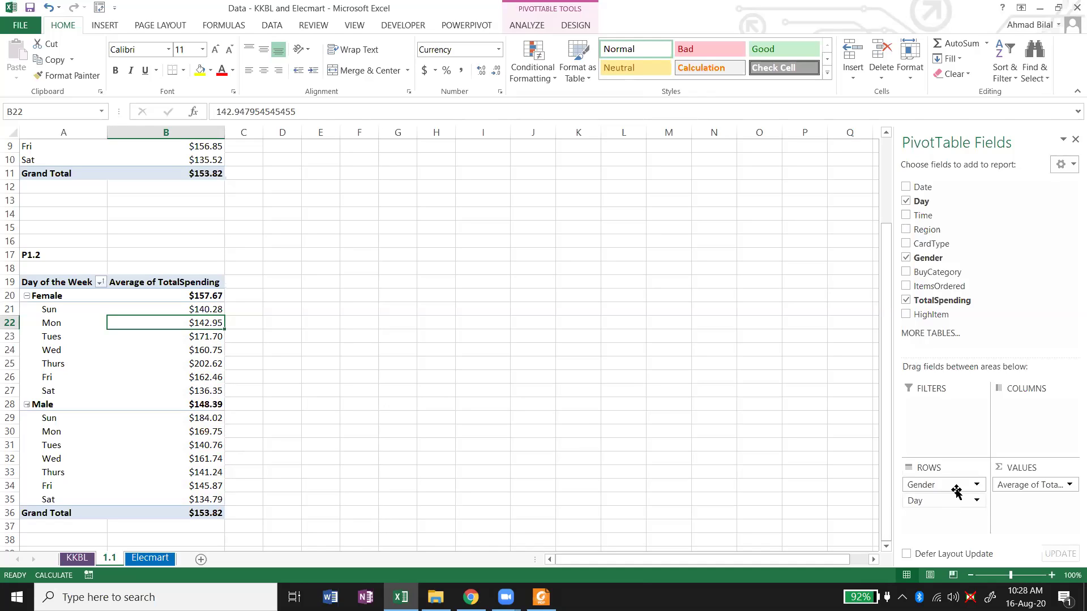
{"action": "left_click_drag", "start_coordinate": [947, 486], "coordinate": [956, 510]}
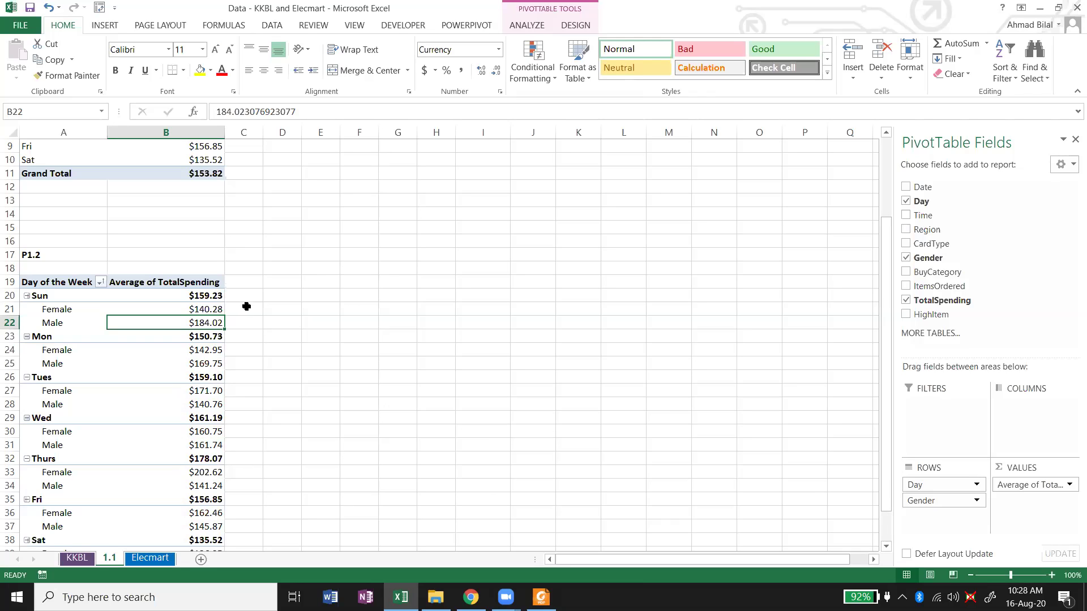
Go through the Sunday-to-Saturday rows and compare the Female and Male average spending within each day.
{"action": "left_click", "coordinate": [205, 297]}
{"action": "key", "text": "Down"}
{"action": "key", "text": "Down"}
{"action": "key", "text": "Down"}
{"action": "key", "text": "Down"}
{"action": "key", "text": "Down"}
{"action": "key", "text": "Down"}
{"action": "key", "text": "Down"}
{"action": "key", "text": "Down"}
{"action": "key", "text": "Down"}
{"action": "key", "text": "Down"}
{"action": "key", "text": "Down"}
{"action": "key", "text": "Down"}
{"action": "key", "text": "Down"}
{"action": "key", "text": "Down"}
{"action": "key", "text": "Down"}
{"action": "key", "text": "Down"}
{"action": "key", "text": "Down"}
{"action": "key", "text": "Down"}
{"action": "key", "text": "Down"}
{"action": "key", "text": "Down"}
{"action": "key", "text": "Down"}
{"action": "key", "text": "Down"}
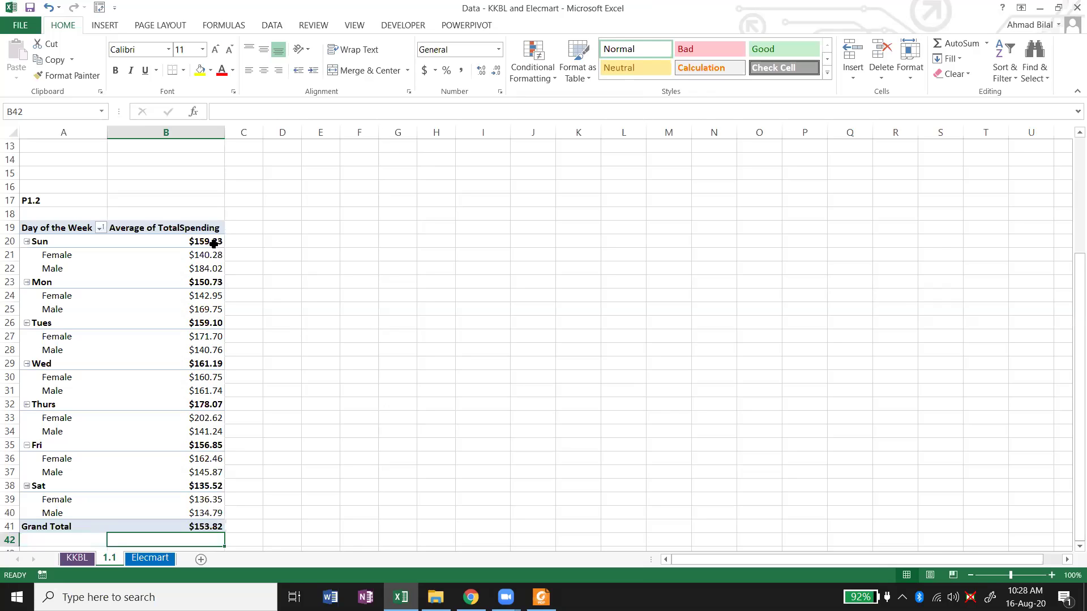
{"action": "left_click", "coordinate": [214, 243]}
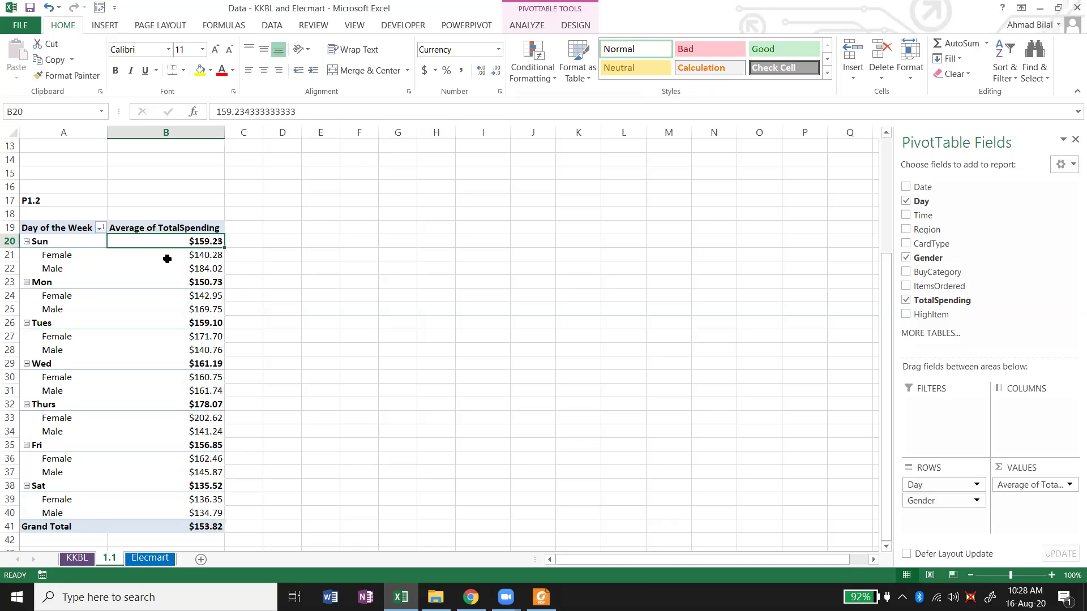
{"action": "mouse_move", "coordinate": [212, 275]}
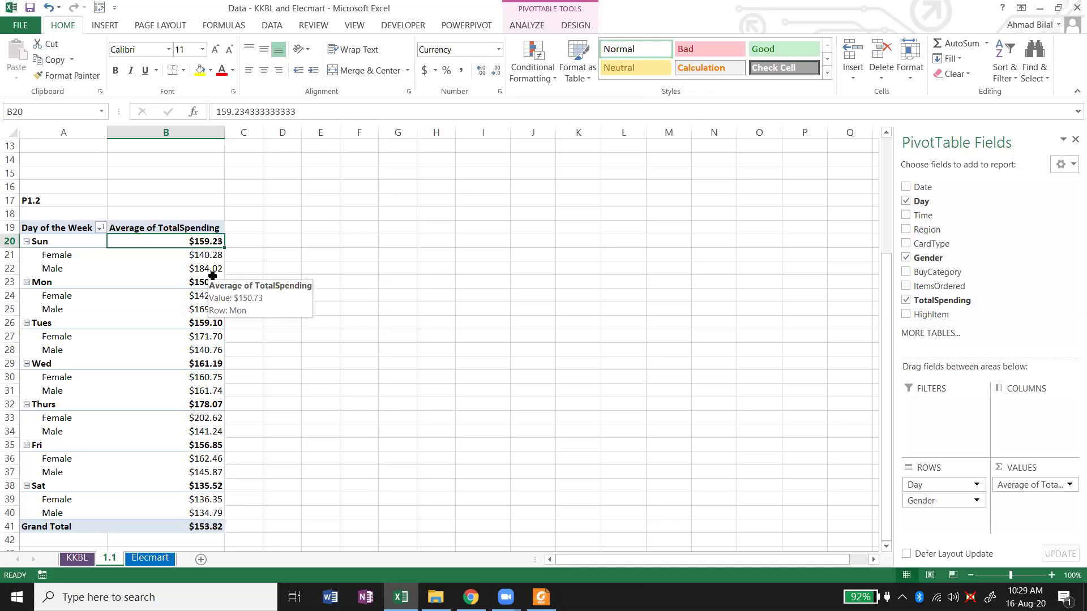
Insert a clustered column PivotChart of the averages beside the pivot table and enlarge it to about 4.49" by 6.13".
{"action": "left_click", "coordinate": [522, 28]}
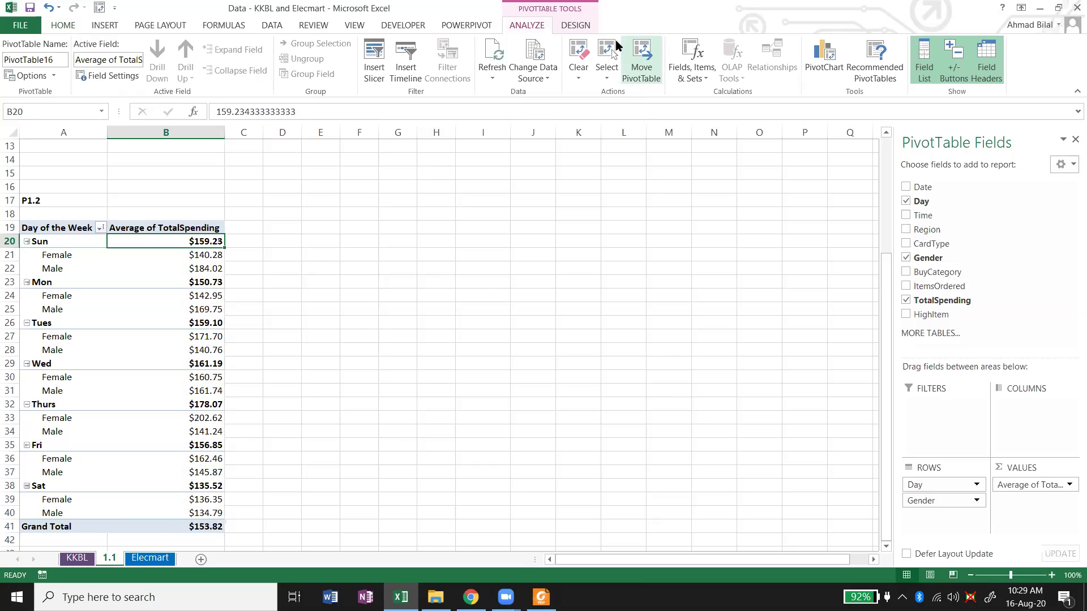
{"action": "left_click", "coordinate": [824, 56]}
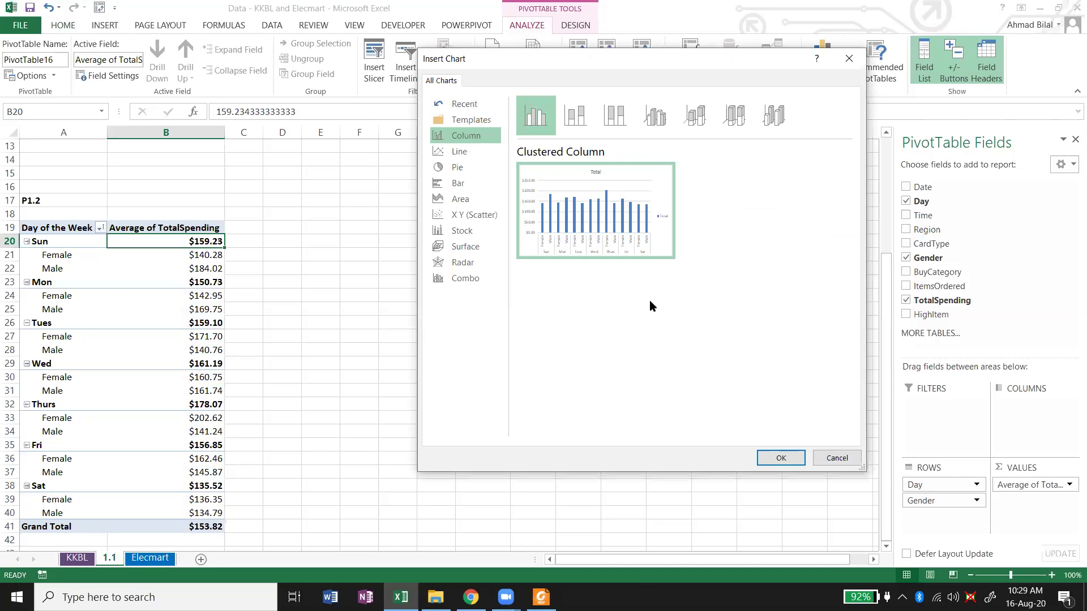
{"action": "left_click", "coordinate": [785, 454]}
{"action": "left_click_drag", "start_coordinate": [433, 287], "coordinate": [464, 227]}
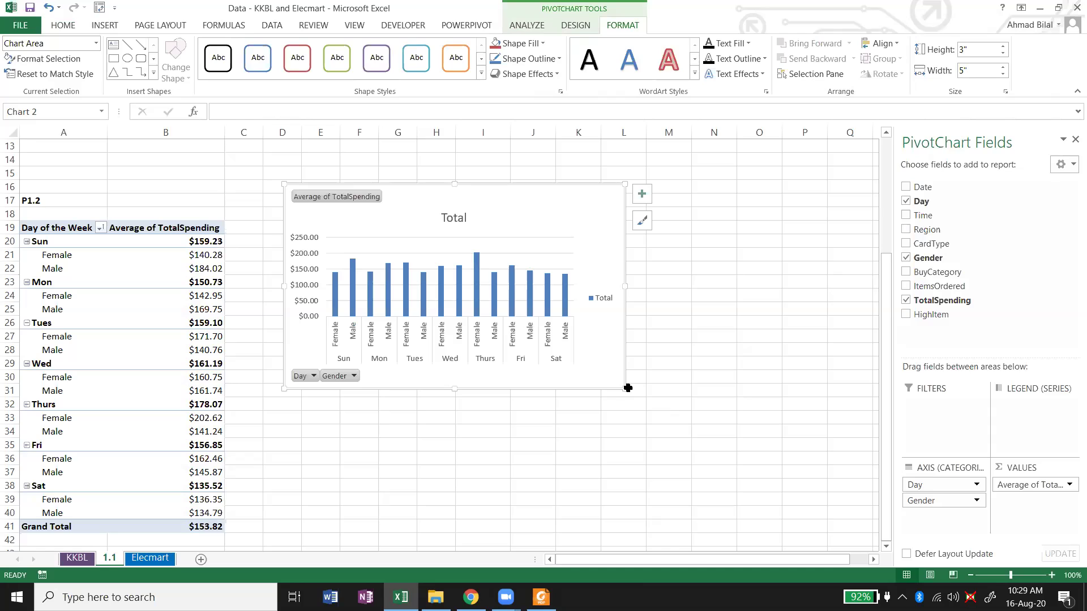
{"action": "left_click_drag", "start_coordinate": [624, 390], "coordinate": [701, 490]}
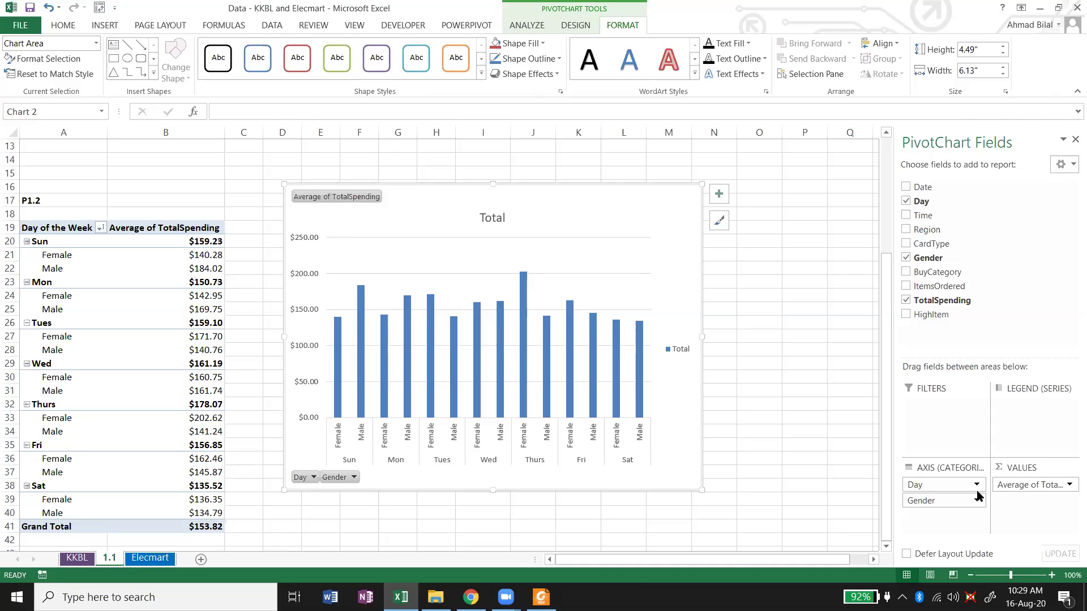
Return Gender to above Day in the PivotChart's axis fields and delete the chart.
{"action": "left_click_drag", "start_coordinate": [964, 485], "coordinate": [957, 511]}
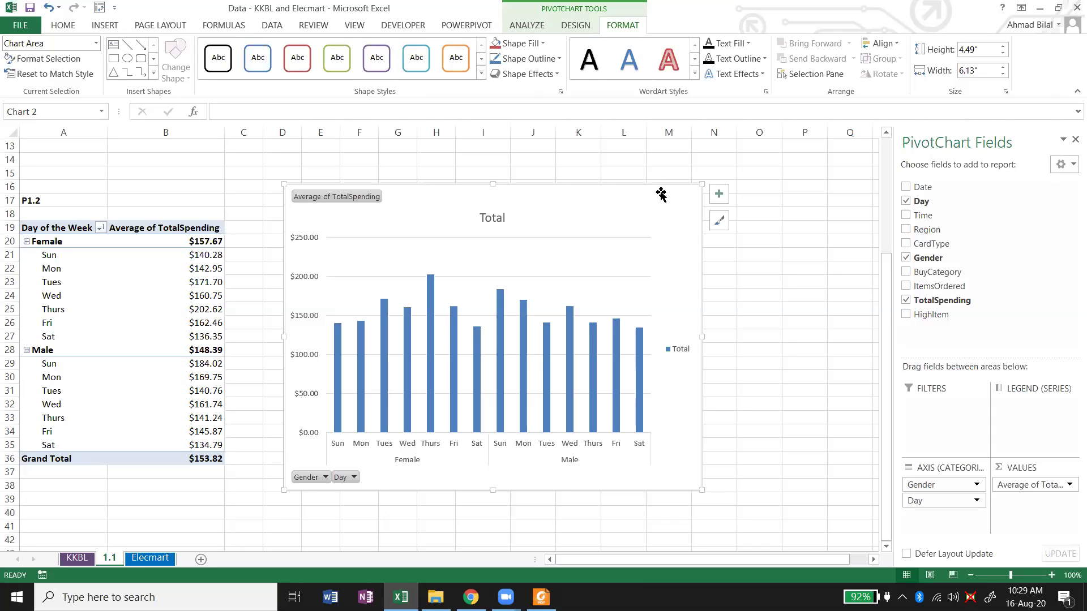
{"action": "key", "text": "Delete"}
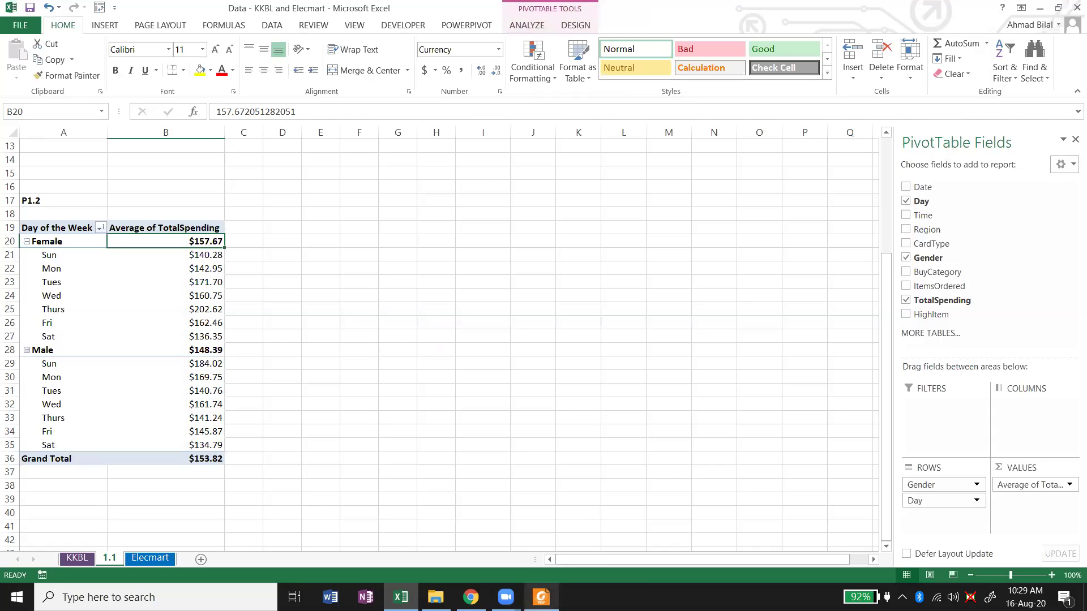
Switch to the Exploratory Data Analysis PDF in Foxit Reader and read the Break-Up Analysis questions, issues and Exercise 1.2.
{"action": "key", "text": "alt+Tab"}
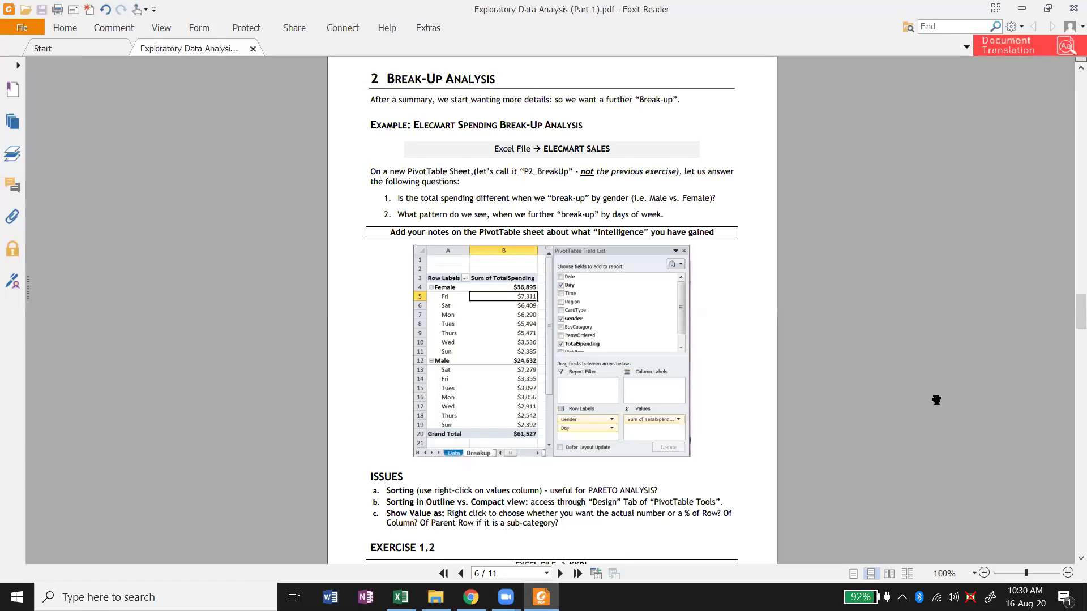
{"action": "scroll", "coordinate": [936, 400], "scroll_direction": "down", "scroll_amount": 2}
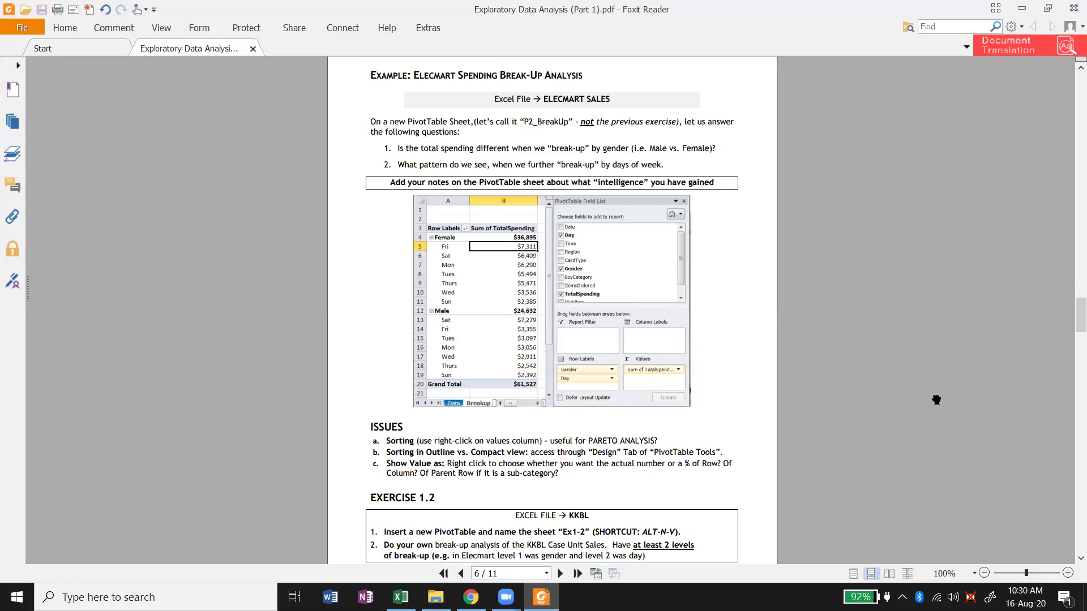
{"action": "scroll", "coordinate": [936, 400], "scroll_direction": "down", "scroll_amount": 2}
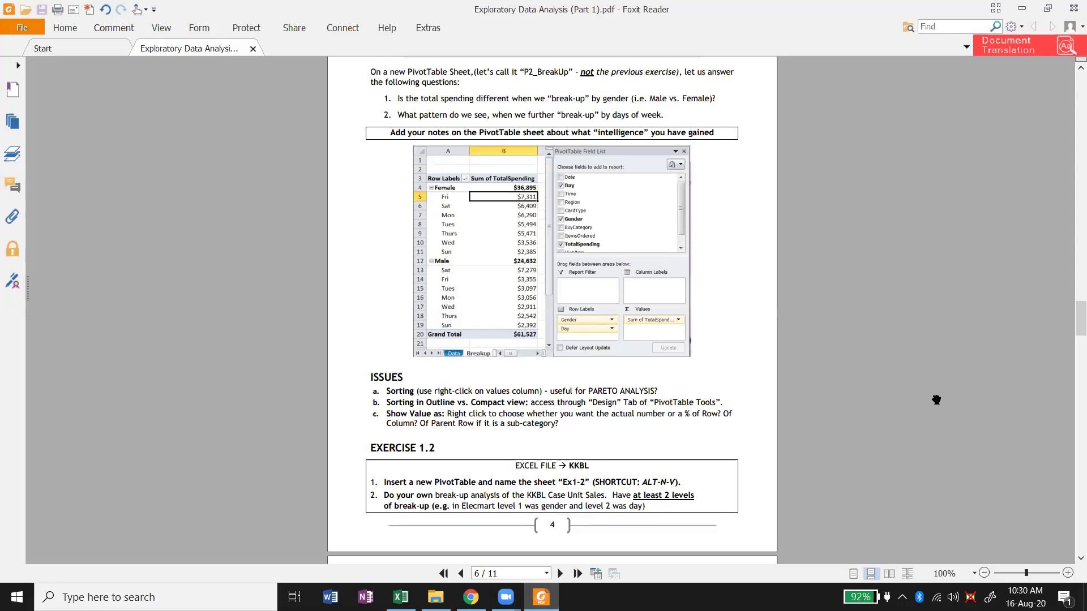
{"action": "key", "text": "alt+Tab"}
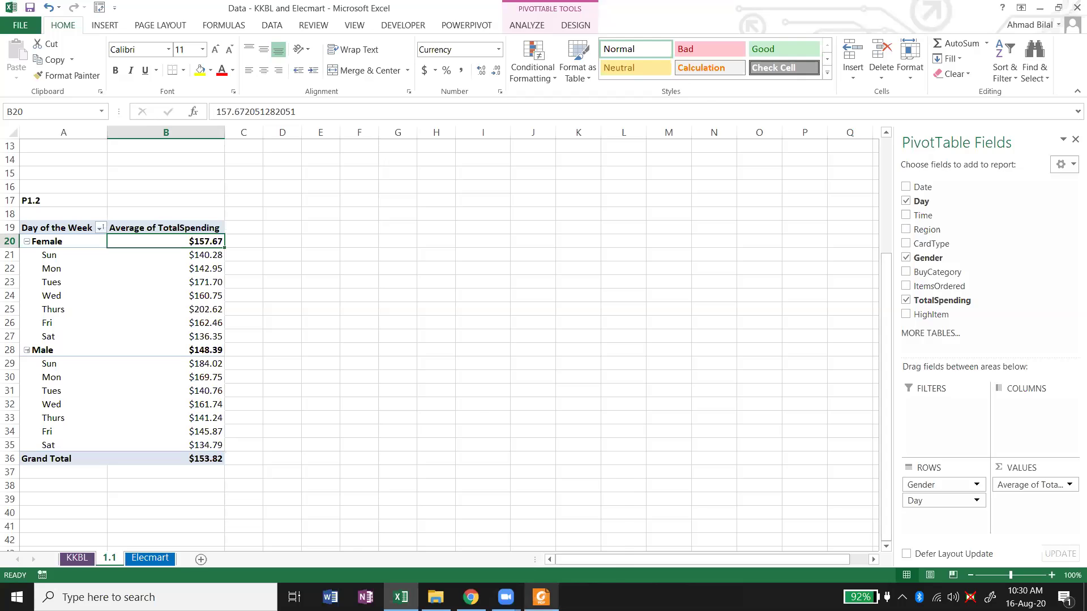
{"action": "left_click", "coordinate": [541, 598]}
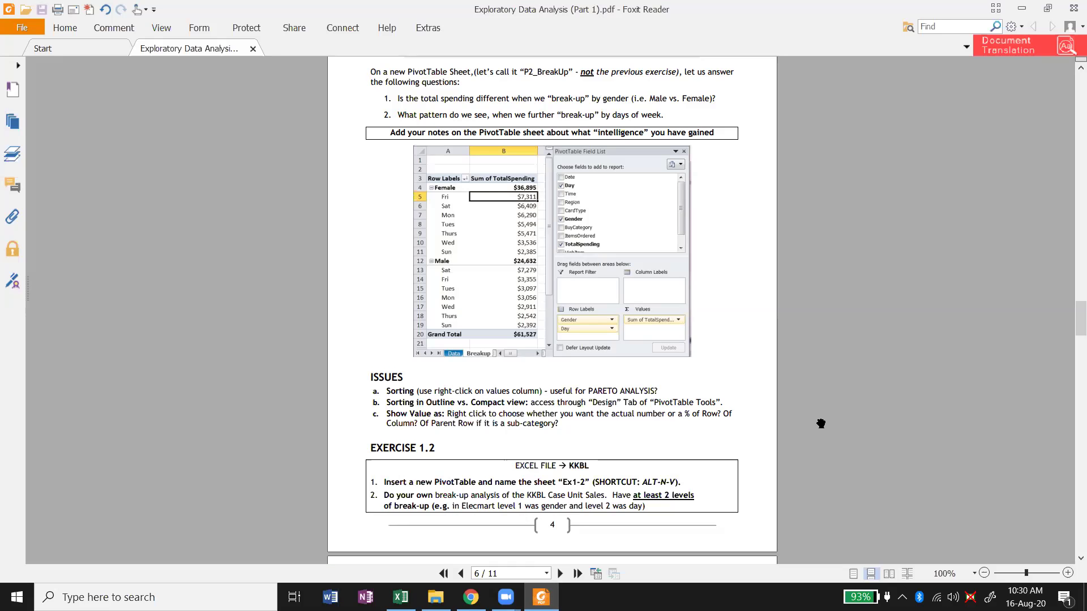
{"action": "scroll", "coordinate": [934, 383], "scroll_direction": "up", "scroll_amount": 2}
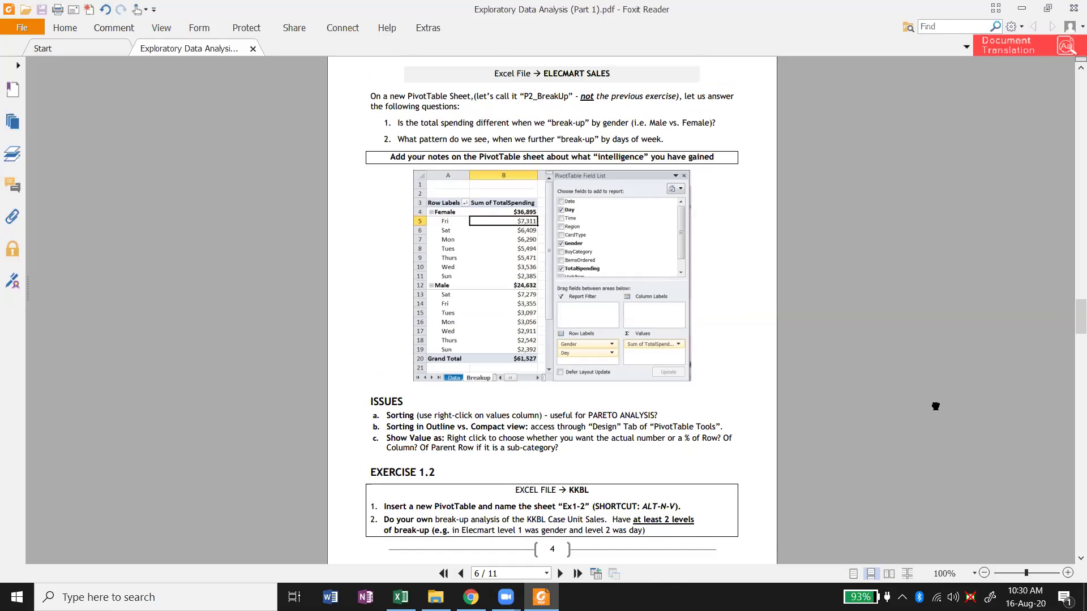
{"action": "mouse_move", "coordinate": [976, 364]}
{"action": "left_mouse_down"}
{"action": "mouse_move", "coordinate": [971, 396]}
{"action": "mouse_move", "coordinate": [983, 350]}
{"action": "left_mouse_up"}
{"action": "scroll", "coordinate": [983, 350], "scroll_direction": "down", "scroll_amount": 2}
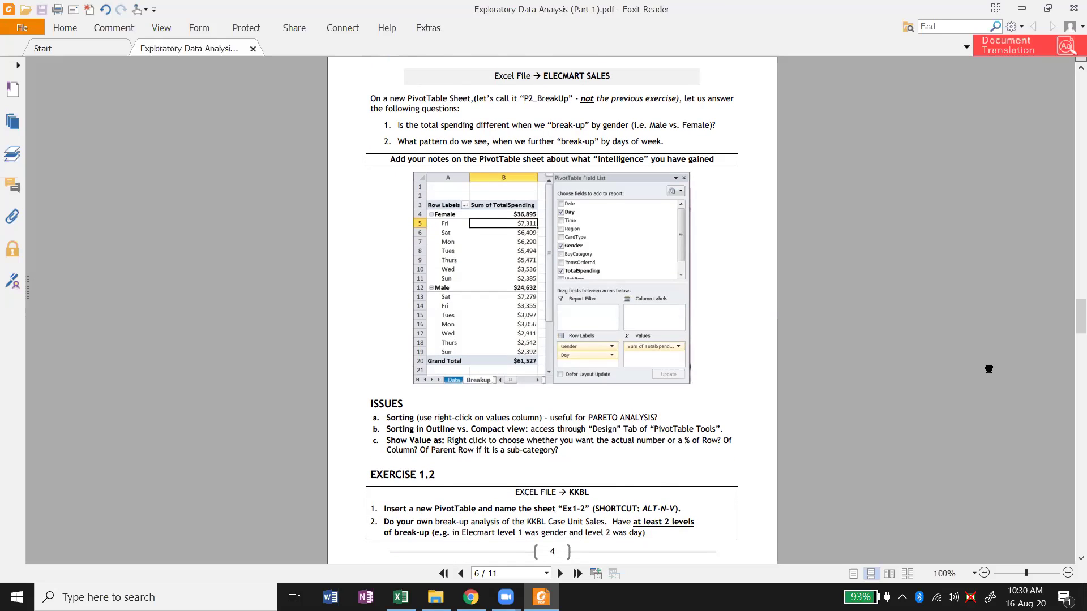
{"action": "mouse_move", "coordinate": [992, 387]}
{"action": "left_mouse_down"}
{"action": "mouse_move", "coordinate": [997, 348]}
{"action": "mouse_move", "coordinate": [1002, 384]}
{"action": "left_mouse_up"}
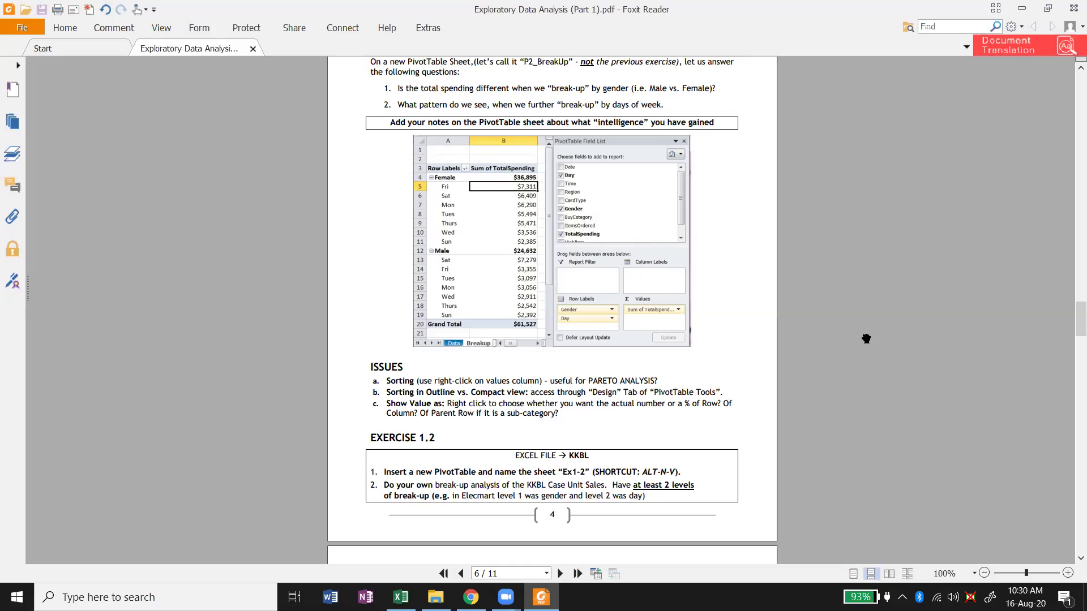
Read the Cross-Tabulation (CrossTab) Analysis section of the PDF, including the Elecmart example, its issues and Exercise 1.3.
{"action": "scroll", "coordinate": [866, 338], "scroll_direction": "down", "scroll_amount": 6}
{"action": "scroll", "coordinate": [866, 339], "scroll_direction": "down", "scroll_amount": 1}
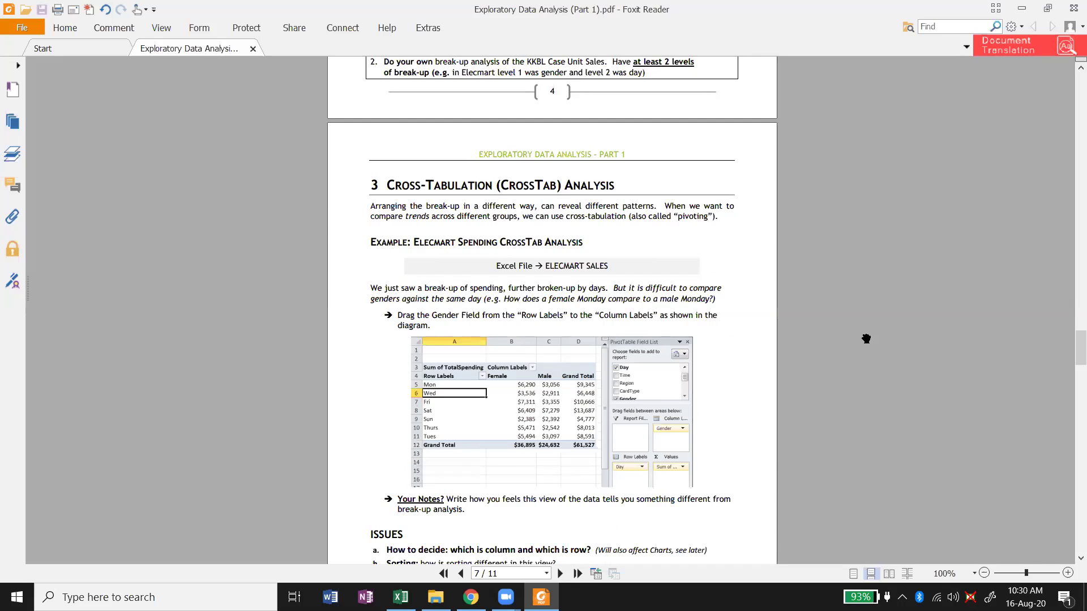
{"action": "scroll", "coordinate": [866, 338], "scroll_direction": "down", "scroll_amount": 1}
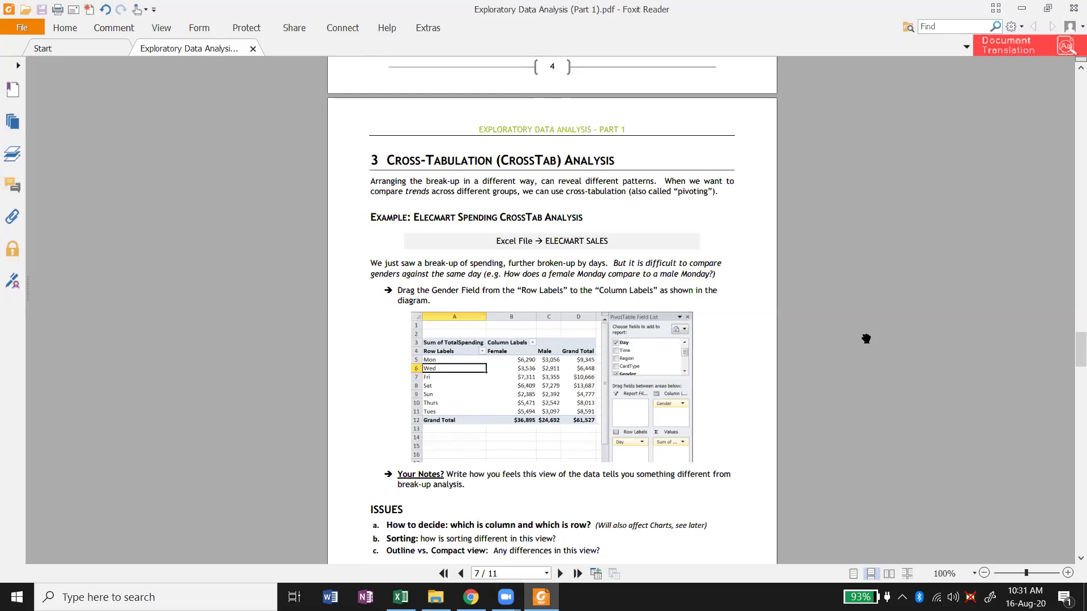
{"action": "scroll", "coordinate": [866, 338], "scroll_direction": "down", "scroll_amount": 1}
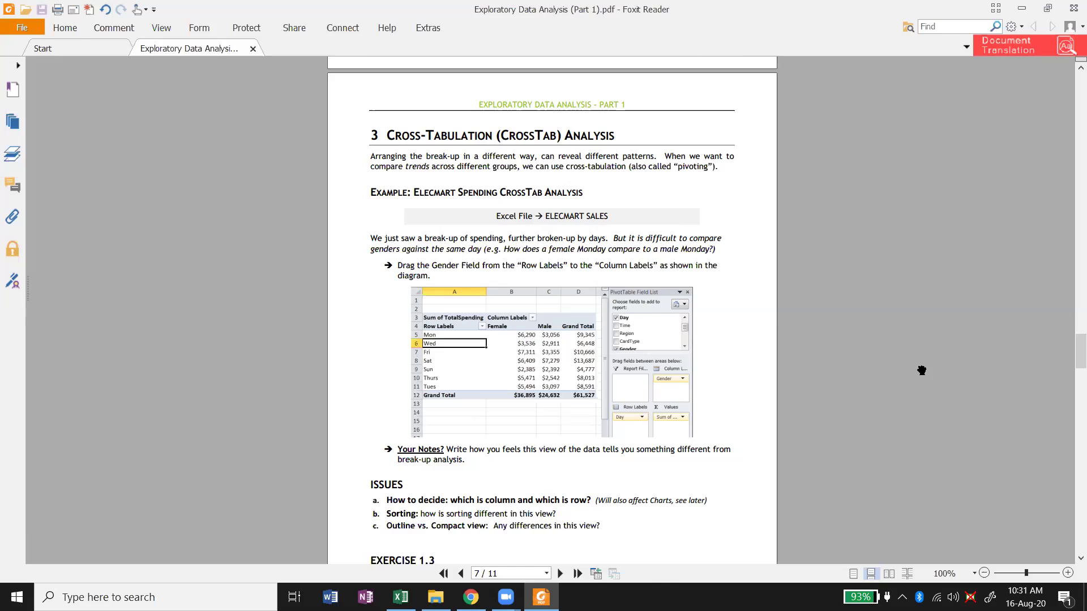
{"action": "scroll", "coordinate": [921, 370], "scroll_direction": "down", "scroll_amount": 6}
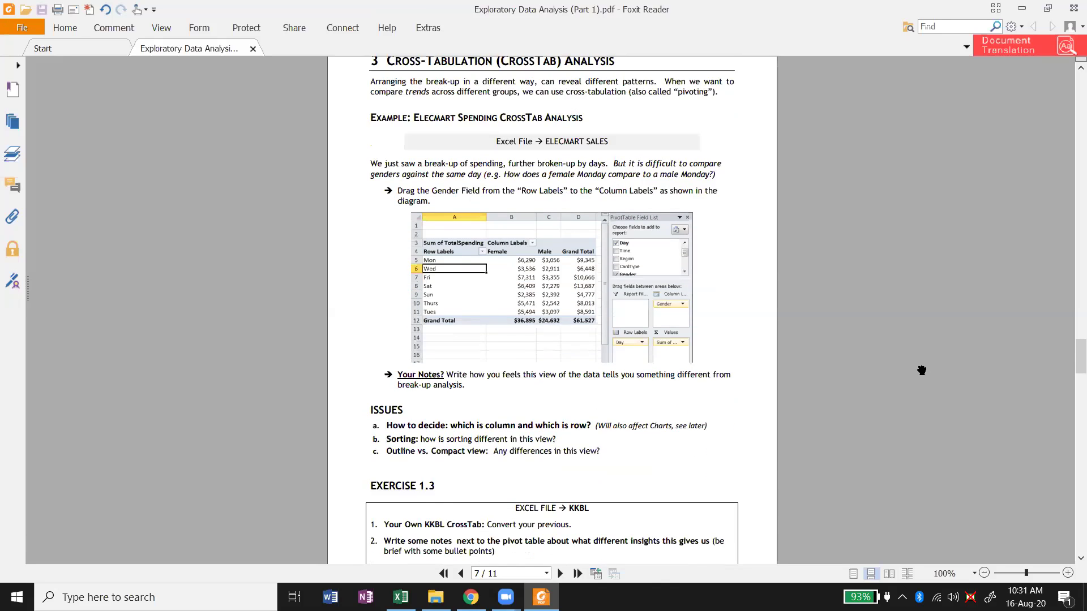
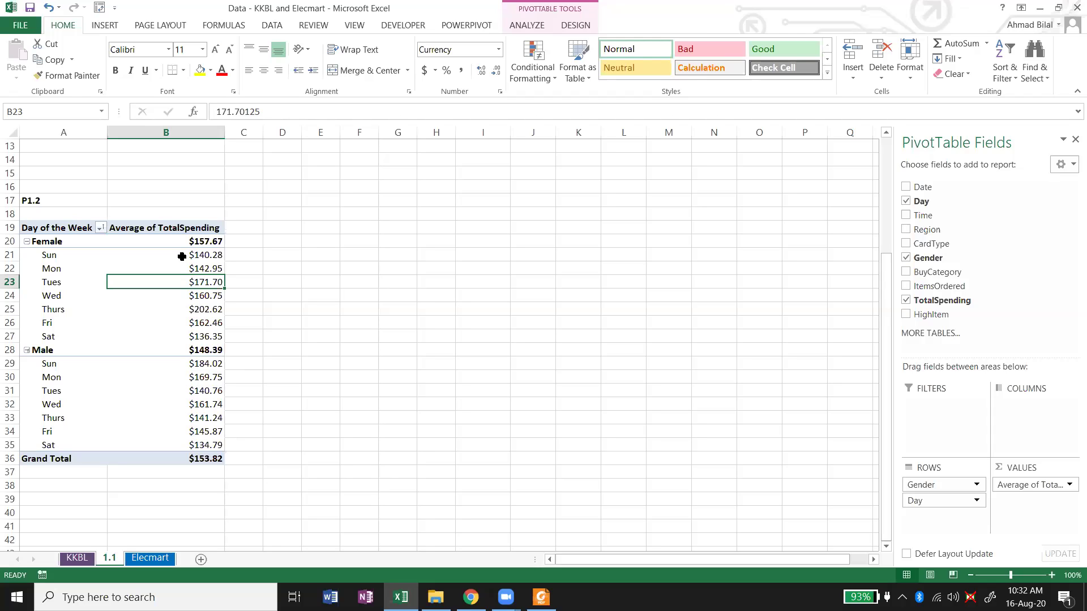
Collapse the Female and Male groups to compare their overall averages, and expand the Female group's days again.
{"action": "mouse_move", "coordinate": [181, 256]}
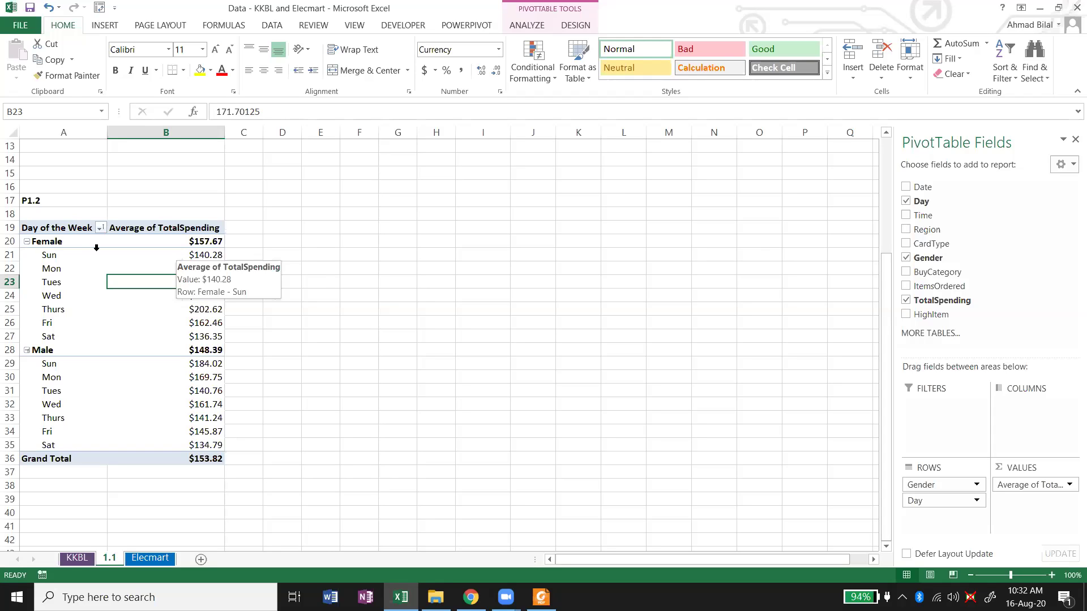
{"action": "left_click", "coordinate": [26, 241]}
{"action": "left_click", "coordinate": [26, 255]}
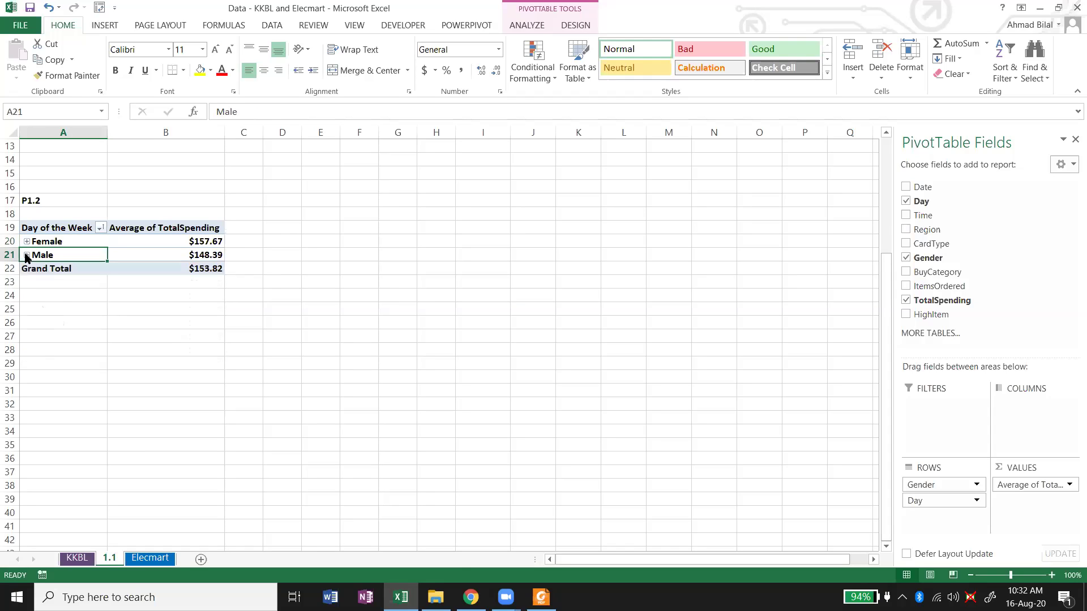
{"action": "left_click", "coordinate": [66, 241]}
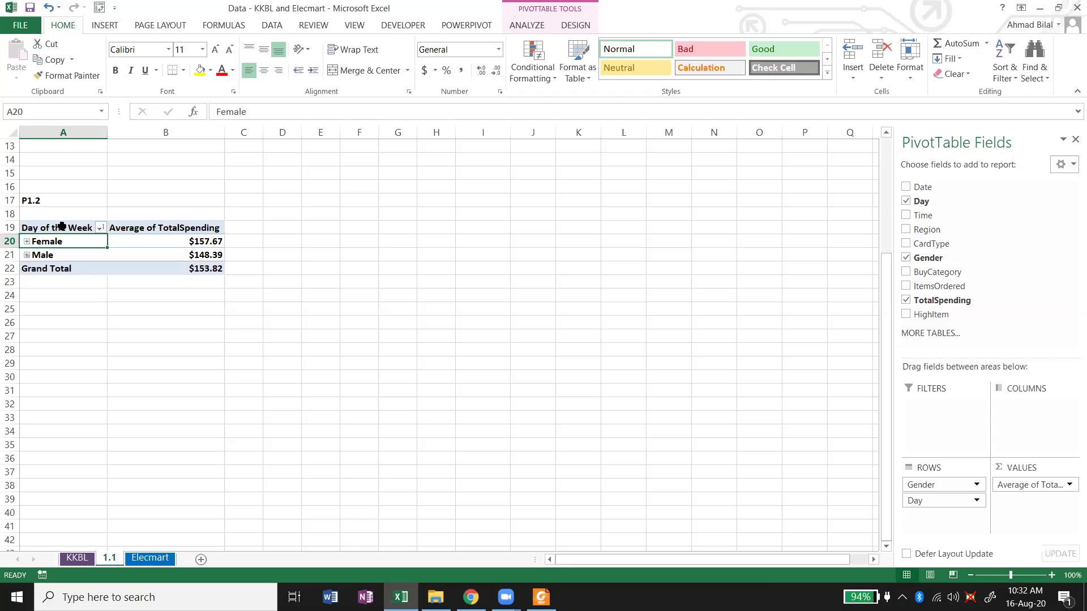
{"action": "left_click", "coordinate": [59, 227]}
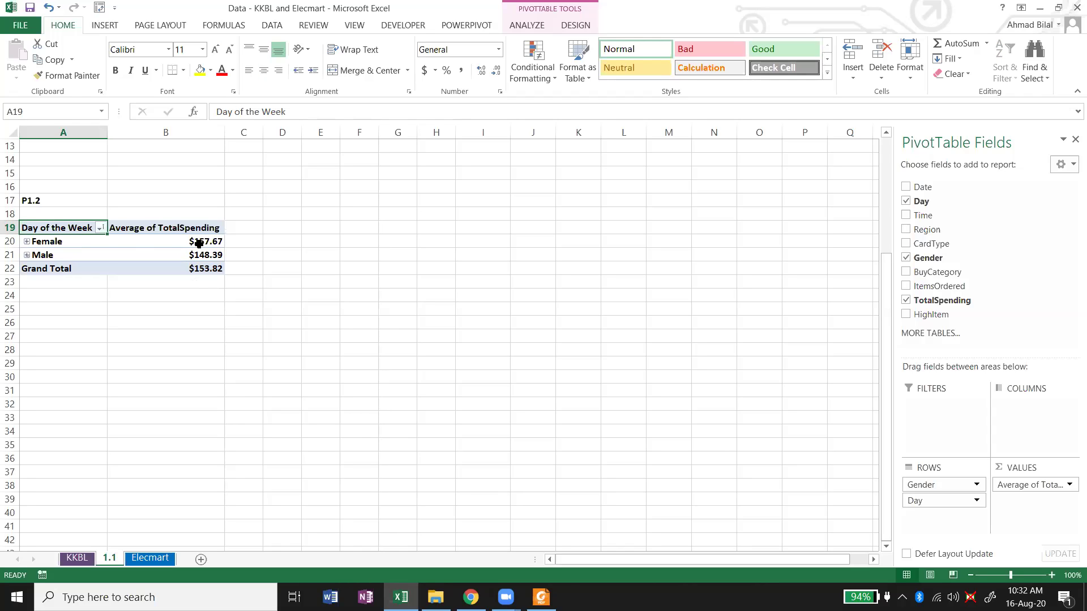
{"action": "mouse_move", "coordinate": [164, 259]}
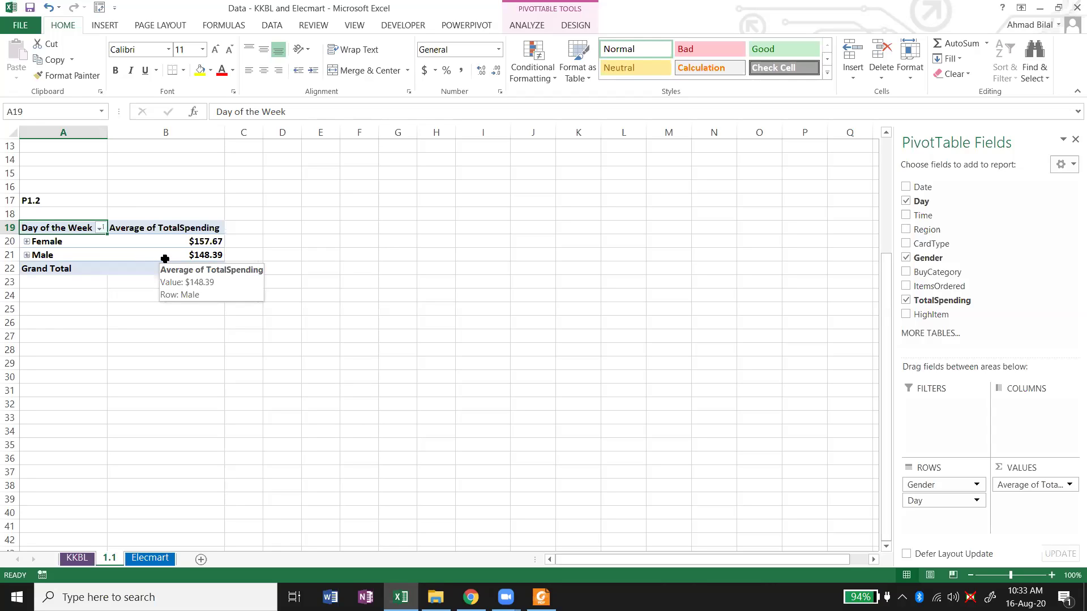
{"action": "left_click", "coordinate": [27, 241]}
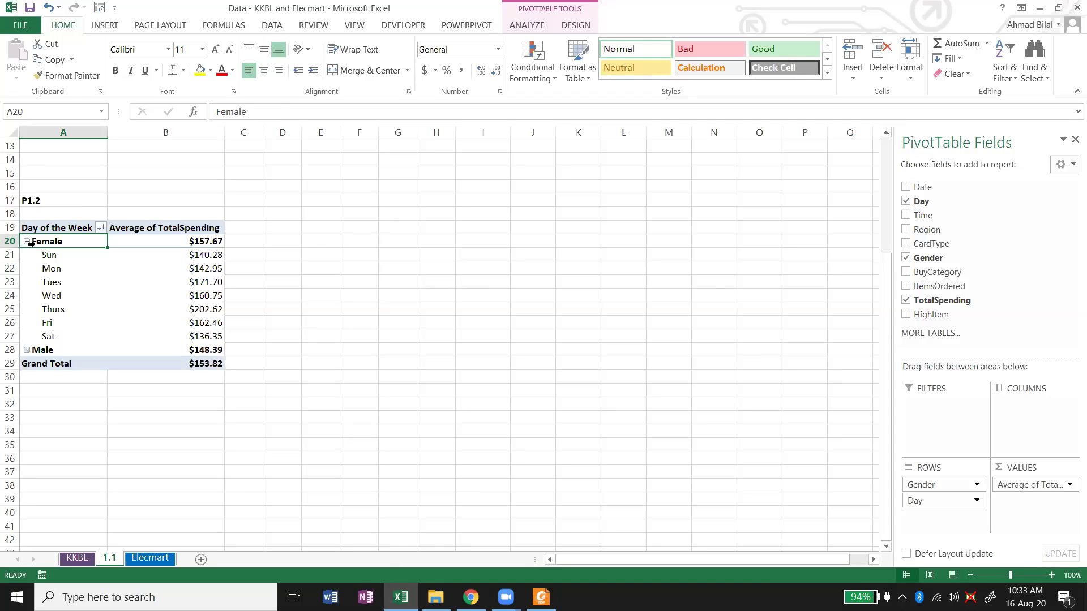
Expand the Male group in the P1.2 pivot table to list its days of the week.
{"action": "left_click", "coordinate": [27, 351]}
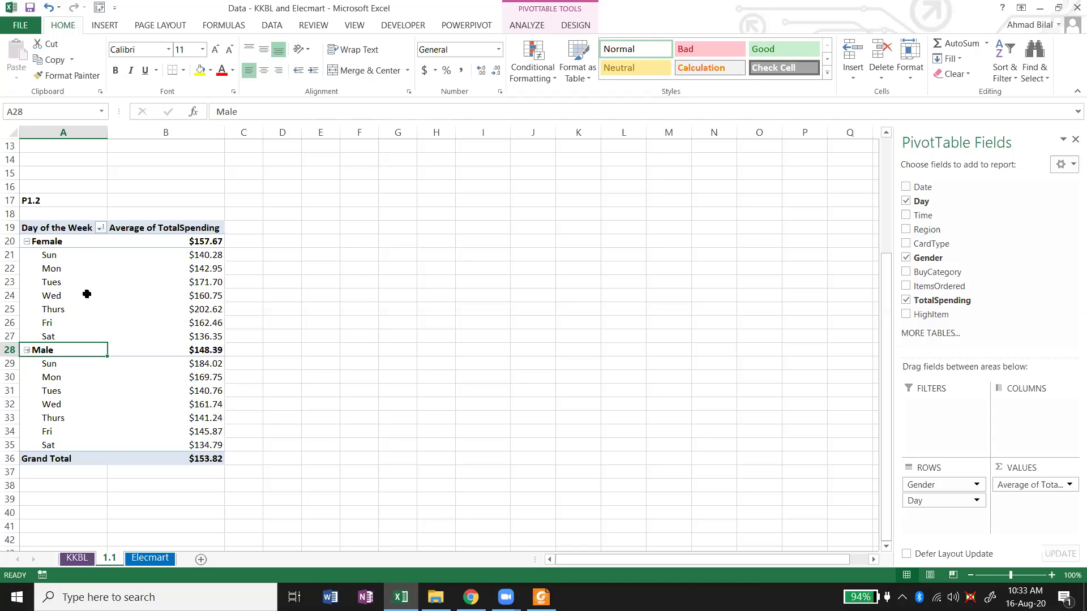
{"action": "left_click", "coordinate": [298, 252]}
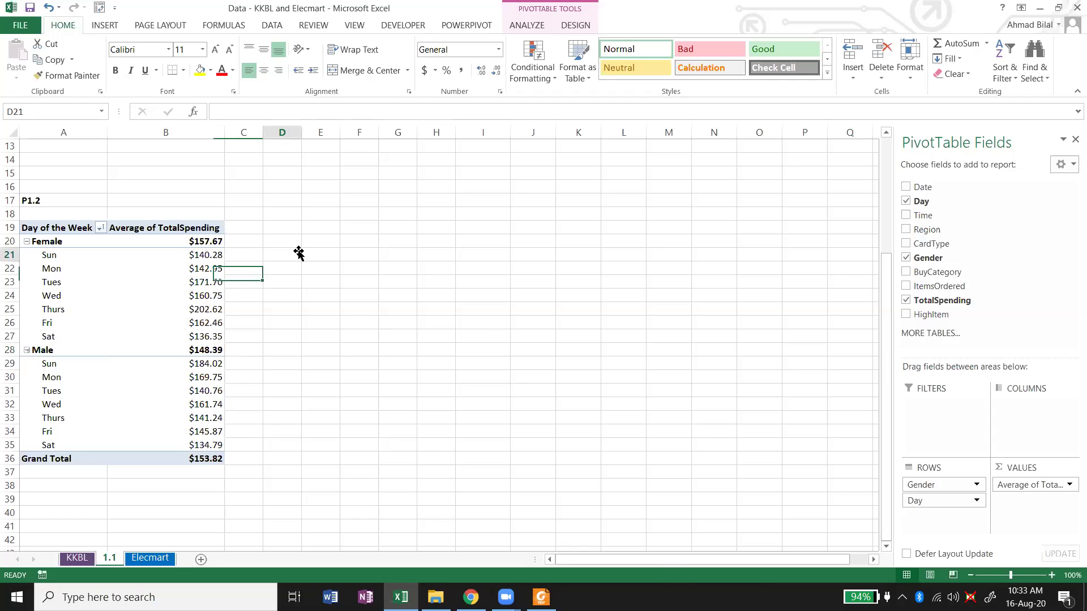
Show the pivot table's Average of TotalSpending values as % of Grand Total.
{"action": "left_click", "coordinate": [210, 259]}
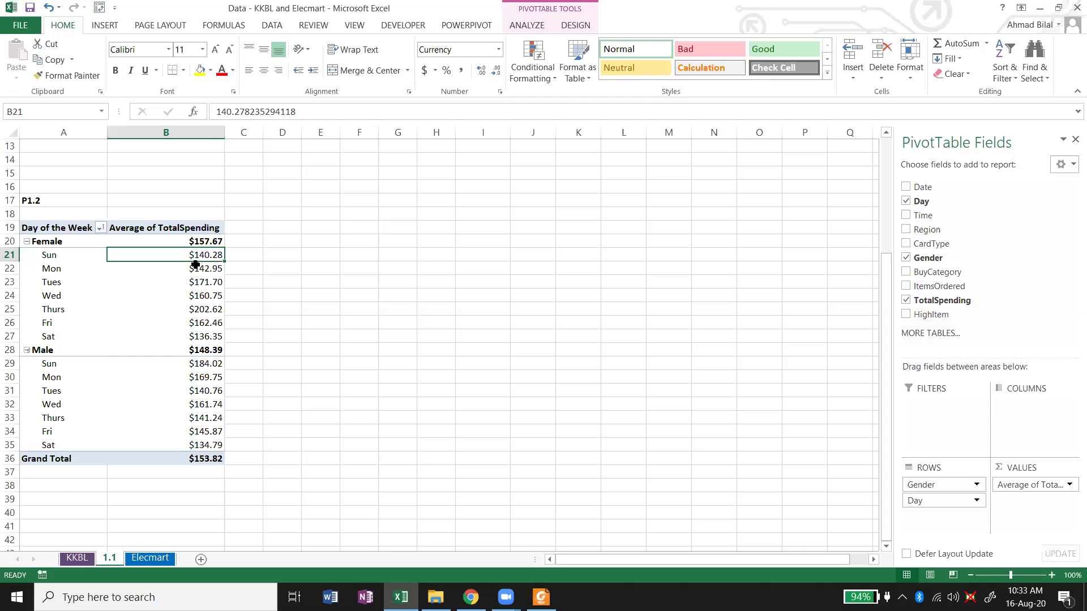
{"action": "mouse_move", "coordinate": [161, 256]}
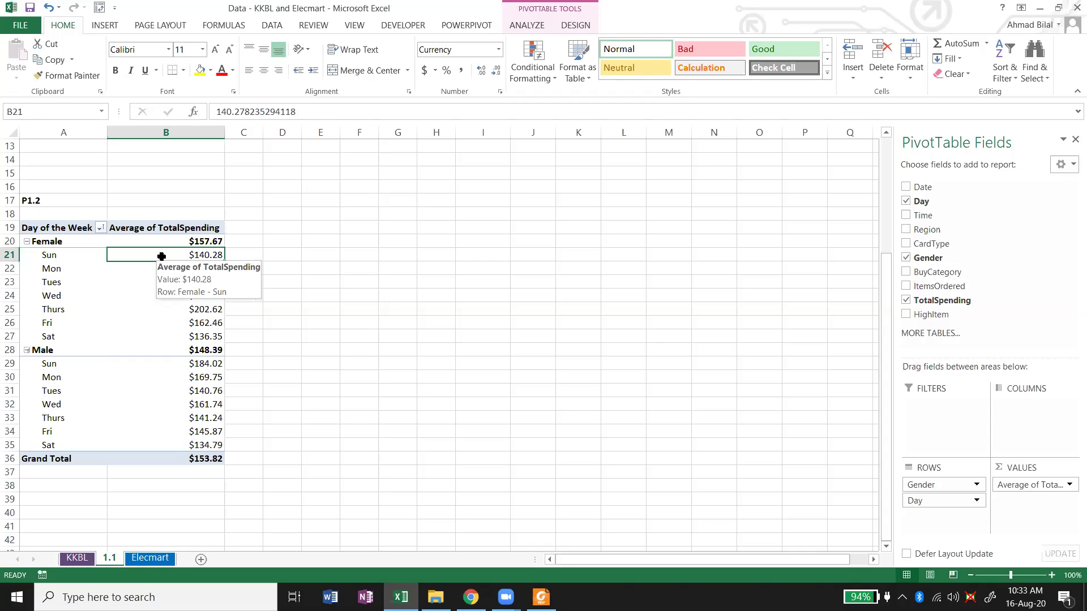
{"action": "right_click", "coordinate": [161, 256]}
{"action": "mouse_move", "coordinate": [312, 390]}
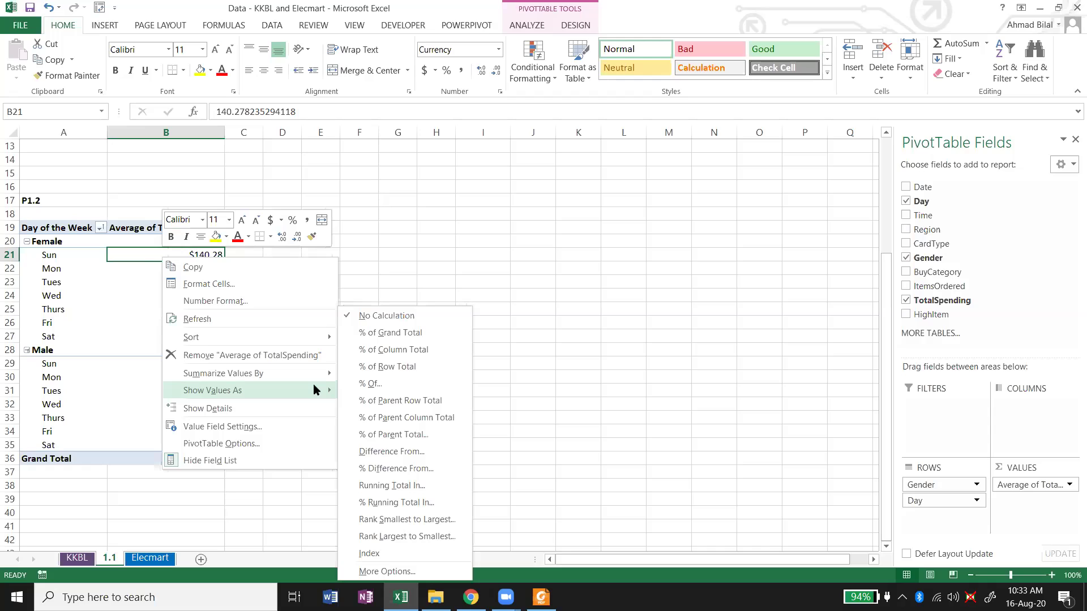
{"action": "left_click", "coordinate": [437, 333]}
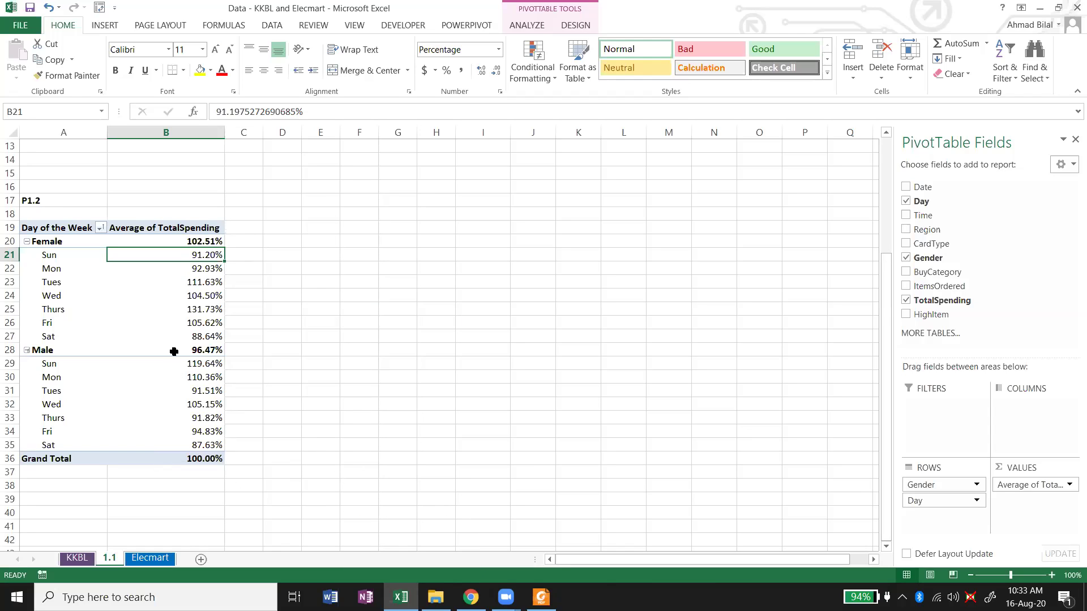
Examine how the Female and Male groups' daily percentages of average spending relate to their group figures and the Grand Total.
{"action": "mouse_move", "coordinate": [174, 352]}
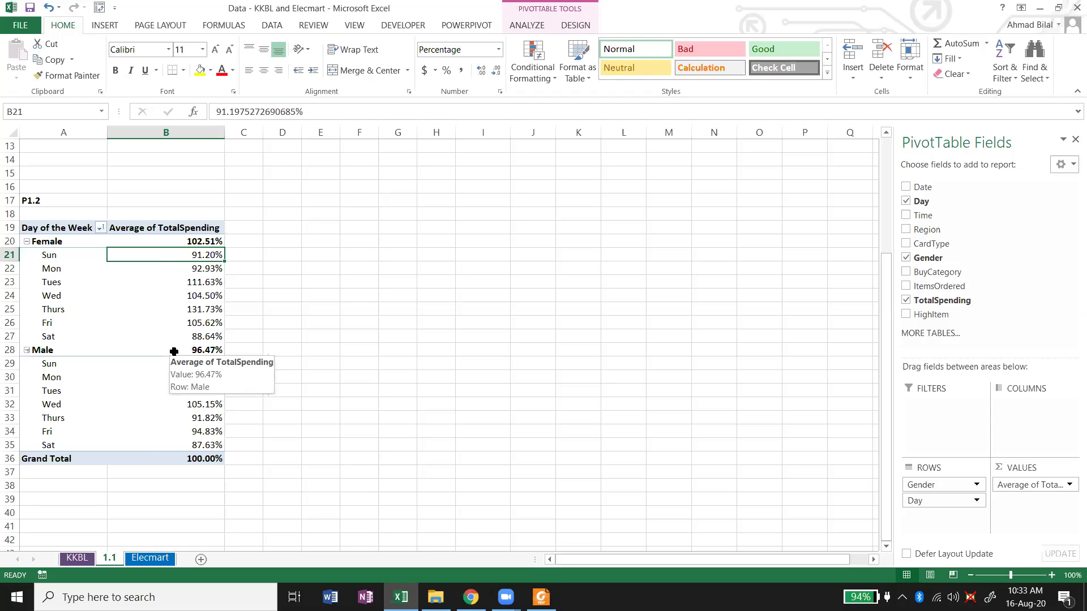
{"action": "mouse_move", "coordinate": [188, 280]}
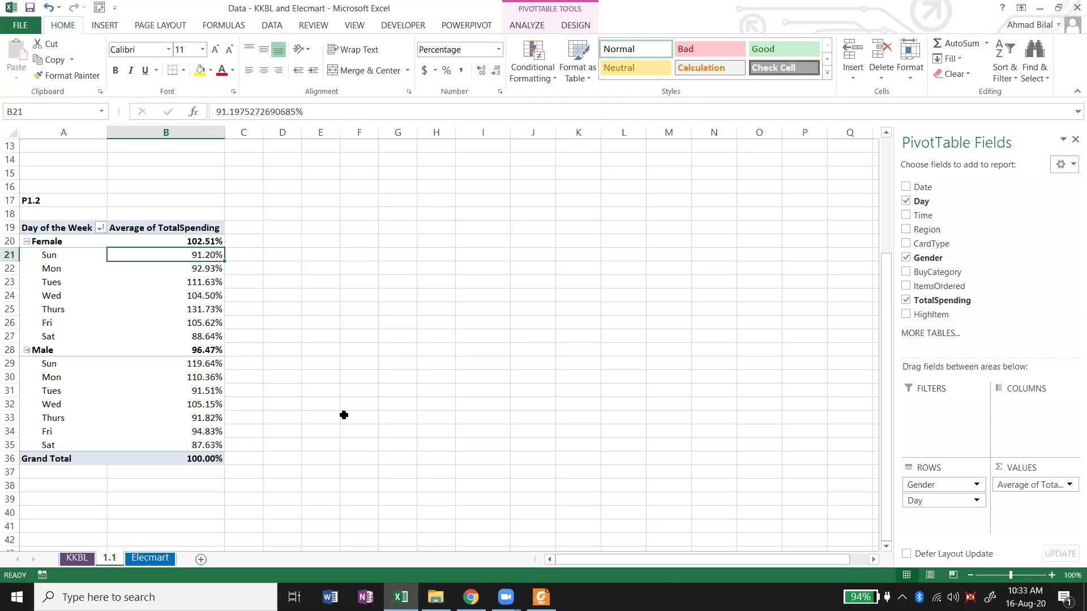
{"action": "left_click", "coordinate": [168, 457]}
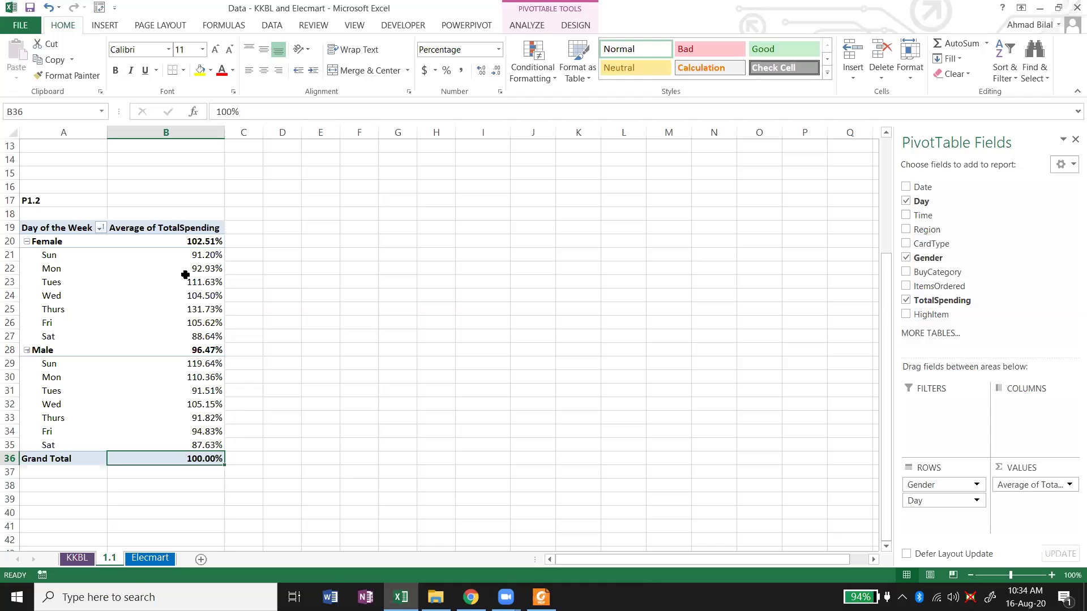
{"action": "left_click_drag", "start_coordinate": [172, 255], "coordinate": [177, 441]}
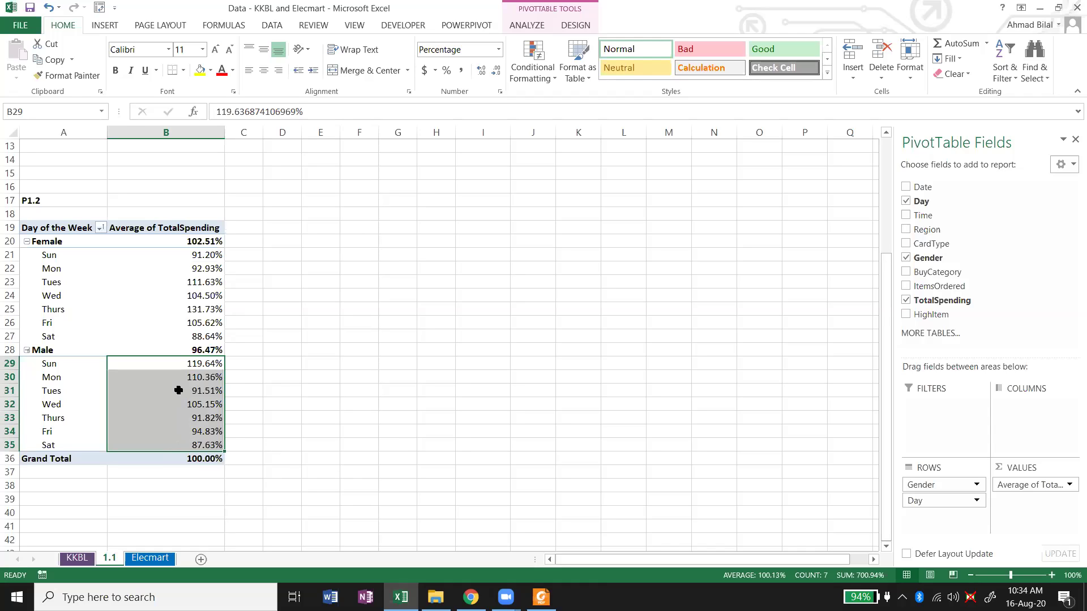
{"action": "mouse_move", "coordinate": [184, 371]}
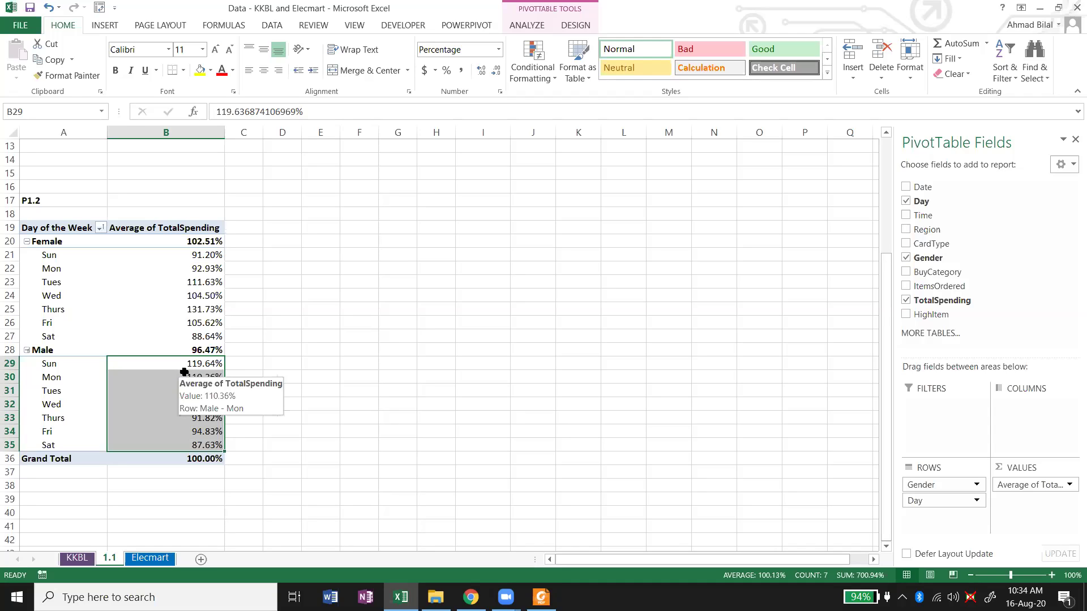
{"action": "left_click", "coordinate": [173, 460]}
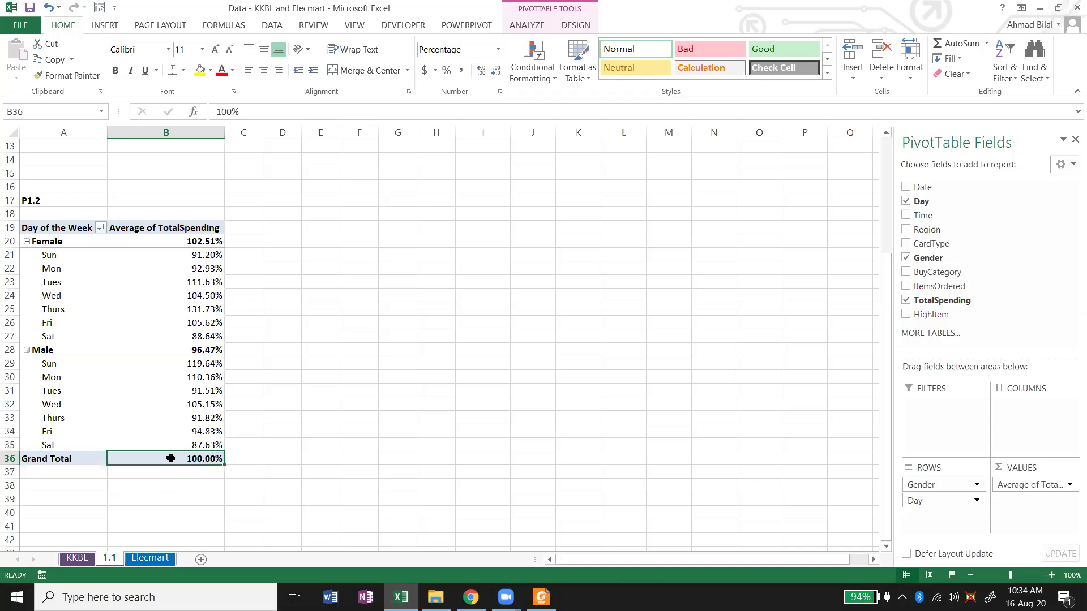
{"action": "mouse_move", "coordinate": [171, 458]}
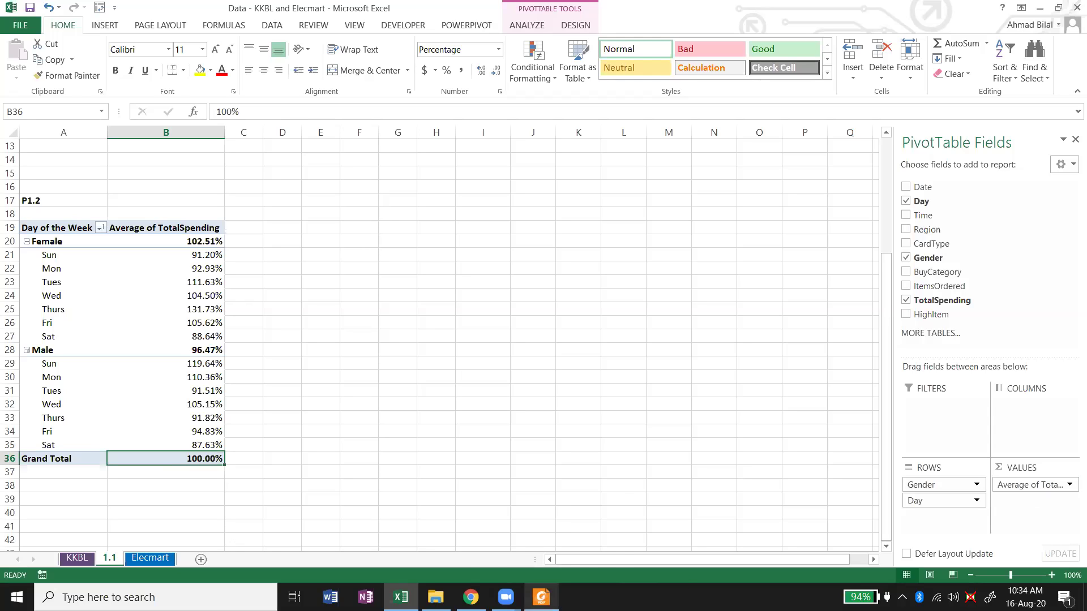
{"action": "mouse_move", "coordinate": [540, 597]}
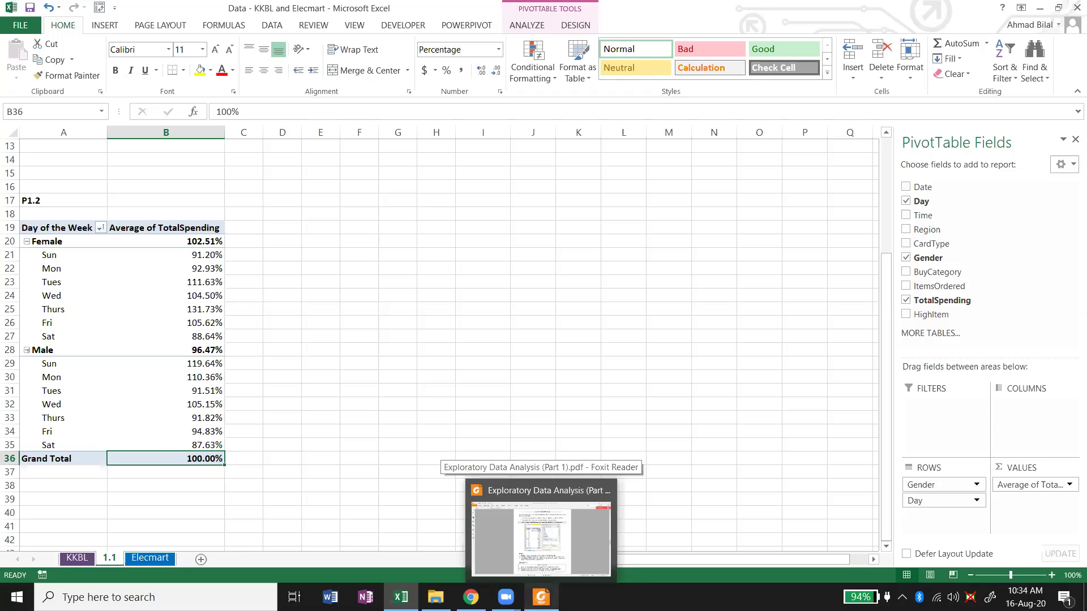
{"action": "mouse_move", "coordinate": [224, 379]}
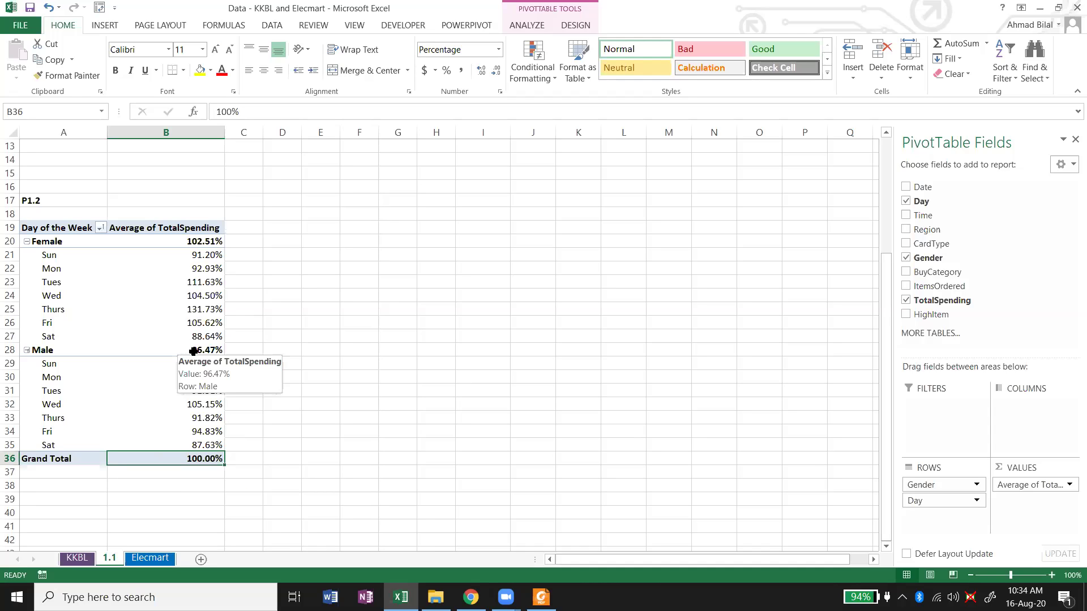
{"action": "mouse_move", "coordinate": [206, 239]}
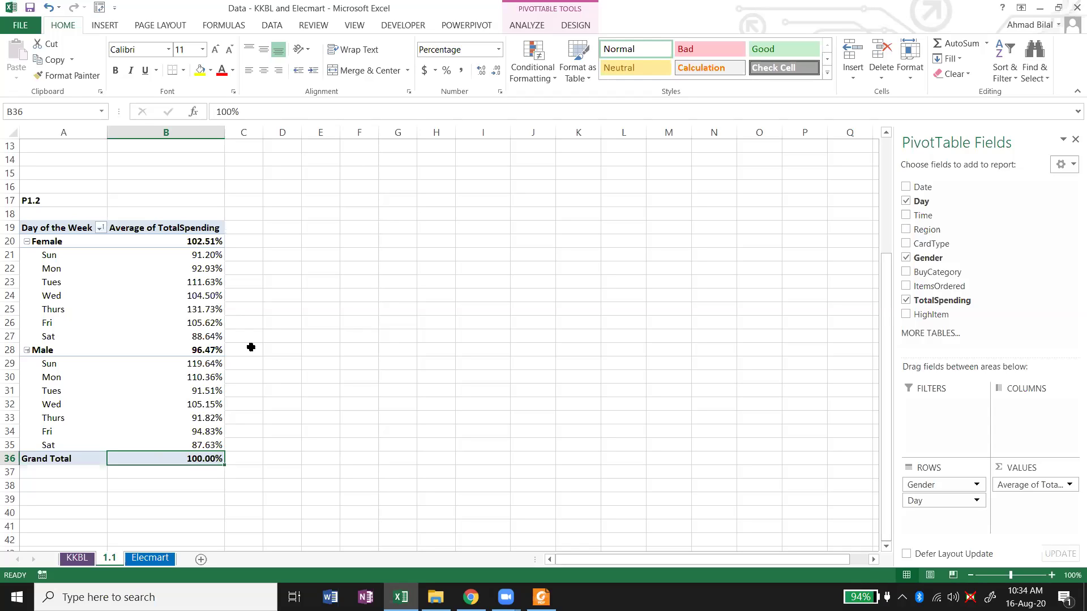
{"action": "left_click_drag", "start_coordinate": [145, 444], "coordinate": [158, 361]}
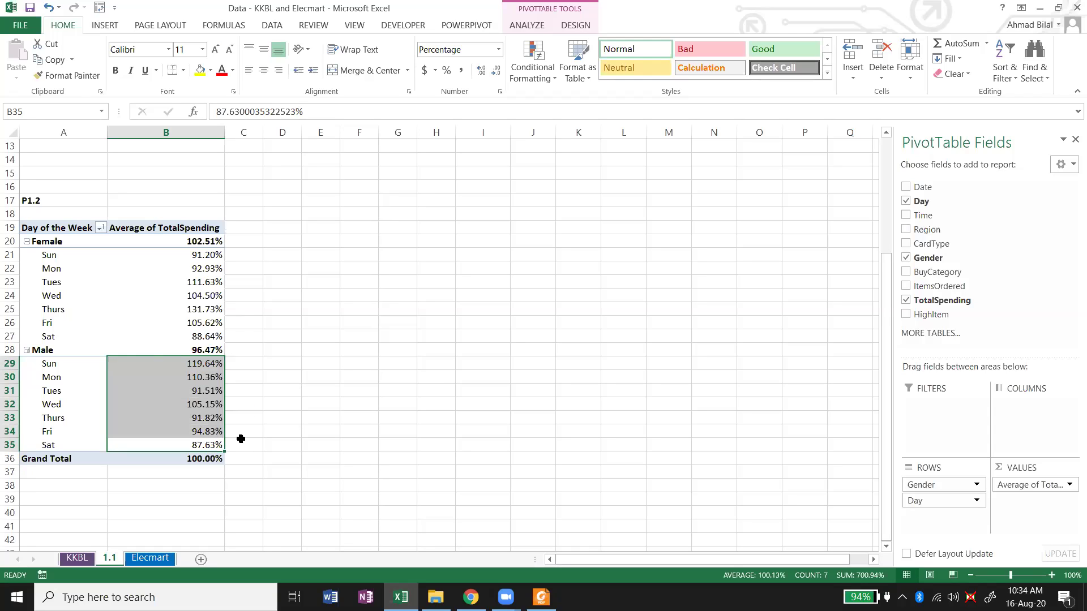
{"action": "left_click", "coordinate": [162, 459]}
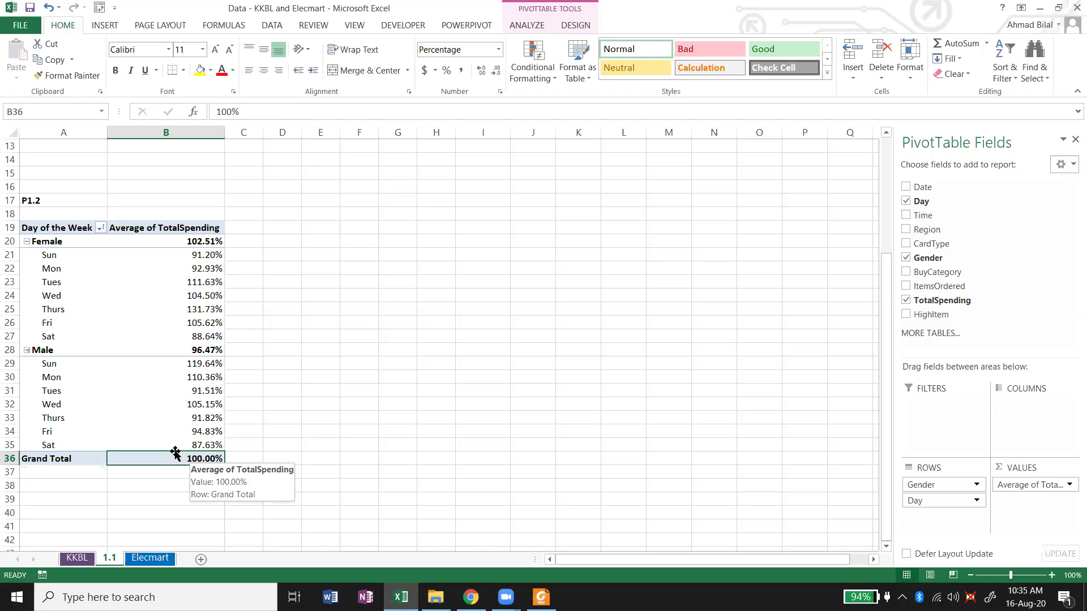
{"action": "left_click", "coordinate": [179, 404]}
{"action": "left_click", "coordinate": [176, 381]}
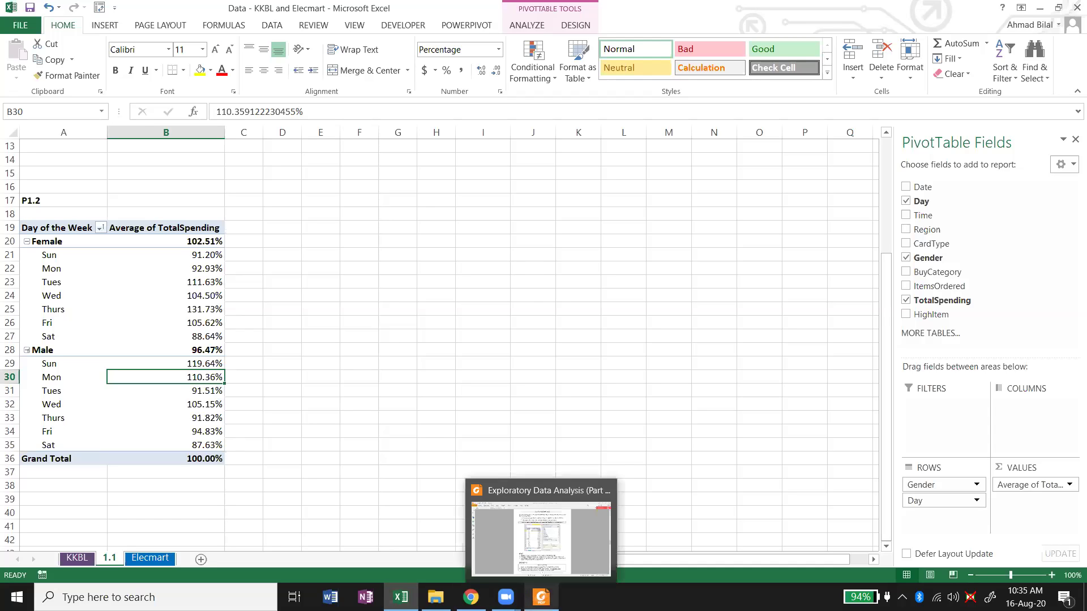
Undo the % of Grand Total display of the average spending values.
{"action": "left_click", "coordinate": [540, 597]}
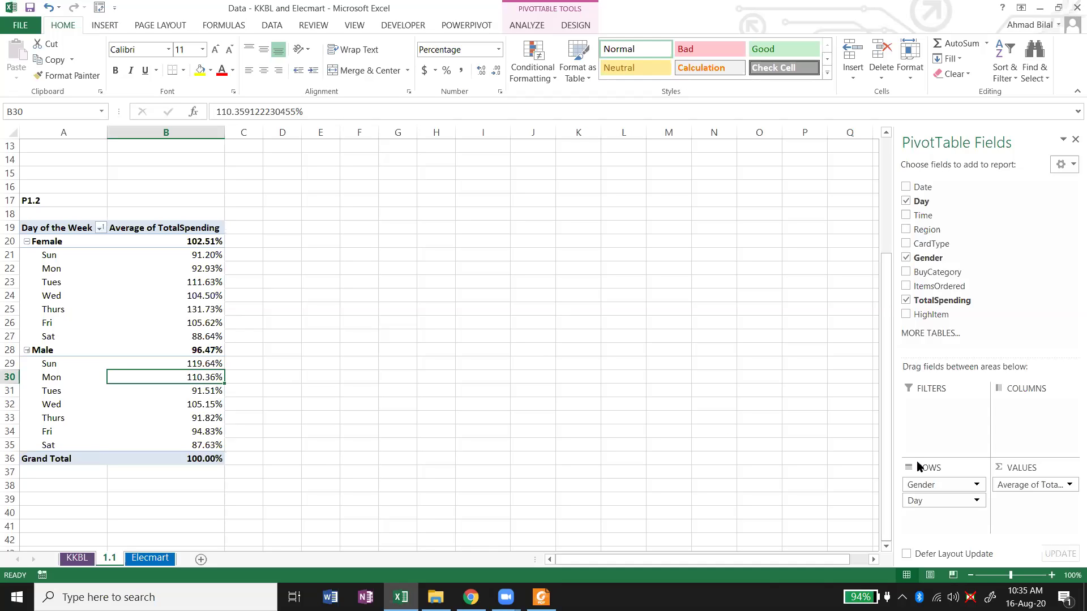
{"action": "left_click_drag", "start_coordinate": [884, 421], "coordinate": [887, 455]}
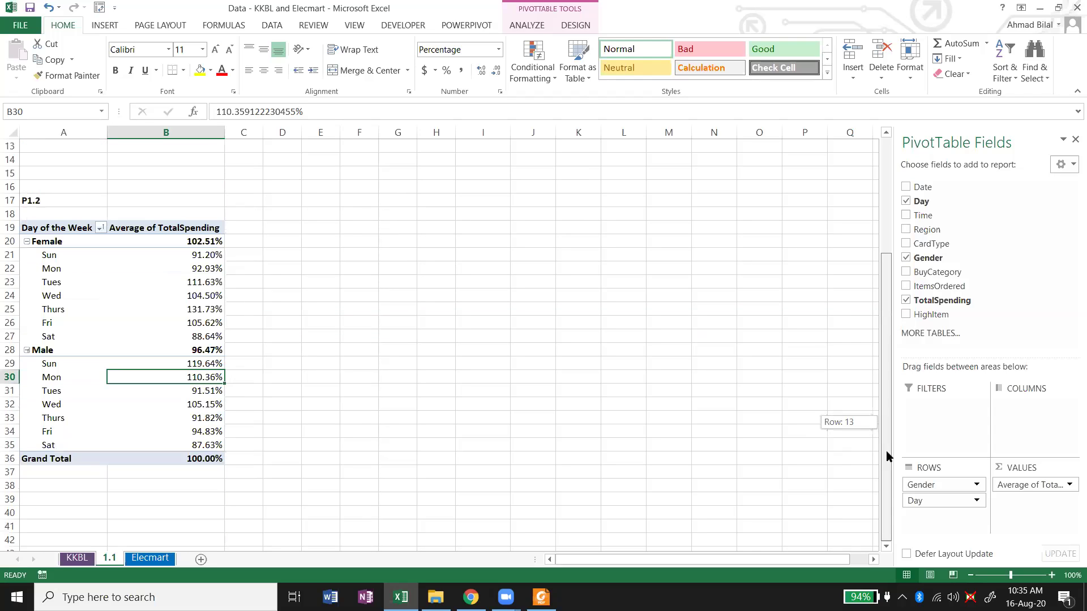
{"action": "left_click", "coordinate": [188, 268]}
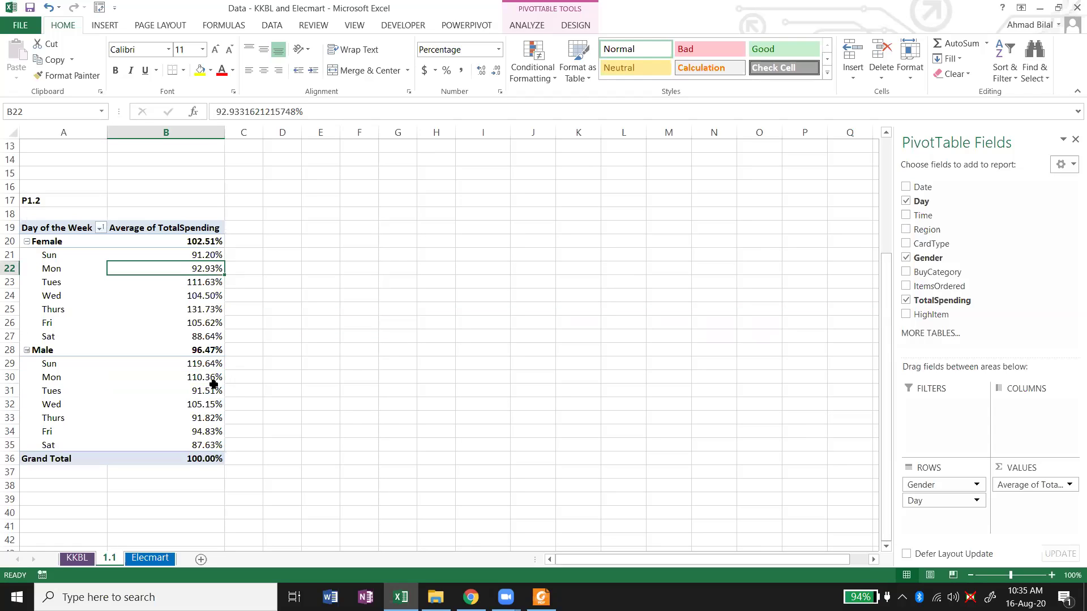
{"action": "key", "text": "ctrl+z"}
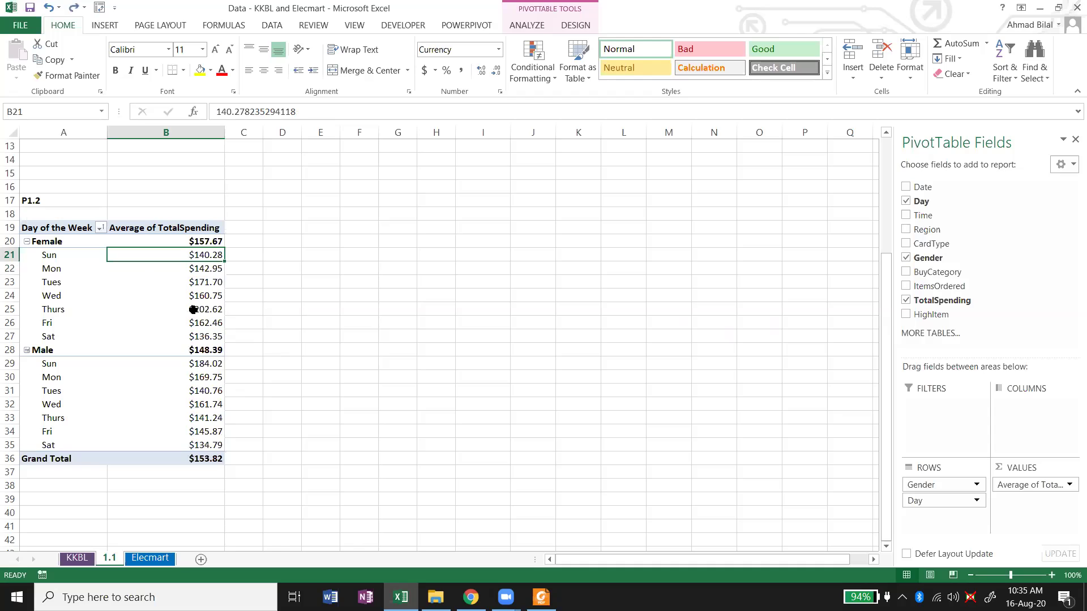
Summarize the pivot table's TotalSpending values by Sum instead of Average.
{"action": "left_click", "coordinate": [171, 285]}
{"action": "right_click", "coordinate": [172, 290]}
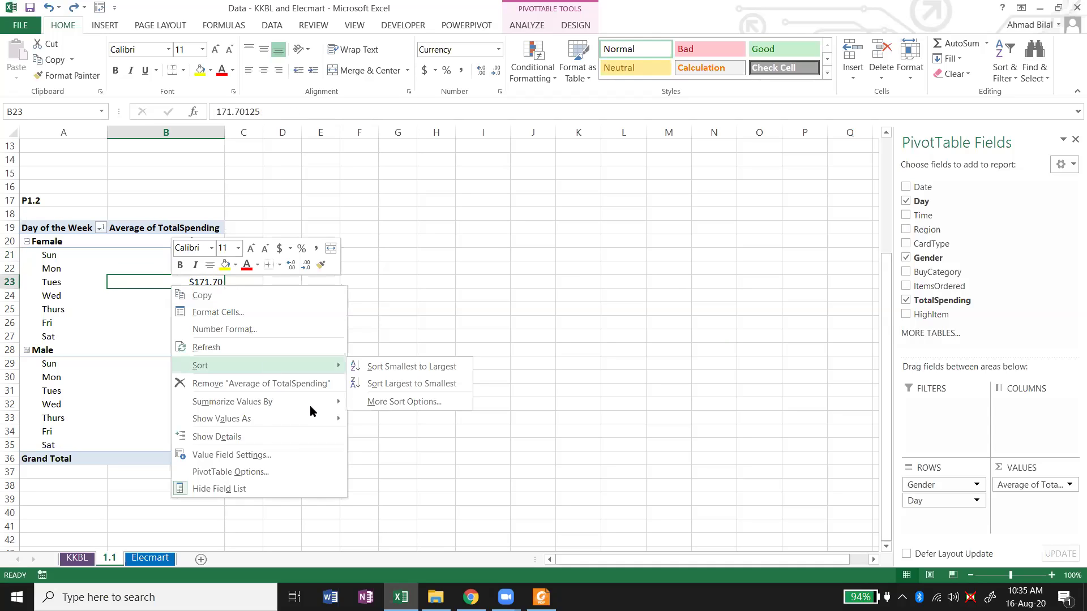
{"action": "mouse_move", "coordinate": [325, 403]}
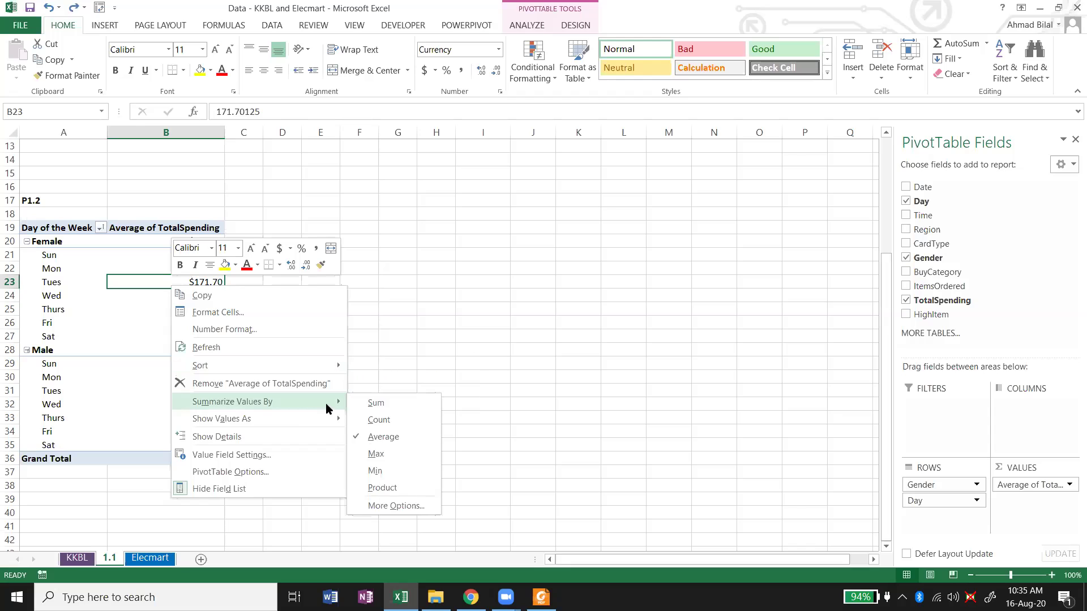
{"action": "left_click", "coordinate": [376, 403]}
{"action": "left_click", "coordinate": [150, 239]}
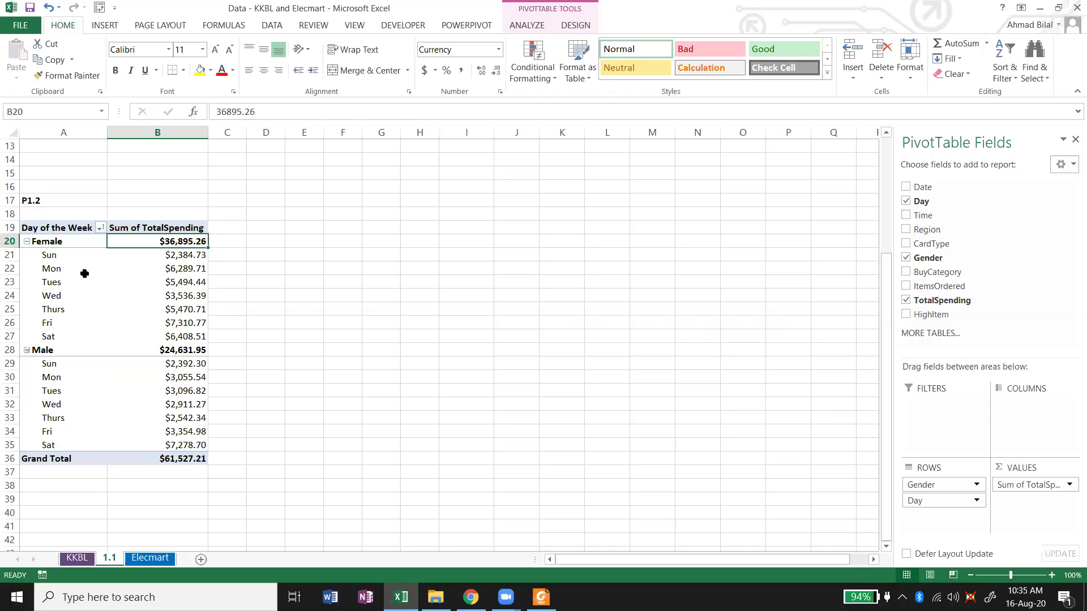
Check the period covered by the Elecmart sheet's data in the Date column's filter list, down to the last June dates, without filtering.
{"action": "left_click", "coordinate": [150, 558]}
{"action": "left_click", "coordinate": [50, 200]}
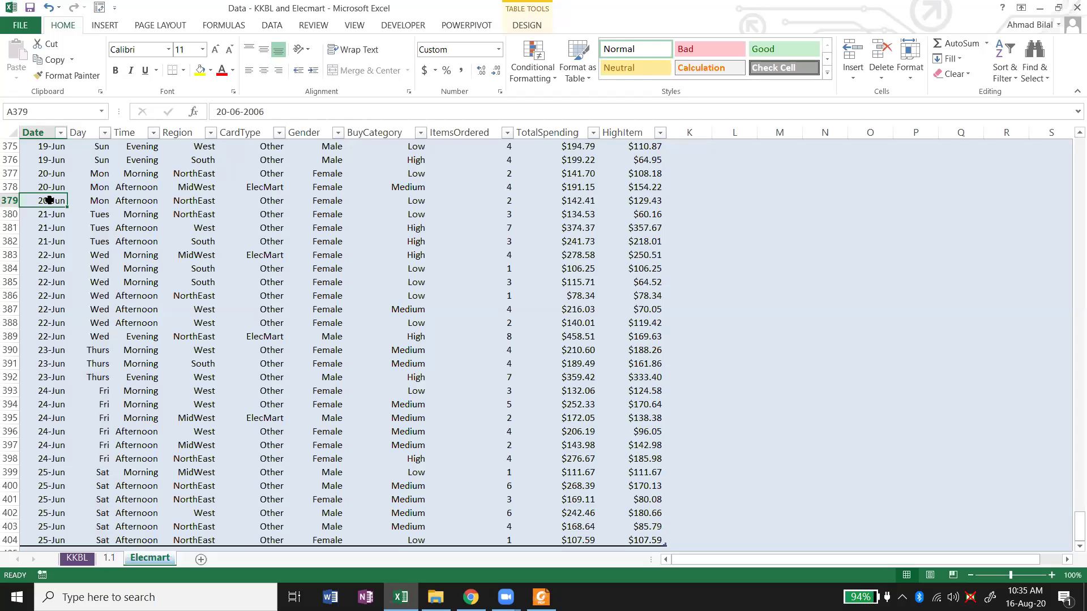
{"action": "key", "text": "ctrl+Home"}
{"action": "left_click", "coordinate": [60, 193]}
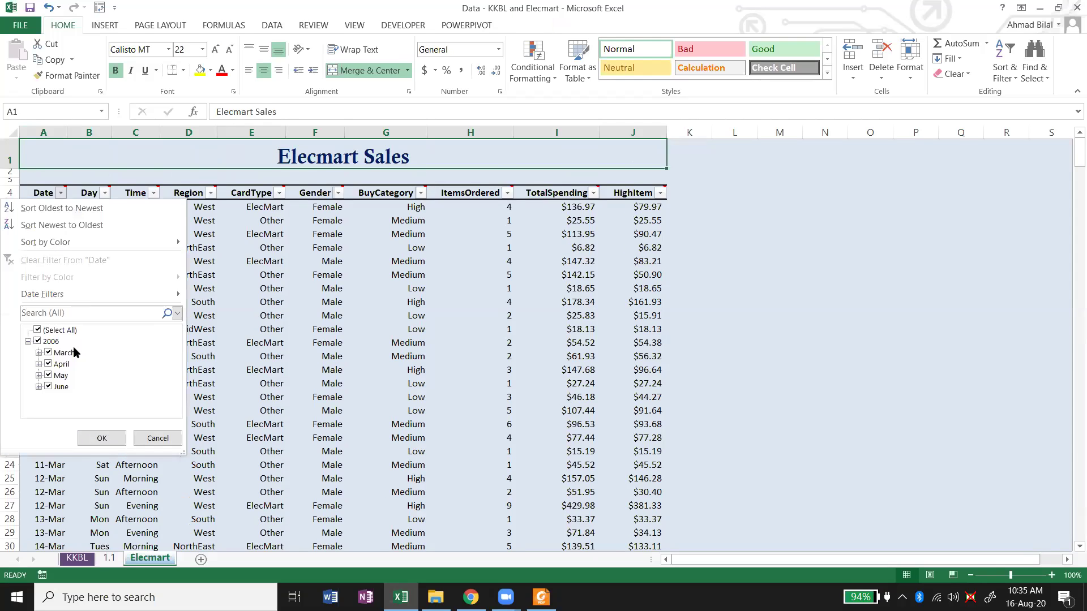
{"action": "left_click", "coordinate": [39, 352]}
{"action": "left_click", "coordinate": [41, 331]}
{"action": "left_click", "coordinate": [39, 384]}
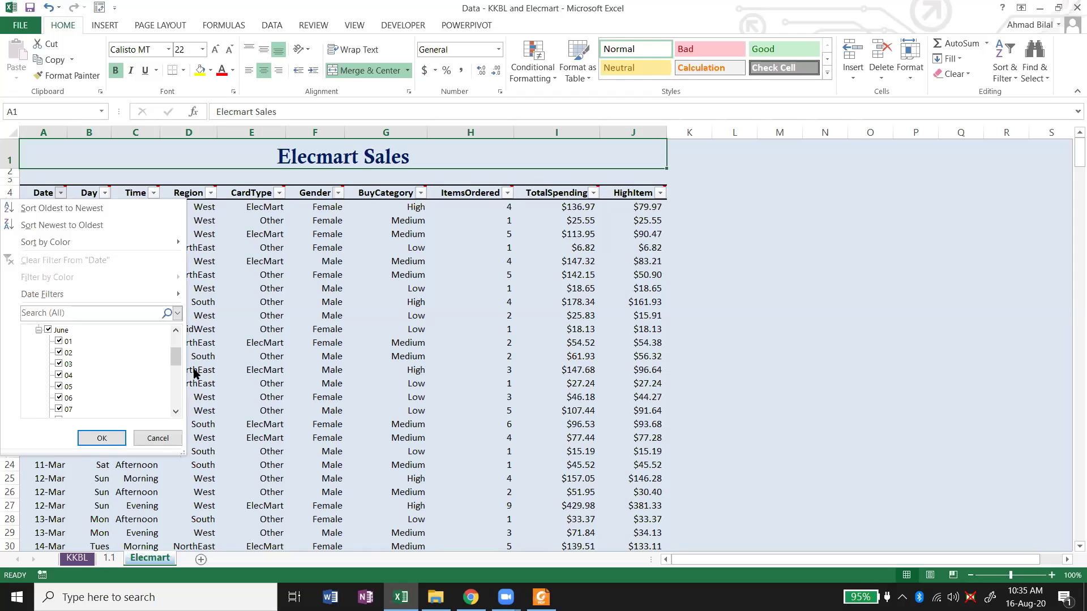
{"action": "left_click_drag", "start_coordinate": [178, 357], "coordinate": [178, 407]}
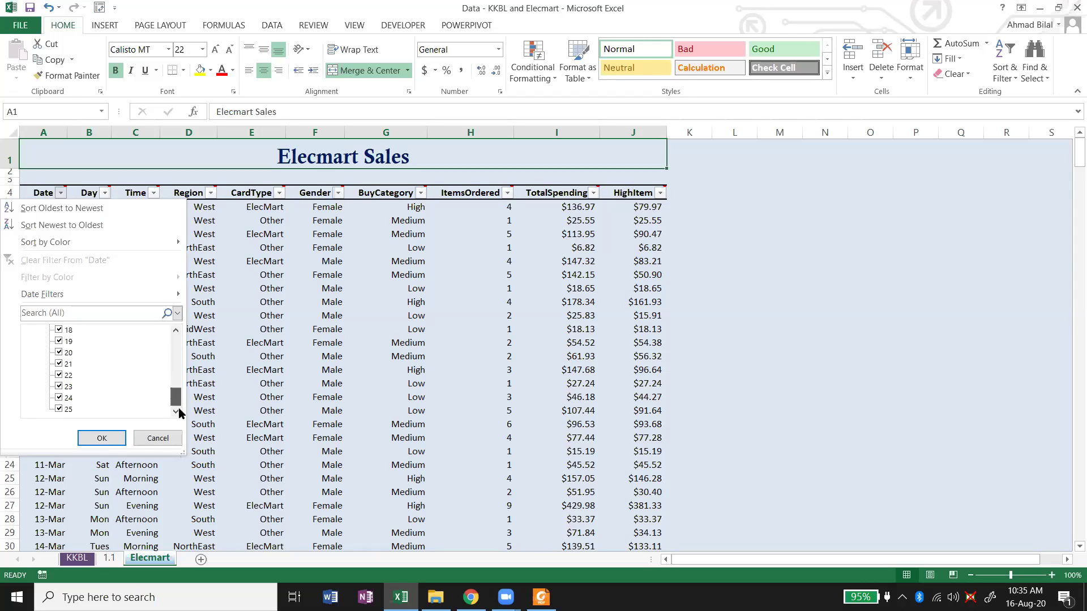
{"action": "left_click", "coordinate": [253, 328]}
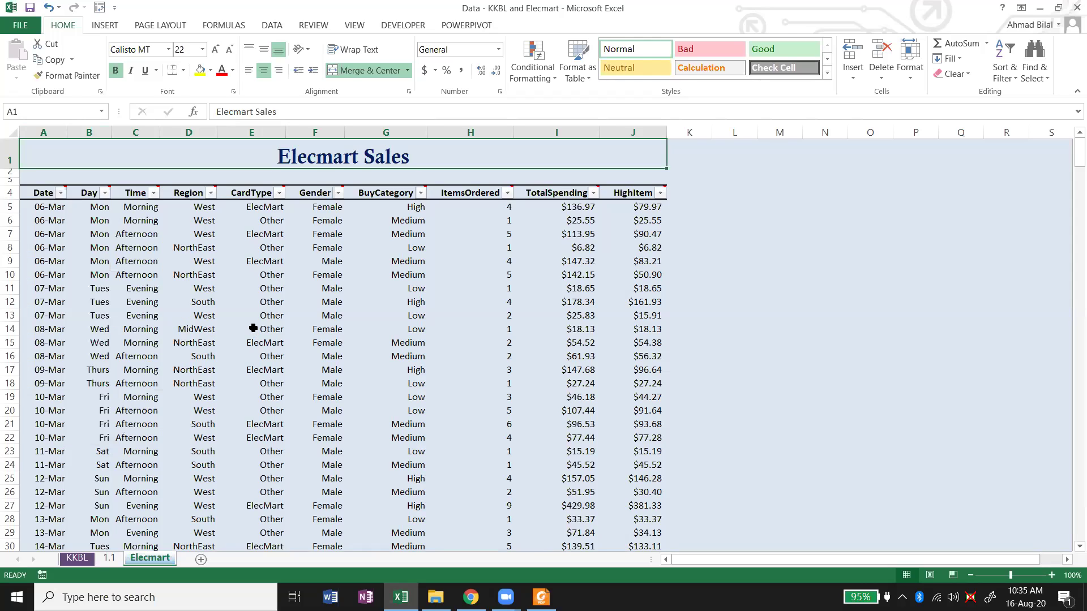
Return to sheet 1.1 and show the Sum of TotalSpending values as % of Grand Total.
{"action": "left_click", "coordinate": [107, 558]}
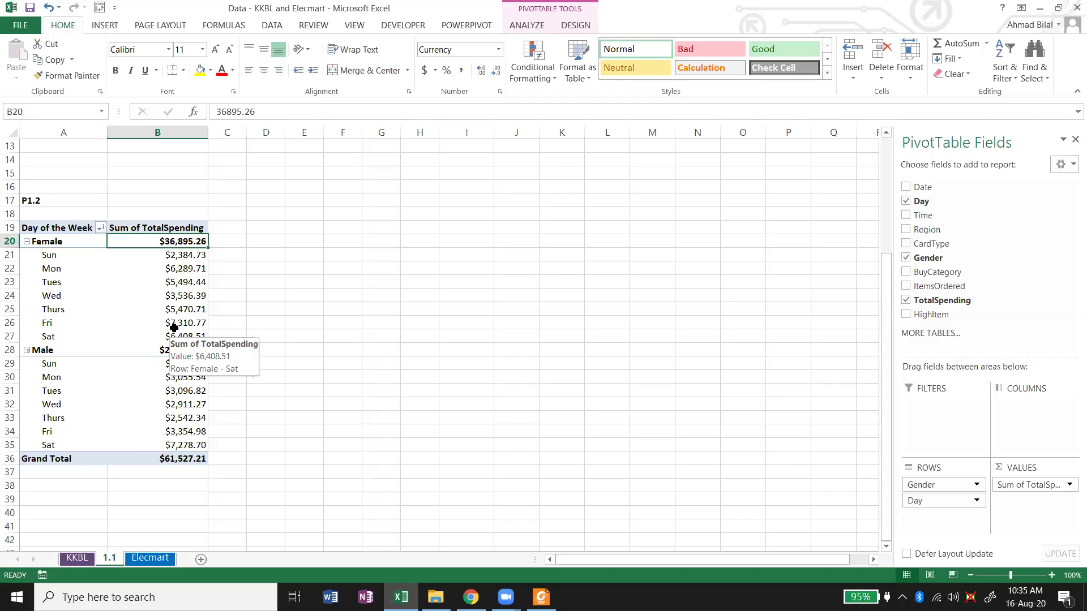
{"action": "right_click", "coordinate": [167, 262]}
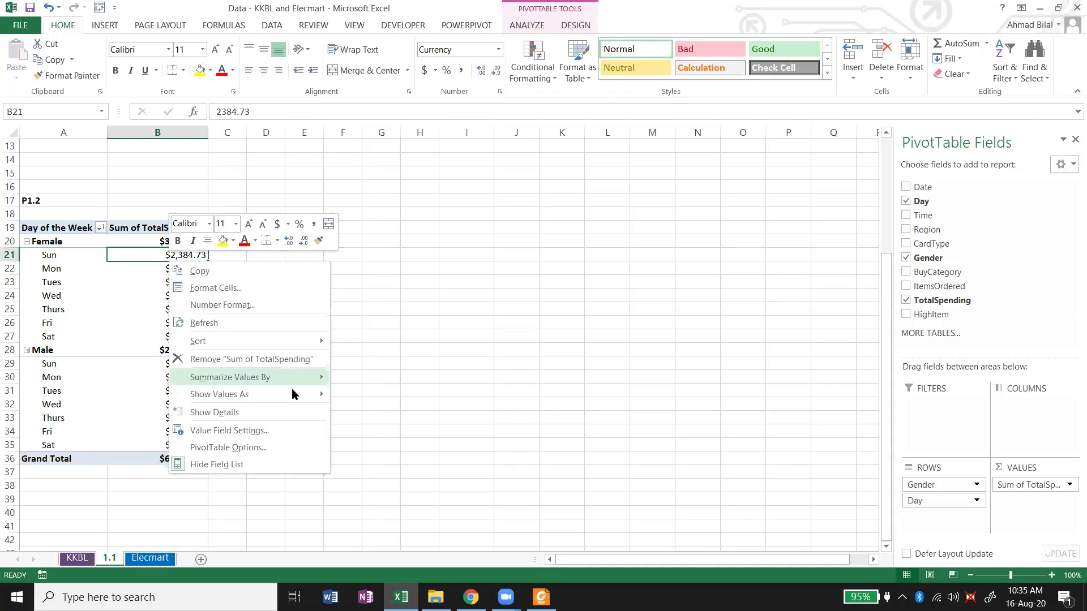
{"action": "mouse_move", "coordinate": [301, 396]}
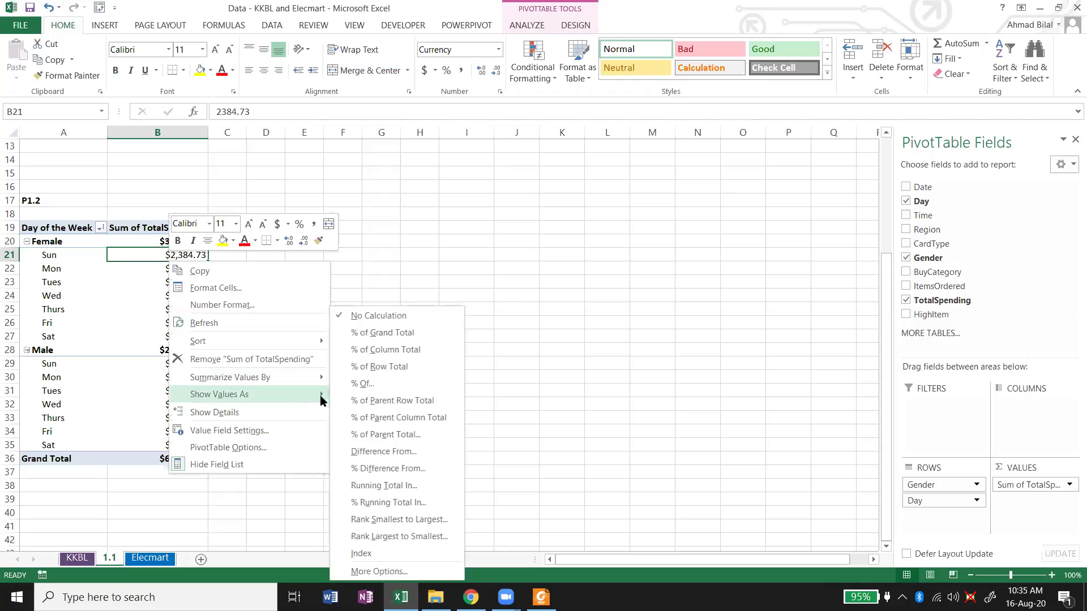
{"action": "left_click", "coordinate": [422, 333]}
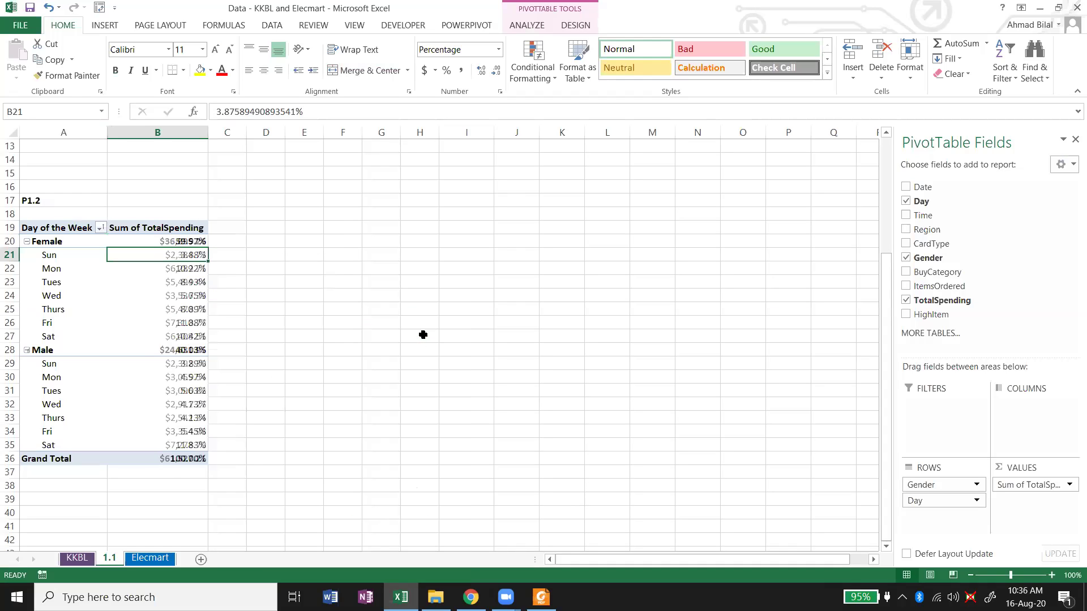
Compare the grand total, Male and Female shares in the pivot table, and check the sum of the male weekday percentages.
{"action": "left_click", "coordinate": [194, 459]}
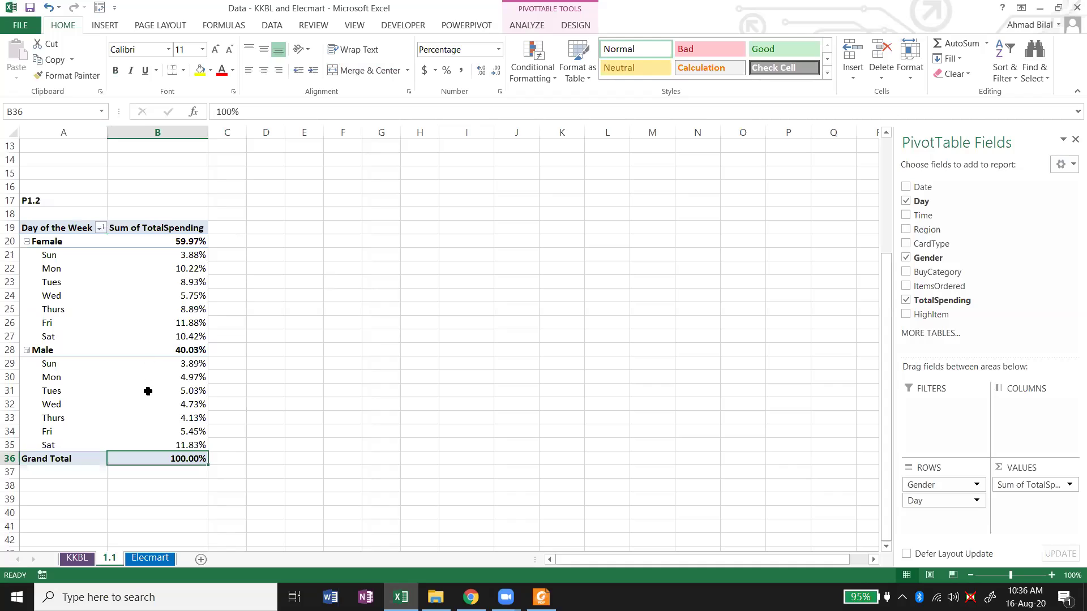
{"action": "left_click", "coordinate": [158, 349]}
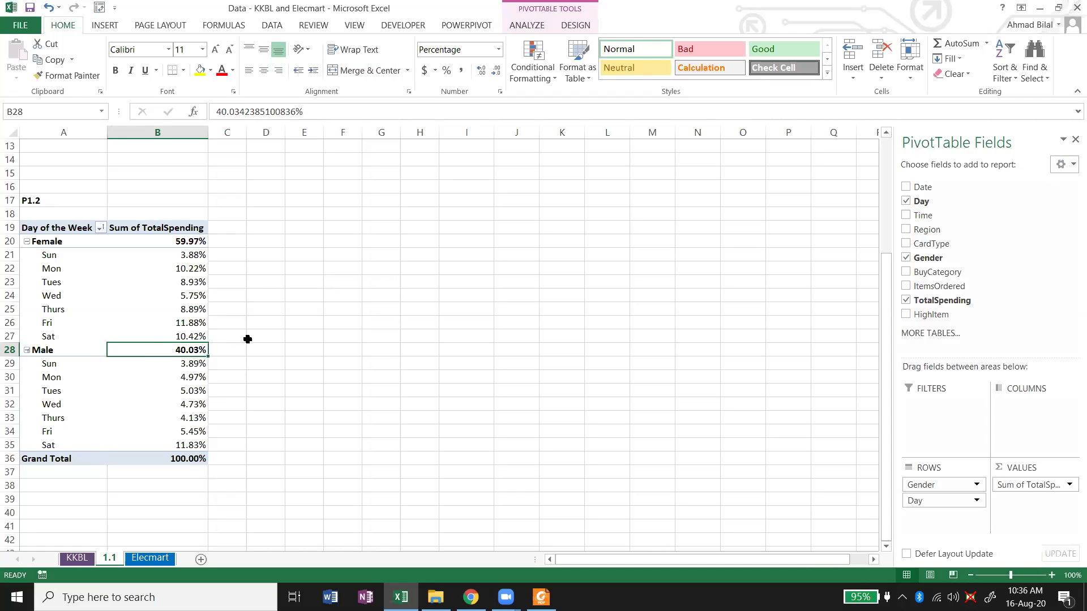
{"action": "left_click", "coordinate": [201, 243]}
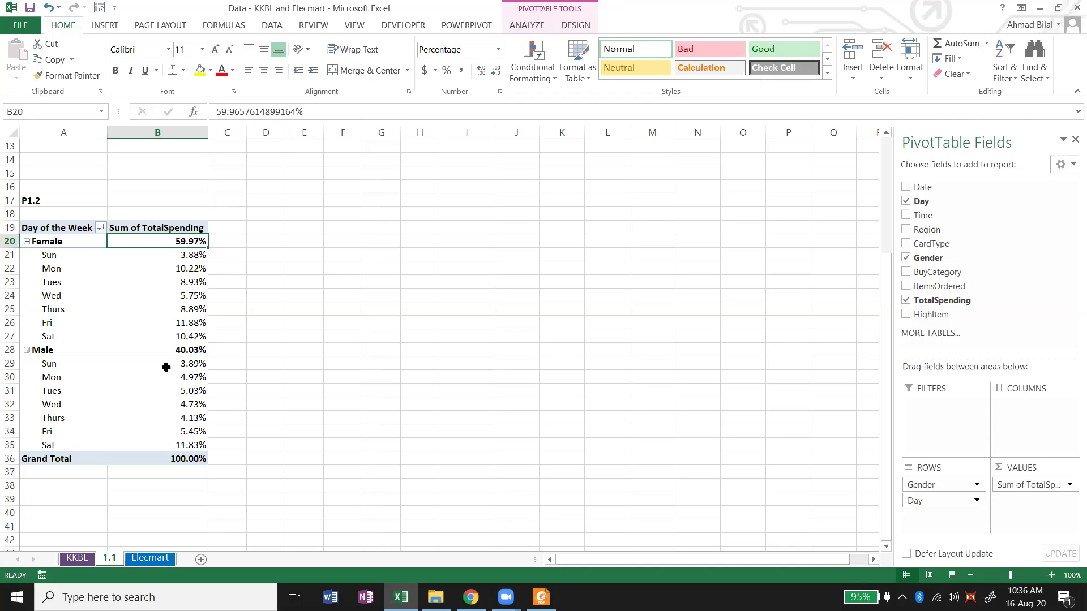
{"action": "mouse_move", "coordinate": [157, 365]}
{"action": "left_click_drag", "start_coordinate": [158, 365], "coordinate": [153, 443]}
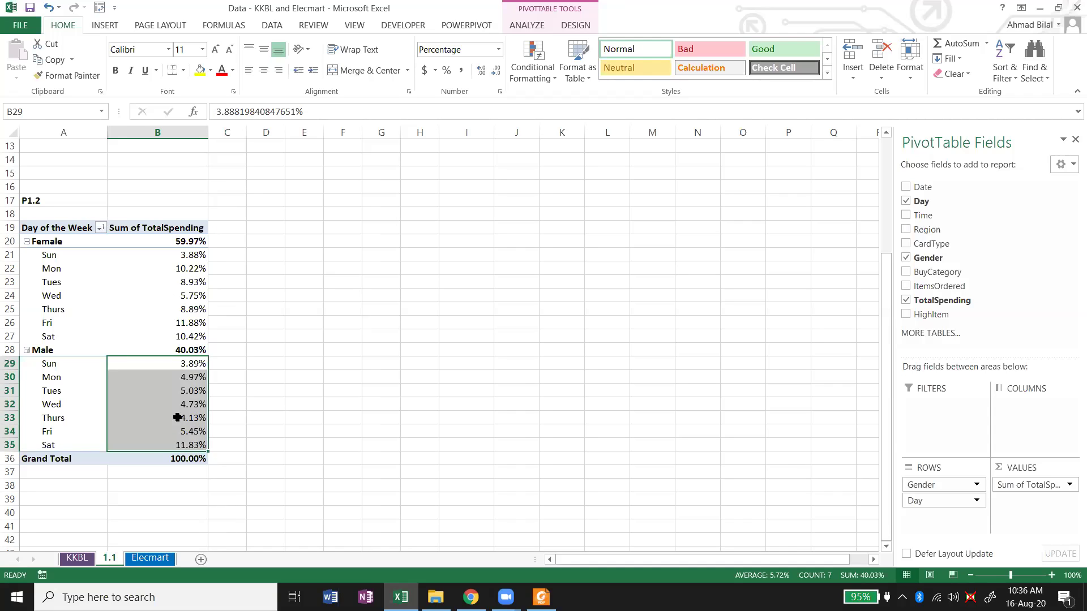
{"action": "left_click", "coordinate": [171, 369]}
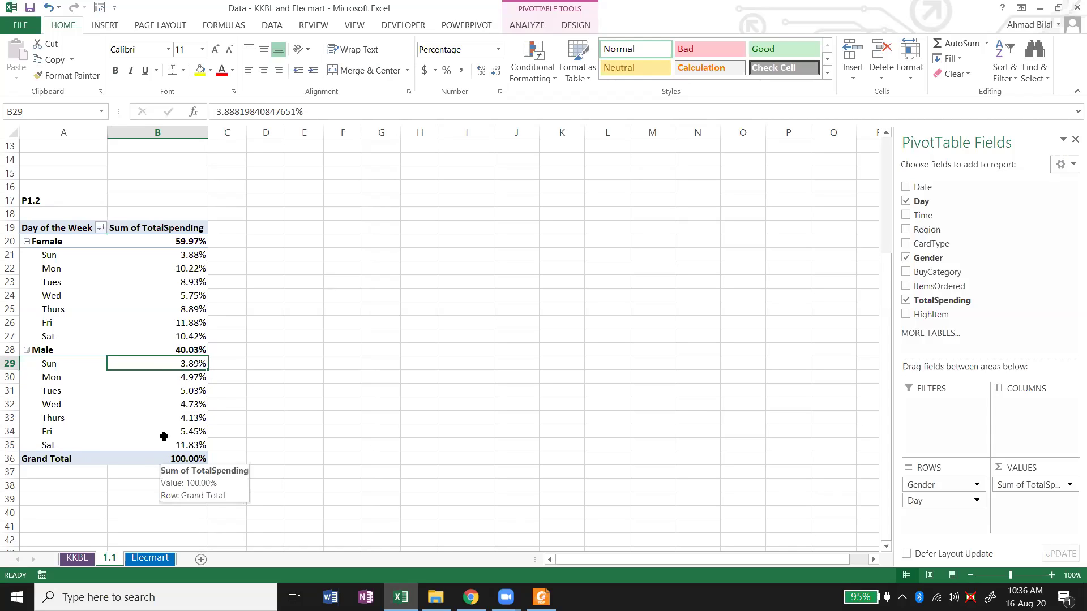
{"action": "right_click", "coordinate": [161, 381]}
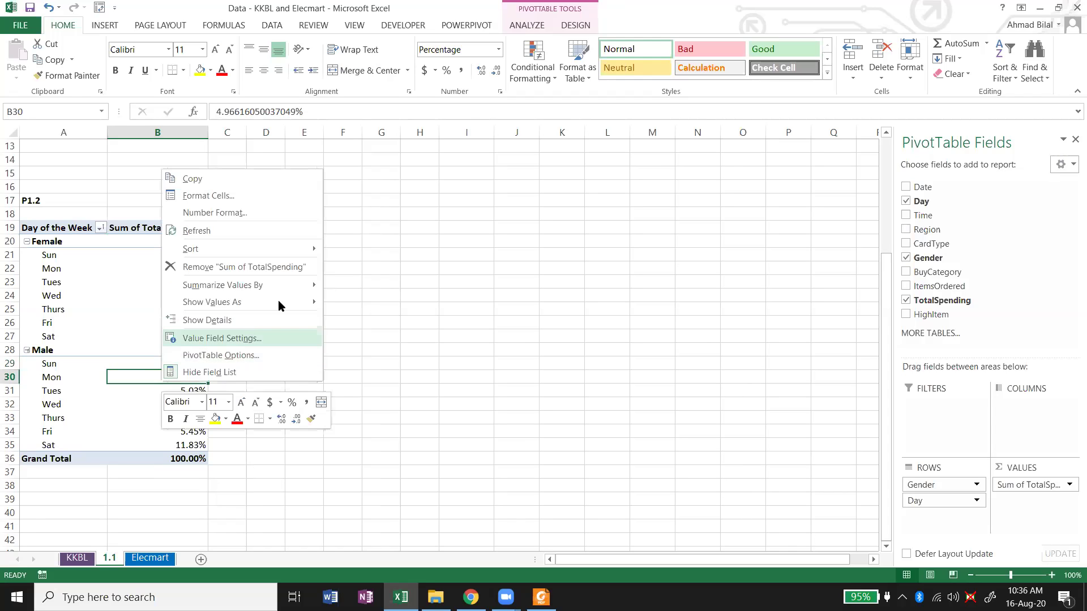
{"action": "mouse_move", "coordinate": [322, 303]}
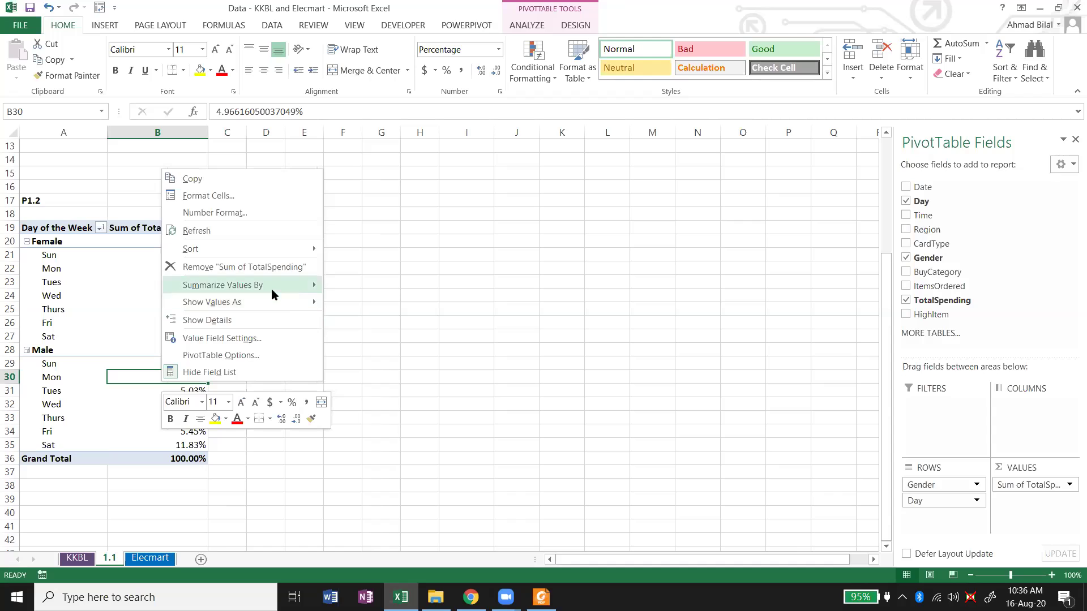
{"action": "mouse_move", "coordinate": [286, 303]}
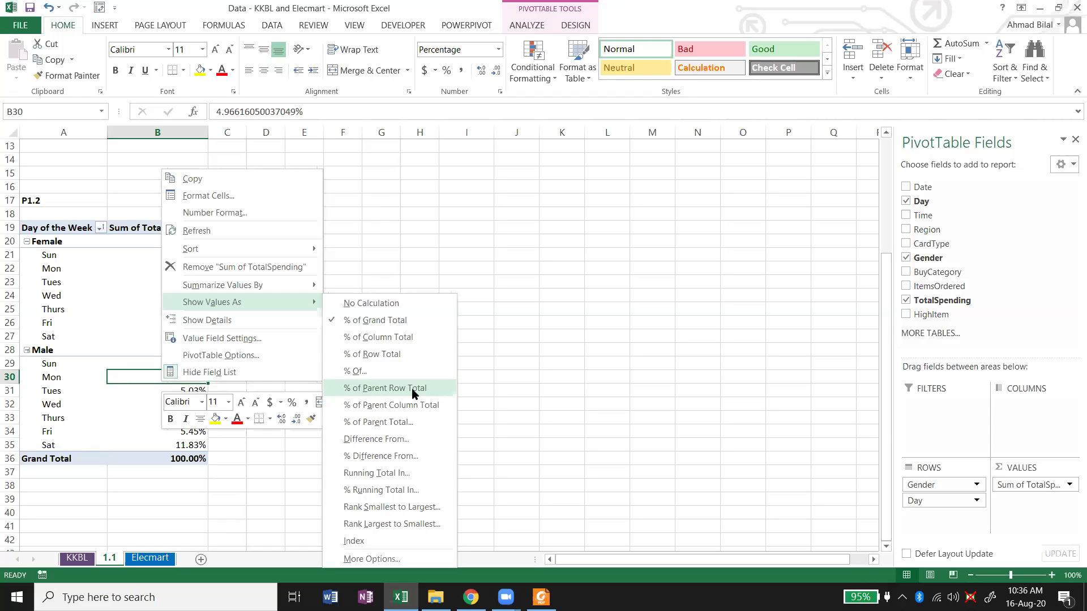
{"action": "left_click", "coordinate": [491, 363]}
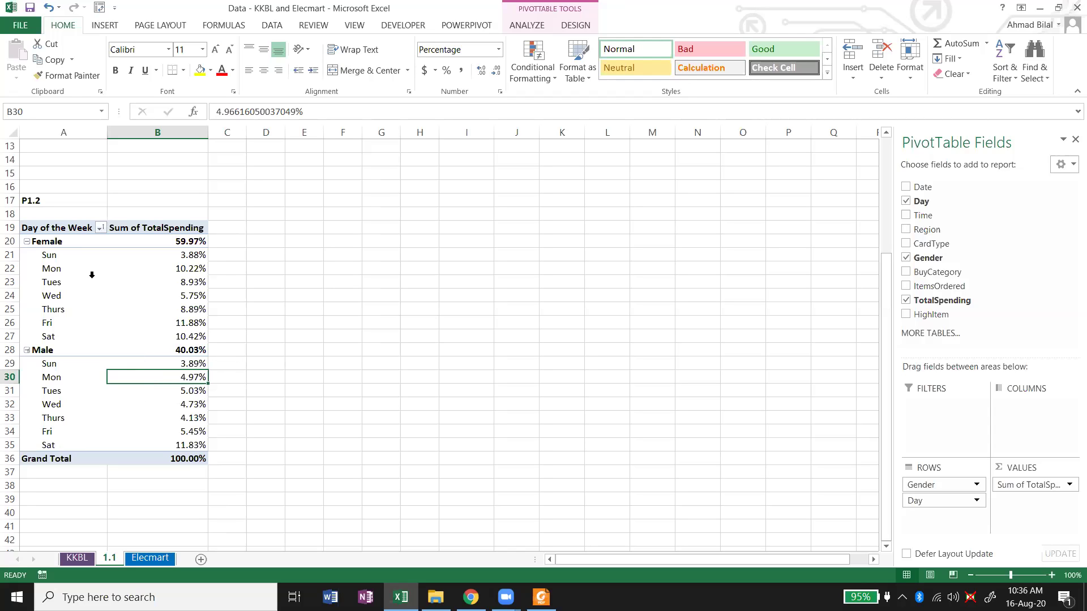
Show the Sum of TotalSpending values as % of Parent Row Total, so each weekday is a share of its gender.
{"action": "left_click", "coordinate": [63, 241]}
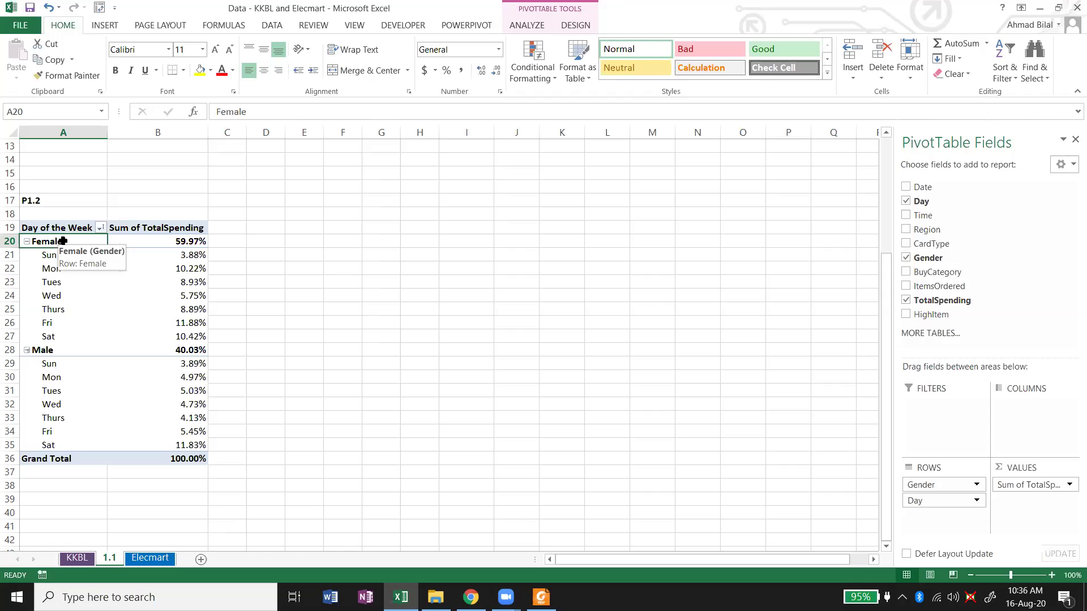
{"action": "left_click", "coordinate": [73, 262]}
{"action": "left_click", "coordinate": [68, 268]}
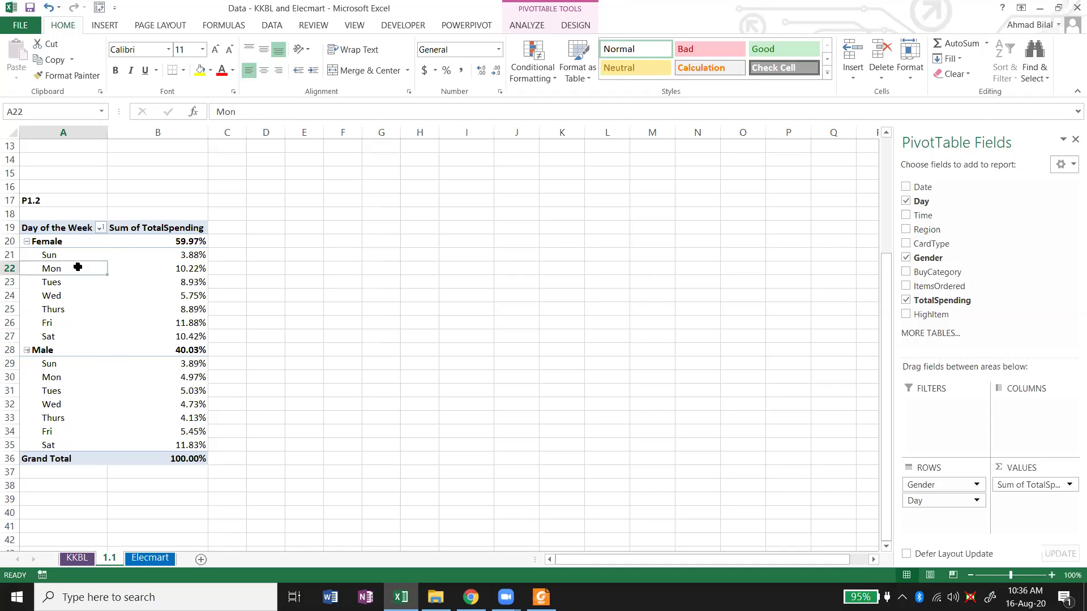
{"action": "left_click", "coordinate": [54, 242]}
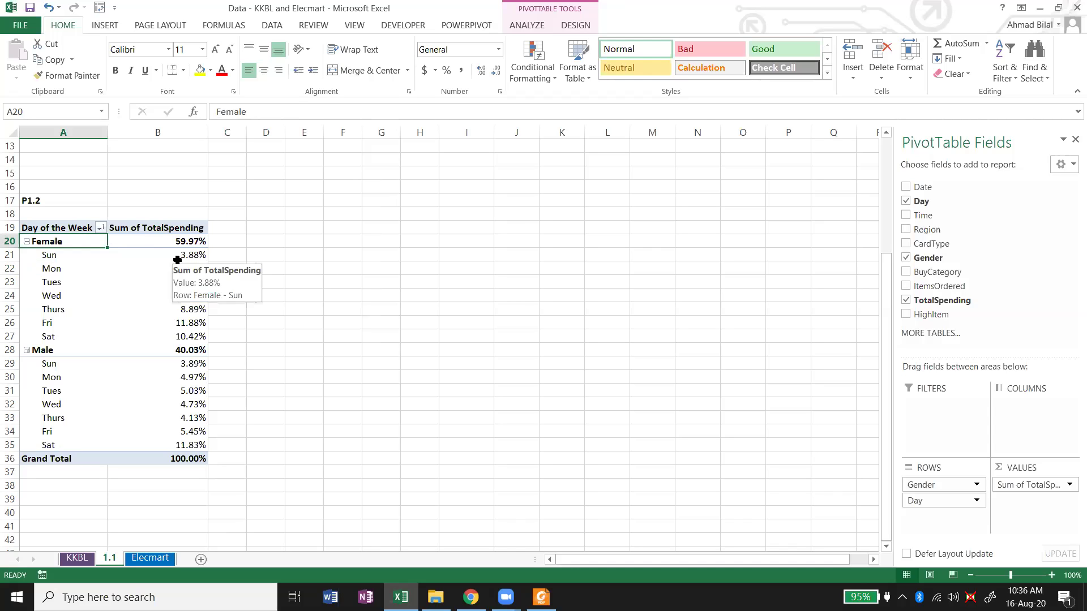
{"action": "right_click", "coordinate": [177, 260]}
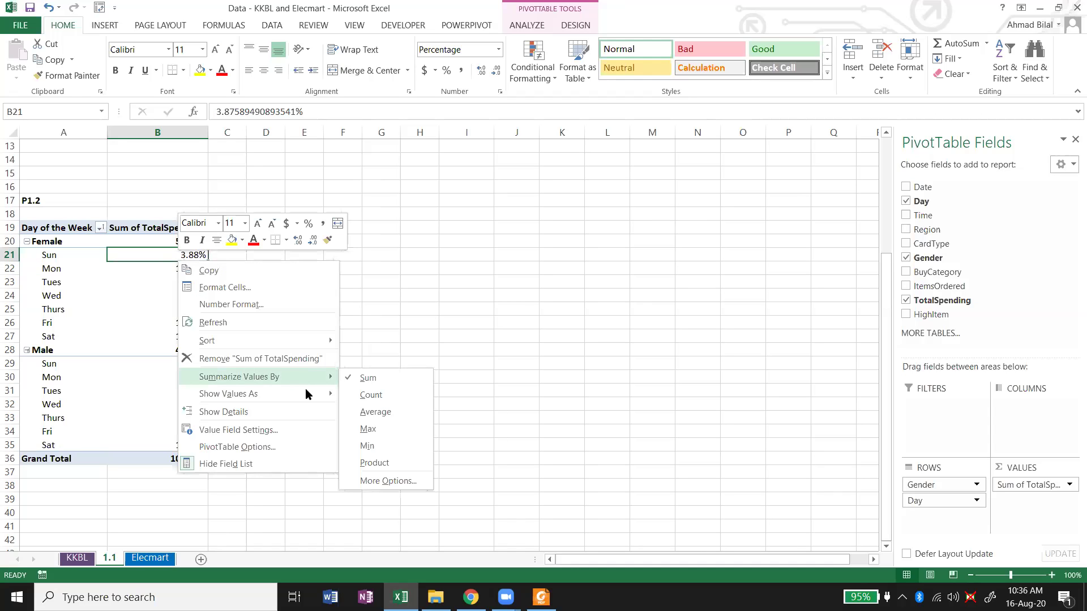
{"action": "mouse_move", "coordinate": [308, 392]}
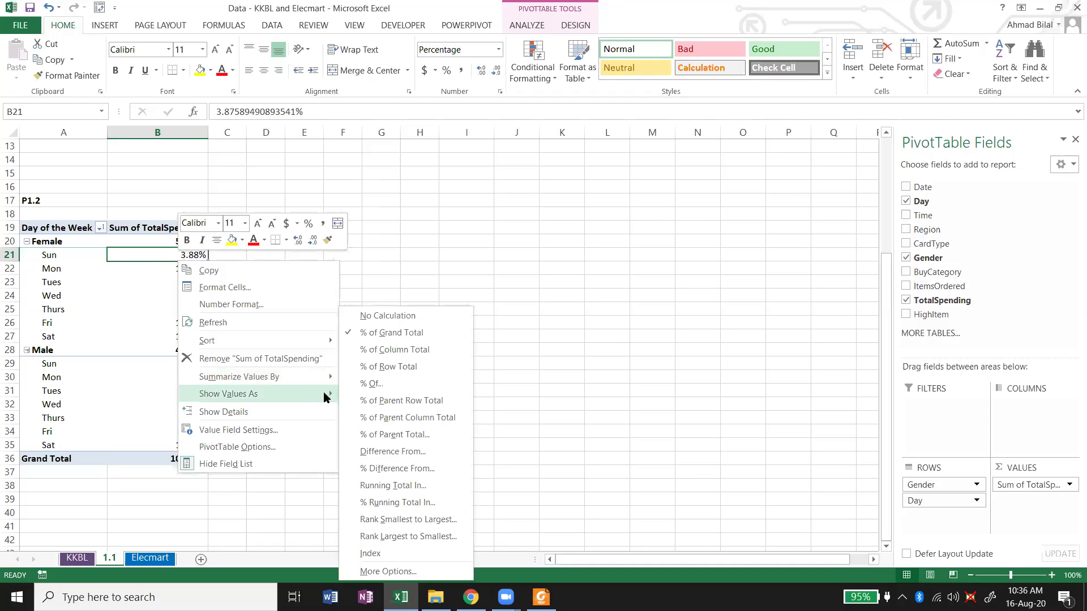
{"action": "left_click", "coordinate": [446, 401]}
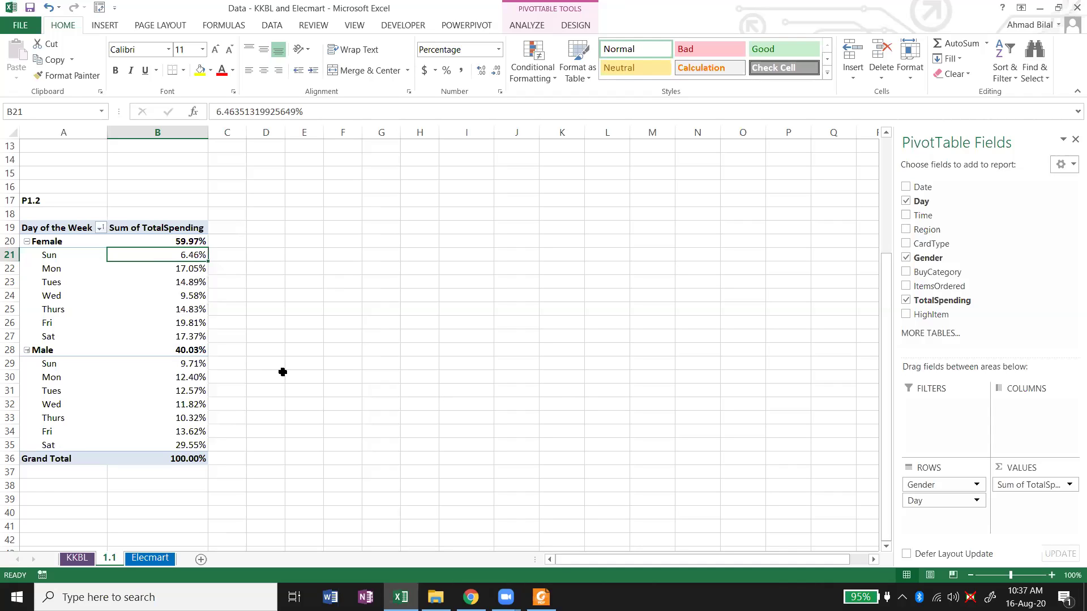
Check the sums of the female and male weekday percentages, and compare the female Saturday share with the Female subtotal.
{"action": "left_click_drag", "start_coordinate": [166, 334], "coordinate": [165, 253]}
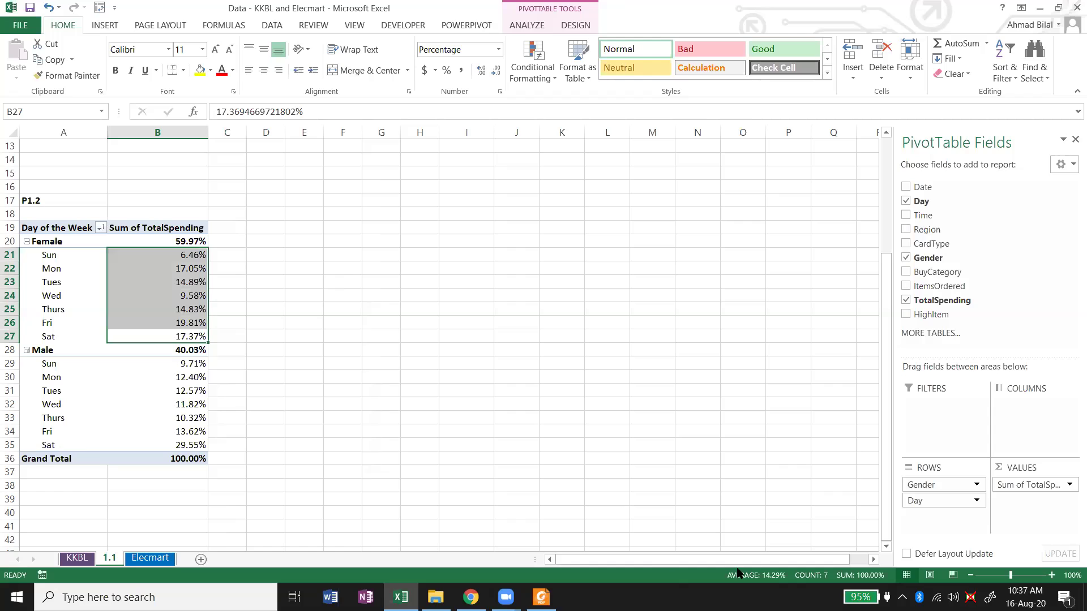
{"action": "left_click_drag", "start_coordinate": [159, 364], "coordinate": [171, 445]}
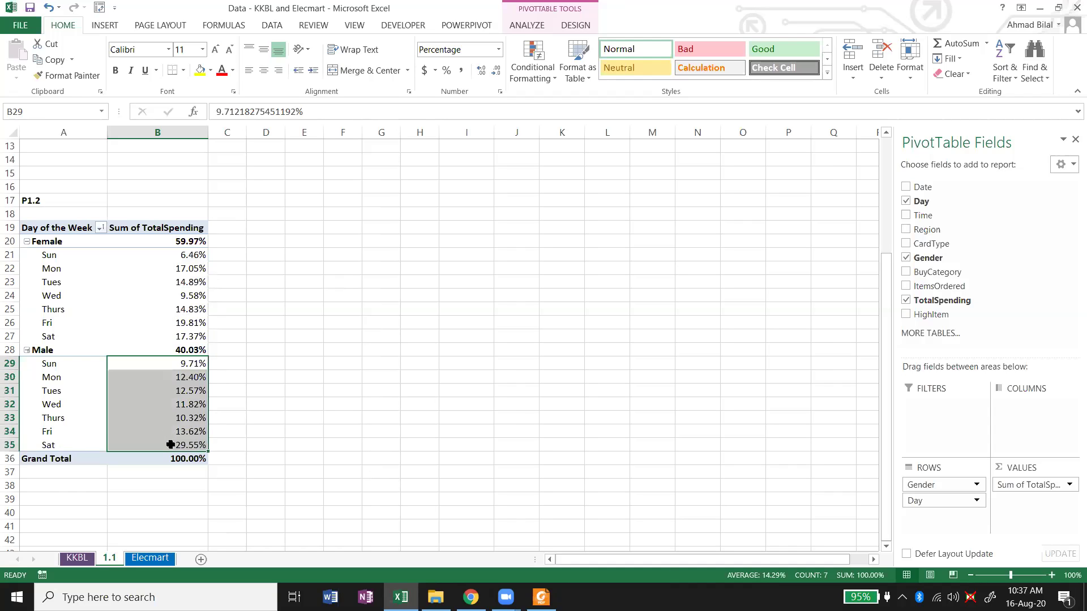
{"action": "left_click", "coordinate": [154, 335]}
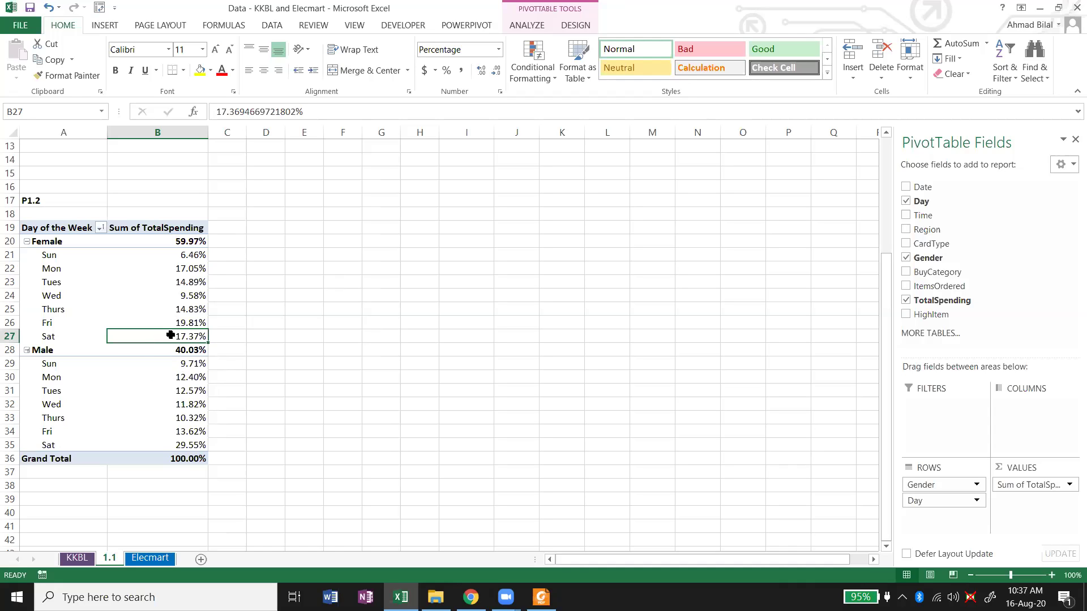
{"action": "mouse_move", "coordinate": [162, 336]}
{"action": "mouse_move", "coordinate": [173, 237]}
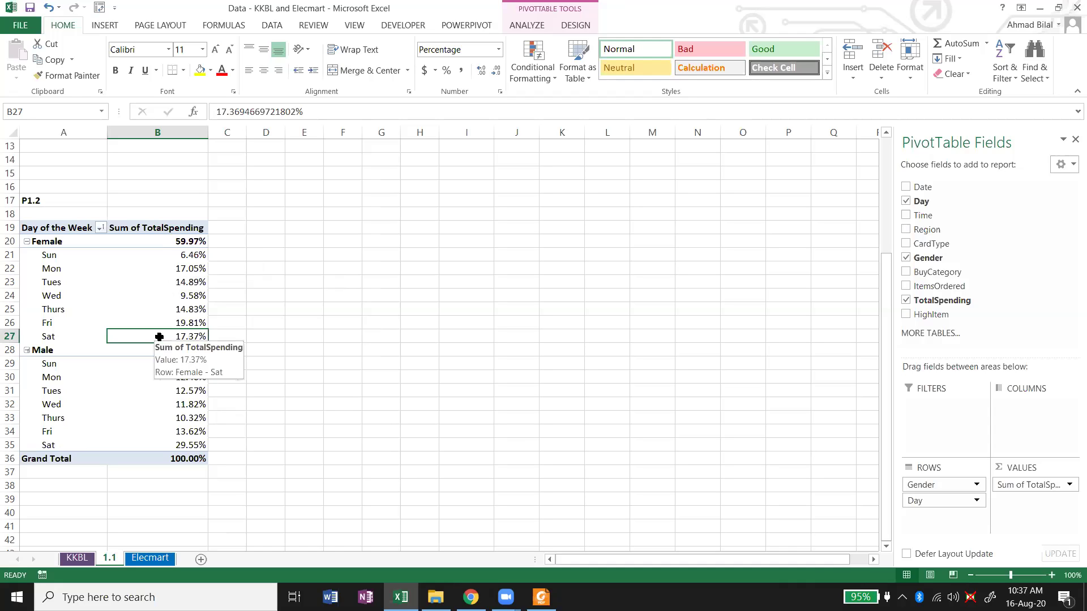
{"action": "left_click", "coordinate": [157, 242]}
{"action": "left_click", "coordinate": [157, 334]}
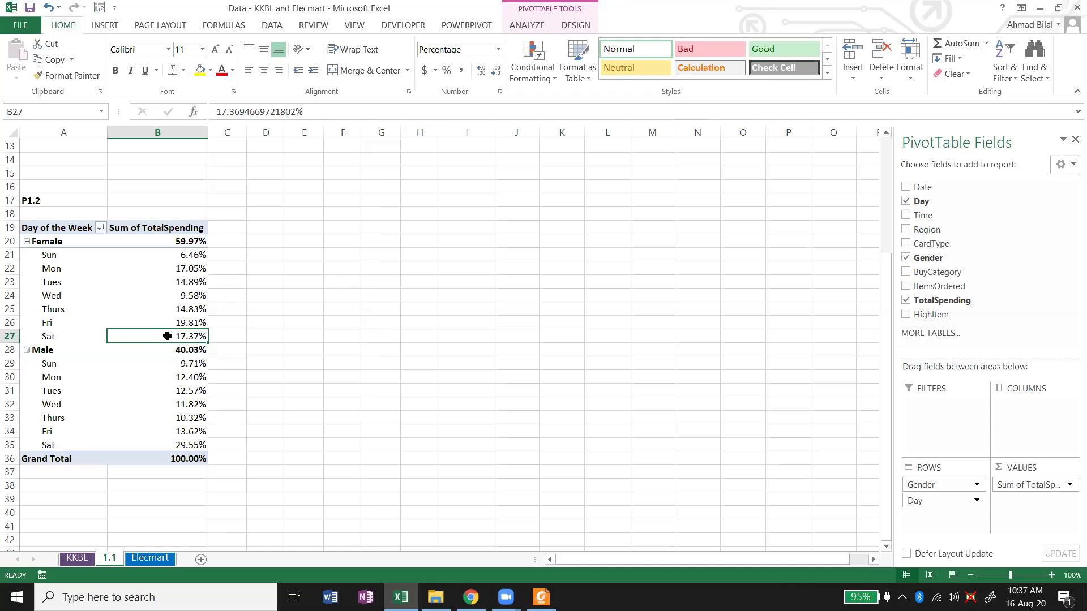
Examine the female Friday and Thursday shares, the grand total, and the male Saturday and Sunday shares.
{"action": "mouse_move", "coordinate": [168, 338]}
{"action": "left_click", "coordinate": [167, 323]}
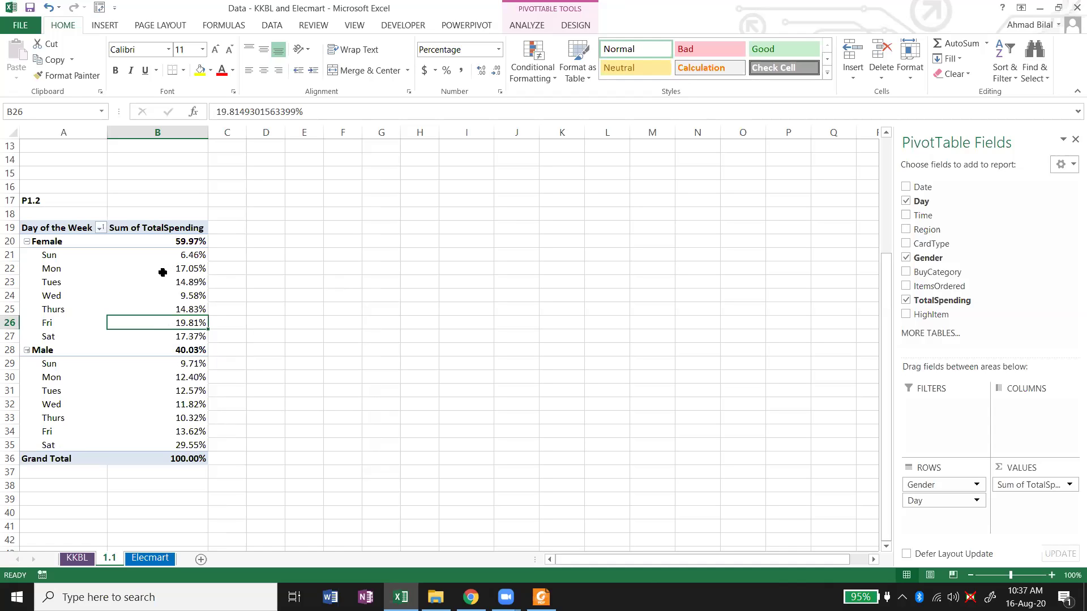
{"action": "left_click", "coordinate": [163, 308]}
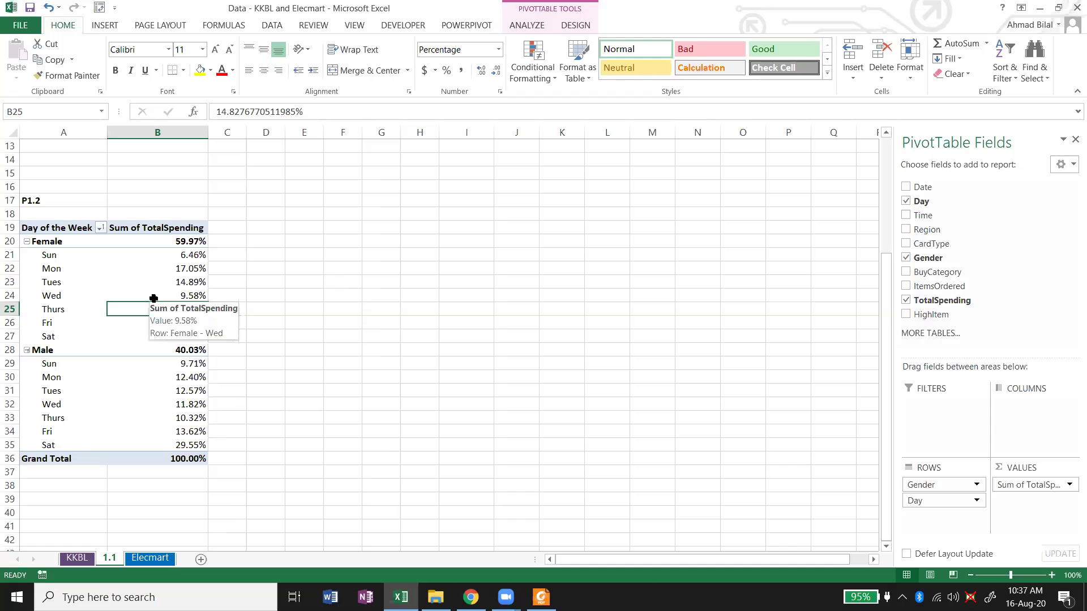
{"action": "left_click", "coordinate": [167, 455]}
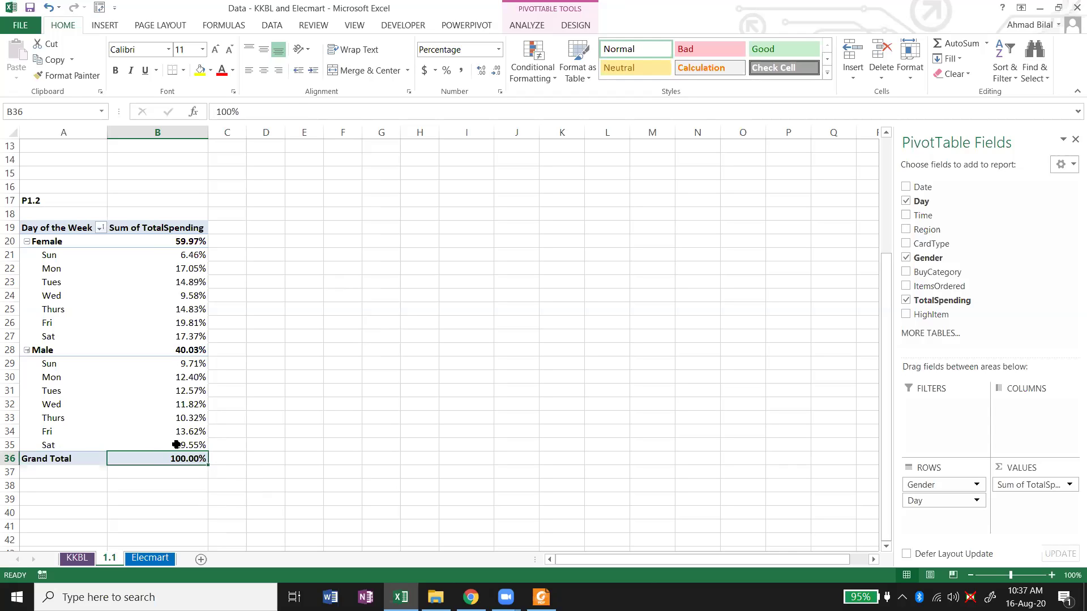
{"action": "left_click", "coordinate": [170, 445]}
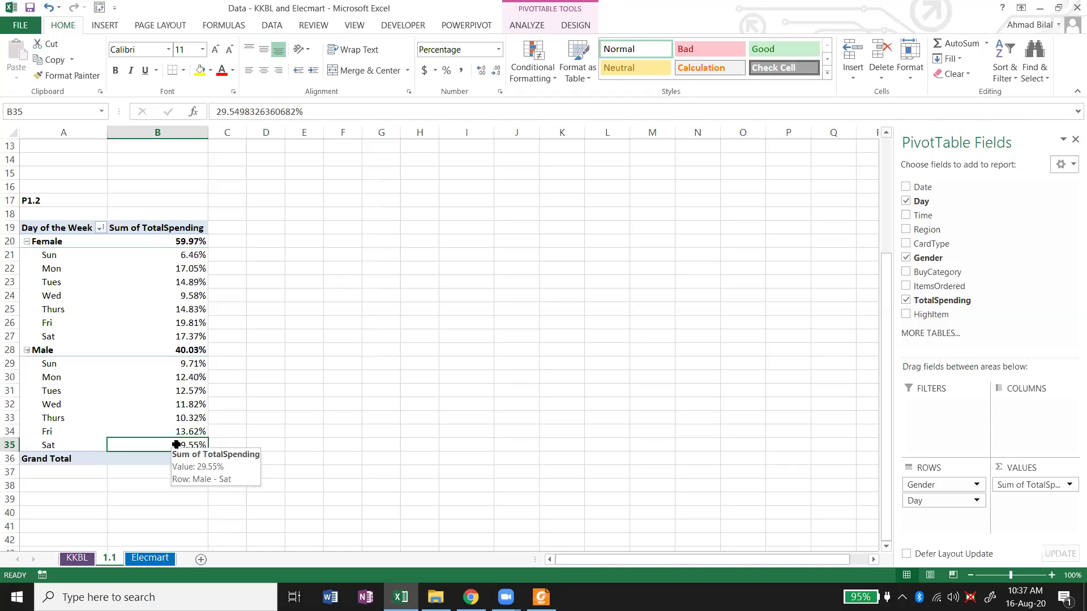
{"action": "left_click", "coordinate": [162, 363]}
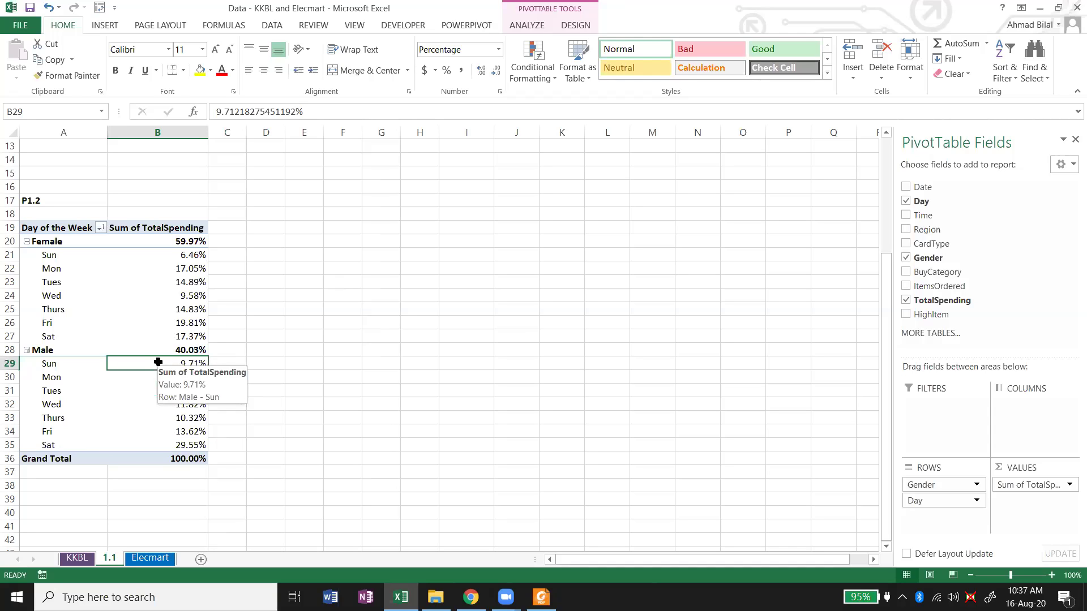
{"action": "mouse_move", "coordinate": [162, 417]}
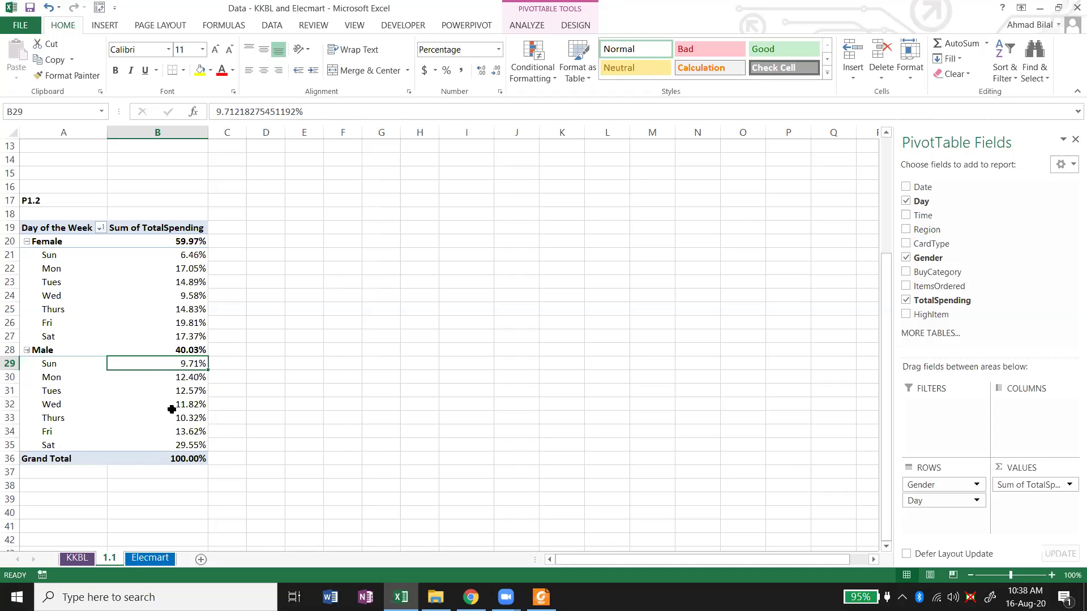
Review the Show Values As options without changing them, and consult the break-up exercise in the Foxit Reader PDF before returning to Excel.
{"action": "right_click", "coordinate": [172, 407]}
{"action": "mouse_move", "coordinate": [310, 330]}
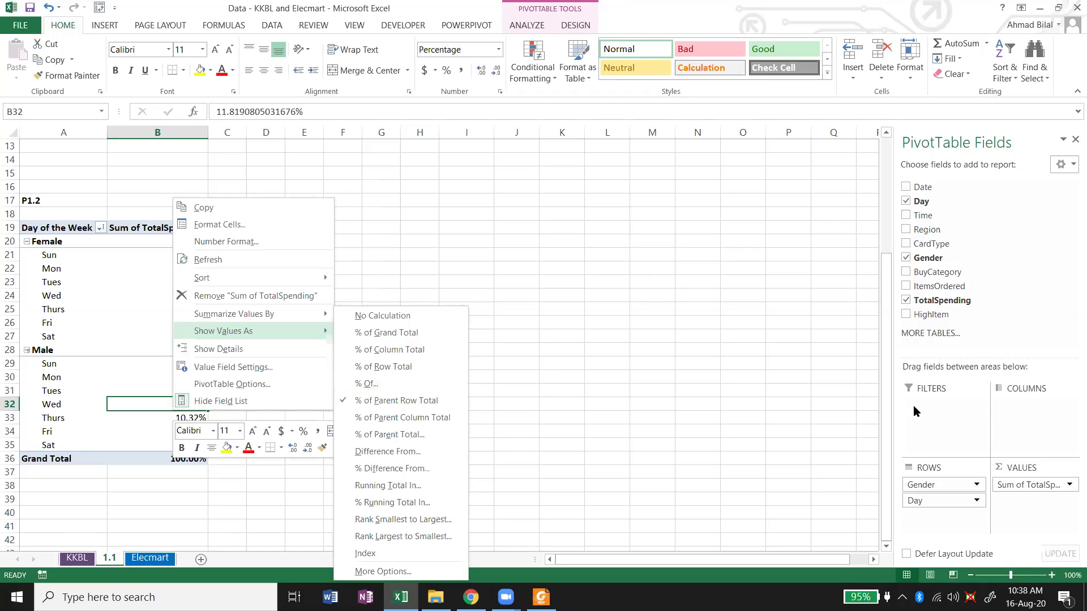
{"action": "left_click", "coordinate": [561, 319]}
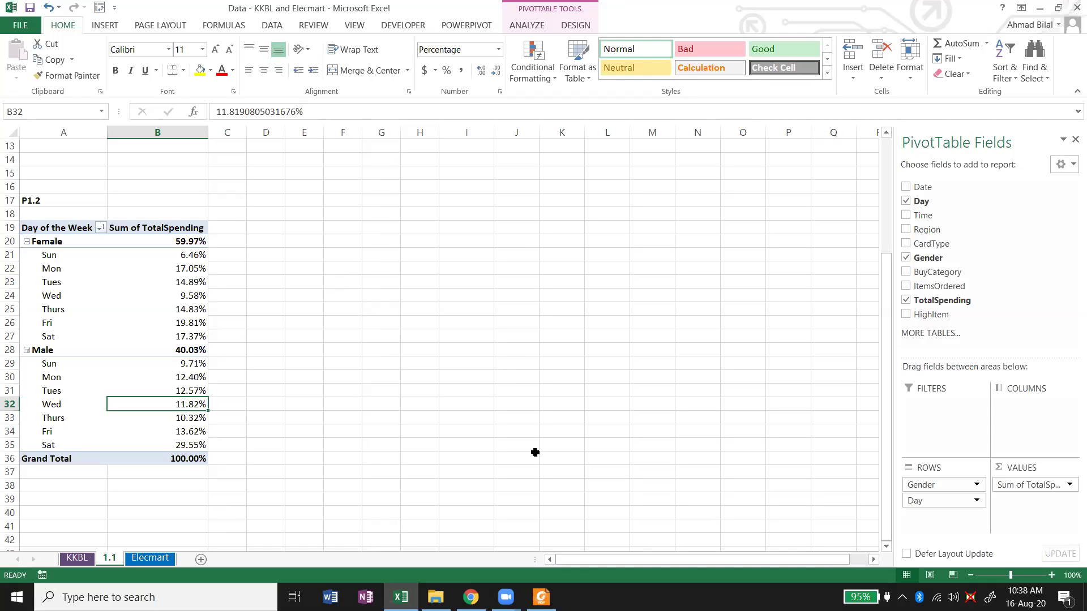
{"action": "left_click", "coordinate": [541, 597]}
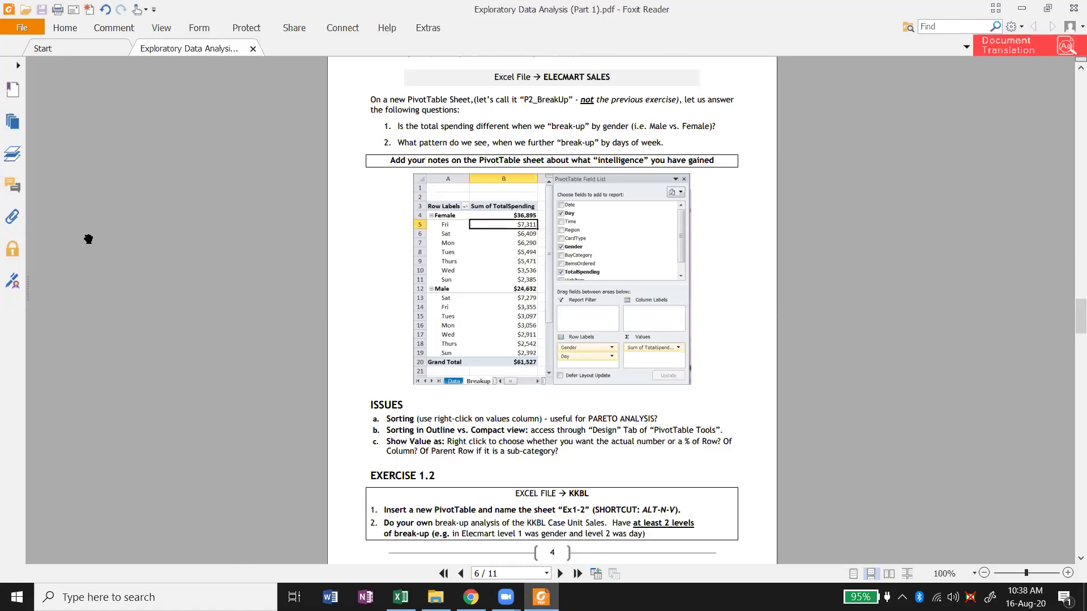
{"action": "key", "text": "alt+Tab"}
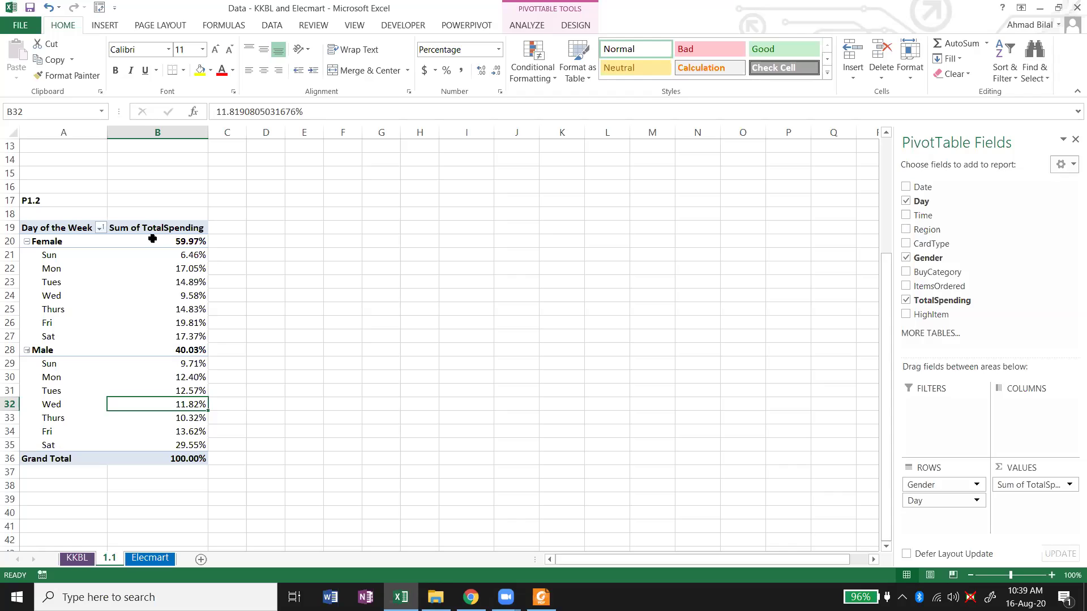
Summarize the pivot table's TotalSpending values by Average, and inspect the Male subtotal and the female Thursday row.
{"action": "right_click", "coordinate": [158, 303]}
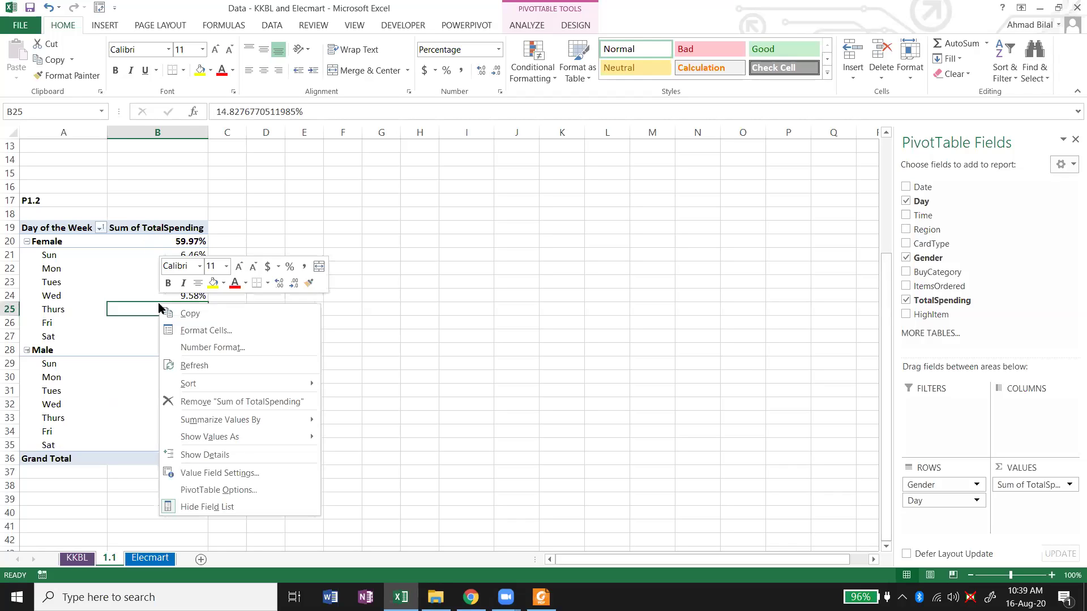
{"action": "mouse_move", "coordinate": [295, 425]}
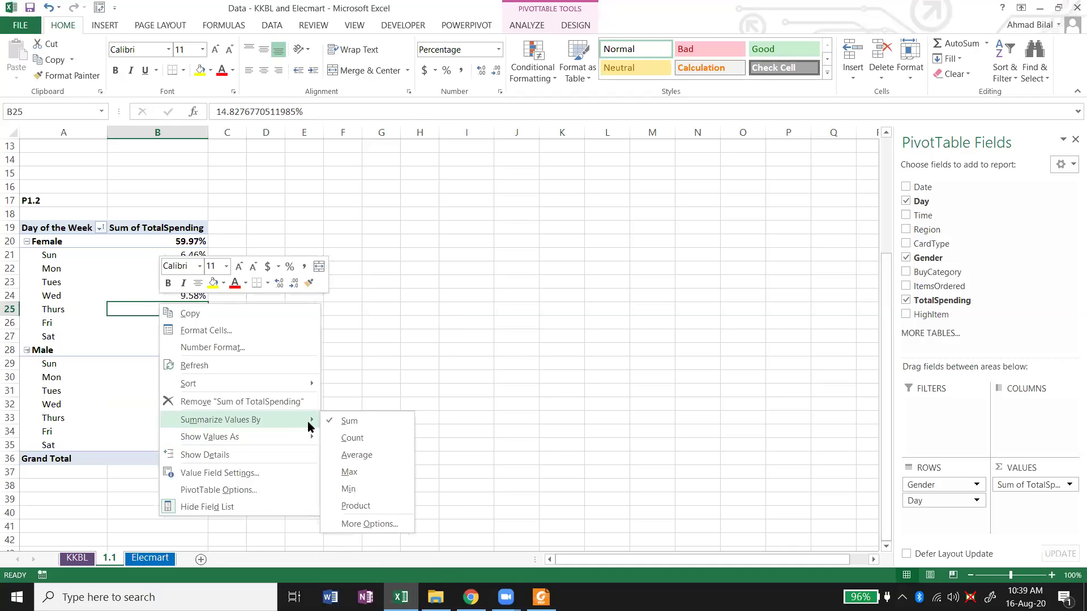
{"action": "left_click", "coordinate": [367, 456]}
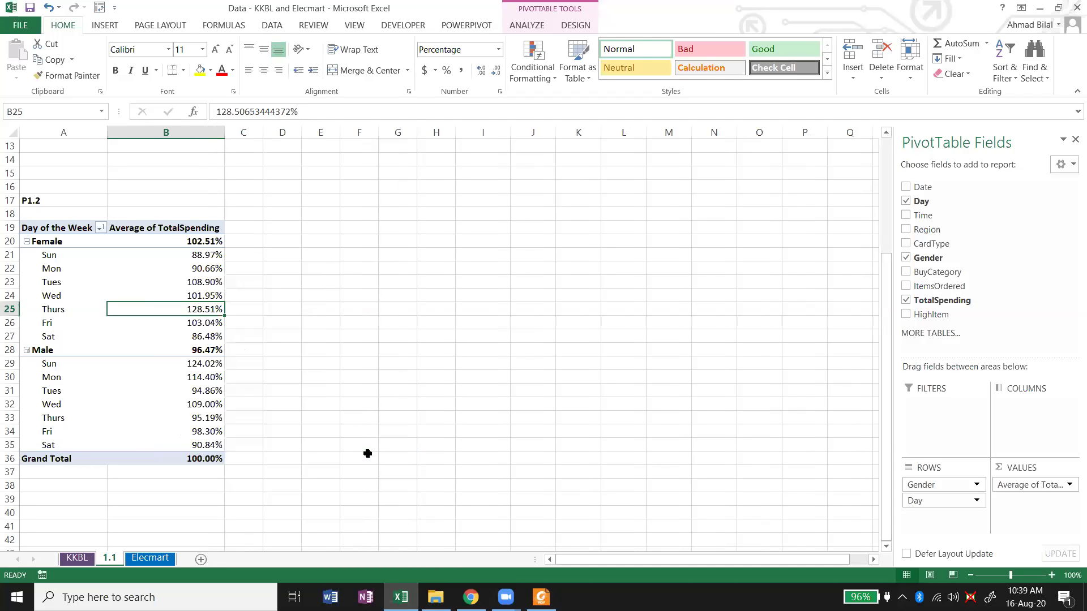
{"action": "left_click", "coordinate": [208, 351]}
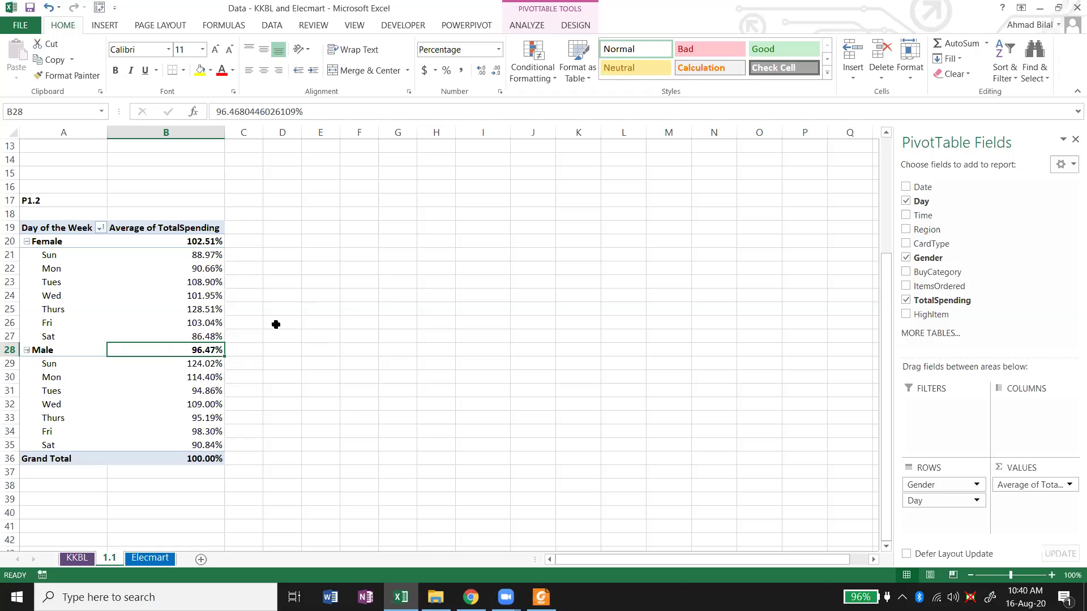
{"action": "left_click", "coordinate": [61, 308]}
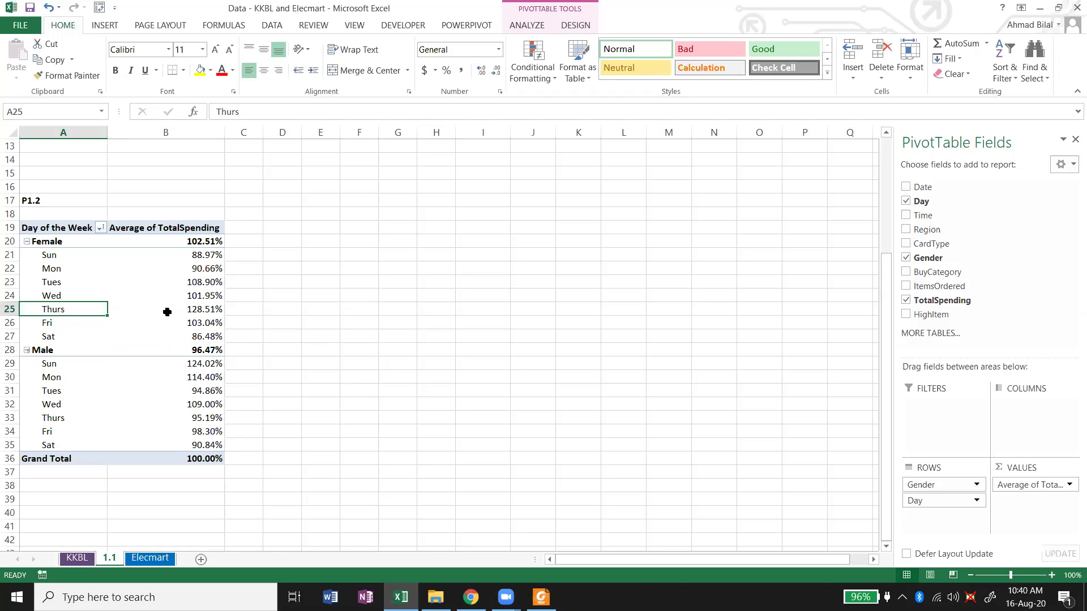
Summarize the P1.2 pivot table's TotalSpending values by Sum again.
{"action": "mouse_move", "coordinate": [167, 312]}
{"action": "left_click", "coordinate": [82, 364]}
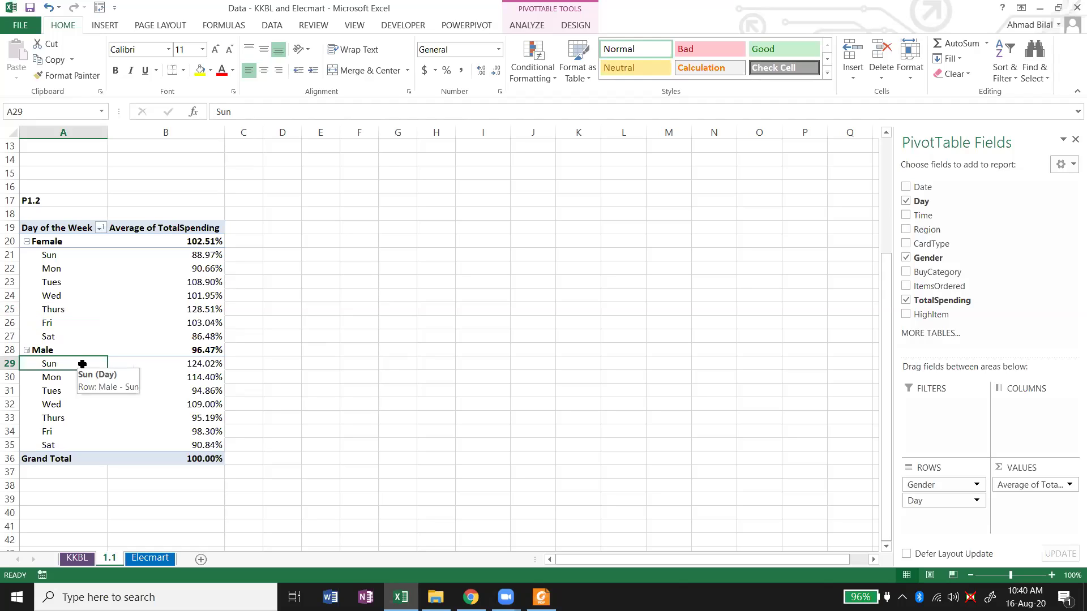
{"action": "right_click", "coordinate": [167, 277]}
{"action": "mouse_move", "coordinate": [323, 405]}
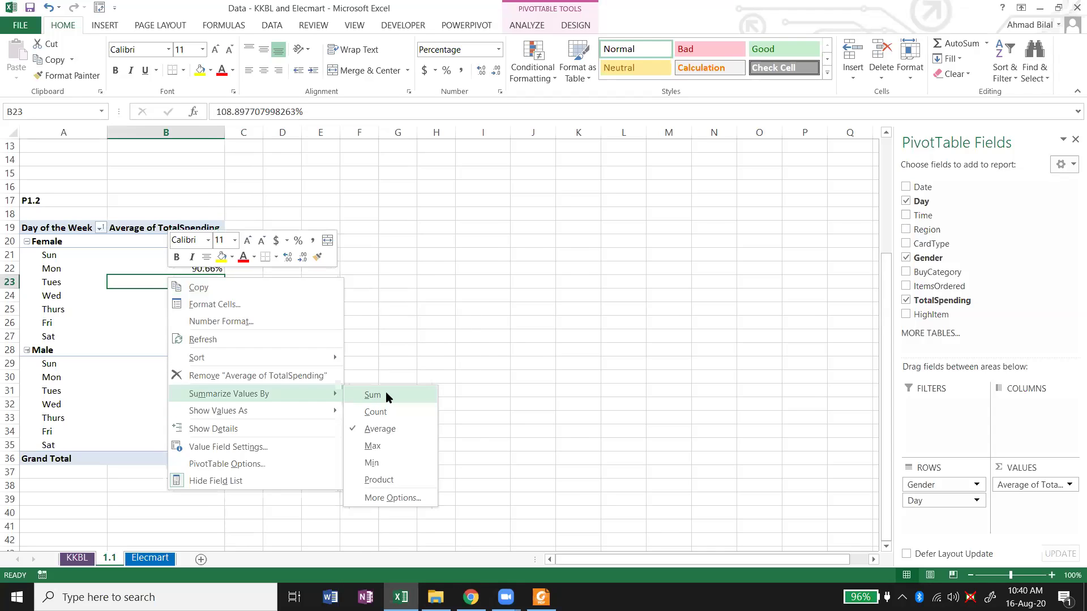
{"action": "left_click", "coordinate": [385, 394]}
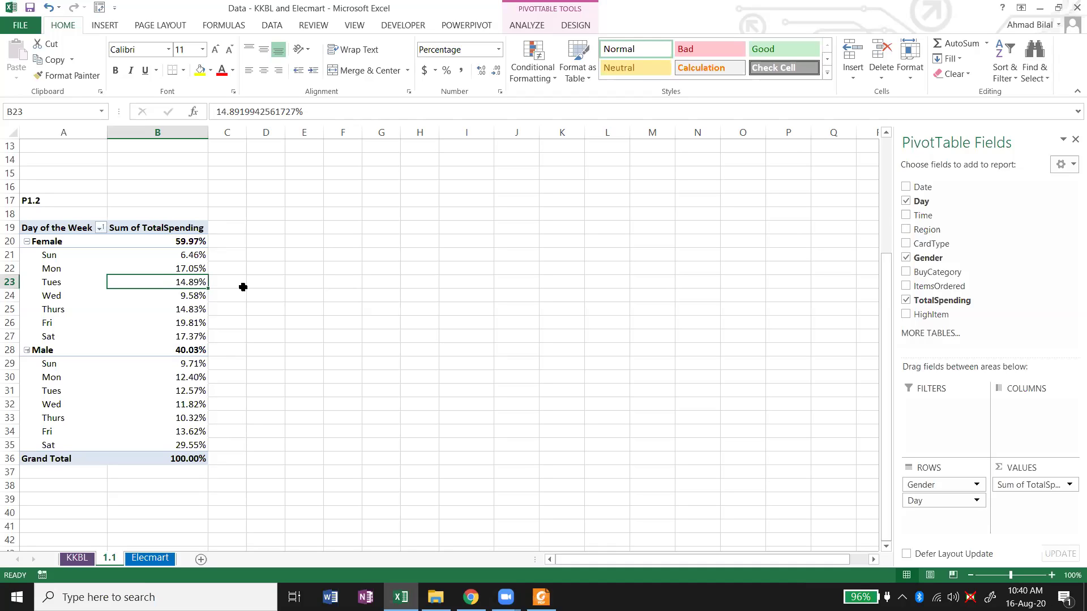
Switch to the Elecmart sheet and examine the TotalSpending and HighItem amounts of the 06-Mar rows.
{"action": "left_click", "coordinate": [162, 557]}
{"action": "left_click", "coordinate": [707, 216]}
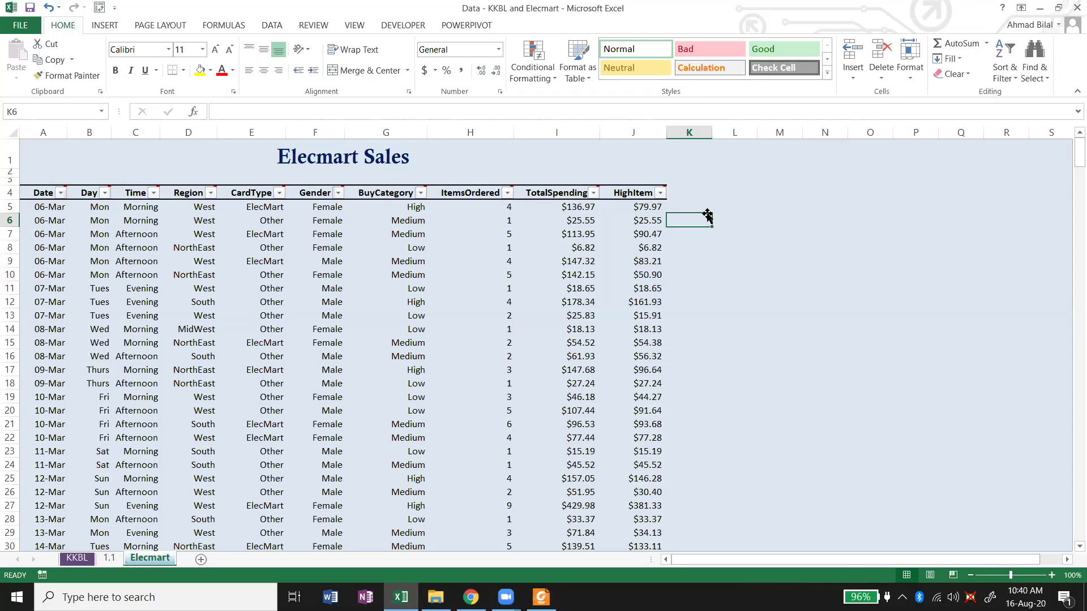
{"action": "left_click", "coordinate": [524, 206]}
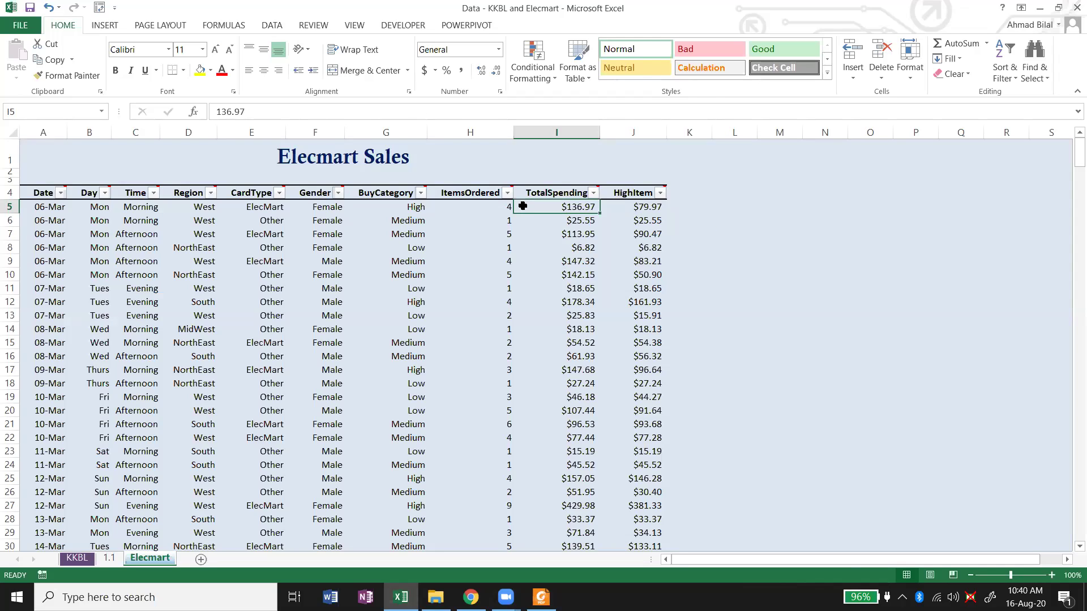
{"action": "left_click", "coordinate": [746, 276]}
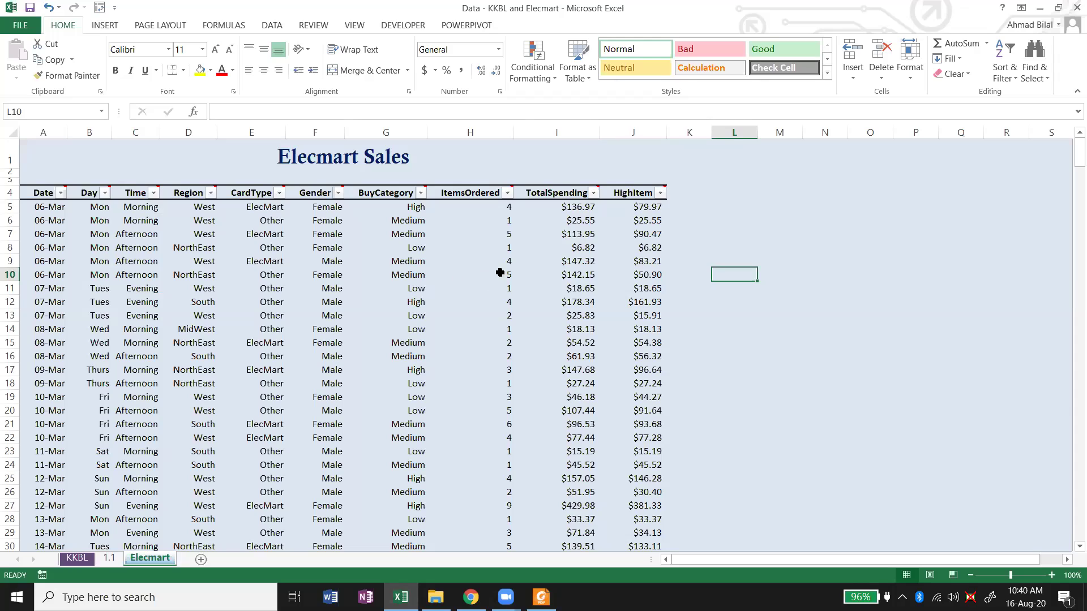
{"action": "left_click", "coordinate": [619, 277]}
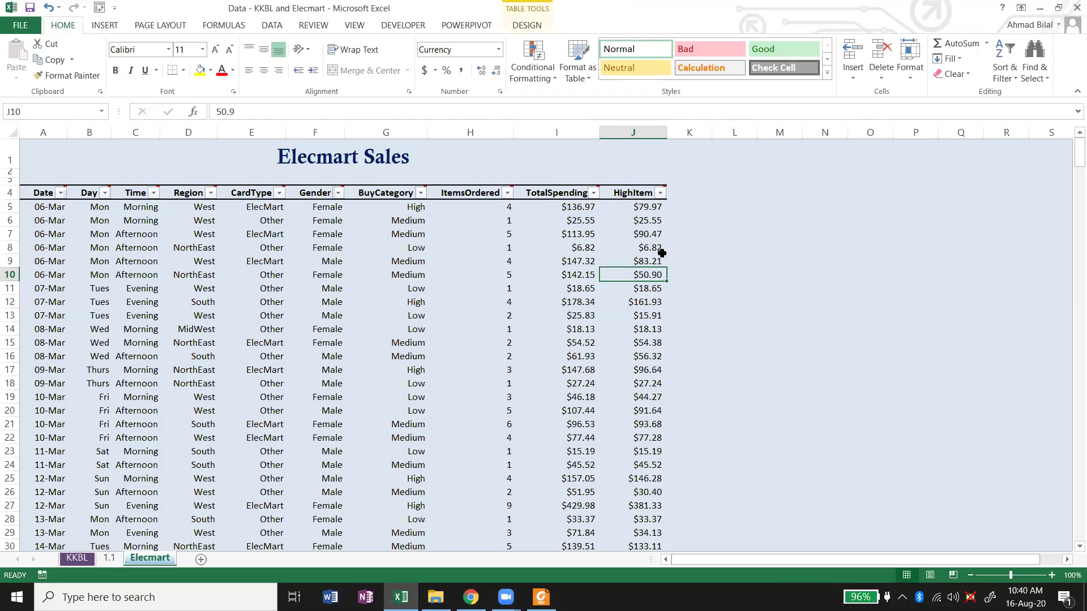
{"action": "left_click", "coordinate": [682, 218]}
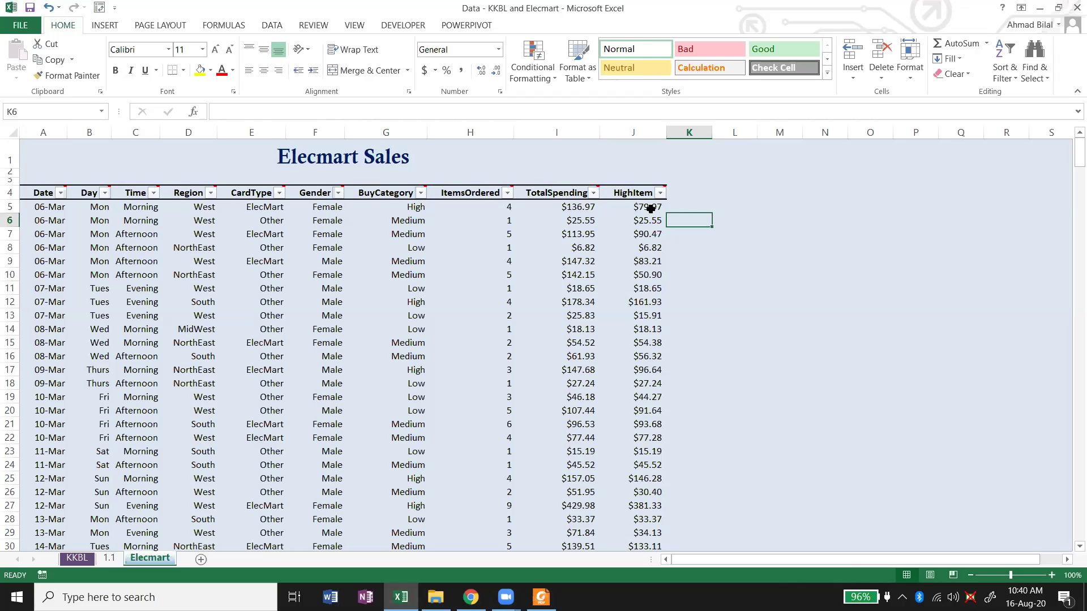
{"action": "left_click_drag", "start_coordinate": [652, 205], "coordinate": [657, 276]}
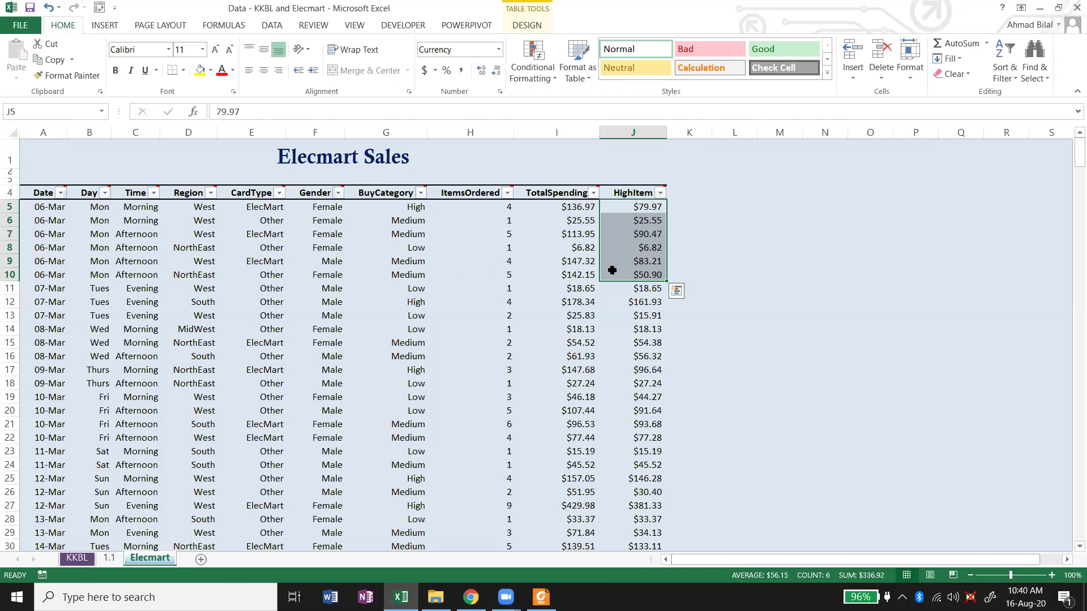
Examine the HighItem, Gender and TotalSpending entries of the male 06-Mar purchase in row 9.
{"action": "left_click", "coordinate": [644, 259]}
{"action": "left_click", "coordinate": [725, 262]}
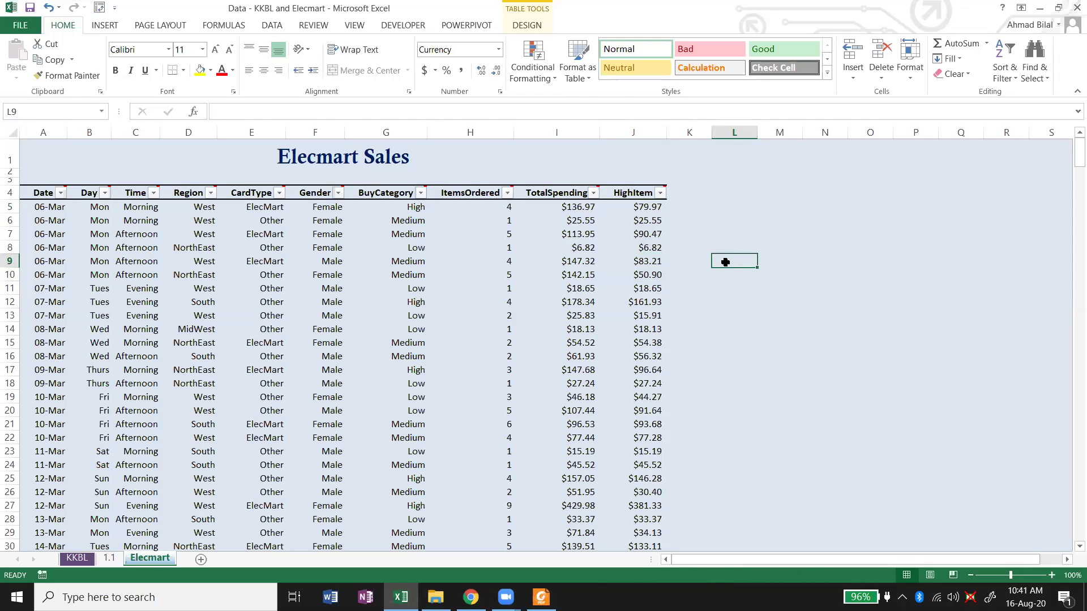
{"action": "left_click", "coordinate": [634, 263]}
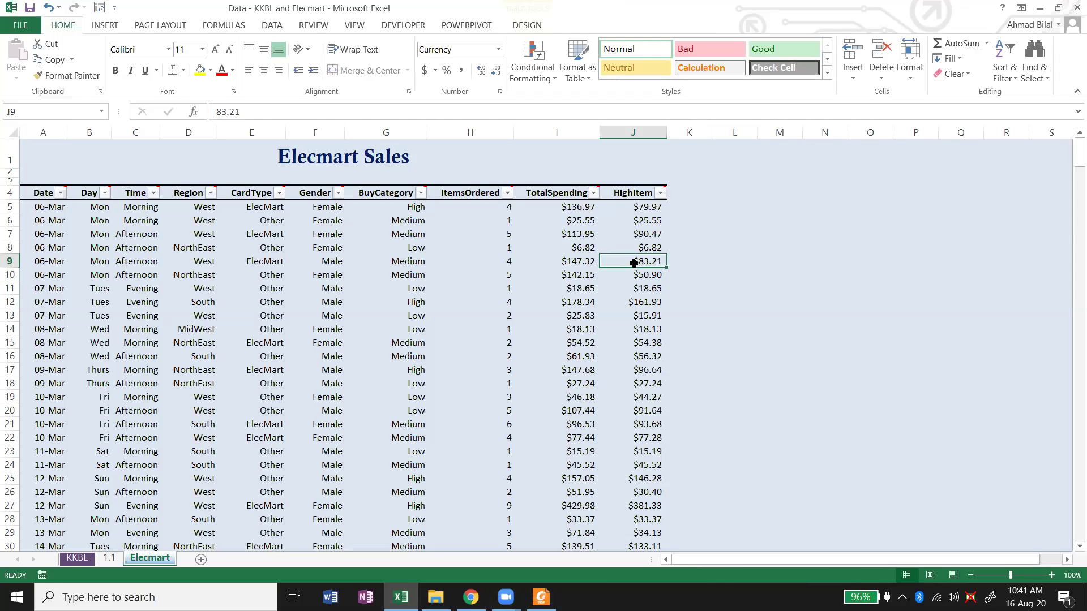
{"action": "left_click", "coordinate": [686, 263]}
{"action": "left_click", "coordinate": [324, 260]}
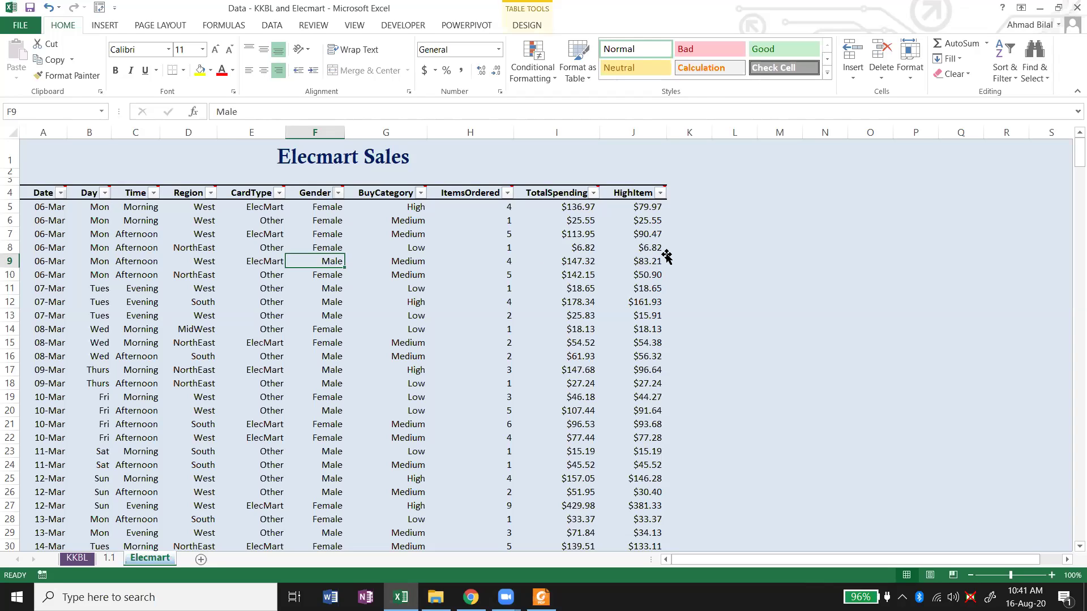
{"action": "left_click", "coordinate": [586, 265]}
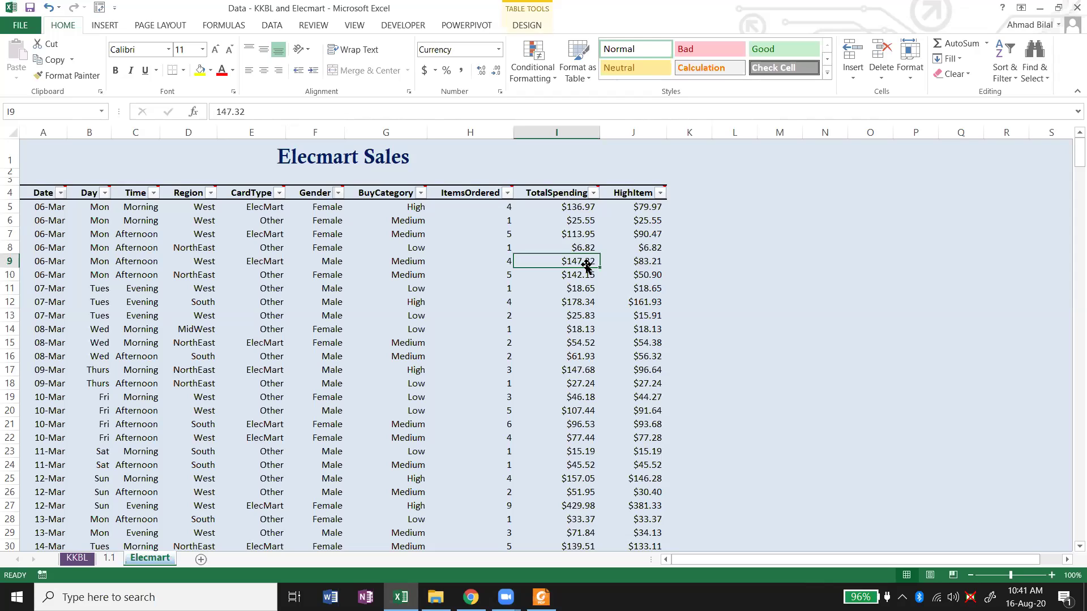
Enter the label Total Spending in L5 and Male in N5, beside the Elecmart data.
{"action": "left_click", "coordinate": [755, 266]}
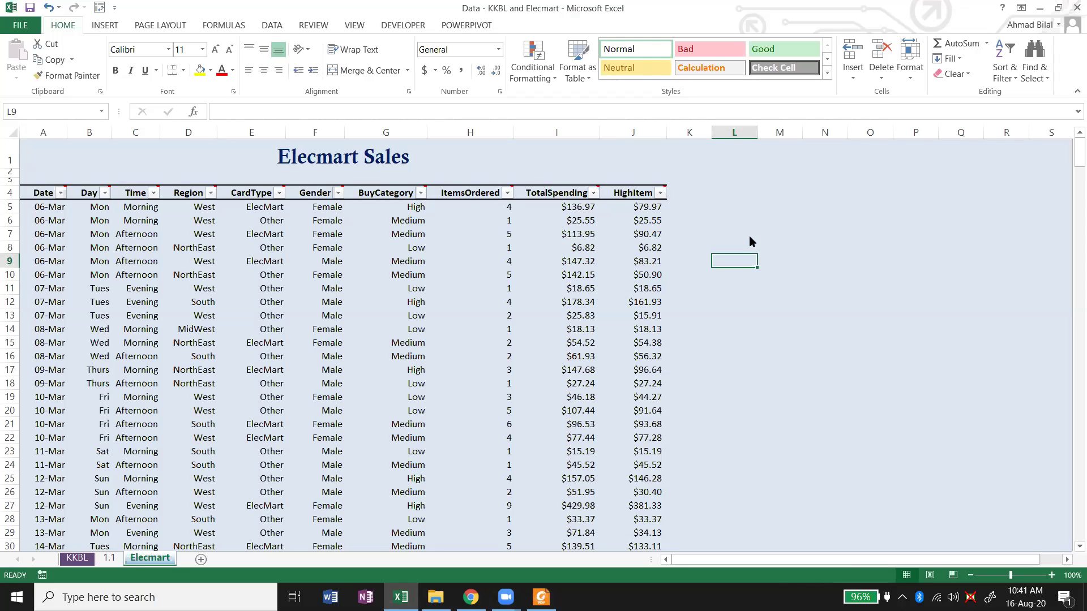
{"action": "key", "text": "Up"}
{"action": "key", "text": "Up"}
{"action": "key", "text": "Up"}
{"action": "key", "text": "Up"}
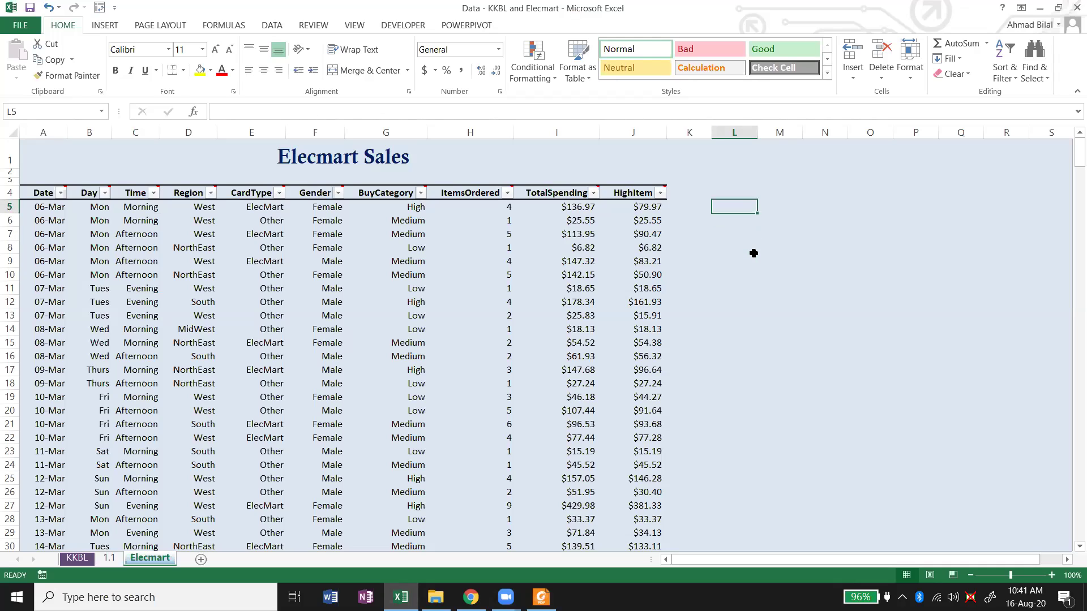
{"action": "type", "text": "Total Spending"}
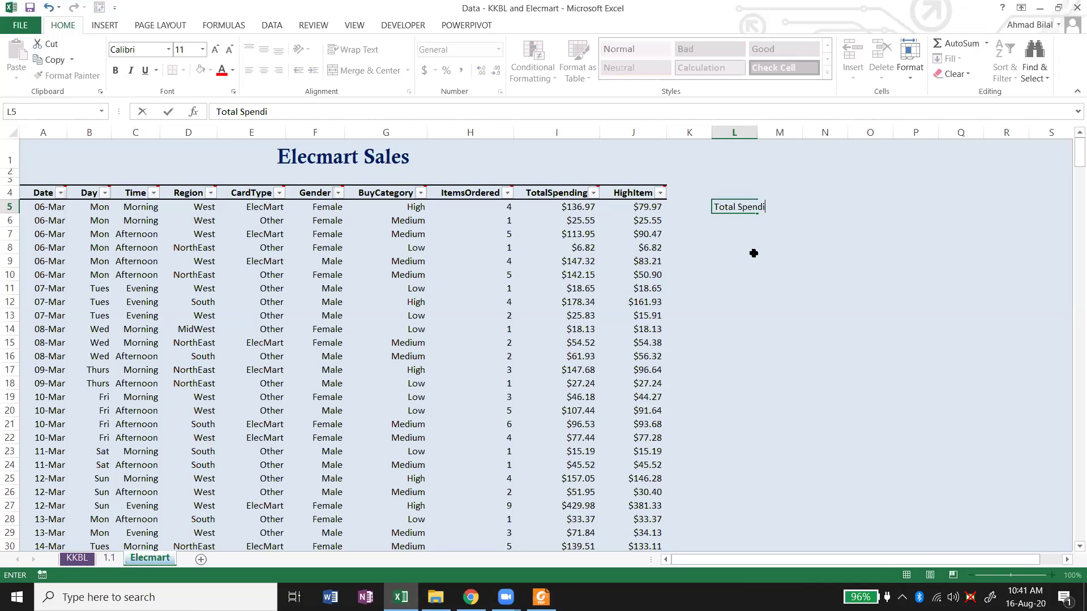
{"action": "key", "text": "Return"}
{"action": "key", "text": "Up"}
{"action": "key", "text": "Down"}
{"action": "key", "text": "Down"}
{"action": "key", "text": "Up"}
{"action": "key", "text": "Up"}
{"action": "key", "text": "Right"}
{"action": "key", "text": "Right"}
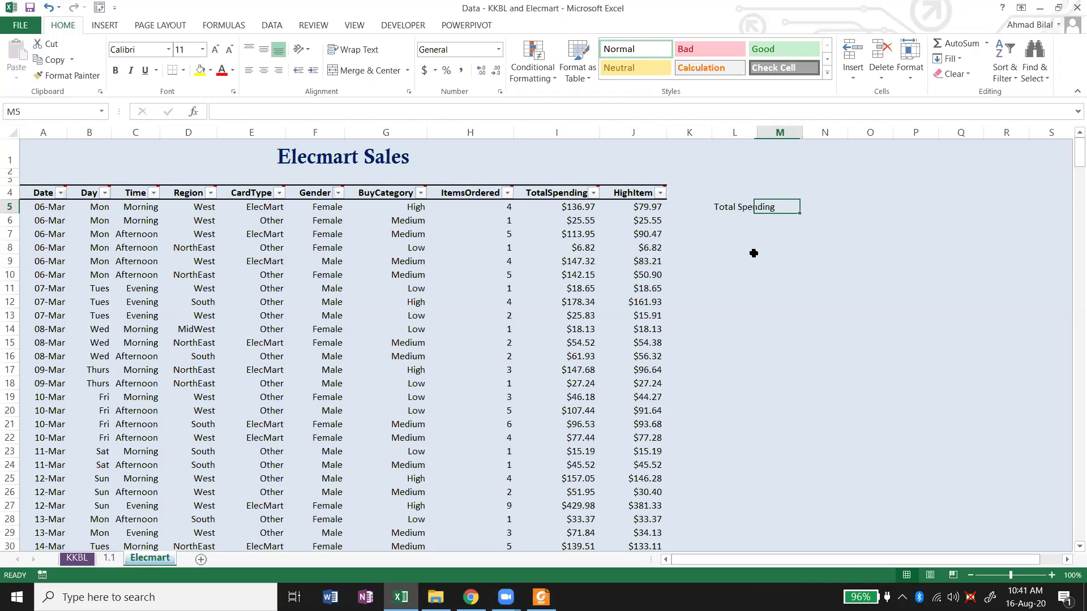
{"action": "type", "text": "Male"}
{"action": "key", "text": "Return"}
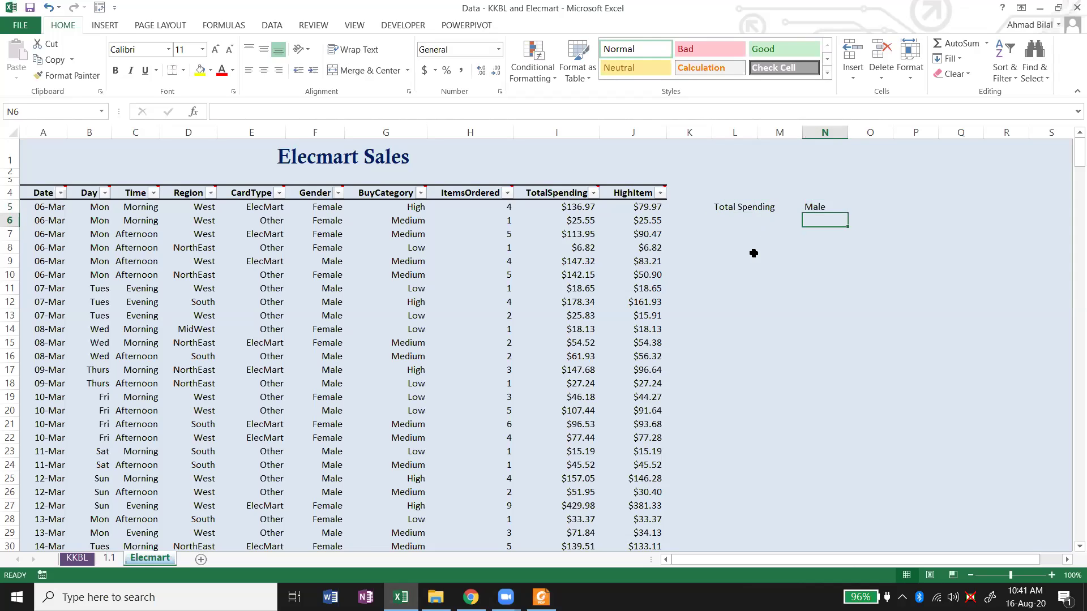
Enter the label Average Spending in L7 and Male in N7.
{"action": "key", "text": "Left"}
{"action": "key", "text": "Left"}
{"action": "key", "text": "Down"}
{"action": "type", "text": "A"}
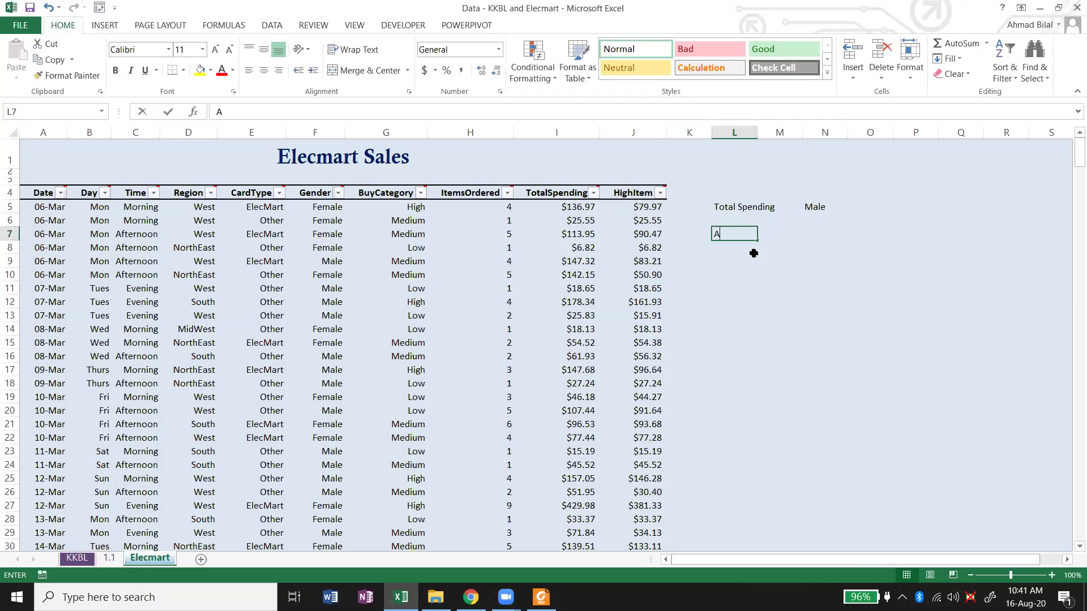
{"action": "type", "text": "verage Spending"}
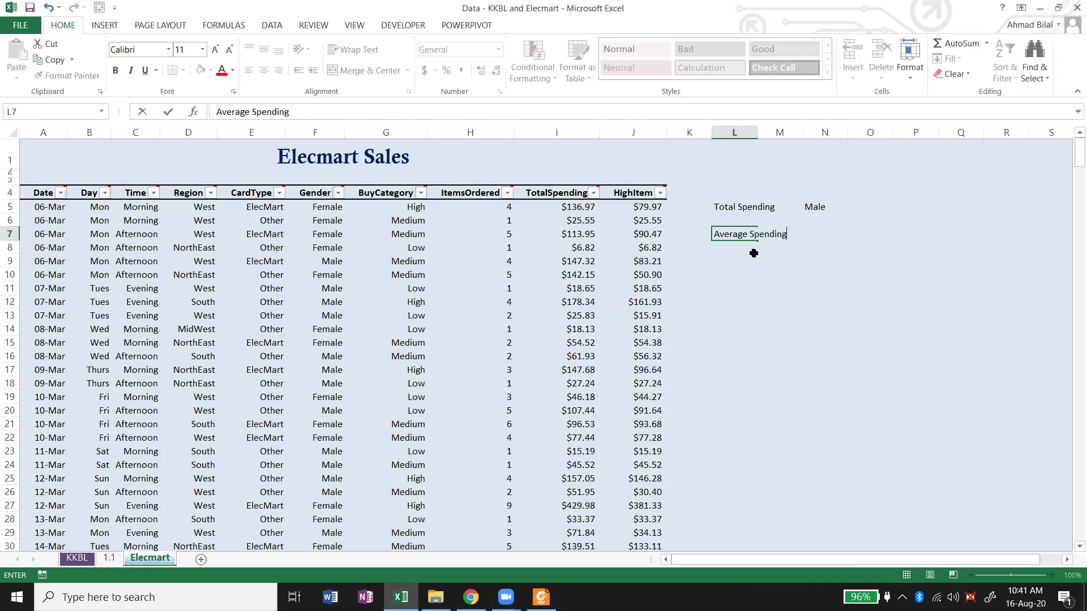
{"action": "key", "text": "Right"}
{"action": "key", "text": "Right"}
{"action": "type", "text": "Male"}
Enter Female in N6 and copy it to N8.
{"action": "key", "text": "Up"}
{"action": "type", "text": "Fe"}
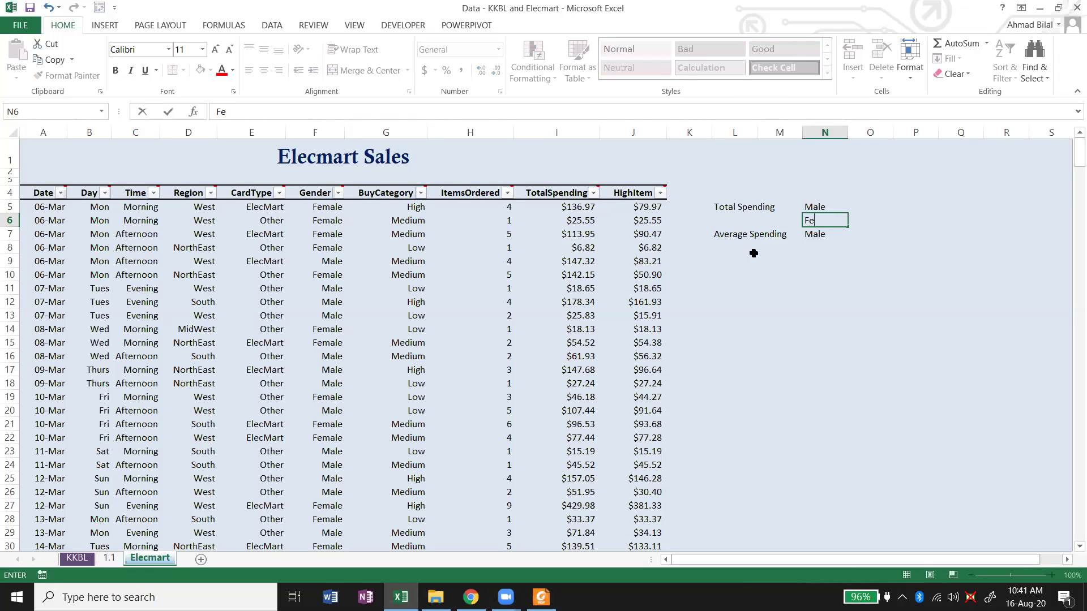
{"action": "type", "text": "male"}
{"action": "key", "text": "Return"}
{"action": "key", "text": "Up"}
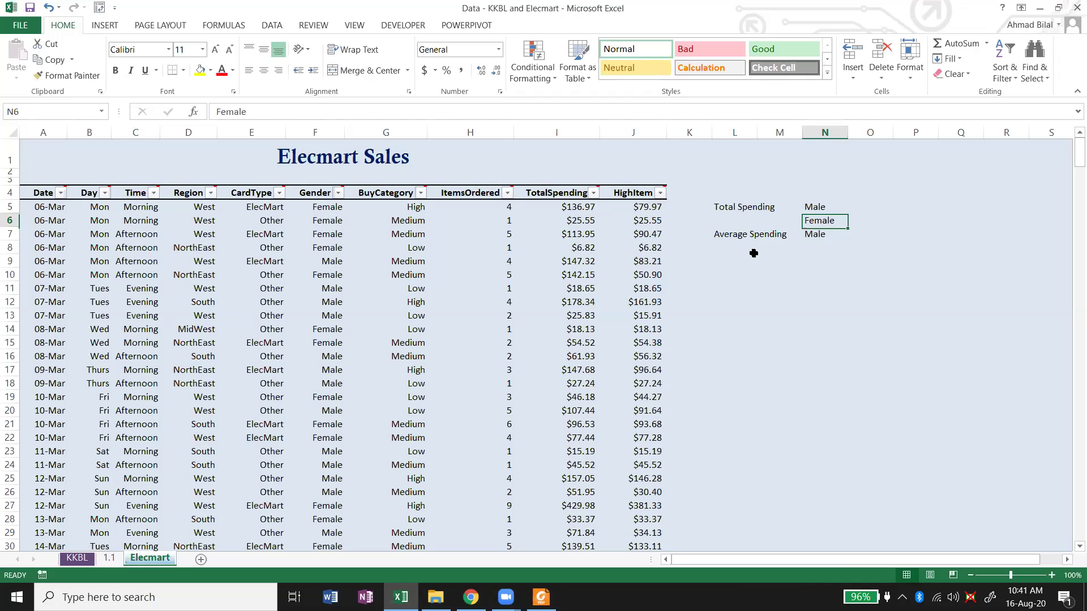
{"action": "key", "text": "ctrl+c"}
{"action": "key", "text": "Down"}
{"action": "key", "text": "Down"}
{"action": "key", "text": "ctrl+v"}
Copy the Average Spending label to L8 and the Total Spending label to L6 for the Female rows.
{"action": "key", "text": "Left"}
{"action": "key", "text": "Left"}
{"action": "key", "text": "Up"}
{"action": "key", "text": "ctrl+c"}
{"action": "key", "text": "Down"}
{"action": "key", "text": "ctrl+v"}
{"action": "key", "text": "Up"}
{"action": "key", "text": "Up"}
{"action": "key", "text": "Up"}
{"action": "key", "text": "ctrl+c"}
{"action": "key", "text": "Down"}
{"action": "key", "text": "ctrl+v"}
Check the 06-Mar rows for male purchases and enter 147.32 as the male total spending in O5.
{"action": "key", "text": "Up"}
{"action": "key", "text": "Right"}
{"action": "key", "text": "Right"}
{"action": "key", "text": "Right"}
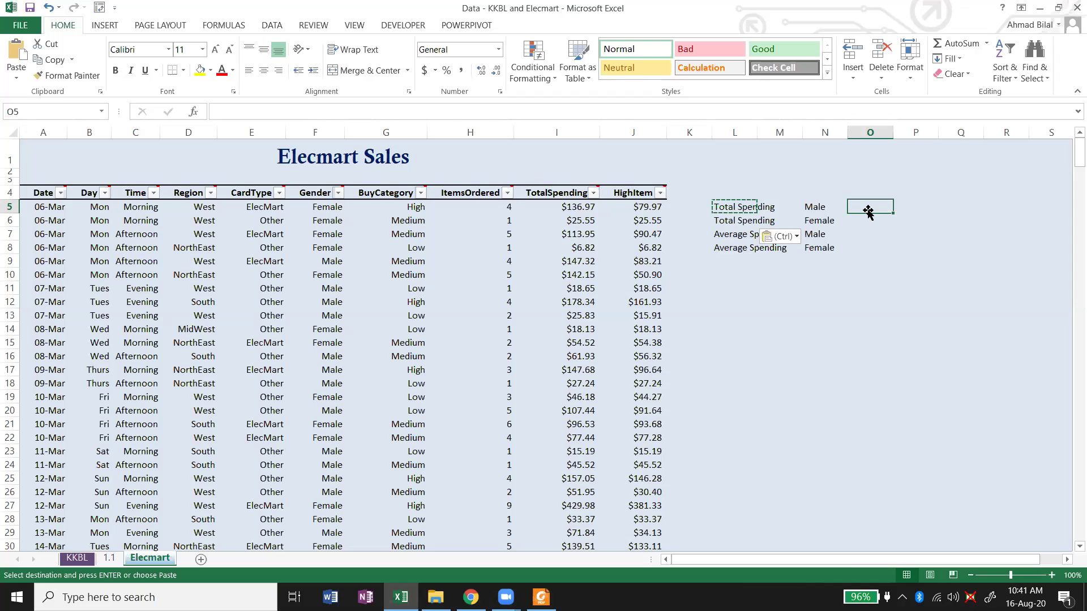
{"action": "left_click_drag", "start_coordinate": [53, 201], "coordinate": [63, 276]}
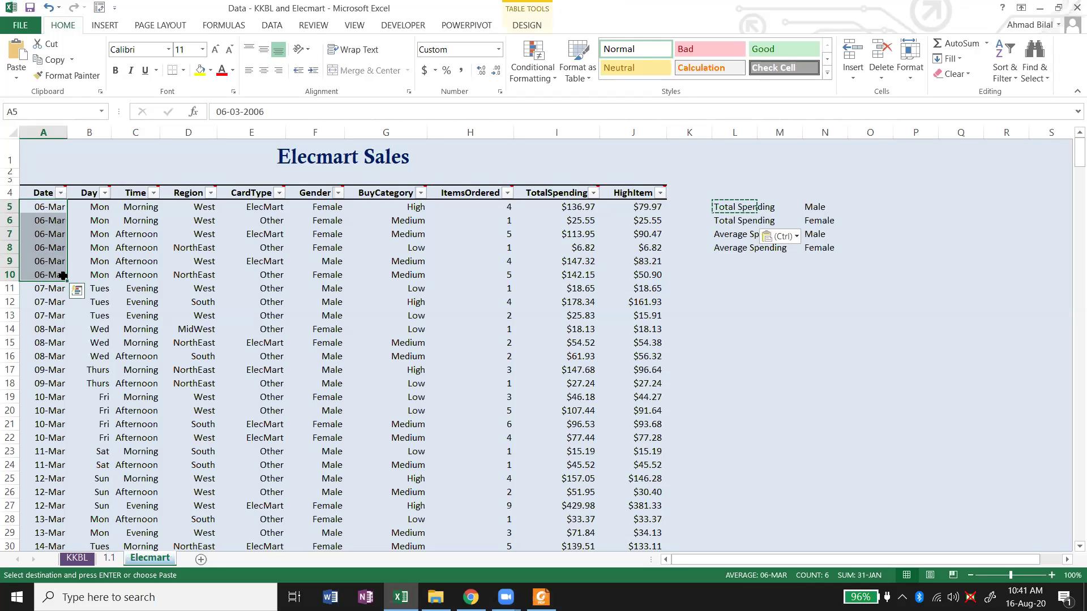
{"action": "left_click", "coordinate": [625, 271]}
{"action": "left_click", "coordinate": [555, 257]}
{"action": "left_click", "coordinate": [335, 261]}
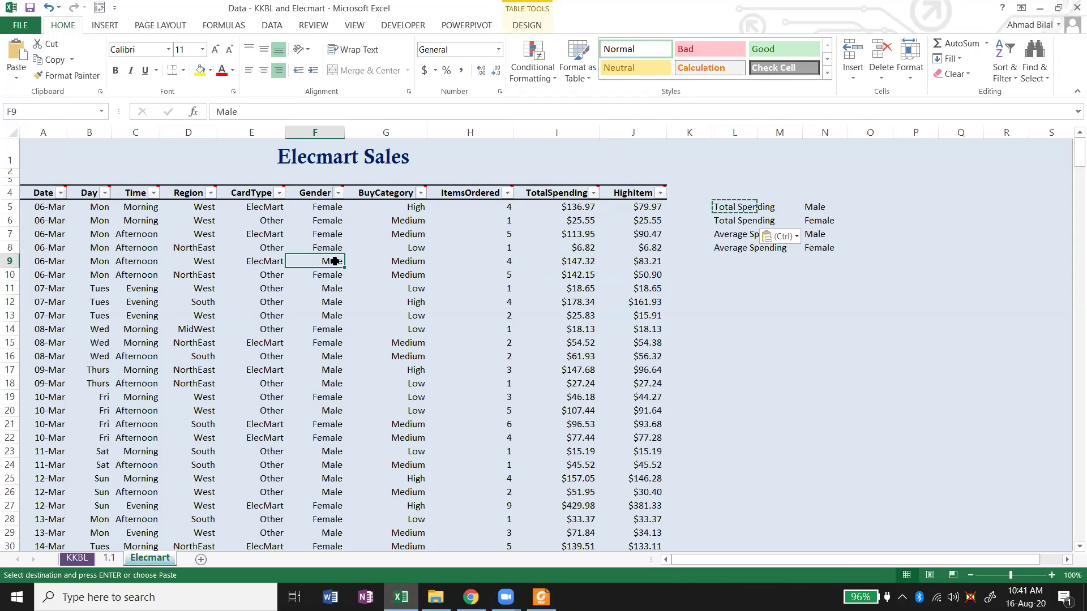
{"action": "left_click", "coordinate": [559, 265]}
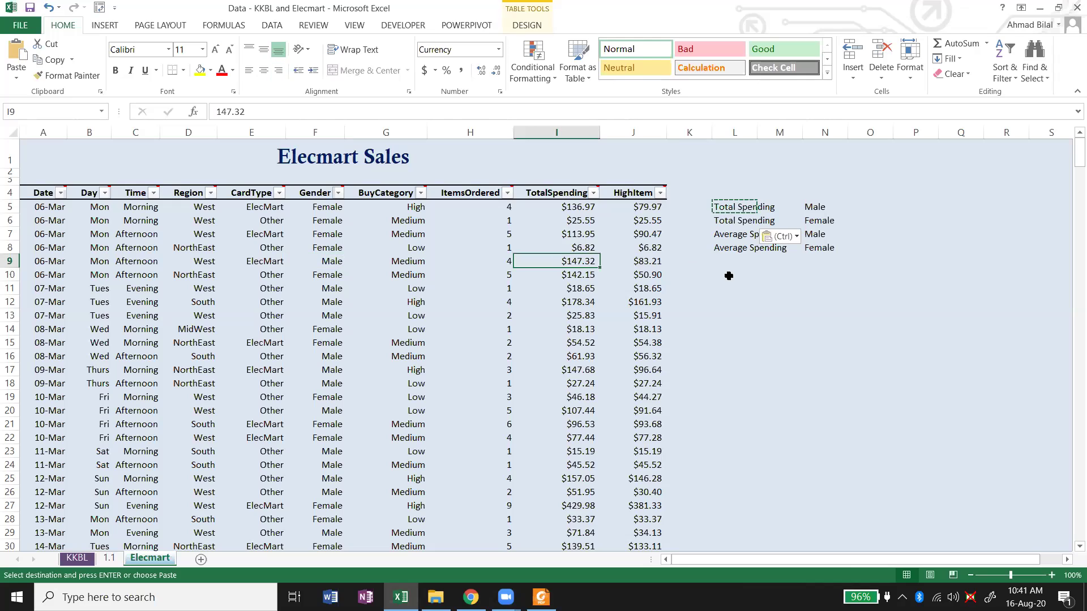
{"action": "left_click", "coordinate": [868, 196]}
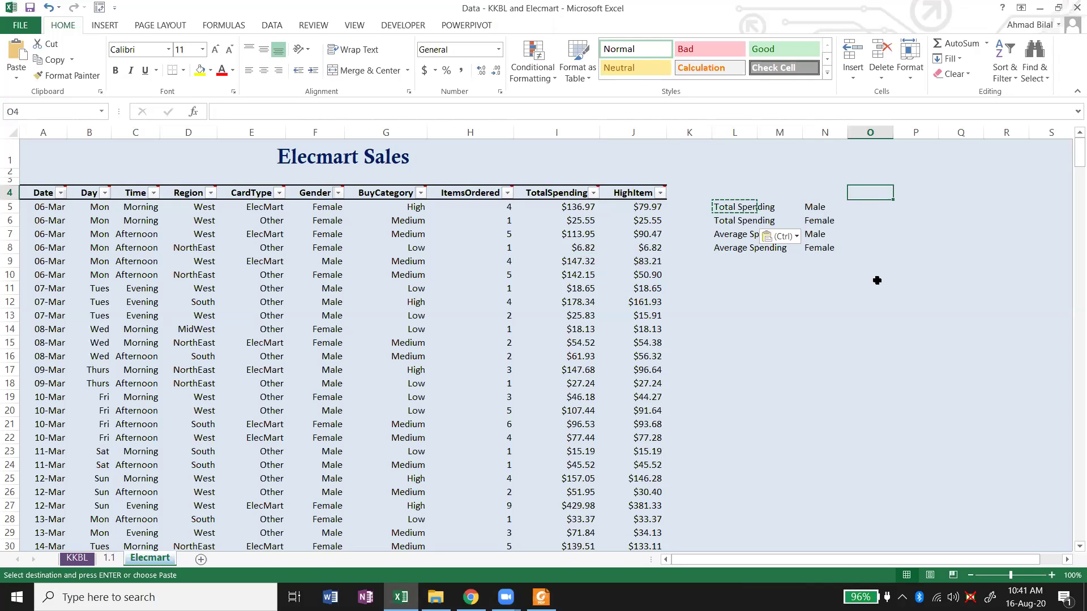
{"action": "key", "text": "Down"}
{"action": "type", "text": "14"}
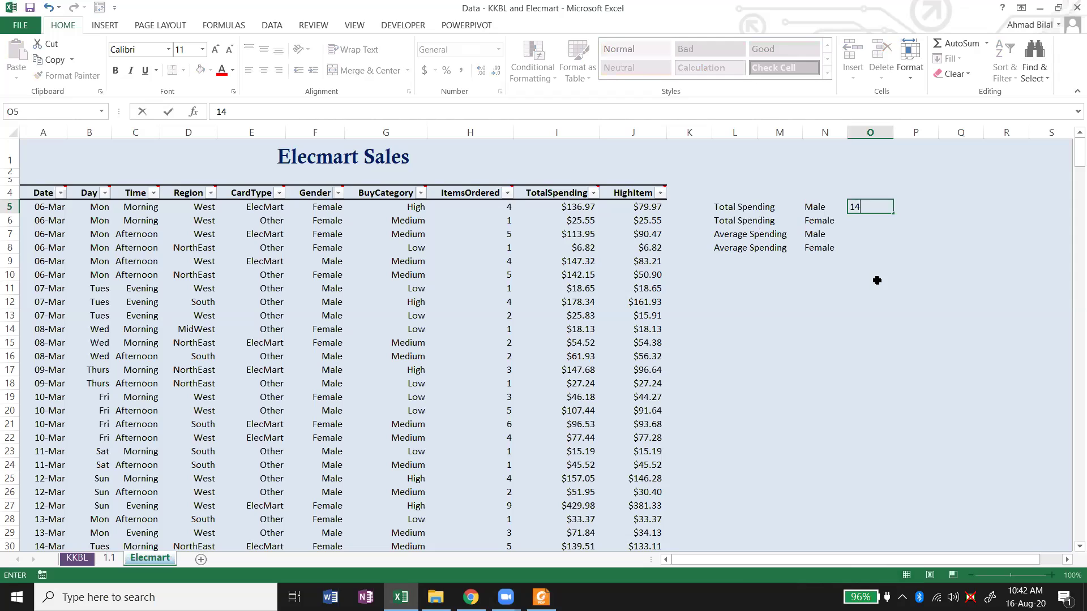
{"action": "type", "text": "7.32"}
{"action": "key", "text": "Return"}
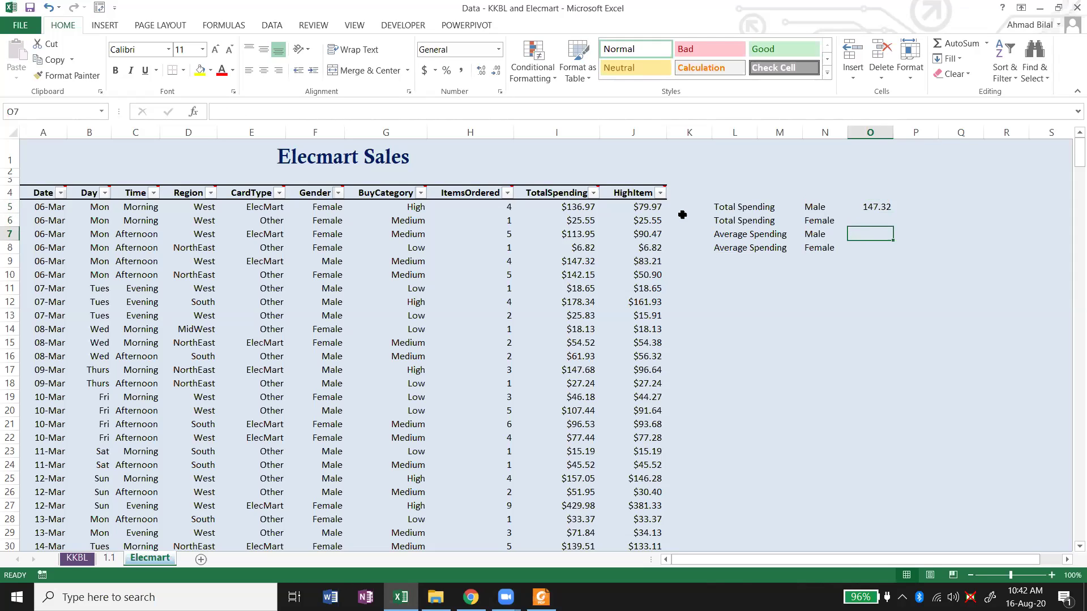
Check the male 06-Mar spending in row 9 and enter 147.32 as the male average spending in O7.
{"action": "left_click", "coordinate": [491, 249]}
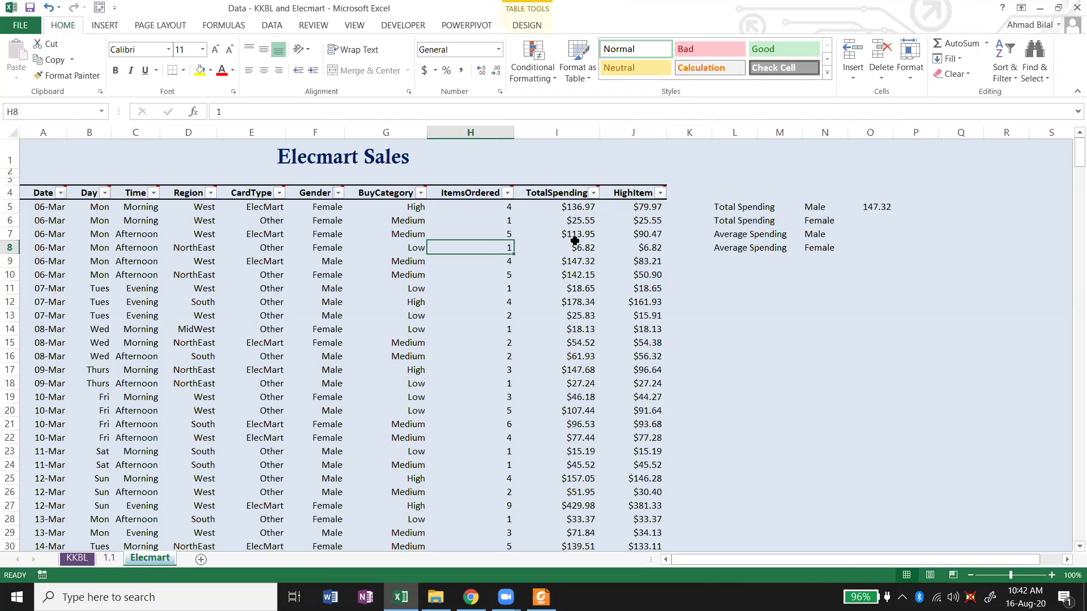
{"action": "left_click", "coordinate": [575, 263]}
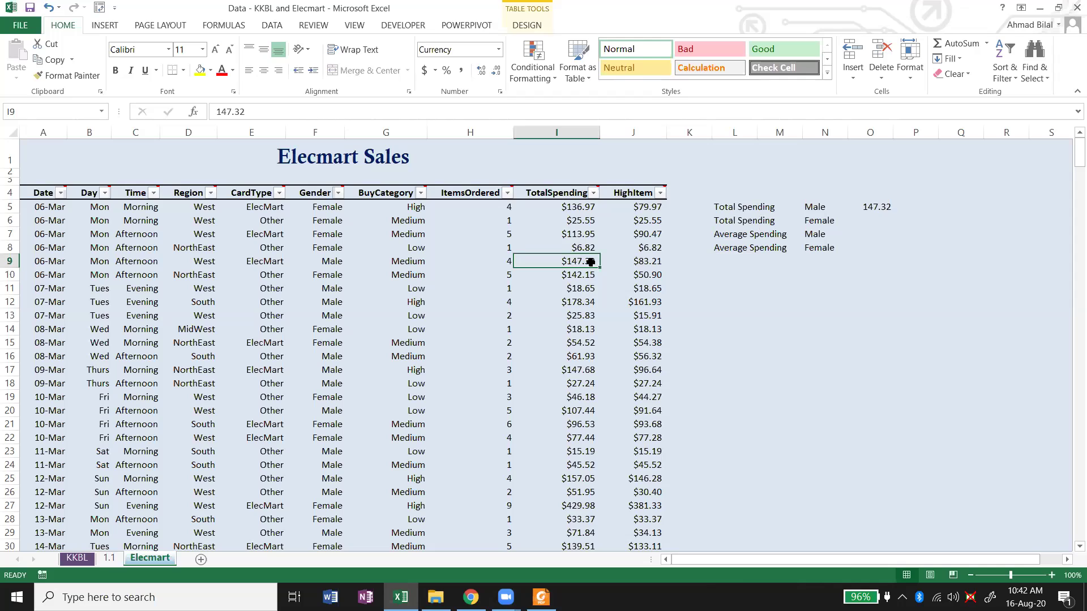
{"action": "left_click", "coordinate": [882, 235]}
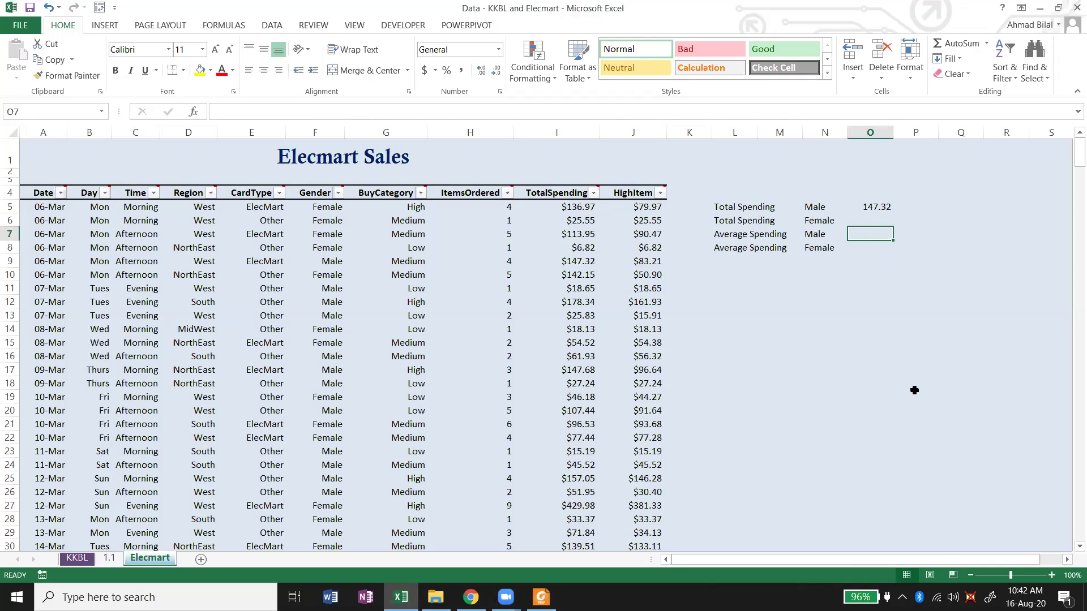
{"action": "type", "text": "147.3"}
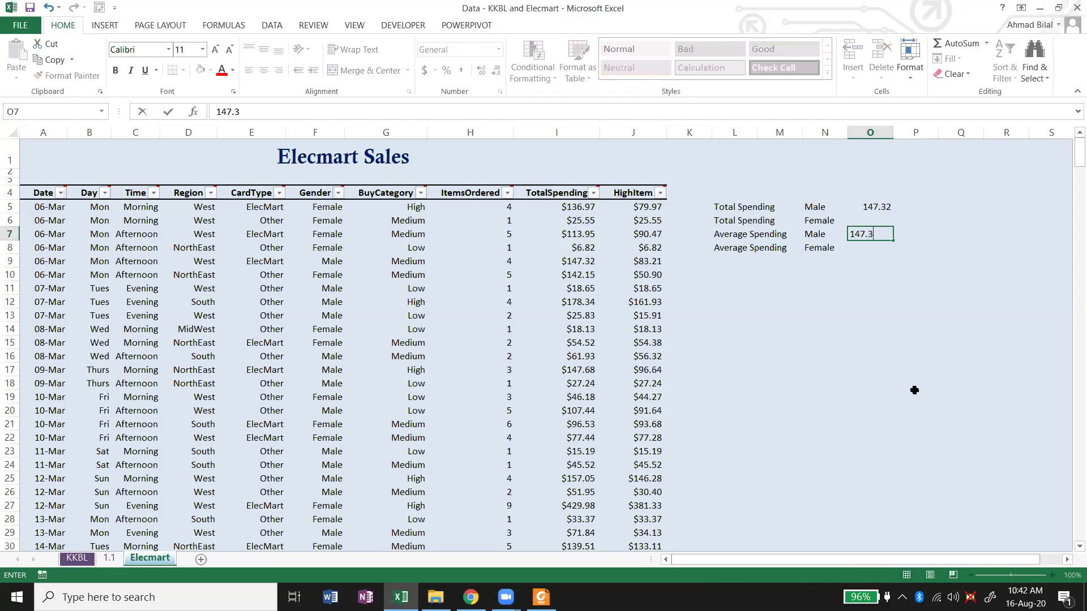
{"action": "type", "text": "2"}
{"action": "key", "text": "Return"}
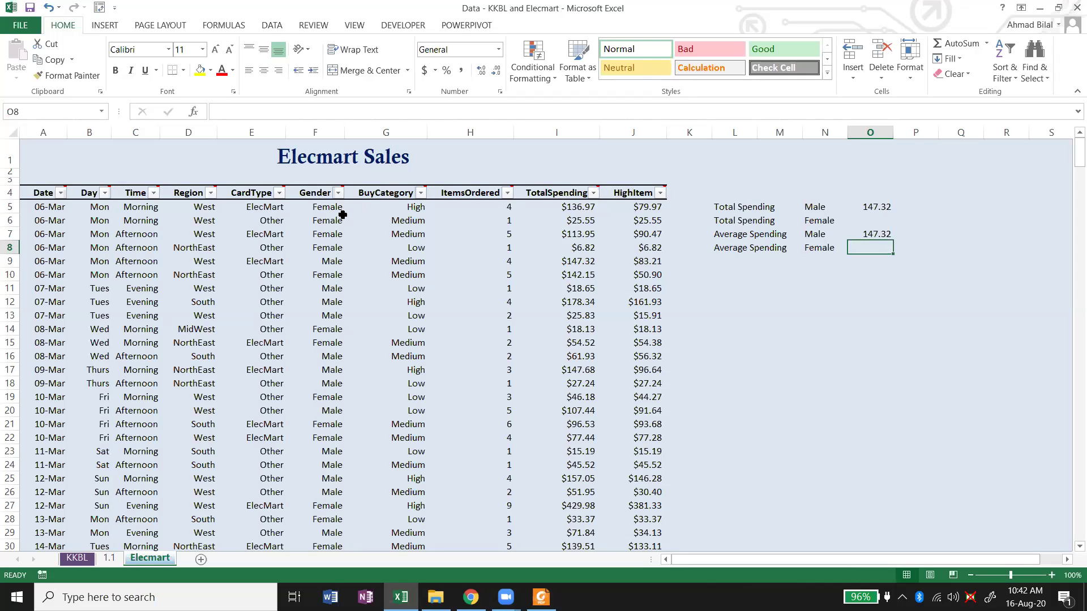
Total the female 06-Mar spending from rows 5 to 8 and row 10, and enter 425.44 in O6.
{"action": "left_click_drag", "start_coordinate": [338, 207], "coordinate": [340, 245]}
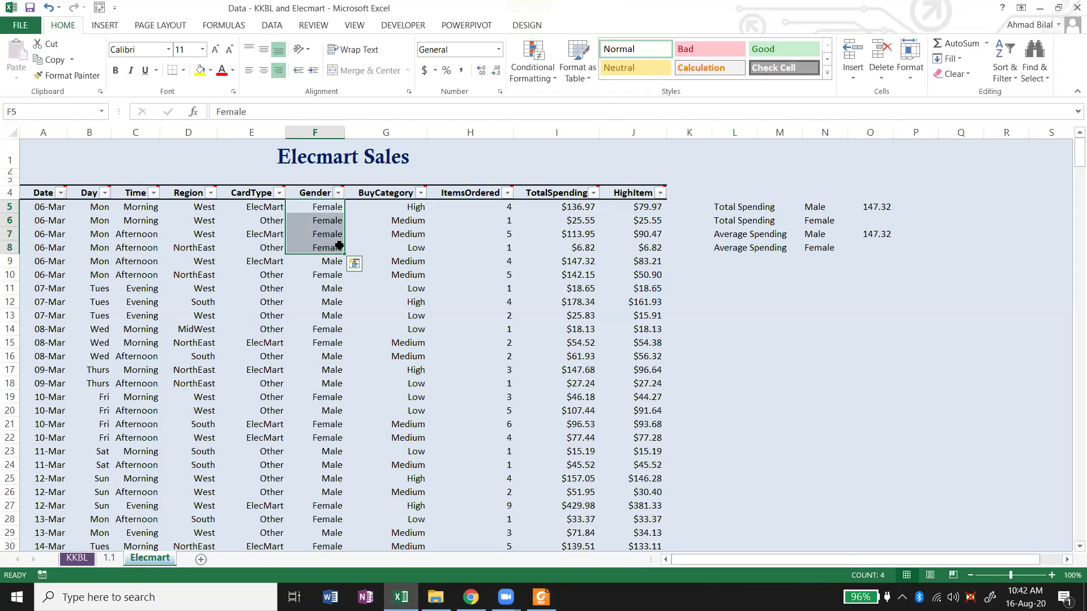
{"action": "left_click", "coordinate": [591, 271]}
{"action": "left_click_drag", "start_coordinate": [587, 252], "coordinate": [585, 209]}
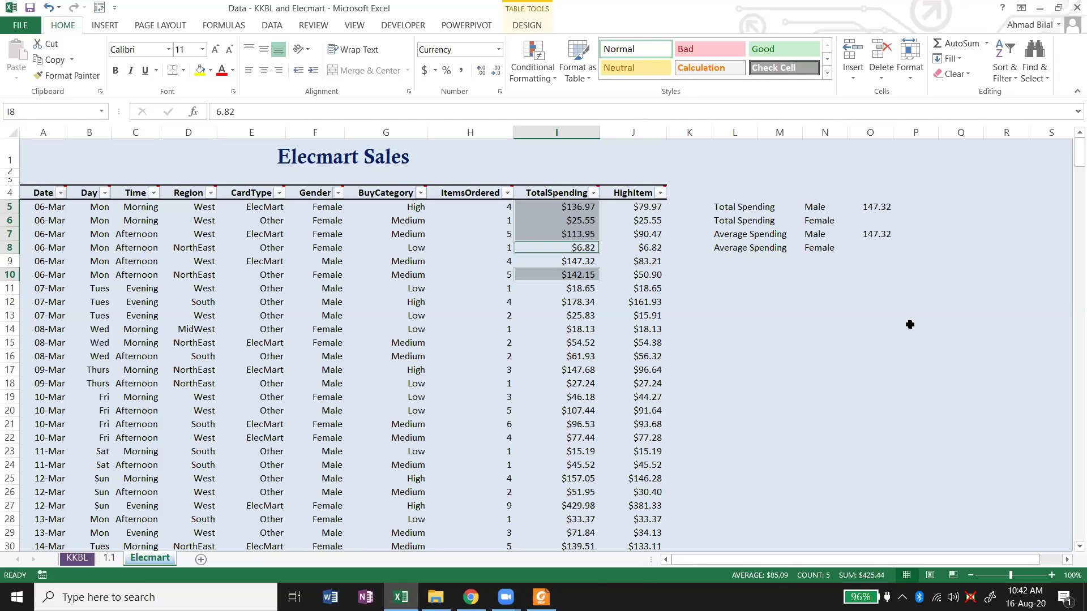
{"action": "left_click", "coordinate": [881, 220]}
{"action": "type", "text": "425.44"}
{"action": "key", "text": "Return"}
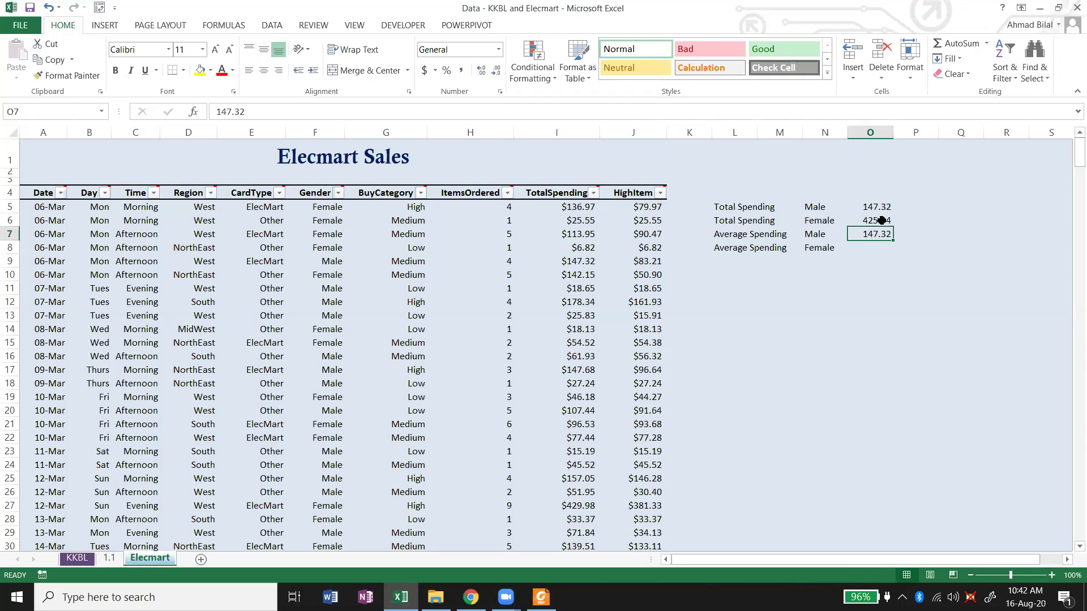
Average the female 06-Mar spending from rows 5 to 8 and row 10, and enter 85.09 in O8.
{"action": "left_click", "coordinate": [879, 249]}
{"action": "left_click_drag", "start_coordinate": [566, 207], "coordinate": [558, 248]}
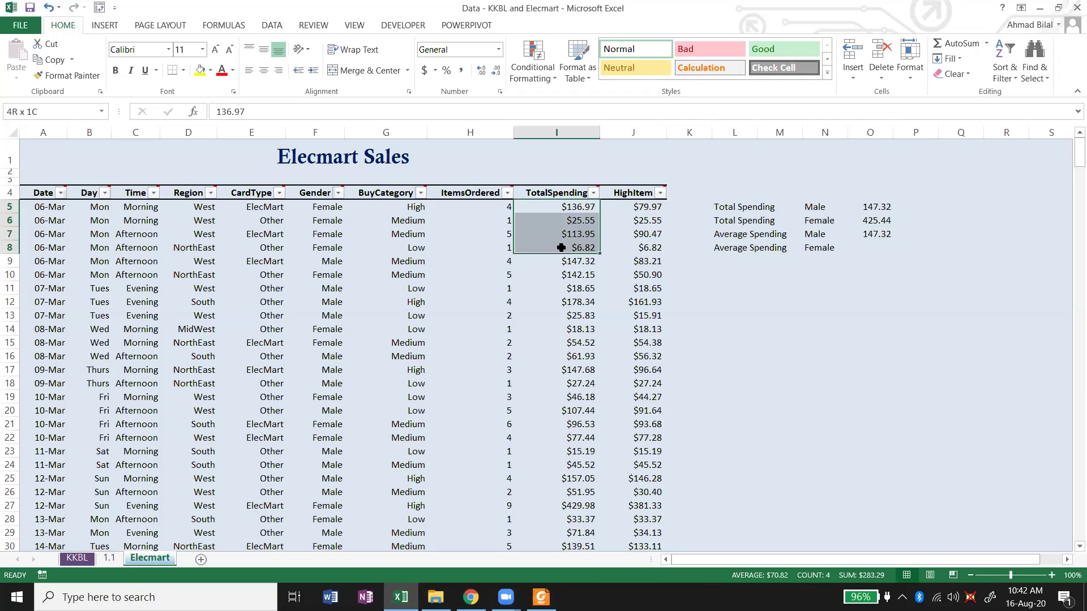
{"action": "left_click", "coordinate": [566, 275], "text": "ctrl"}
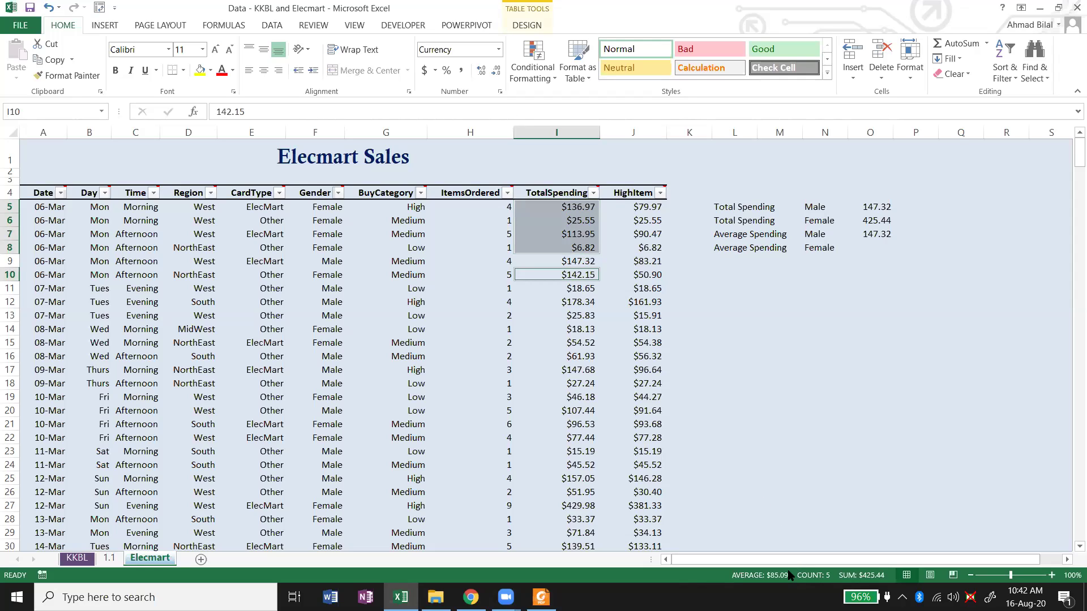
{"action": "left_click", "coordinate": [877, 251]}
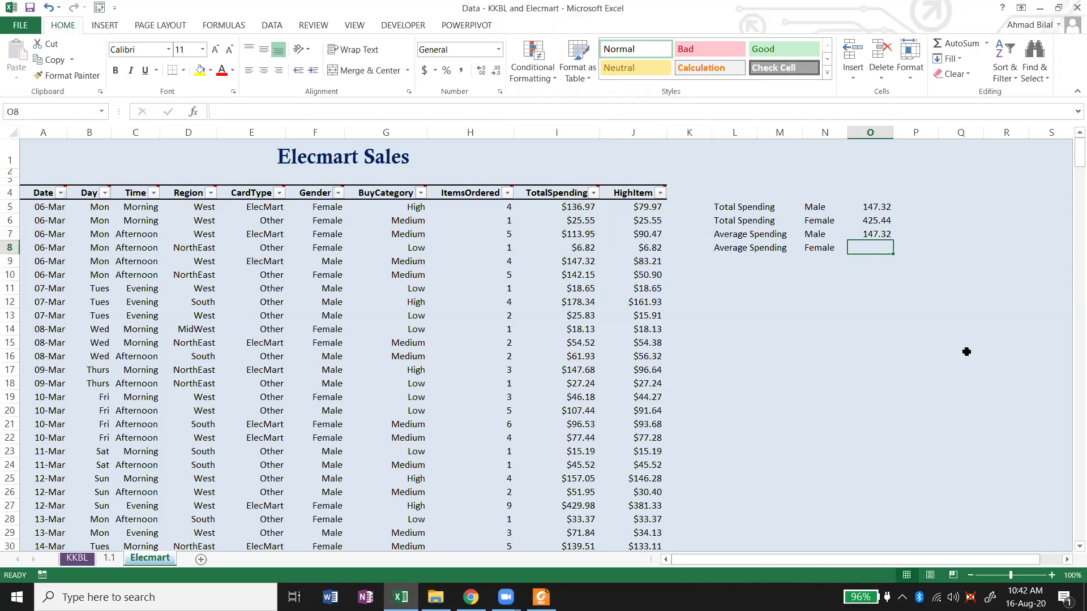
{"action": "type", "text": "85.09"}
{"action": "key", "text": "Return"}
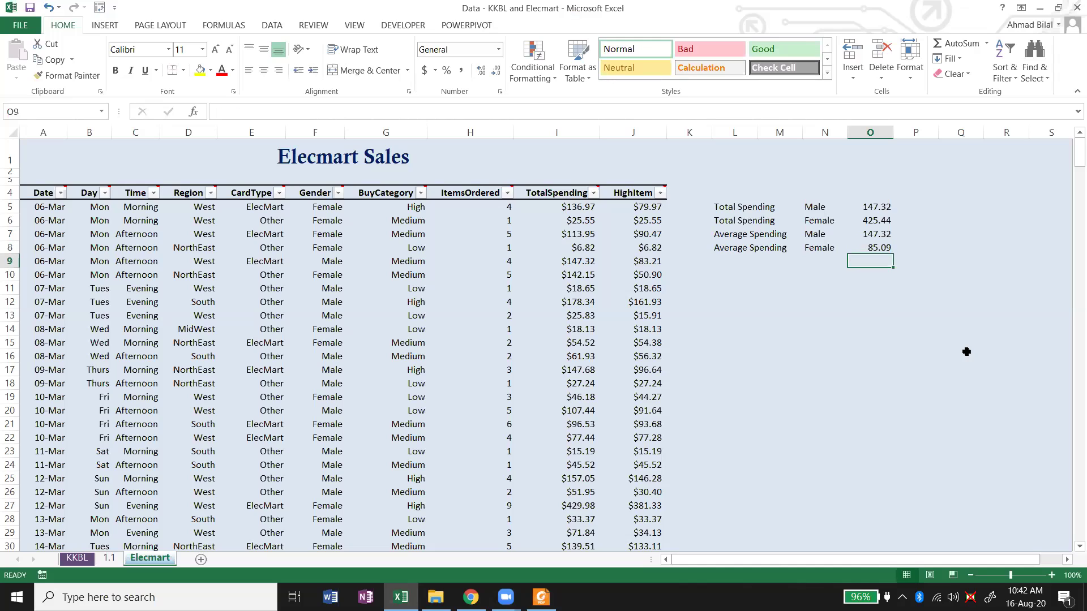
Compare the male and female total spending with their average spending in L5:O8.
{"action": "left_click", "coordinate": [915, 273]}
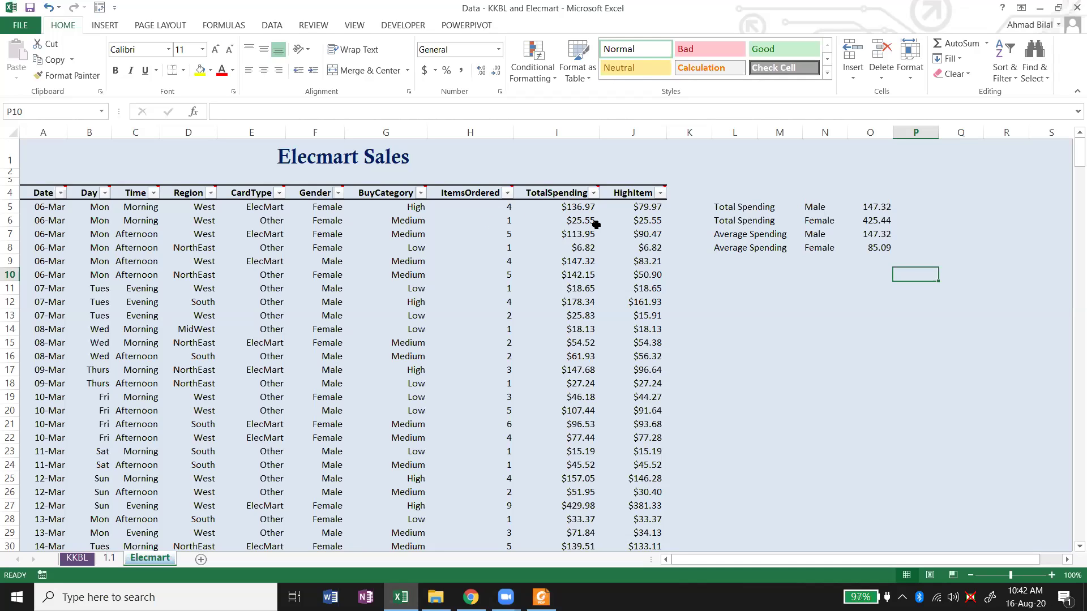
{"action": "left_click", "coordinate": [886, 222]}
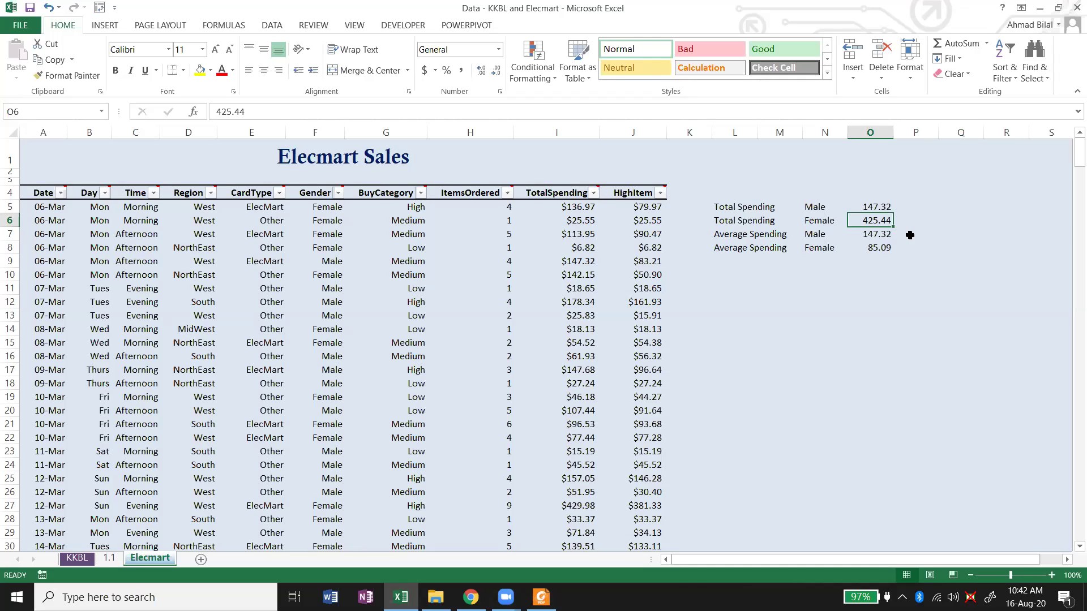
{"action": "left_click", "coordinate": [887, 209]}
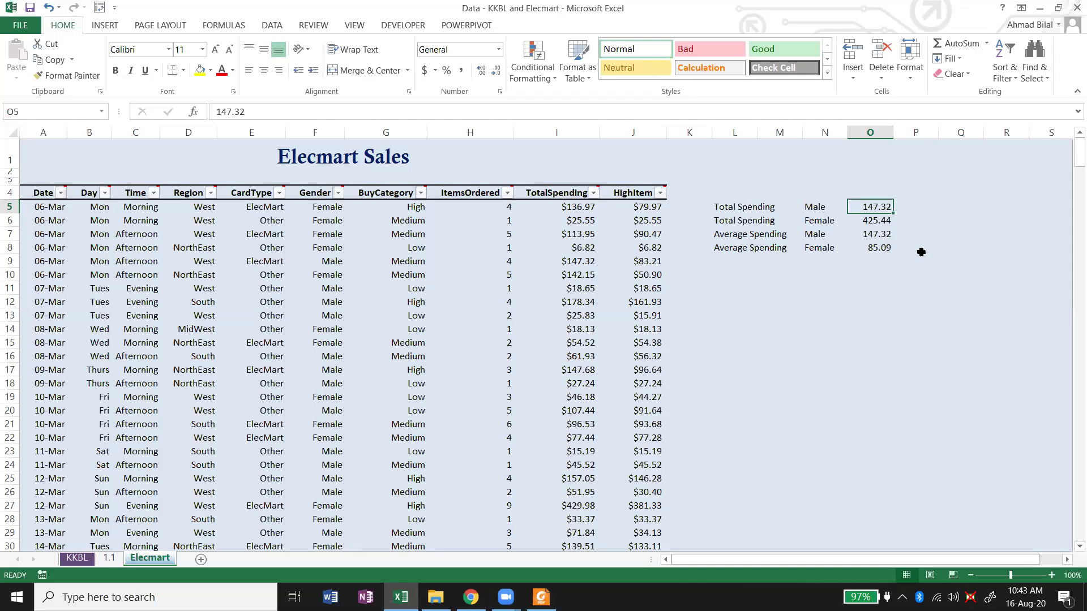
{"action": "left_click", "coordinate": [784, 234]}
{"action": "left_click", "coordinate": [837, 235]}
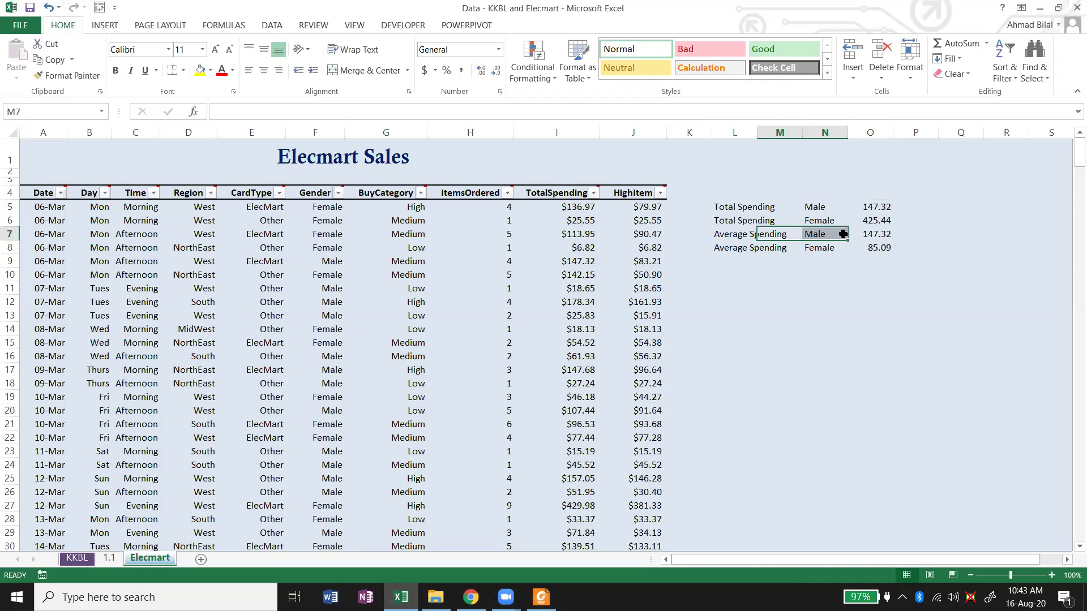
{"action": "left_click", "coordinate": [875, 236]}
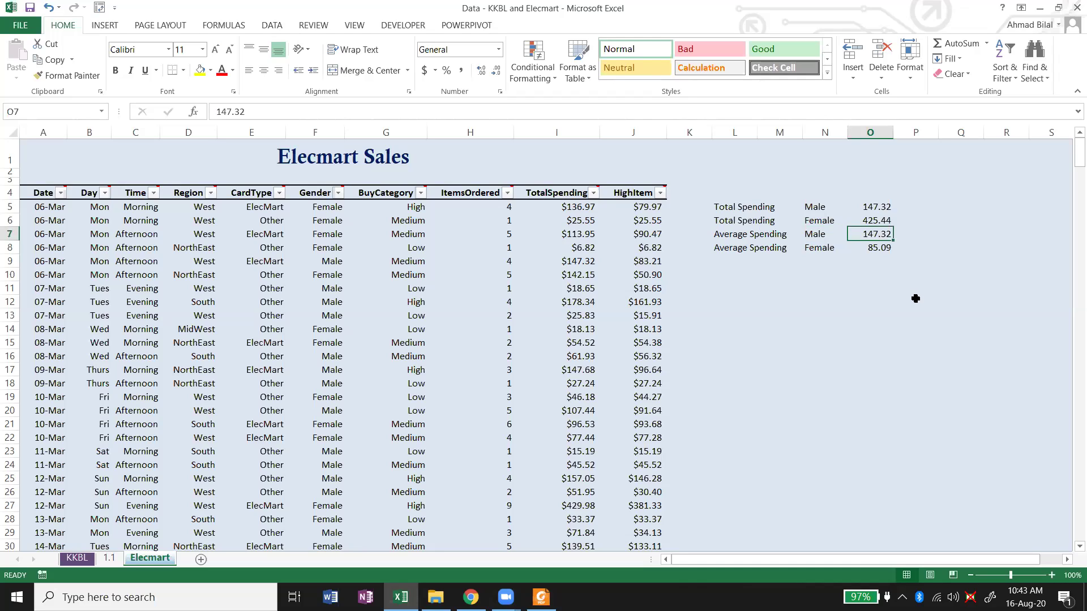
{"action": "left_click", "coordinate": [830, 250]}
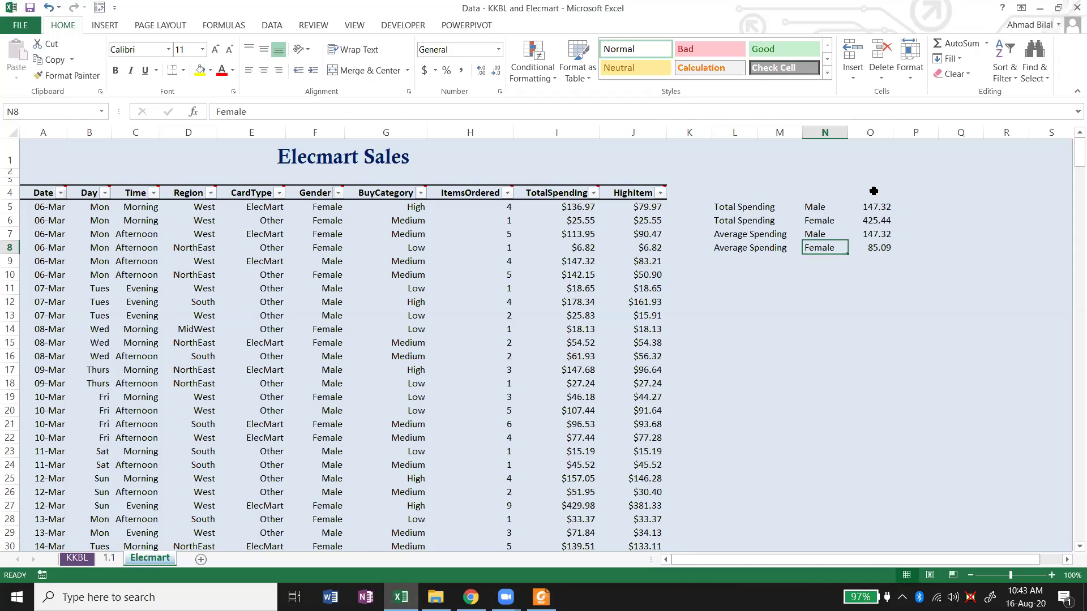
{"action": "left_click", "coordinate": [878, 247]}
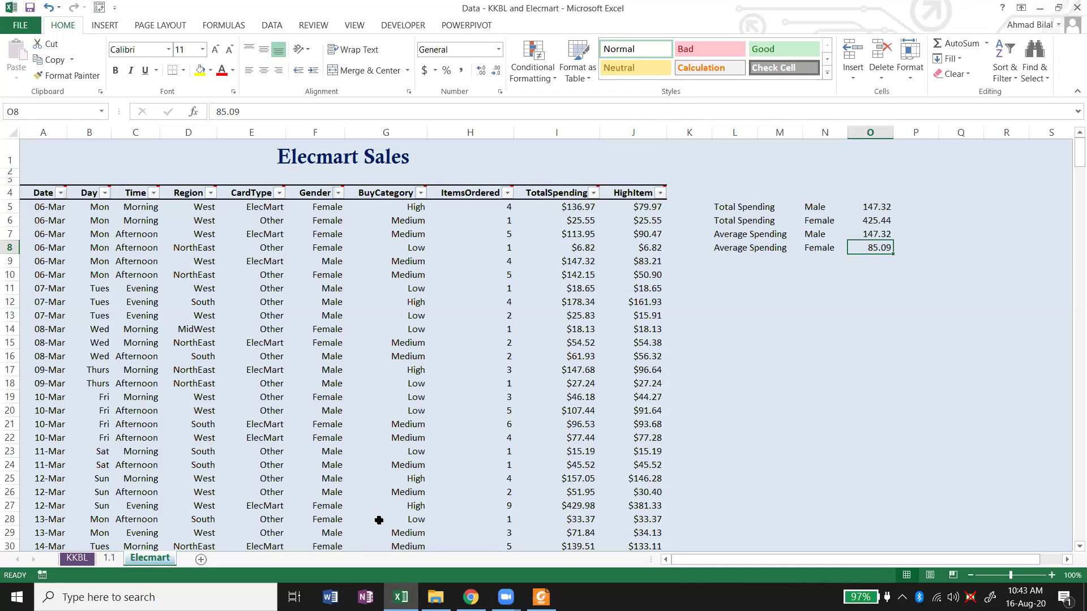
On sheet 1.1, show the P1.2 pivot table's TotalSpending values with No Calculation instead of percentages.
{"action": "left_click", "coordinate": [111, 559]}
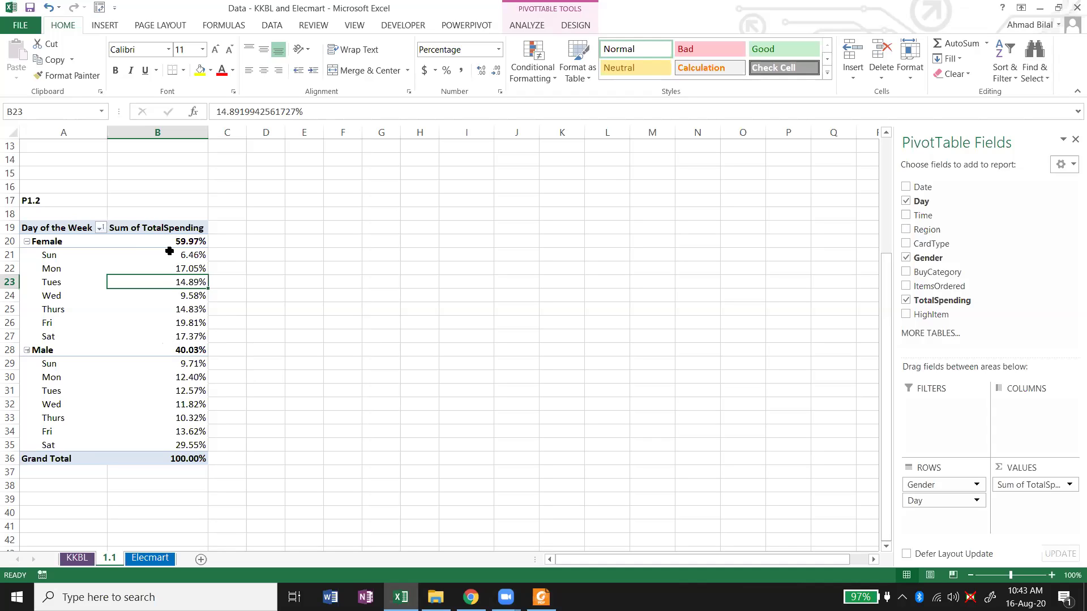
{"action": "mouse_move", "coordinate": [166, 255]}
{"action": "left_click", "coordinate": [187, 444]}
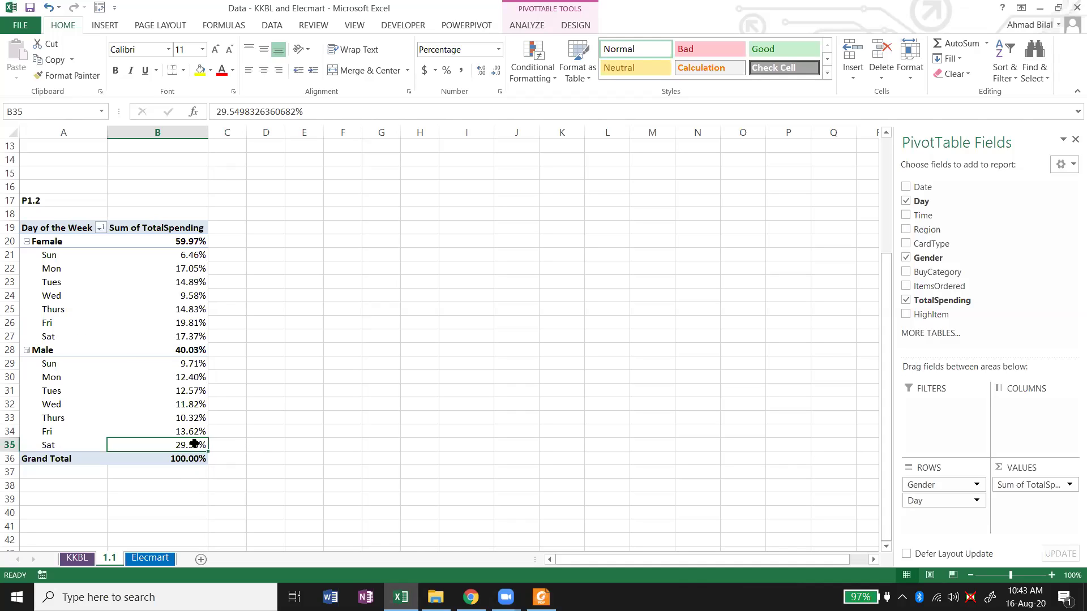
{"action": "mouse_move", "coordinate": [190, 445]}
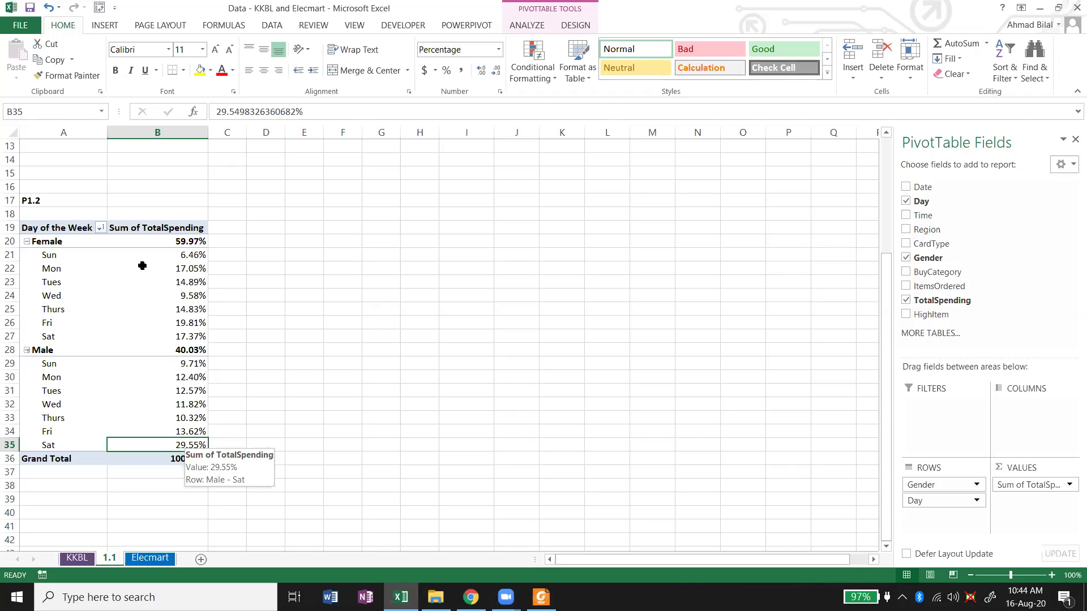
{"action": "left_click", "coordinate": [123, 279]}
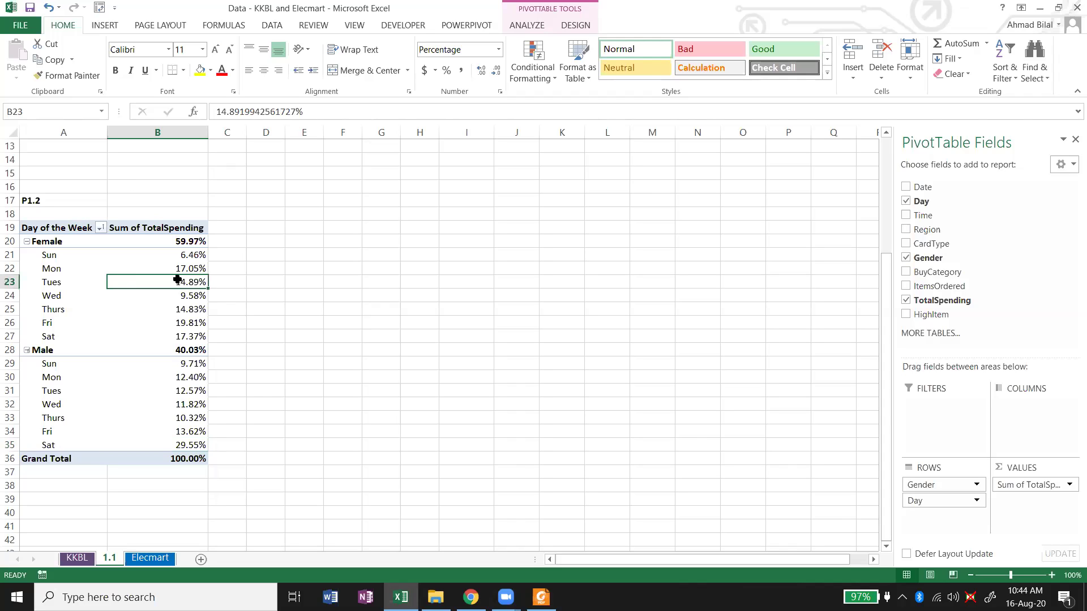
{"action": "right_click", "coordinate": [176, 280]}
{"action": "mouse_move", "coordinate": [320, 397]}
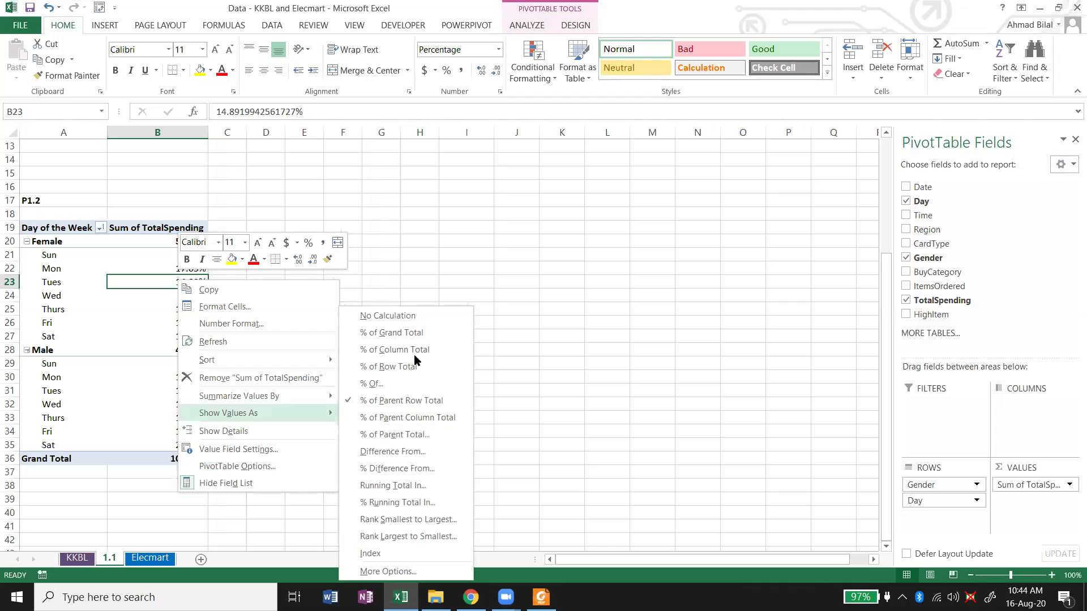
{"action": "left_click", "coordinate": [412, 311]}
Copy the whole P1.2 pivot table to E19 and widen the columns of the copy.
{"action": "left_click", "coordinate": [175, 259]}
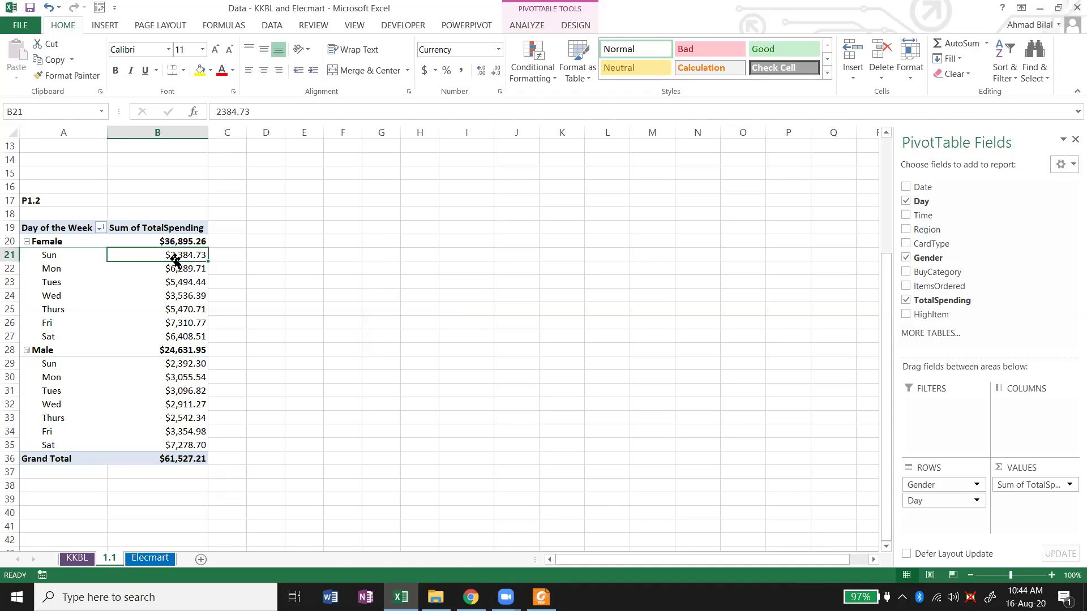
{"action": "key", "text": "Left"}
{"action": "key", "text": "Up"}
{"action": "key", "text": "Up"}
{"action": "key", "text": "ctrl+a"}
{"action": "key", "text": "ctrl+c"}
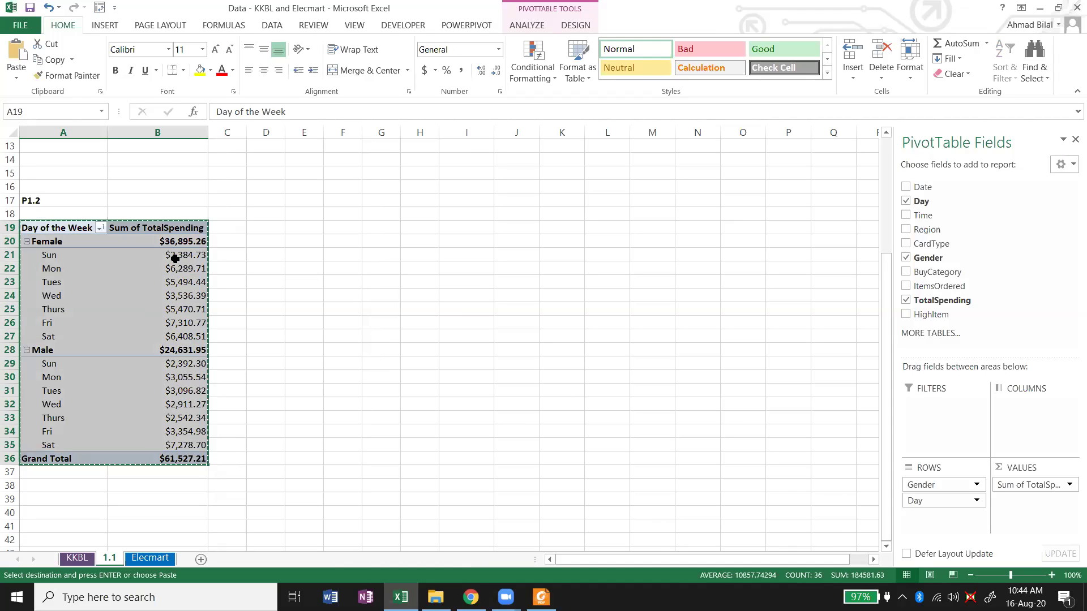
{"action": "key", "text": "Right"}
{"action": "key", "text": "Right"}
{"action": "key", "text": "Right"}
{"action": "key", "text": "Right"}
{"action": "key", "text": "ctrl+v"}
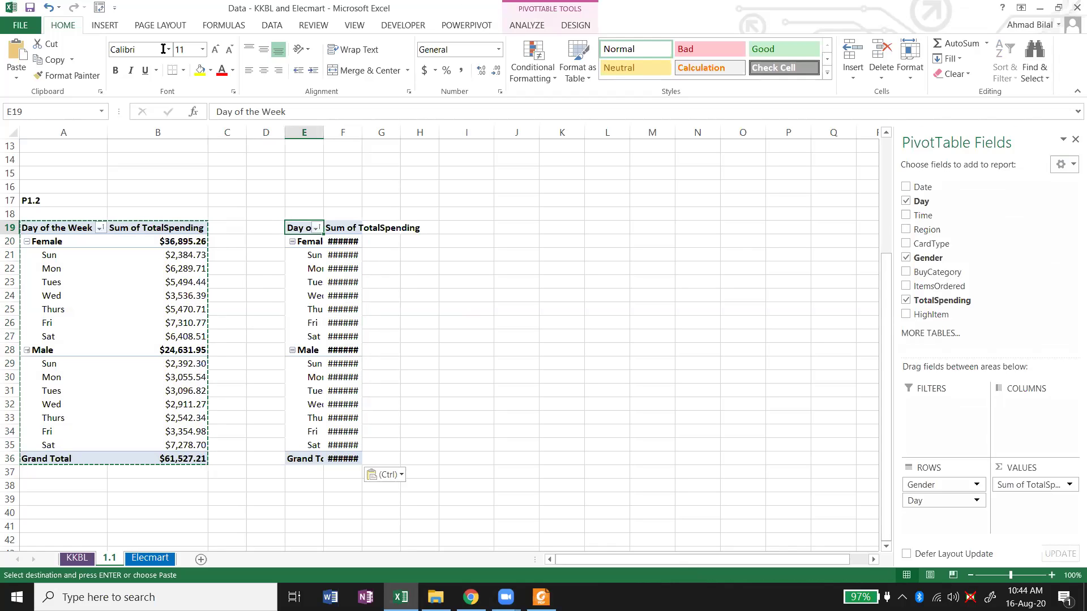
{"action": "mouse_move", "coordinate": [361, 132]}
{"action": "left_mouse_down"}
{"action": "mouse_move", "coordinate": [377, 132]}
{"action": "mouse_move", "coordinate": [356, 132]}
{"action": "left_mouse_up"}
Summarize TotalSpending by Average in the copied pivot table at E19.
{"action": "right_click", "coordinate": [396, 280]}
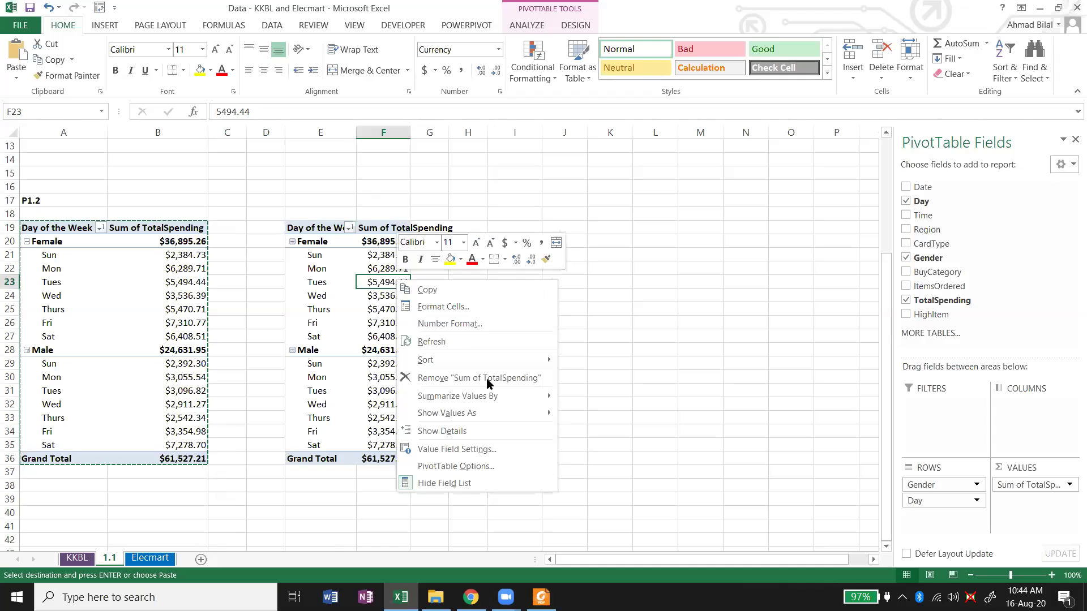
{"action": "mouse_move", "coordinate": [498, 395]}
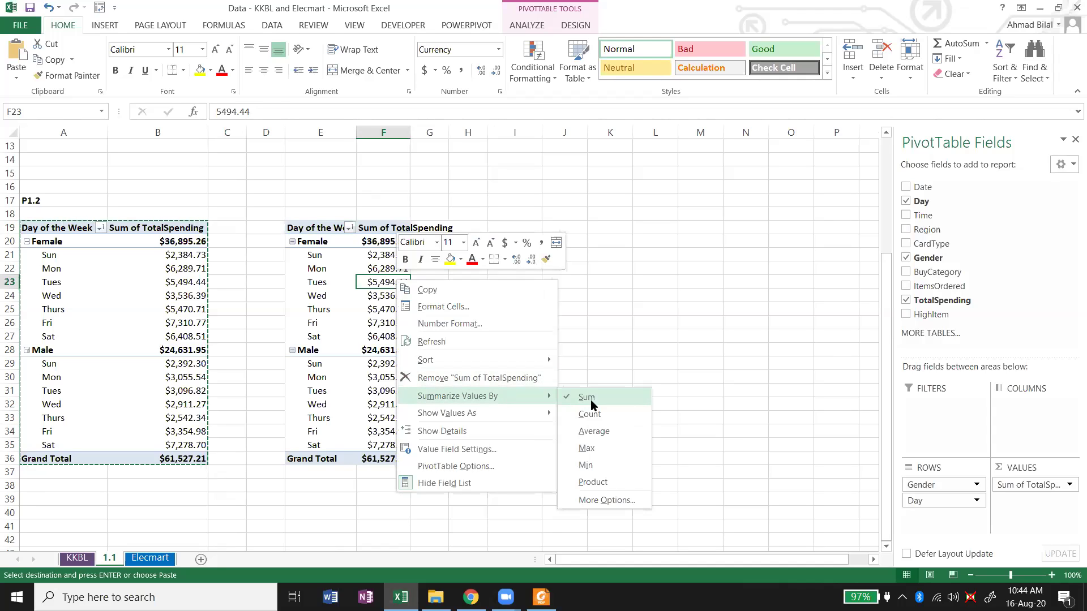
{"action": "left_click", "coordinate": [609, 433]}
{"action": "left_click", "coordinate": [401, 258]}
{"action": "left_click", "coordinate": [294, 307]}
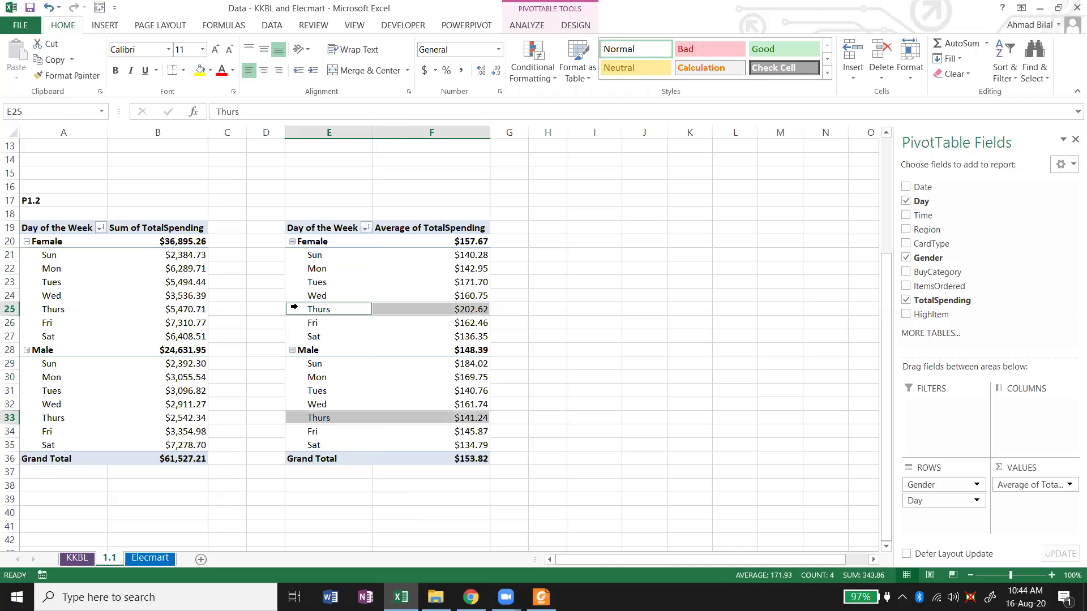
{"action": "left_click", "coordinate": [251, 319]}
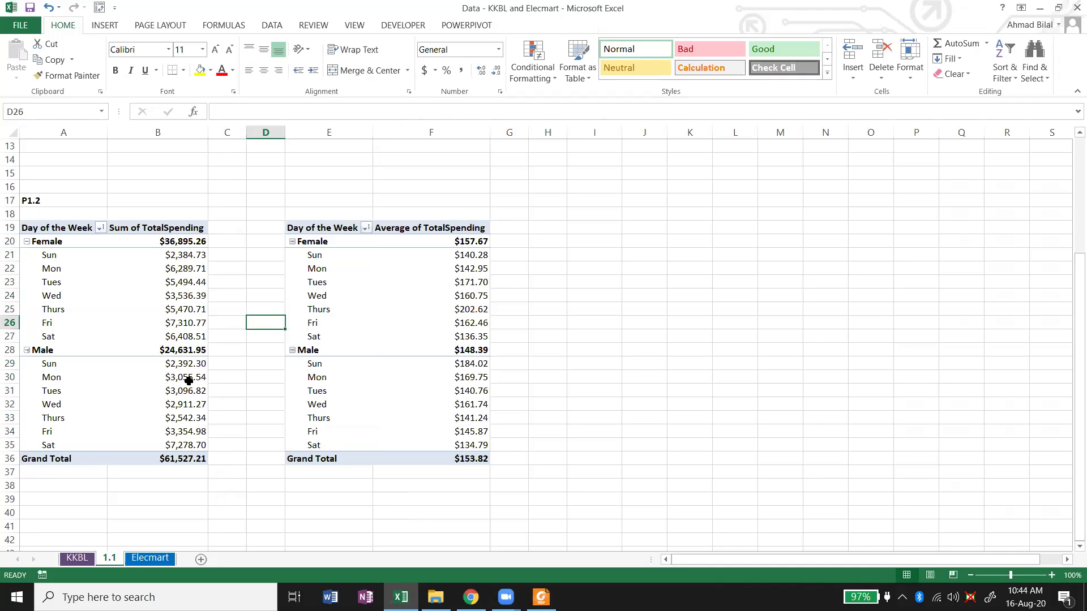
Compare male Saturday and Sunday spending across the sum and average pivot tables, and examine the daily totals for both genders.
{"action": "left_click", "coordinate": [187, 446]}
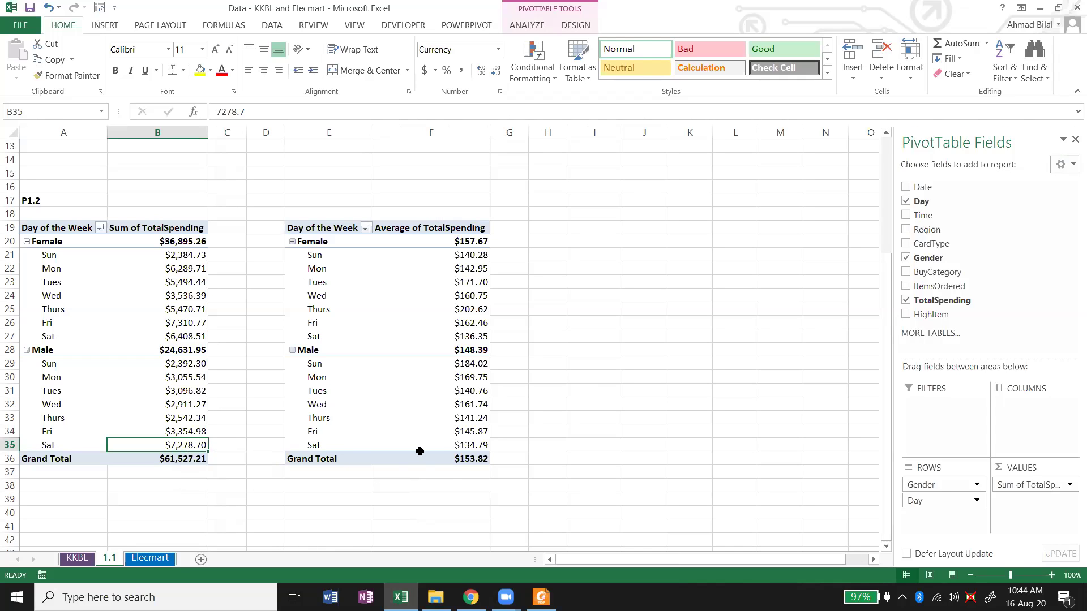
{"action": "left_click", "coordinate": [457, 445]}
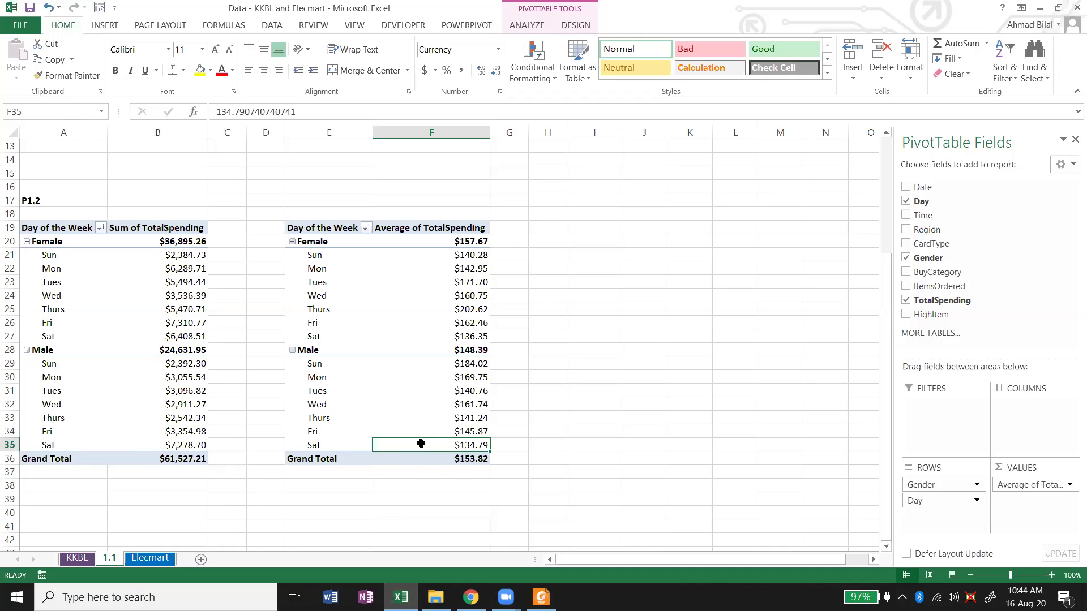
{"action": "mouse_move", "coordinate": [421, 444]}
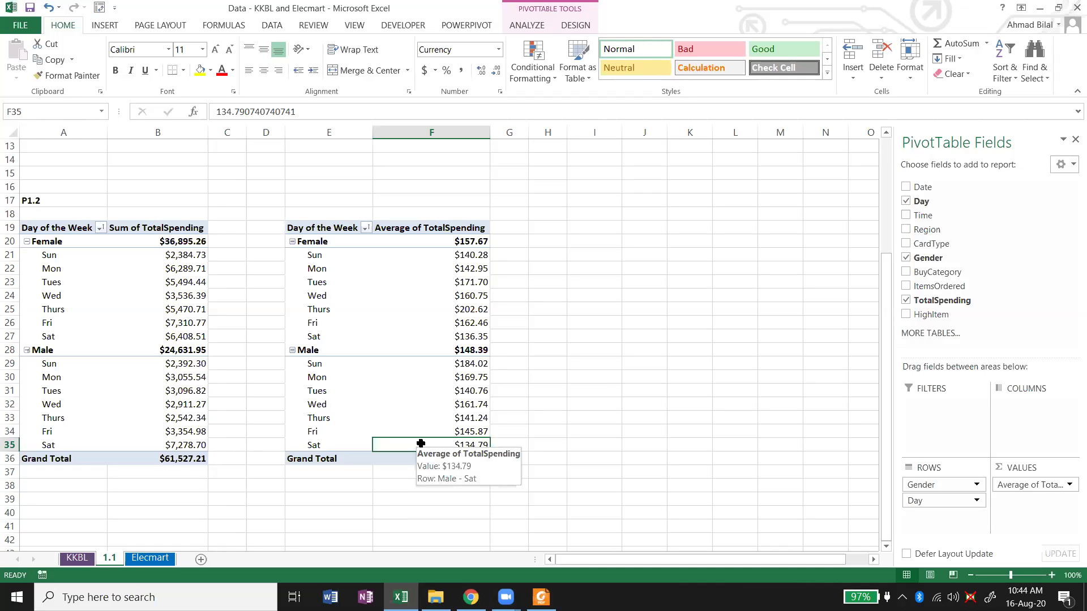
{"action": "left_click", "coordinate": [149, 446]}
{"action": "mouse_move", "coordinate": [149, 447]}
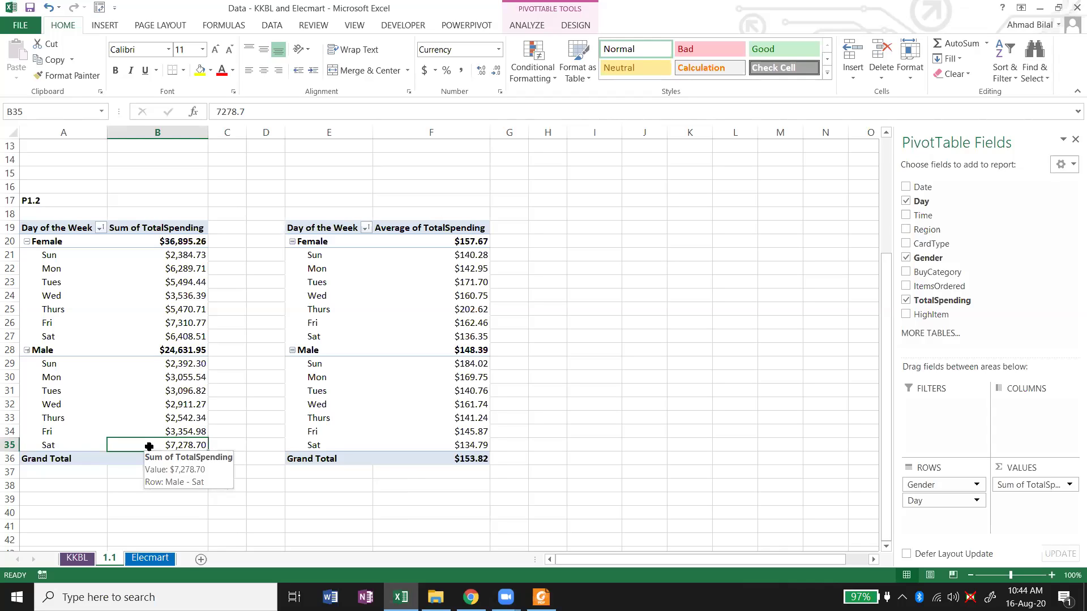
{"action": "left_click", "coordinate": [440, 363]}
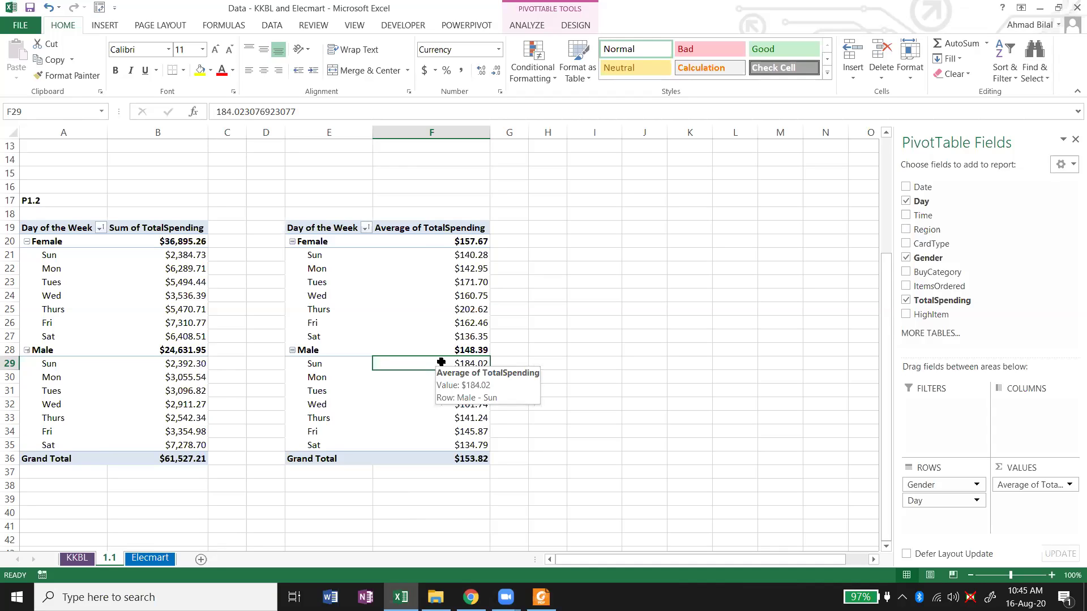
{"action": "left_click", "coordinate": [151, 363]}
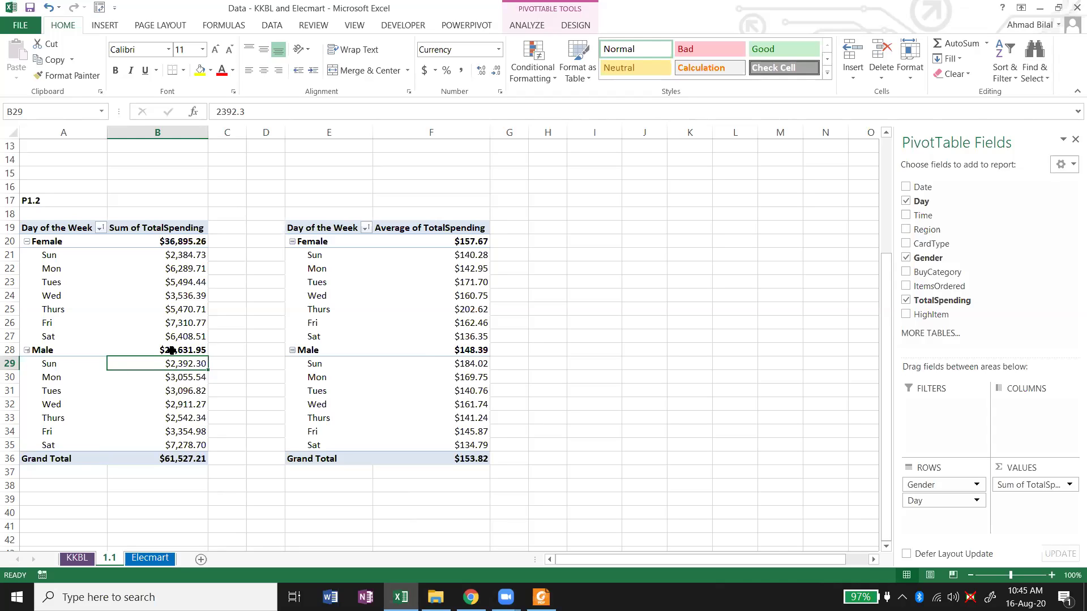
{"action": "left_click_drag", "start_coordinate": [139, 363], "coordinate": [143, 446]}
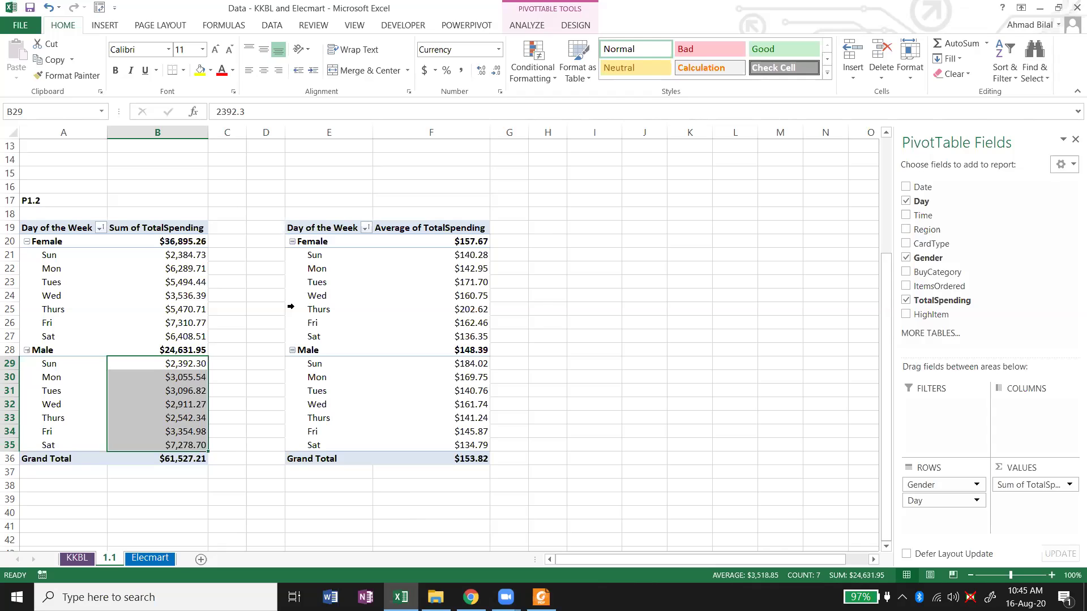
{"action": "mouse_move", "coordinate": [149, 253]}
{"action": "left_click_drag", "start_coordinate": [149, 253], "coordinate": [146, 340]}
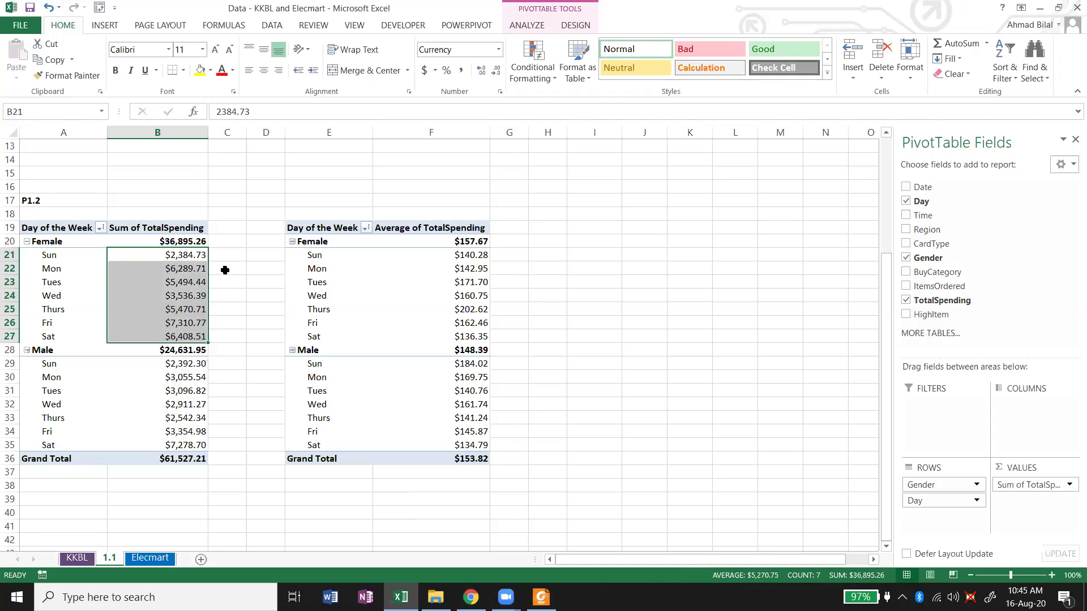
{"action": "left_click", "coordinate": [172, 375]}
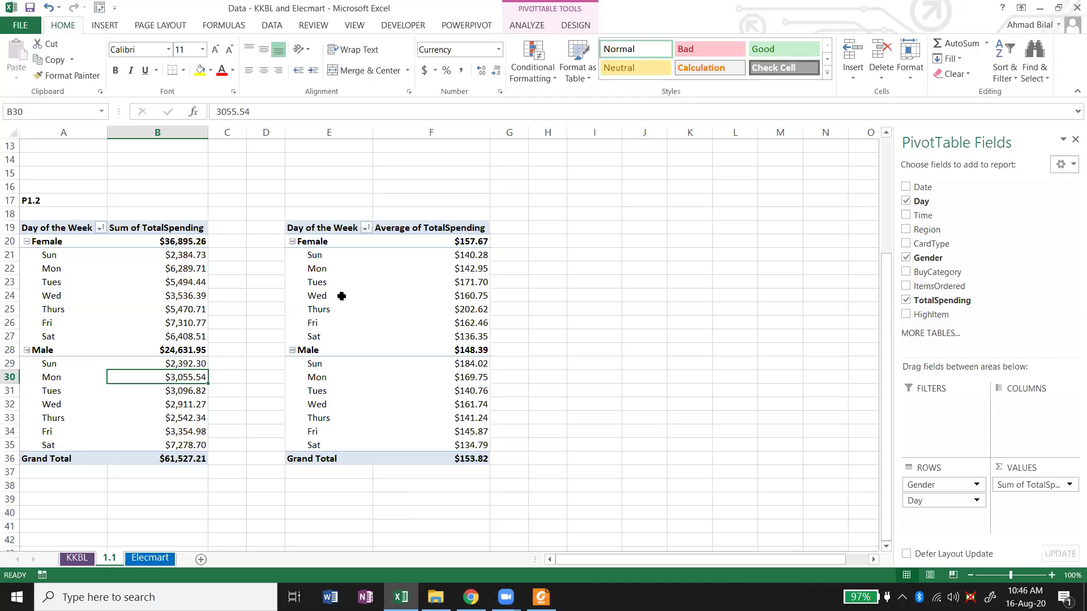
Copy the average TotalSpending pivot table from E19 to H19 and widen the columns of the copy.
{"action": "left_click", "coordinate": [346, 229]}
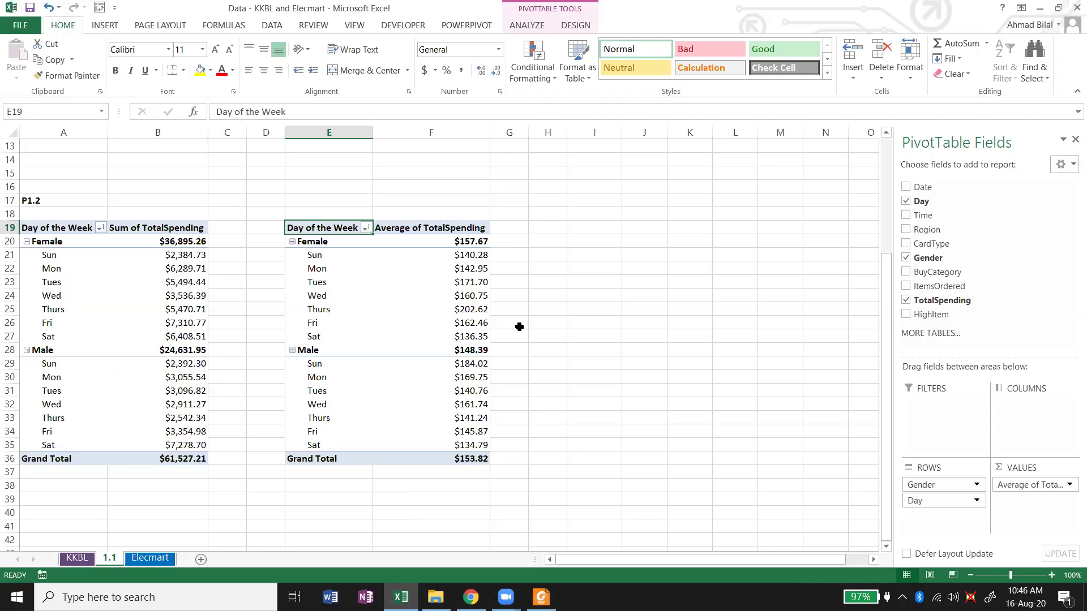
{"action": "key", "text": "ctrl+a"}
{"action": "key", "text": "ctrl+c"}
{"action": "key", "text": "Right"}
{"action": "key", "text": "Right"}
{"action": "key", "text": "Right"}
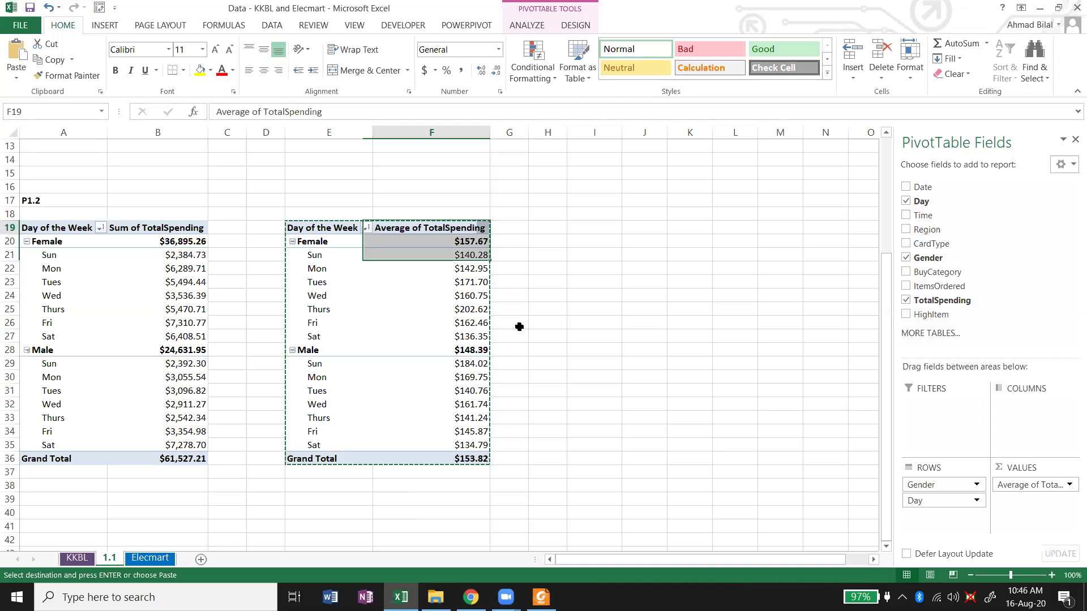
{"action": "key", "text": "ctrl+v"}
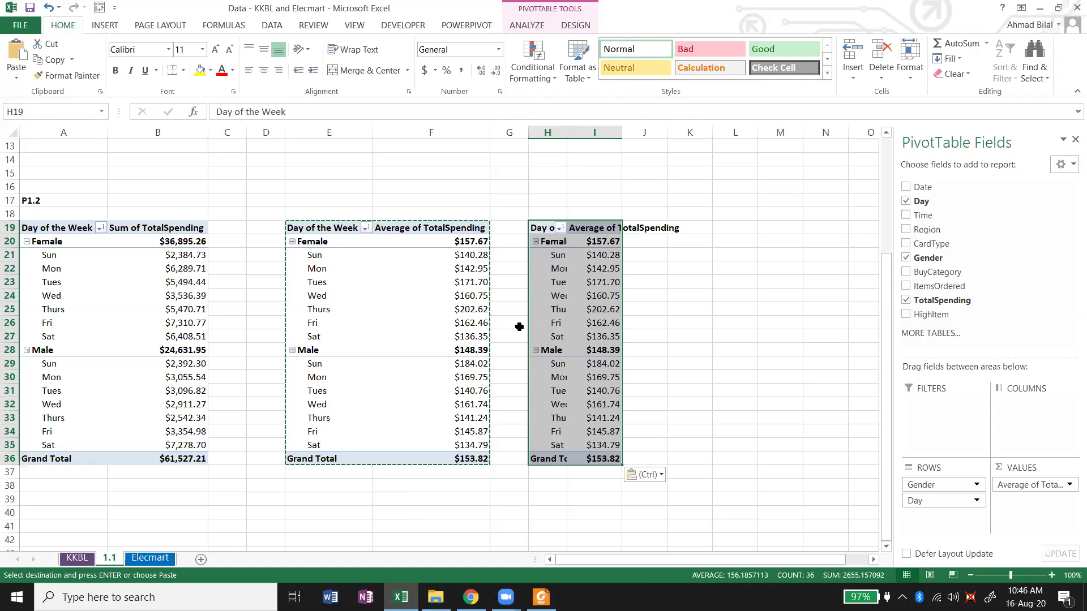
{"action": "double_click", "coordinate": [566, 131]}
{"action": "left_click_drag", "start_coordinate": [676, 132], "coordinate": [736, 132]}
Summarize TotalSpending by Count in the pivot table at H19.
{"action": "left_click", "coordinate": [718, 228]}
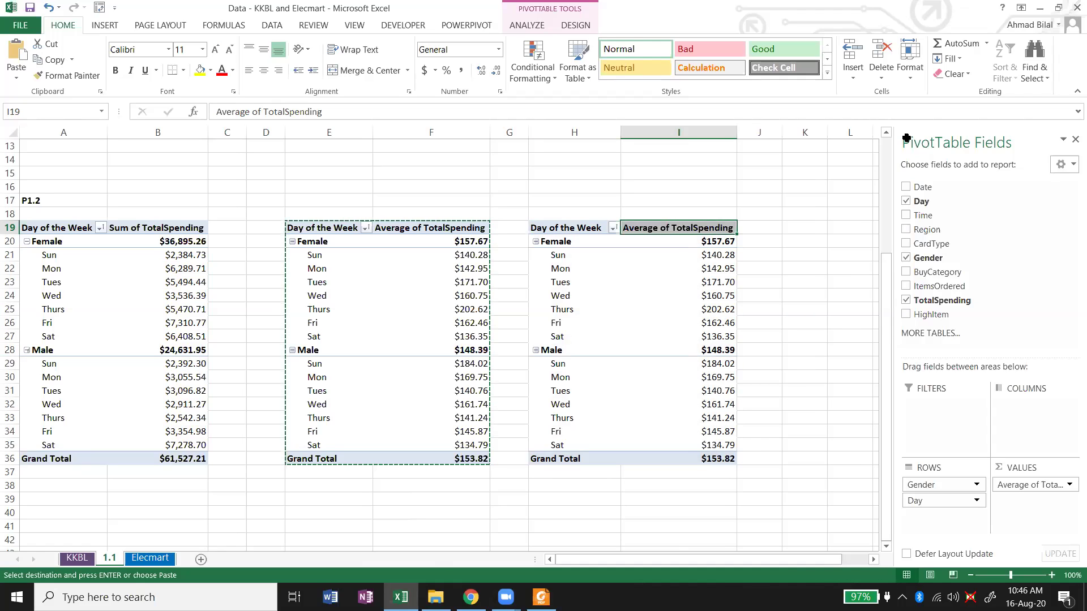
{"action": "left_click", "coordinate": [919, 201]}
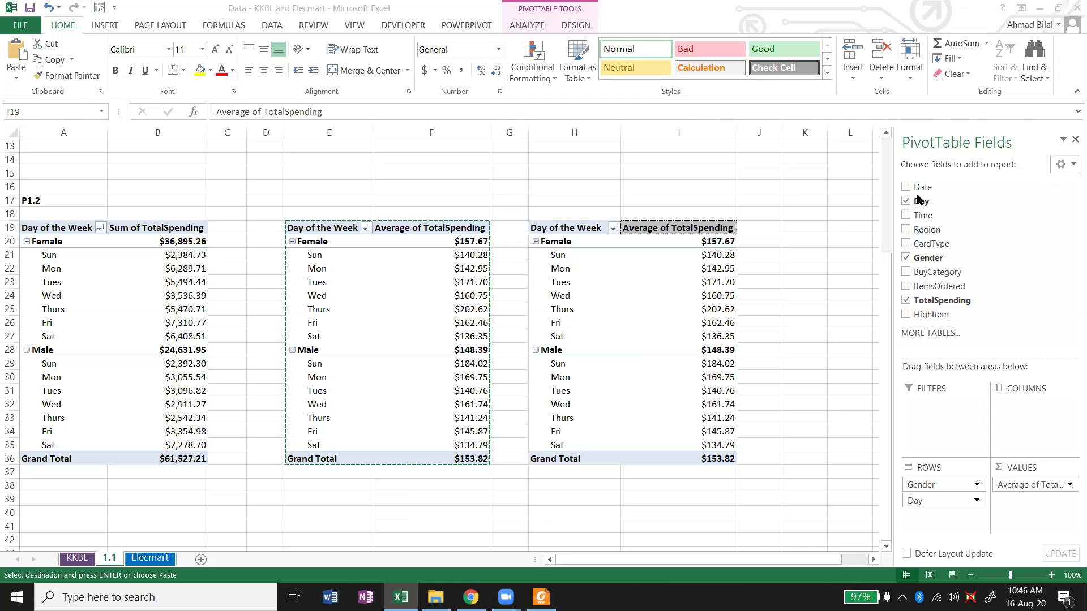
{"action": "left_click_drag", "start_coordinate": [1038, 487], "coordinate": [665, 318]}
{"action": "right_click", "coordinate": [695, 295]}
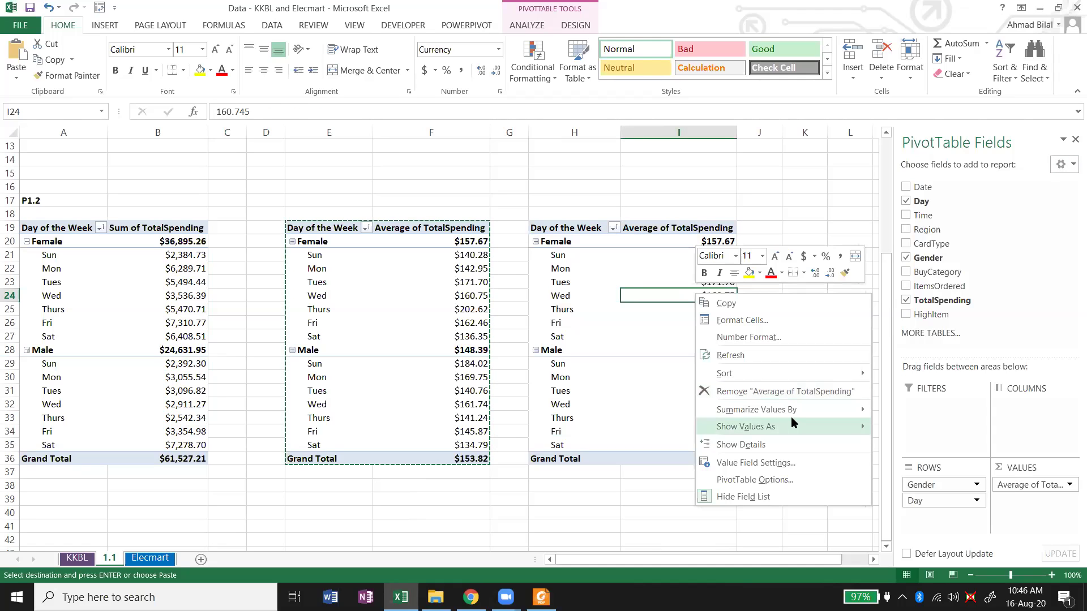
{"action": "mouse_move", "coordinate": [810, 408]}
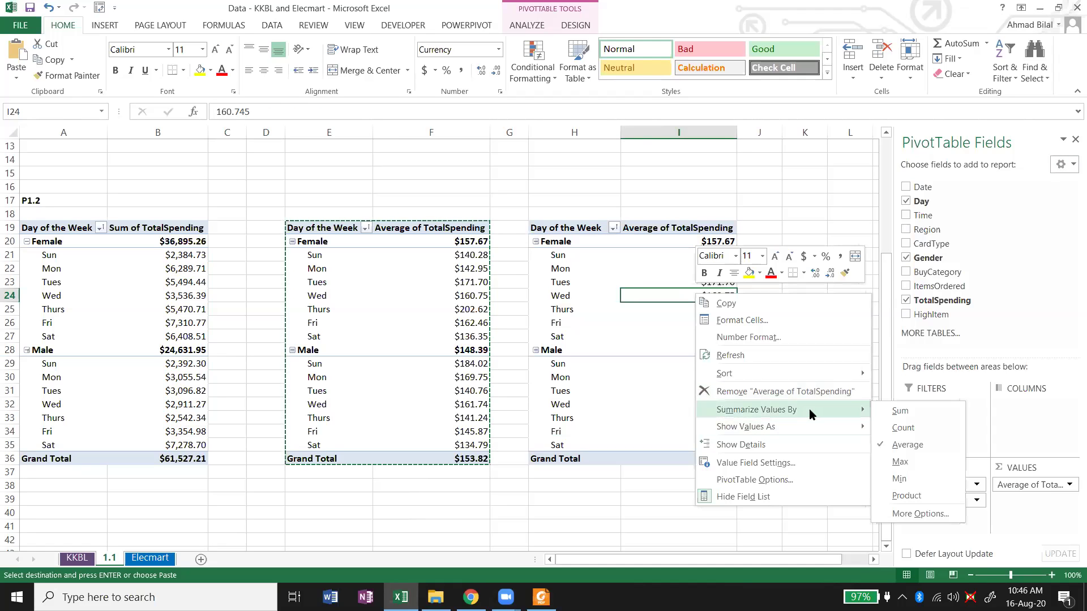
{"action": "left_click", "coordinate": [911, 428]}
{"action": "left_click", "coordinate": [695, 459]}
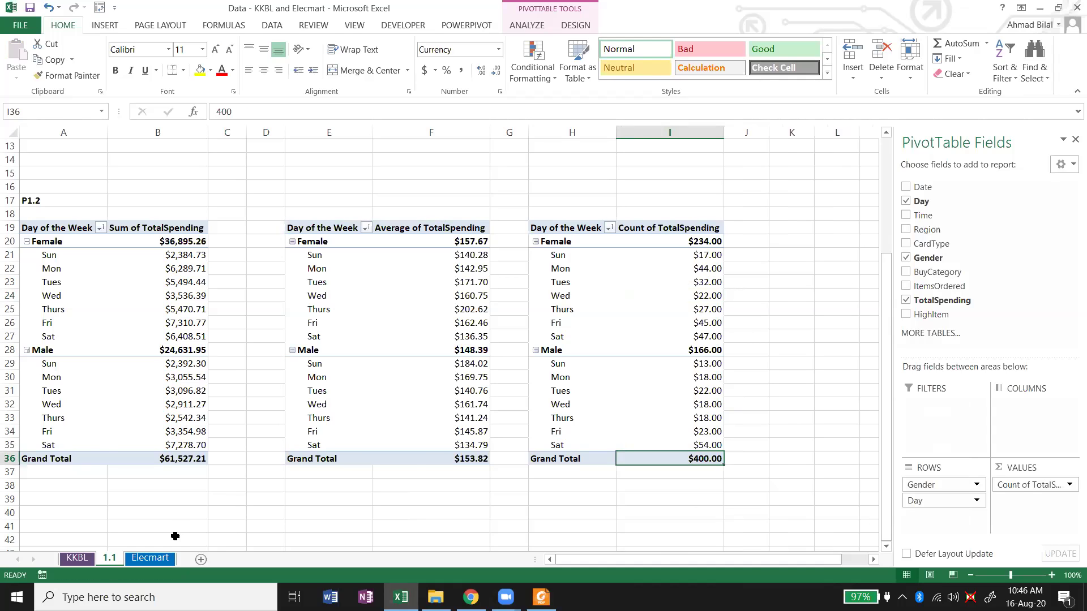
Look over the extent of the sales records on the Elecmart sheet, ending at its heading.
{"action": "left_click", "coordinate": [150, 559]}
{"action": "key", "text": "Left"}
{"action": "key", "text": "ctrl+Left"}
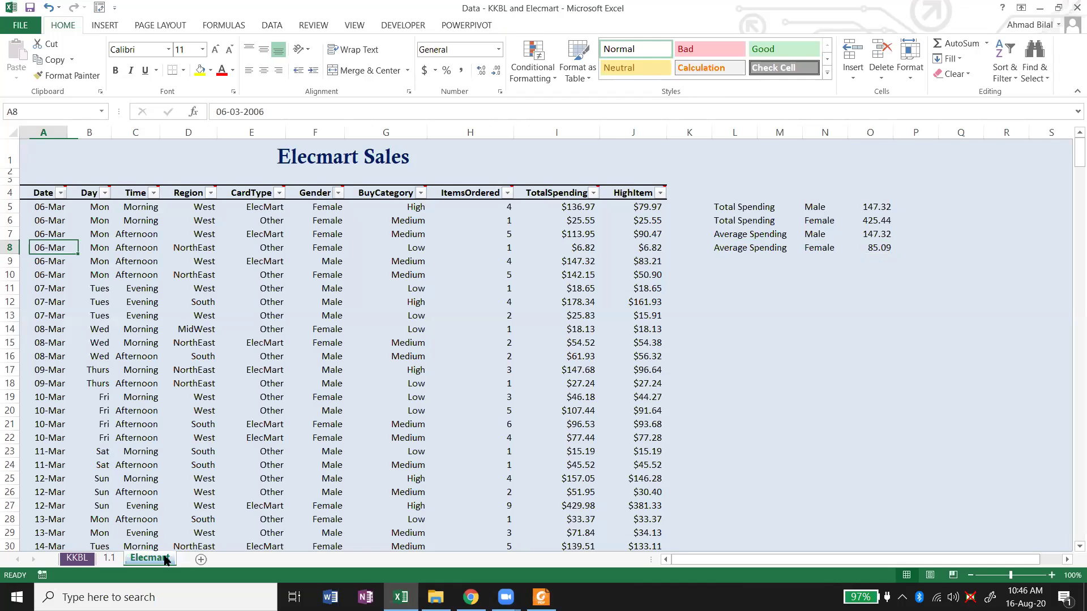
{"action": "key", "text": "ctrl+Down"}
{"action": "key", "text": "ctrl+a"}
{"action": "key", "text": "ctrl+Home"}
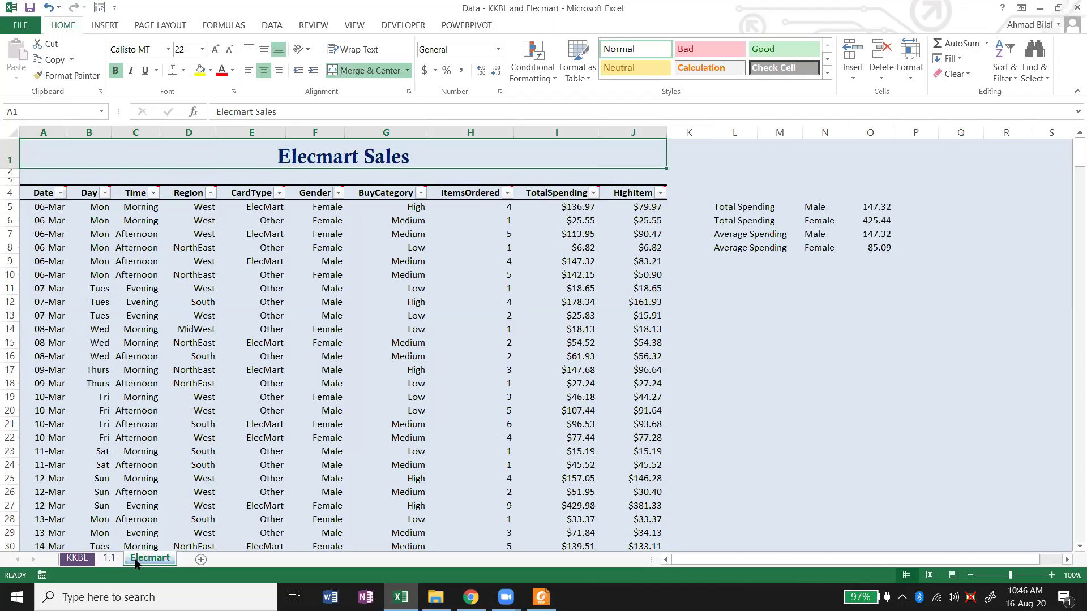
On sheet 1.1, format the count values in the H19 pivot table as Number with 0 decimal places.
{"action": "left_click", "coordinate": [109, 558]}
{"action": "right_click", "coordinate": [718, 286]}
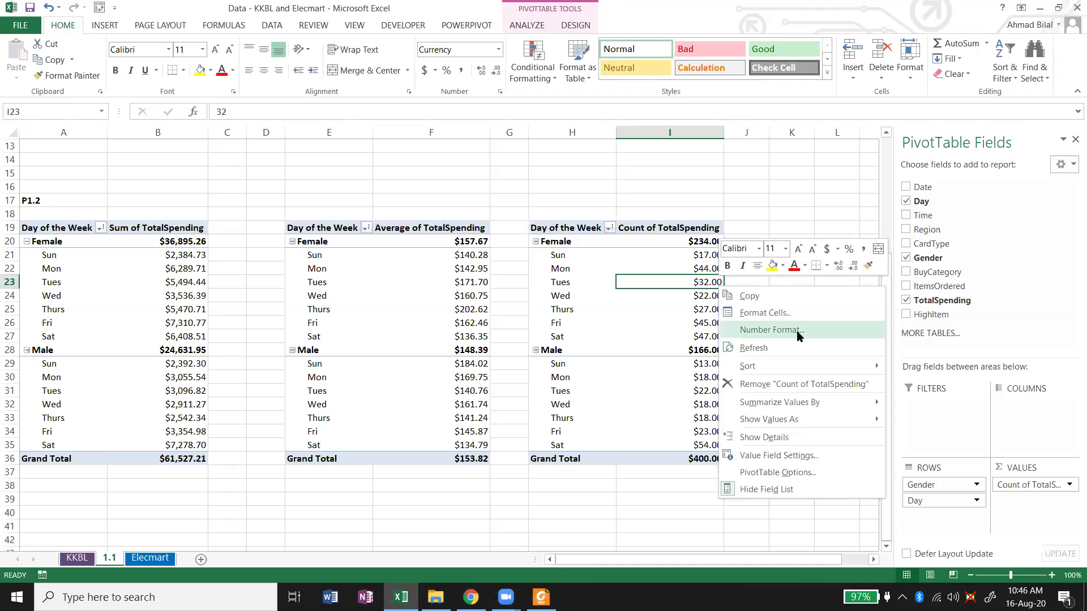
{"action": "left_click", "coordinate": [499, 287]}
{"action": "key", "text": "ctrl+1"}
{"action": "left_click", "coordinate": [638, 227]}
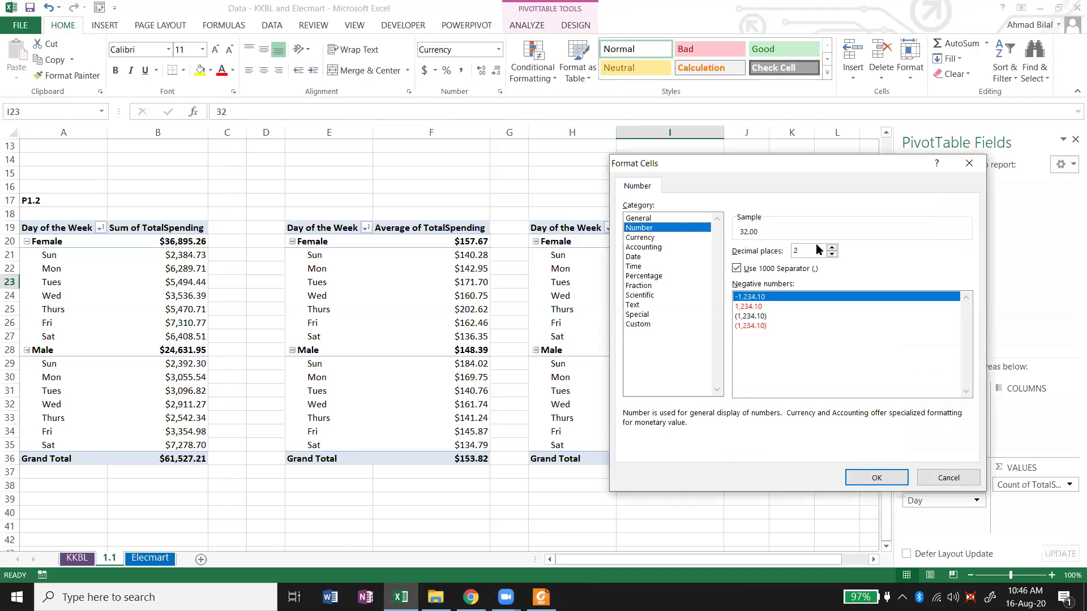
{"action": "left_click", "coordinate": [831, 254]}
{"action": "left_click", "coordinate": [831, 254]}
{"action": "left_click", "coordinate": [864, 479]}
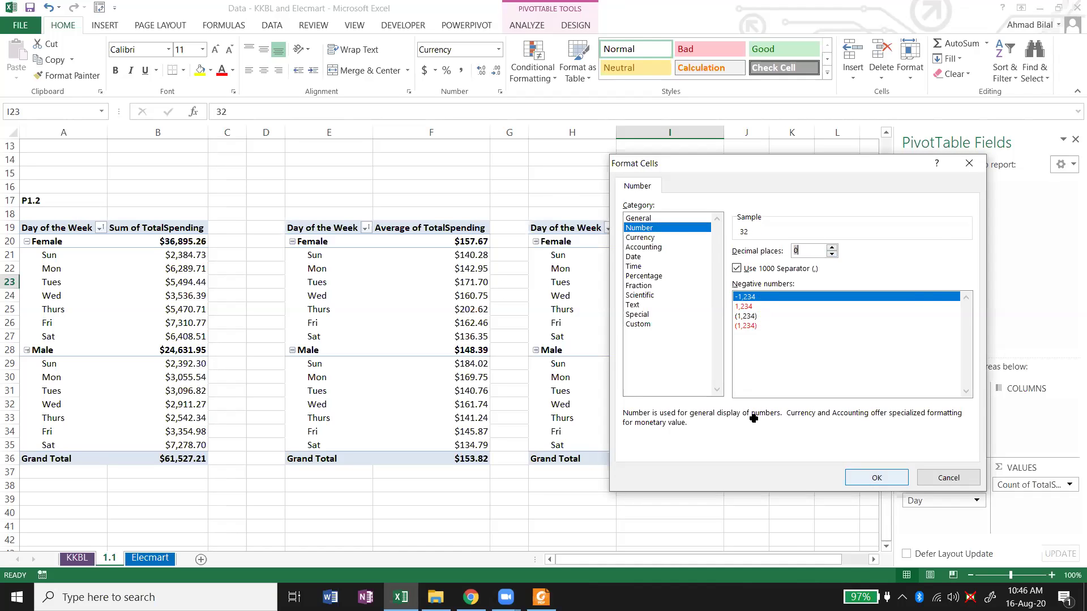
{"action": "left_click", "coordinate": [578, 228]}
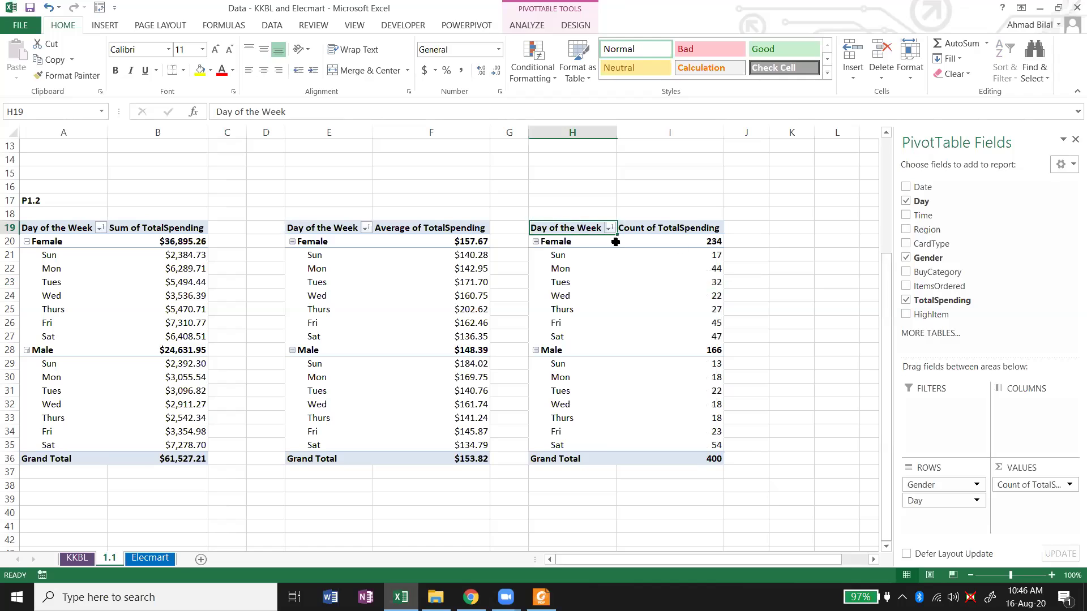
Rename the count column heading in I19 to "Number of orders".
{"action": "left_click", "coordinate": [691, 232]}
{"action": "type", "text": "Number of "}
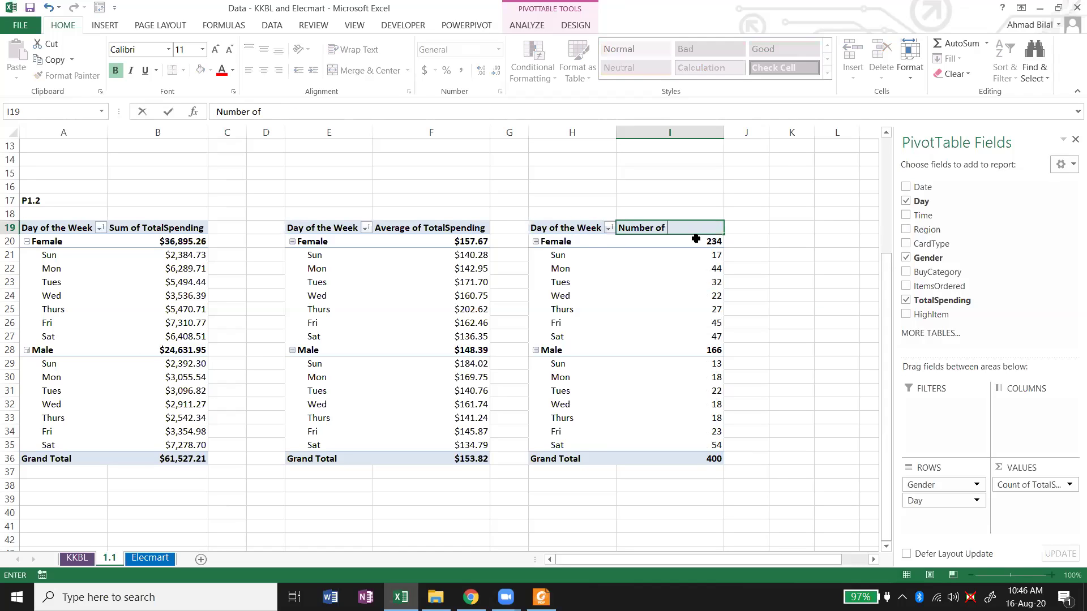
{"action": "type", "text": "orders"}
{"action": "key", "text": "Return"}
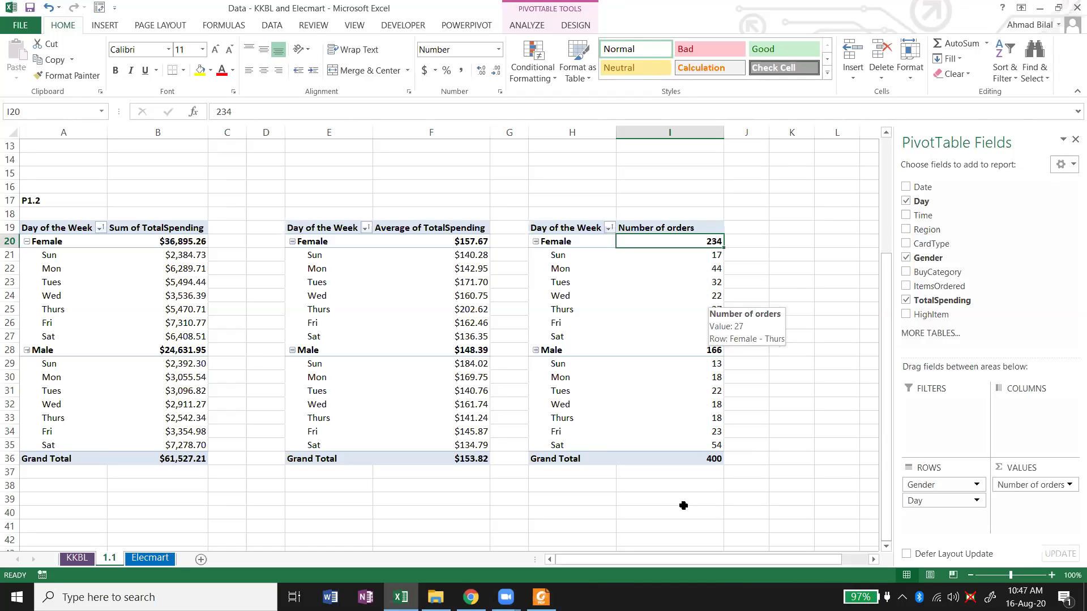
Compare male Saturday and Sunday figures across the total, average and number of orders pivot tables.
{"action": "left_click", "coordinate": [701, 447]}
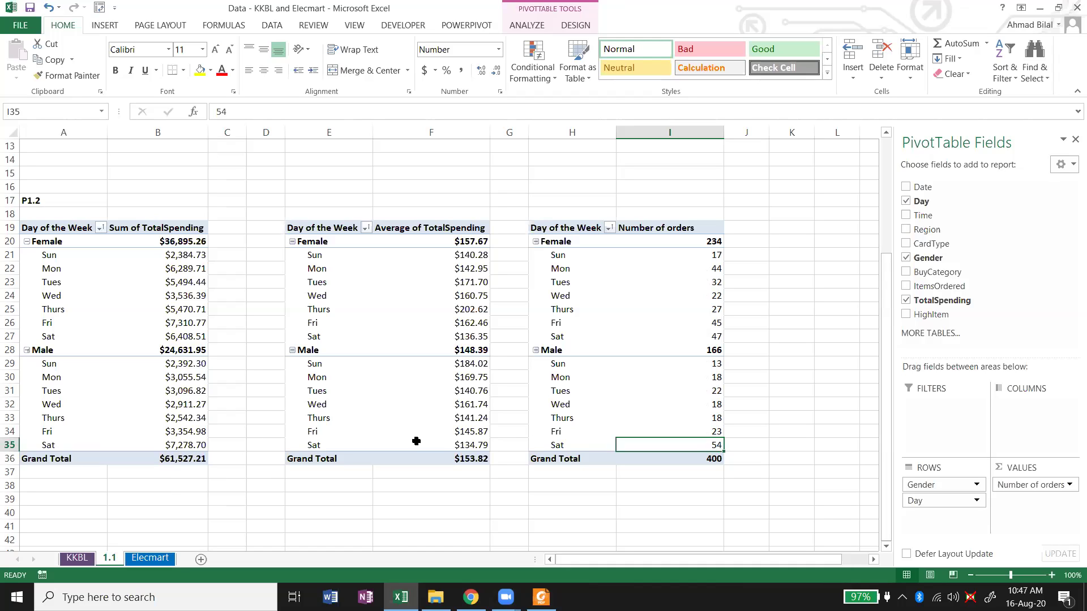
{"action": "left_click", "coordinate": [185, 442]}
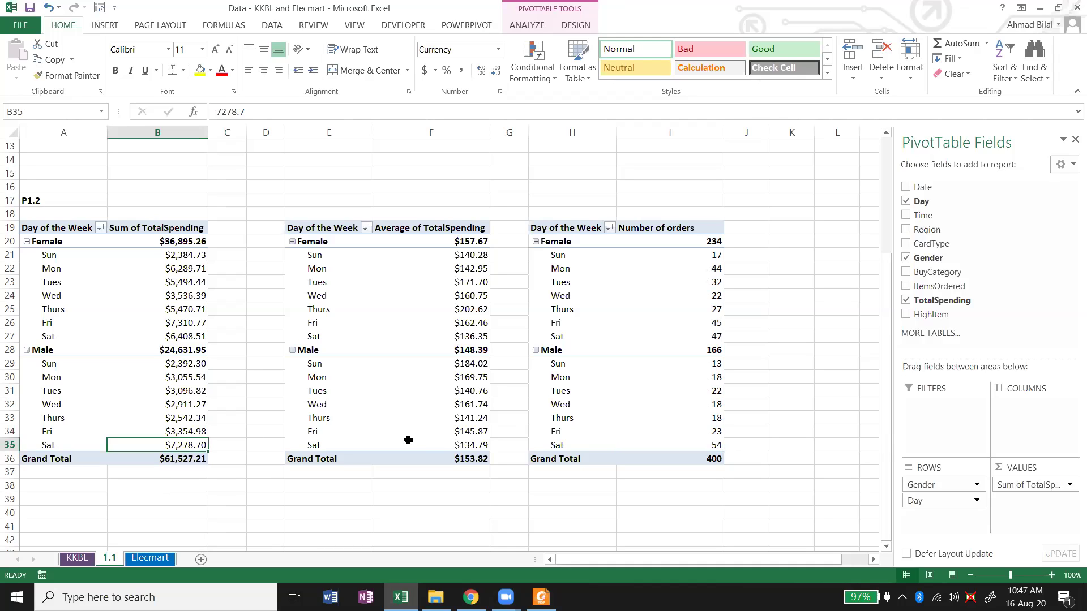
{"action": "left_click", "coordinate": [428, 445]}
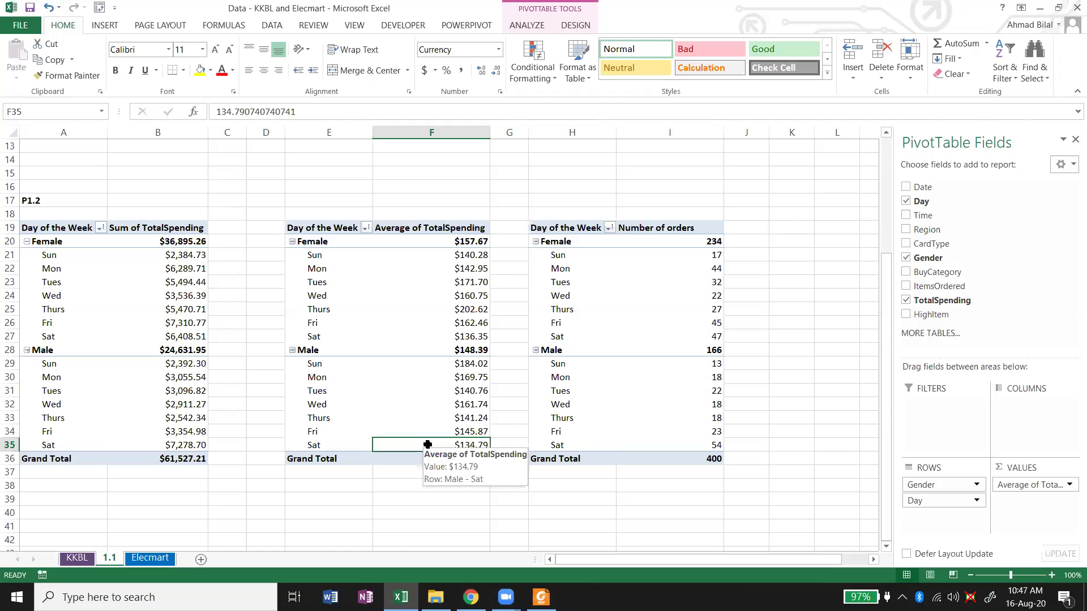
{"action": "left_click", "coordinate": [675, 363]}
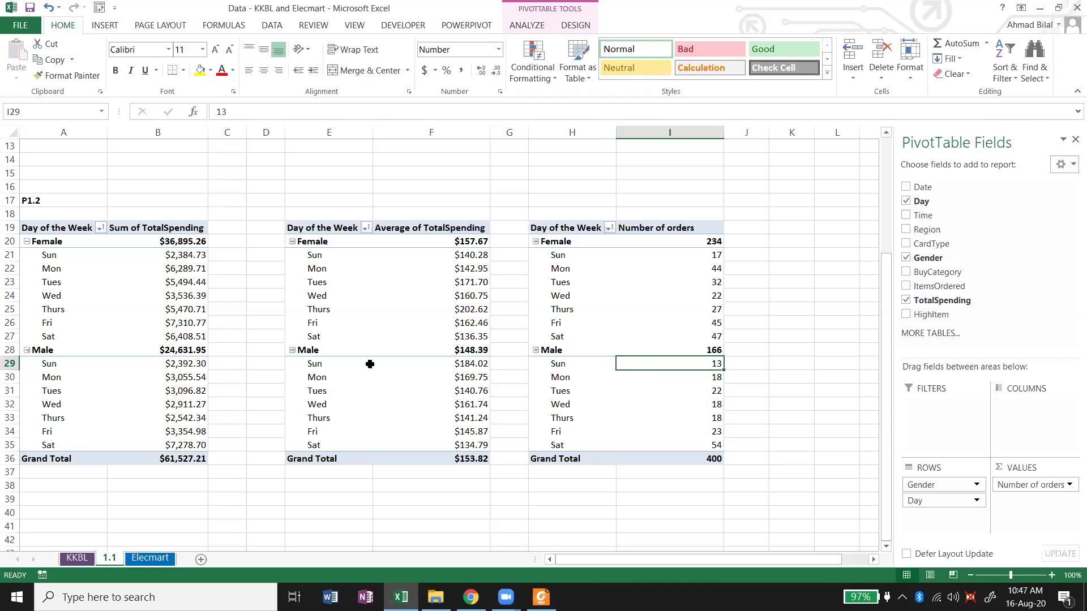
{"action": "left_click", "coordinate": [423, 364]}
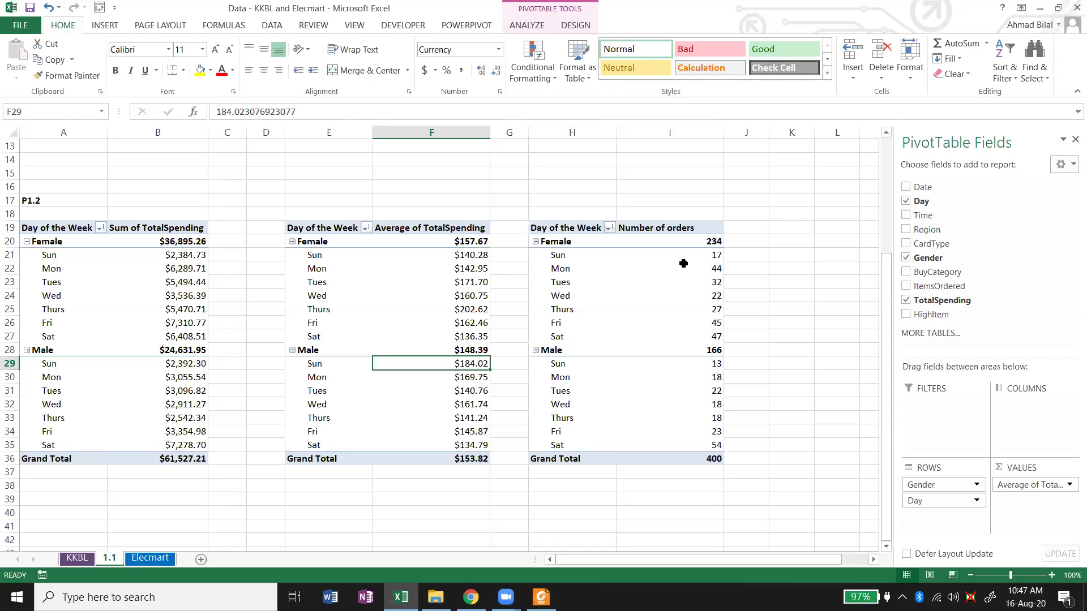
Examine the order counts, average spending and total spending by day for both genders across the three pivot tables.
{"action": "mouse_move", "coordinate": [683, 256]}
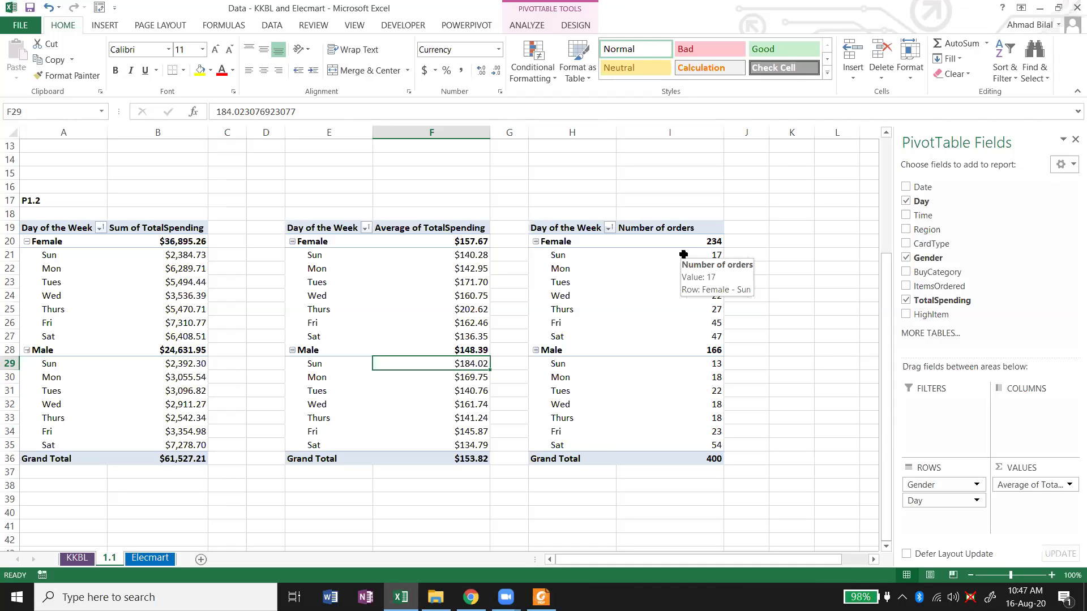
{"action": "left_click_drag", "start_coordinate": [685, 240], "coordinate": [684, 444]}
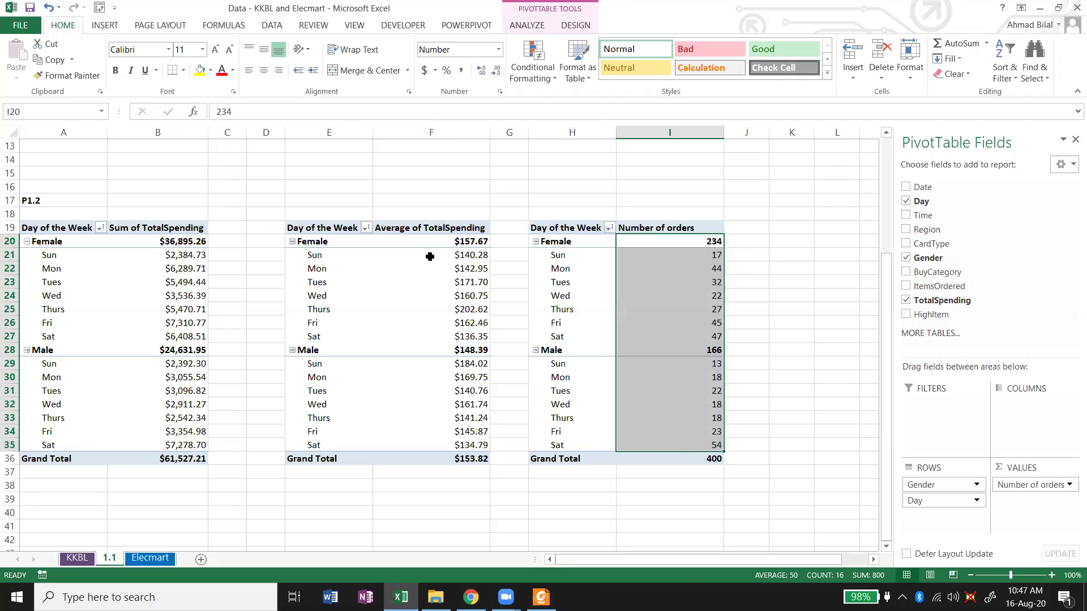
{"action": "mouse_move", "coordinate": [433, 254]}
{"action": "left_click_drag", "start_coordinate": [431, 238], "coordinate": [434, 441]}
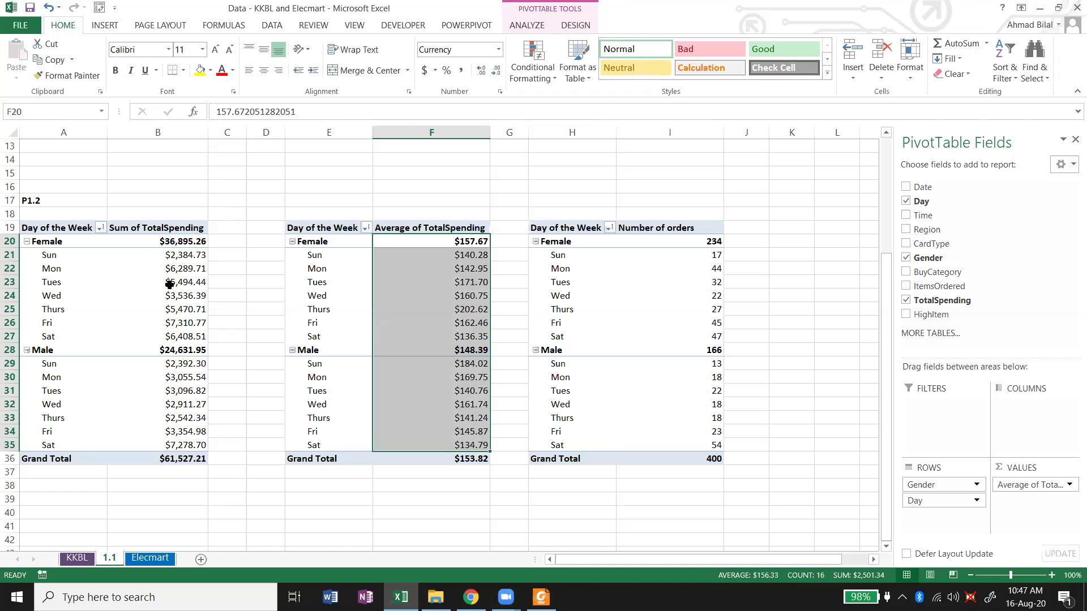
{"action": "mouse_move", "coordinate": [141, 244]}
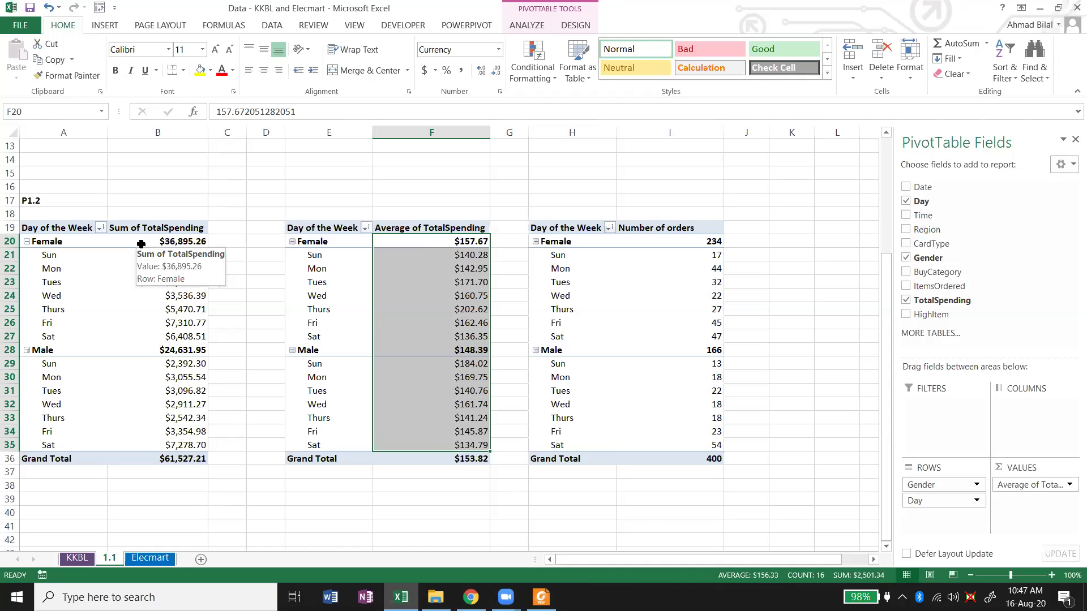
{"action": "left_click_drag", "start_coordinate": [141, 244], "coordinate": [162, 432]}
{"action": "left_click", "coordinate": [424, 416]}
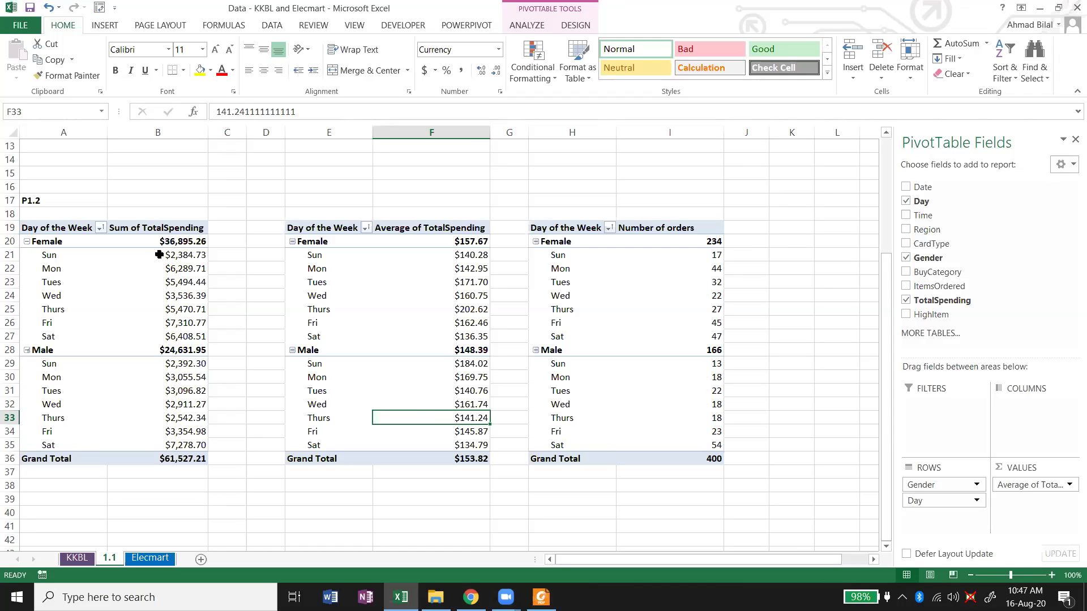
{"action": "mouse_move", "coordinate": [146, 255]}
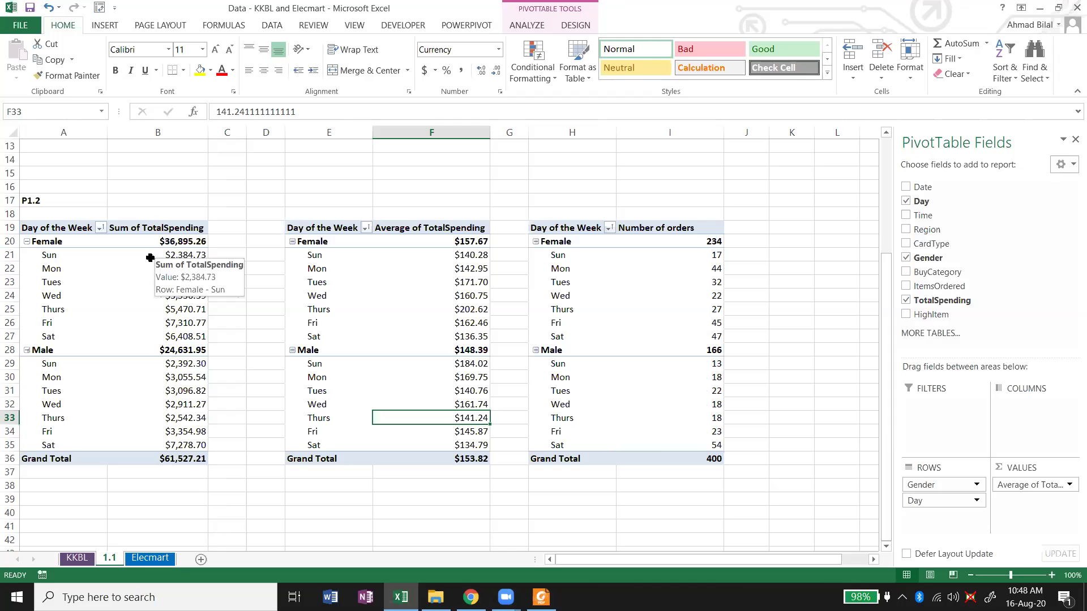
{"action": "left_click", "coordinate": [170, 187]}
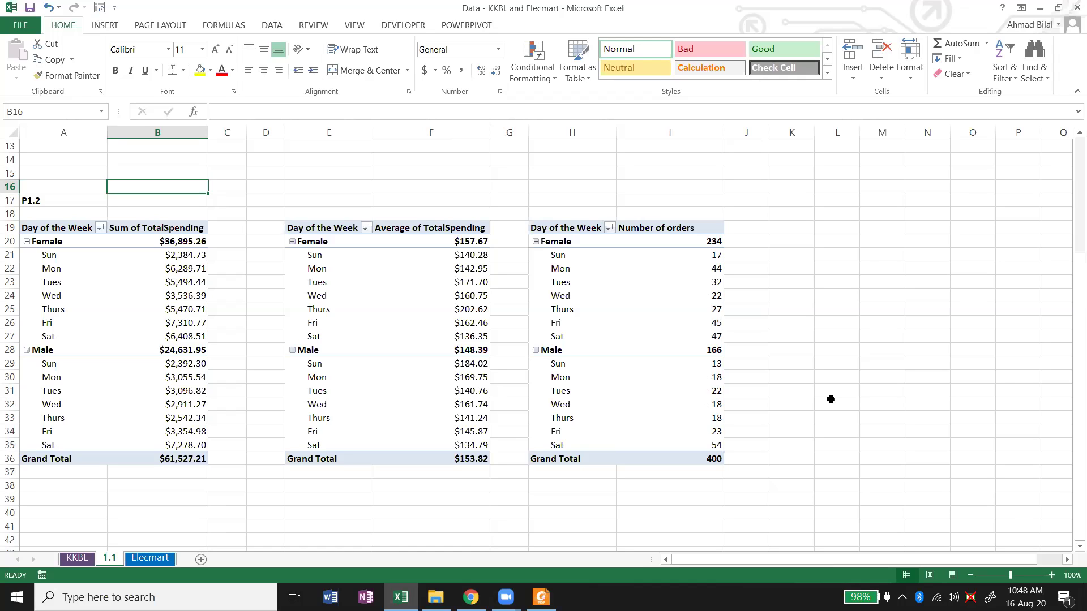
Switch to Foxit Reader and review the break-up issues and Exercise 1.2 in the Exploratory Data Analysis PDF.
{"action": "left_click", "coordinate": [541, 598]}
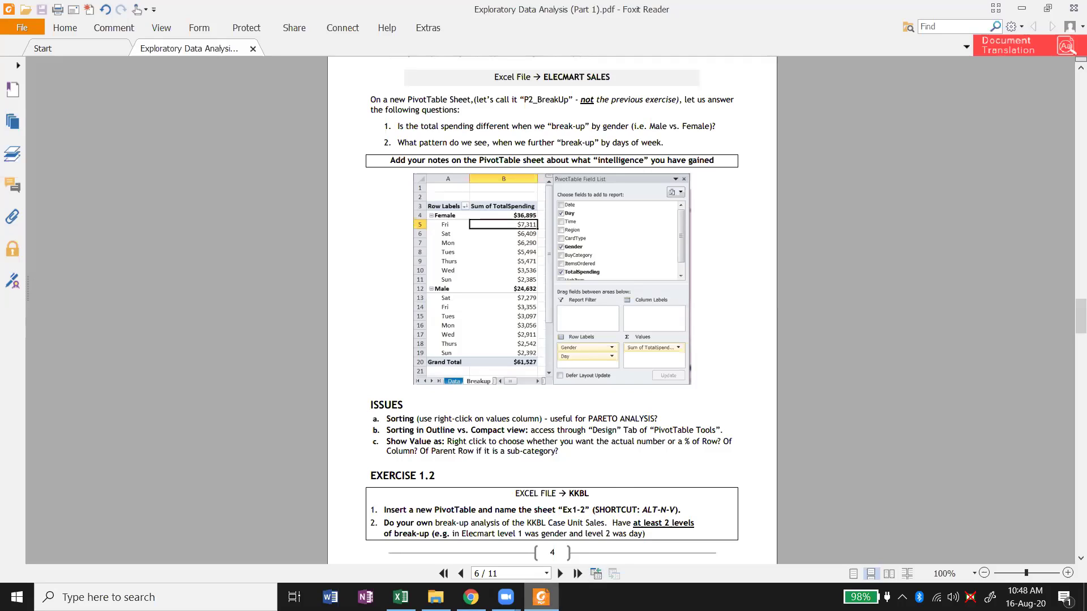
{"action": "mouse_move", "coordinate": [541, 597]}
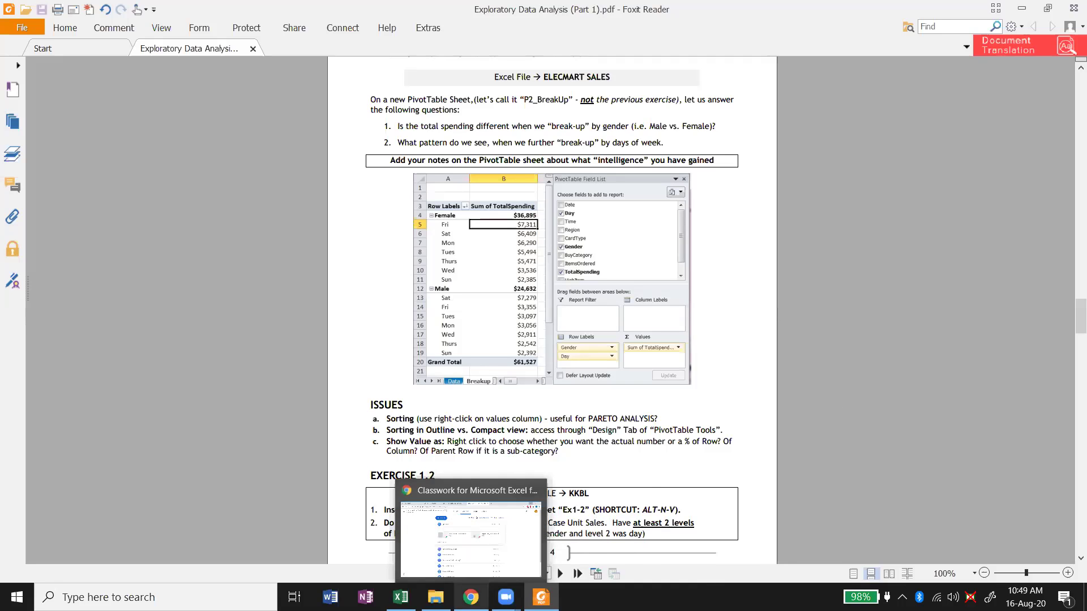
{"action": "mouse_move", "coordinate": [506, 597]}
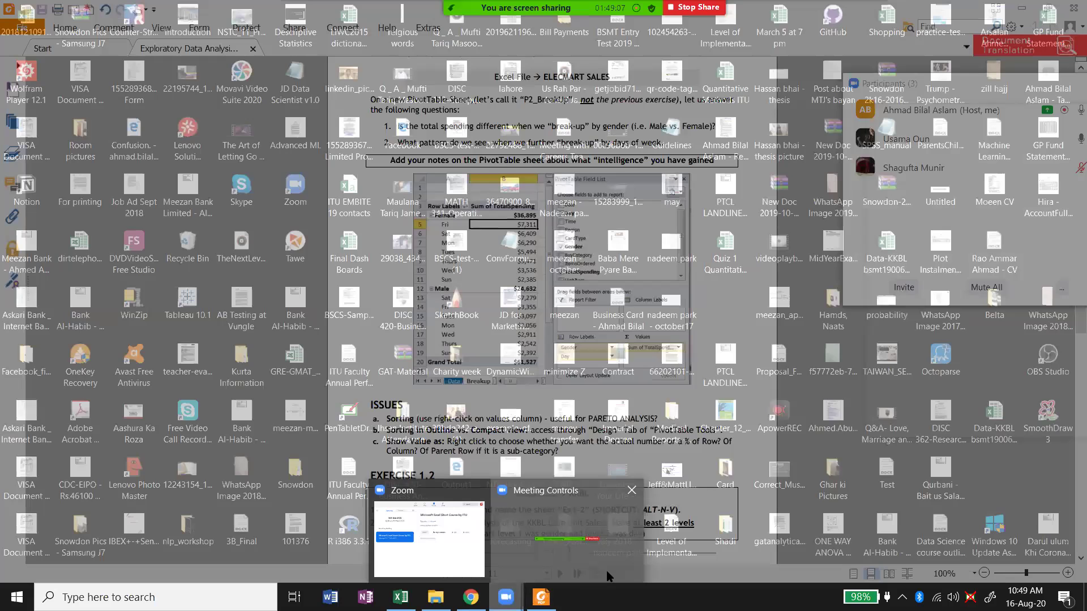
{"action": "mouse_move", "coordinate": [559, 574]}
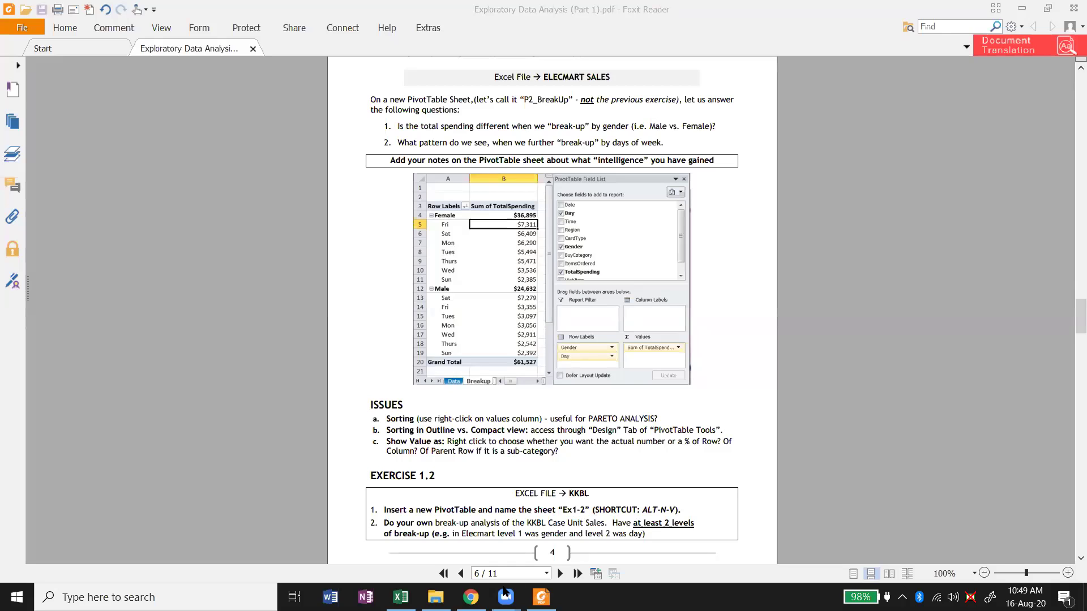
{"action": "mouse_move", "coordinate": [470, 597]}
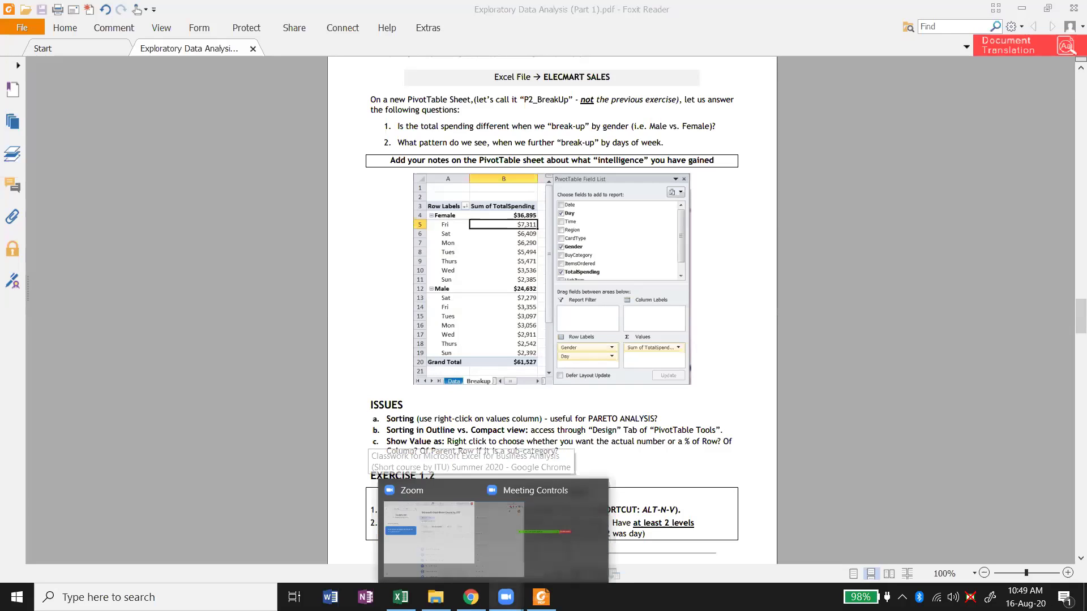
{"action": "left_click", "coordinate": [400, 597]}
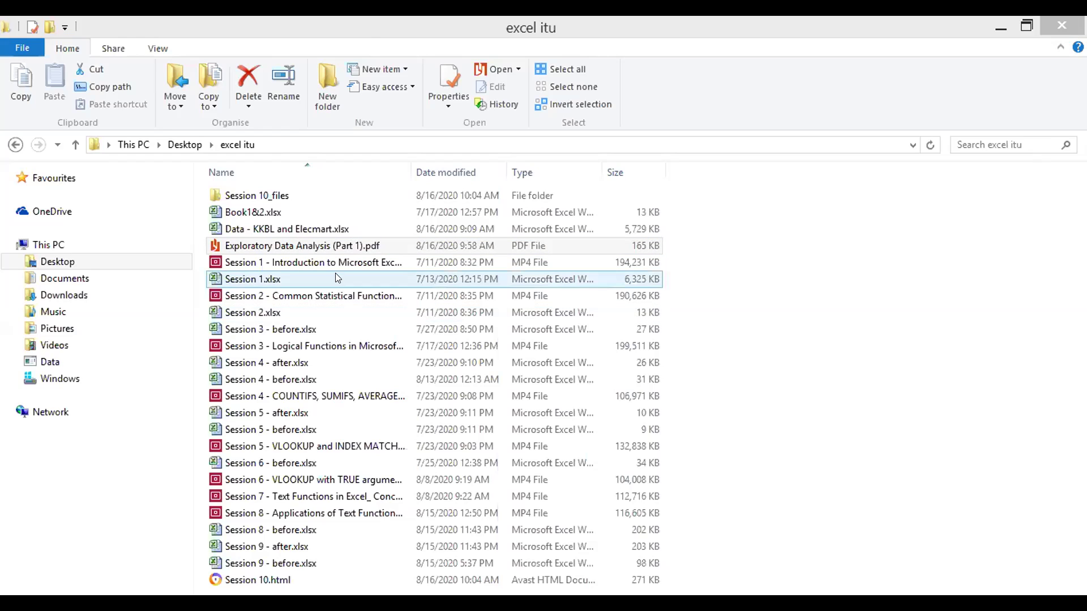
{"action": "left_click", "coordinate": [327, 247]}
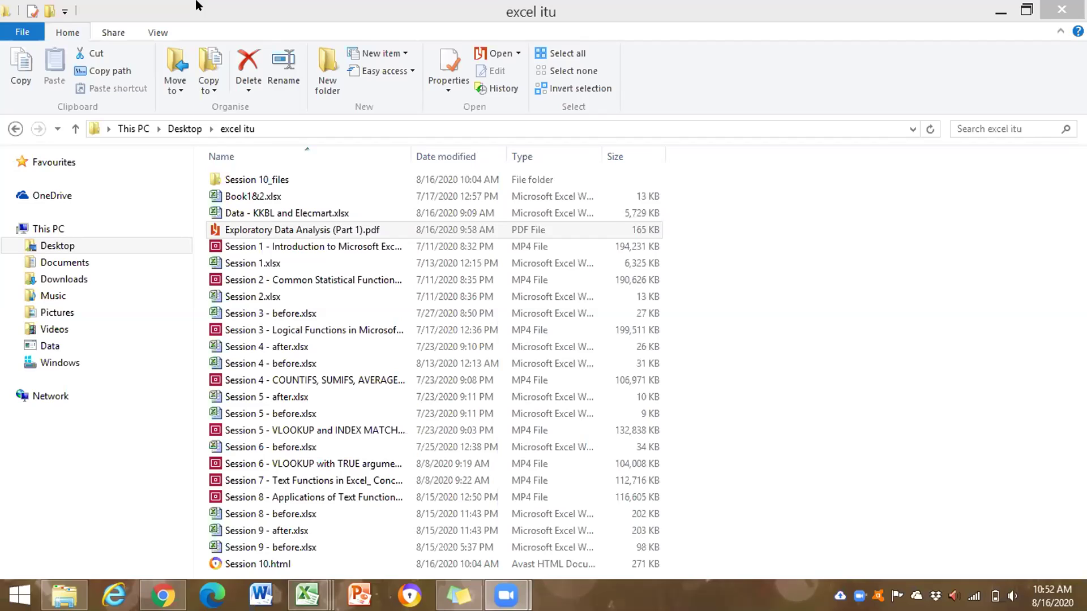
Open Exploratory Data Analysis (Part 1).pdf from the excel itu folder on the Desktop.
{"action": "left_click", "coordinate": [67, 245]}
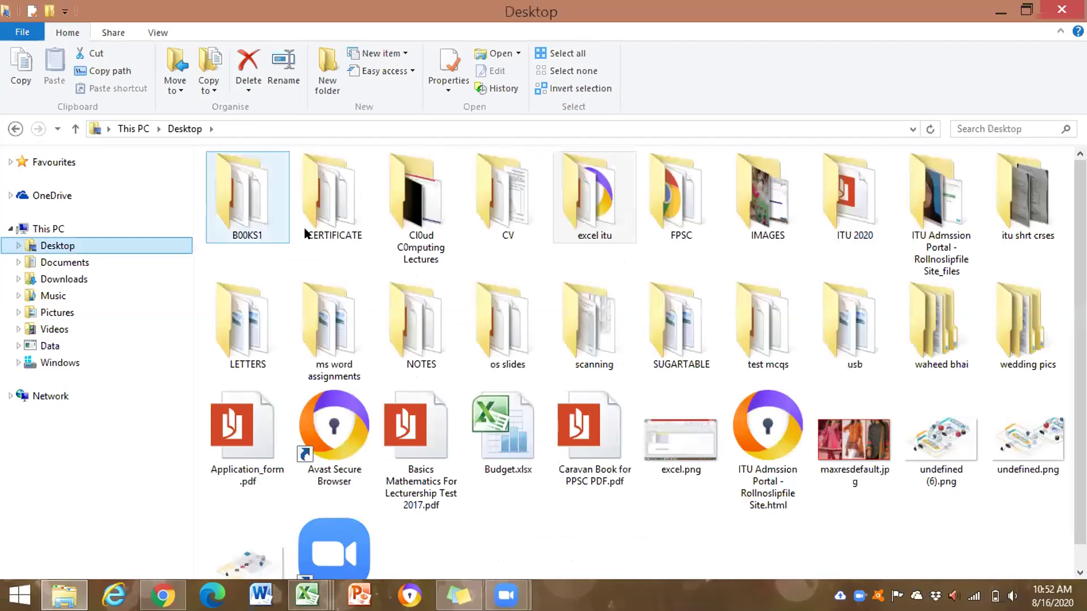
{"action": "double_click", "coordinate": [579, 218]}
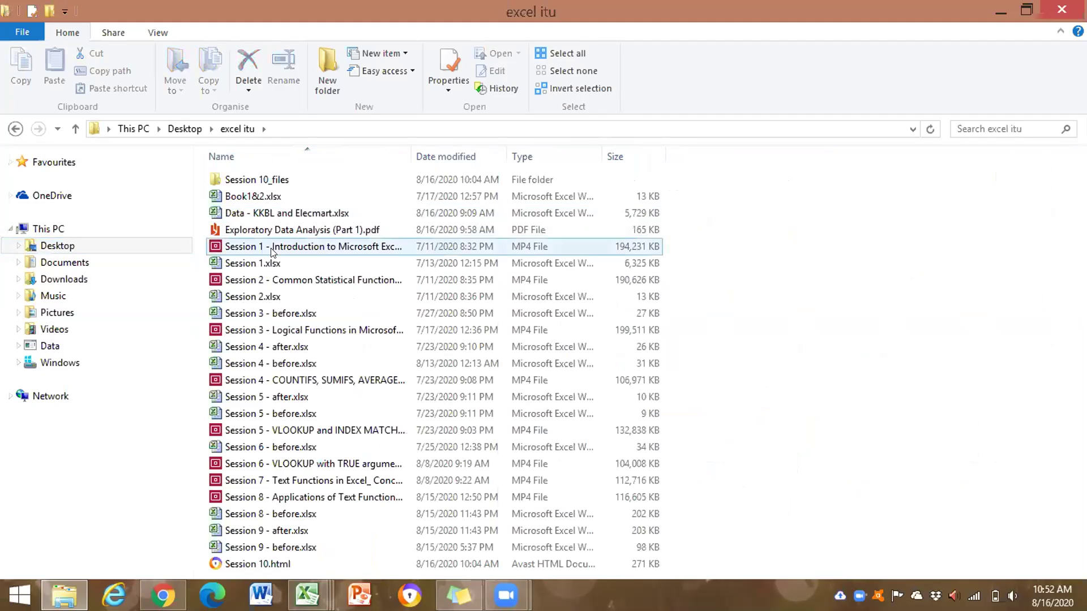
{"action": "double_click", "coordinate": [281, 232]}
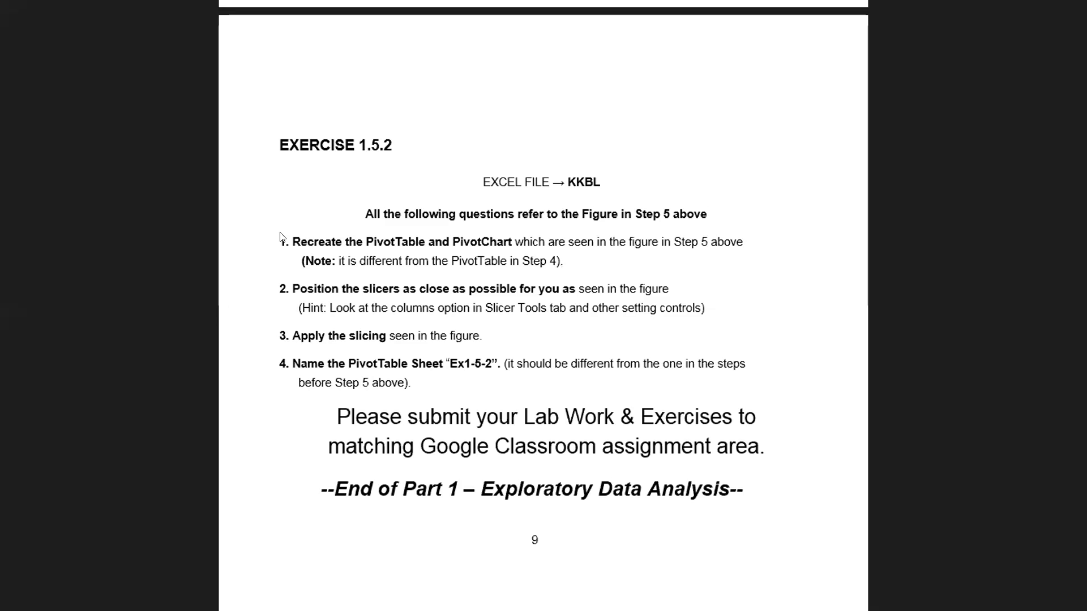
Look back from Exercise 1.5.2 through the PDF to the section on visualizing filters on charts with slicers.
{"action": "scroll", "coordinate": [281, 237], "scroll_direction": "down", "scroll_amount": 5}
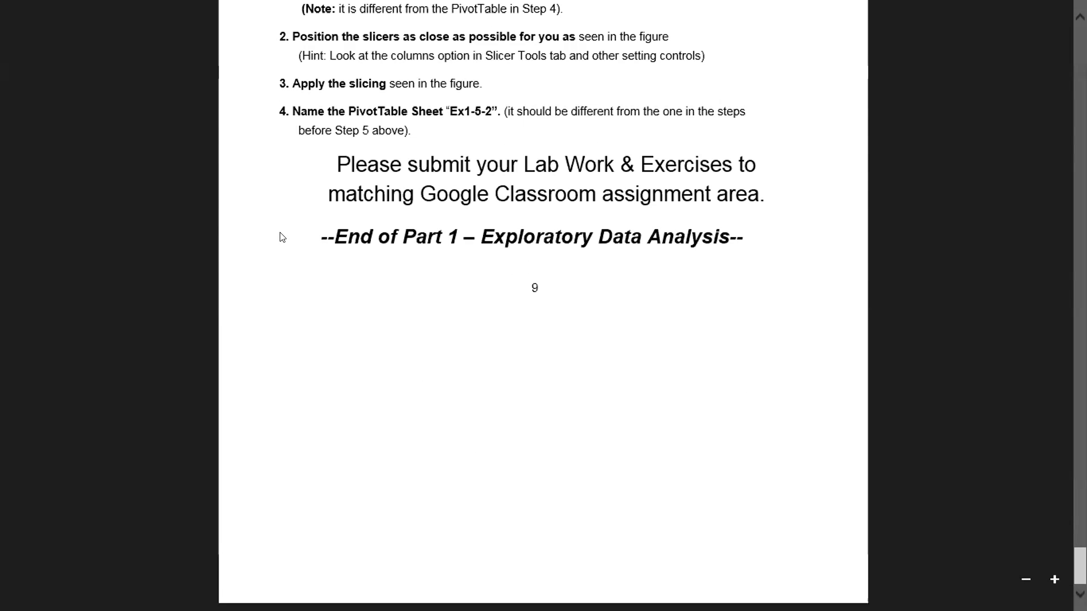
{"action": "scroll", "coordinate": [281, 237], "scroll_direction": "up", "scroll_amount": 10}
{"action": "scroll", "coordinate": [281, 237], "scroll_direction": "up", "scroll_amount": 13}
{"action": "scroll", "coordinate": [282, 238], "scroll_direction": "up", "scroll_amount": 5}
{"action": "scroll", "coordinate": [281, 237], "scroll_direction": "down", "scroll_amount": 7}
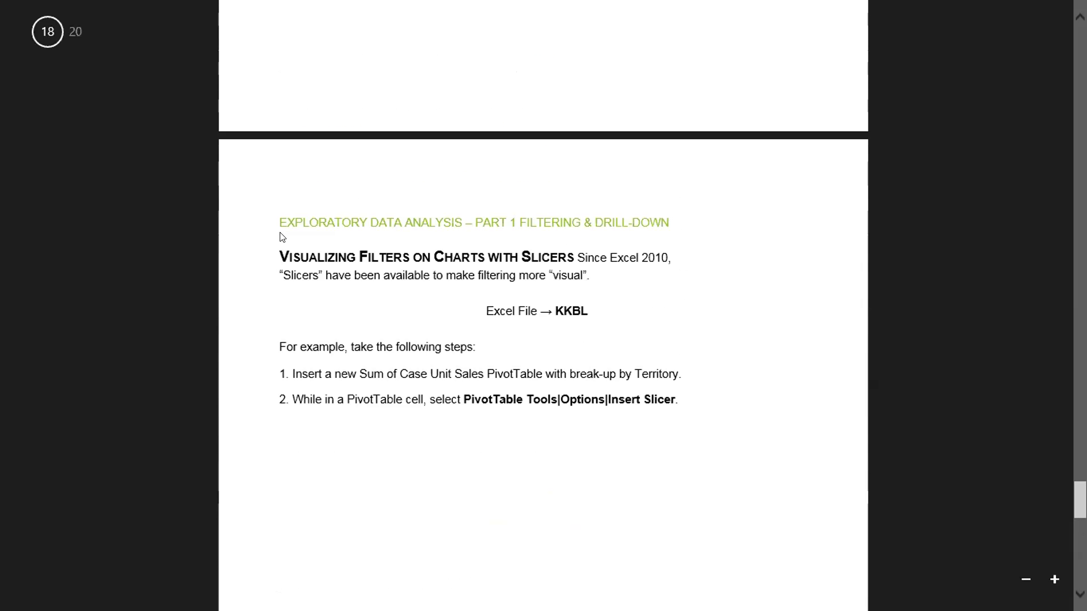
{"action": "mouse_move", "coordinate": [1, 5]}
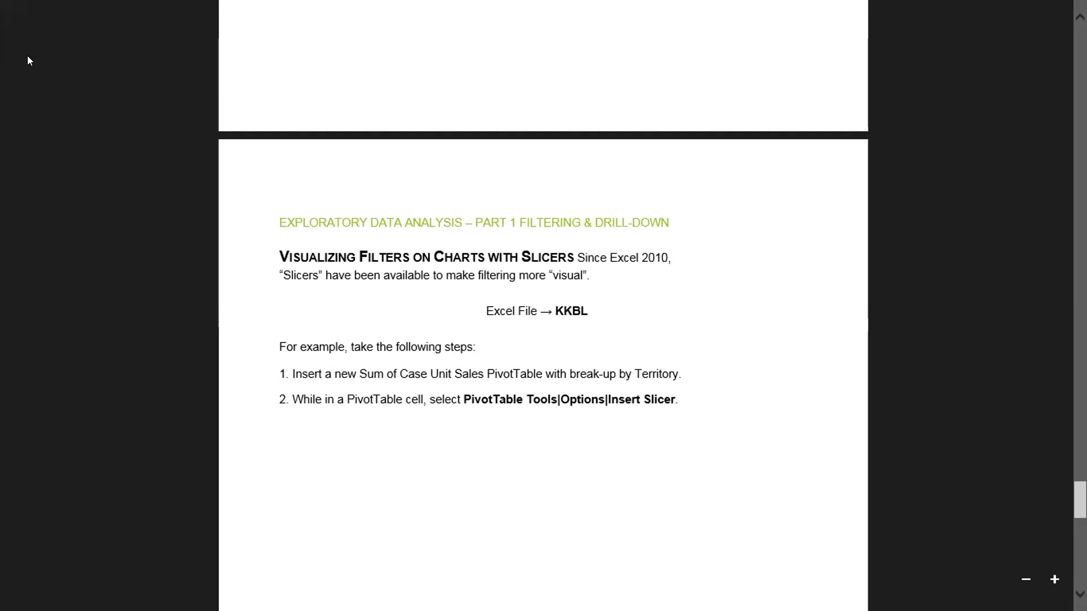
{"action": "mouse_move", "coordinate": [78, 17]}
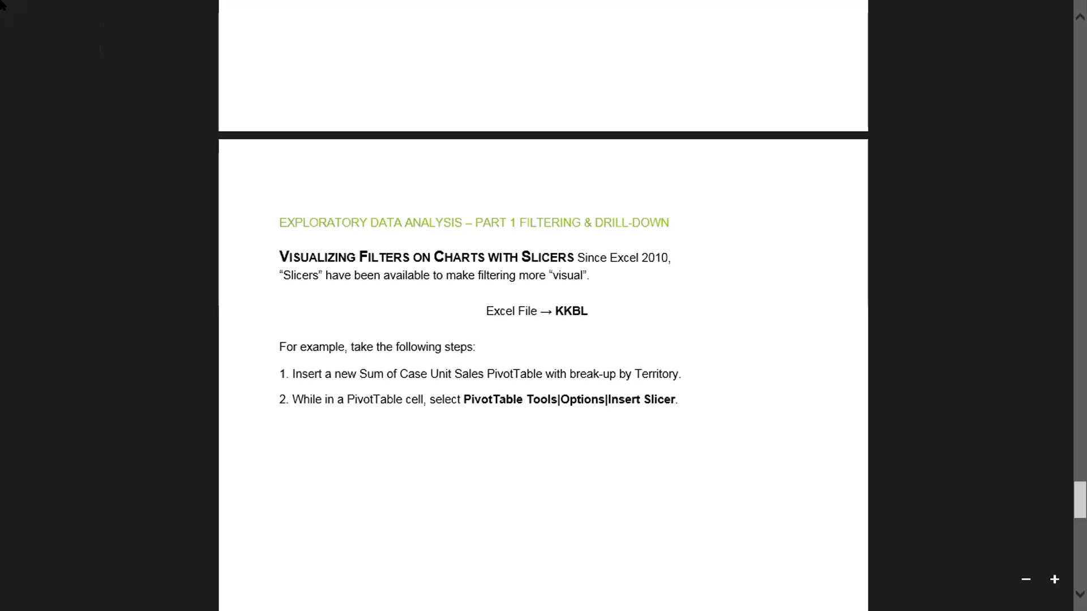